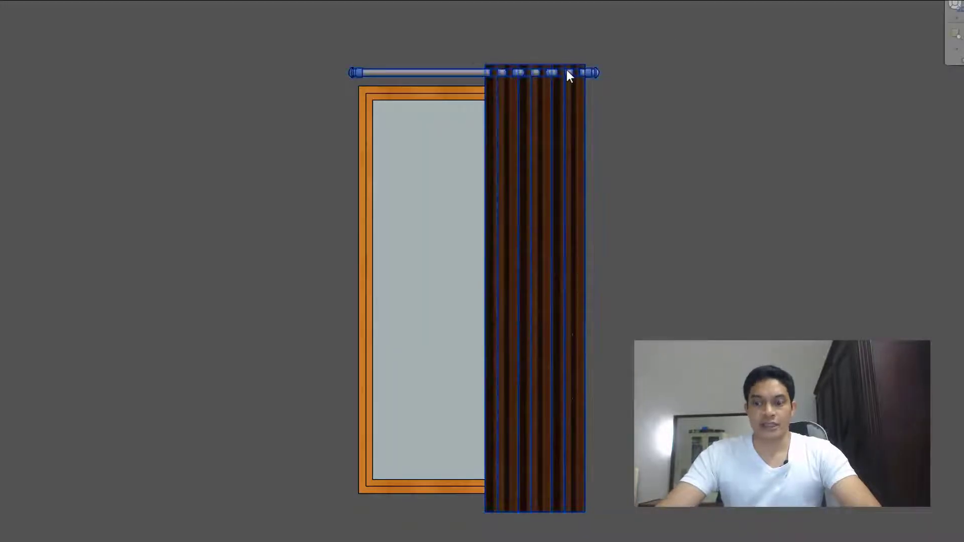
- Stretch the selected curtain's upper and lower edges to adjust its height against the window
click(567, 72)
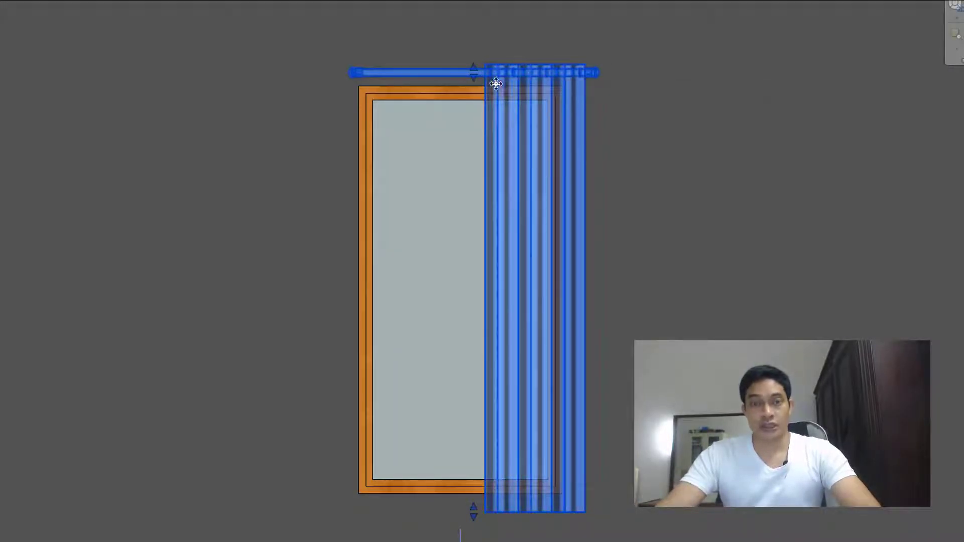
click(474, 70)
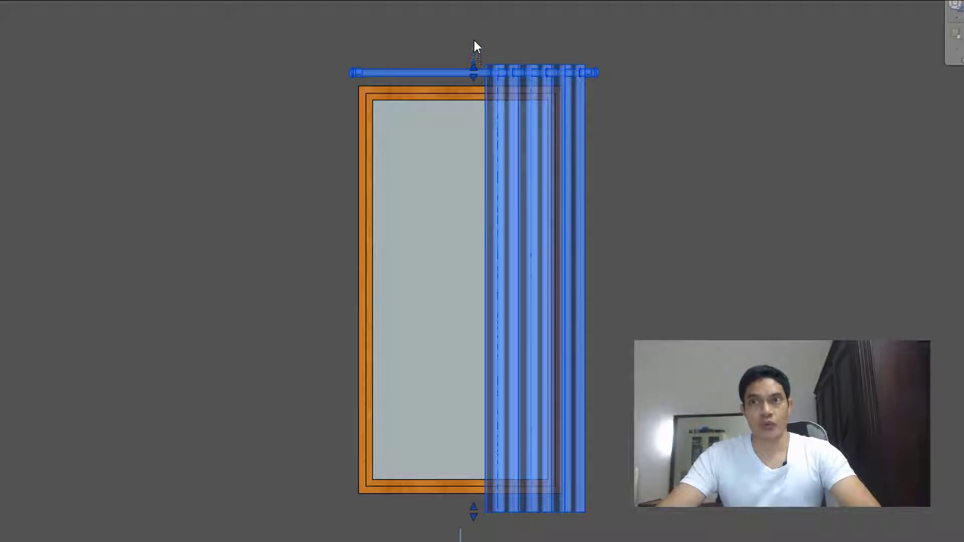
drag(468, 43, 468, 42)
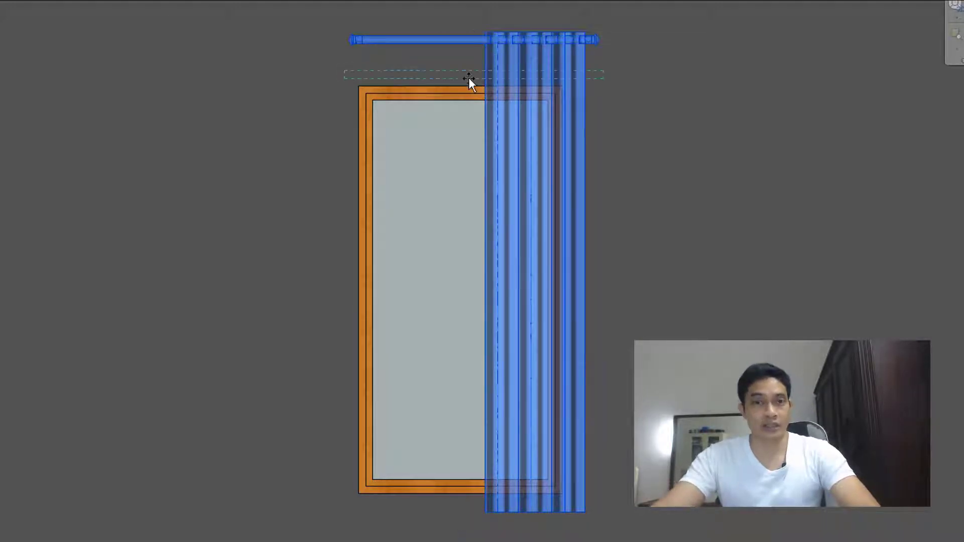
drag(484, 536, 475, 447)
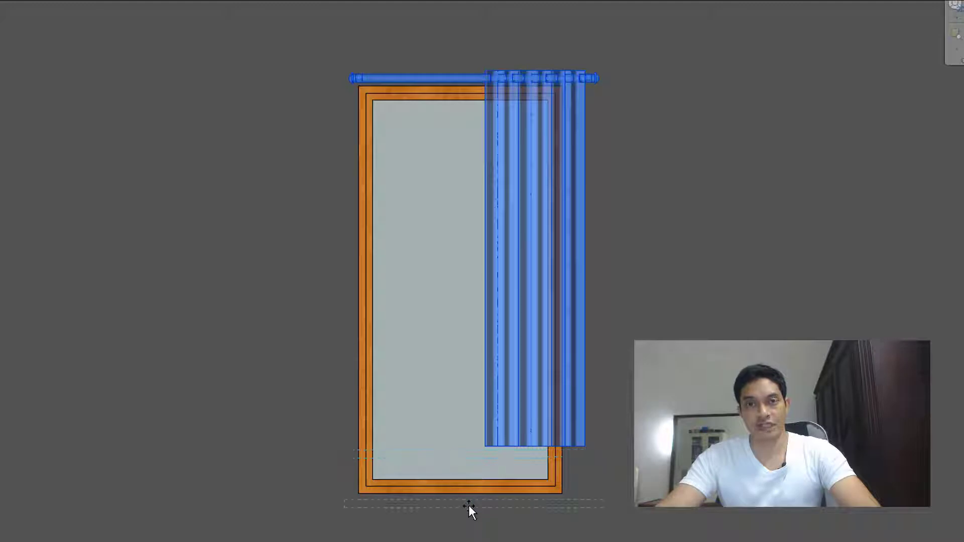
- Vary the curtain's rod length and panel width, and show curtain panels on both sides of the window
key(ctrl+z)
key(ctrl+z)
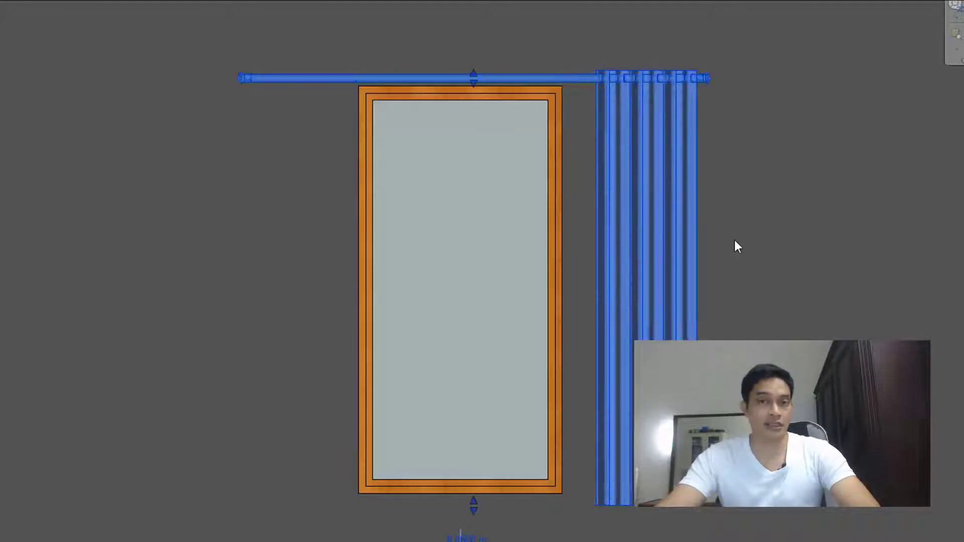
key(ctrl+z)
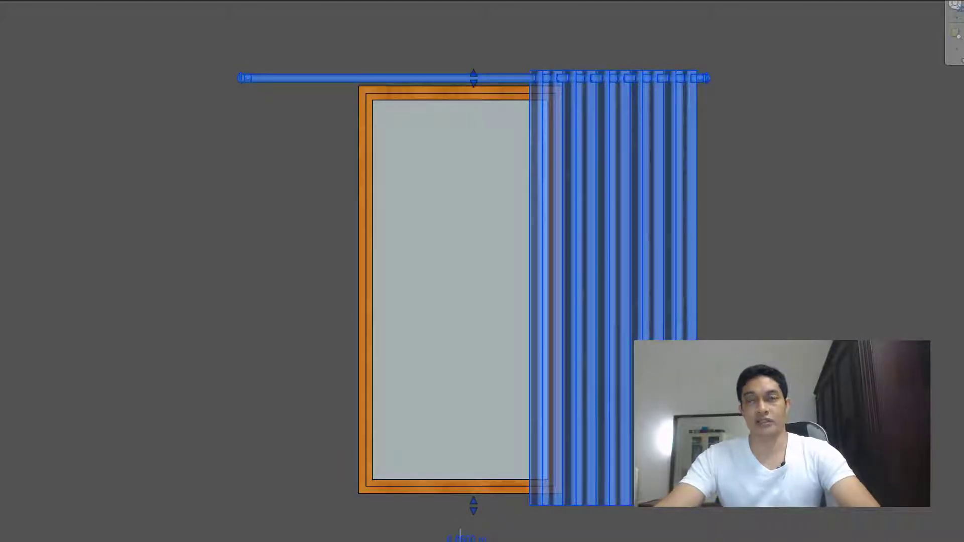
key(ctrl+z)
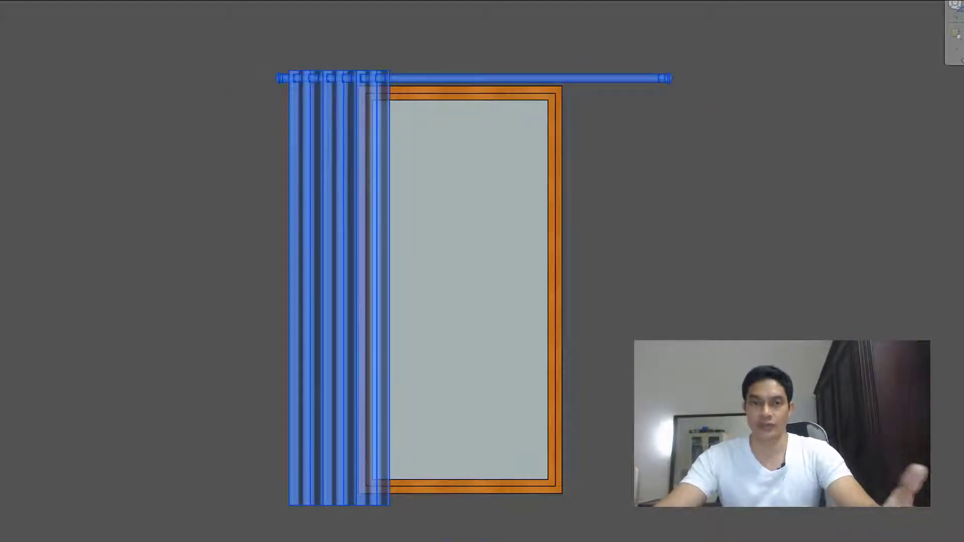
key(ctrl+y)
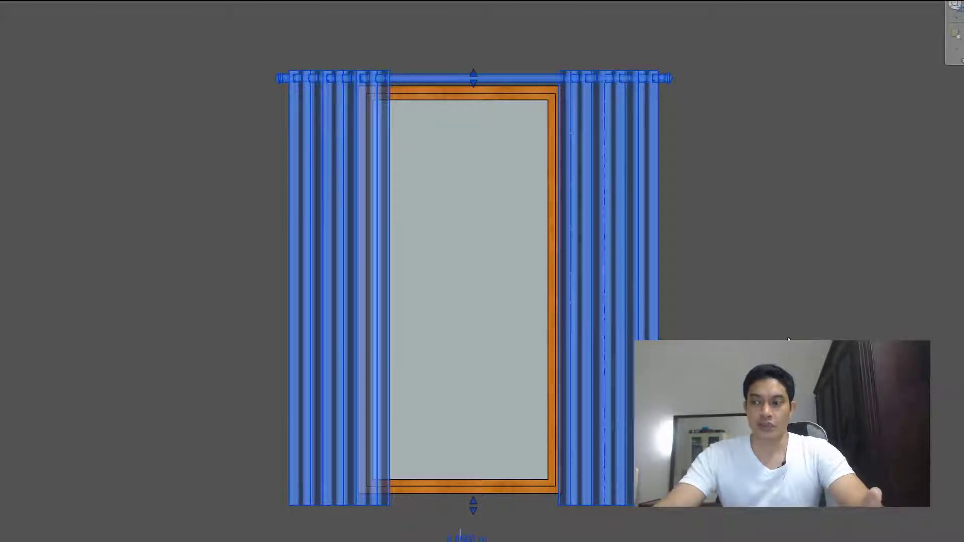
click(770, 310)
click(334, 251)
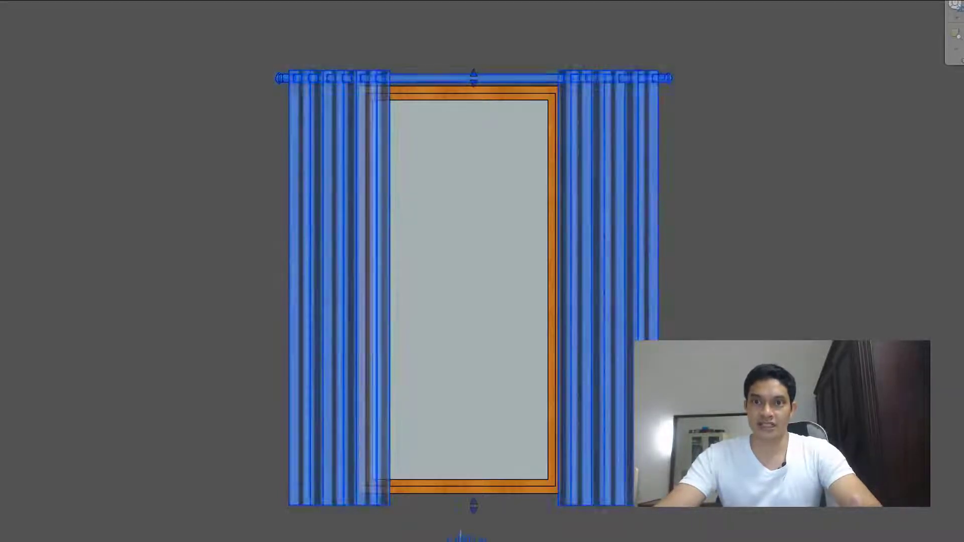
middle_drag(334, 251, 323, 231)
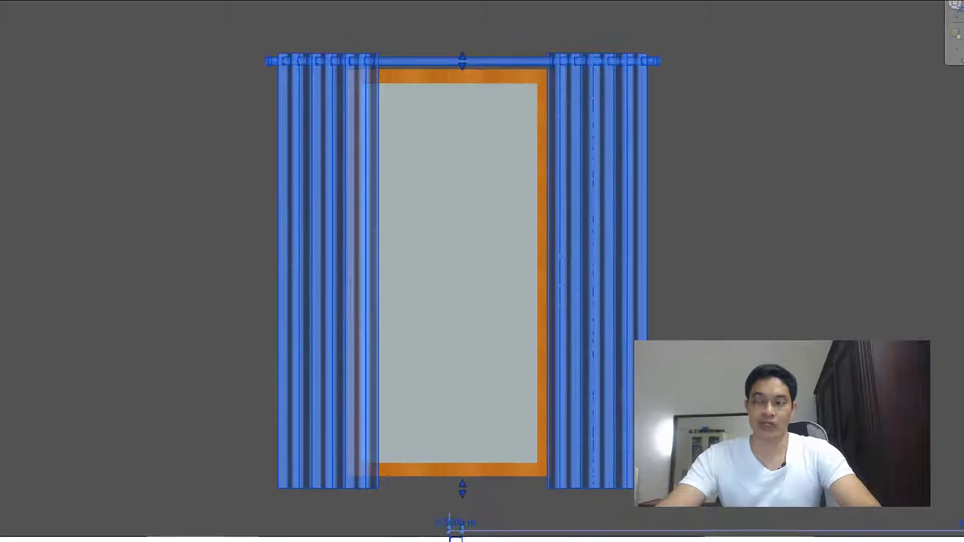
- Place a curtain with rod on the wall beside the window in the 3D view
key(ctrl+Tab)
shift+middle_drag(789, 92, 753, 130)
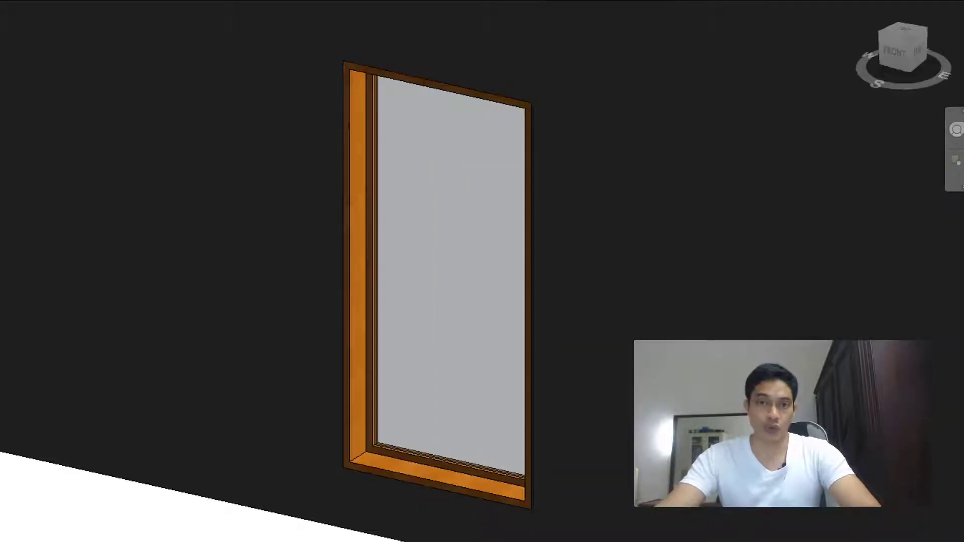
key(ctrl+v)
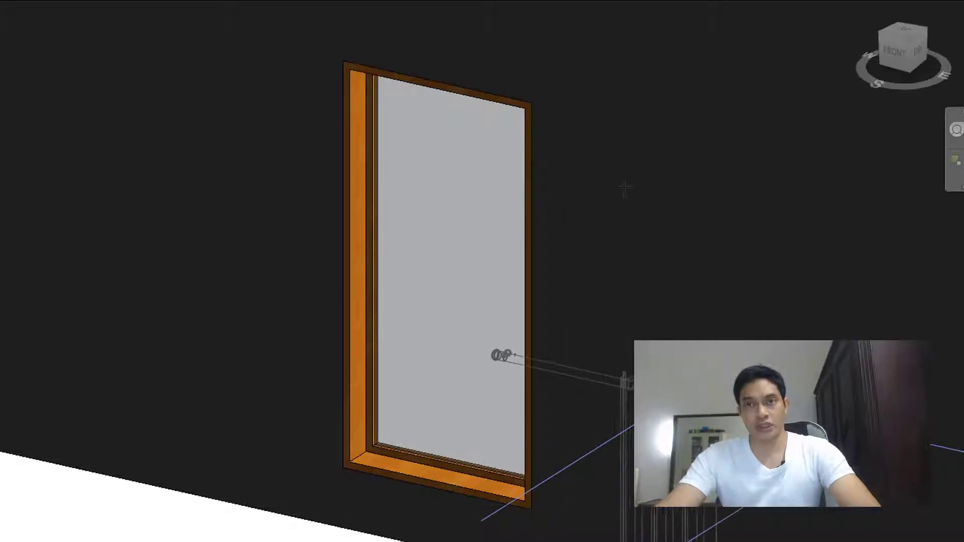
click(627, 268)
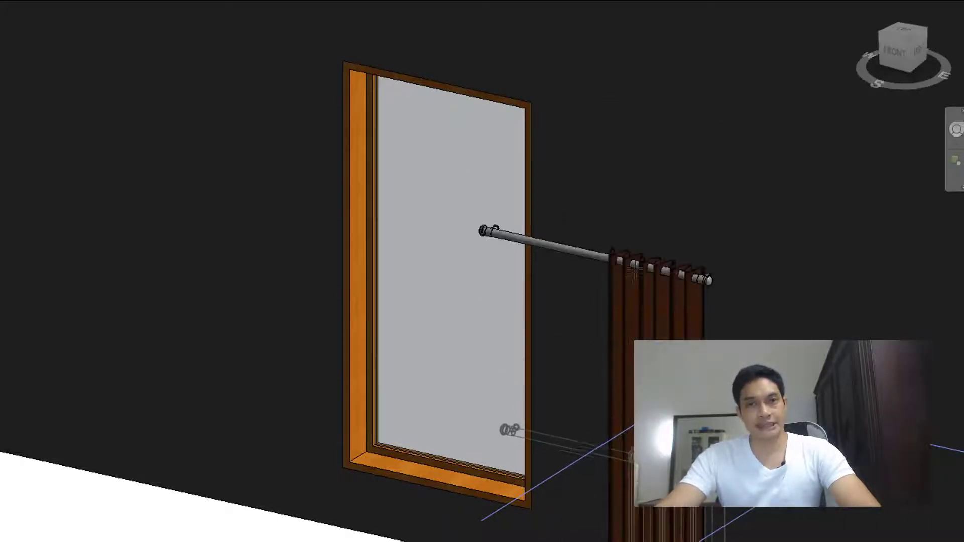
- Move the placed curtain so that its rod sits just above the window frame
click(625, 260)
key(ctrl+v)
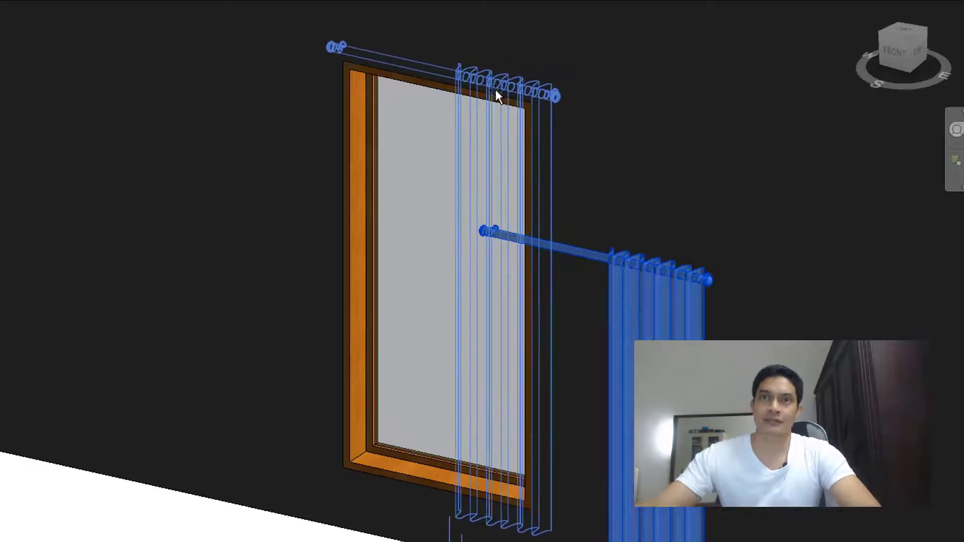
click(495, 91)
key(Escape)
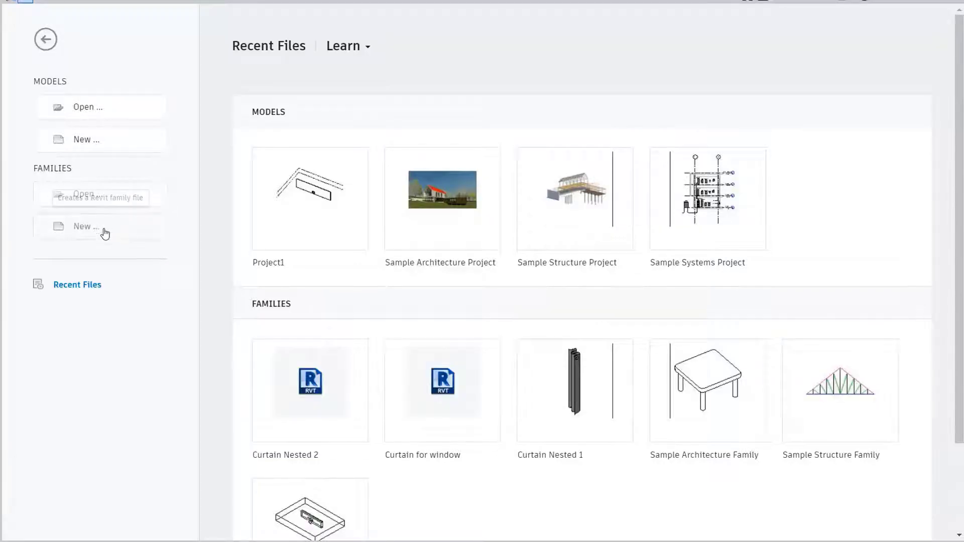
- Create a new family from the Metric Generic Model wall based template
click(105, 233)
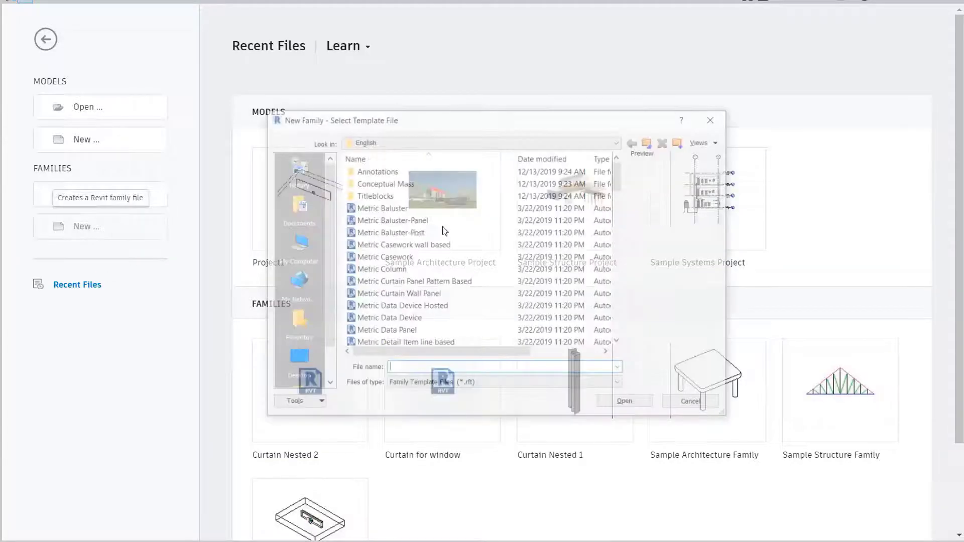
scroll(471, 222, down, 5)
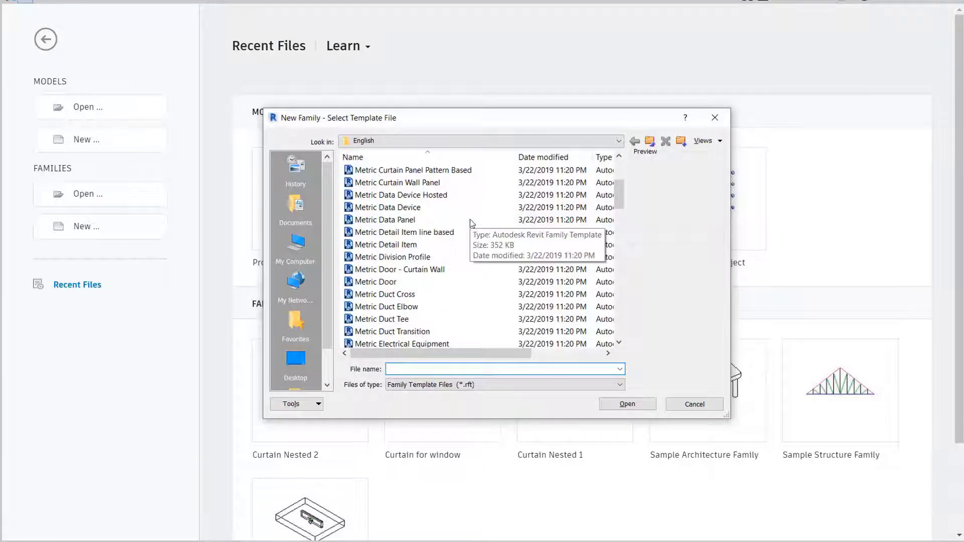
scroll(470, 222, down, 6)
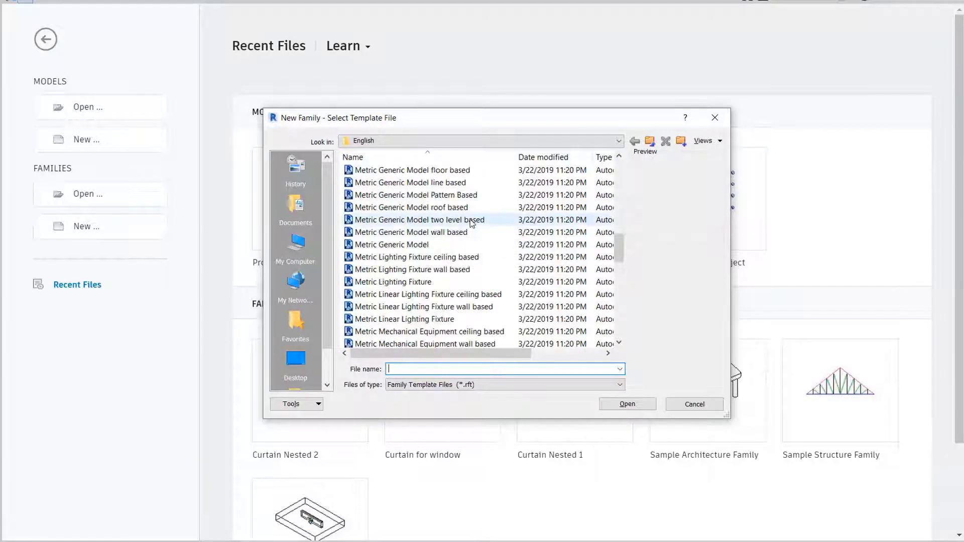
click(460, 235)
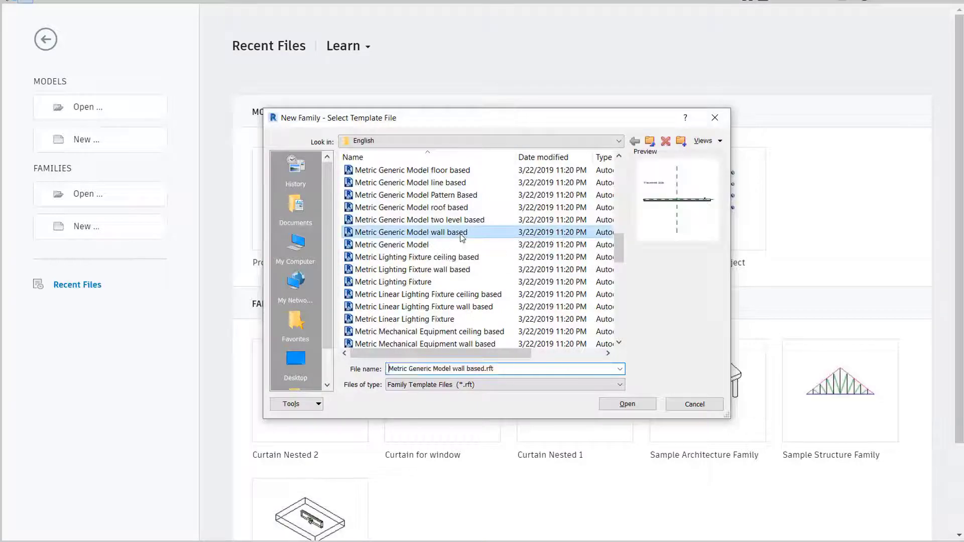
click(628, 405)
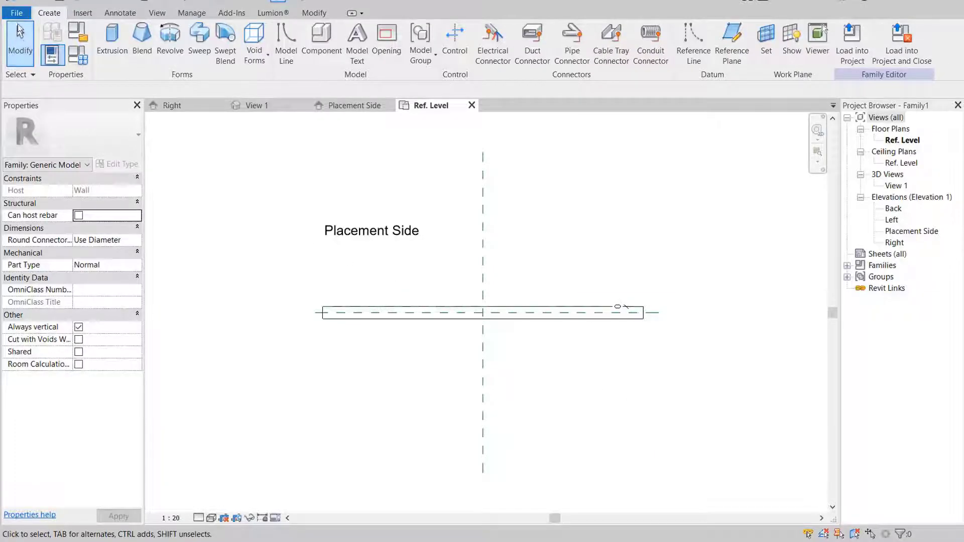
- Save the new family as Curtains in the curtains family folder
click(19, 14)
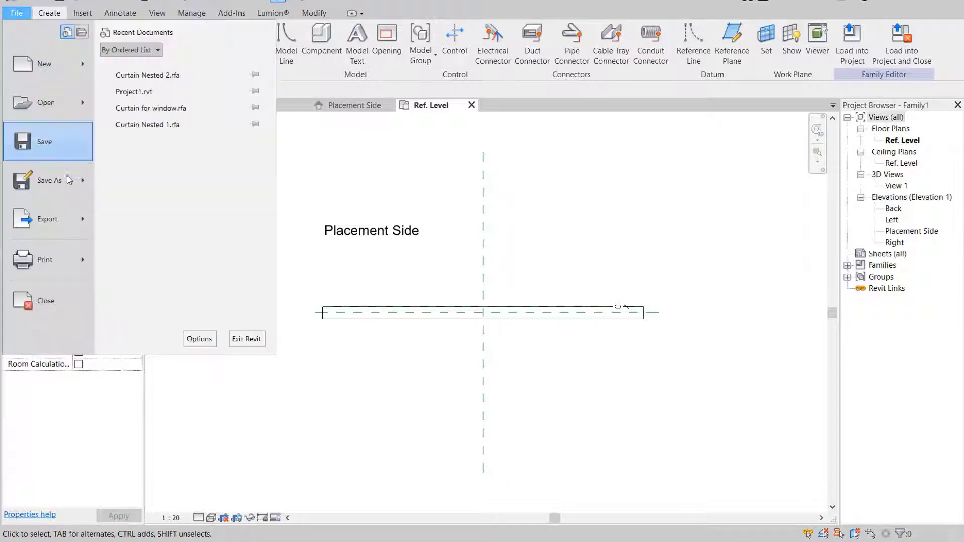
mouse_move(70, 190)
click(193, 166)
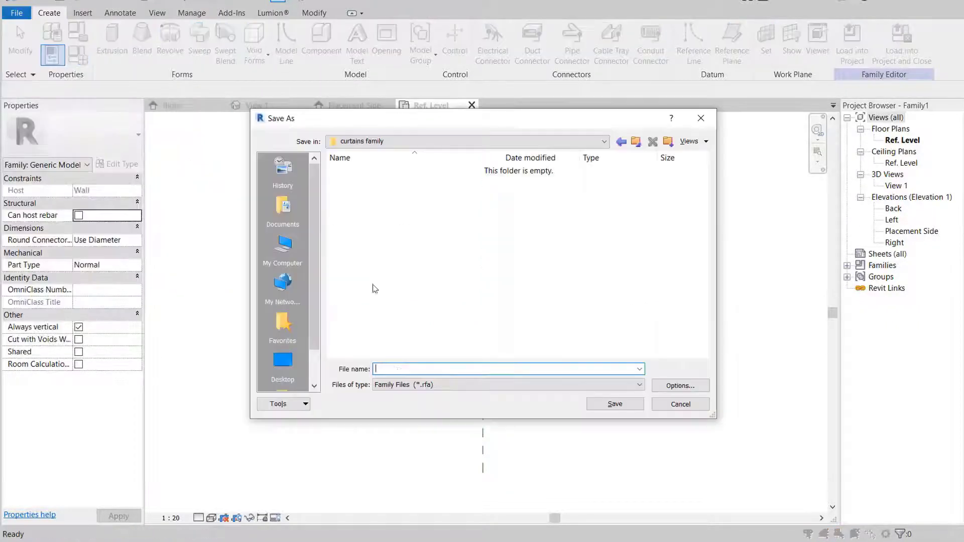
text(Curtains)
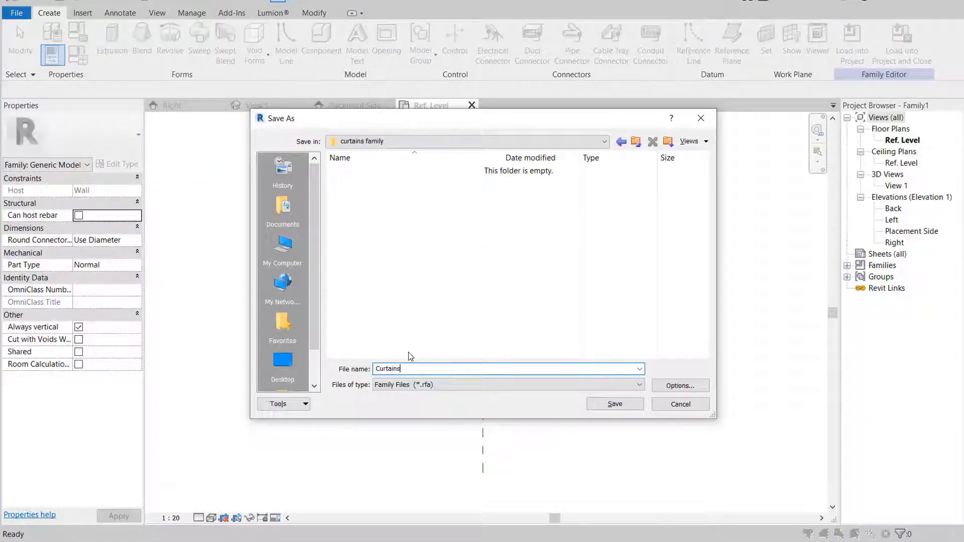
click(616, 402)
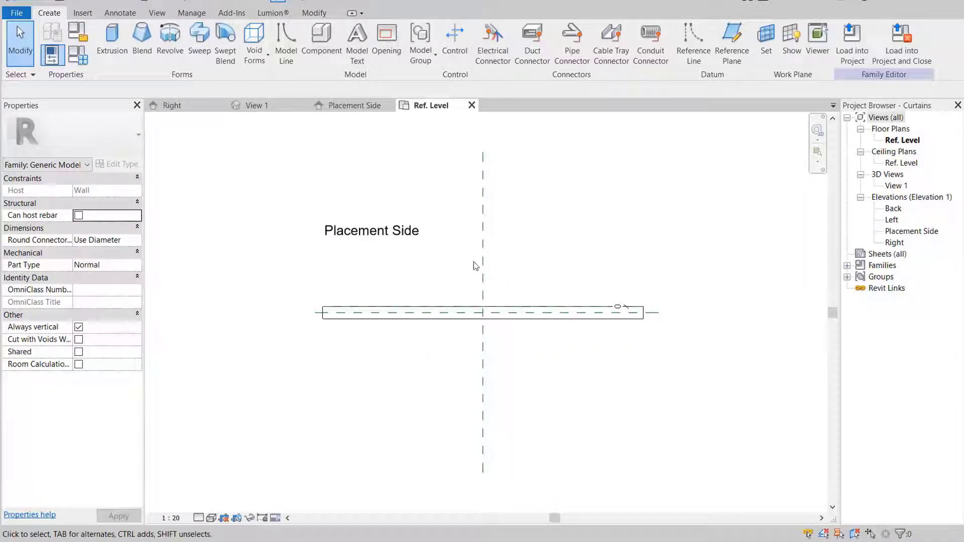
- Set the project's length units to centimeters with the unit symbol cm
click(192, 13)
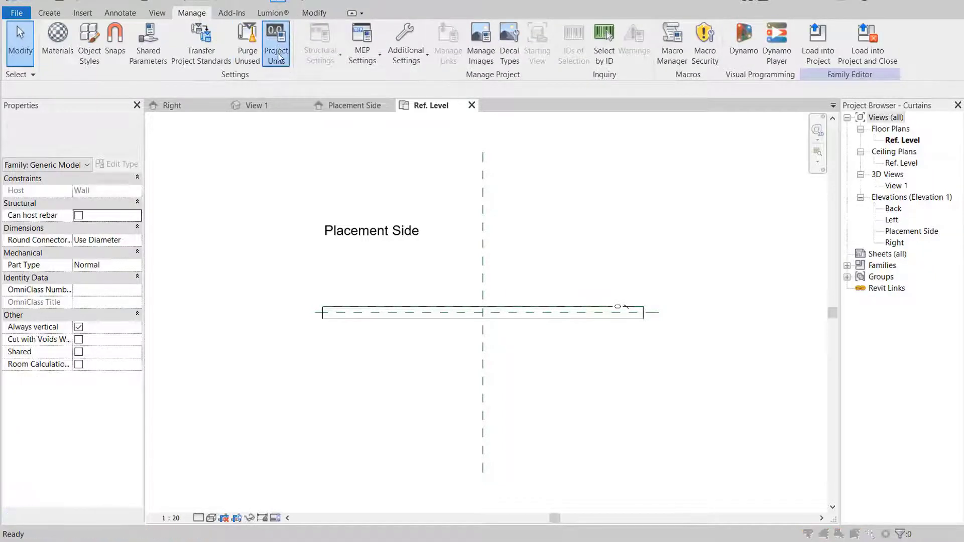
click(278, 54)
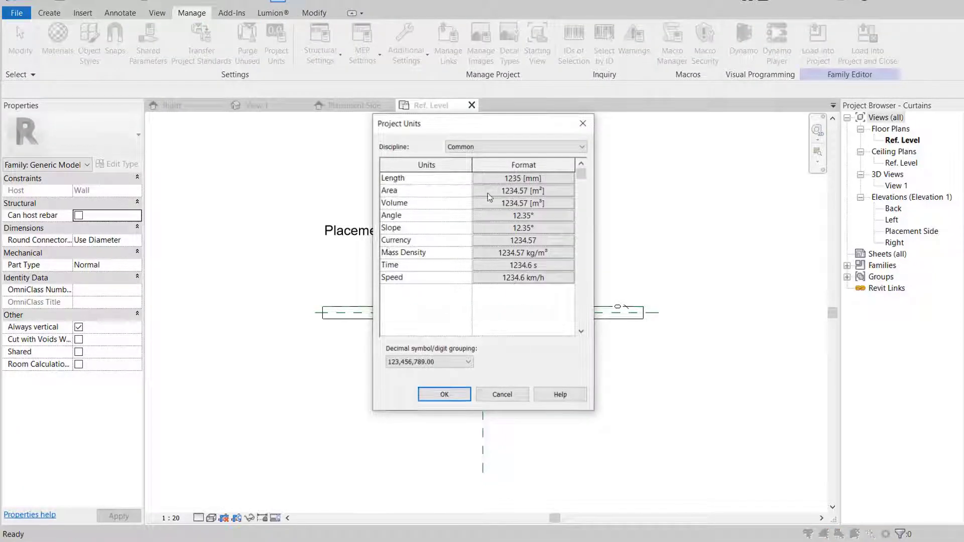
click(525, 179)
click(517, 199)
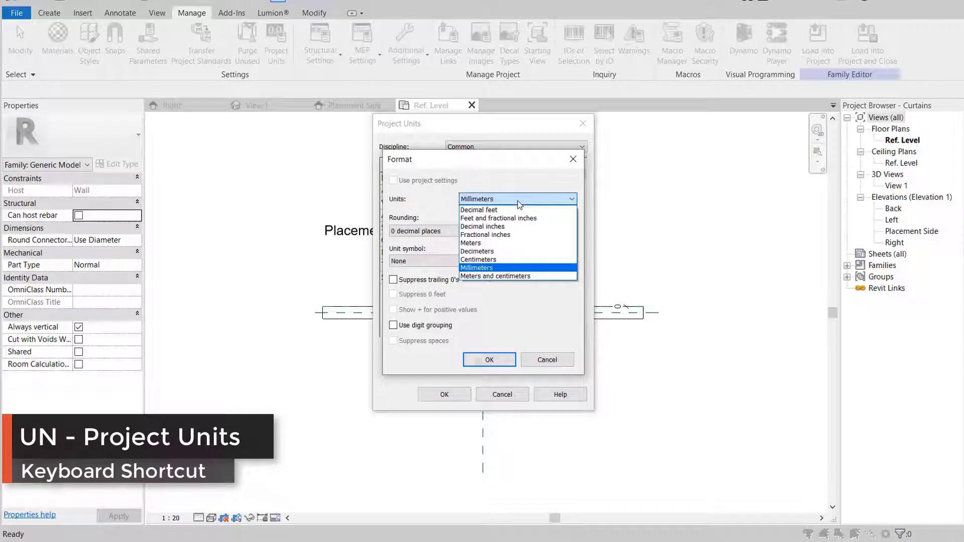
click(489, 260)
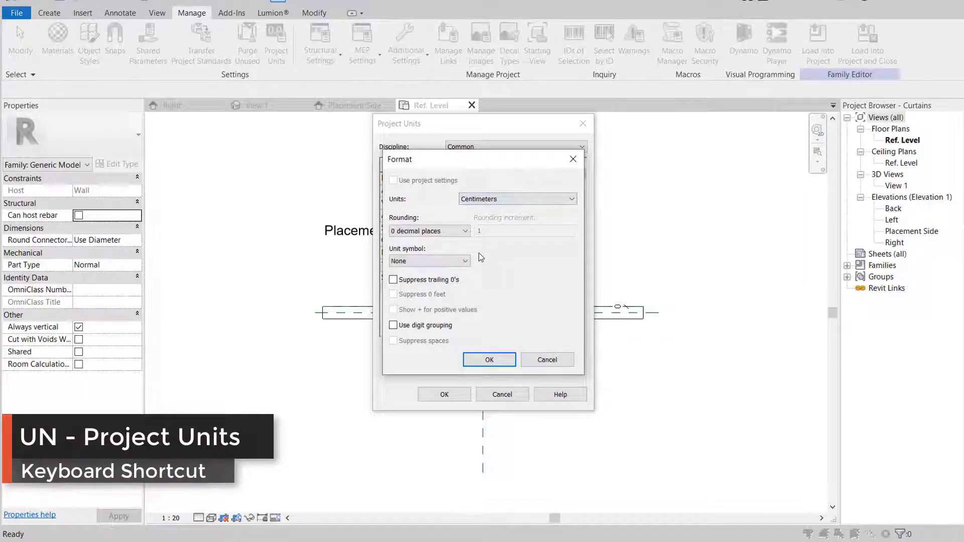
click(465, 260)
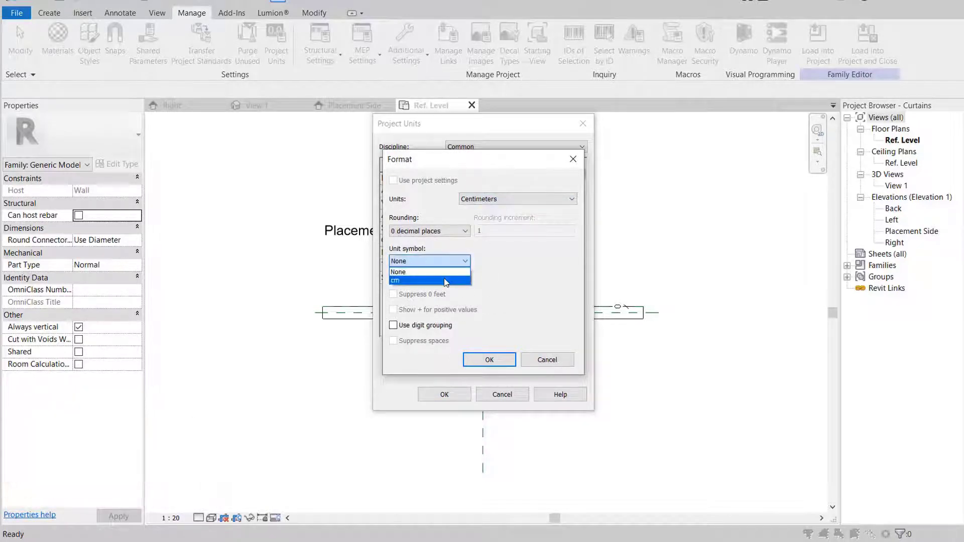
click(430, 281)
click(490, 359)
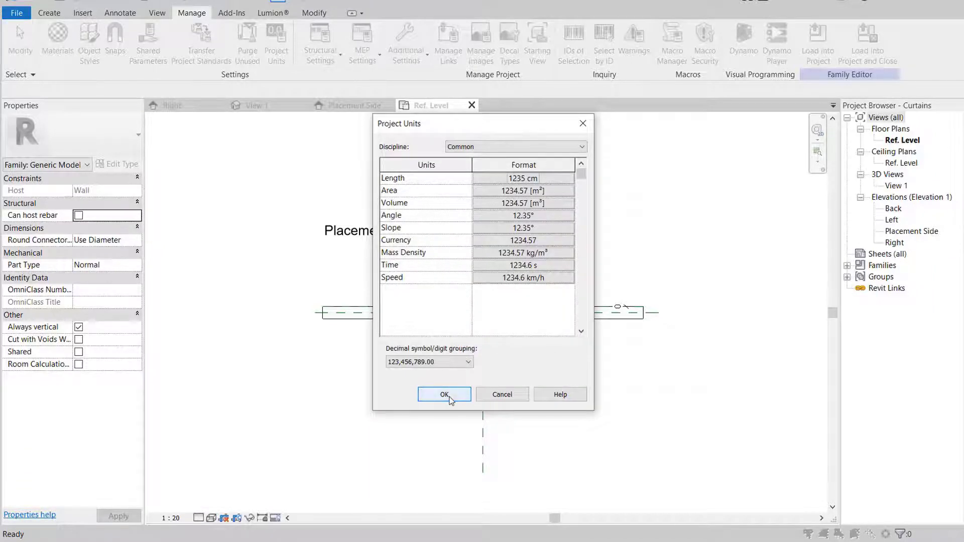
click(445, 394)
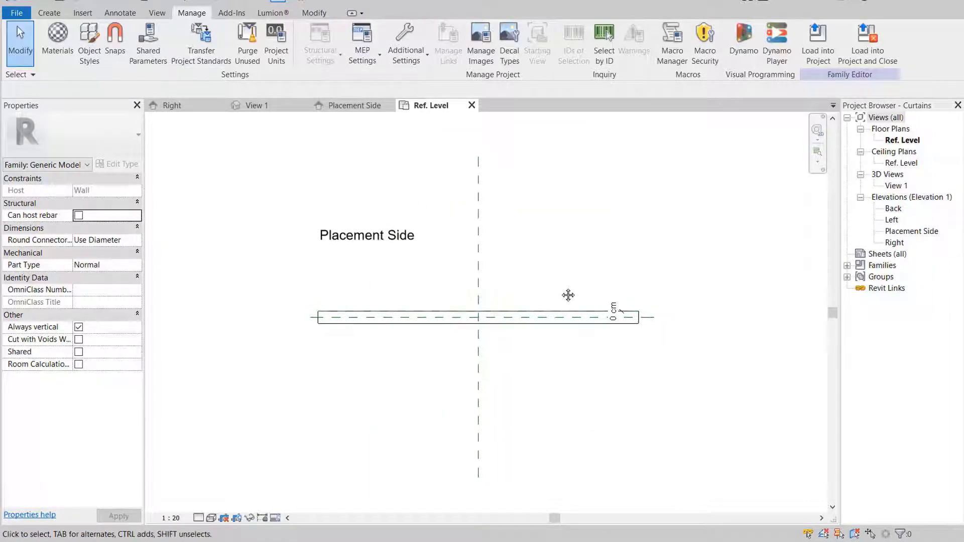
- In the Placement Side elevation, draw a horizontal reference plane crossing the centre plane, about 204 cm above Ref. Level
double_click(910, 231)
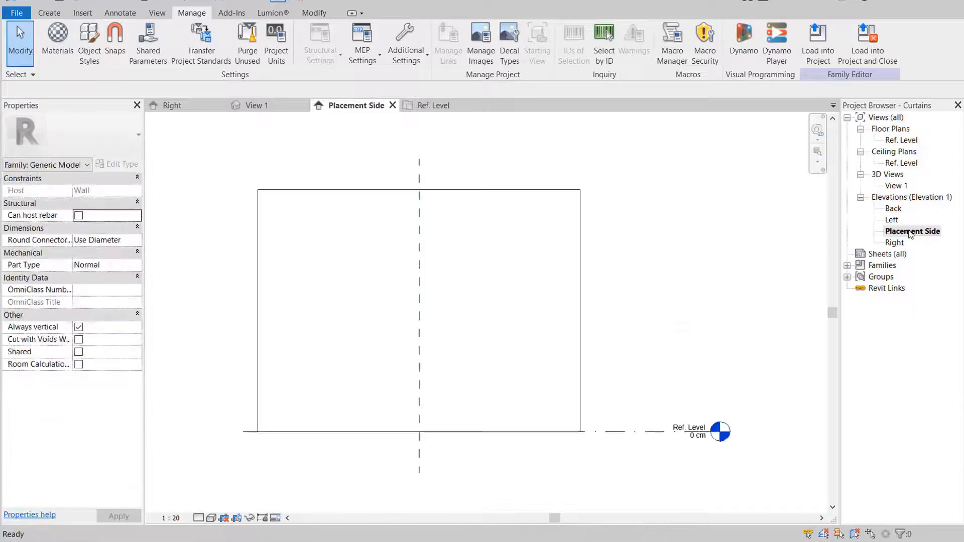
middle_drag(496, 276, 496, 279)
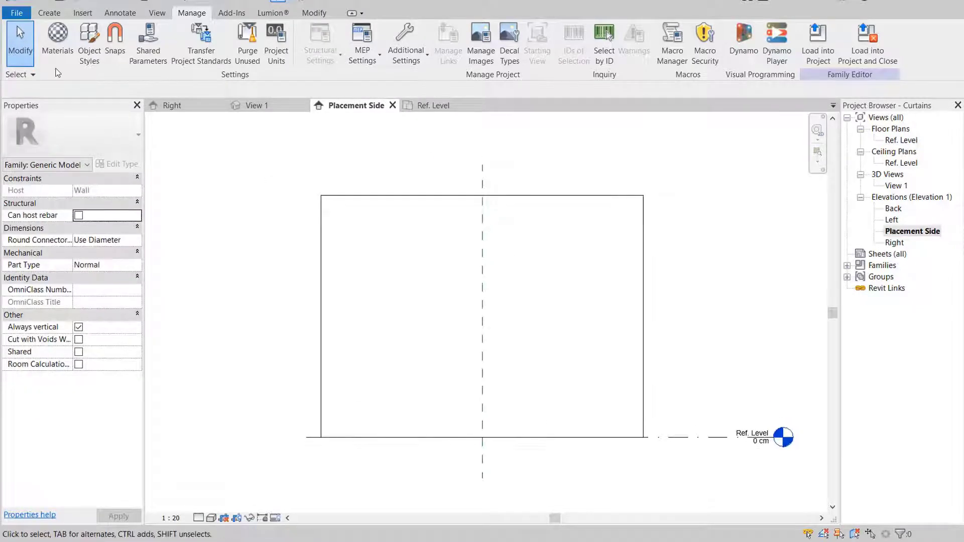
click(49, 13)
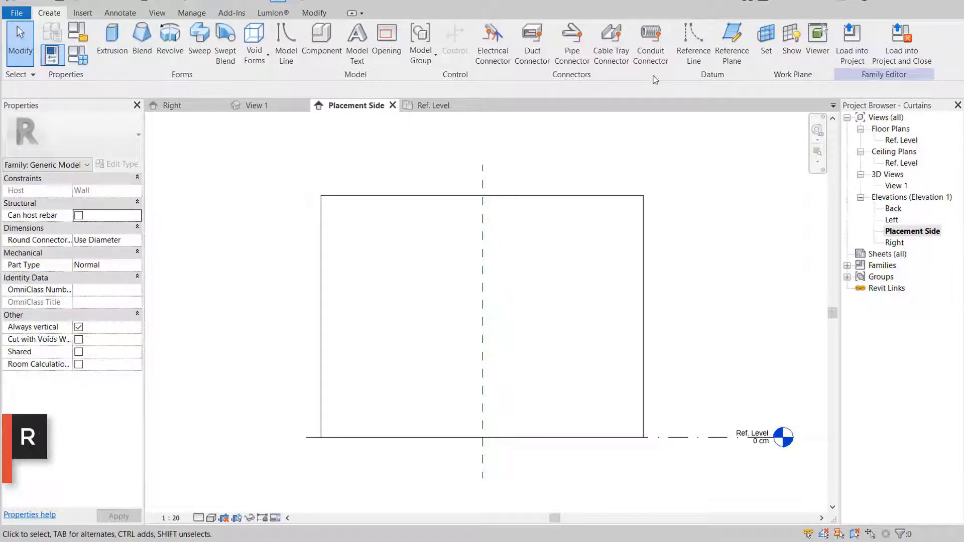
click(731, 45)
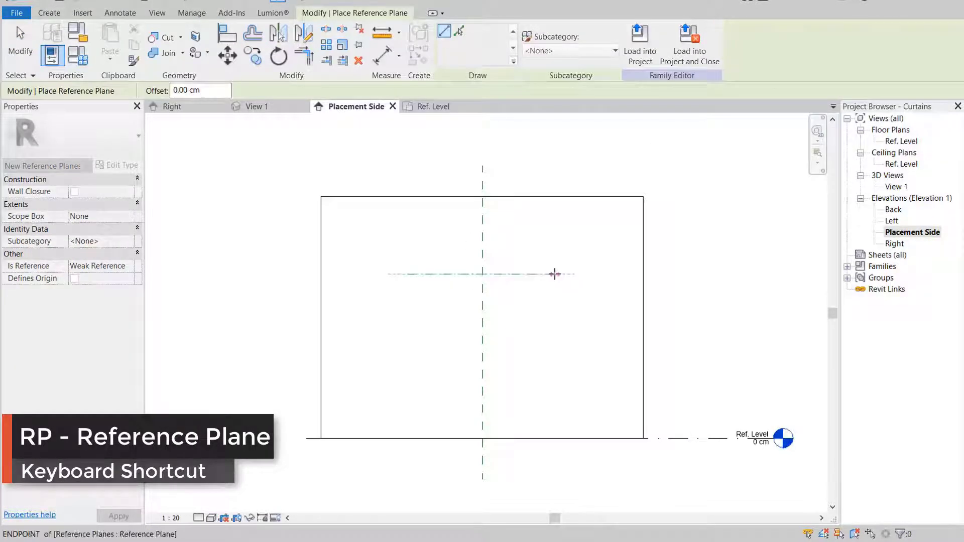
click(553, 274)
key(Escape)
key(Escape)
- Add an aligned dimension from the horizontal reference plane down to Ref. Level, outside the wall
click(120, 13)
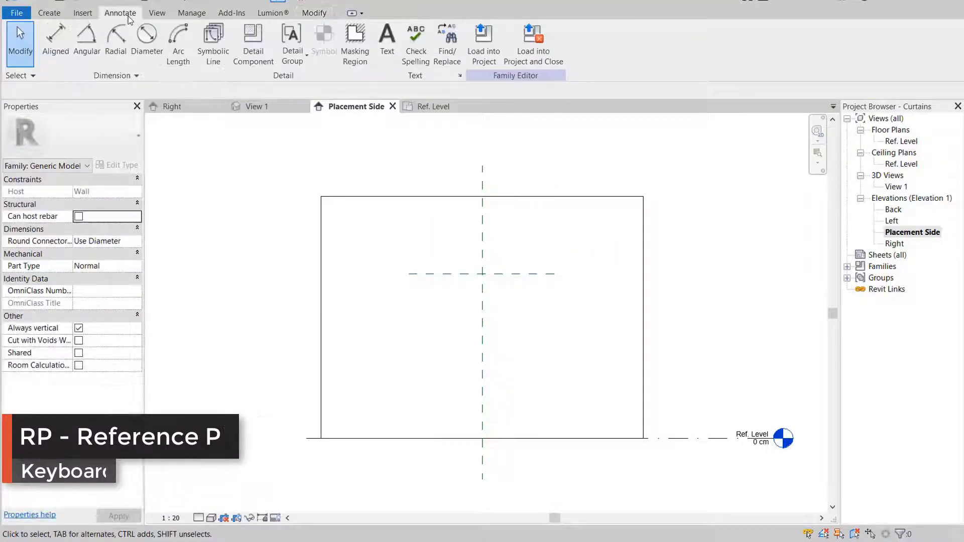
click(55, 43)
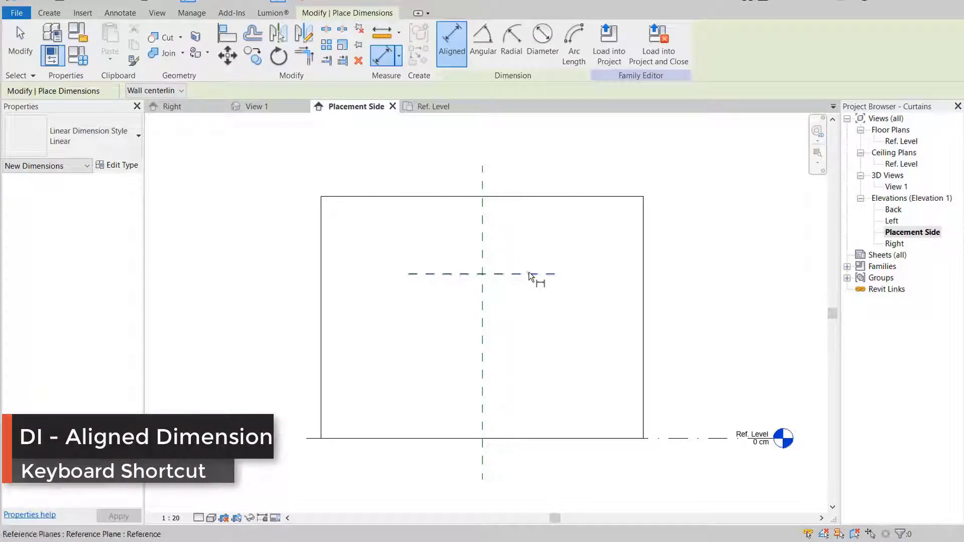
click(528, 272)
click(660, 437)
click(688, 225)
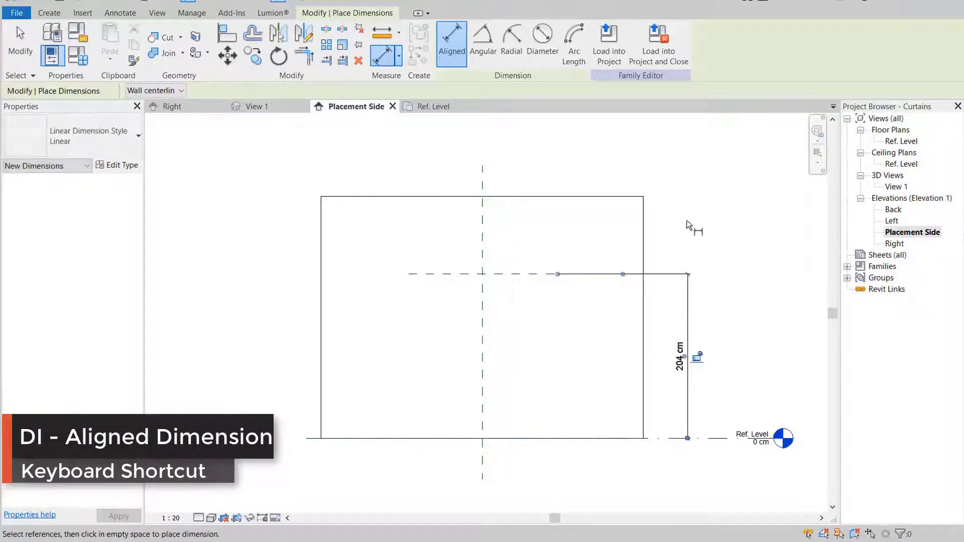
key(Escape)
key(Escape)
- Set the horizontal reference plane's Is Reference property to Strong Reference
click(539, 275)
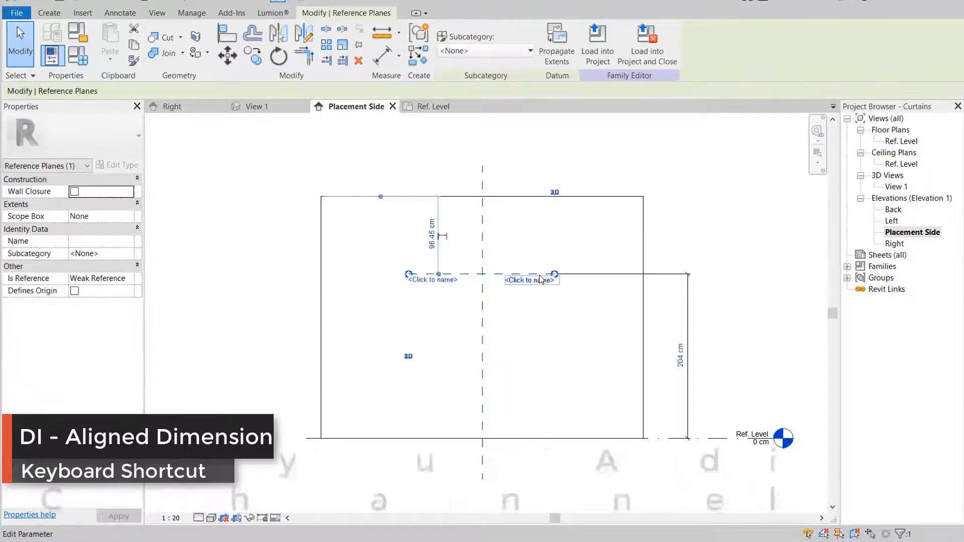
click(130, 279)
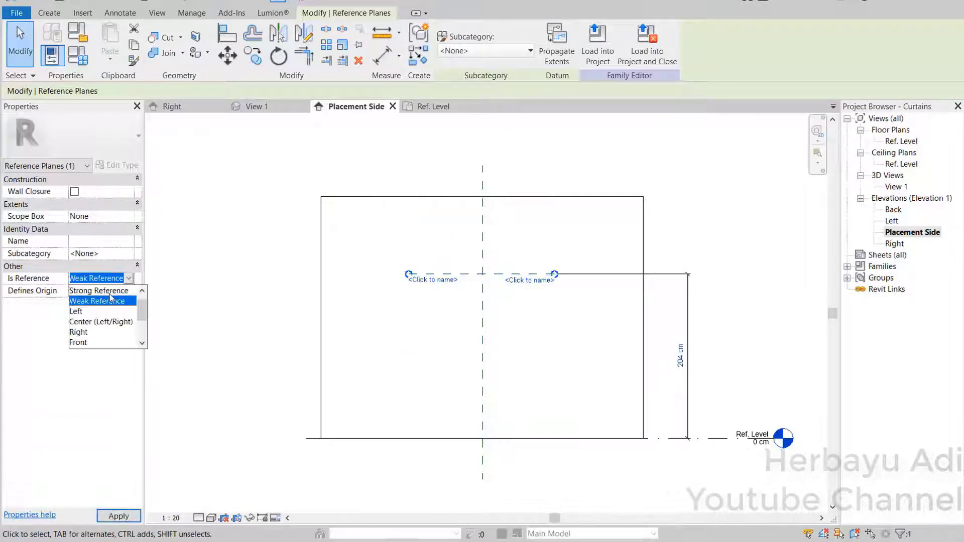
click(81, 291)
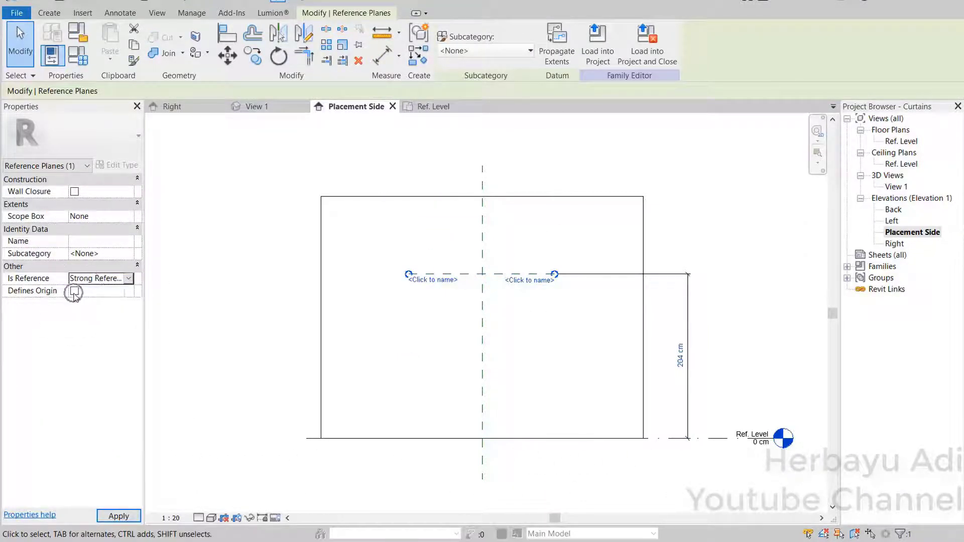
click(556, 319)
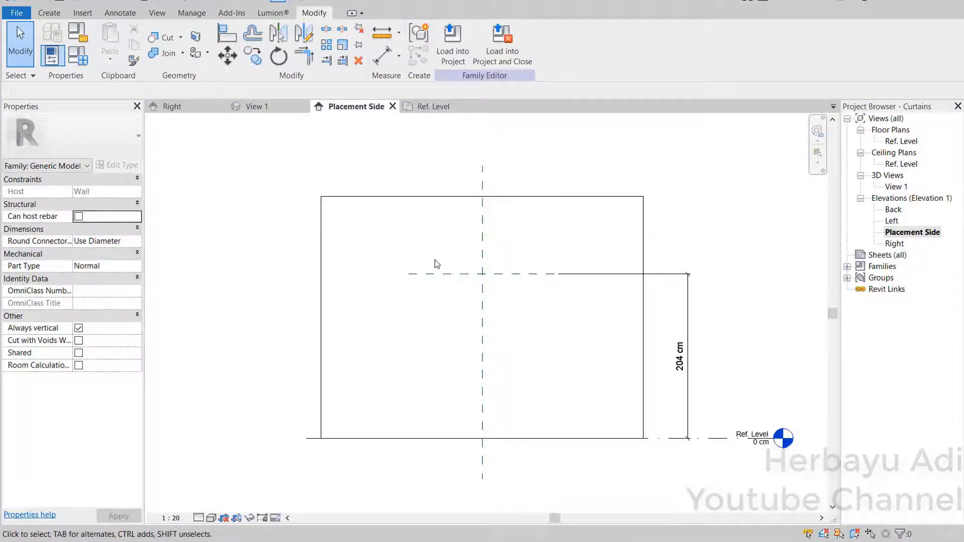
- Draw two vertical reference planes, one about 83 cm left and one about 73 cm right of the centre plane
click(49, 13)
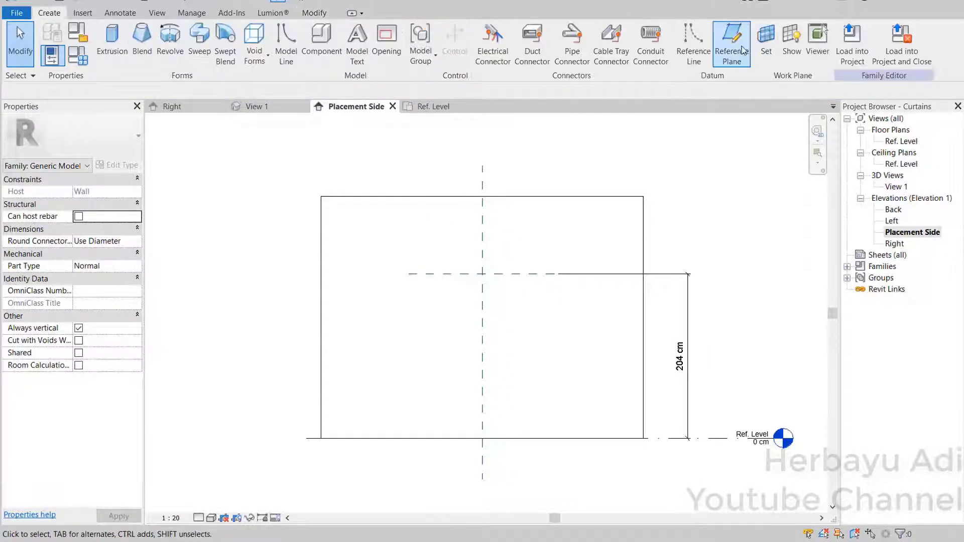
click(726, 58)
click(415, 226)
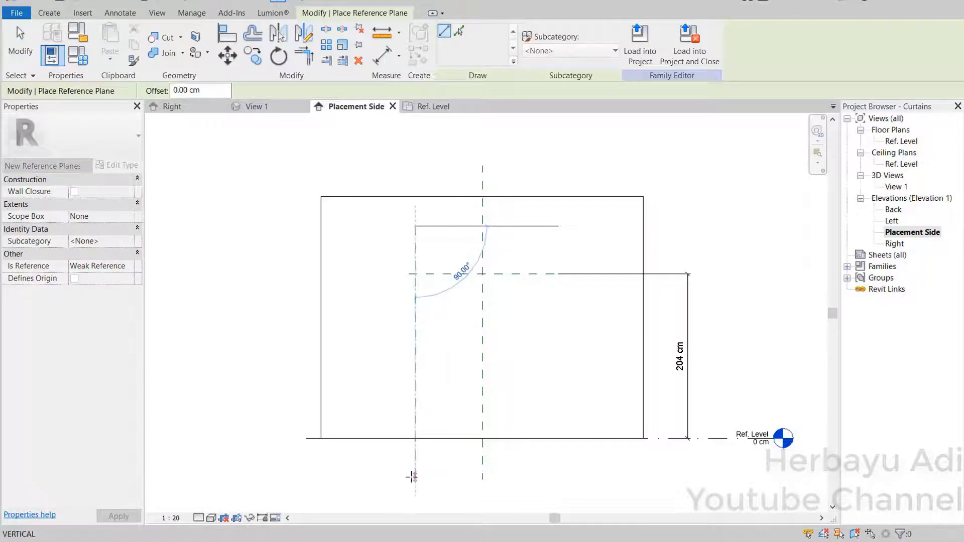
click(415, 477)
click(541, 219)
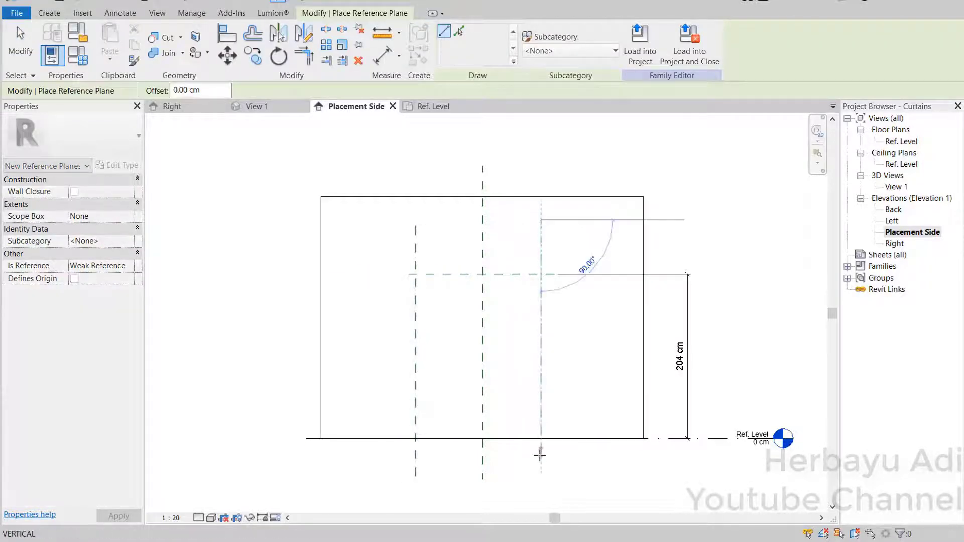
click(540, 474)
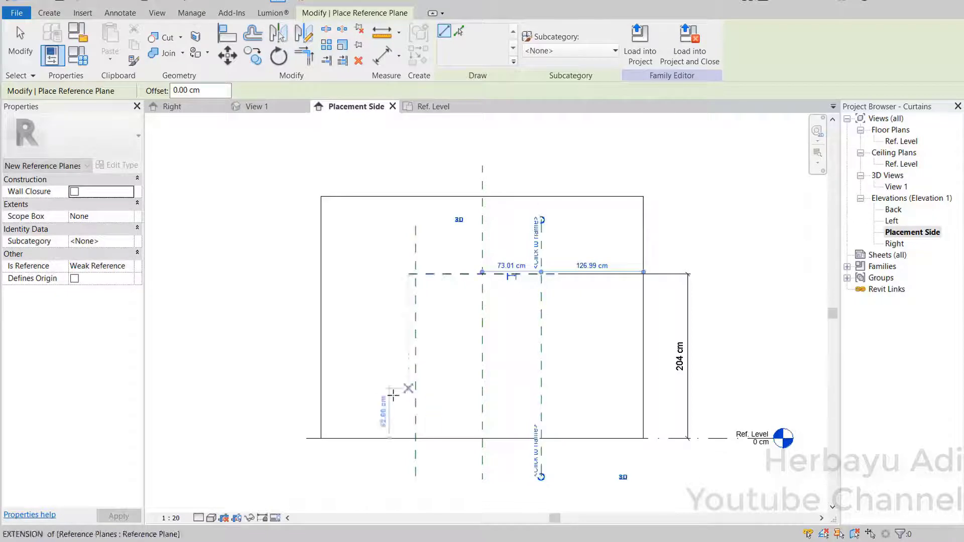
- Draw a second horizontal reference plane about 152 cm below the first, crossing all the vertical planes
click(383, 397)
click(577, 397)
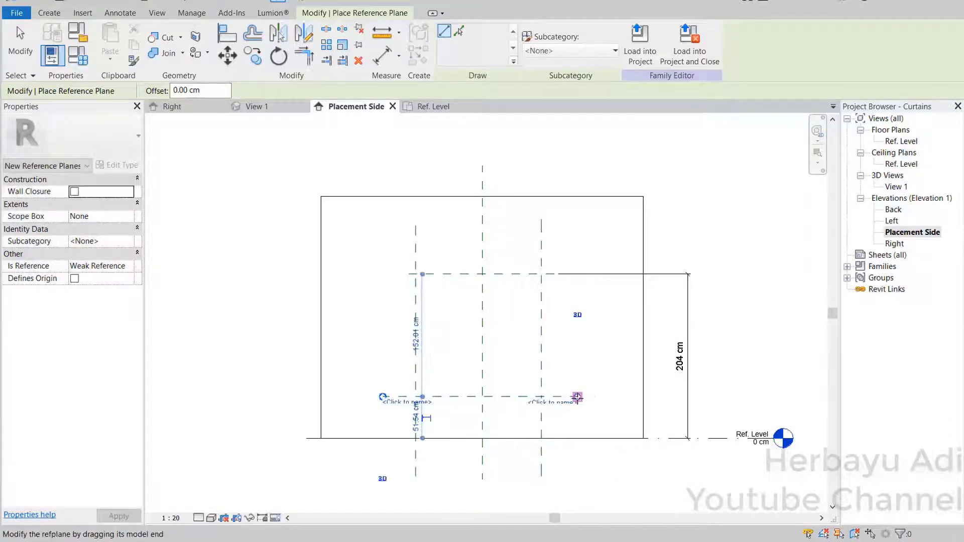
key(Escape)
key(Escape)
- Add an aligned dimension between the upper and lower horizontal reference planes, to the right of the vertical planes
click(122, 13)
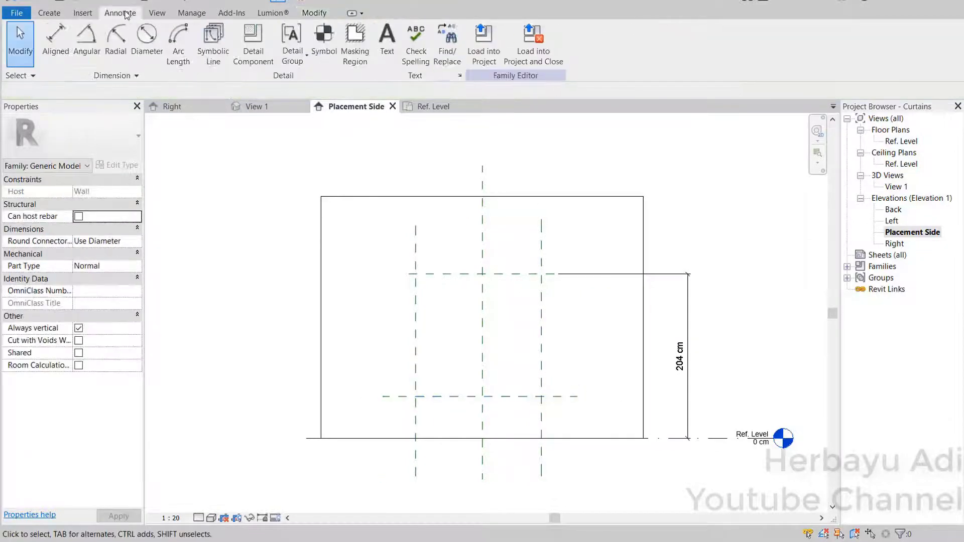
click(56, 40)
scroll(558, 301, up, 2)
click(546, 268)
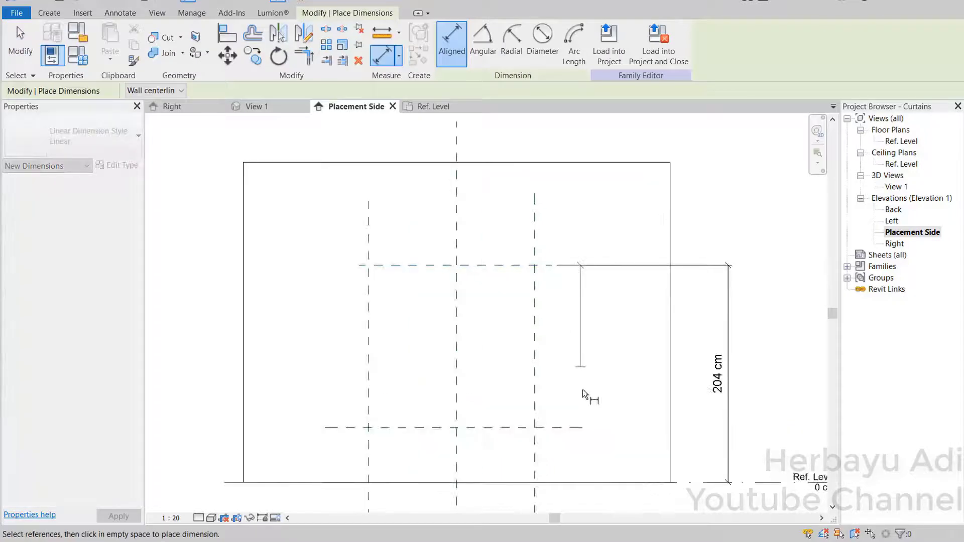
click(564, 428)
click(598, 459)
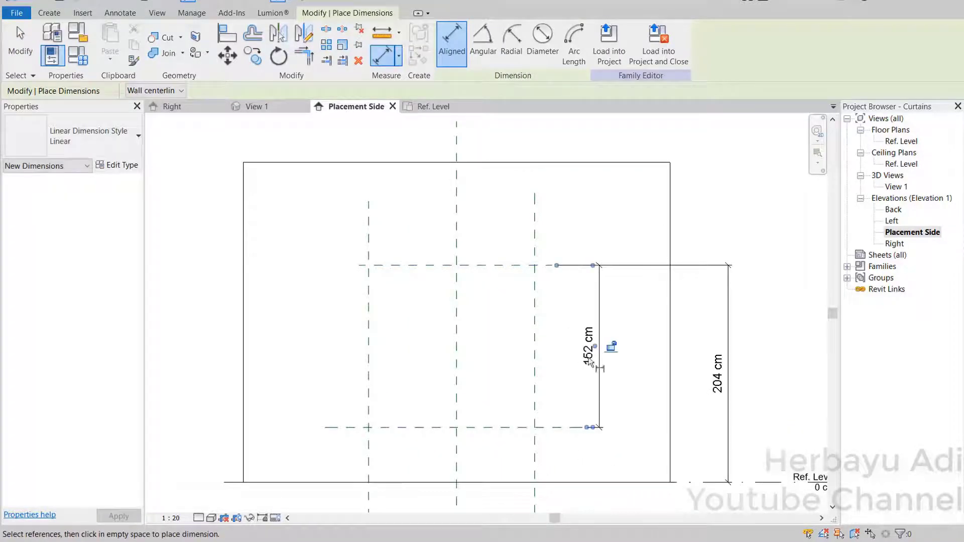
- Dimension across the left, centre and right vertical reference planes and constrain the two segments to be equal
click(370, 237)
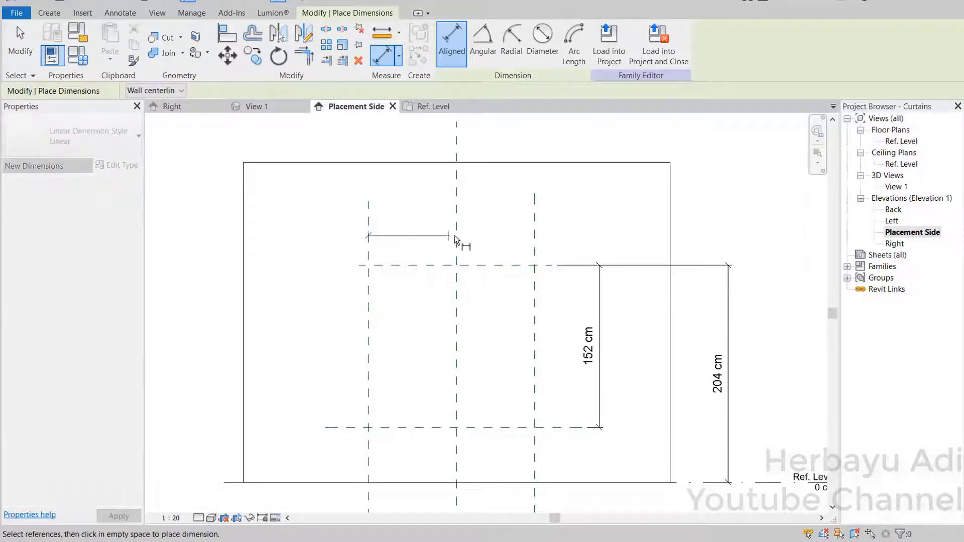
click(456, 237)
click(534, 237)
click(605, 226)
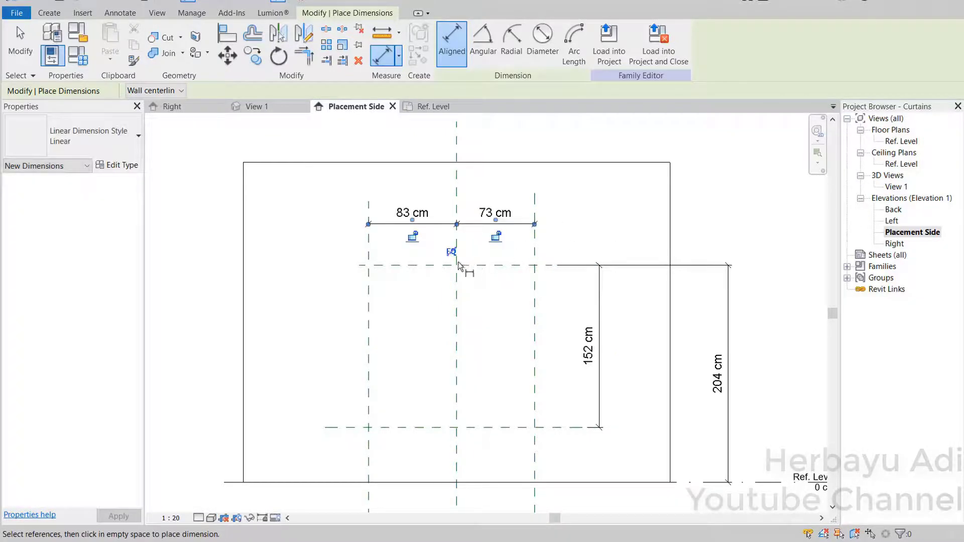
click(456, 251)
- Add an overall aligned dimension between the left and right vertical reference planes, above the equality dimension
click(369, 212)
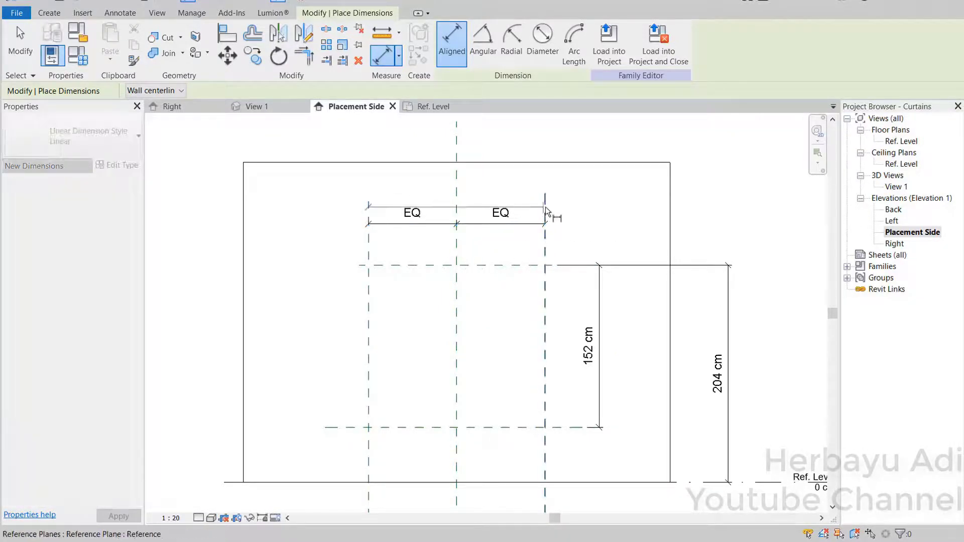
click(545, 216)
click(567, 195)
scroll(591, 252, down, 2)
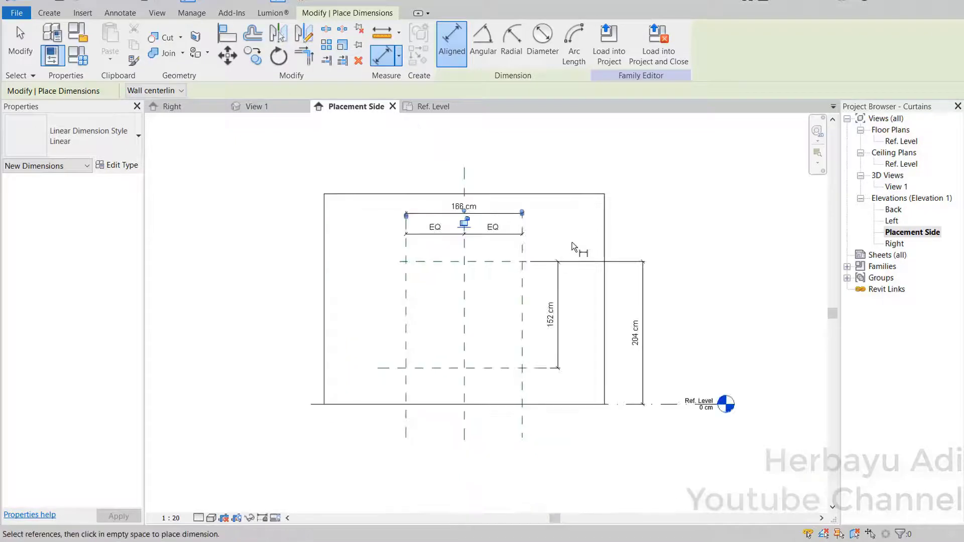
key(Escape)
key(Escape)
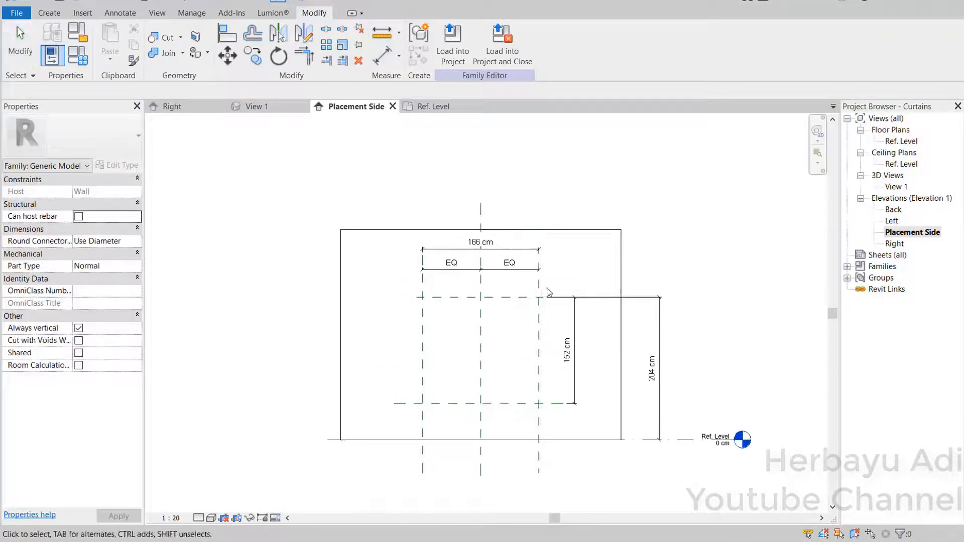
- Label the dimension between the two horizontal reference planes with a new instance parameter named Curtain Height
scroll(551, 286, up, 1)
click(559, 295)
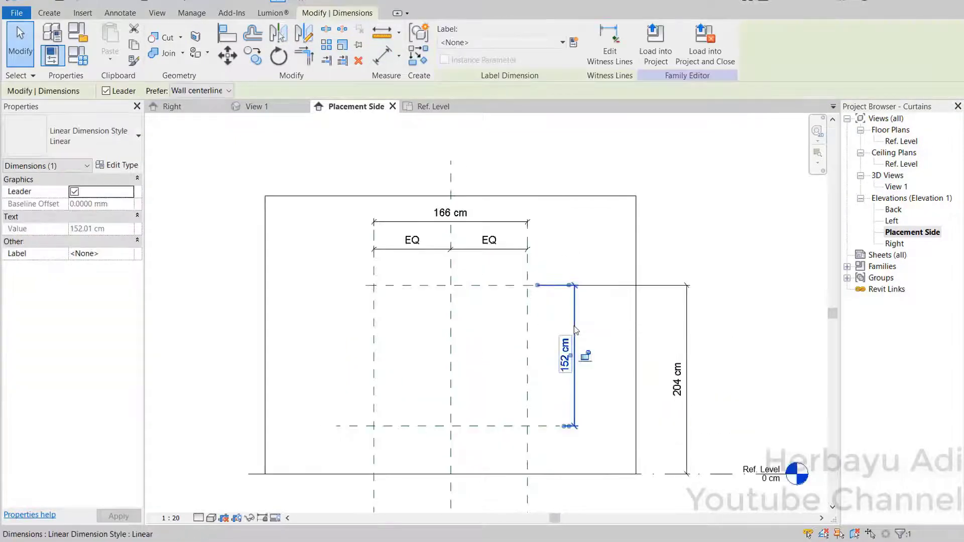
click(578, 43)
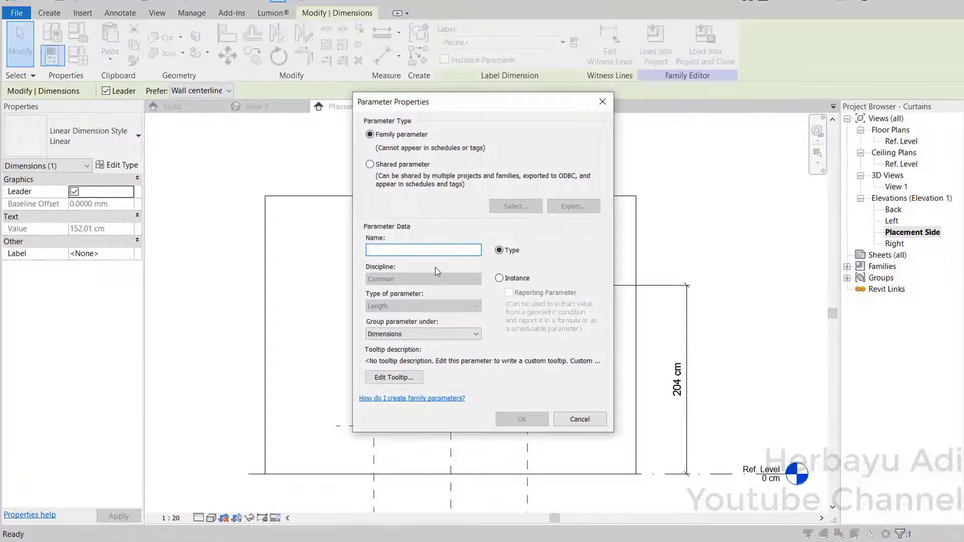
text(c)
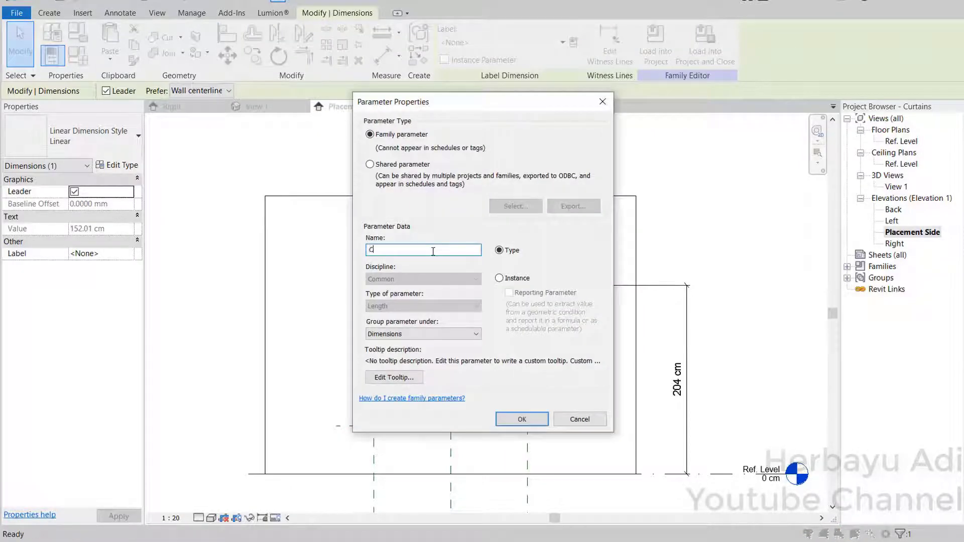
click(499, 278)
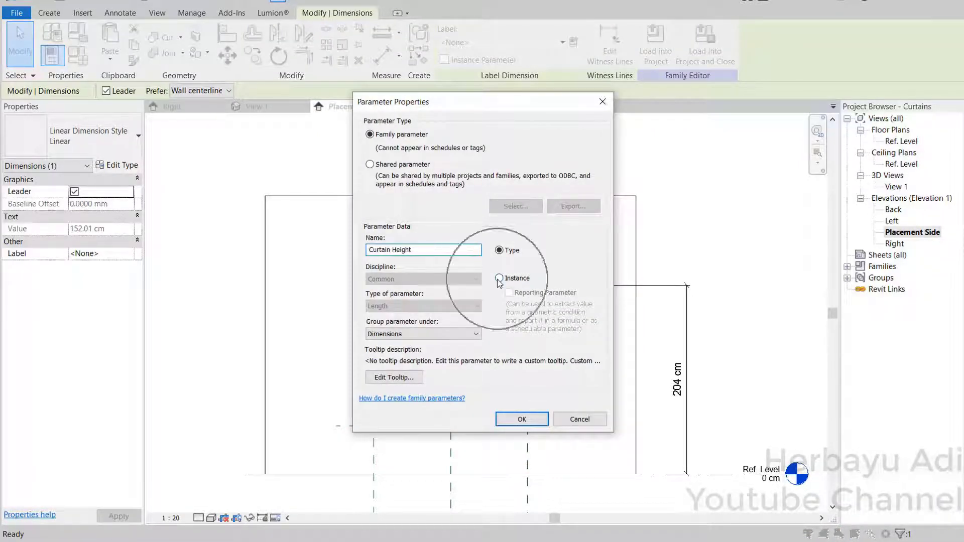
click(522, 419)
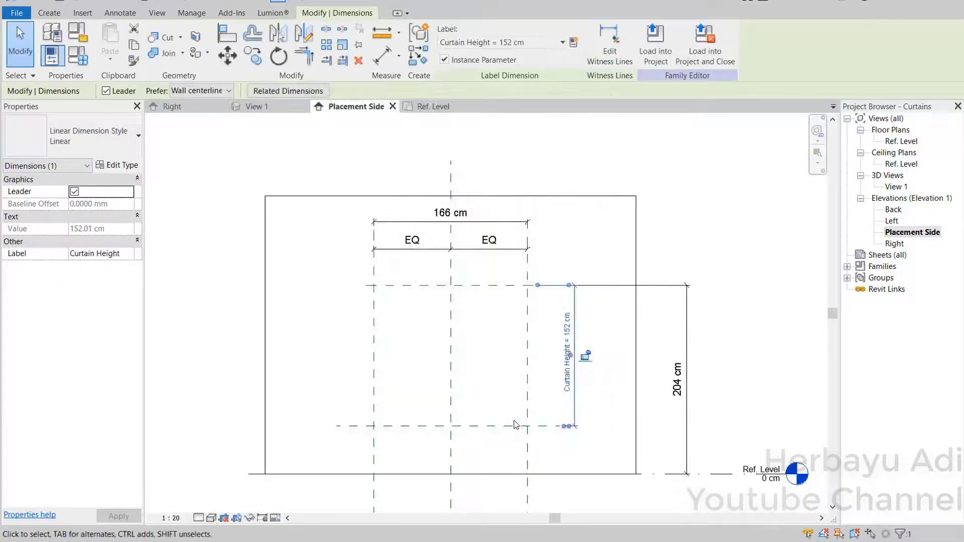
click(576, 242)
- Label the overall dimension between the outer vertical reference planes with a new parameter named Curtain Width
click(432, 226)
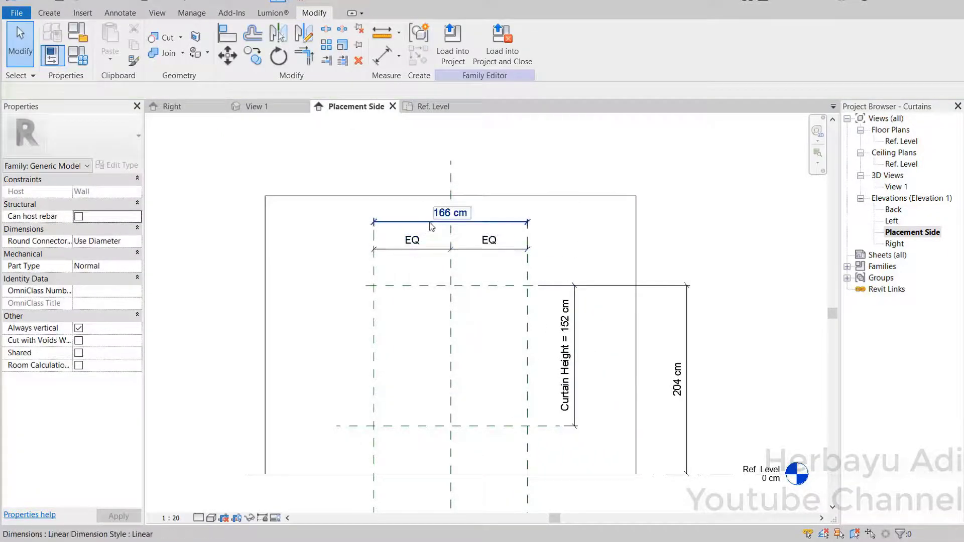
click(432, 227)
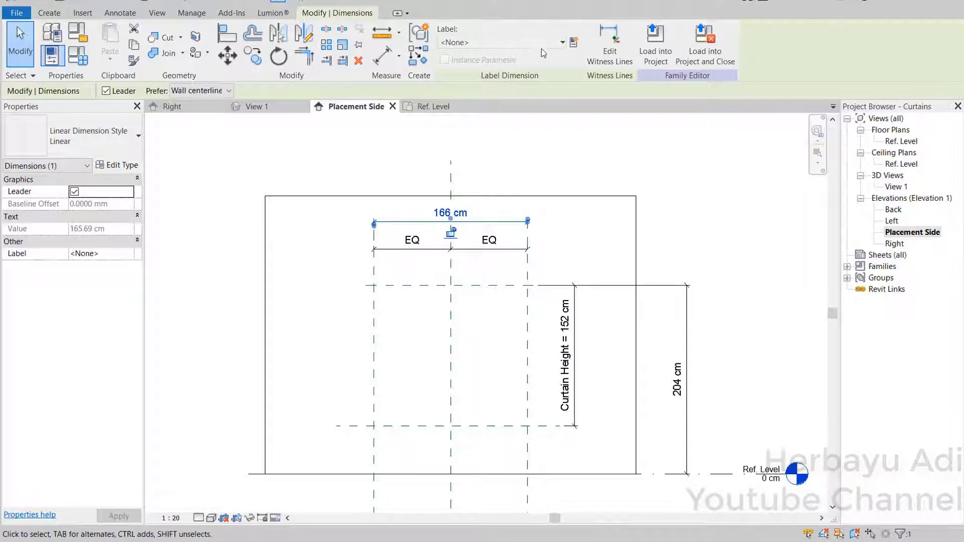
click(574, 43)
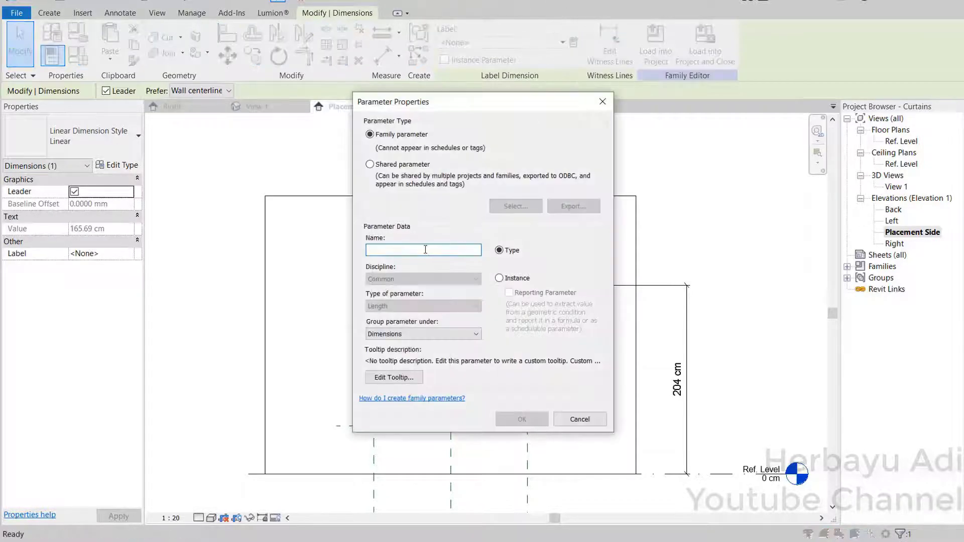
text(Curtain Width)
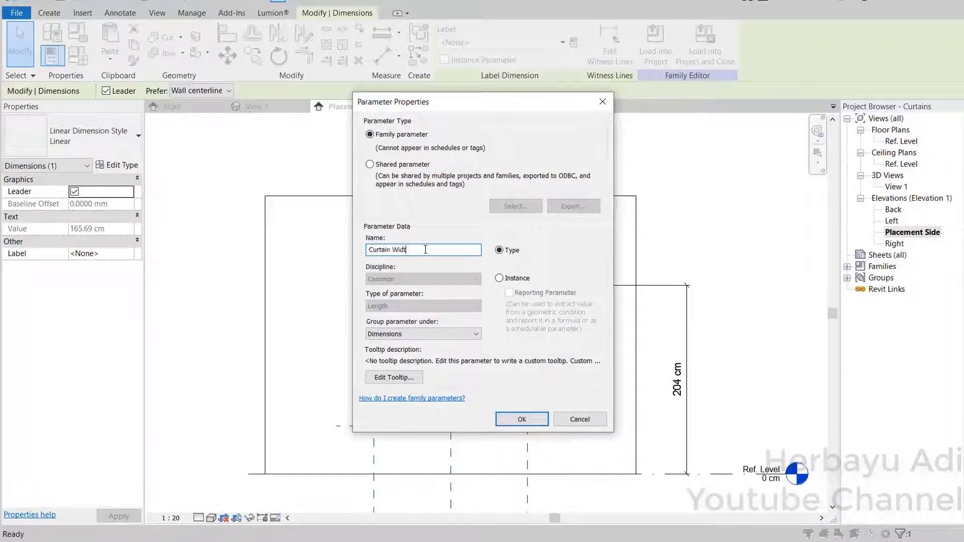
click(530, 421)
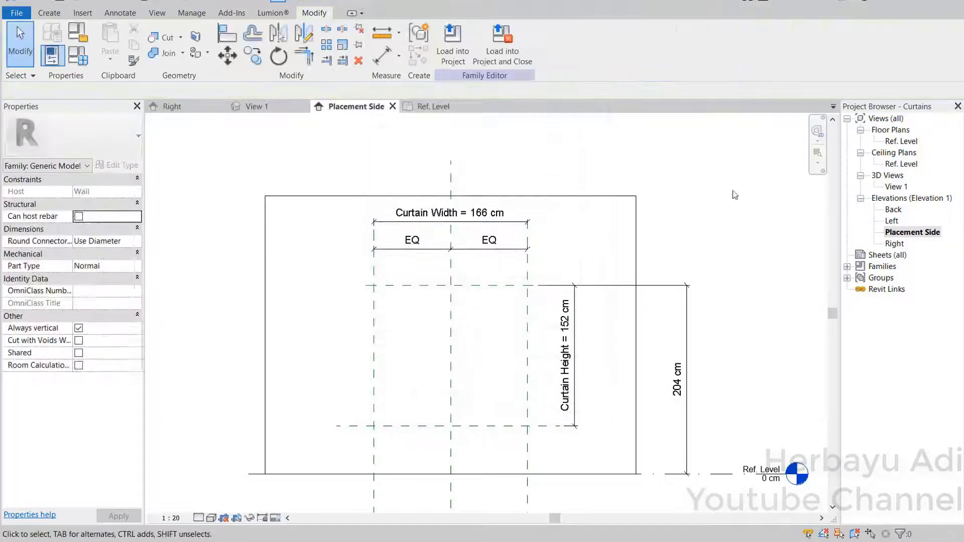
- In the Ref. Level plan, draw a horizontal reference plane just above the wall, crossing the three vertical reference planes
double_click(902, 141)
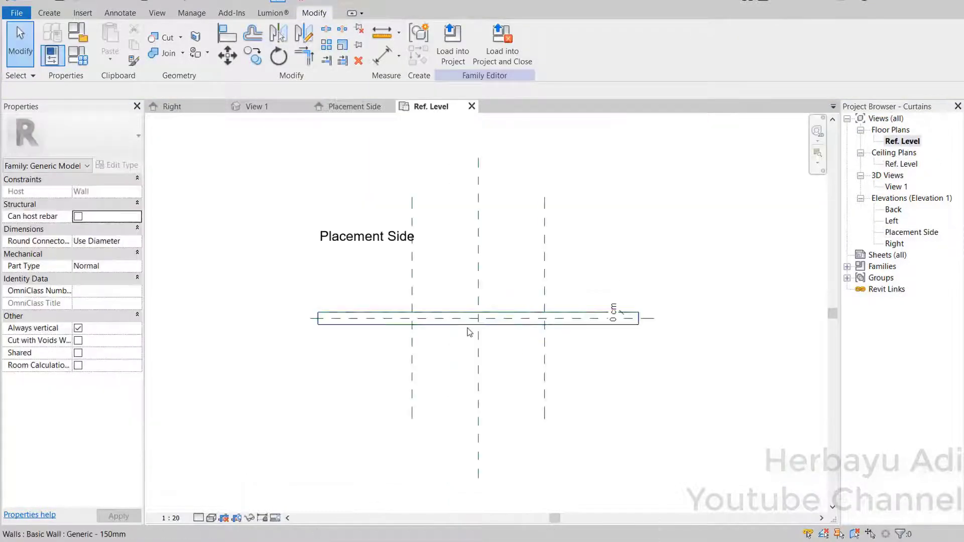
scroll(463, 340, up, 1)
click(49, 12)
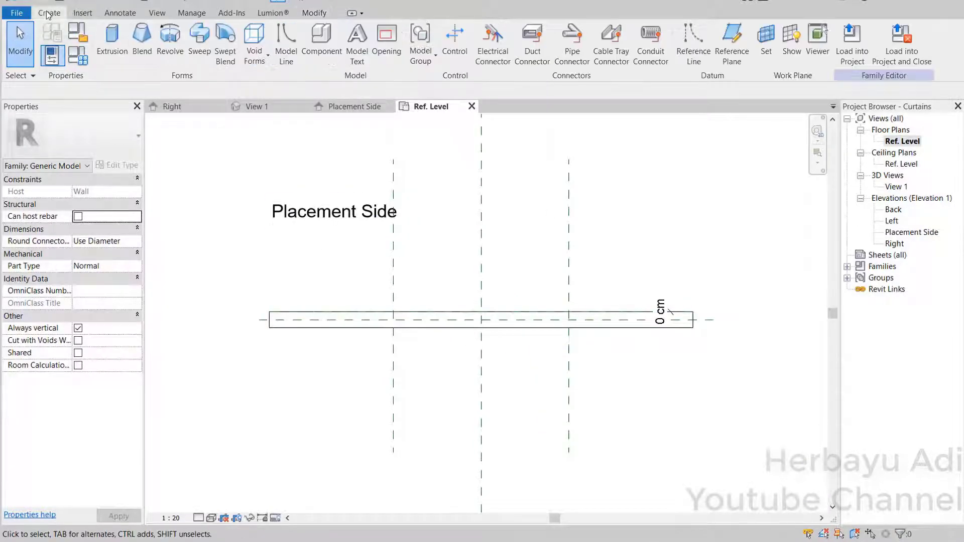
click(732, 45)
scroll(372, 296, up, 1)
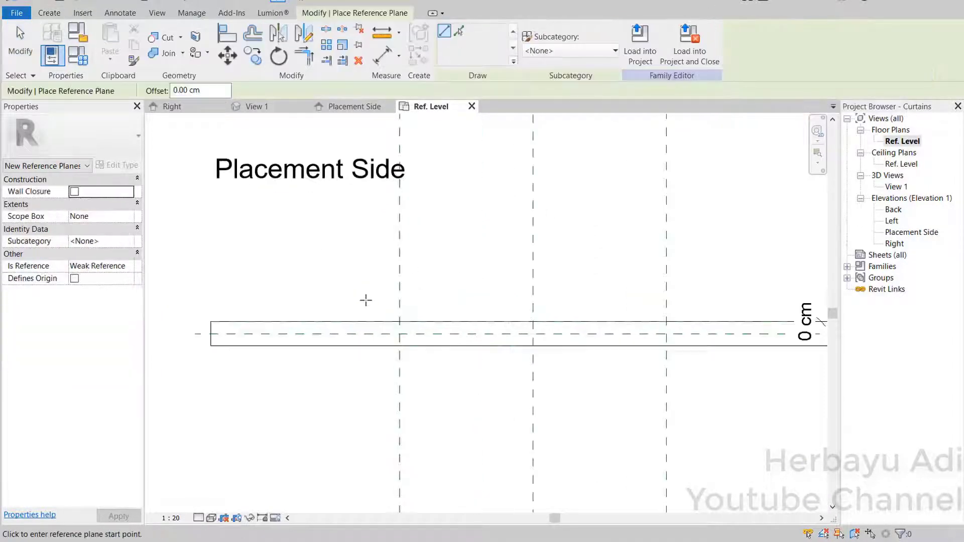
click(337, 298)
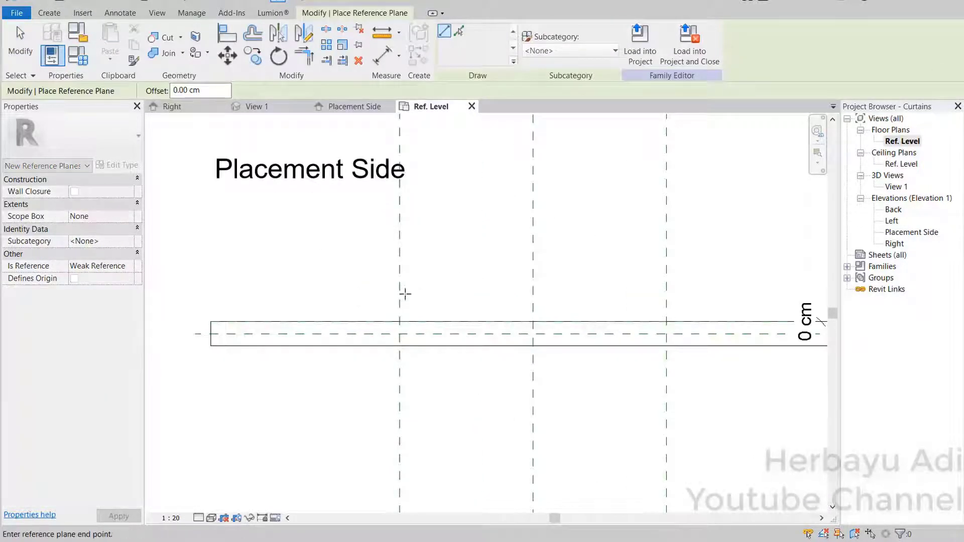
click(706, 298)
key(Escape)
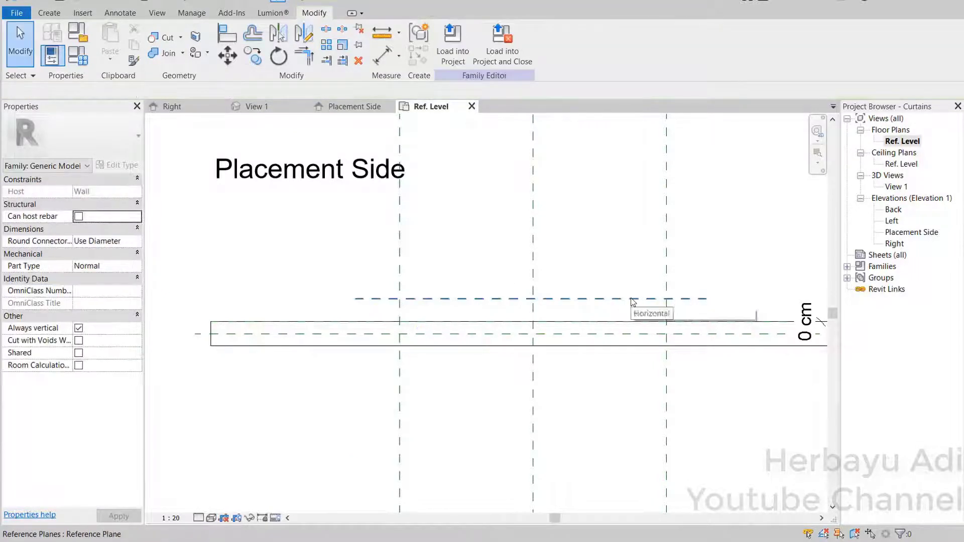
- Name the new horizontal reference plane above the wall Curtain
click(87, 243)
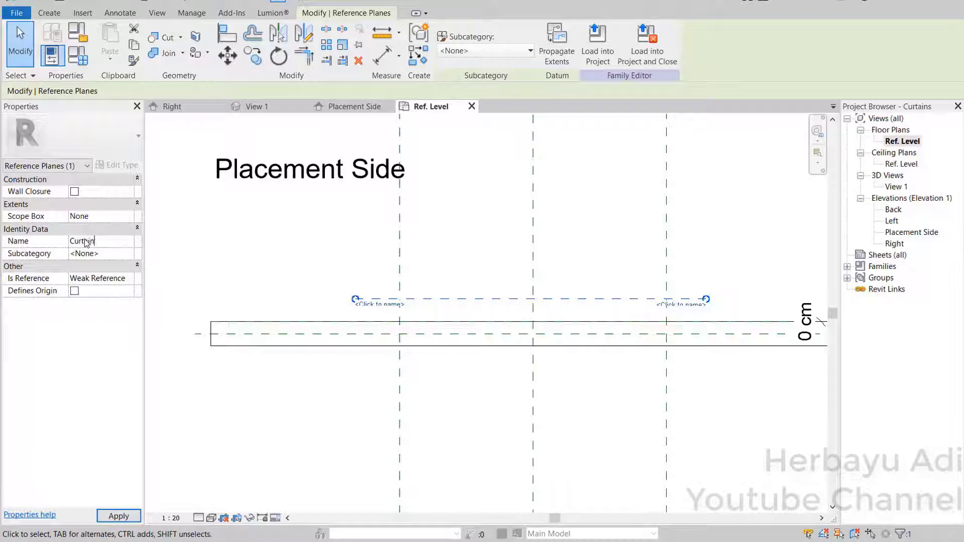
text(Curtain)
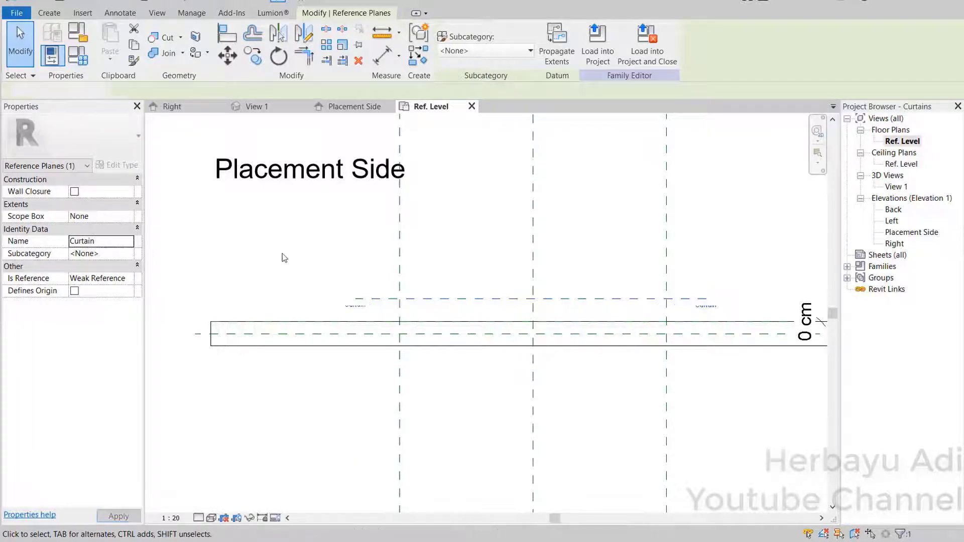
click(281, 256)
- Add an aligned dimension of about 14 cm between the Curtain reference plane and the wall's placement-side face
click(119, 12)
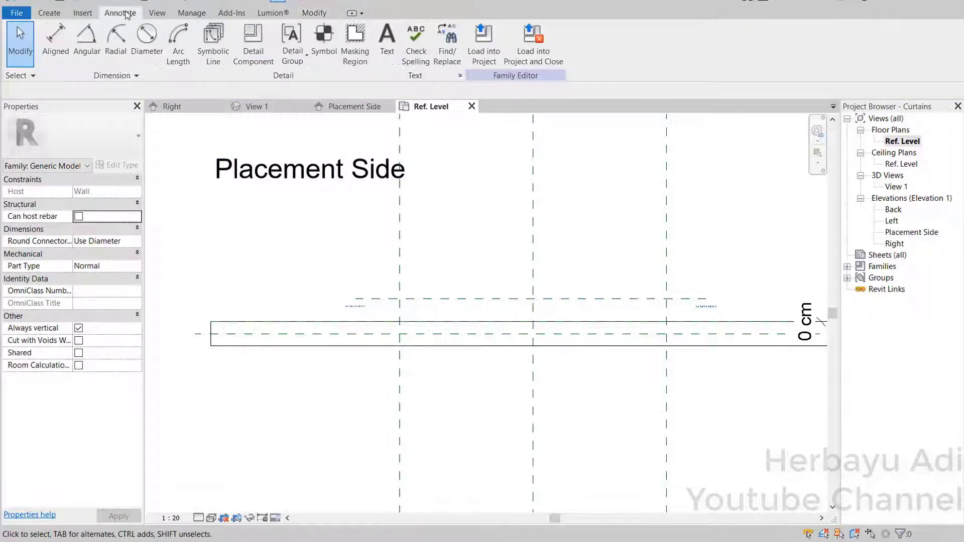
click(50, 57)
scroll(688, 337, up, 2)
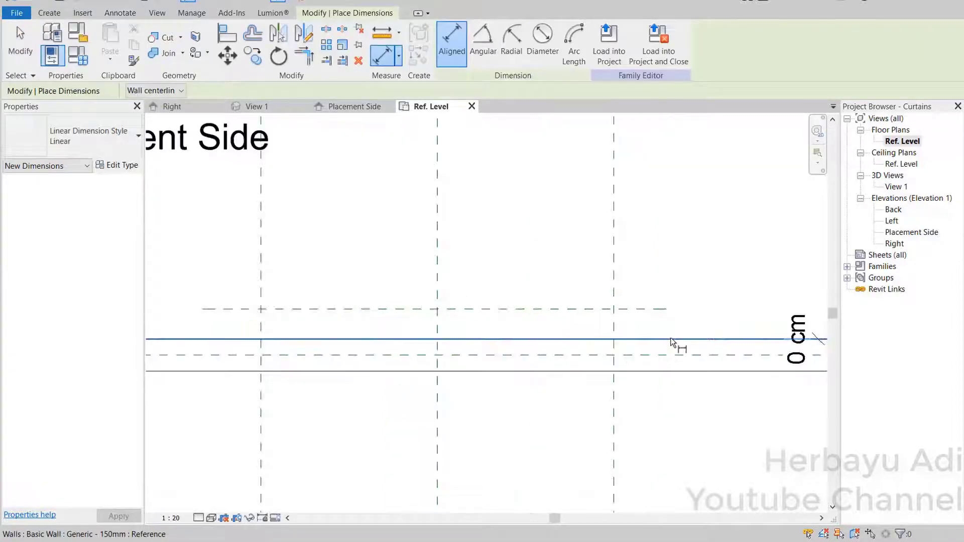
click(667, 309)
scroll(675, 281, down, 2)
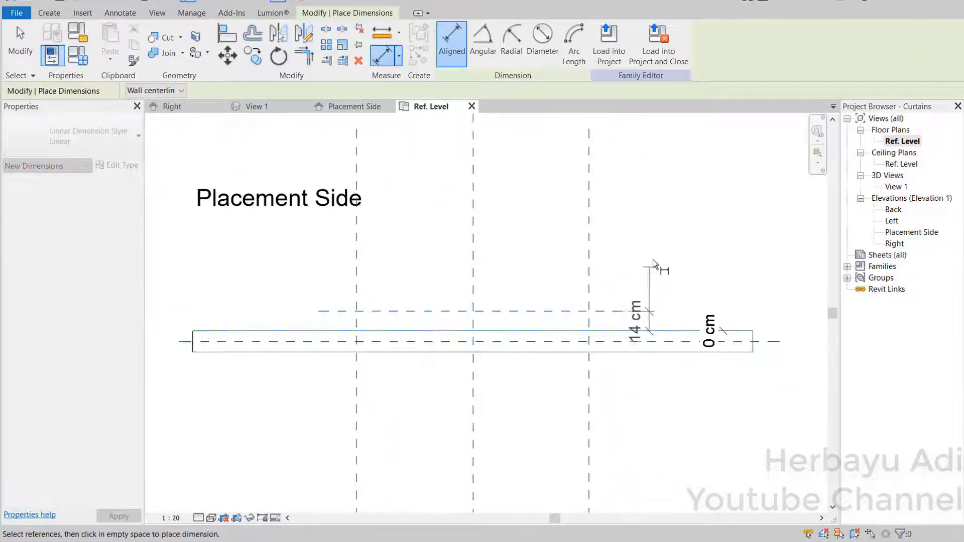
click(673, 246)
key(Escape)
- Set the Curtain reference plane's distance from the wall face to 5 cm and lock that dimension
click(621, 311)
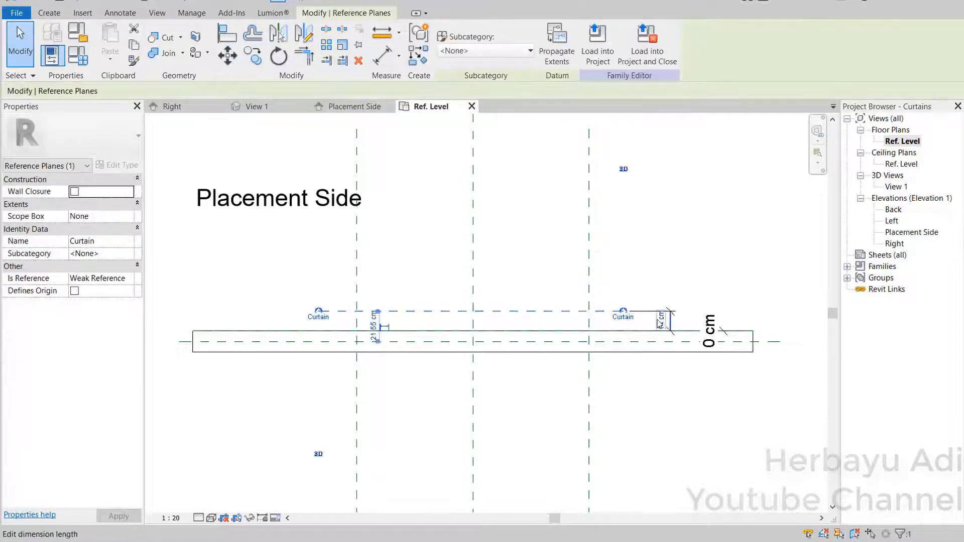
click(664, 321)
key(Return)
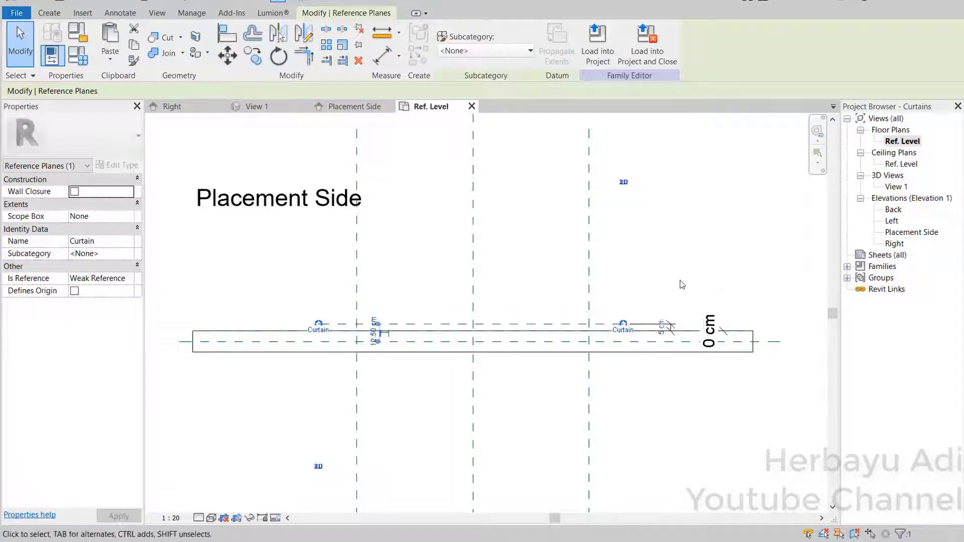
scroll(718, 311, up, 3)
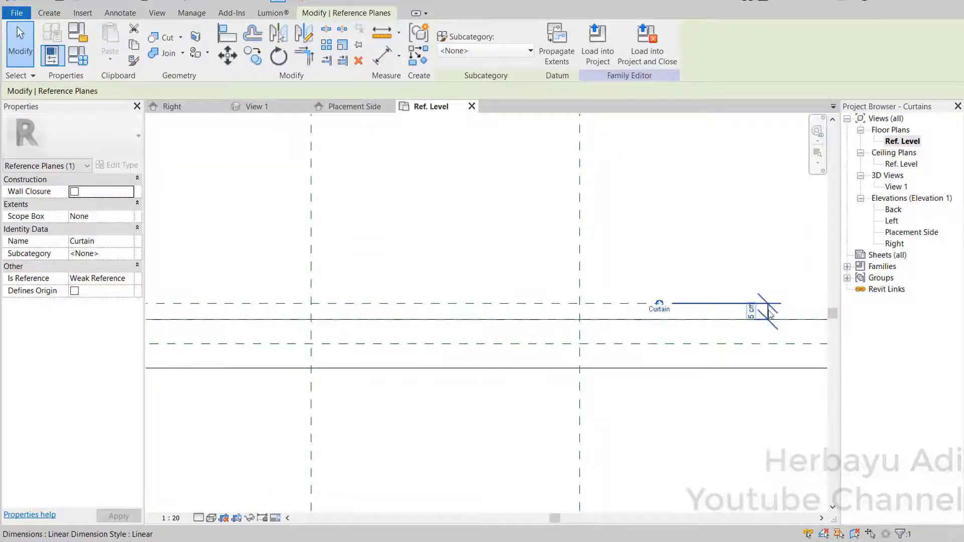
click(738, 308)
middle_drag(755, 322, 564, 333)
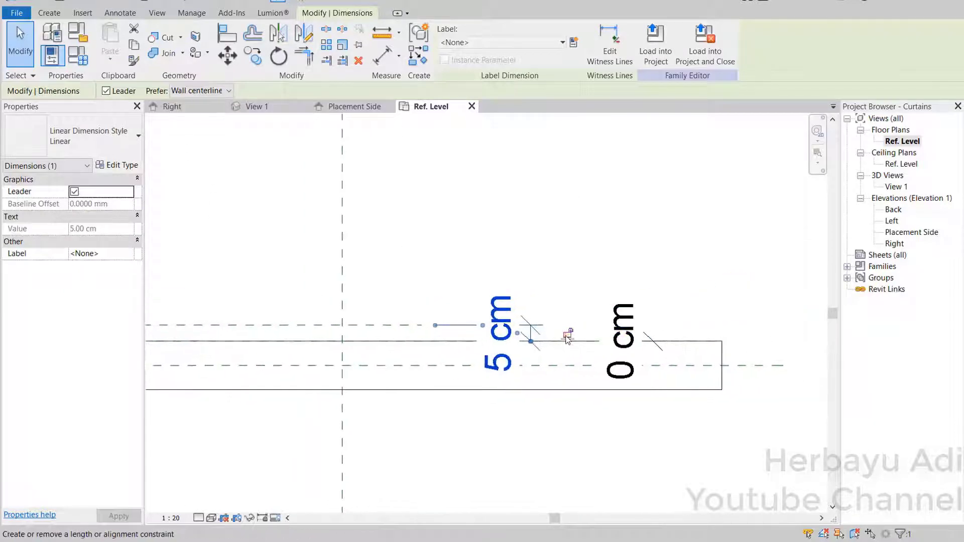
scroll(651, 323, down, 5)
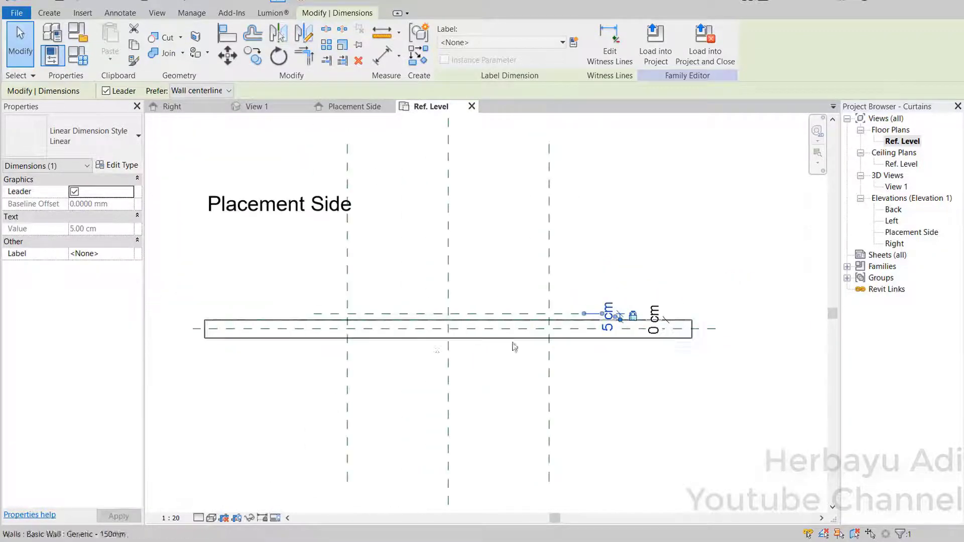
click(467, 359)
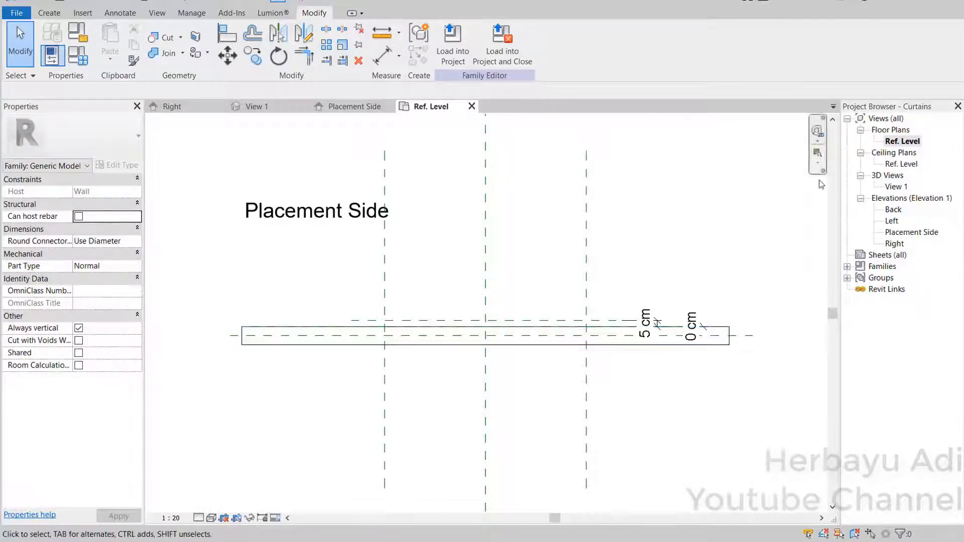
- In the Placement Side elevation, start a solid Revolve and set its work plane to Reference Plane : Curtain
double_click(903, 232)
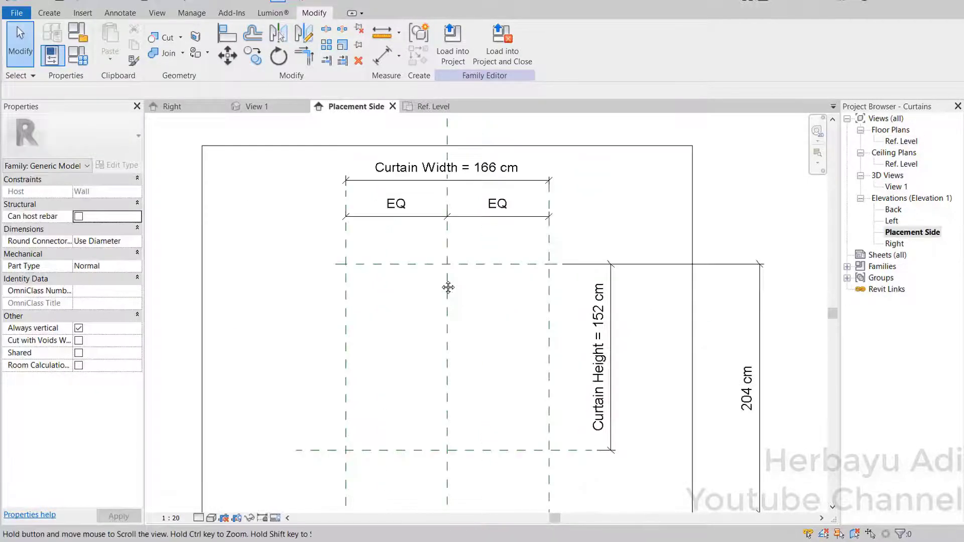
click(50, 14)
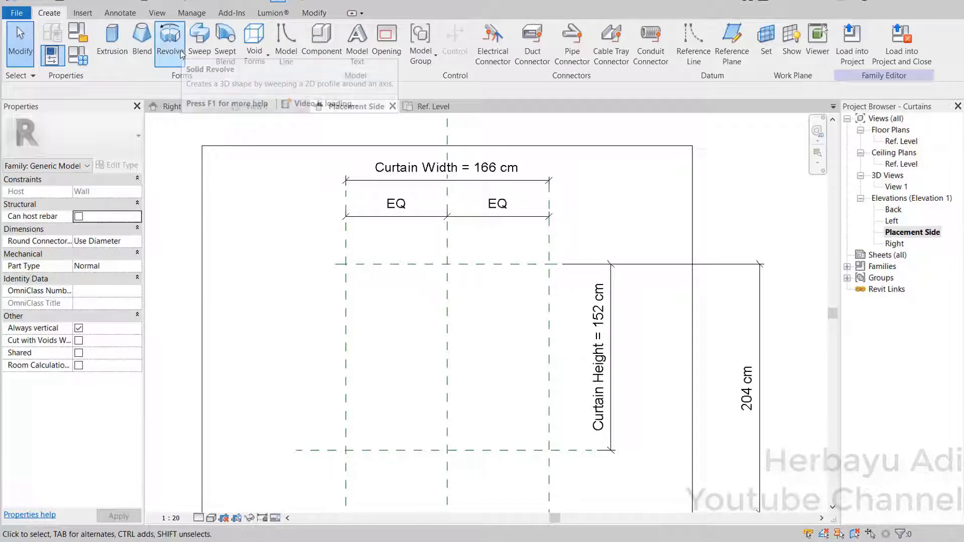
click(173, 37)
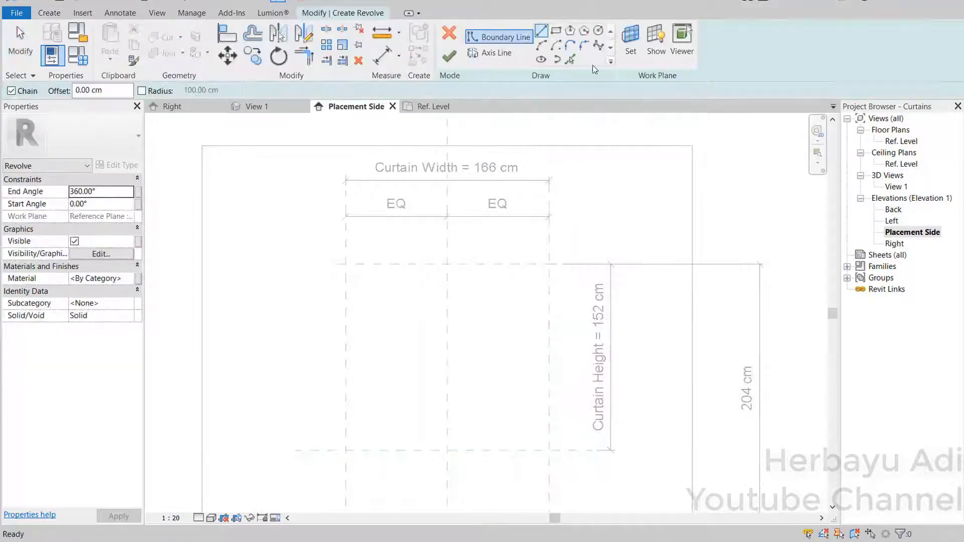
click(632, 46)
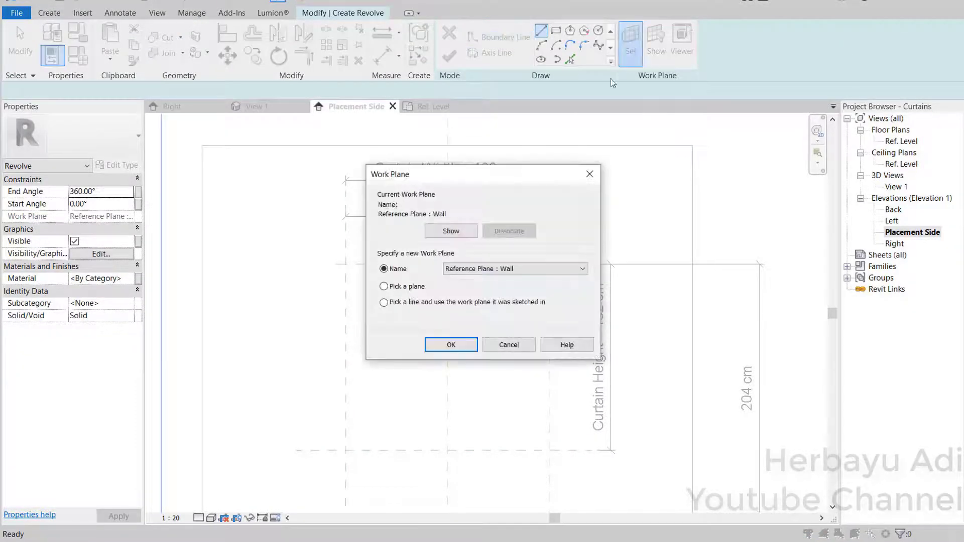
click(520, 271)
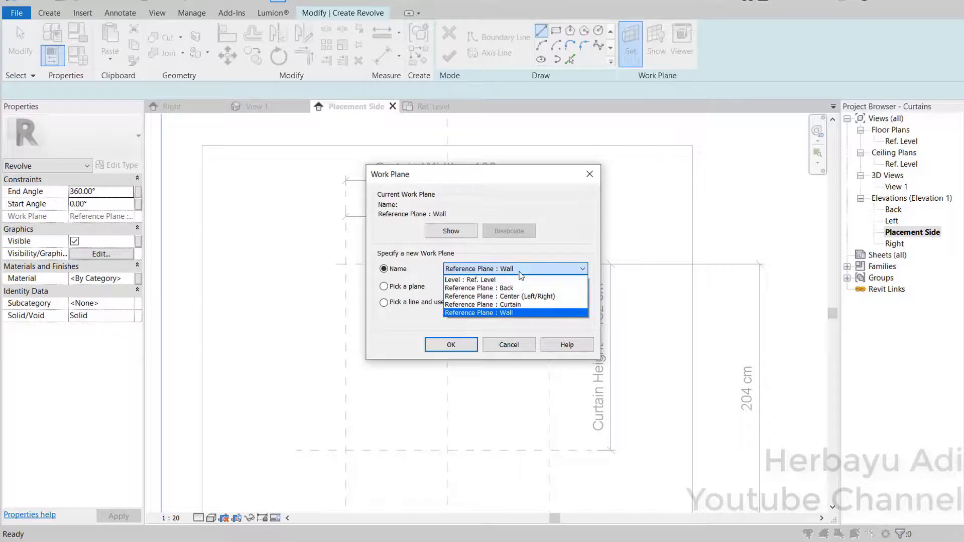
click(503, 305)
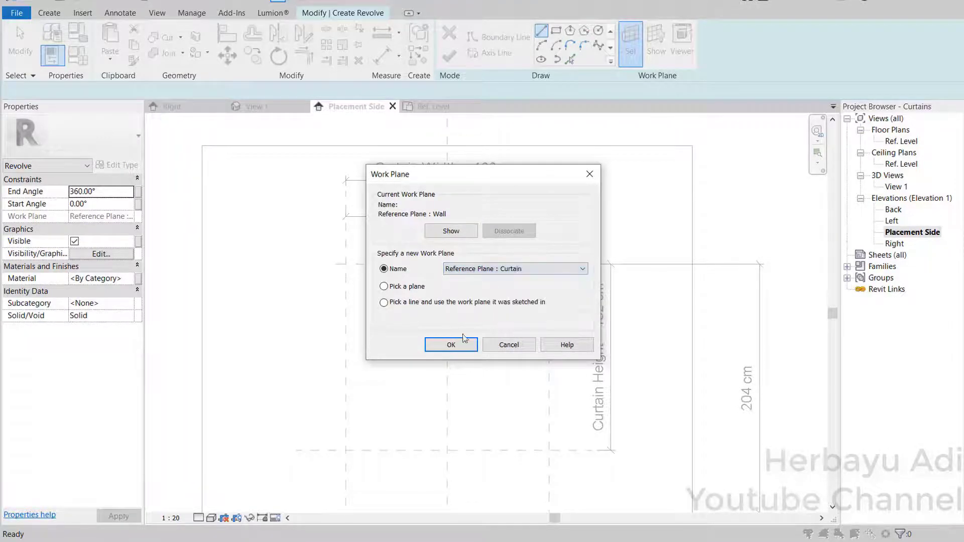
click(451, 345)
- Sketch a 1.7 cm vertical boundary line up from the upper-right reference plane intersection and continue it horizontally to the left vertical plane
scroll(388, 254, up, 5)
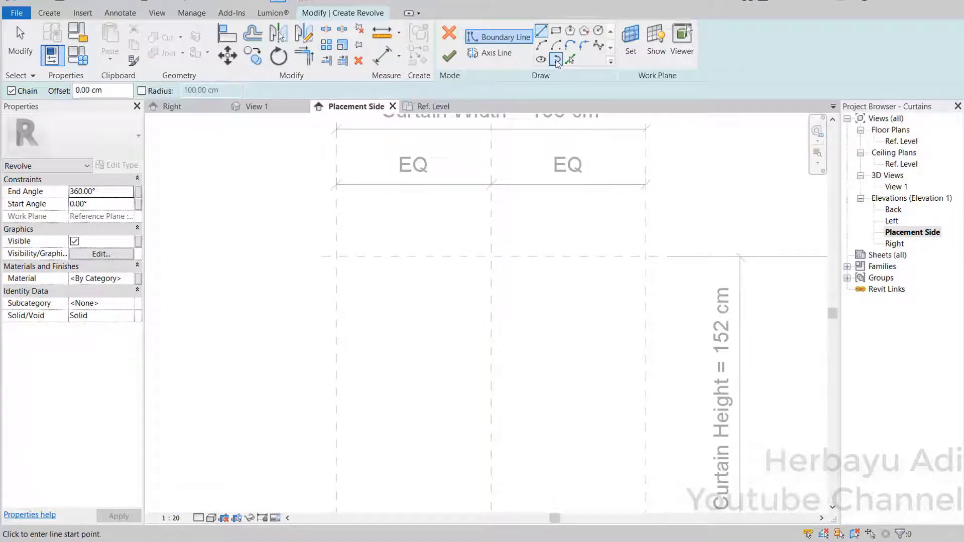
scroll(643, 253, up, 3)
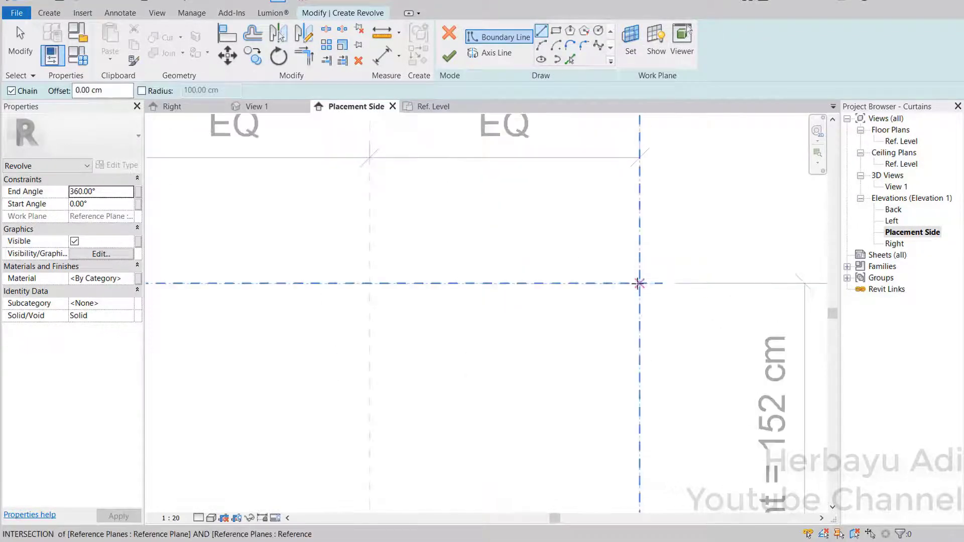
click(639, 283)
text(1.7)
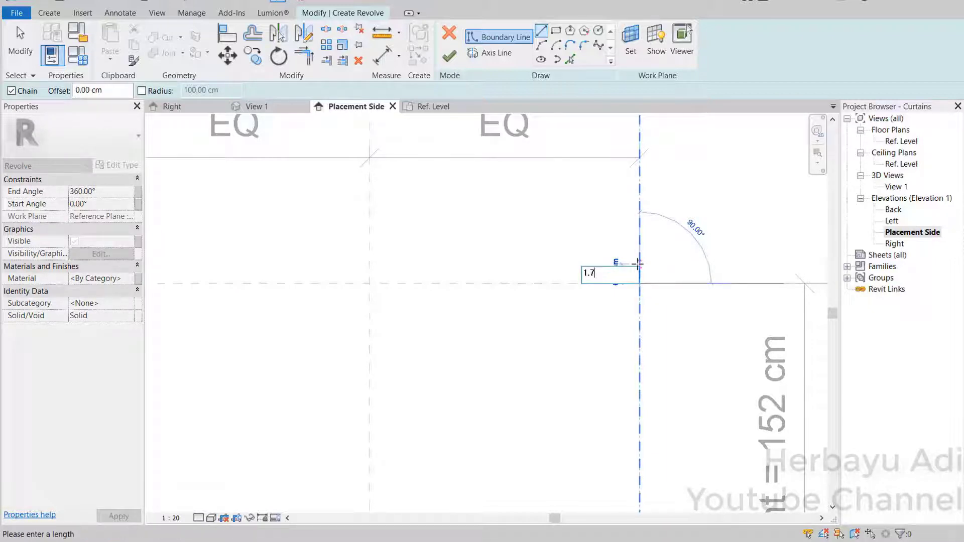
key(Return)
scroll(640, 263, down, 2)
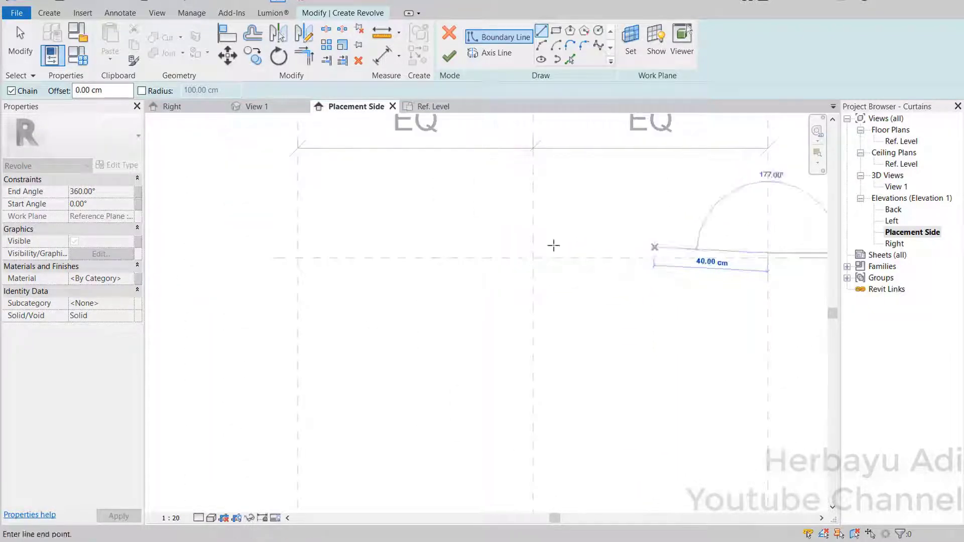
scroll(370, 257, up, 2)
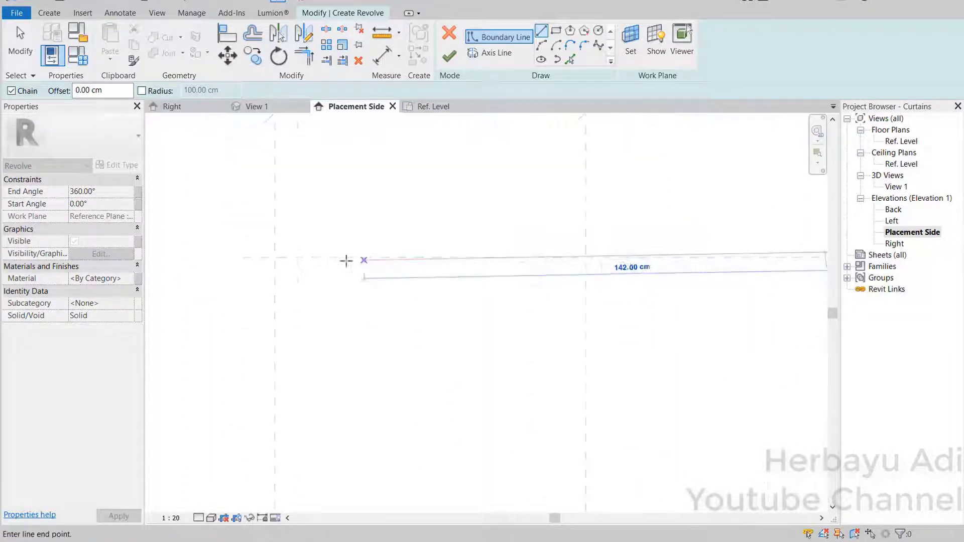
click(274, 256)
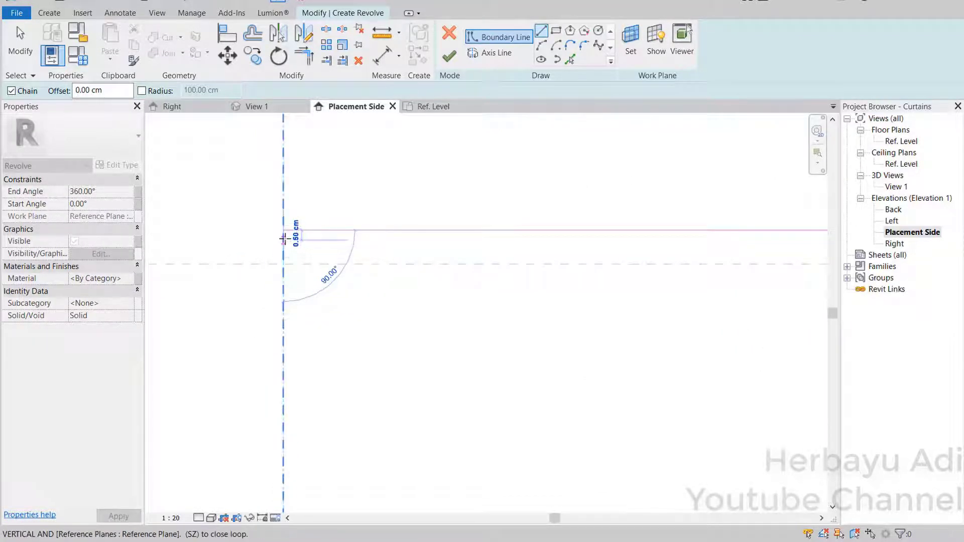
- Continue the revolve boundary 0.2 cm down along the left reference plane and horizontally back to the right vertical line
text(12)
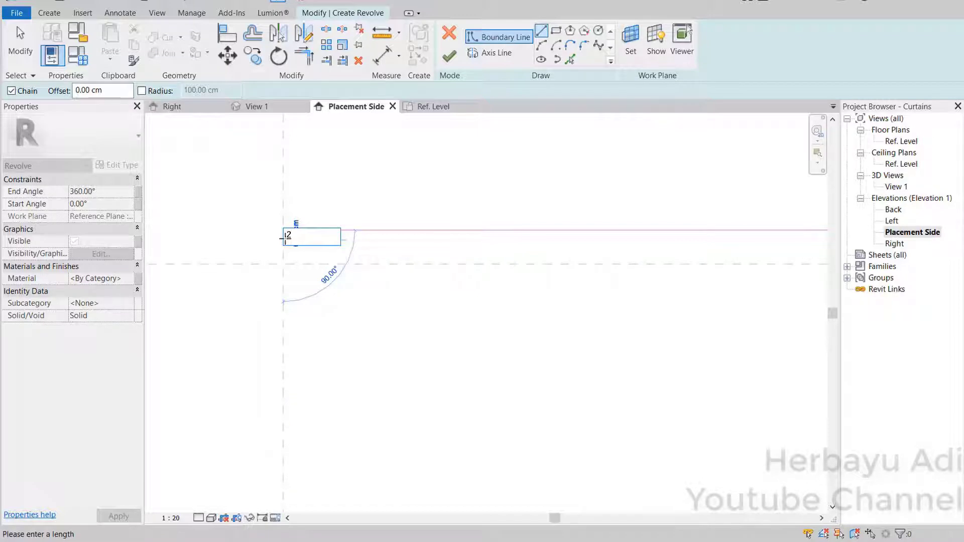
key(Return)
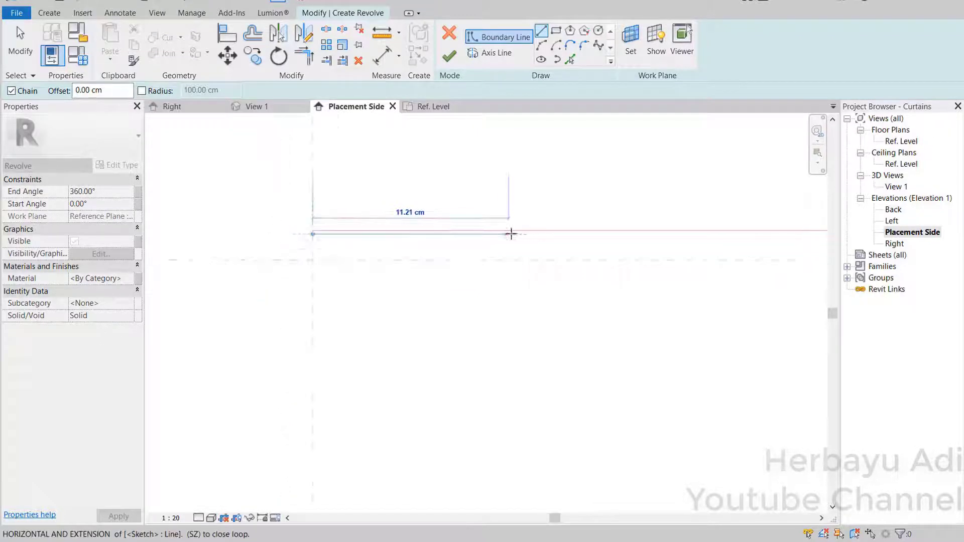
mouse_move(510, 233)
middle_down()
mouse_move(360, 258)
mouse_move(644, 261)
mouse_move(316, 262)
mouse_move(702, 249)
mouse_move(311, 243)
mouse_move(664, 246)
middle_up()
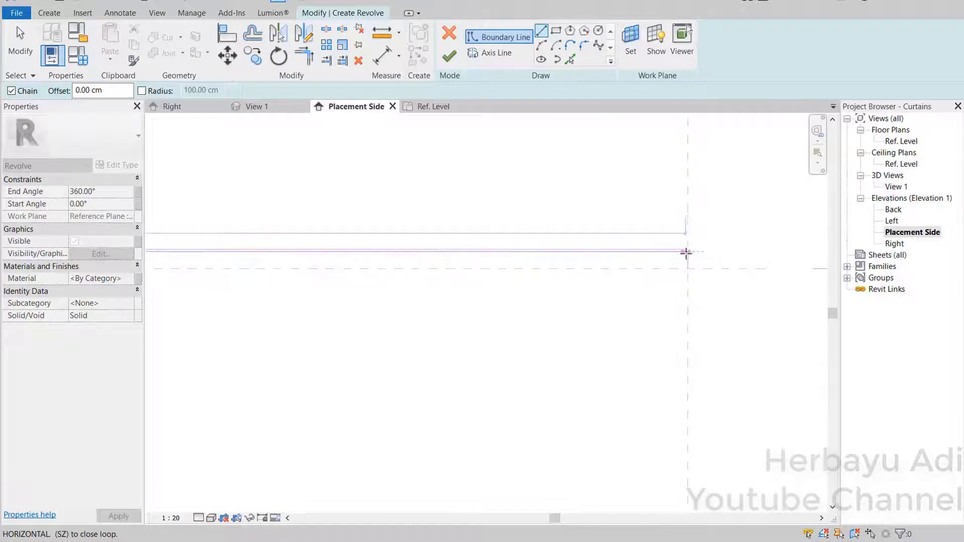
click(685, 251)
key(Escape)
key(Escape)
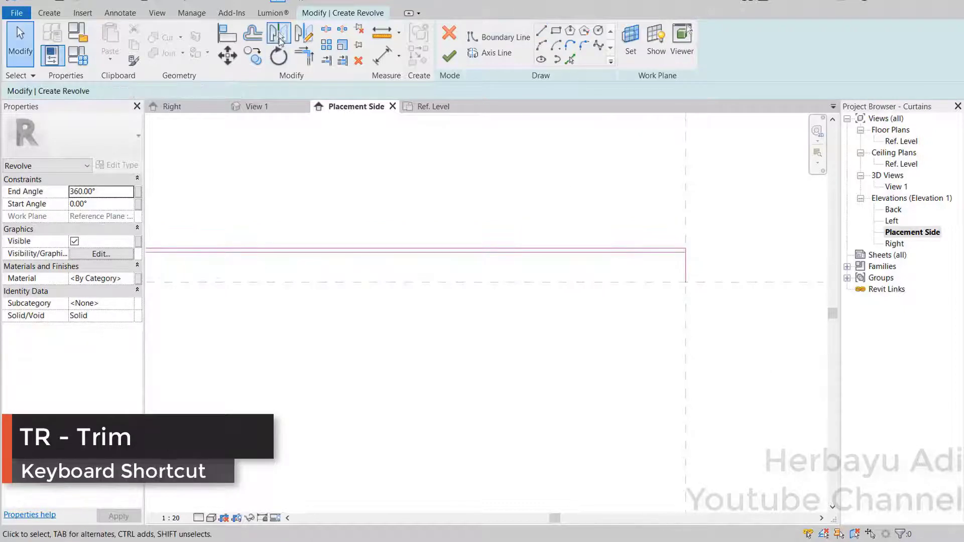
- Trim the lower horizontal line and the right vertical line into a corner to close the thin rectangular profile
key(t)
key(r)
scroll(679, 254, up, 3)
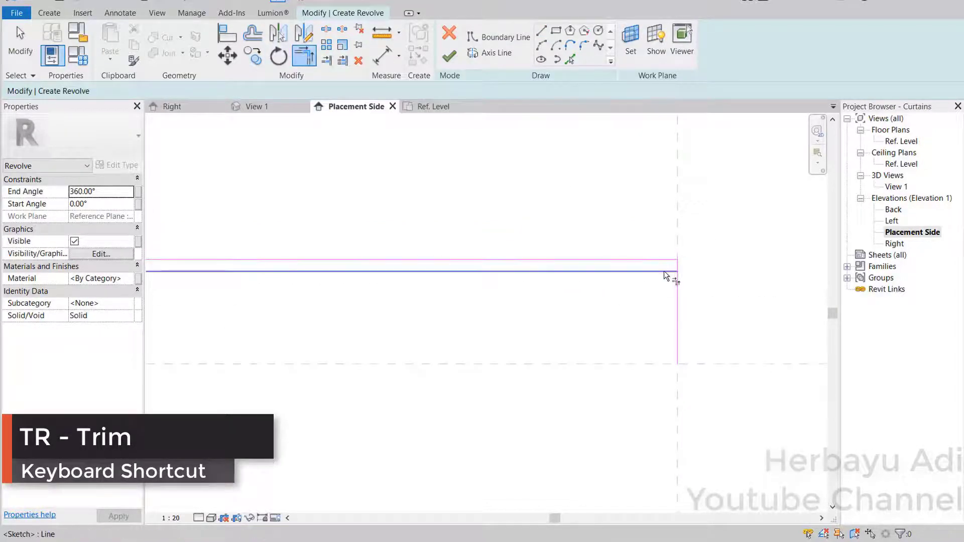
click(664, 271)
click(676, 266)
scroll(659, 245, down, 2)
key(Escape)
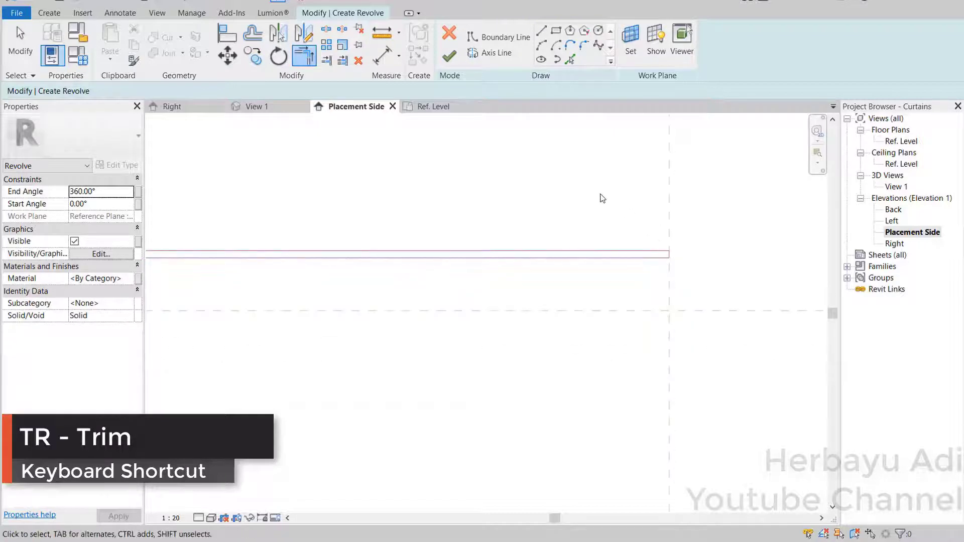
- Align the profile's two short end lines to the right and left vertical reference planes and lock both alignments
click(228, 42)
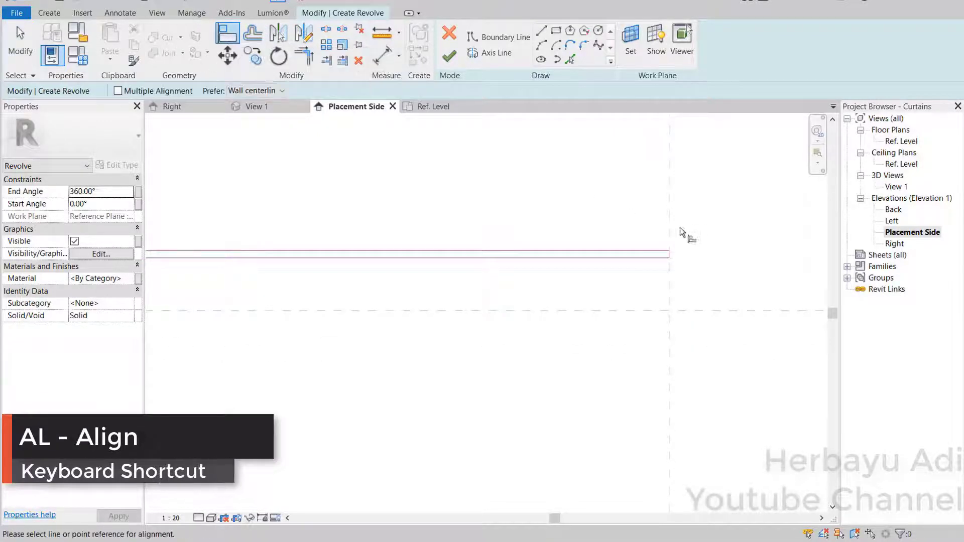
scroll(669, 258, up, 2)
click(669, 258)
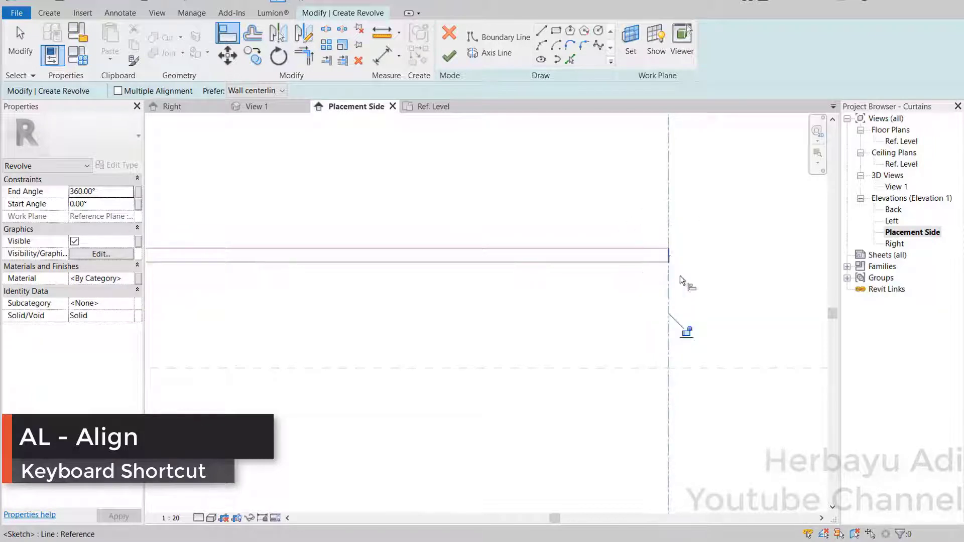
scroll(525, 329, down, 2)
middle_drag(525, 330, 481, 410)
scroll(377, 346, up, 4)
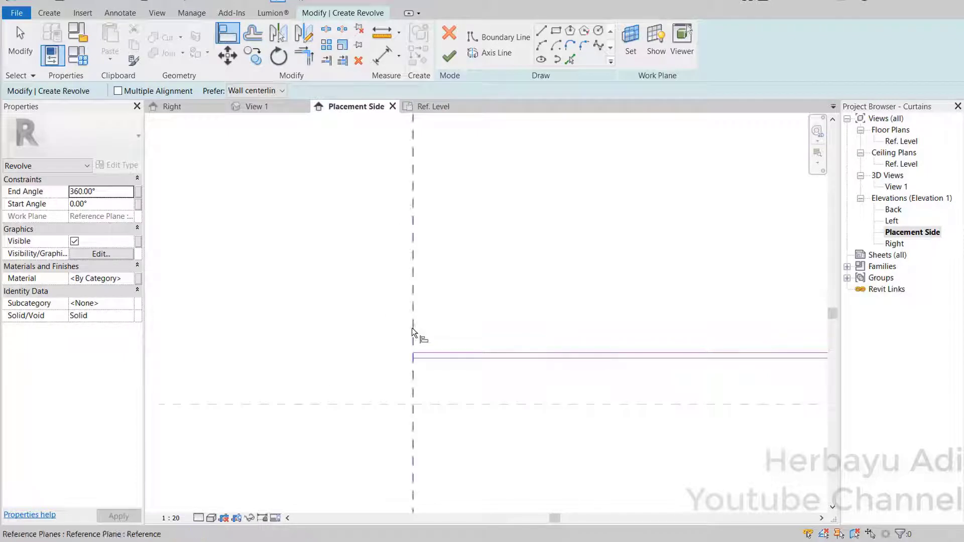
click(414, 345)
scroll(414, 344, up, 1)
click(411, 345)
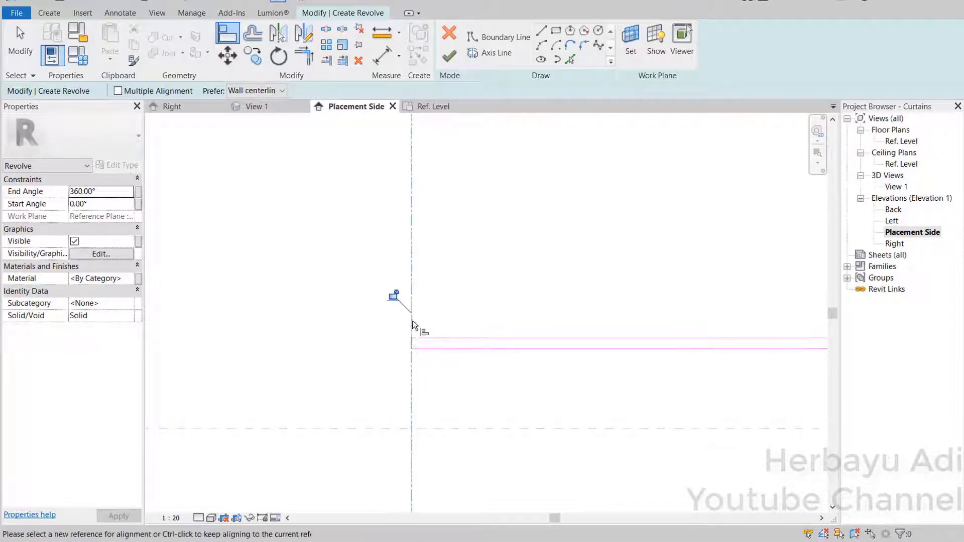
scroll(442, 299, down, 2)
mouse_move(448, 301)
middle_down()
mouse_move(387, 258)
mouse_move(396, 204)
middle_up()
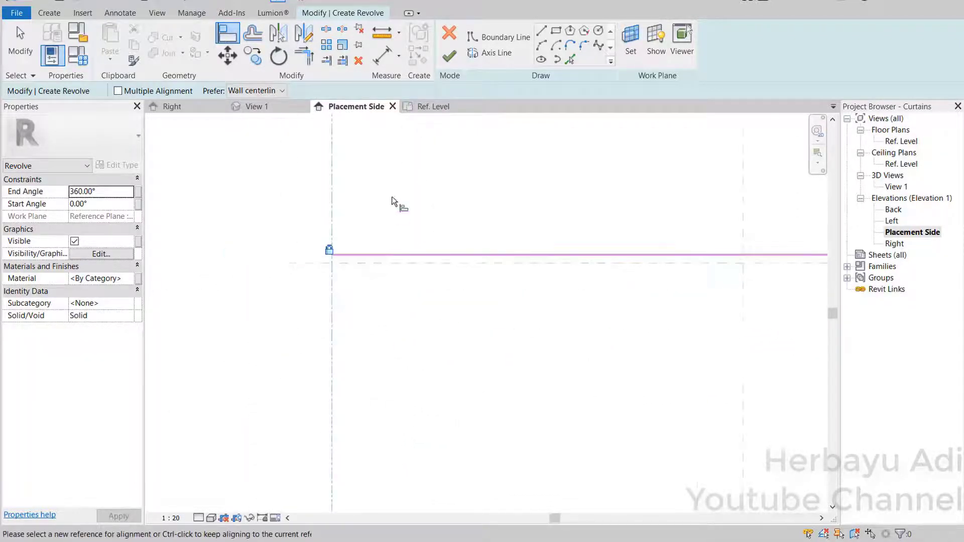
- Create the revolve's axis line by picking the horizontal reference plane just below the thin profile
click(492, 52)
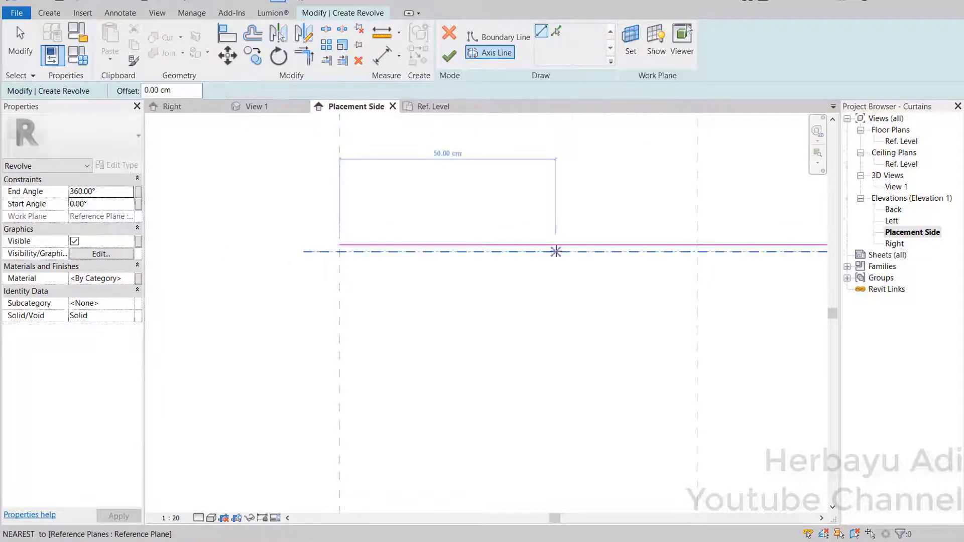
click(556, 32)
middle_drag(632, 253, 250, 319)
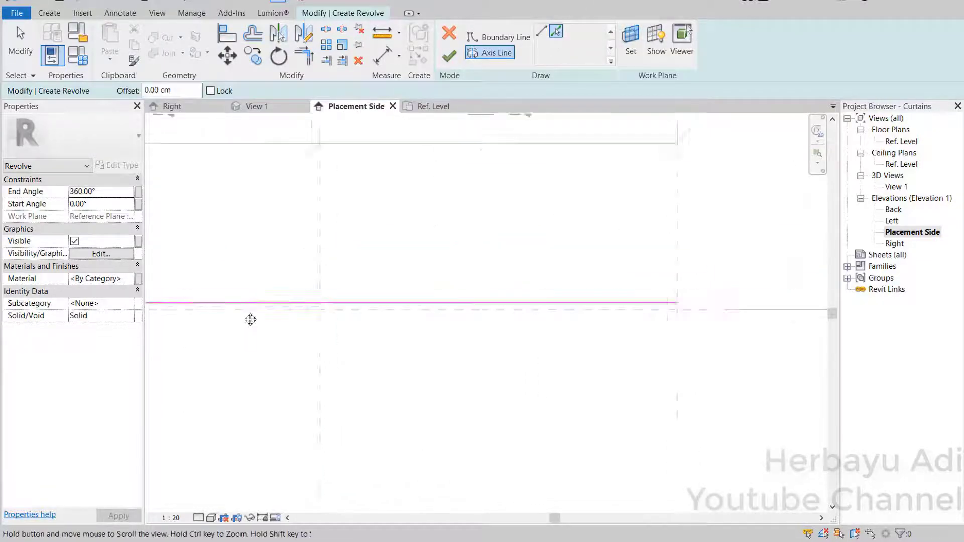
scroll(323, 315, up, 3)
middle_drag(323, 314, 453, 323)
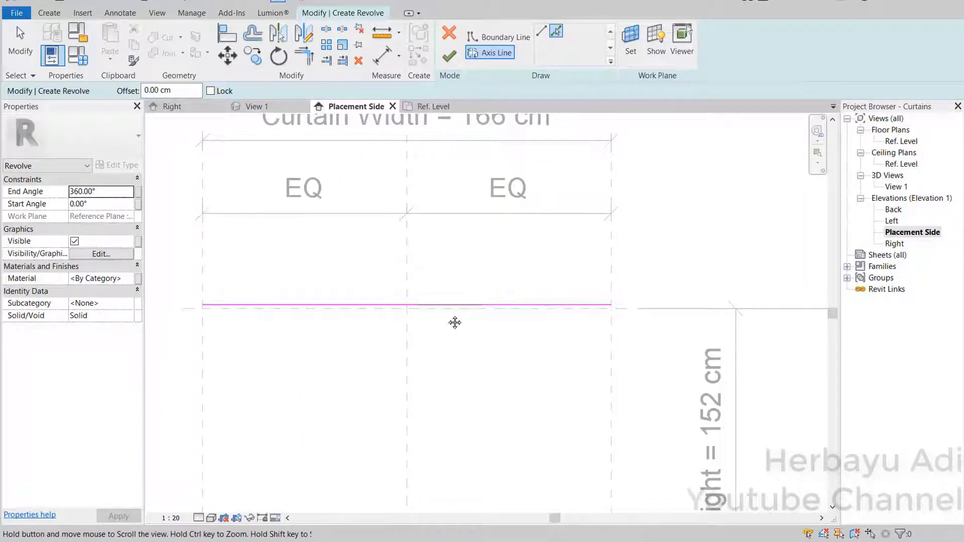
click(420, 309)
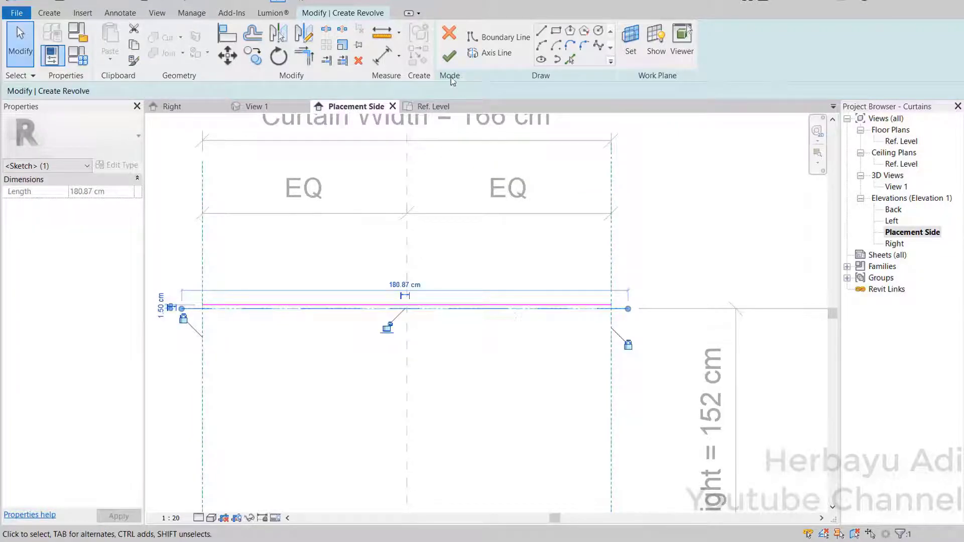
- Finish the revolve sketch to generate the curtain rod and deselect it
click(448, 58)
scroll(383, 344, up, 3)
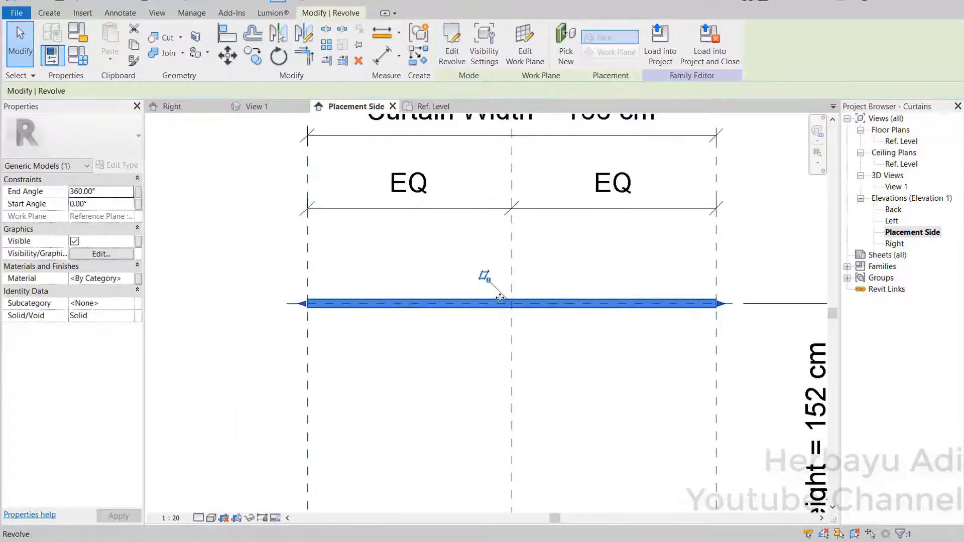
click(383, 345)
scroll(405, 336, down, 3)
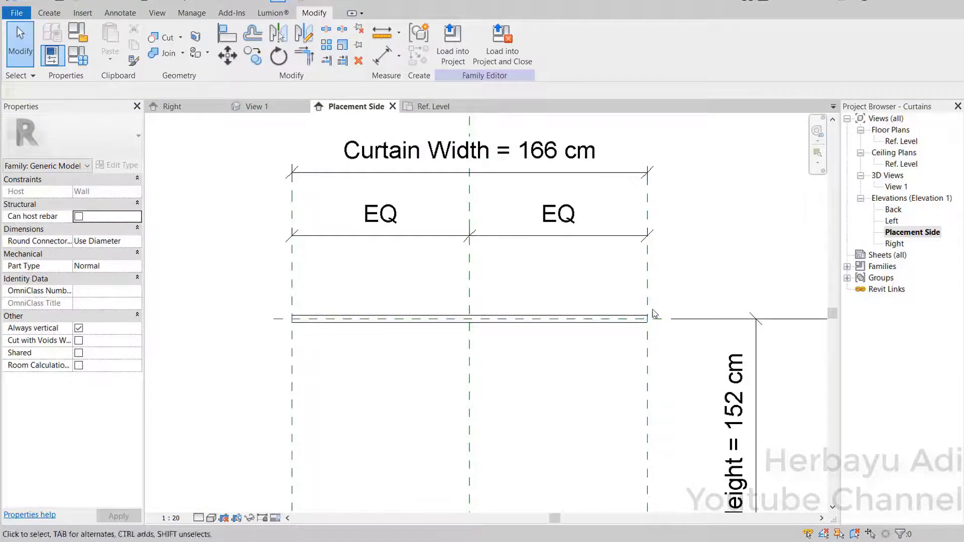
scroll(362, 362, down, 2)
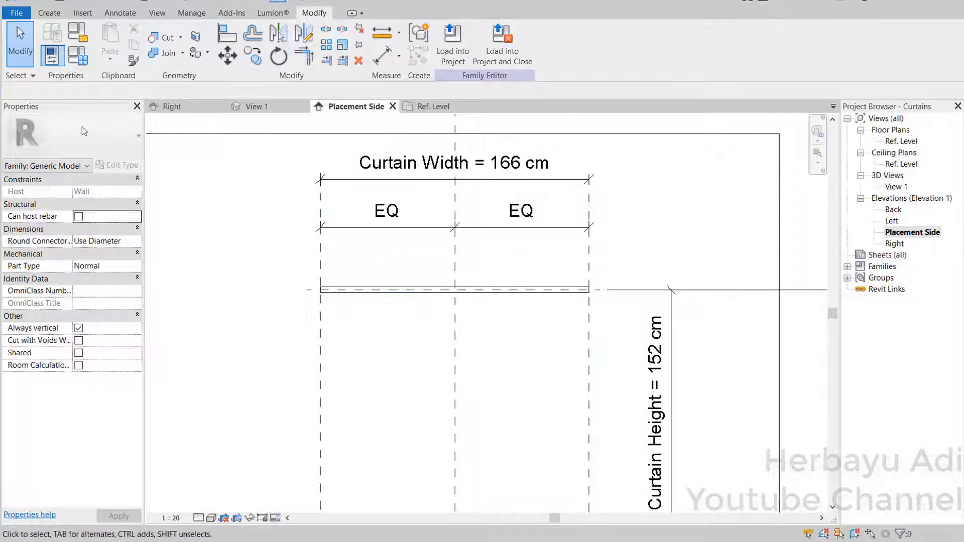
- Create a new family from the Metric Generic Model face based template
click(20, 15)
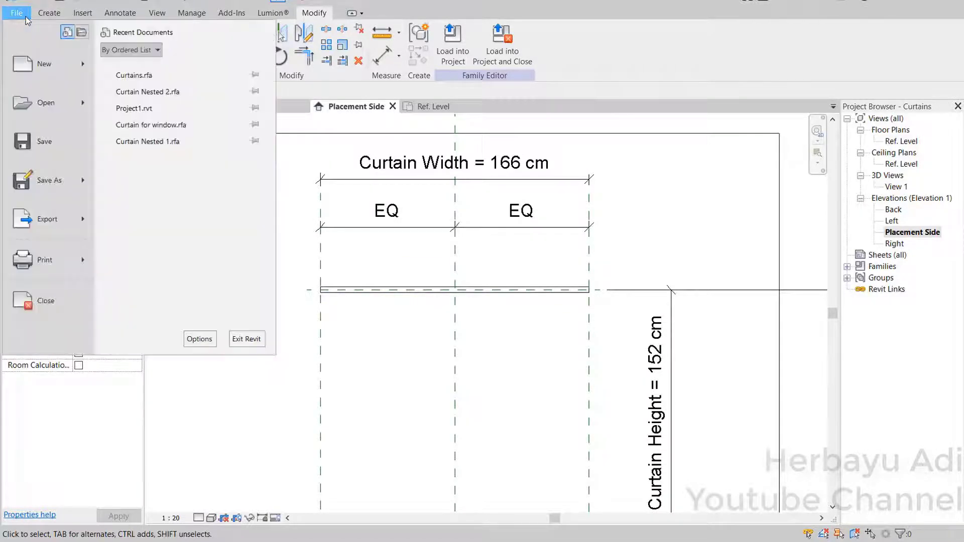
mouse_move(68, 69)
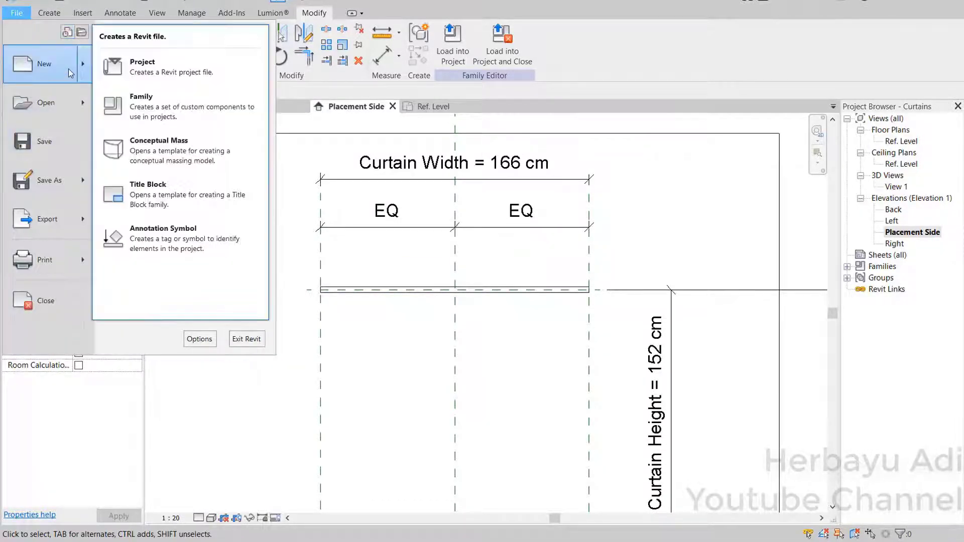
click(176, 111)
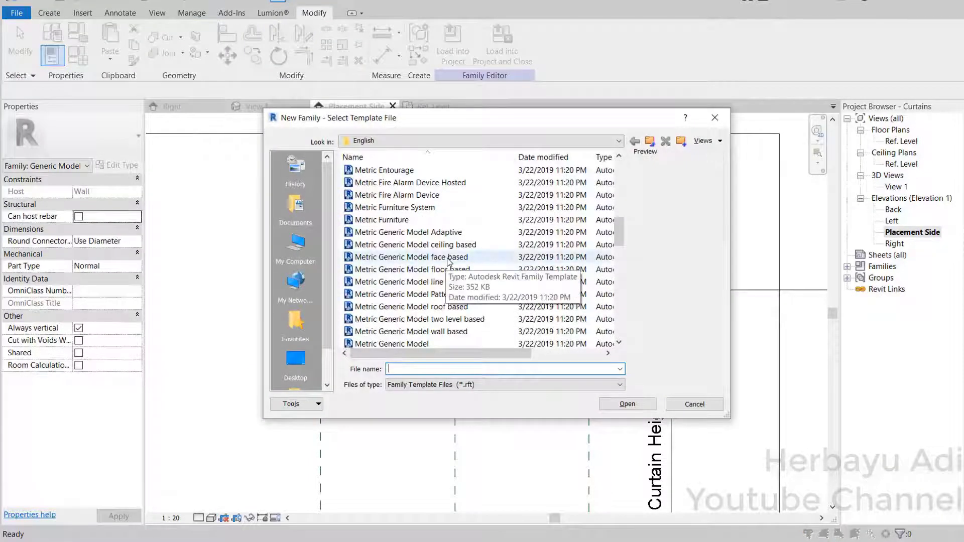
click(448, 258)
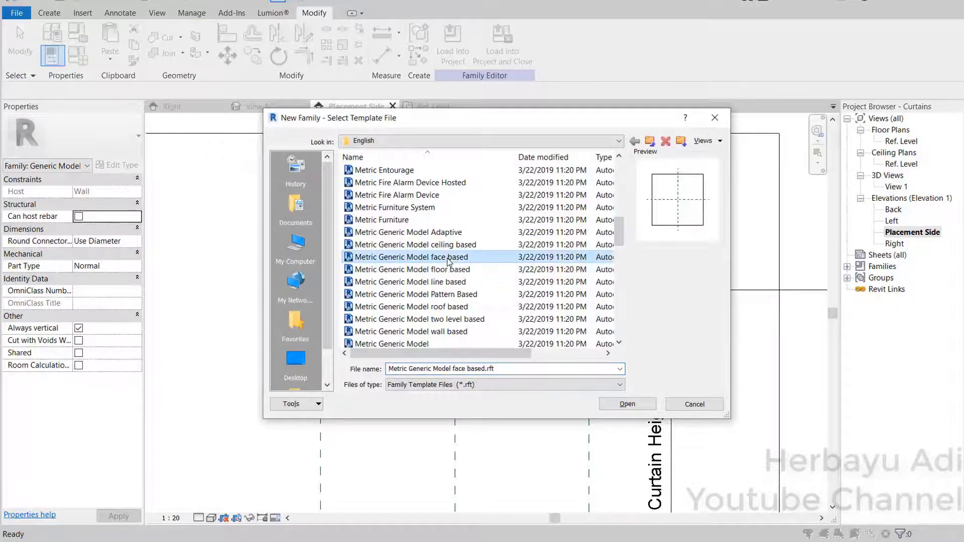
click(627, 405)
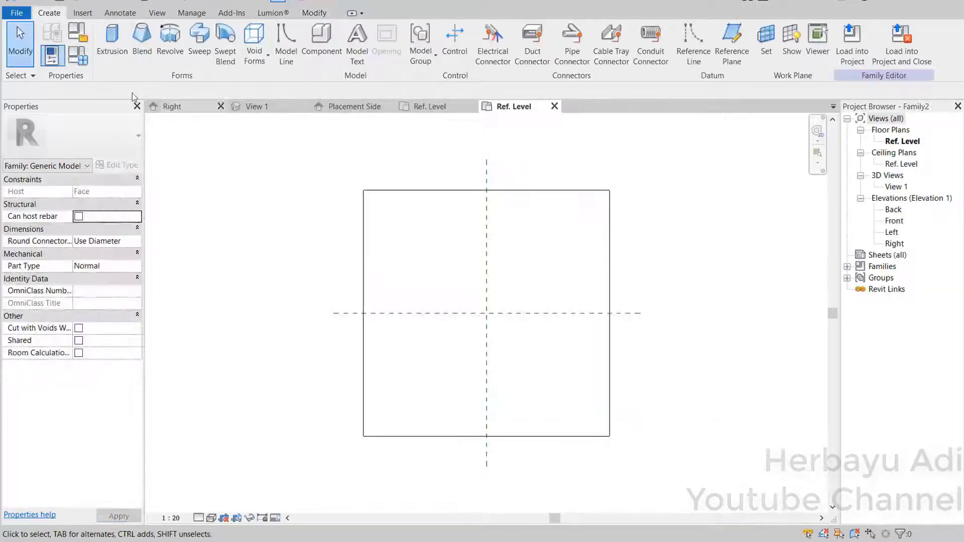
- Save the new family as Curtains Rod Ends in the curtains family folder
click(18, 14)
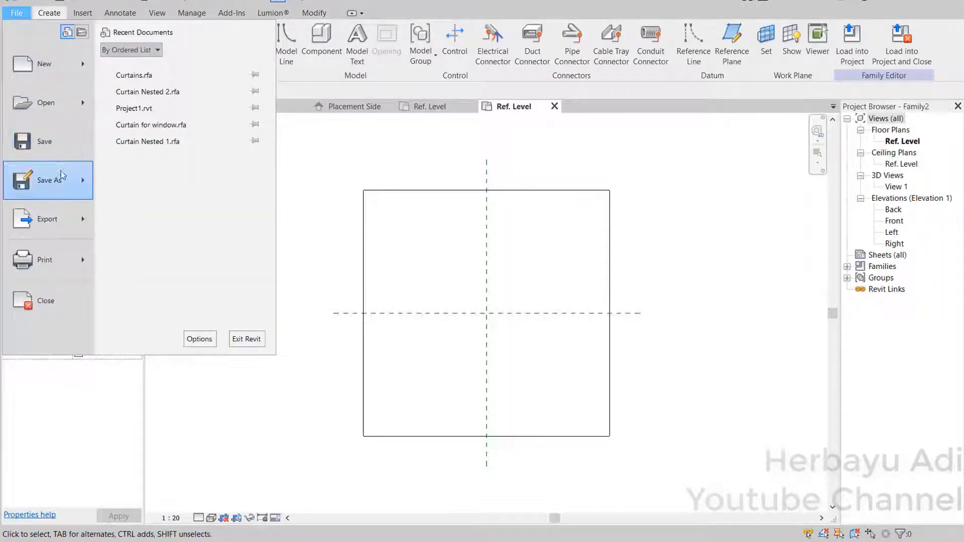
mouse_move(61, 178)
click(178, 166)
text(Curtains Rod Ends)
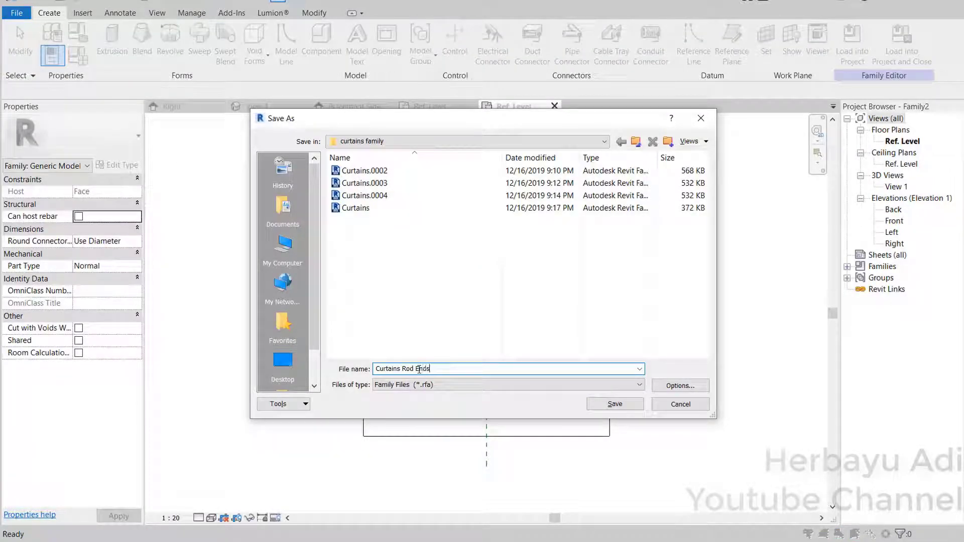
click(606, 404)
- Set the family's length units to centimeters with 0 decimal places and the cm unit symbol
click(191, 13)
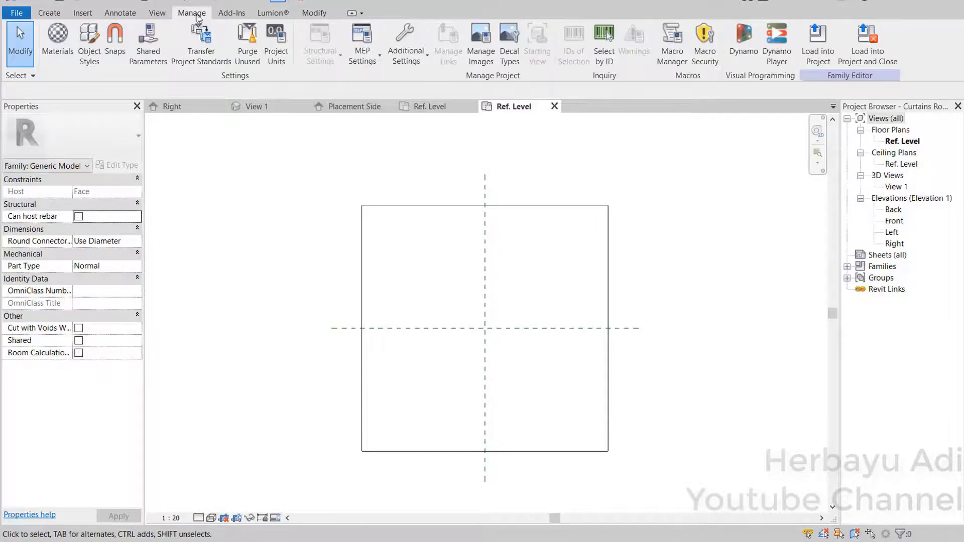
click(276, 45)
click(537, 179)
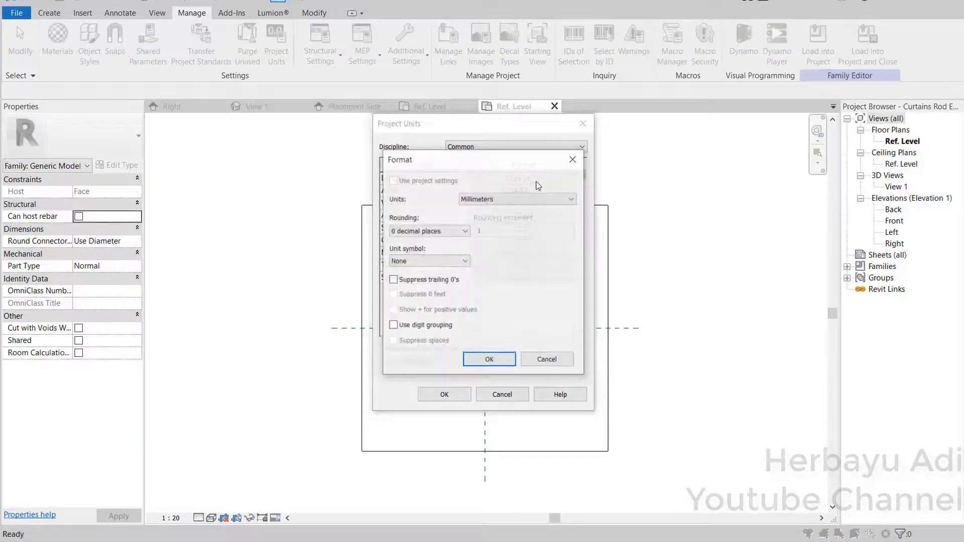
click(522, 199)
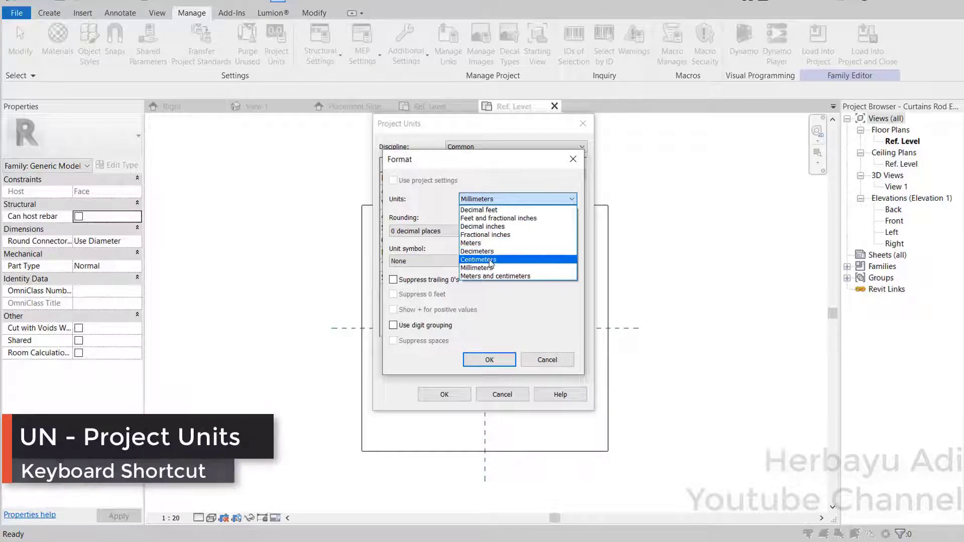
click(482, 259)
click(464, 261)
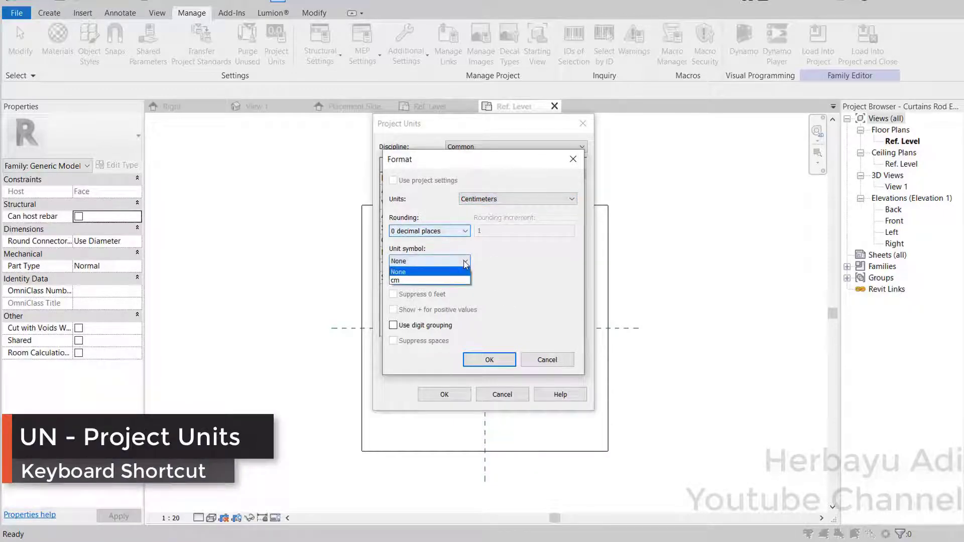
click(441, 272)
click(489, 360)
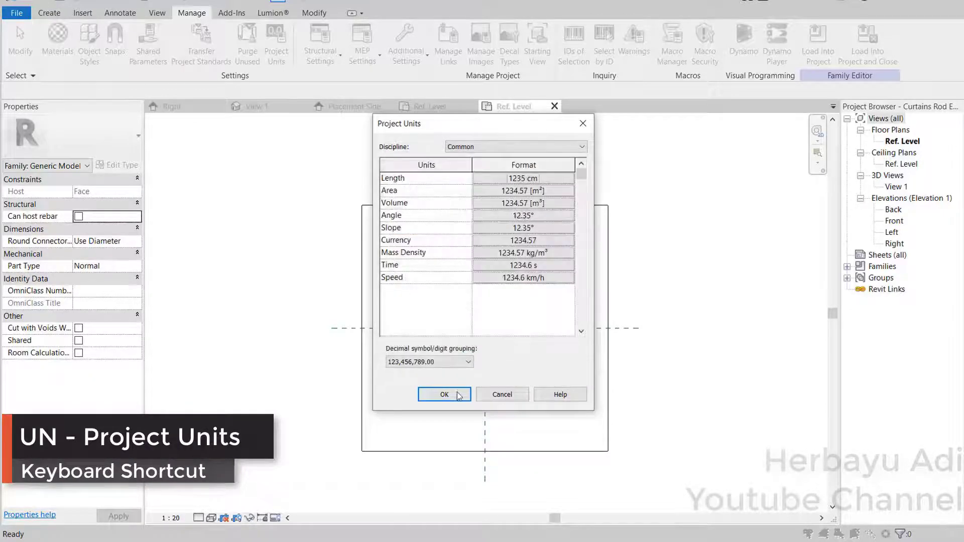
click(456, 395)
scroll(502, 332, up, 2)
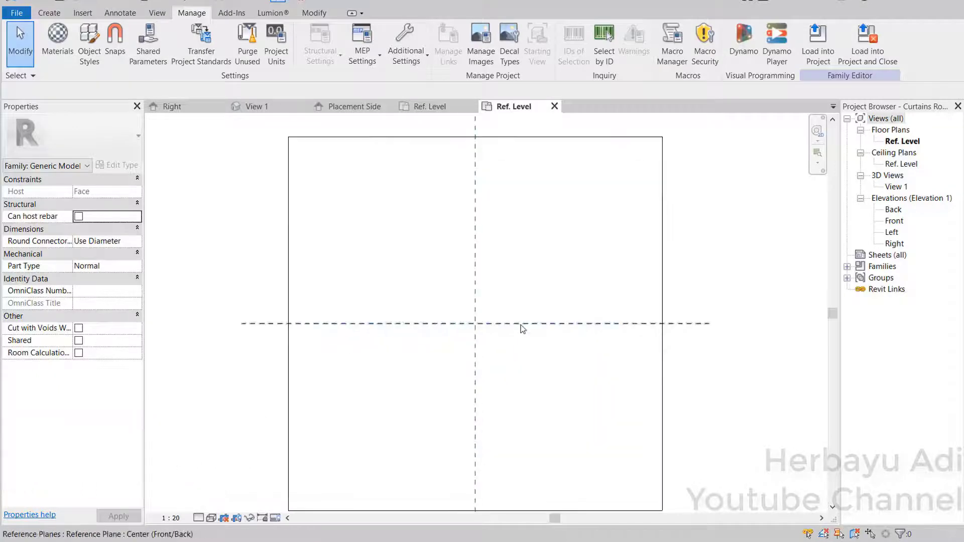
click(521, 324)
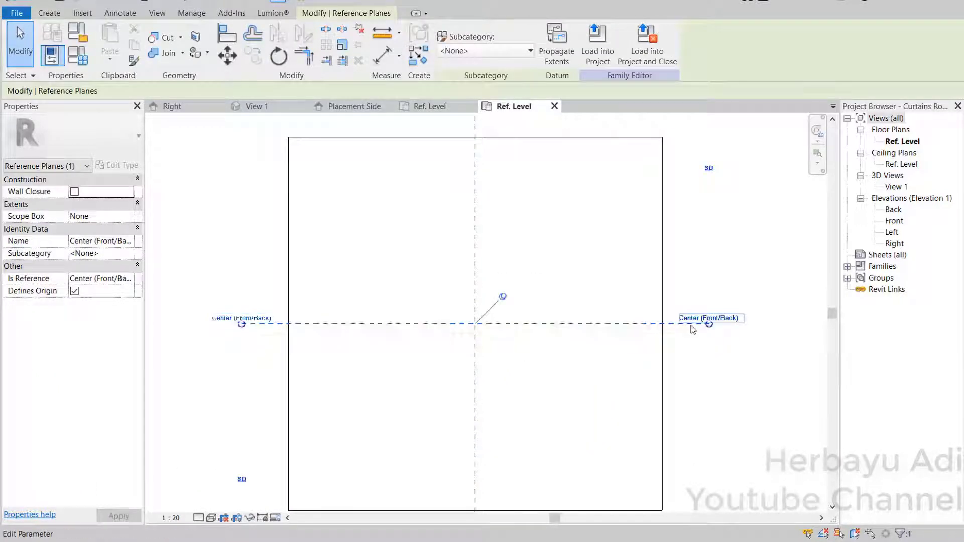
click(569, 352)
middle_drag(496, 487, 521, 452)
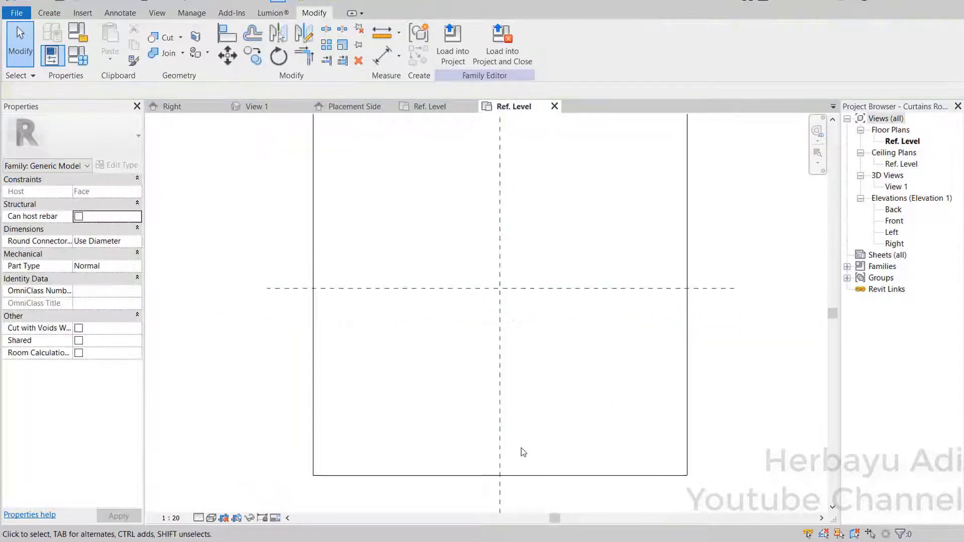
- In the Front elevation, draw a horizontal reference plane about 7 cm above the Ref. Level, crossing the vertical center plane
double_click(897, 222)
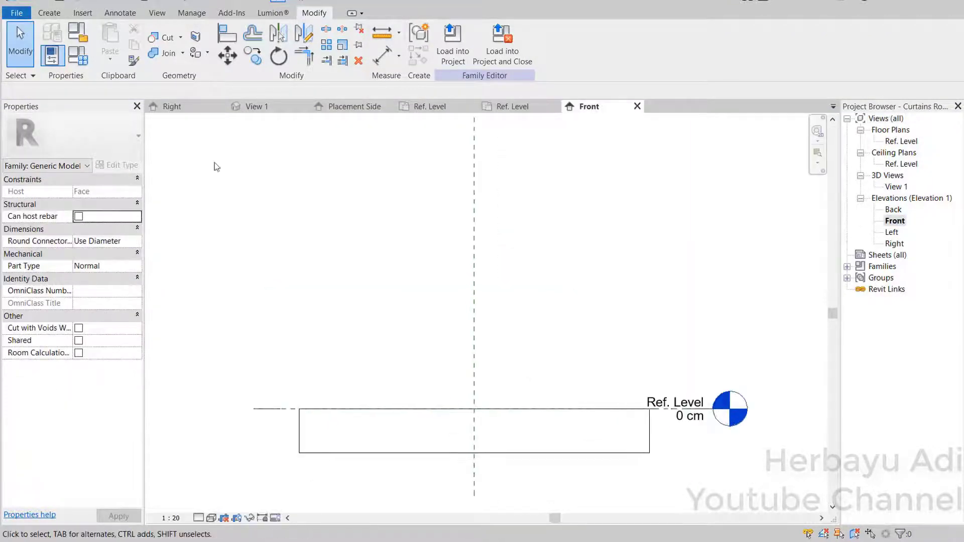
click(49, 15)
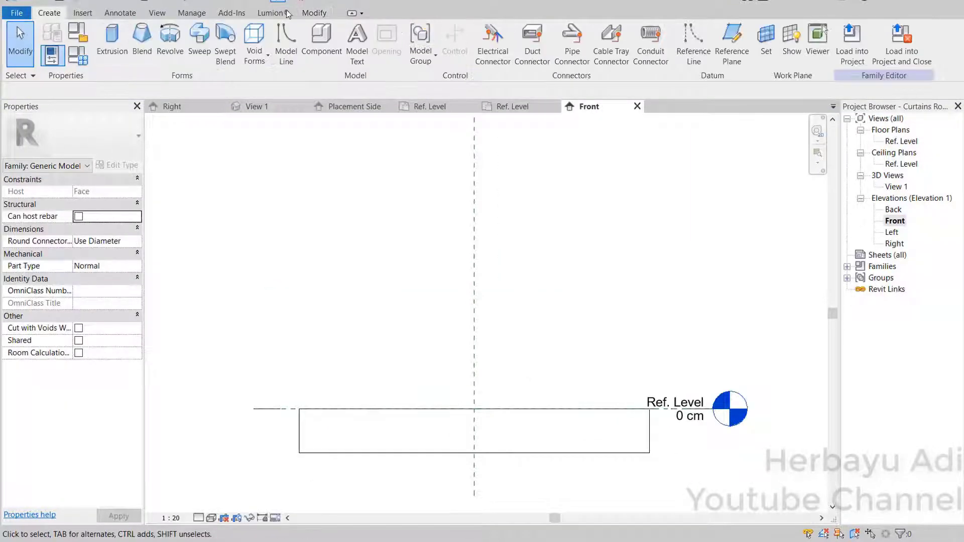
click(732, 44)
scroll(576, 327, up, 3)
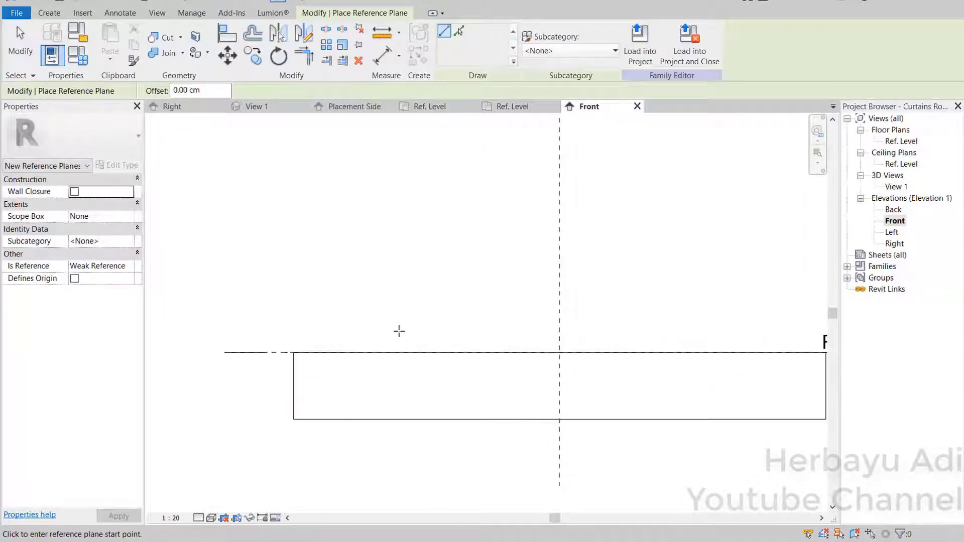
click(366, 338)
click(746, 332)
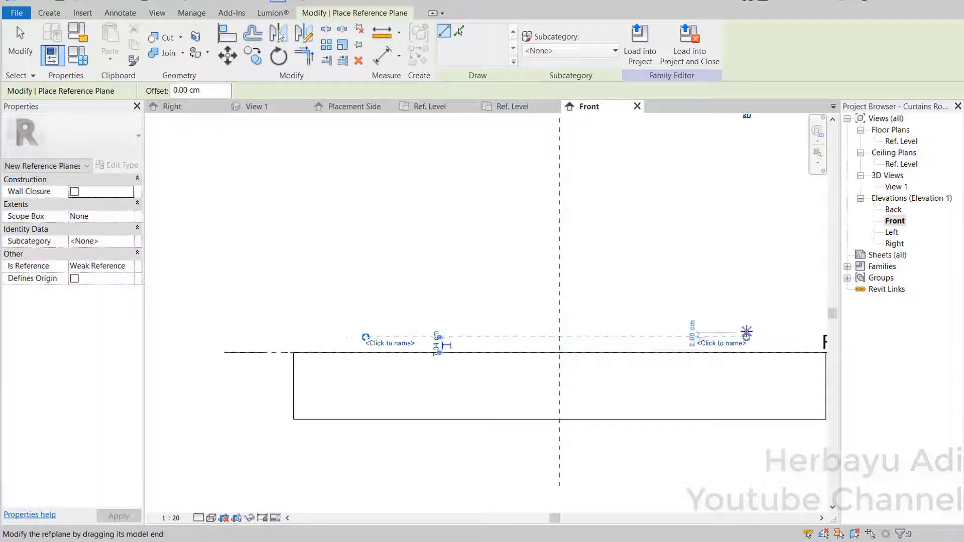
- Add an aligned dimension between the host's top face and the new horizontal reference plane, placed beside the plane's right end
click(129, 21)
click(85, 42)
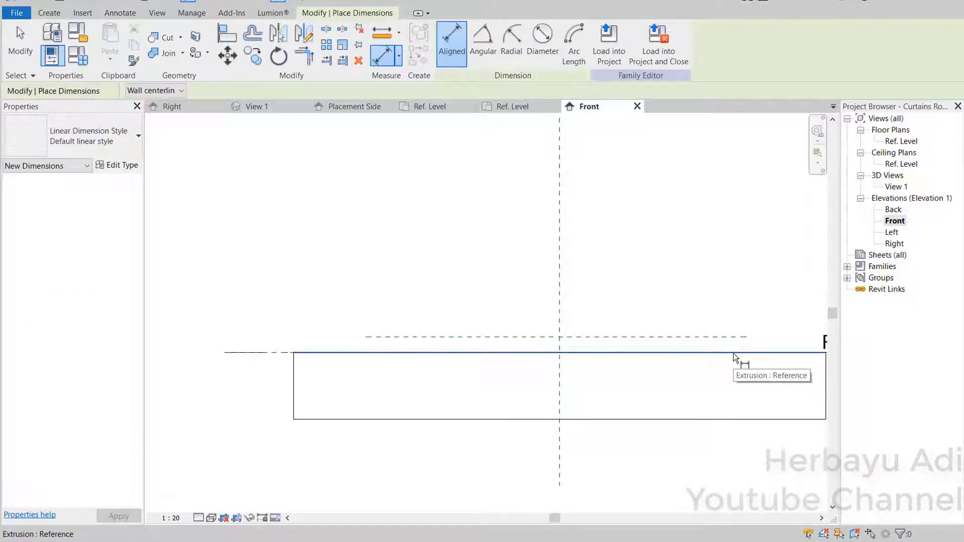
click(733, 353)
click(742, 337)
middle_drag(764, 322, 673, 355)
click(706, 361)
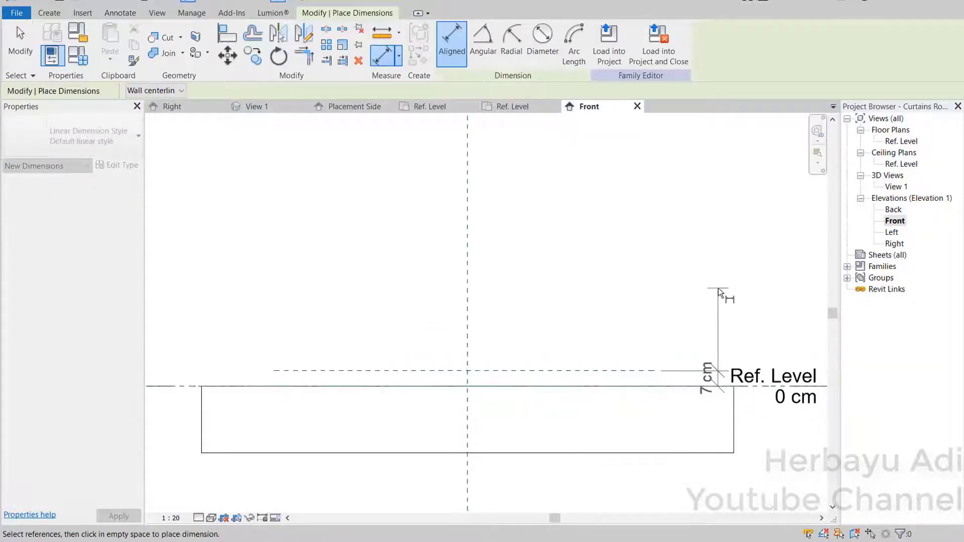
key(Escape)
key(Escape)
- Set the horizontal reference plane's distance above the host's top face to 5 cm
click(634, 372)
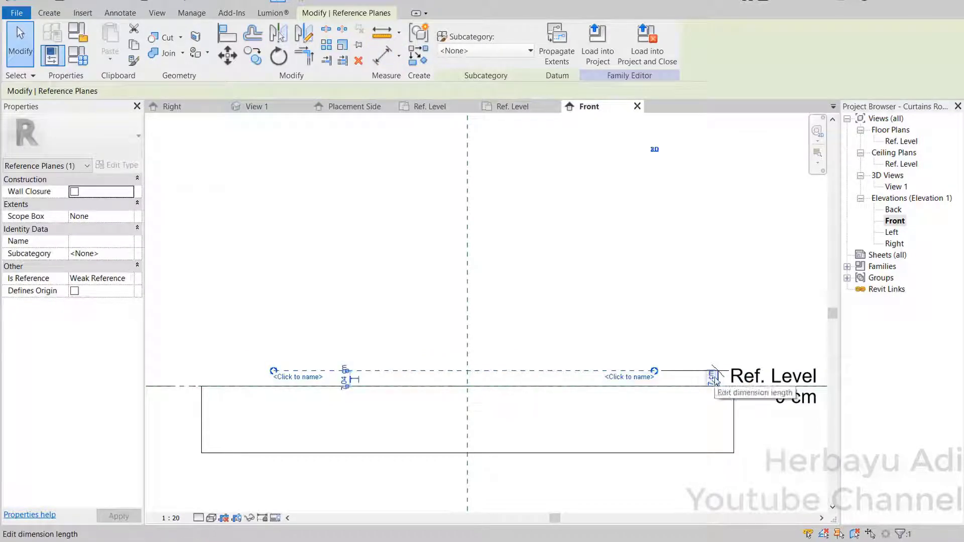
click(712, 377)
text(5)
key(Return)
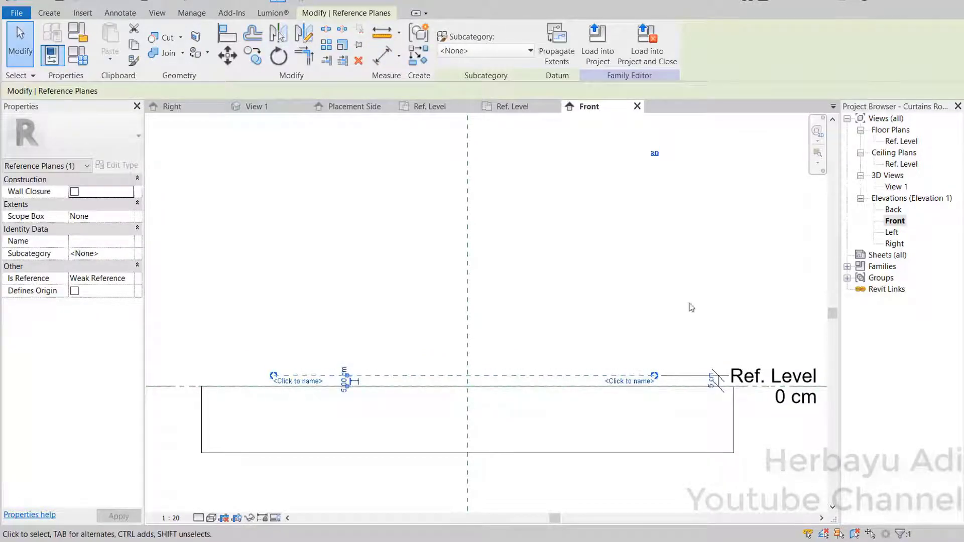
- Lock the 5 cm dimension between the host's top face and the horizontal reference plane
click(727, 388)
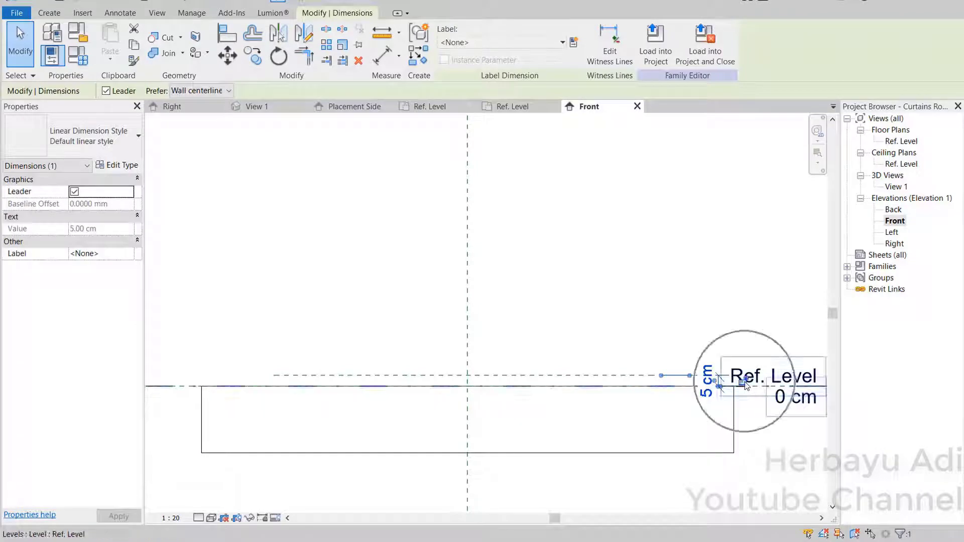
scroll(745, 385, up, 2)
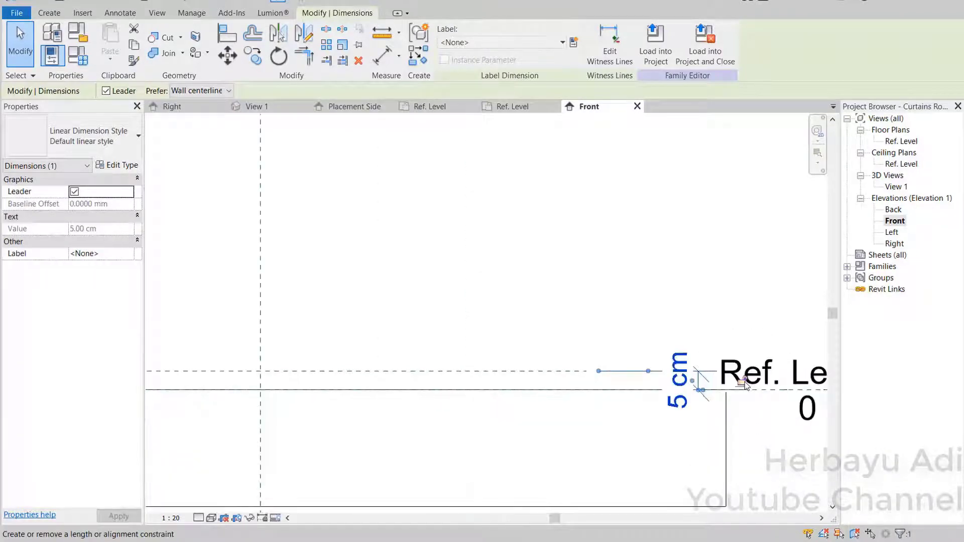
scroll(603, 354, down, 3)
key(Escape)
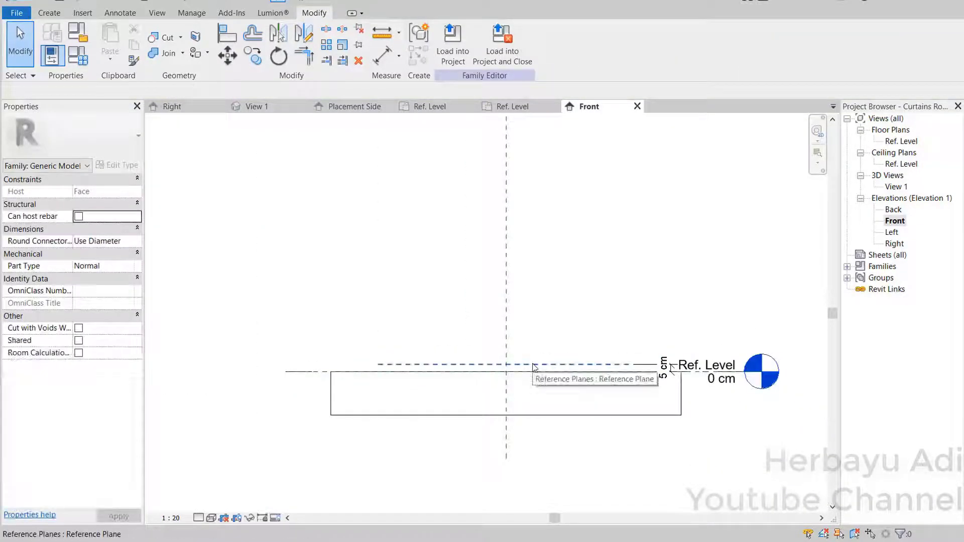
- Name the horizontal reference plane above the host Curtain
click(537, 364)
click(597, 370)
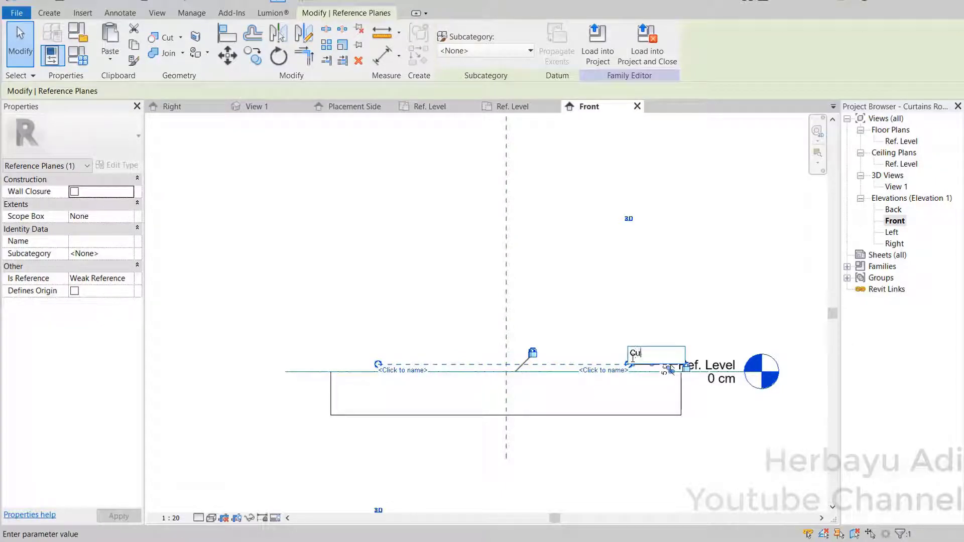
key(Return)
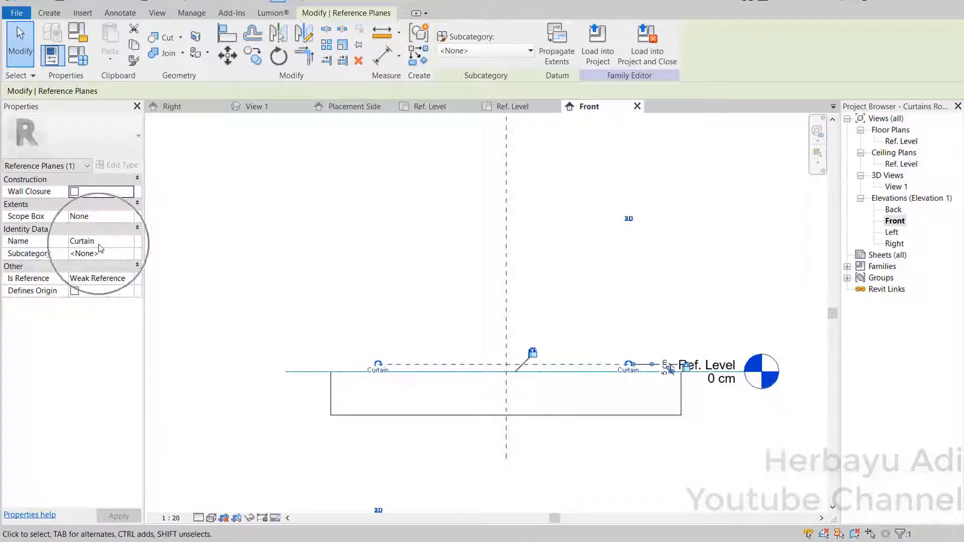
click(658, 314)
scroll(628, 317, up, 1)
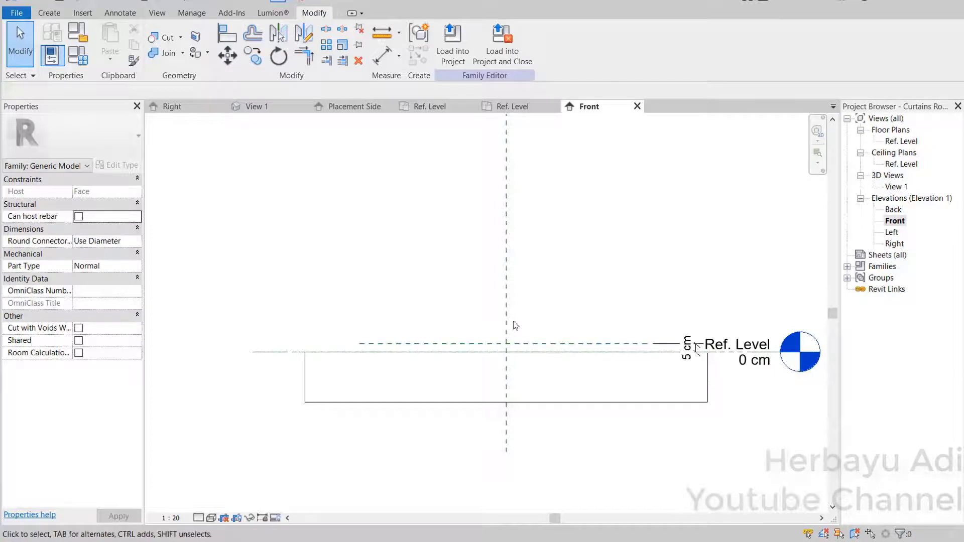
- Start a revolve with Reference Plane : Center (Front/Back) as its work plane
click(47, 14)
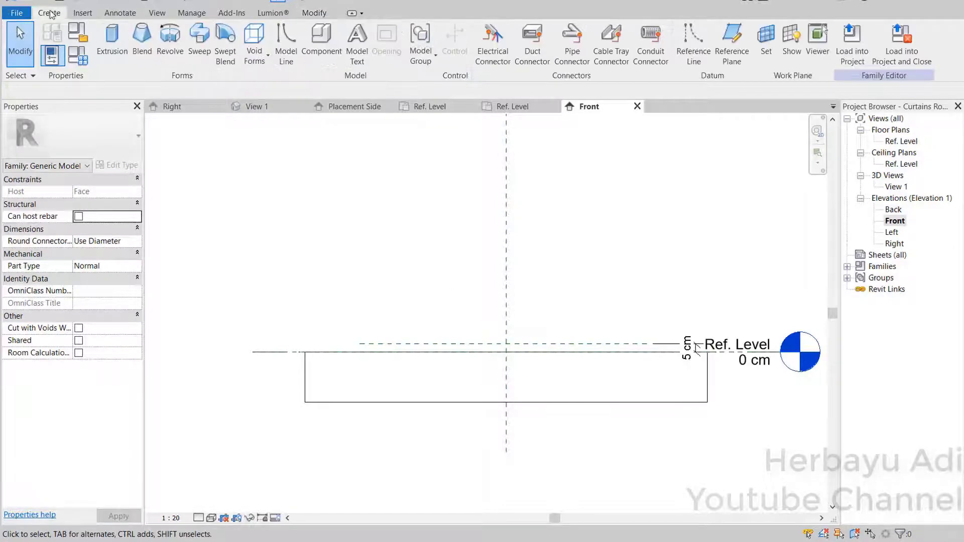
click(180, 54)
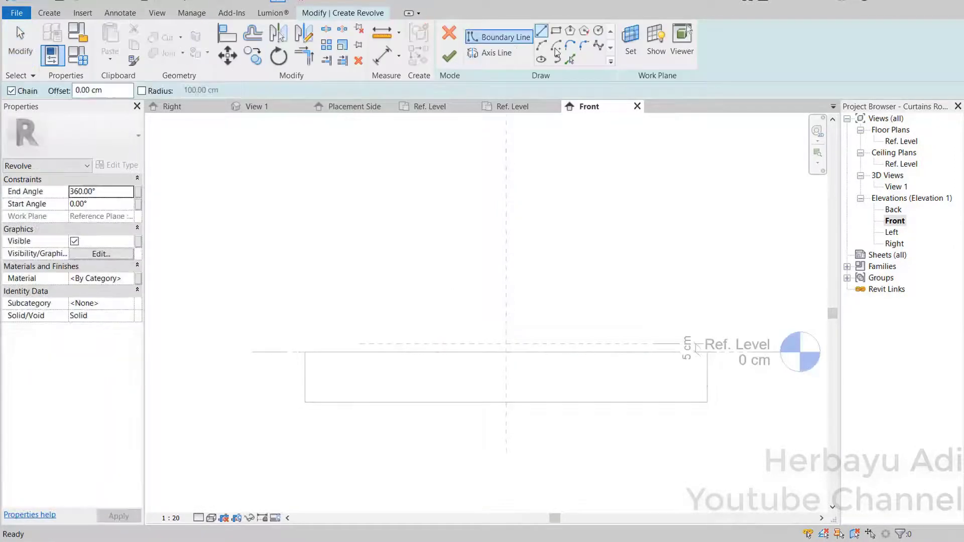
click(631, 50)
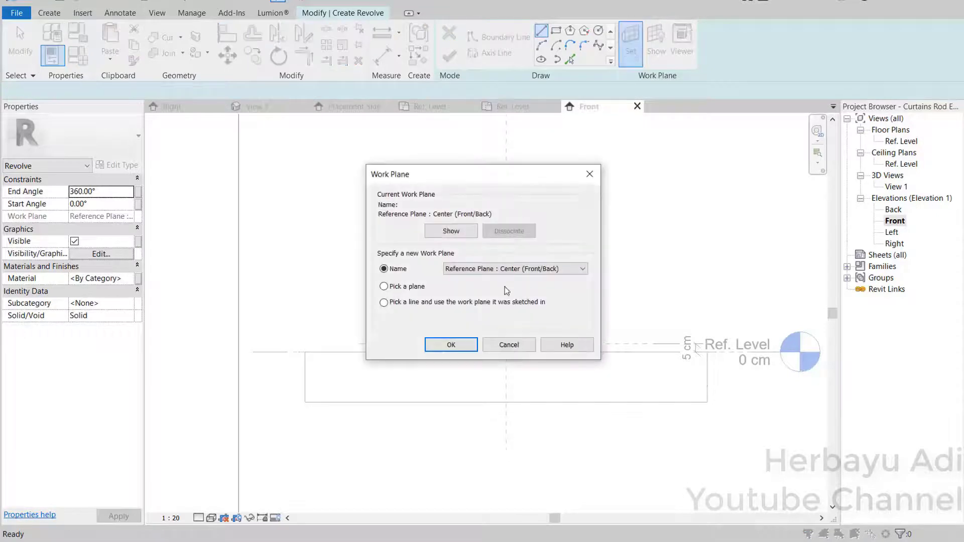
click(565, 269)
click(546, 287)
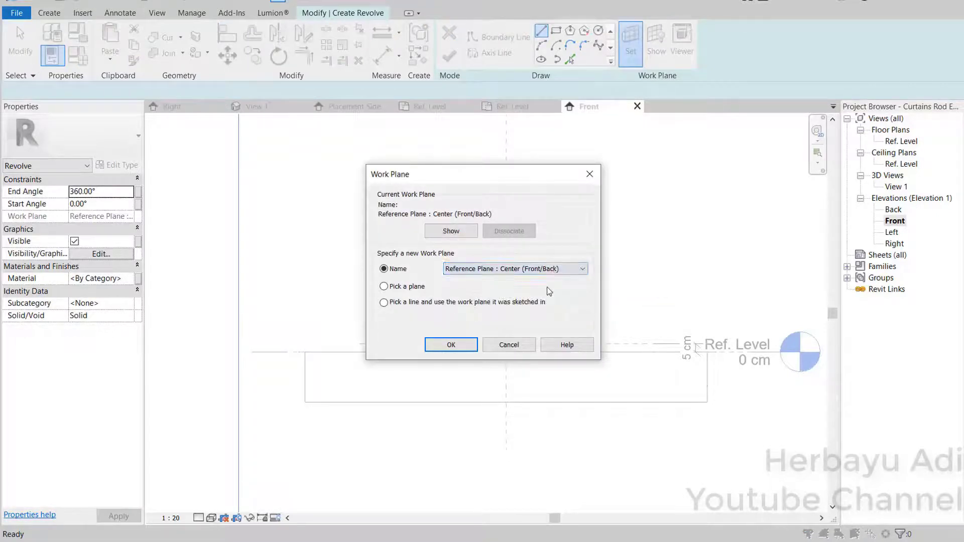
click(448, 343)
- Draw a 1.7 cm boundary line up the vertical center plane from its intersection with the Curtain plane
scroll(491, 337, up, 3)
scroll(491, 337, up, 2)
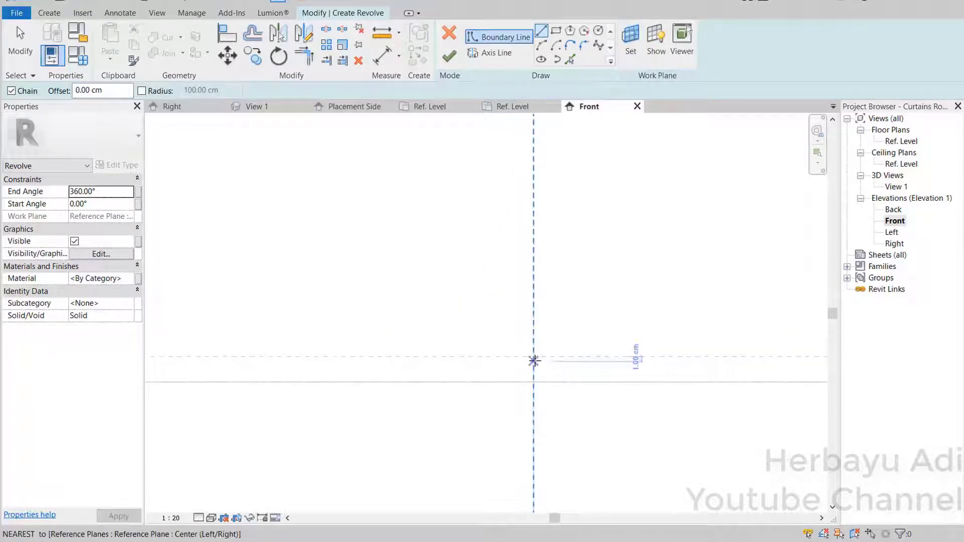
click(533, 358)
text(1)
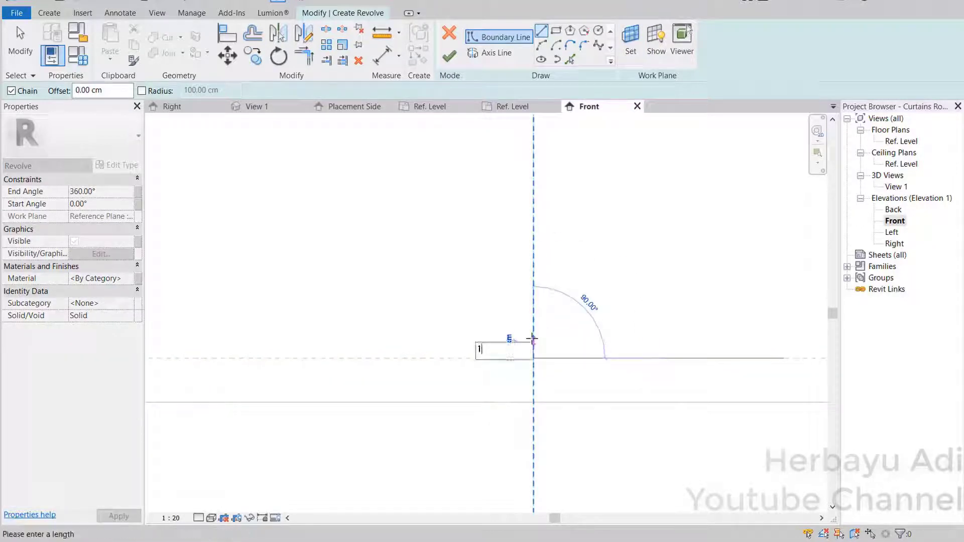
text(.7)
key(Return)
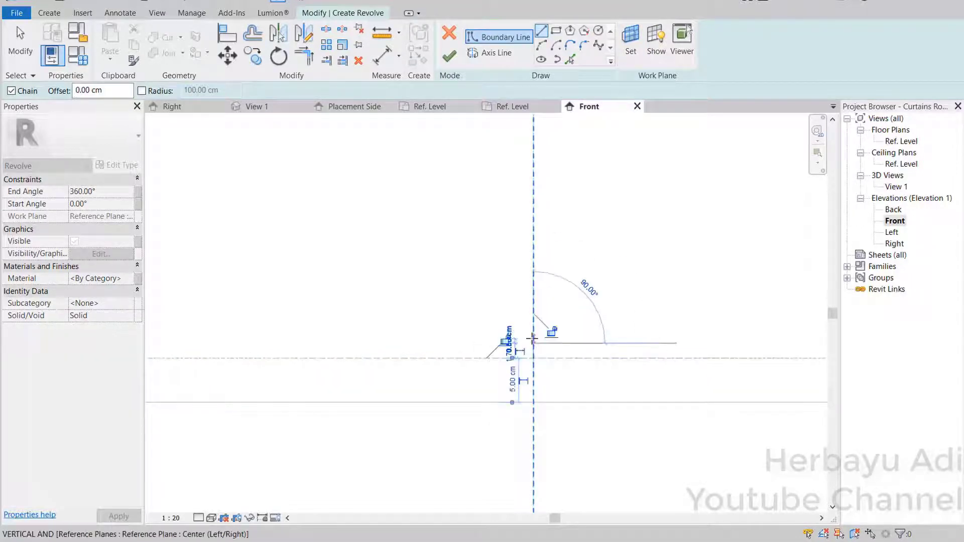
- Continue the boundary with a horizontal line about 3 cm long to the left and a 0.2 cm vertical drop
scroll(477, 339, up, 1)
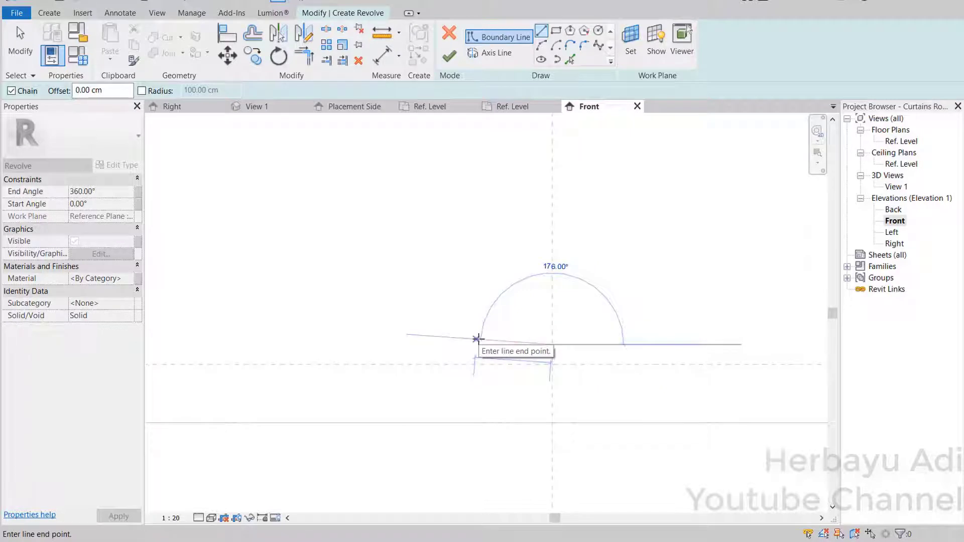
scroll(482, 339, up, 1)
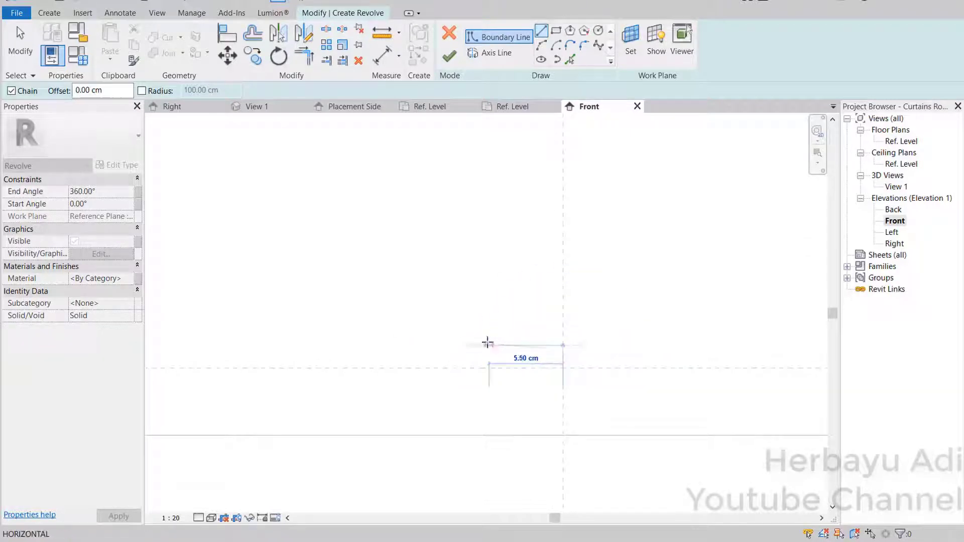
click(527, 345)
scroll(529, 351, up, 1)
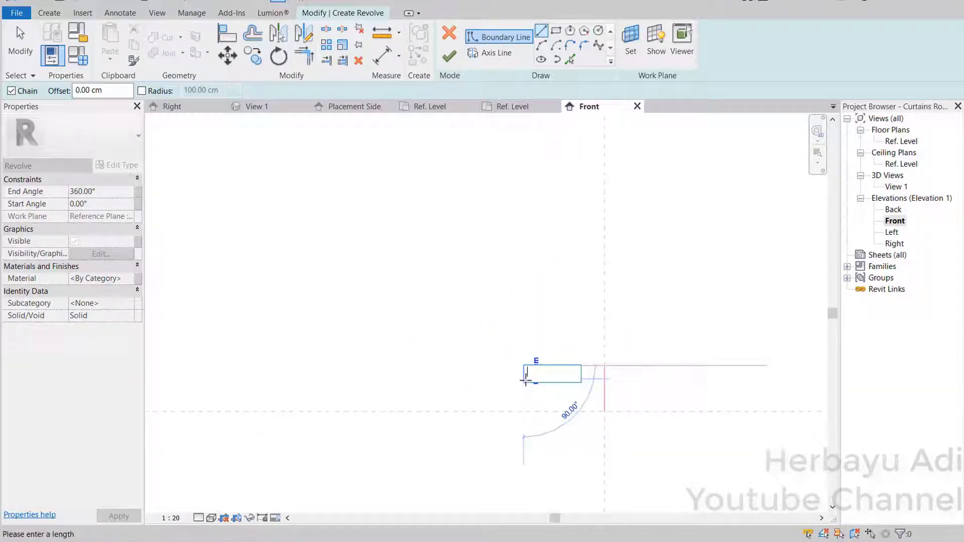
text(2)
key(Return)
- Extend the boundary with a short horizontal run, a vertical rise and a horizontal cap about 0.7 cm long
scroll(504, 365, up, 1)
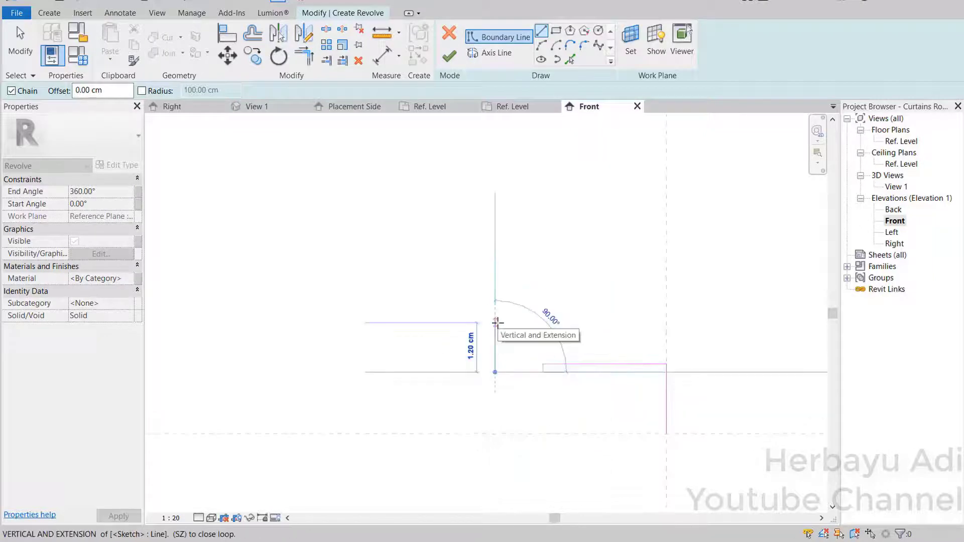
middle_drag(496, 320, 481, 284)
scroll(473, 284, down, 1)
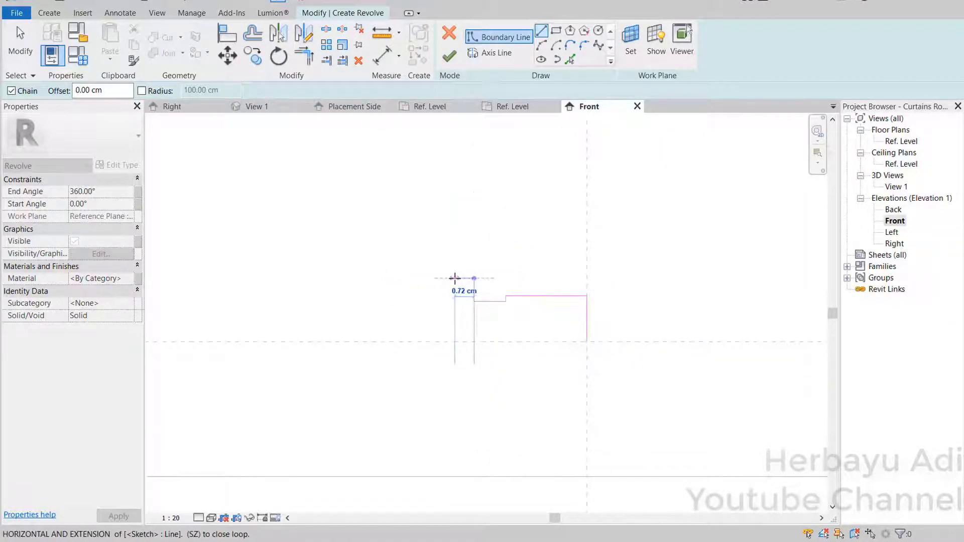
click(454, 278)
- Draw an outward-bulging start-end-radius arc from the cap's left end down to the Curtain plane
click(541, 46)
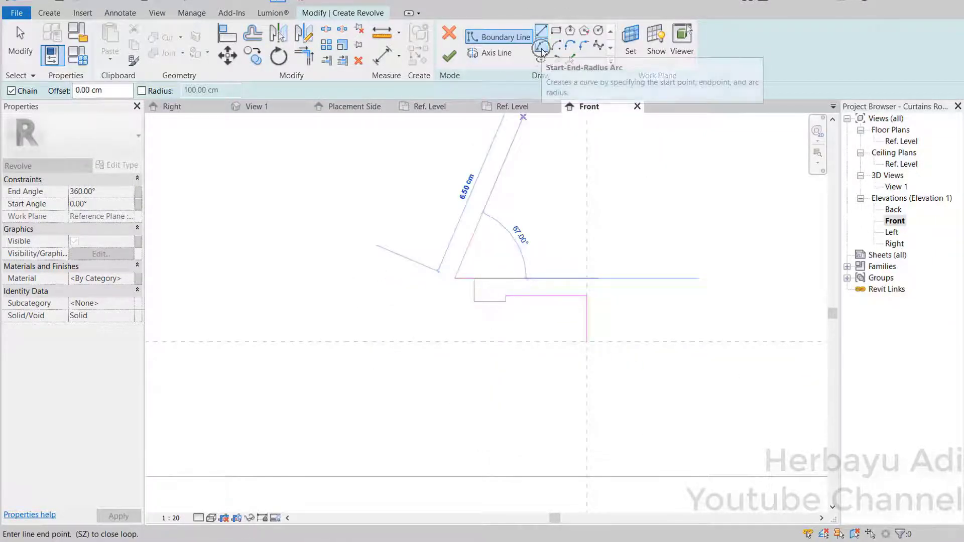
click(422, 341)
scroll(442, 290, up, 1)
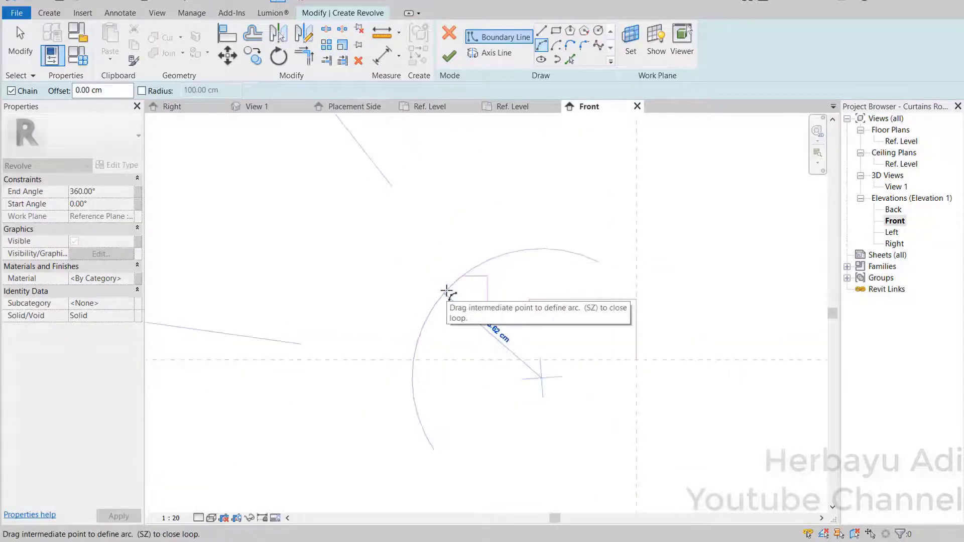
click(443, 293)
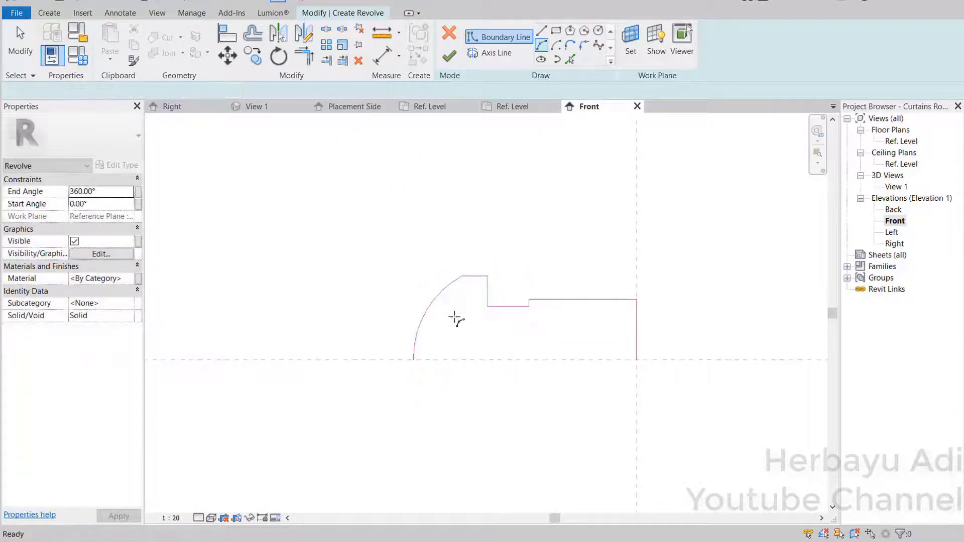
key(Escape)
key(Escape)
- Offset the profile's horizontal lines, vertical step lines and arc 0.20 cm inward with Pick Lines
middle_drag(439, 338, 413, 354)
click(570, 60)
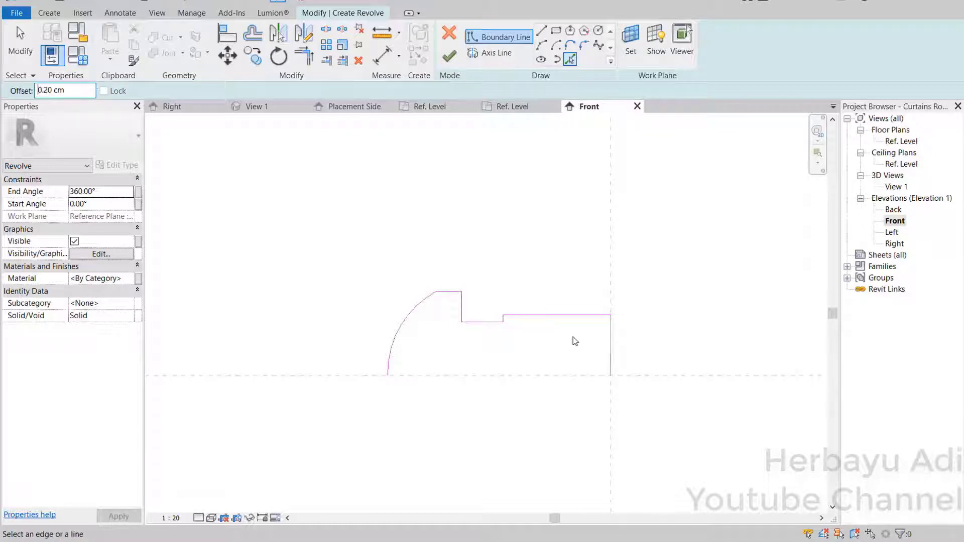
scroll(522, 325, up, 4)
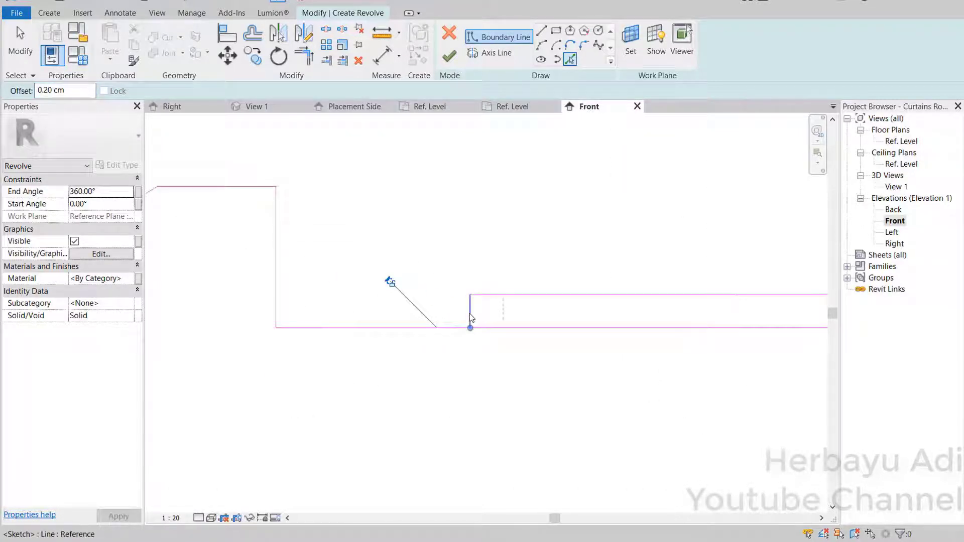
click(470, 317)
click(400, 329)
click(276, 280)
middle_drag(275, 280, 477, 315)
scroll(477, 314, down, 2)
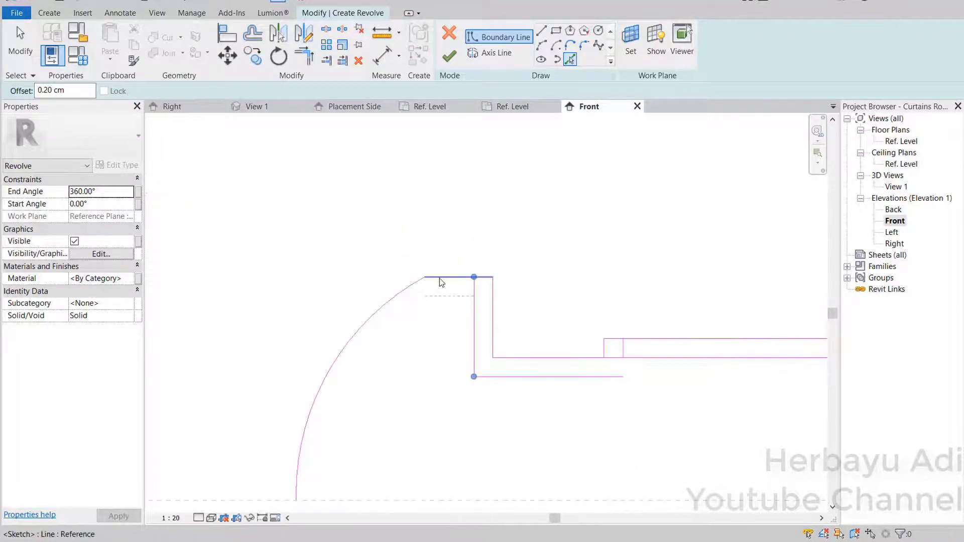
click(383, 314)
- Trim the offset lines into one continuous inner contour and cut the end line on the center plane to meet it
scroll(336, 130, down, 2)
key(t)
key(r)
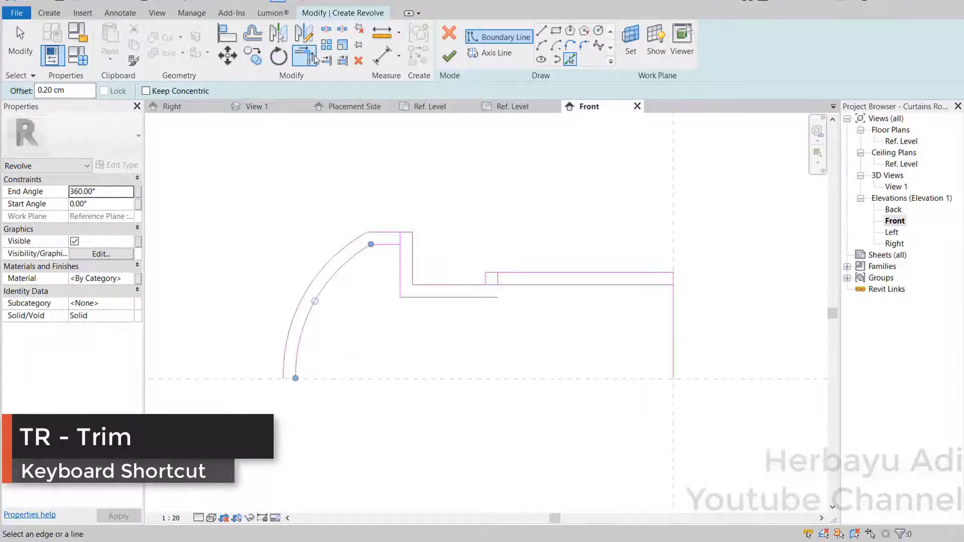
scroll(384, 224, up, 1)
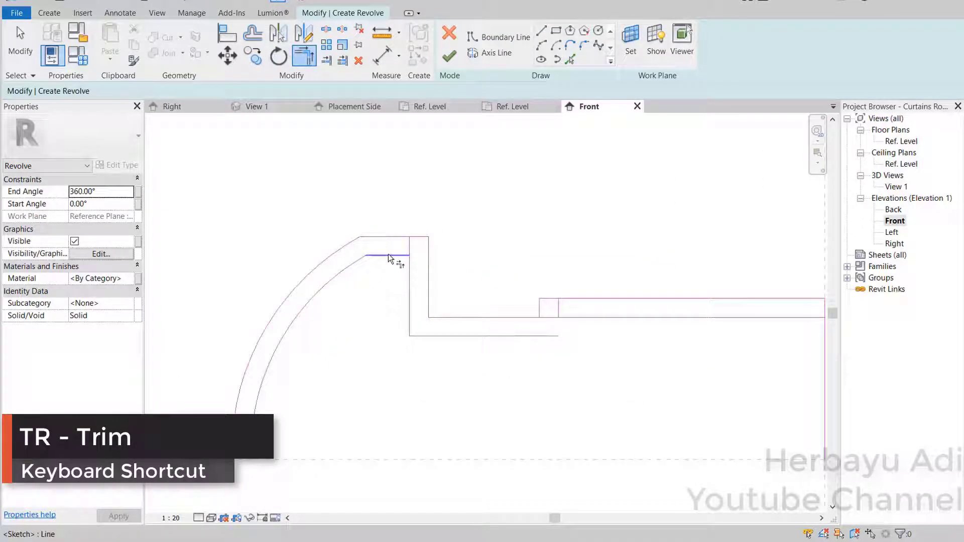
click(533, 318)
click(540, 314)
mouse_move(558, 312)
middle_down()
mouse_move(527, 334)
mouse_move(471, 335)
middle_up()
click(470, 335)
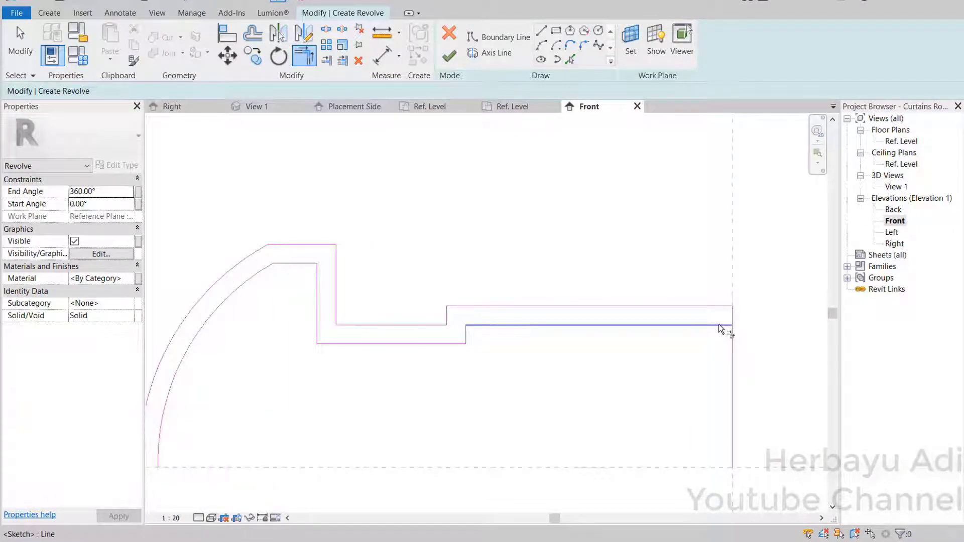
click(721, 326)
click(732, 318)
- Close the gap between the two arcs' lower ends with a boundary line along the Curtain plane
scroll(649, 275, down, 3)
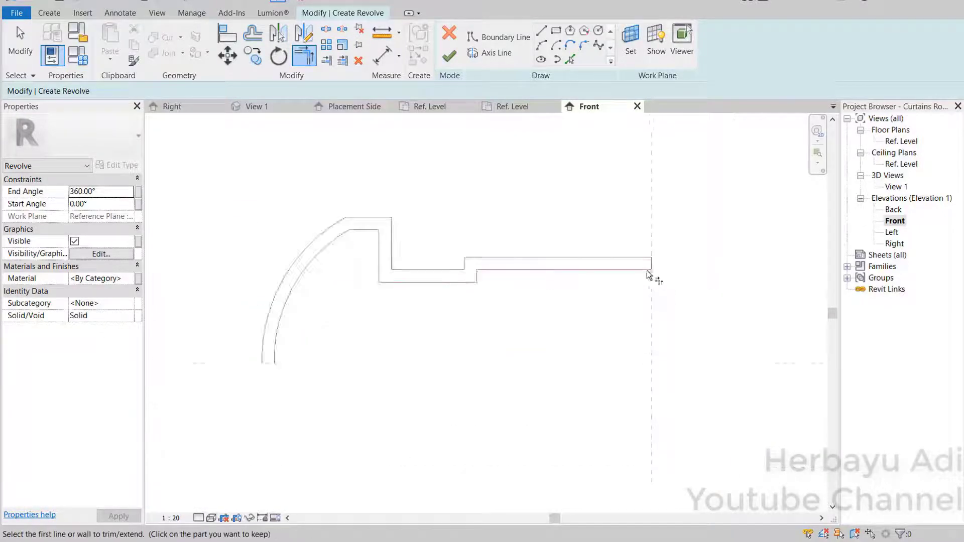
click(492, 38)
scroll(427, 320, up, 3)
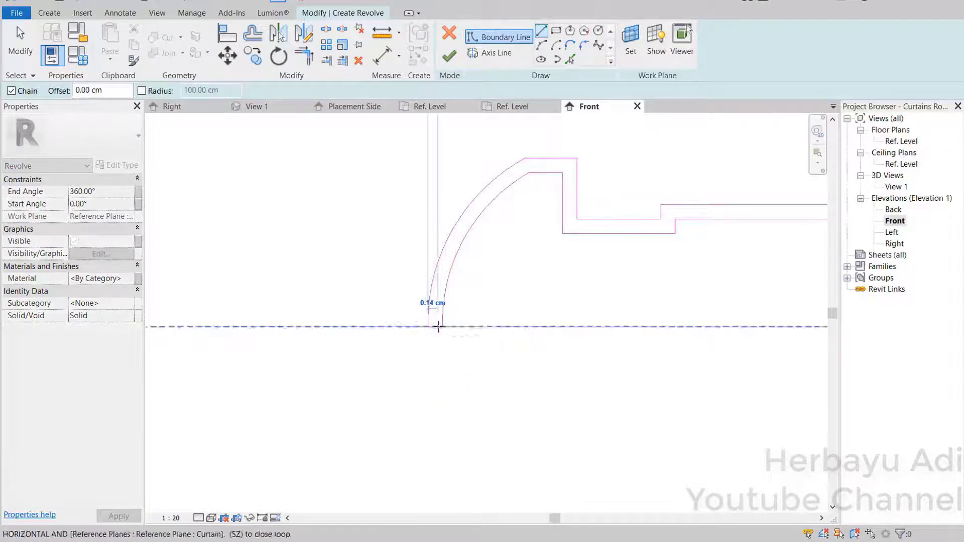
- Draw a 3.50 cm revolve axis line along the Curtain plane beneath the profile
scroll(477, 311, down, 3)
click(497, 53)
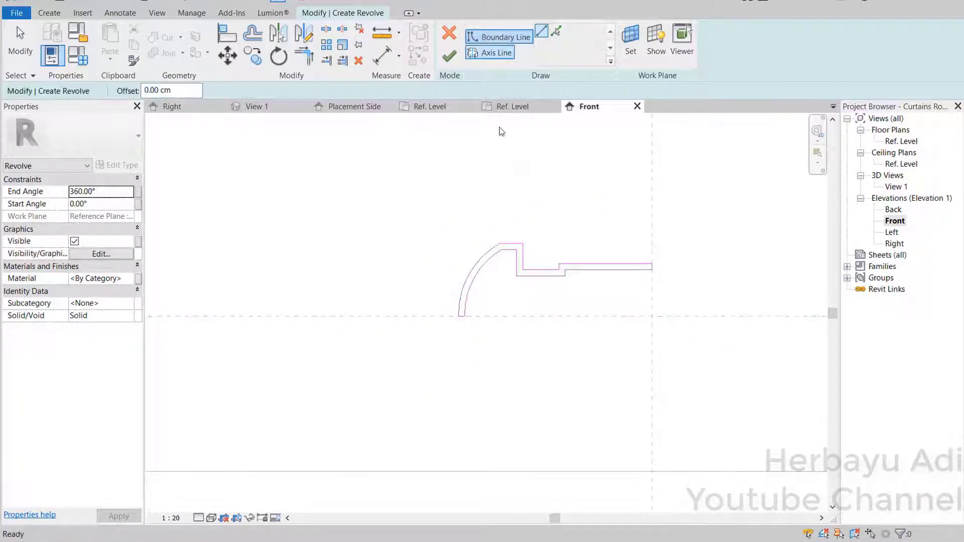
click(512, 316)
click(620, 316)
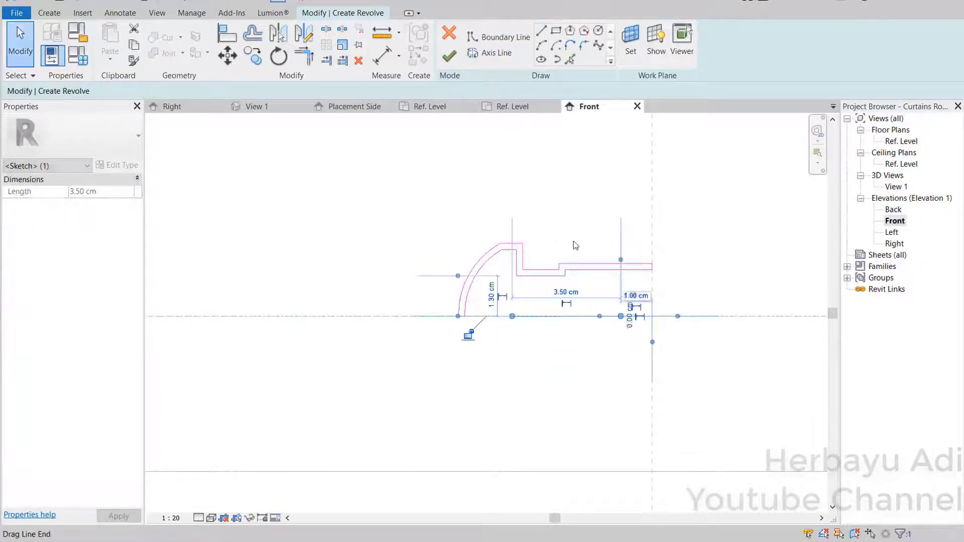
key(Escape)
- Stretch the short end line on the center plane down to the Curtain plane
scroll(610, 269, up, 2)
click(685, 271)
key(Escape)
click(682, 267)
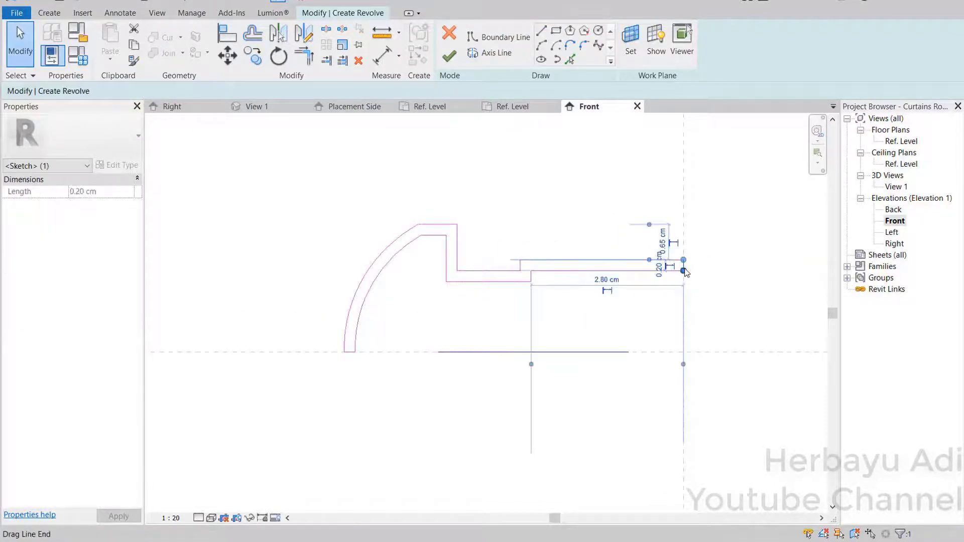
drag(683, 271, 683, 352)
- Offset the vertical end line 0.20 cm inward, close the gap at the Curtain plane, and trim the inner corner to complete the profile
click(570, 59)
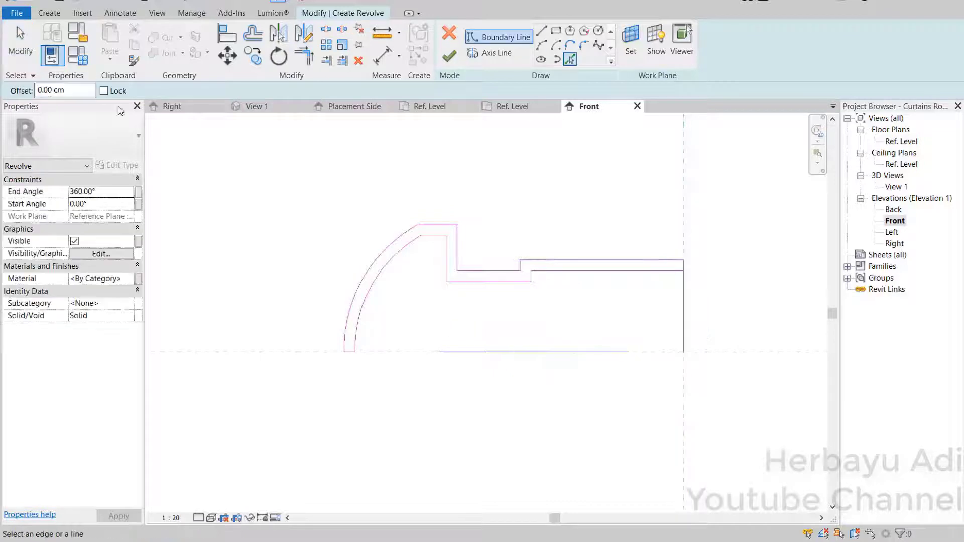
click(683, 303)
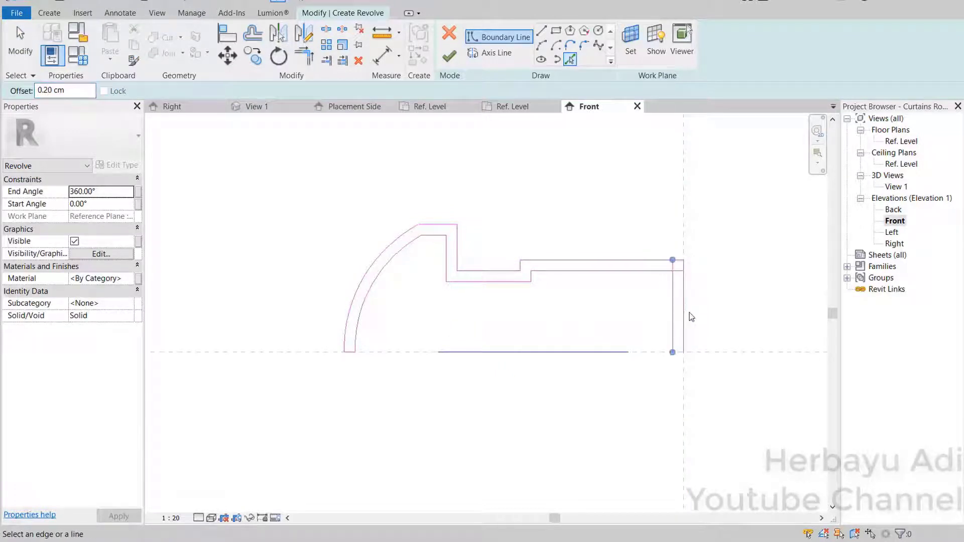
click(543, 34)
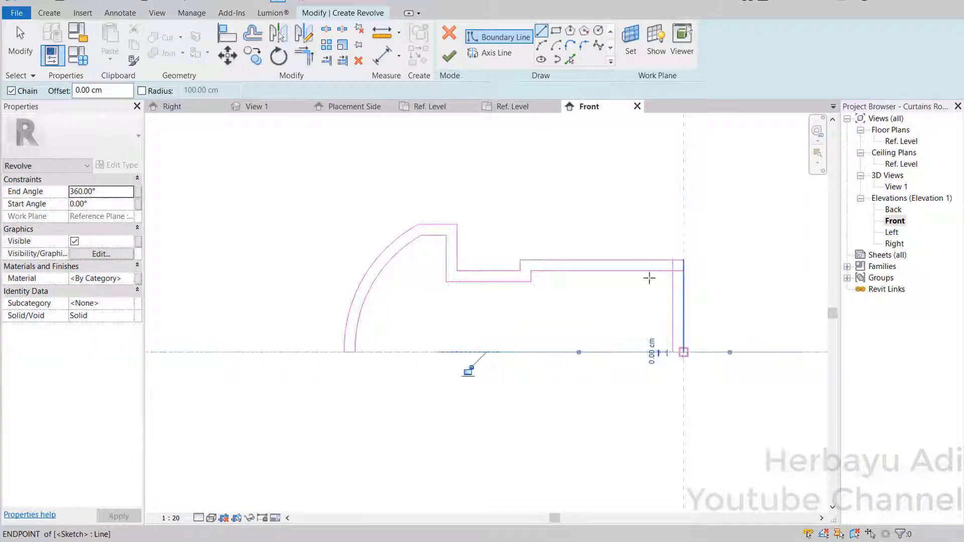
key(t)
key(r)
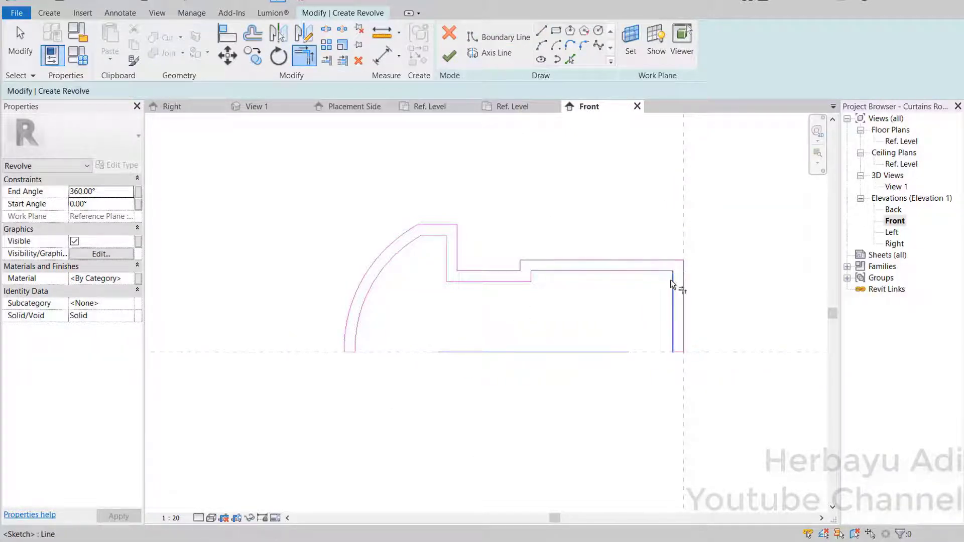
- Finish the revolve sketch to create the hollow rod end cap and deselect it
click(447, 59)
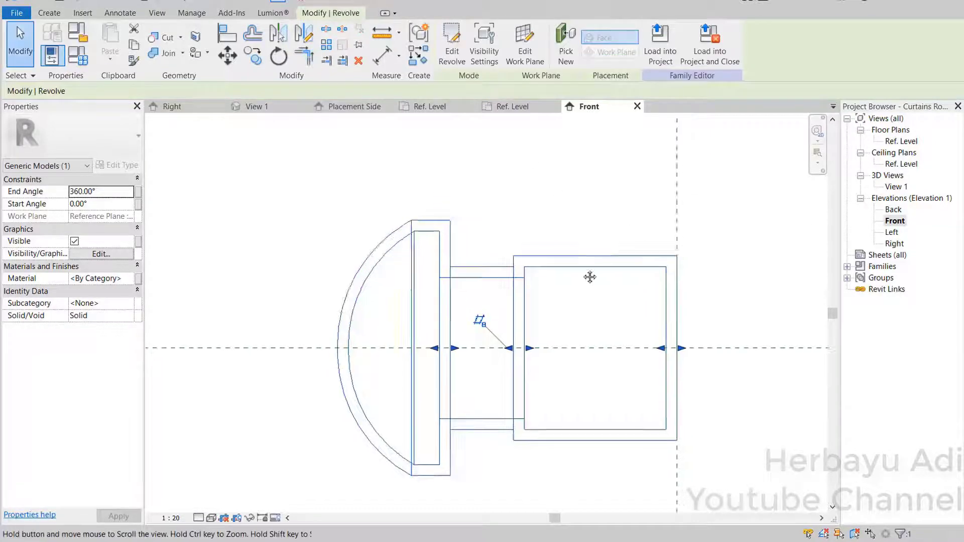
scroll(501, 266, down, 2)
click(637, 253)
middle_drag(638, 254, 608, 271)
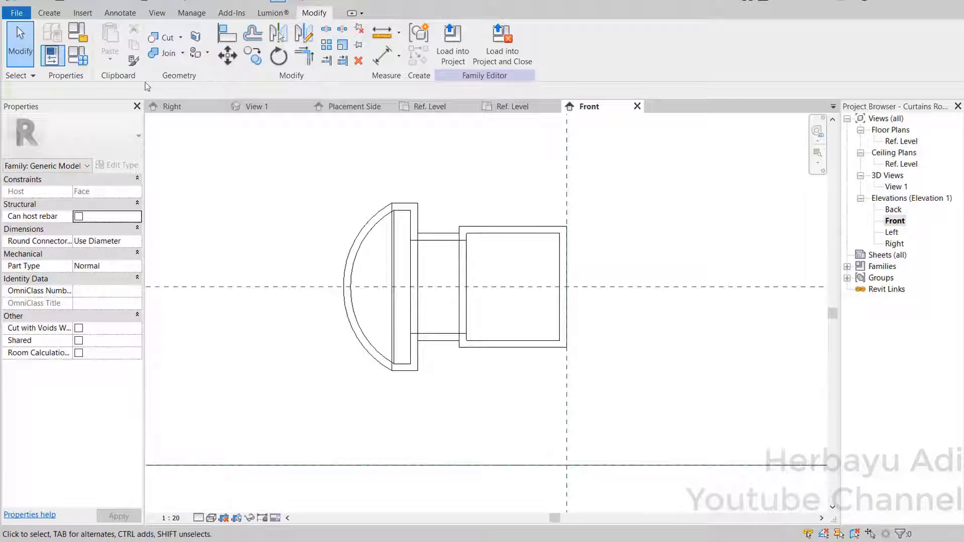
- Draw a vertical reference plane through the cap's square end, parallel to the center plane and extending below the reference level
click(54, 15)
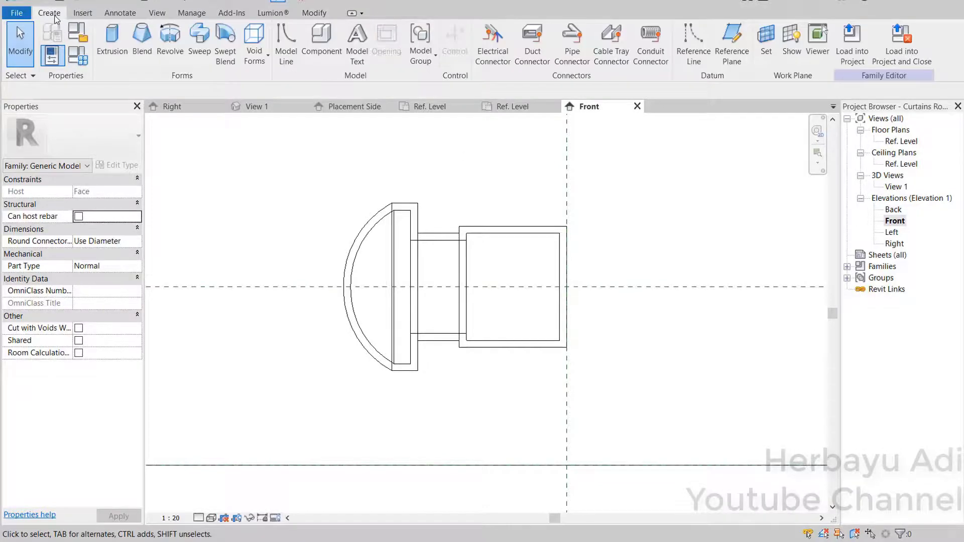
click(736, 55)
middle_drag(634, 370, 635, 295)
scroll(566, 224, down, 2)
click(560, 219)
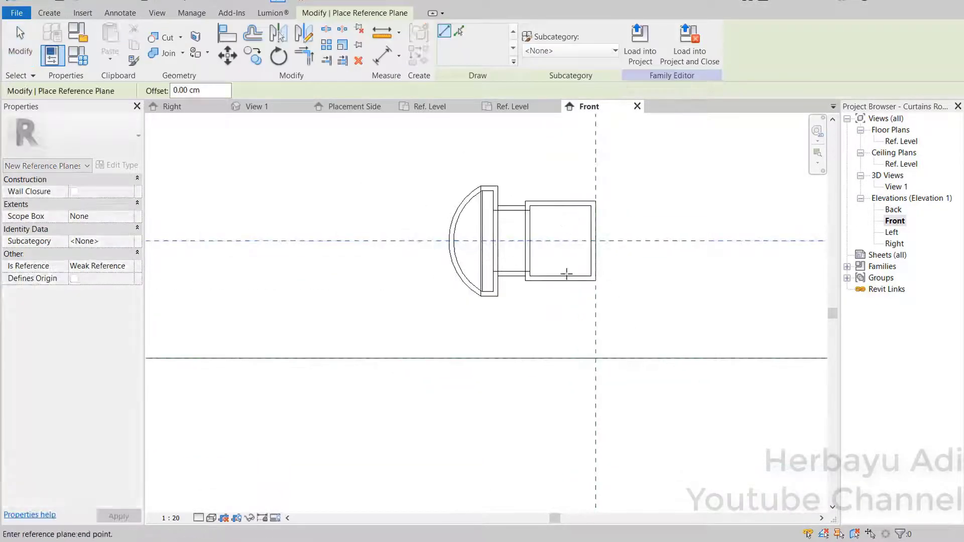
click(561, 408)
key(Escape)
key(Escape)
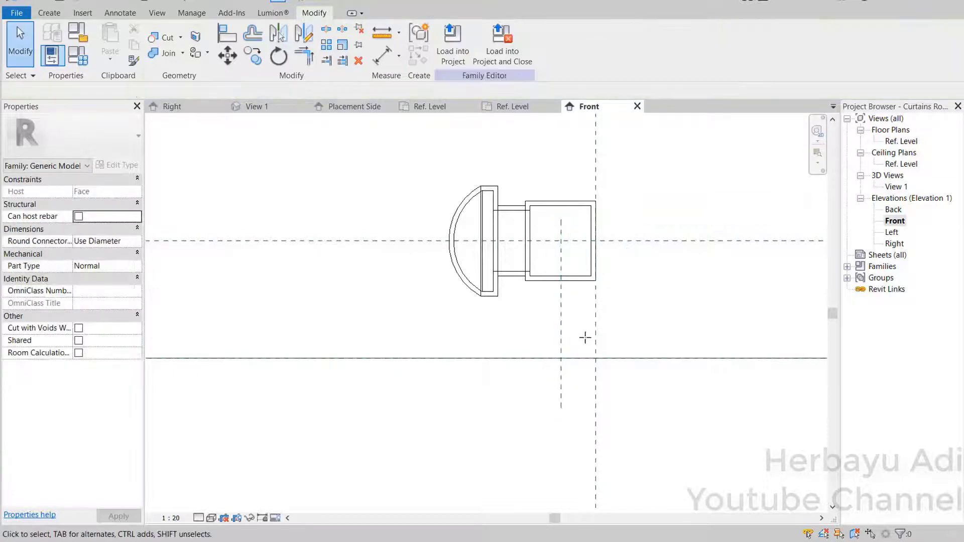
- Add an aligned dimension between the new vertical reference plane and the center plane, placed below the model
click(109, 15)
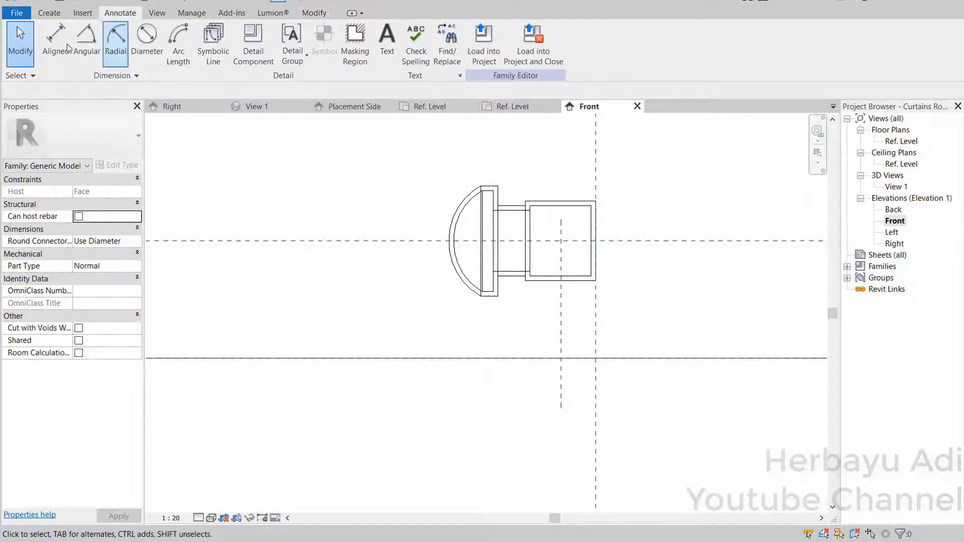
click(47, 42)
scroll(591, 333, up, 1)
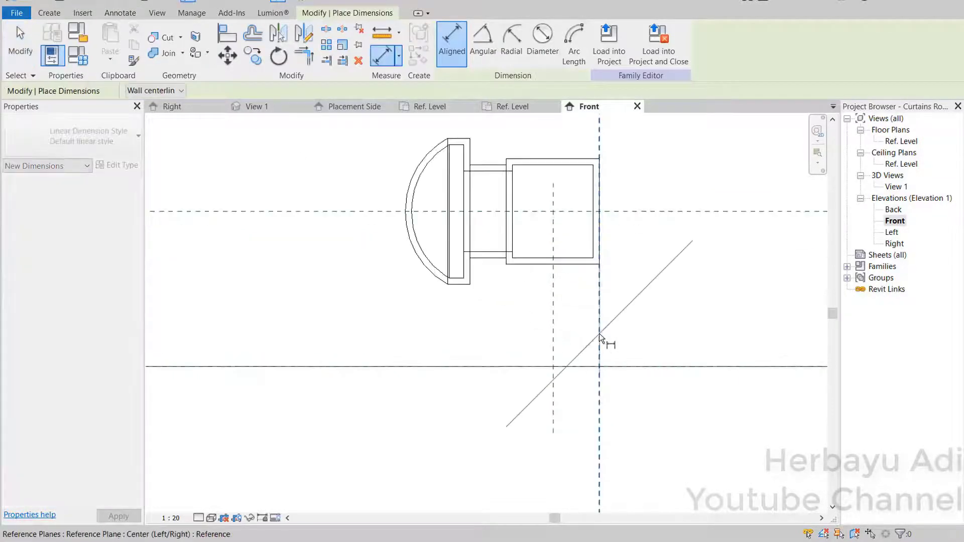
click(553, 335)
scroll(552, 335, down, 3)
click(546, 349)
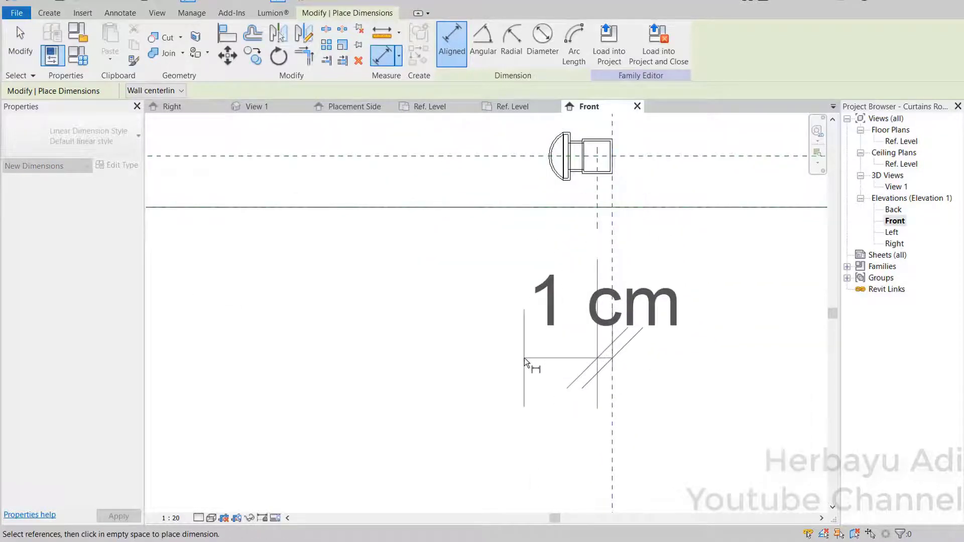
middle_drag(524, 357, 485, 400)
key(Escape)
key(Escape)
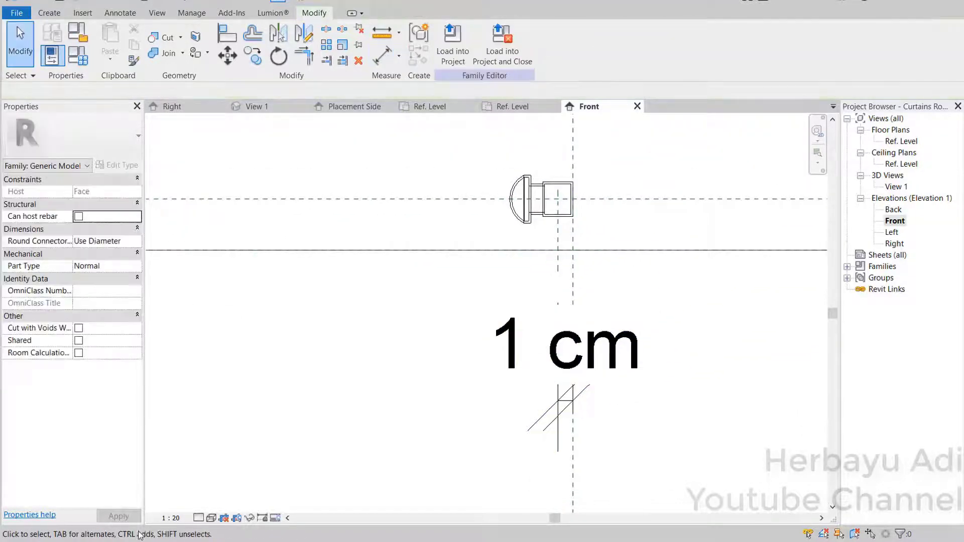
- Set the Front view scale to 1:2 and move the plane spacing dimension up closer to the model
click(167, 518)
click(198, 365)
click(559, 396)
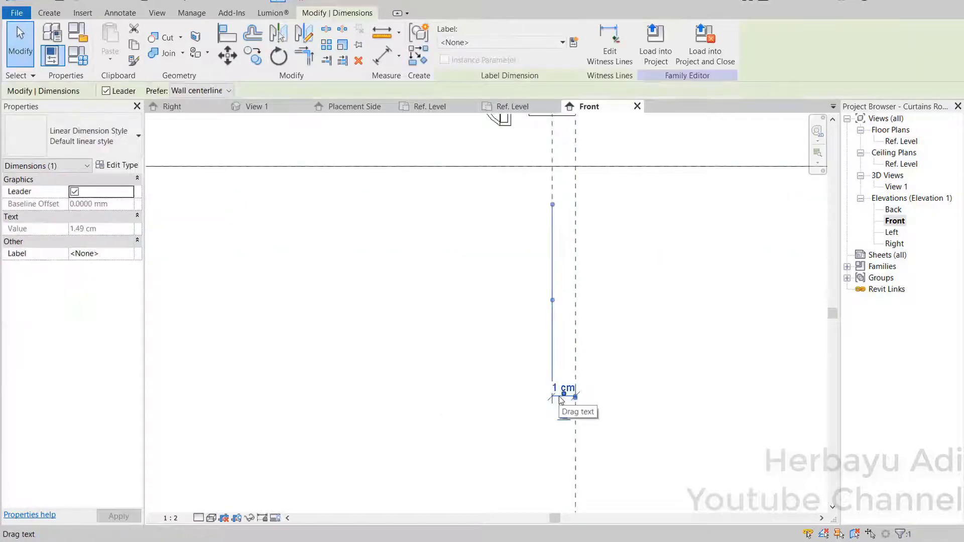
drag(562, 396, 564, 199)
scroll(623, 361, down, 2)
scroll(610, 383, up, 2)
click(609, 382)
scroll(583, 317, up, 1)
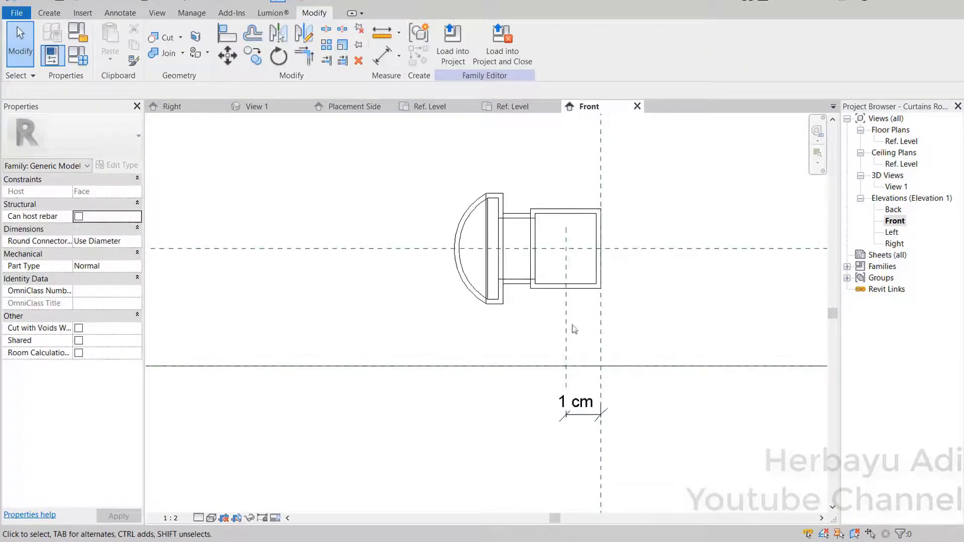
- Name the new vertical reference plane Support
click(566, 326)
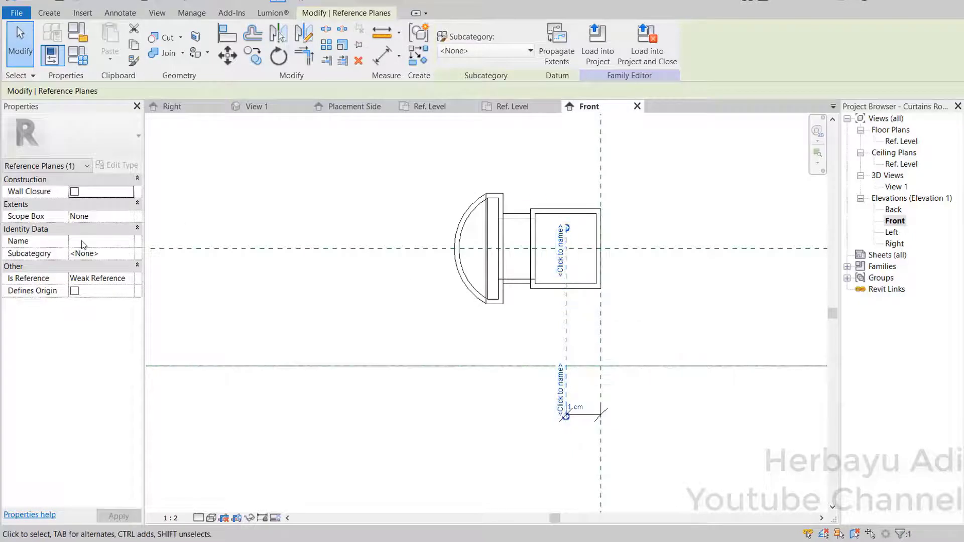
click(83, 242)
text(Support)
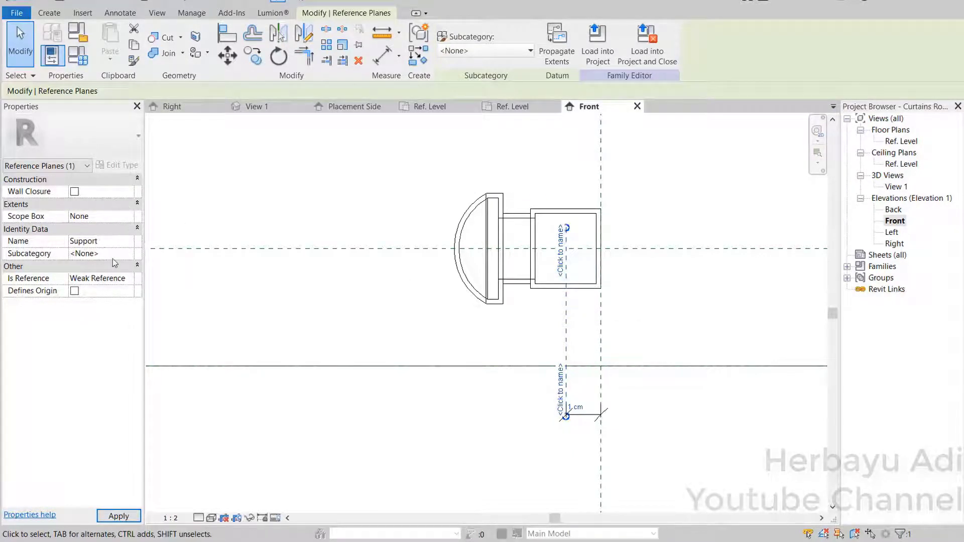
click(312, 299)
scroll(575, 323, up, 1)
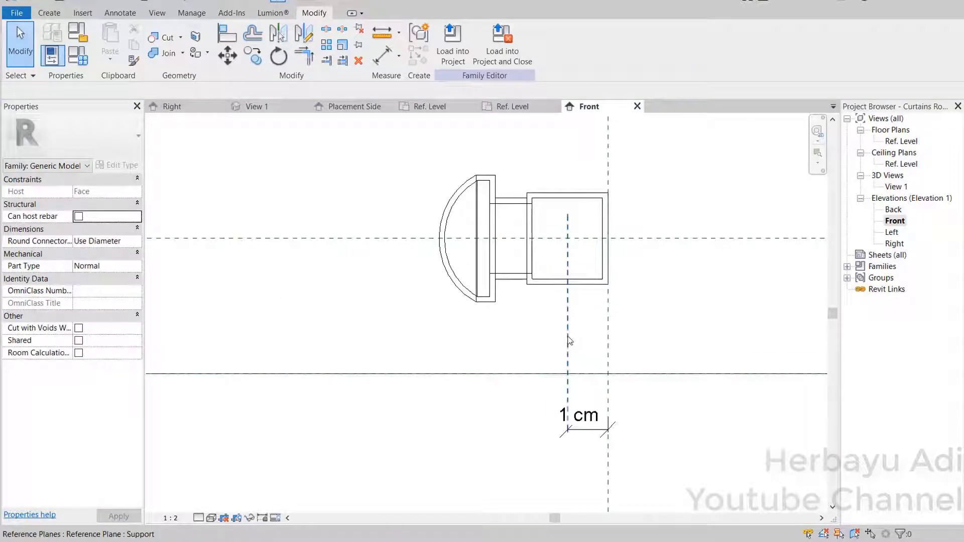
- Set the distance between the Support plane and the center plane to 1.5 cm
click(568, 341)
click(583, 435)
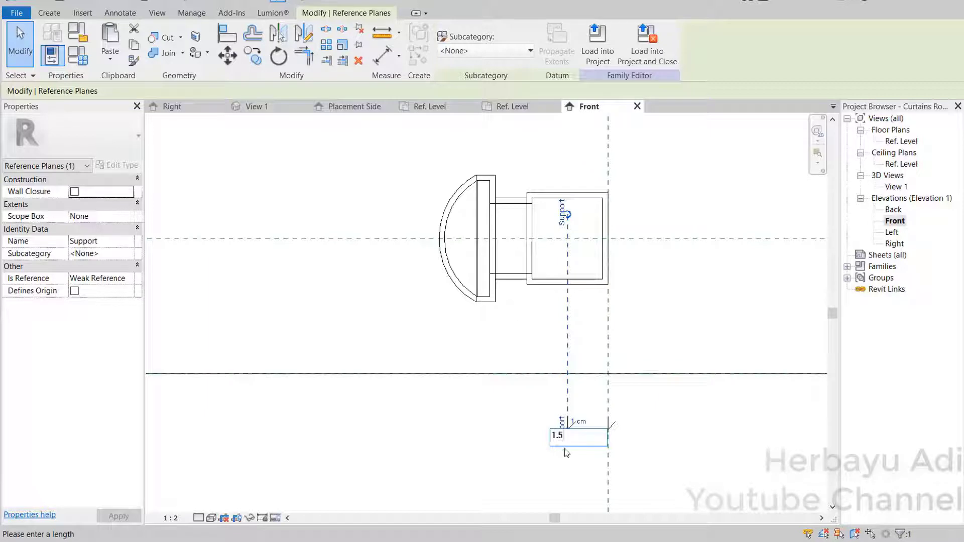
key(Return)
click(658, 400)
scroll(607, 351, up, 1)
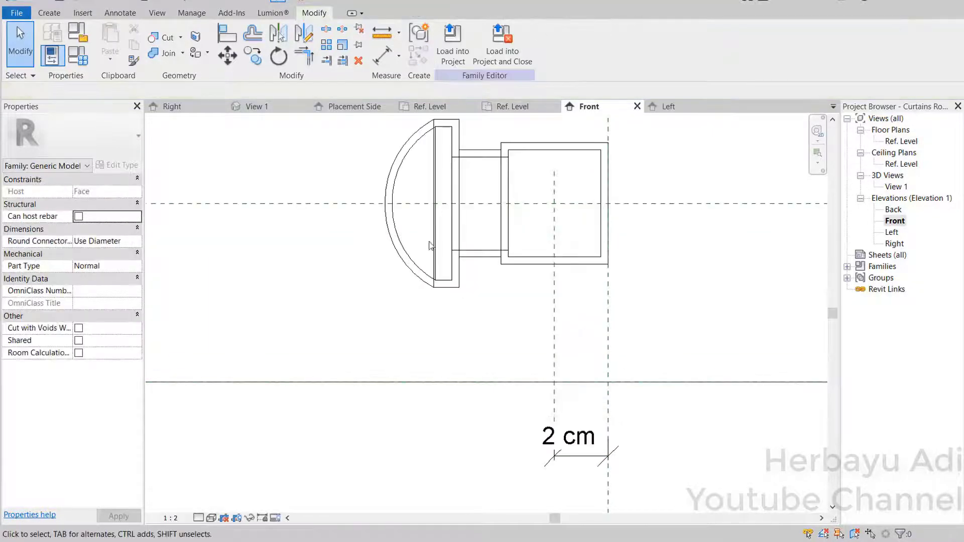
- Start a revolve and draw boundary lines from the Support–Curtain intersection across, down to a base step at the center plane, and back along Ref. Level to Support
click(44, 14)
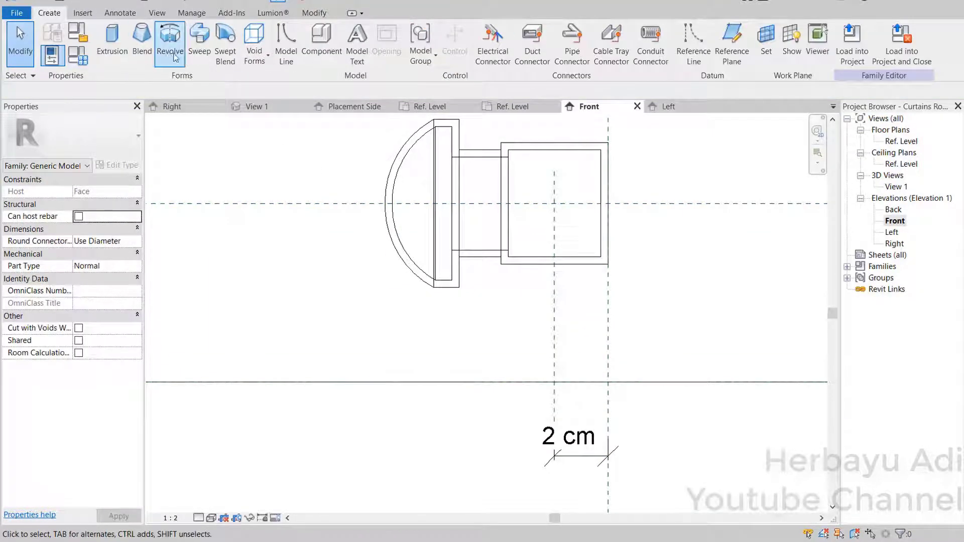
click(168, 40)
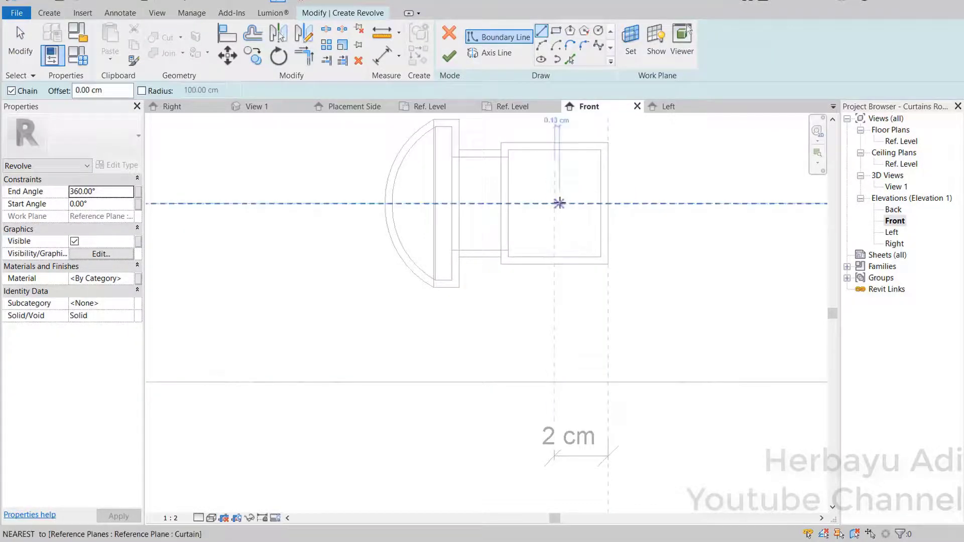
click(554, 203)
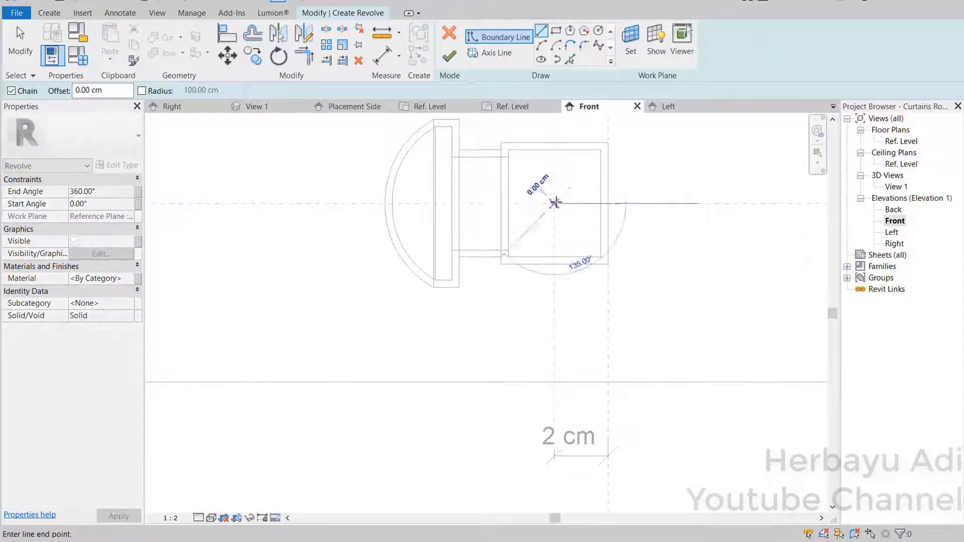
click(593, 203)
scroll(595, 359, up, 2)
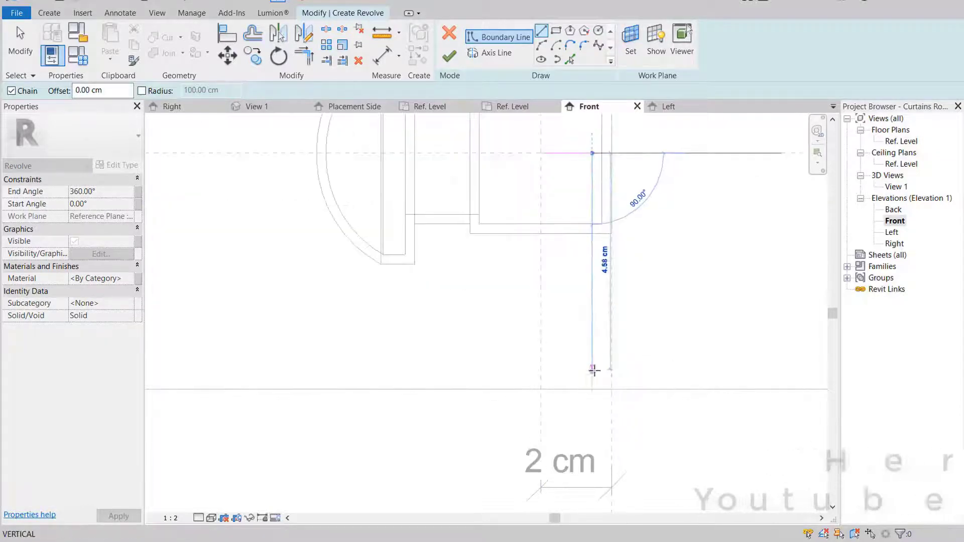
click(592, 377)
click(611, 379)
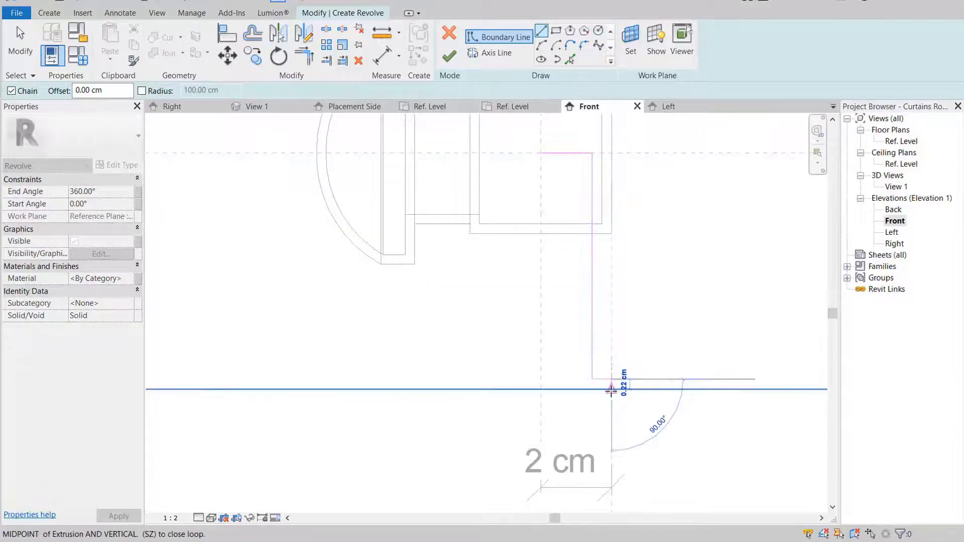
scroll(561, 389, down, 2)
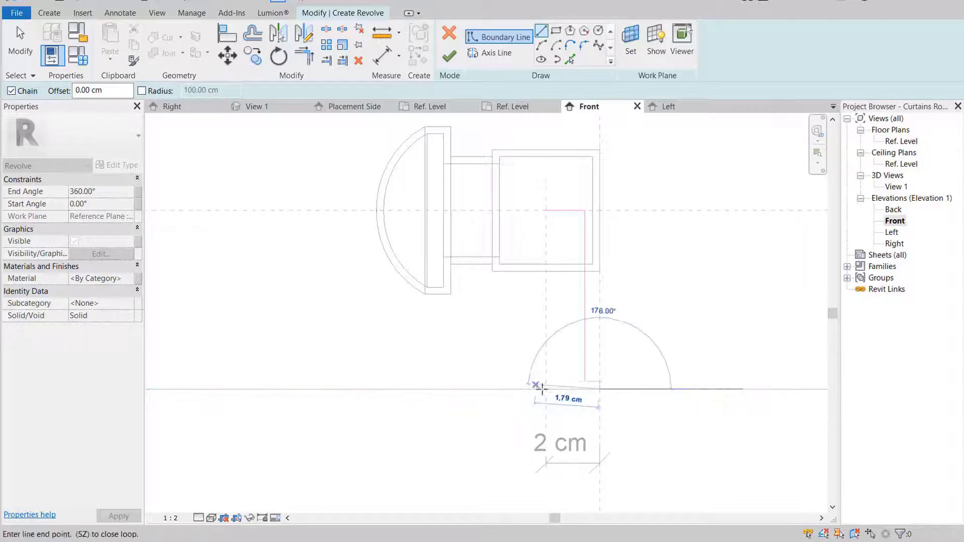
scroll(541, 388, up, 2)
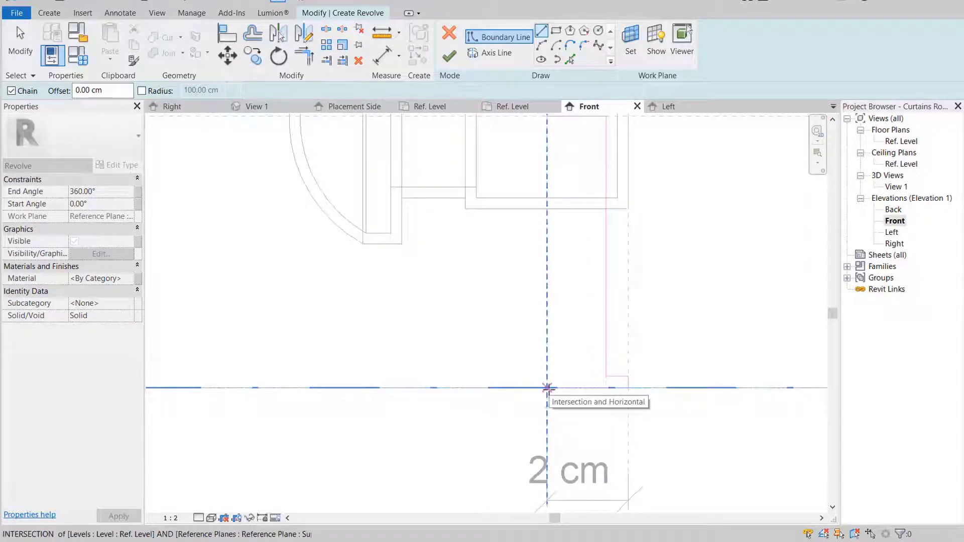
click(547, 388)
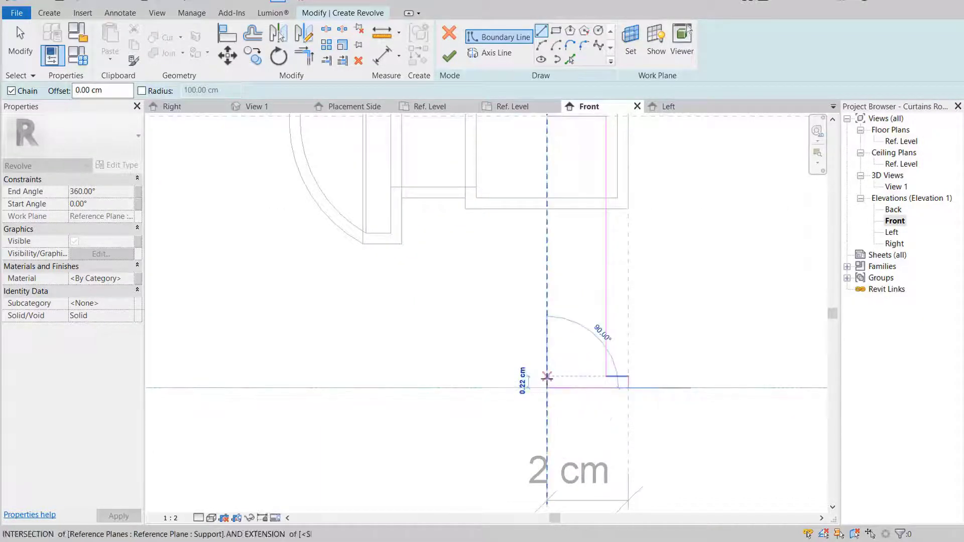
- Continue the boundary about 0.22 cm up the Support plane, across the base top, and up to the Curtain plane as the stem's inner side
click(547, 376)
click(595, 376)
mouse_move(595, 273)
middle_down()
mouse_move(600, 349)
mouse_move(569, 434)
middle_up()
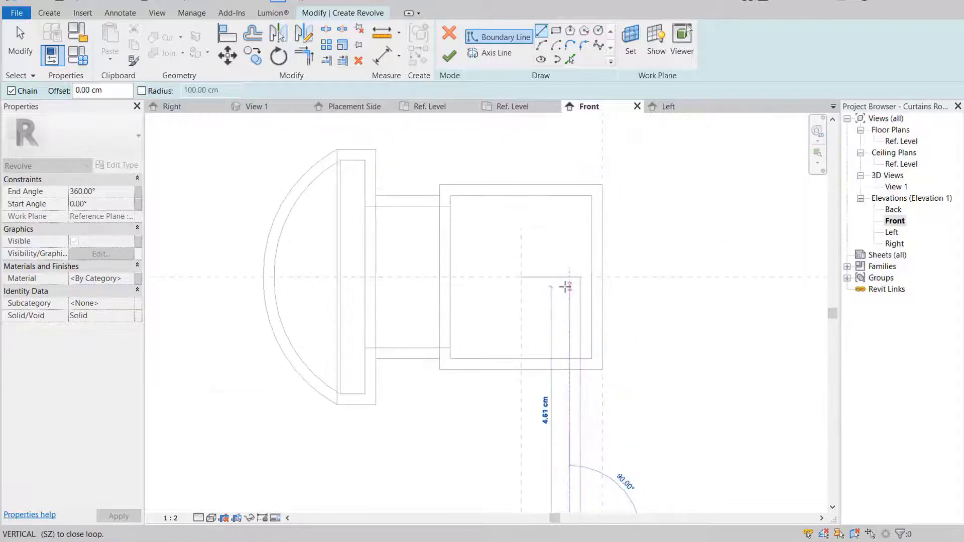
click(570, 277)
key(Escape)
key(Escape)
- Trim the top line on the Curtain plane to the stem's inner vertical line, leaving a closed profile
scroll(570, 275, up, 3)
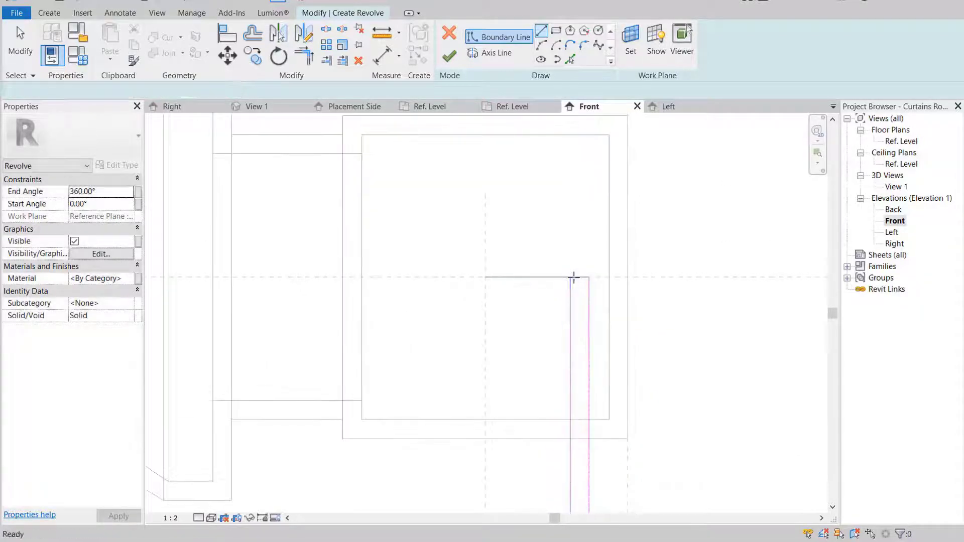
key(t)
key(r)
click(580, 276)
click(570, 322)
scroll(585, 301, down, 4)
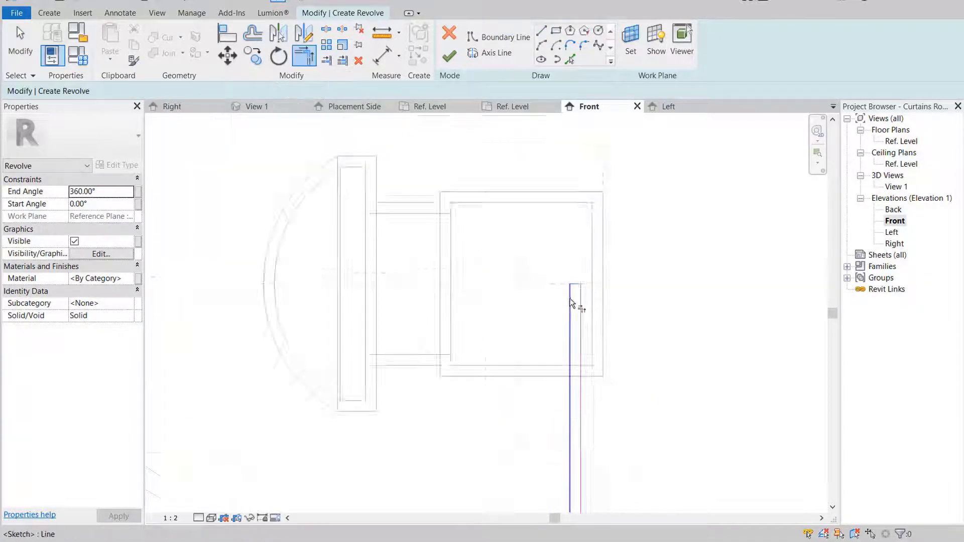
key(Escape)
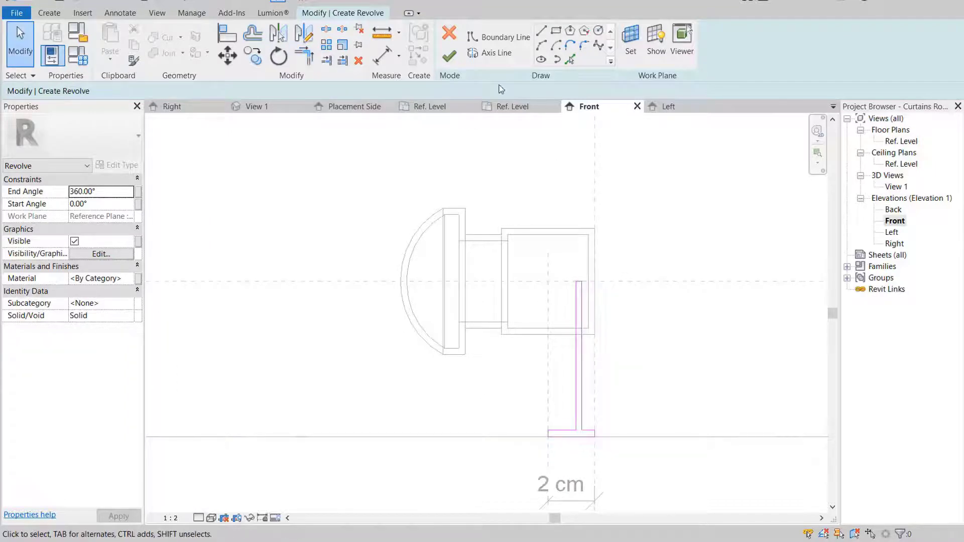
- Draw a vertical axis line about 1.17 cm long on the Support plane and finish the revolve
click(447, 59)
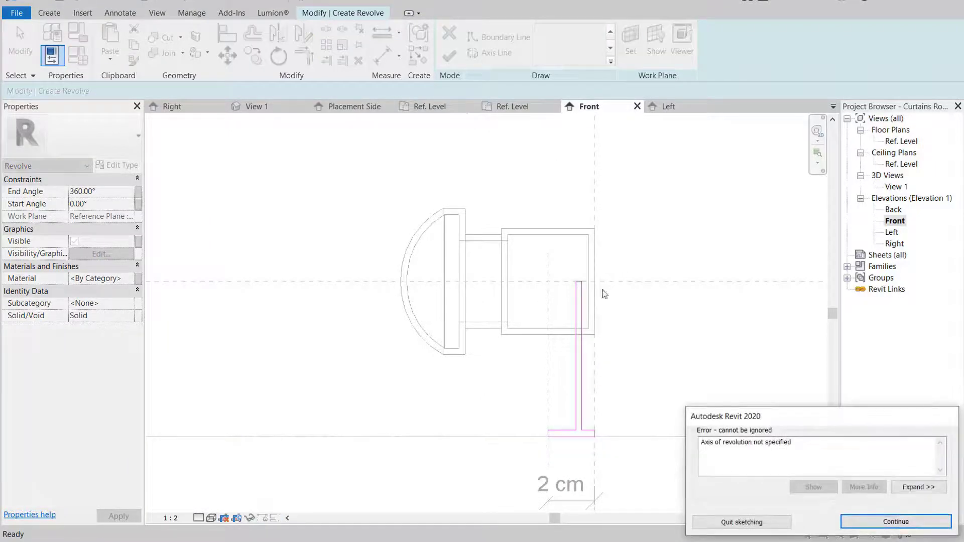
click(862, 518)
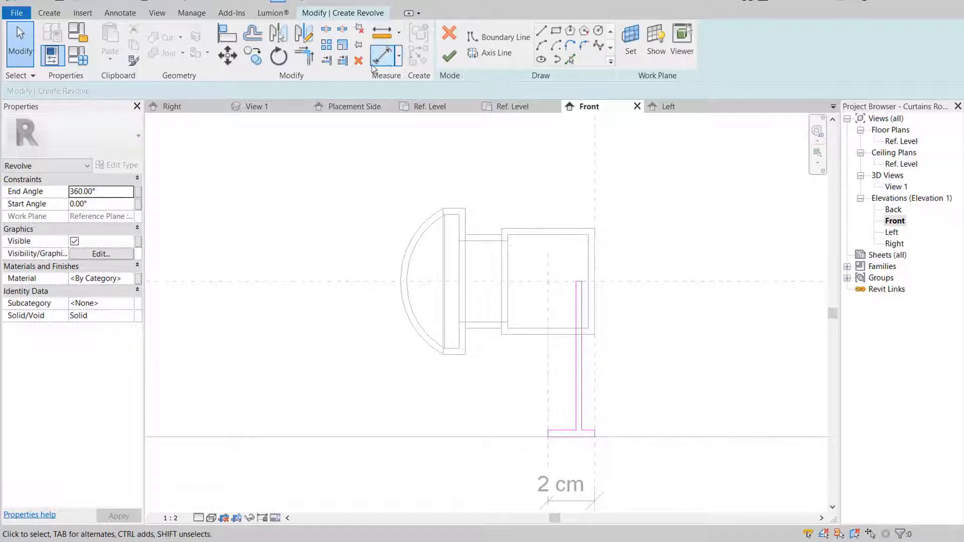
click(489, 53)
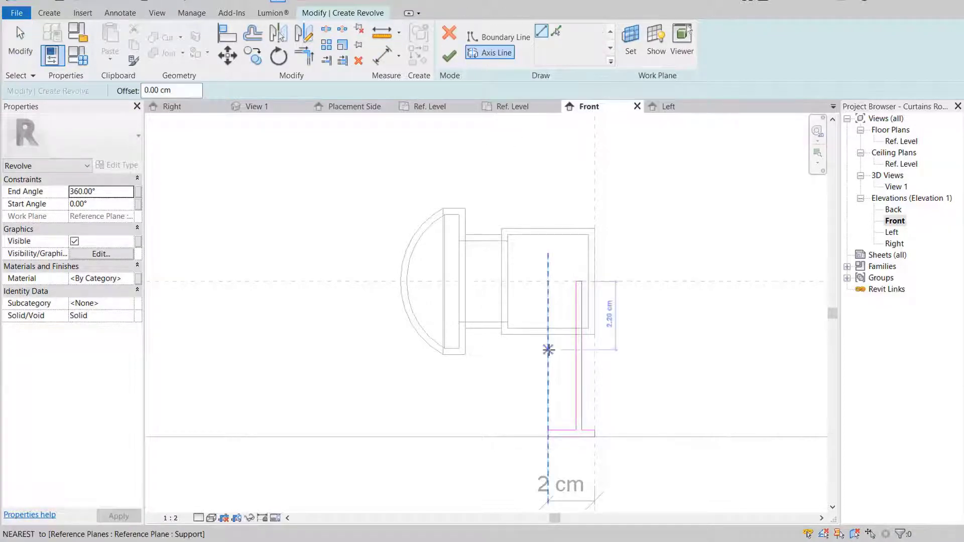
click(548, 350)
click(546, 385)
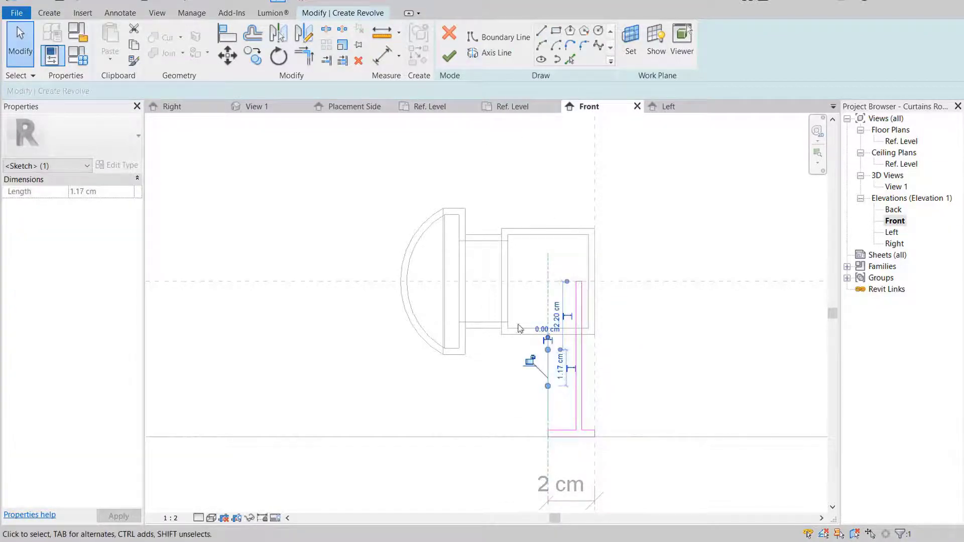
click(449, 55)
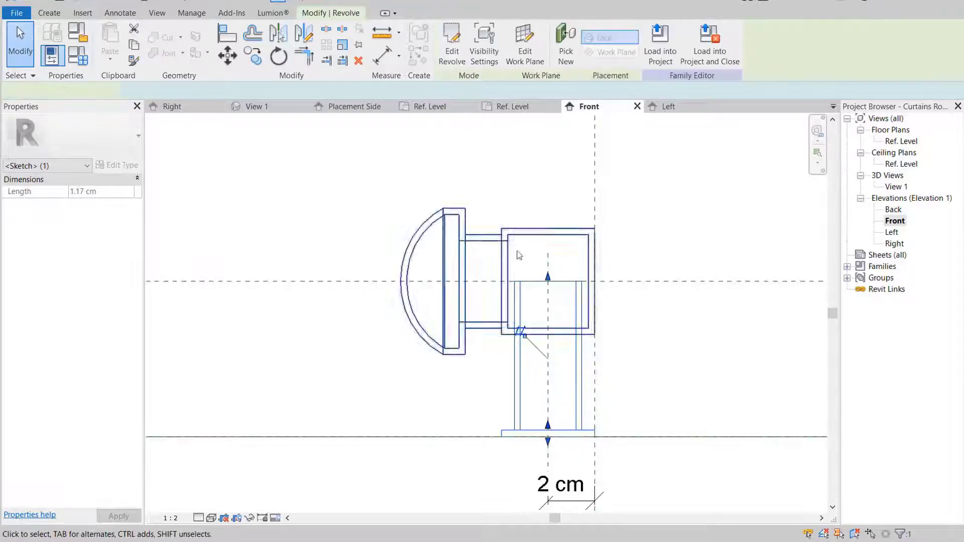
click(636, 362)
middle_drag(615, 368, 617, 374)
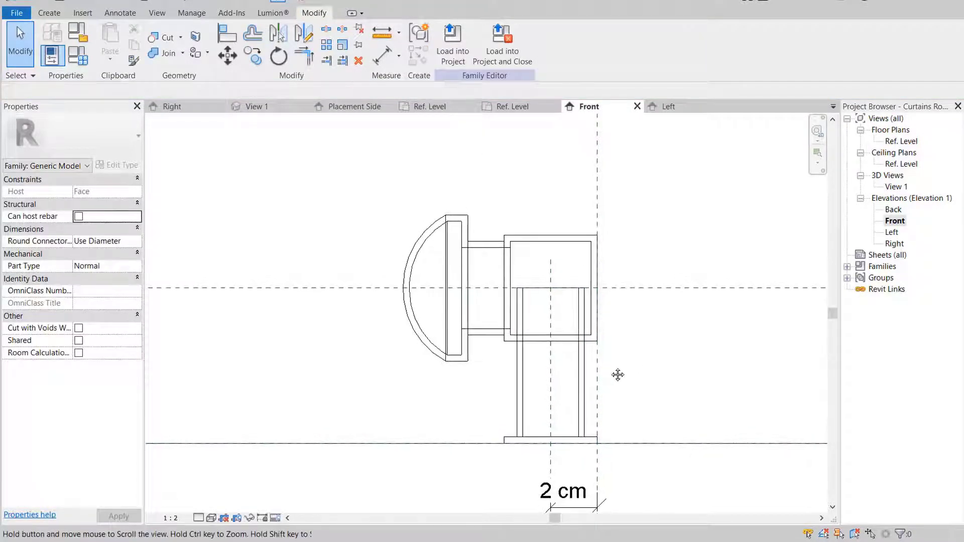
- Inspect the end cap and its revolved support from behind in the 3D view
double_click(895, 186)
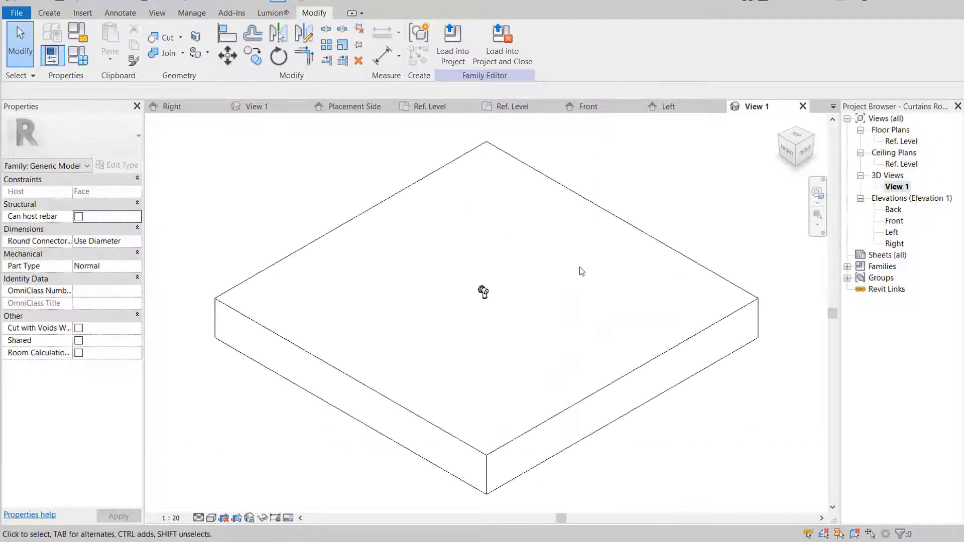
scroll(482, 286, down, 5)
shift+middle_drag(486, 268, 520, 216)
click(547, 277)
drag(519, 210, 520, 237)
shift+middle_drag(582, 399, 628, 355)
click(614, 336)
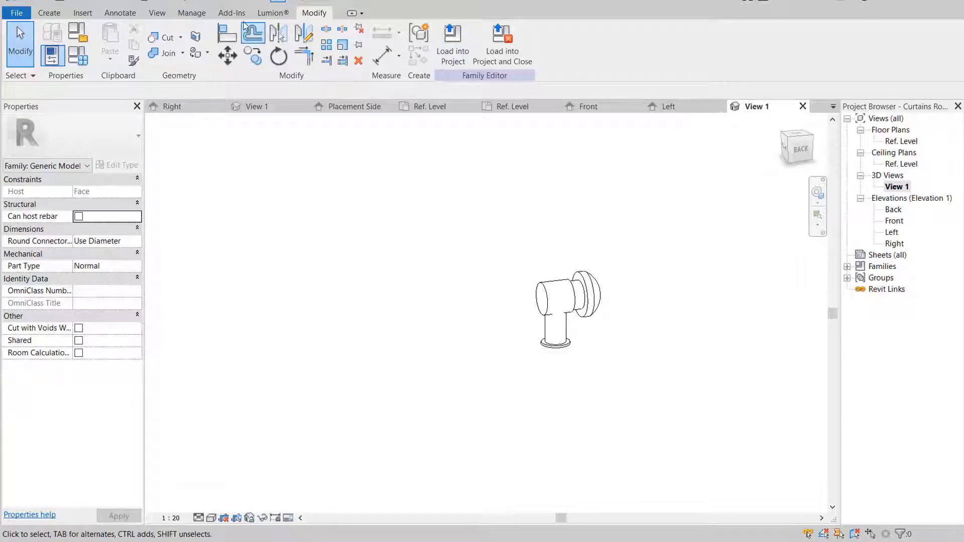
- Close the inactive views and load the Curtains Rod Ends family into the Curtains family
click(157, 13)
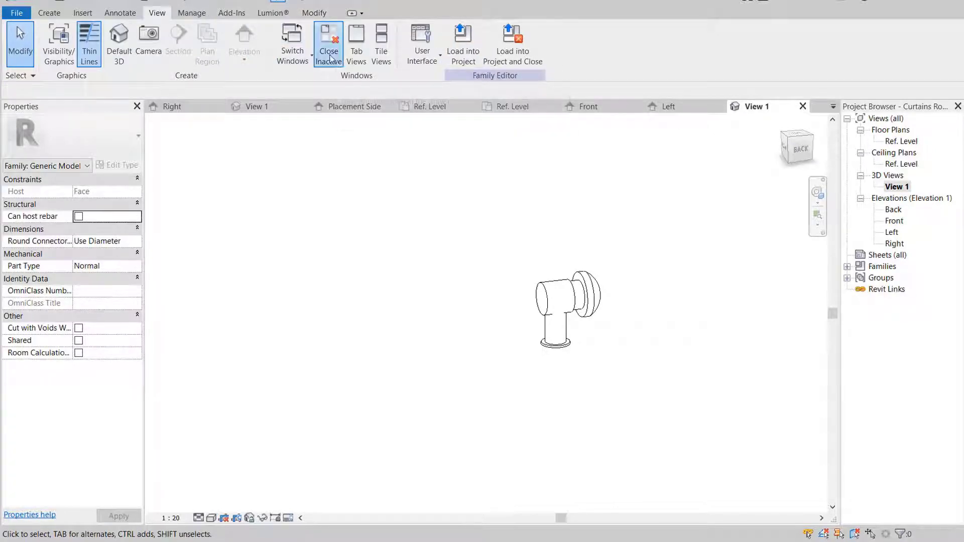
click(329, 56)
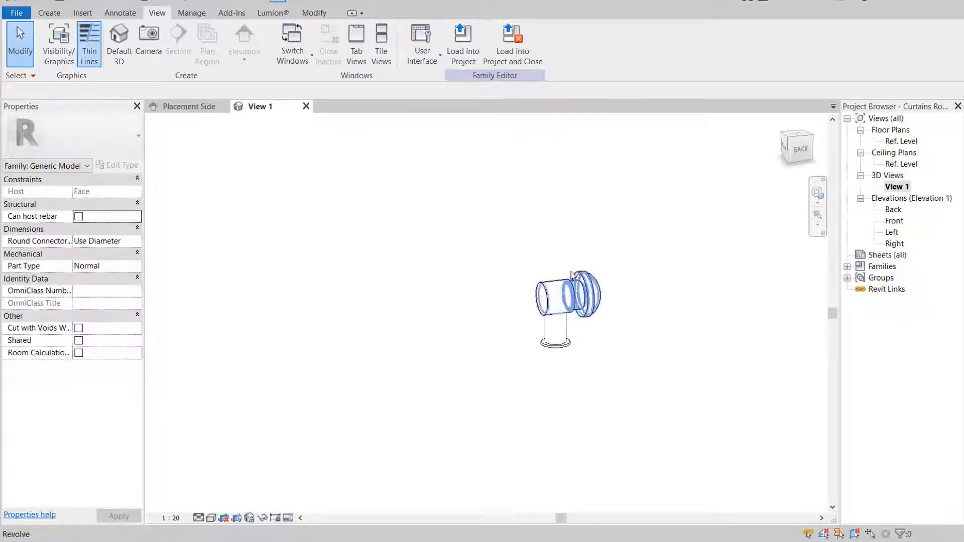
click(466, 47)
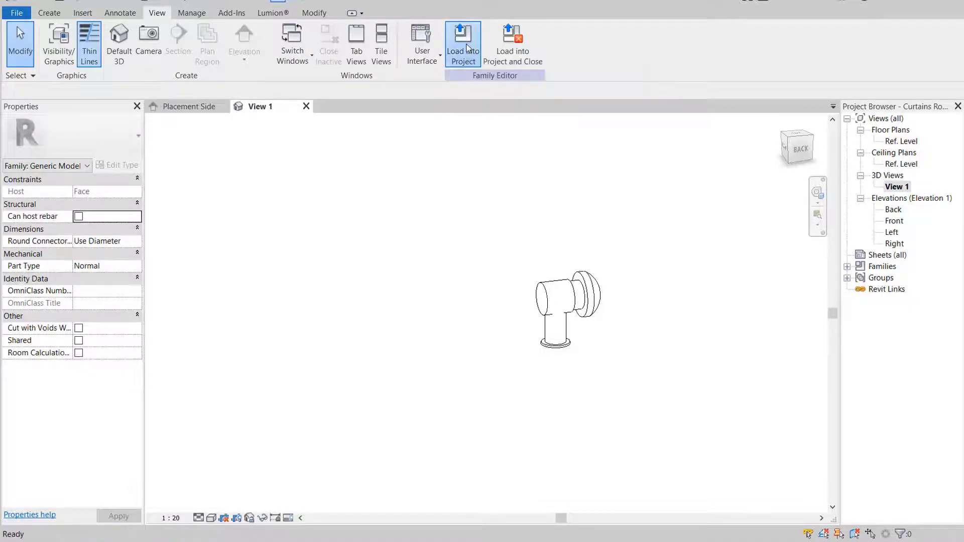
- Place a Curtains Rod Ends instance at each end of the rod in the Placement Side view, with both caps facing outward
scroll(479, 270, down, 4)
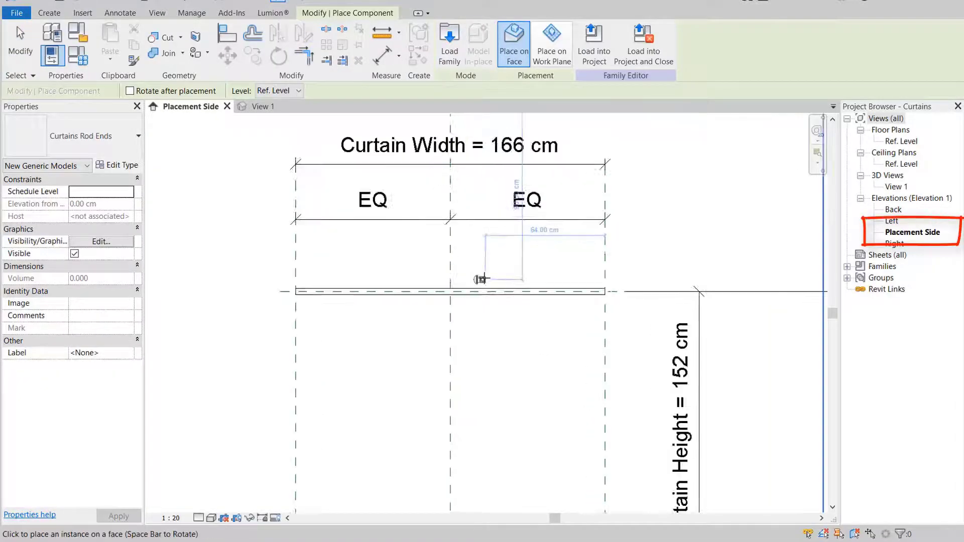
scroll(385, 280, up, 5)
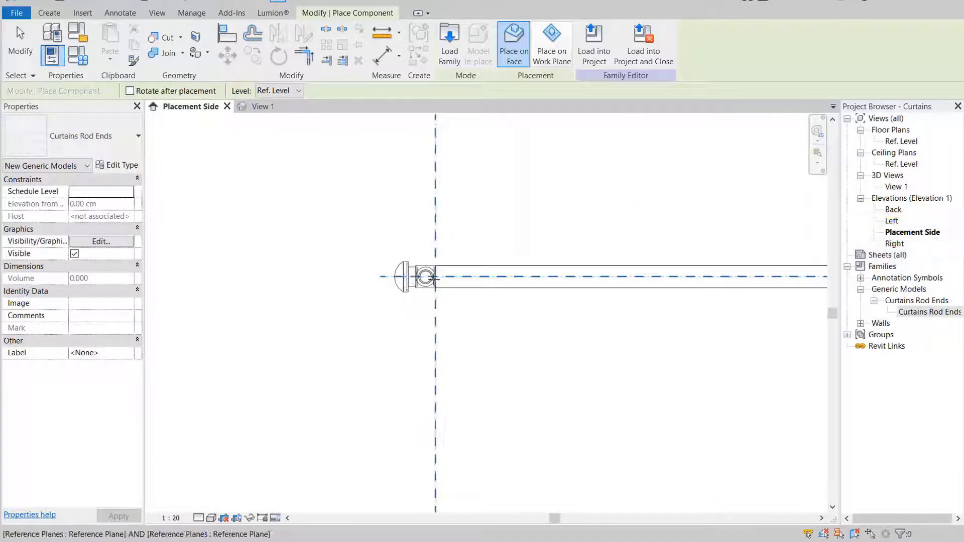
click(425, 277)
scroll(226, 286, up, 6)
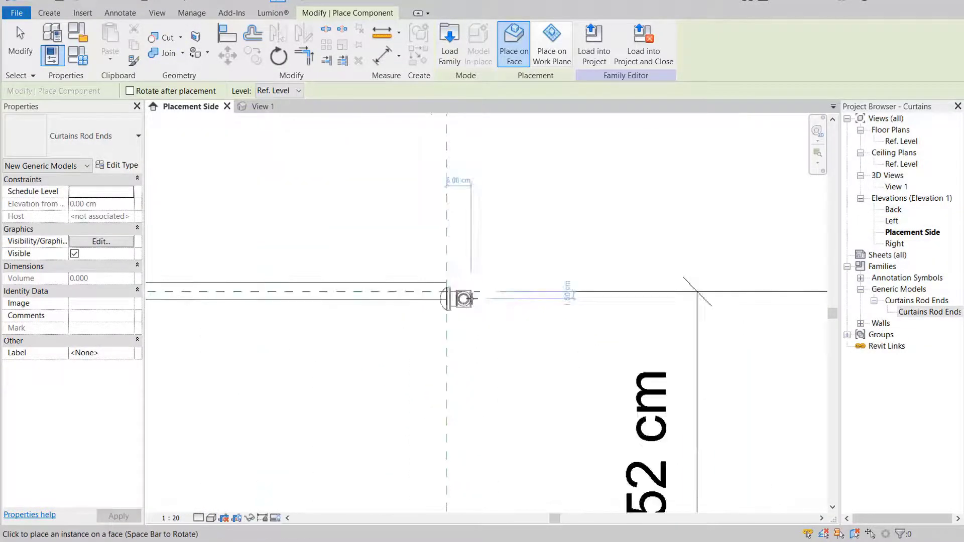
scroll(454, 291, up, 2)
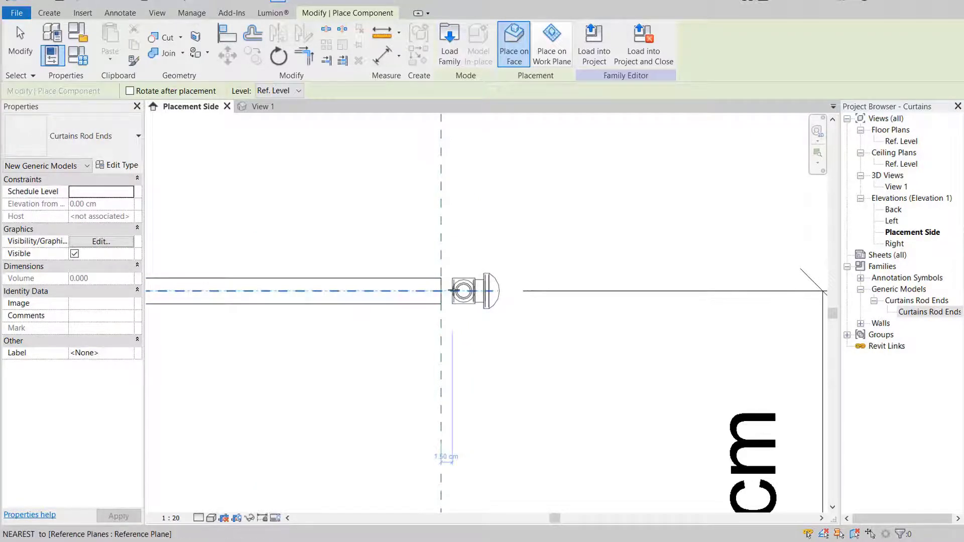
key(Escape)
key(Escape)
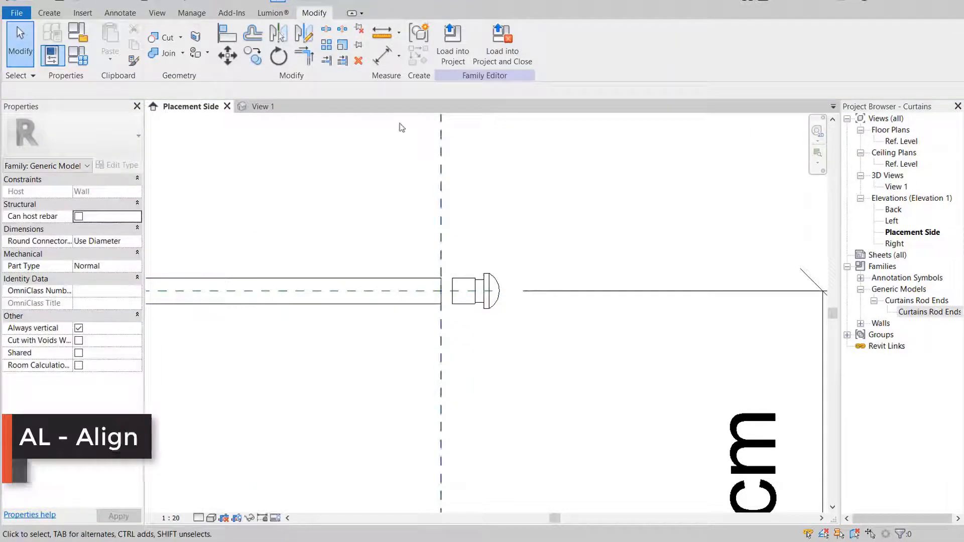
- Align and lock the right rod end to the right width reference plane and the rod's horizontal reference plane
click(224, 38)
click(440, 247)
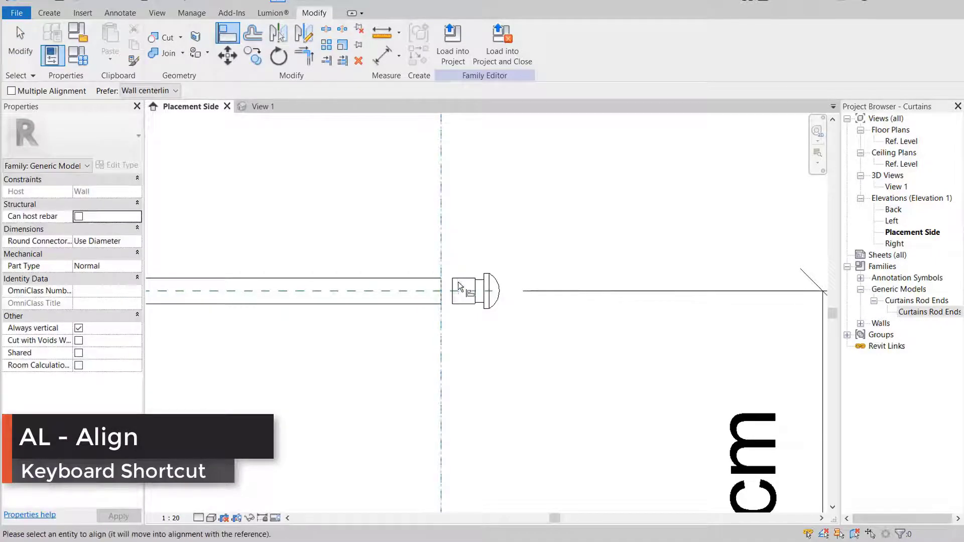
click(452, 283)
click(422, 295)
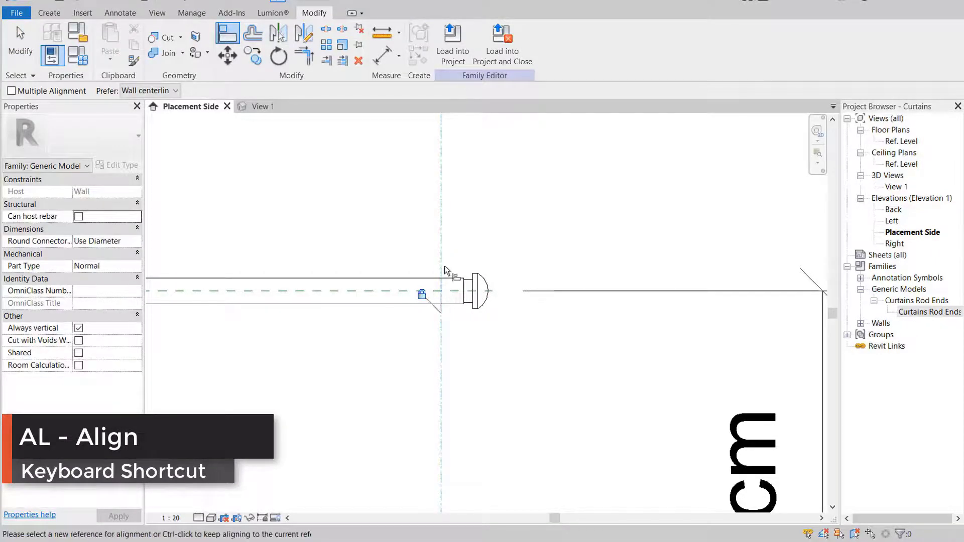
click(441, 295)
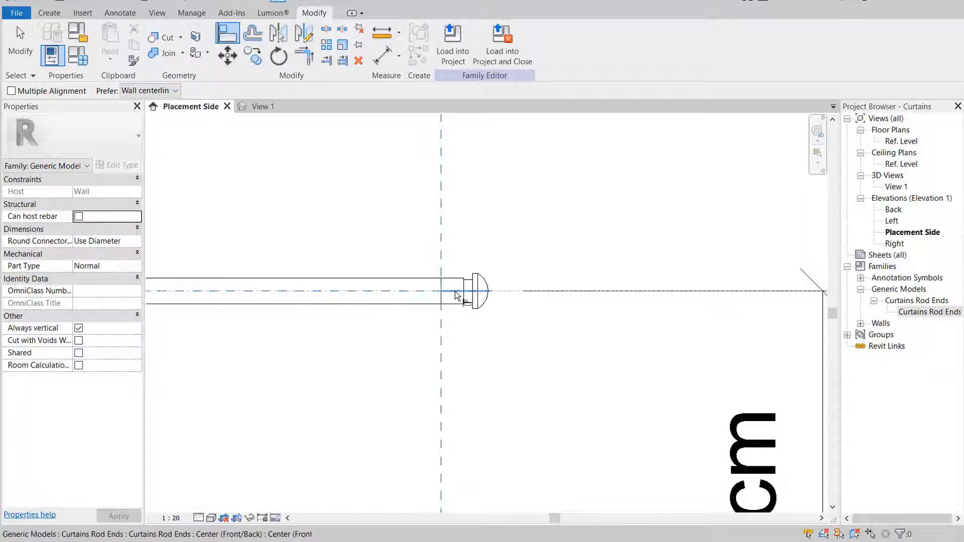
scroll(679, 333, down, 5)
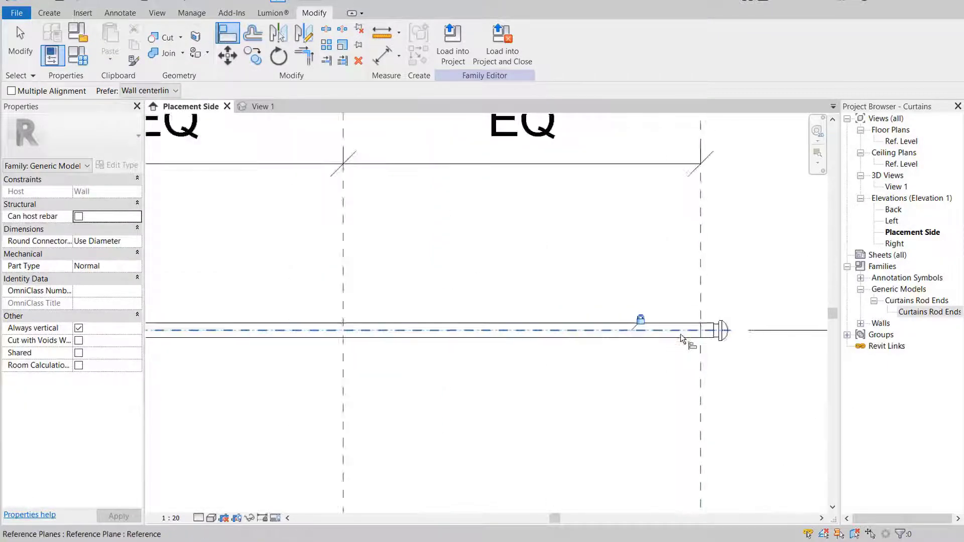
- Align and lock the left rod end to the left width reference plane and the rod's horizontal reference plane
scroll(408, 369, up, 5)
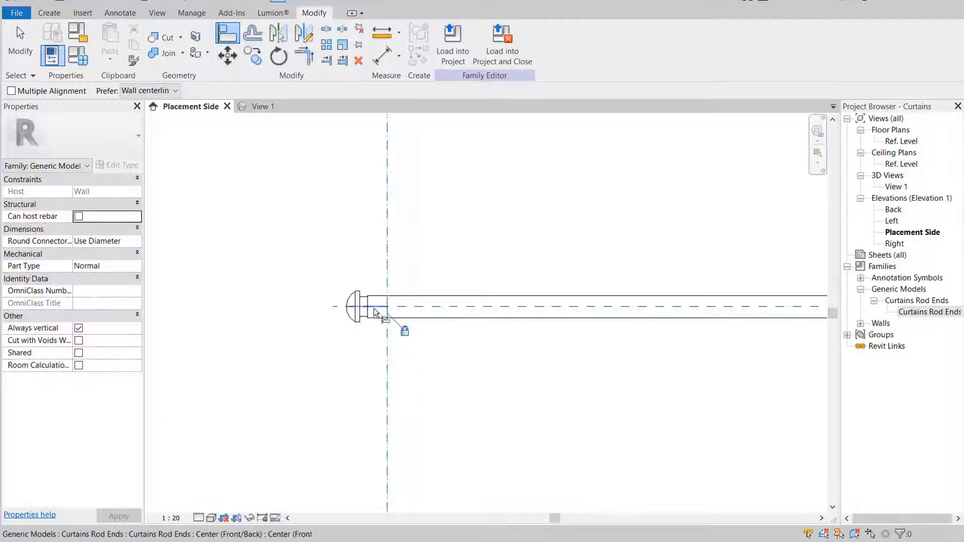
click(335, 305)
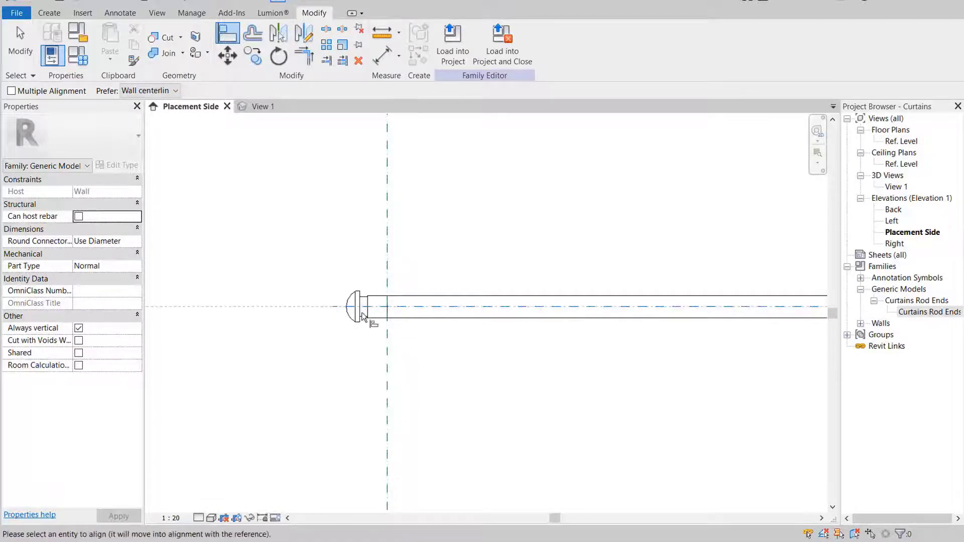
click(555, 307)
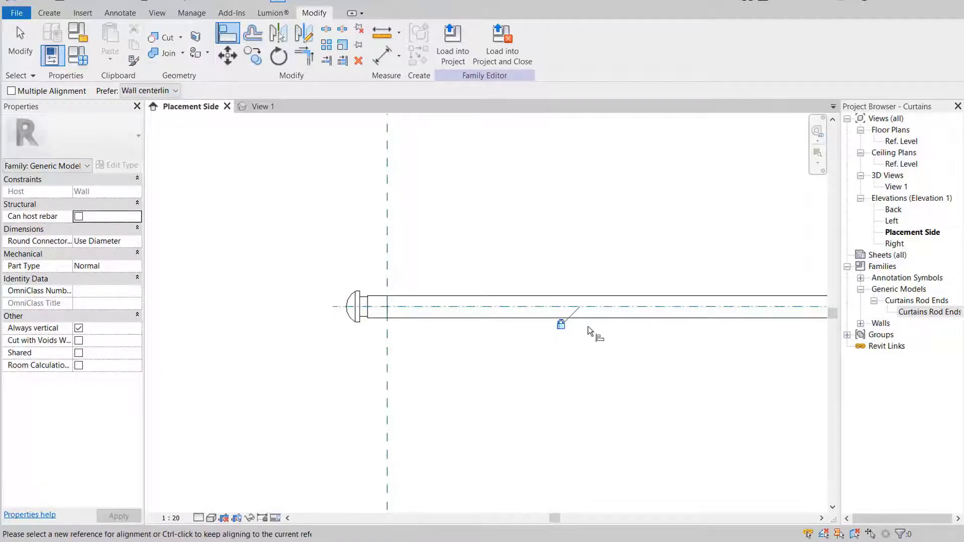
scroll(455, 364, down, 4)
scroll(455, 364, down, 3)
key(Escape)
- Test the rod ends by setting Curtain Width to 150 cm, and undo the width change
click(514, 205)
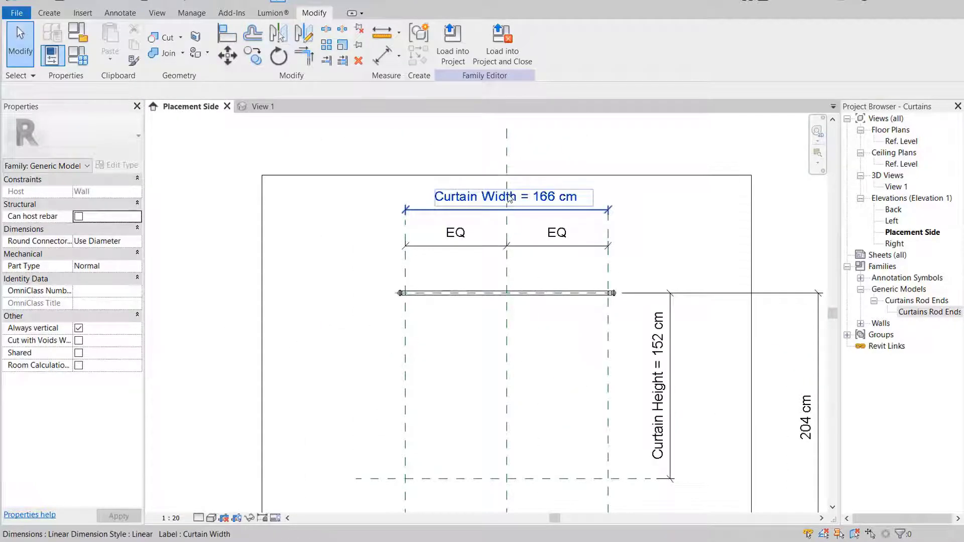
click(527, 215)
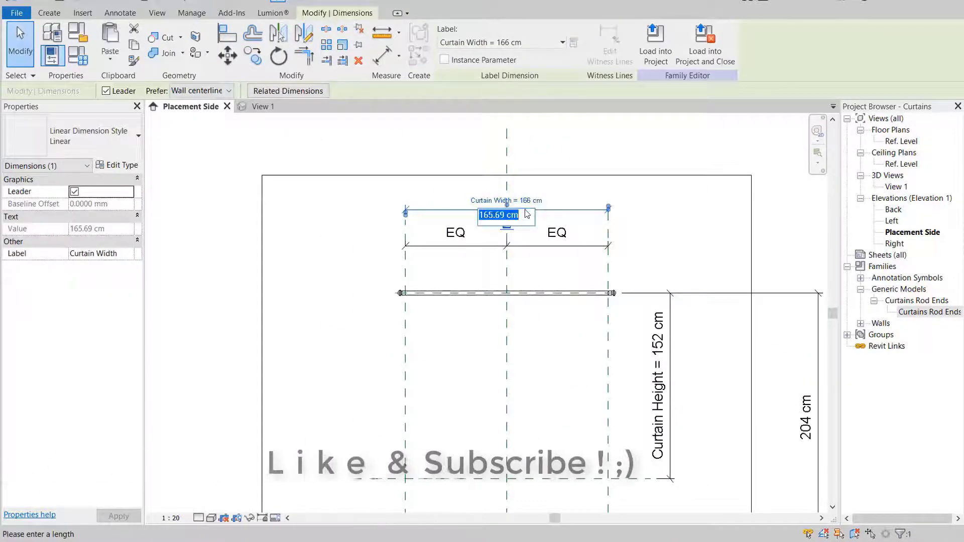
text(150)
key(Return)
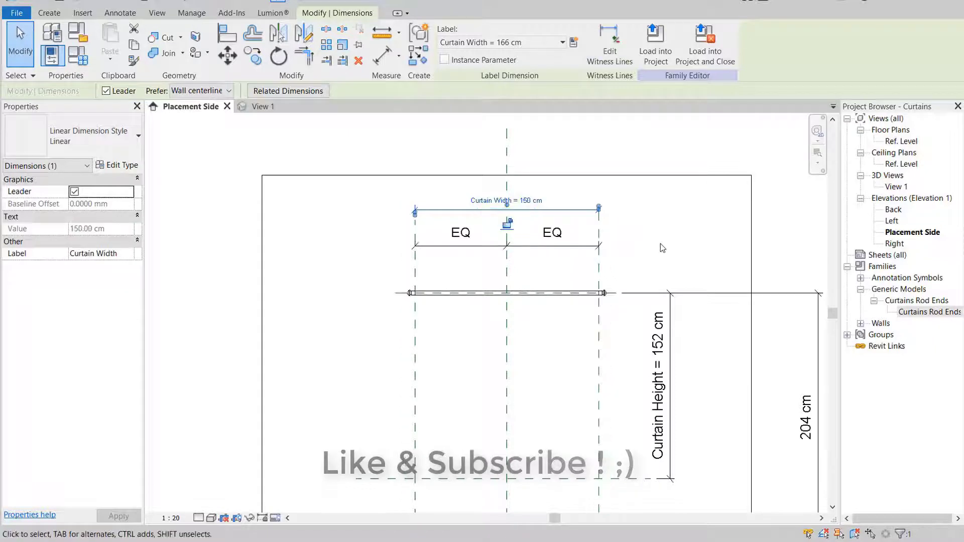
scroll(577, 284, up, 2)
click(560, 316)
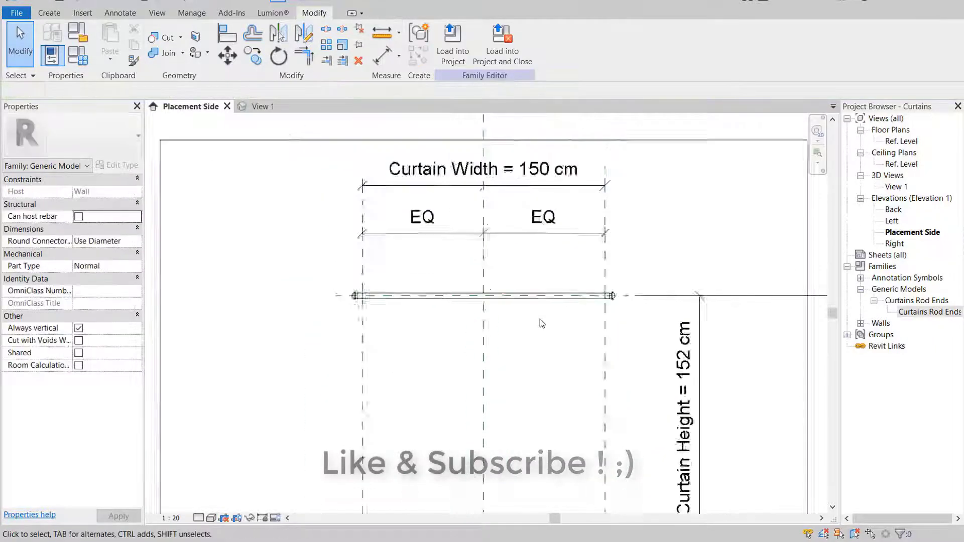
scroll(540, 318, down, 1)
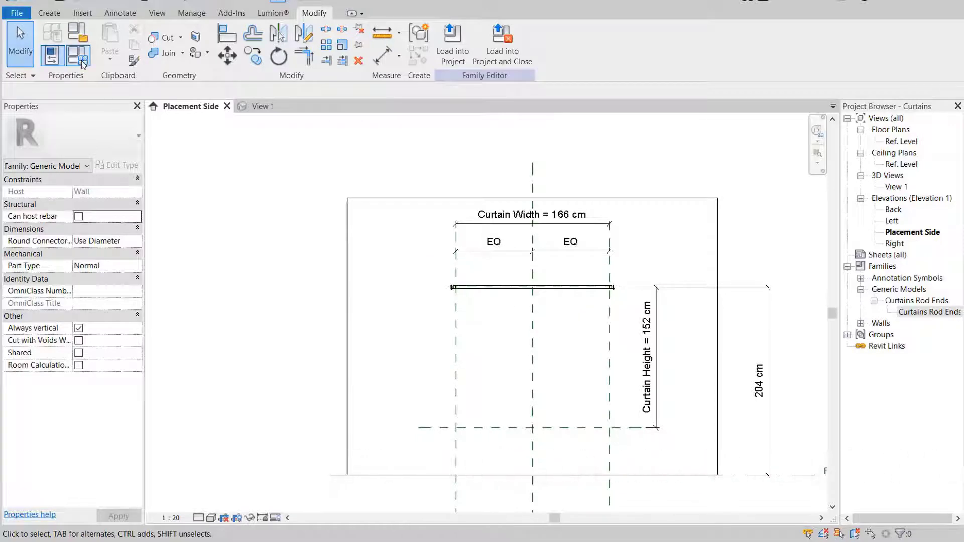
- Add a Material type parameter named Curtain Rod, grouped under Materials and Finishes, in the family types
click(79, 58)
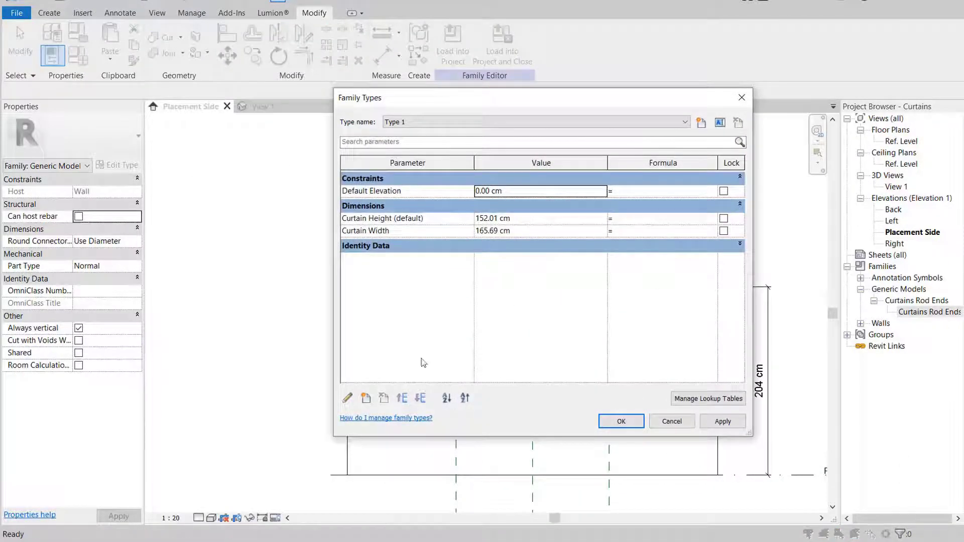
click(366, 398)
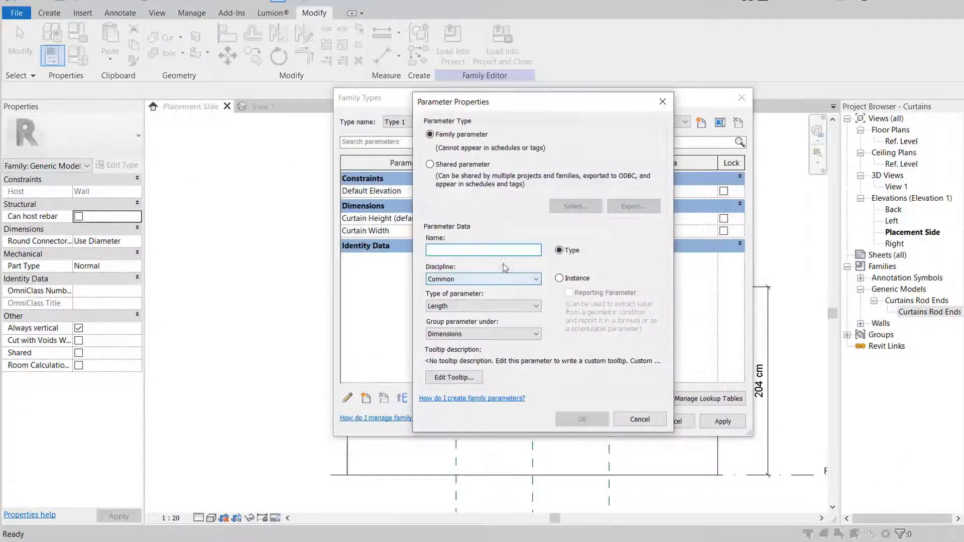
click(537, 307)
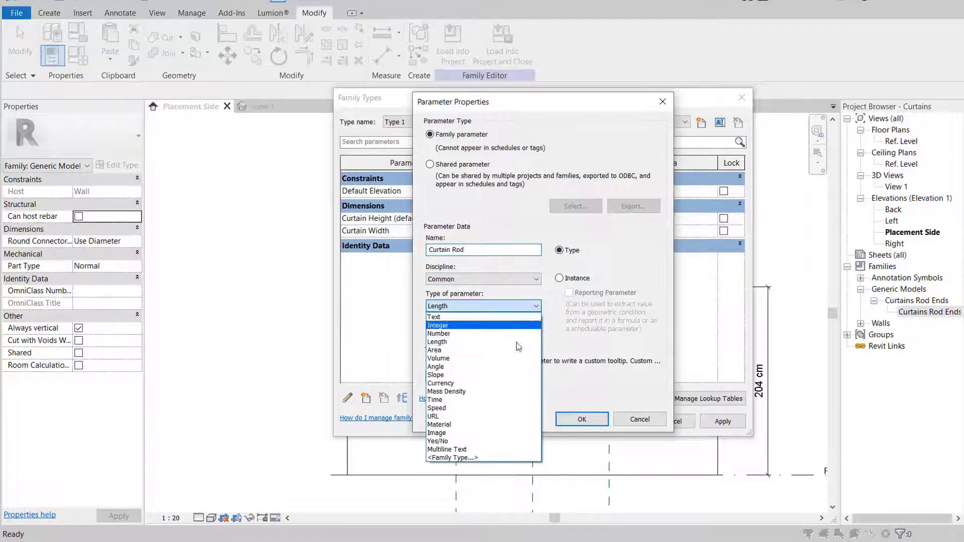
click(458, 426)
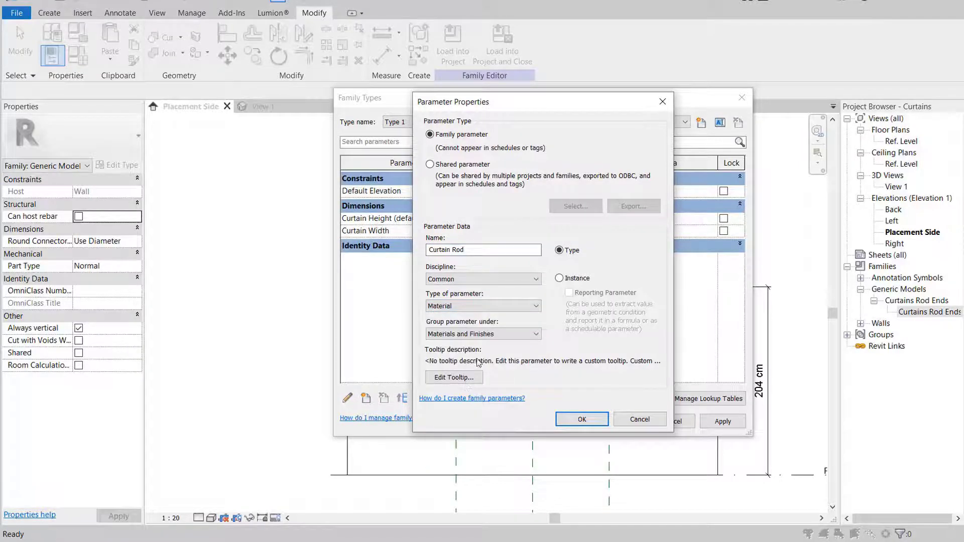
click(581, 420)
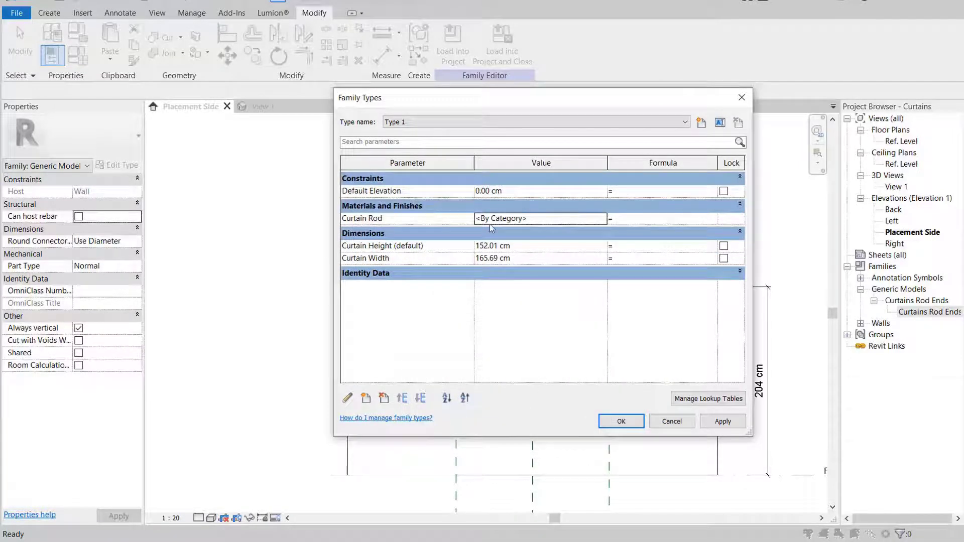
- Open the material selection for the Curtain Rod parameter and delete all existing materials from the document
click(599, 218)
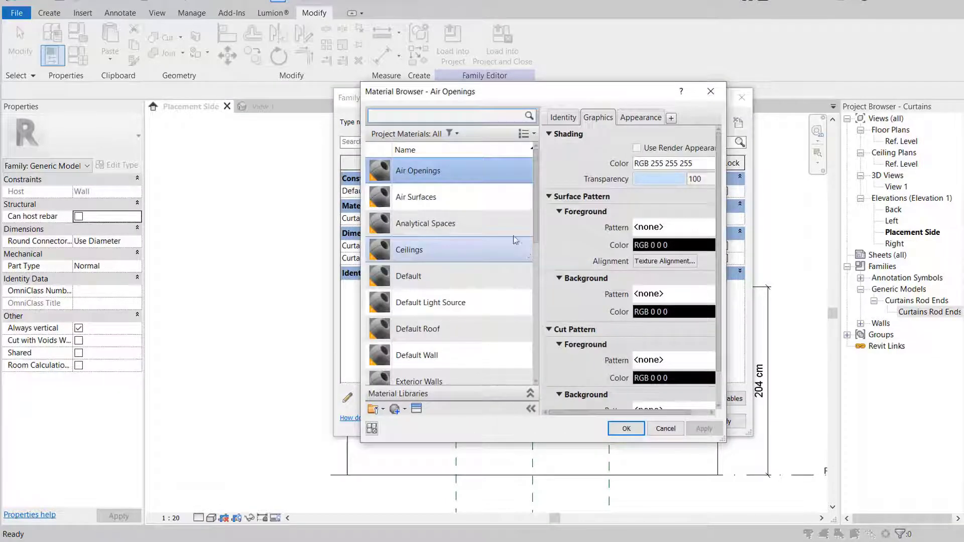
scroll(471, 173, down, 4)
click(470, 172)
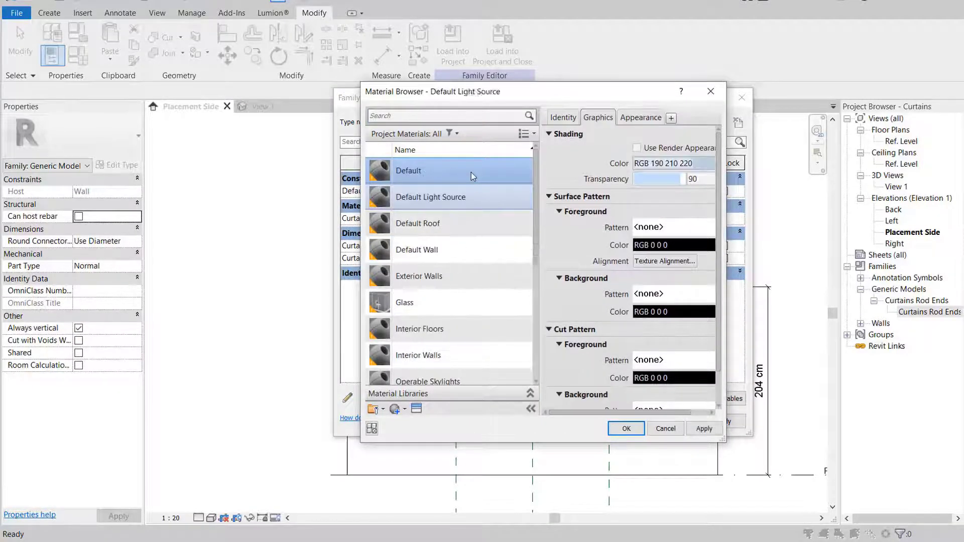
key(Delete)
key(Delete)
key(Delete)
key(Delete)
key(Delete)
key(Delete)
key(Delete)
key(Delete)
key(Delete)
key(Delete)
key(Delete)
key(Delete)
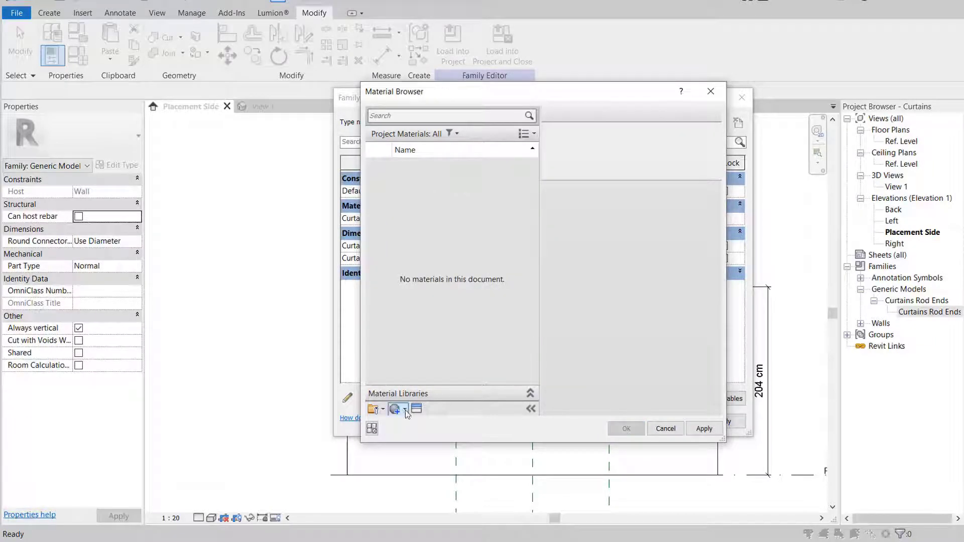
- Create a new material and rename it Curtain Rod
click(405, 410)
click(407, 426)
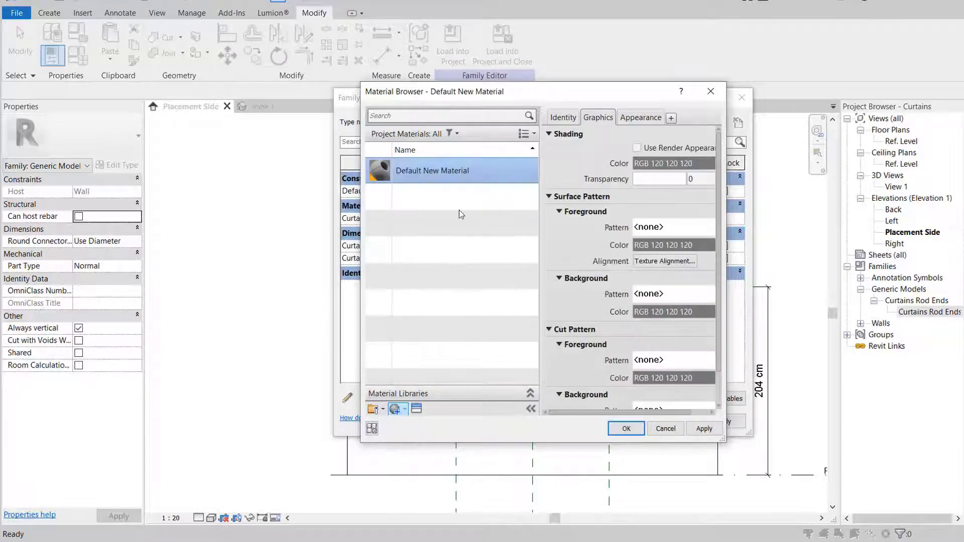
right_click(456, 173)
click(488, 204)
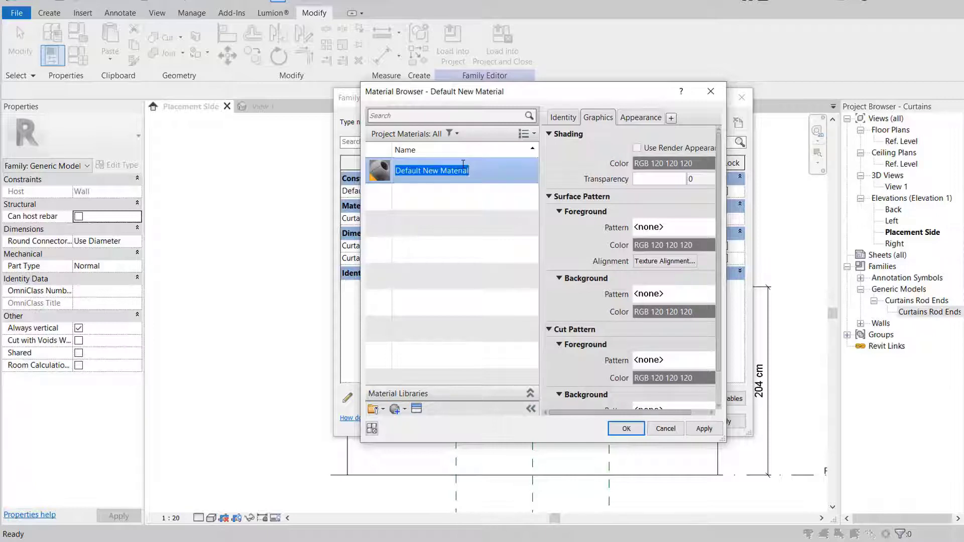
text(Curtain Rod)
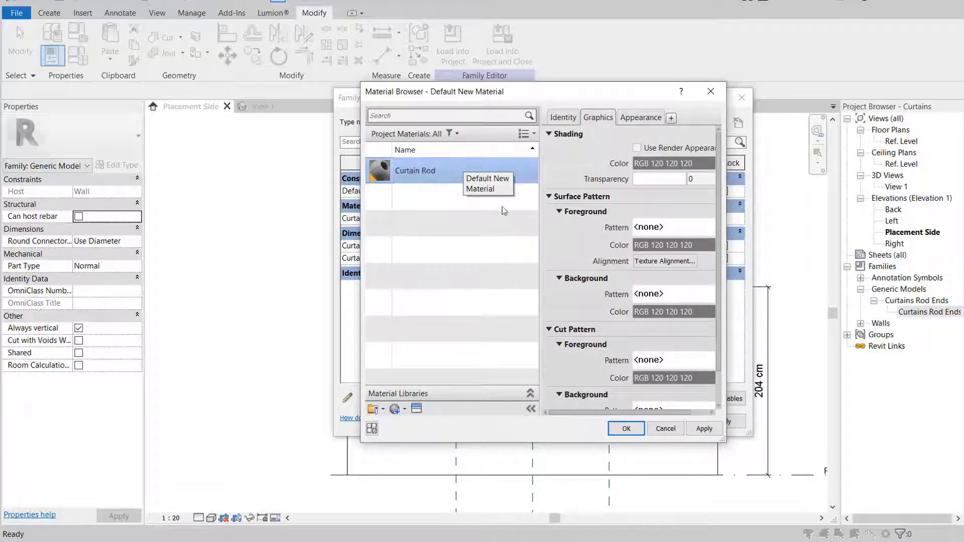
key(Return)
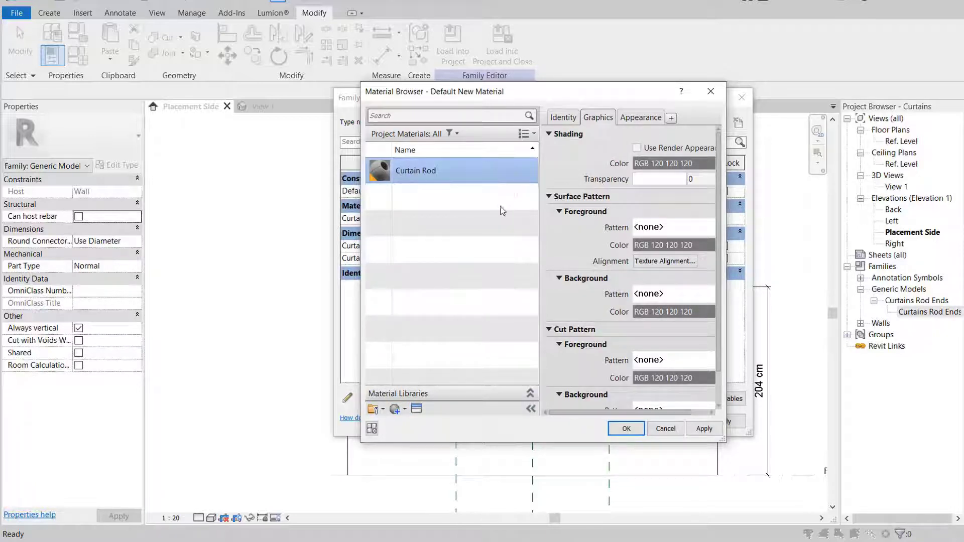
- Search the appearance assets for metal and replace the Curtain Rod material's appearance with Aluminum - Polished
click(646, 119)
click(696, 135)
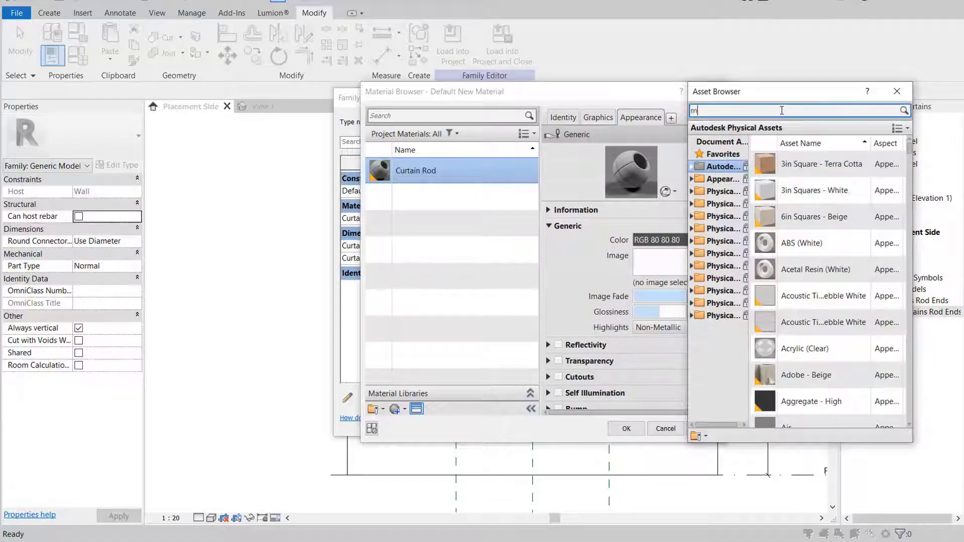
text(metal)
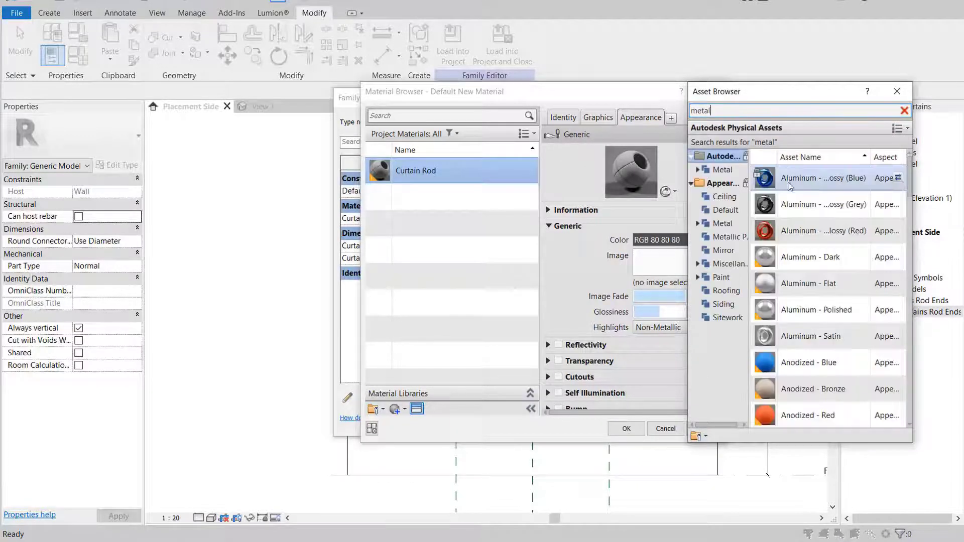
click(811, 309)
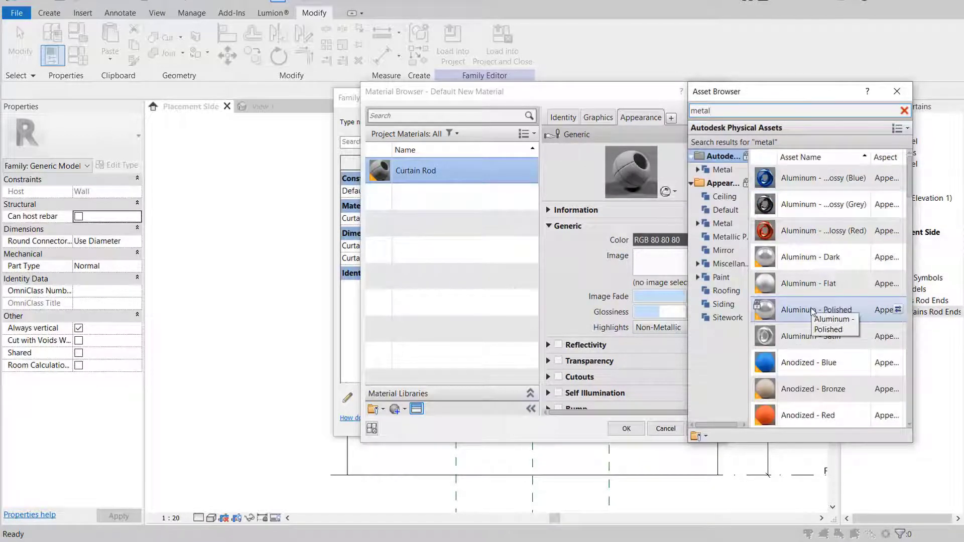
click(898, 310)
click(897, 90)
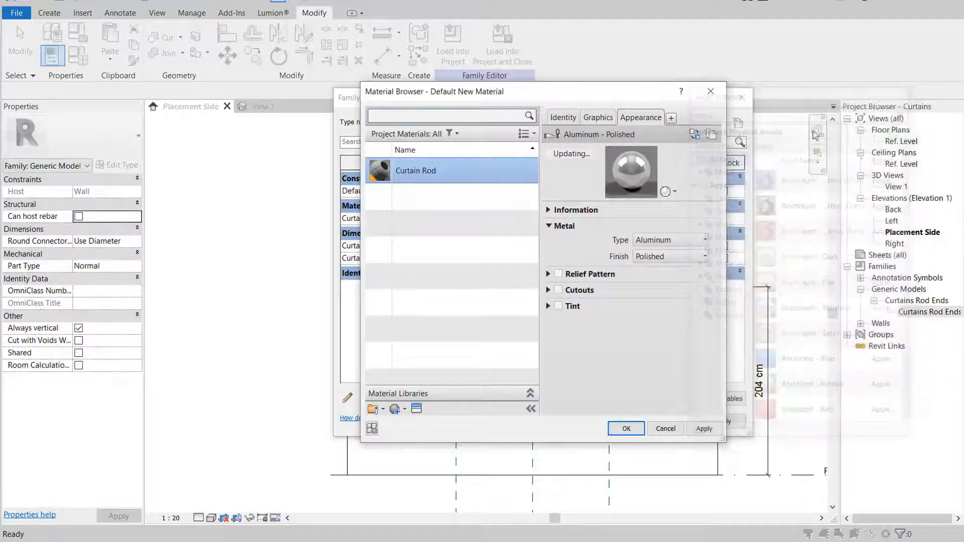
- Use the render appearance for the Curtain Rod material's shading and assign the material to the Curtain Rod parameter
click(600, 117)
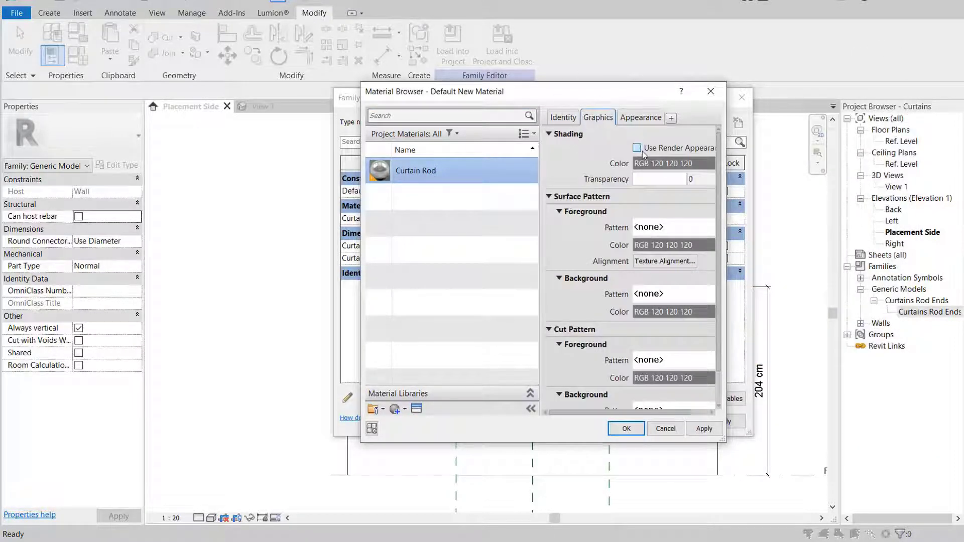
click(637, 148)
click(628, 430)
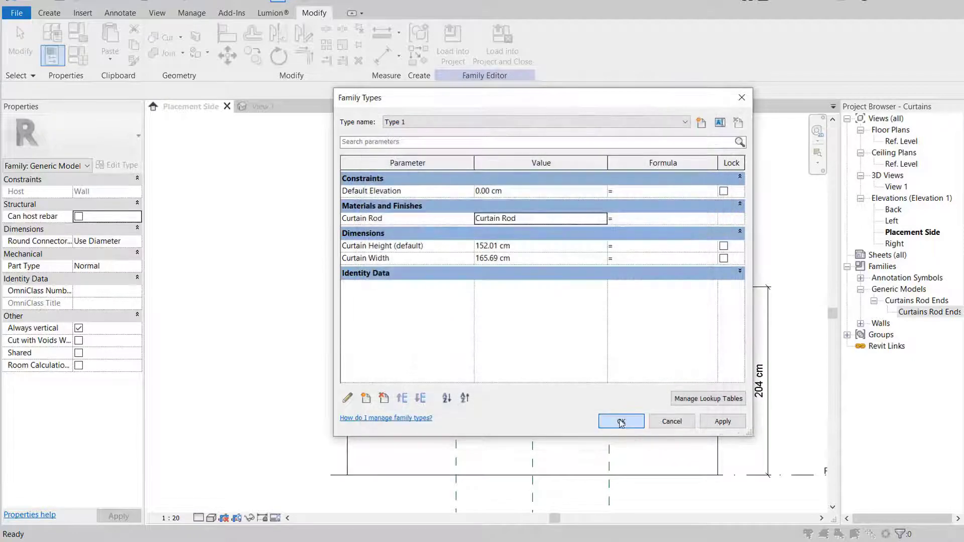
click(620, 423)
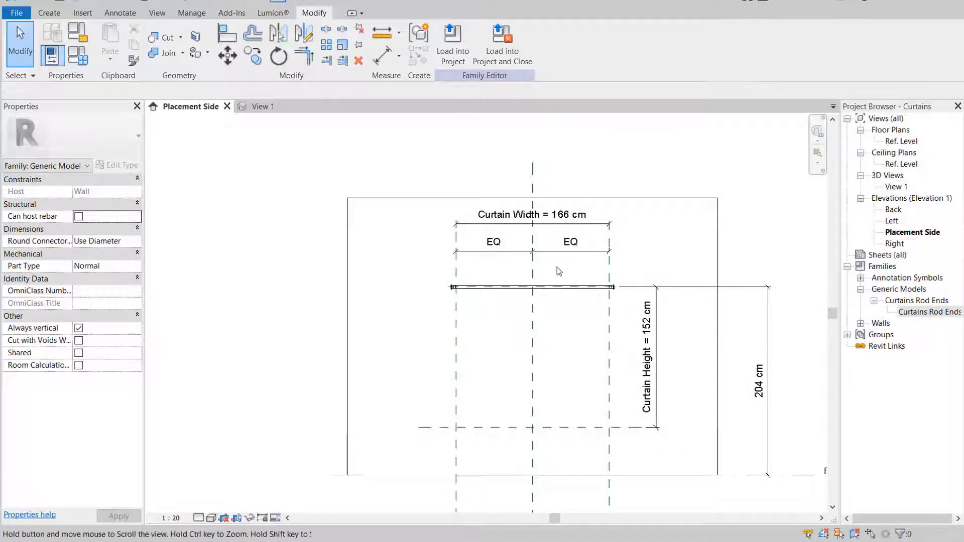
- Associate the revolved rod's Material property with the Curtain Rod family parameter
scroll(502, 294, up, 2)
click(481, 297)
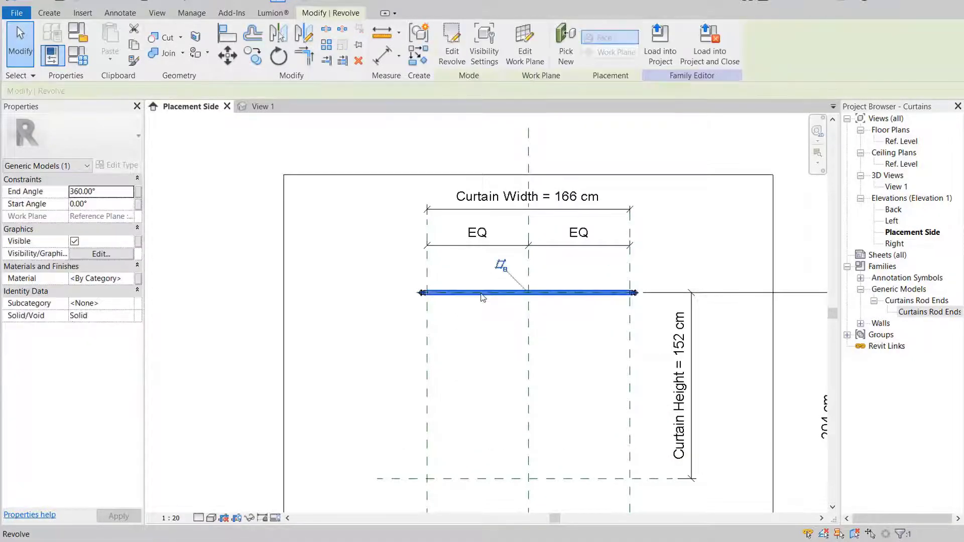
click(139, 279)
click(404, 231)
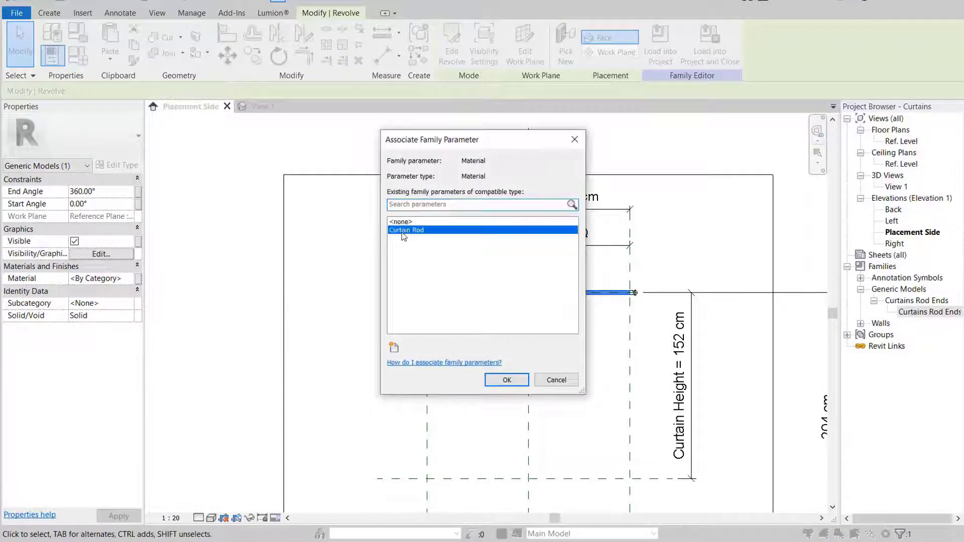
click(506, 380)
click(542, 344)
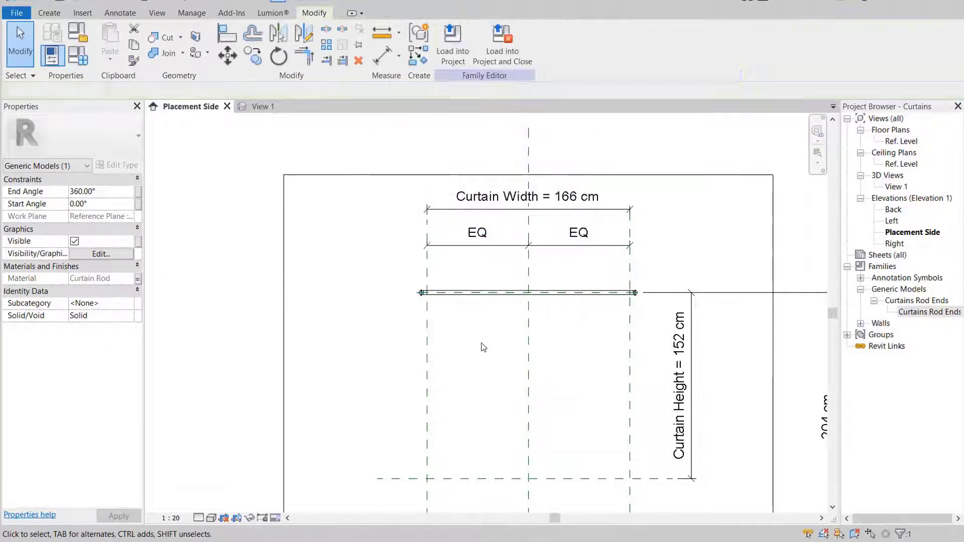
- Open the Curtains Rod Ends family for editing from the rod end at the right width reference plane
scroll(637, 299, up, 3)
click(635, 300)
click(639, 302)
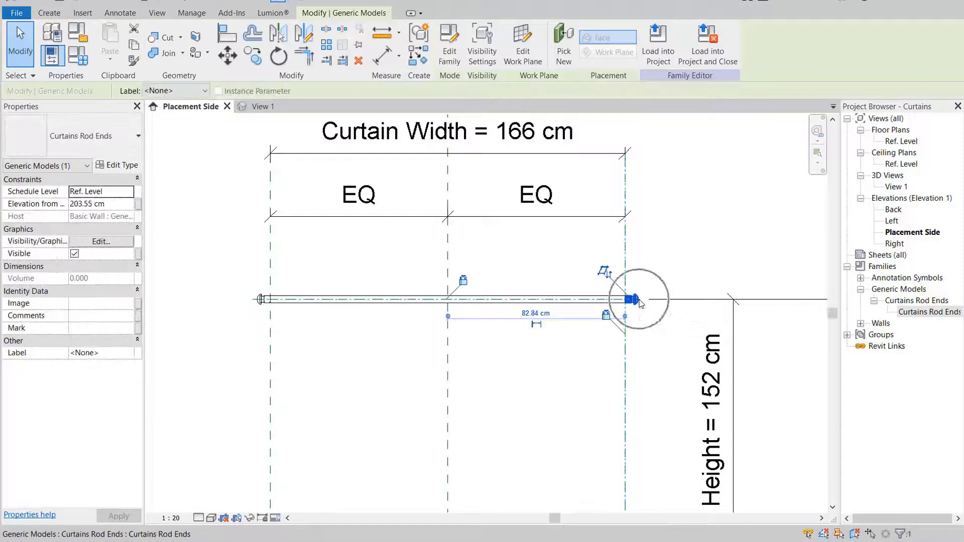
click(449, 48)
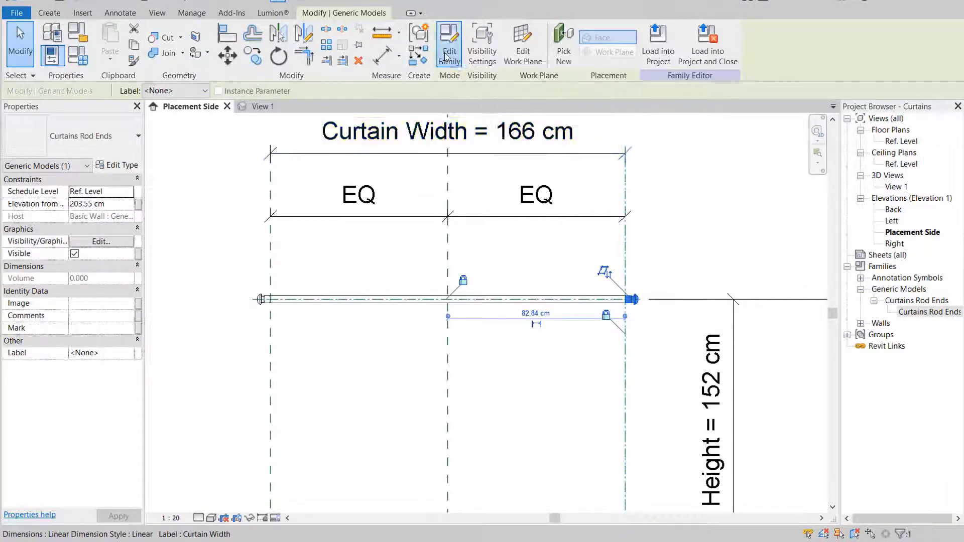
click(498, 246)
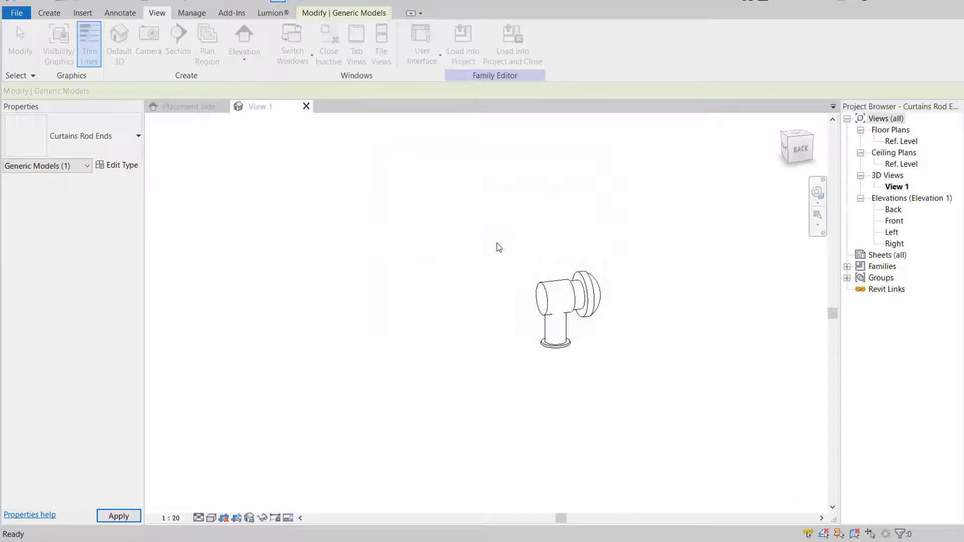
key(Escape)
- Add a Material type parameter named Curtain Rod to the Curtains Rod Ends family types
click(85, 54)
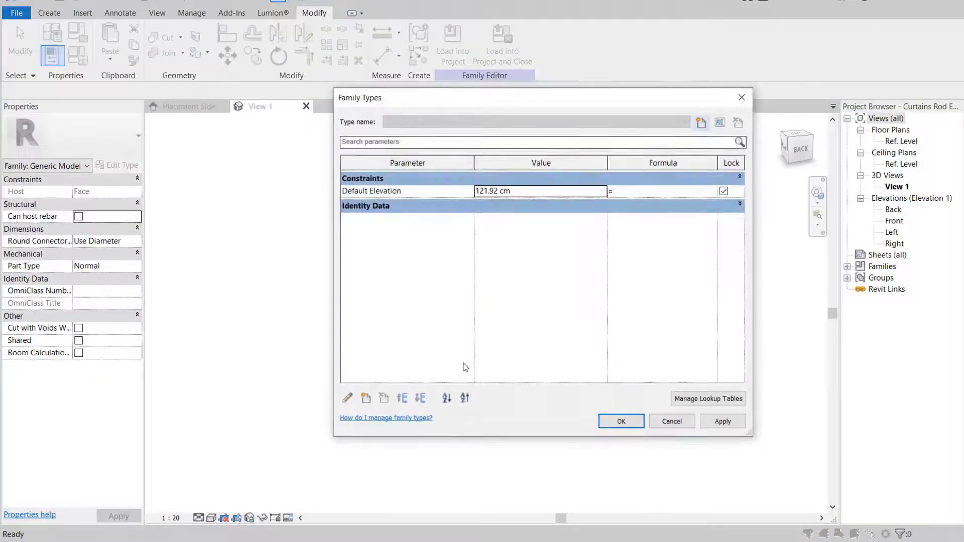
click(366, 397)
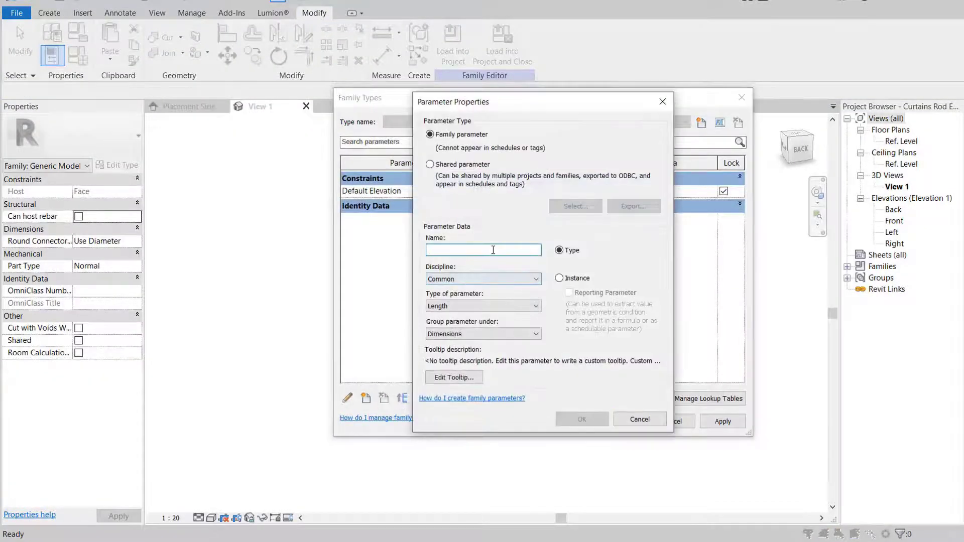
text(Curtain)
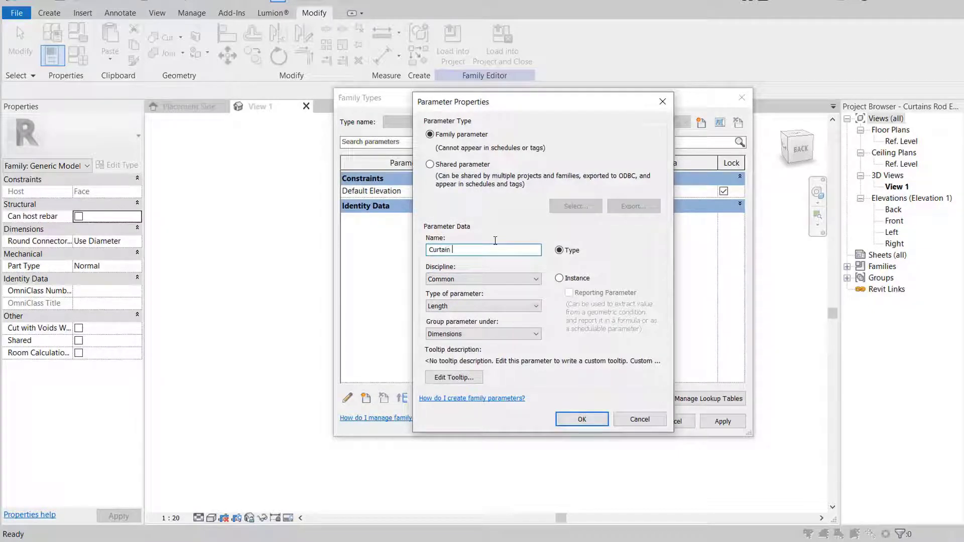
text( Rod)
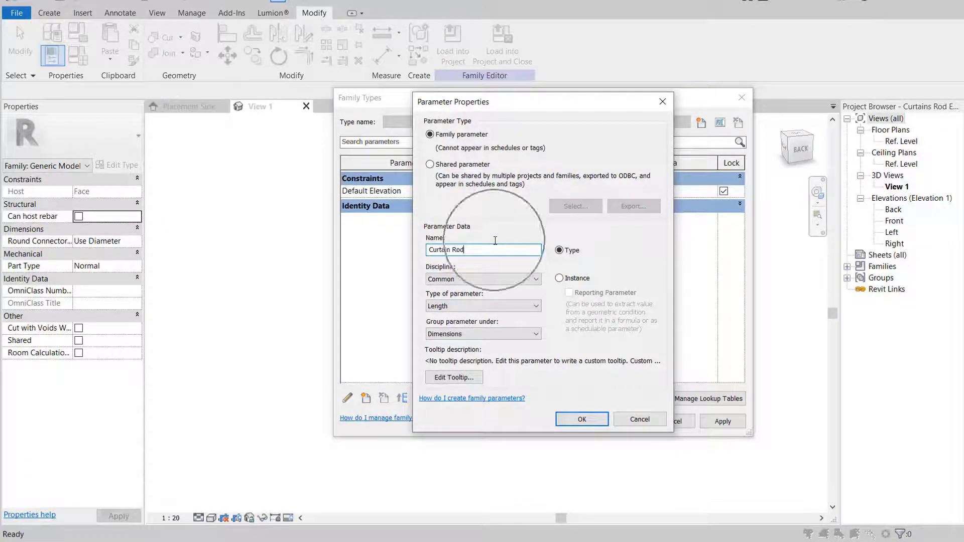
click(502, 306)
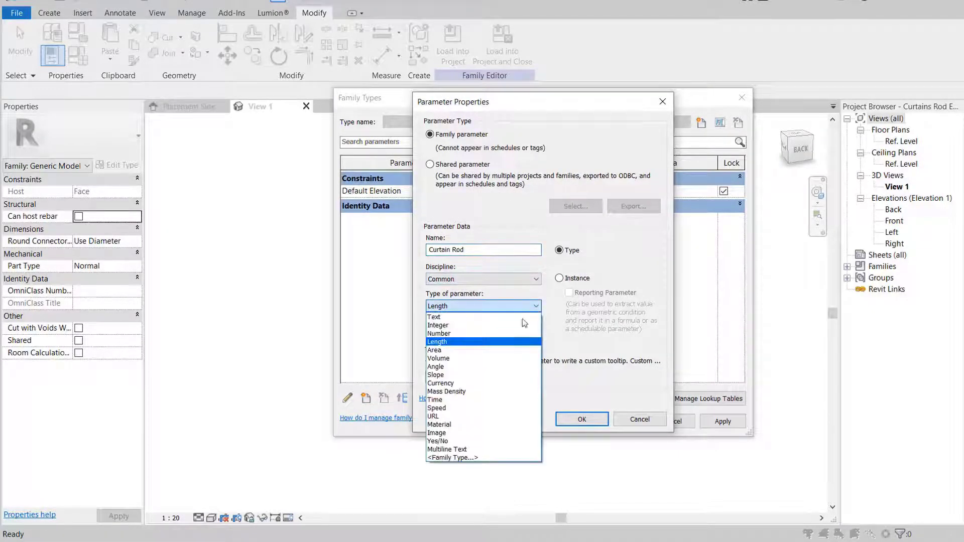
click(464, 424)
click(582, 419)
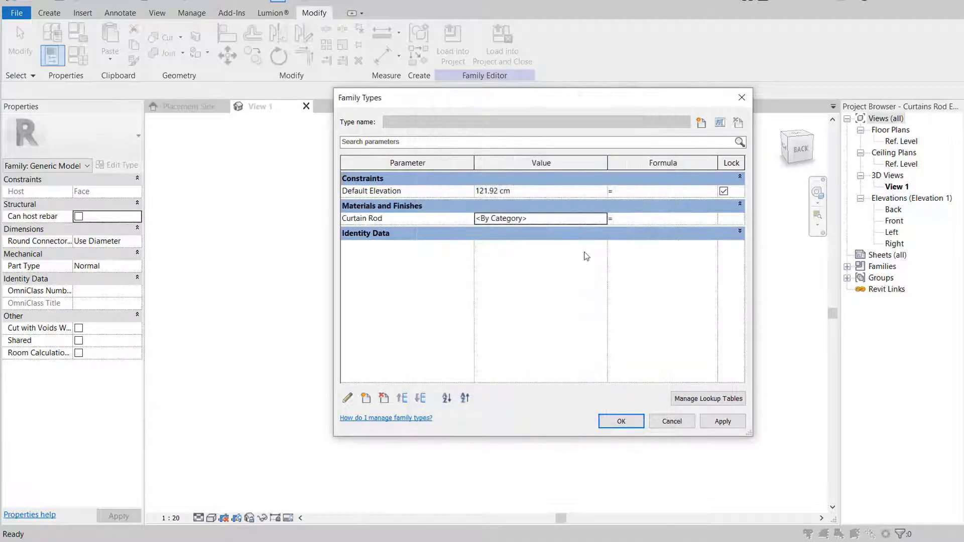
click(631, 423)
- Associate the Material of both rod-end solids with the Curtain Rod parameter and reload the family into the Curtains family
drag(505, 239, 632, 372)
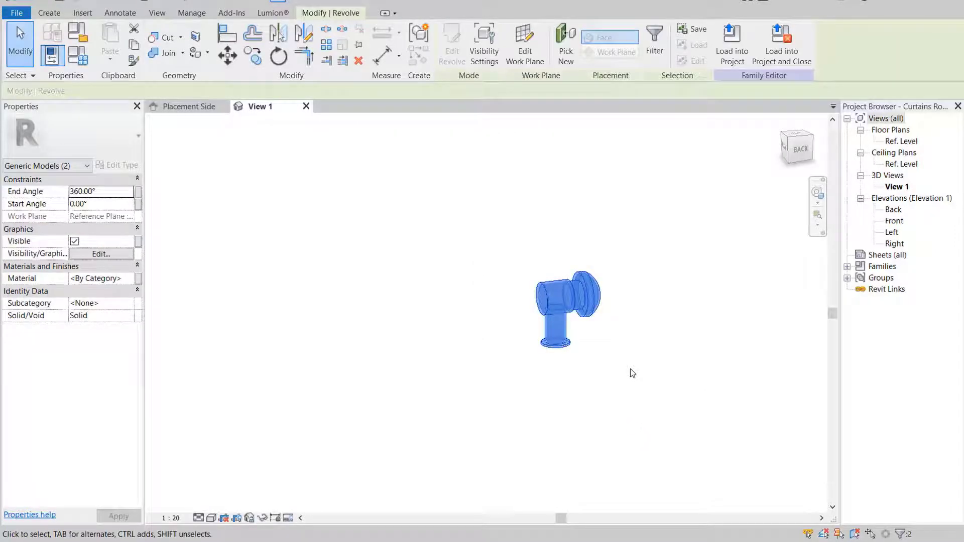
click(138, 281)
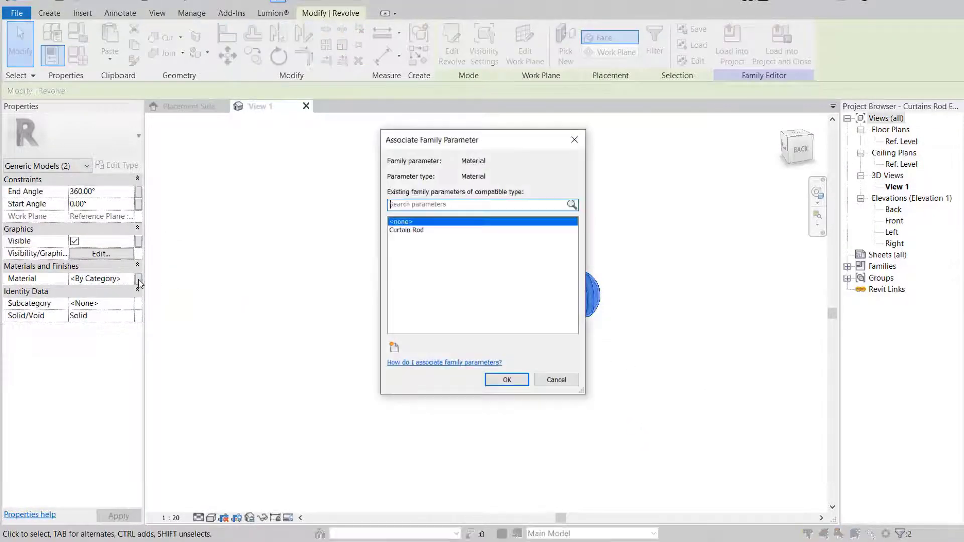
click(408, 231)
click(506, 380)
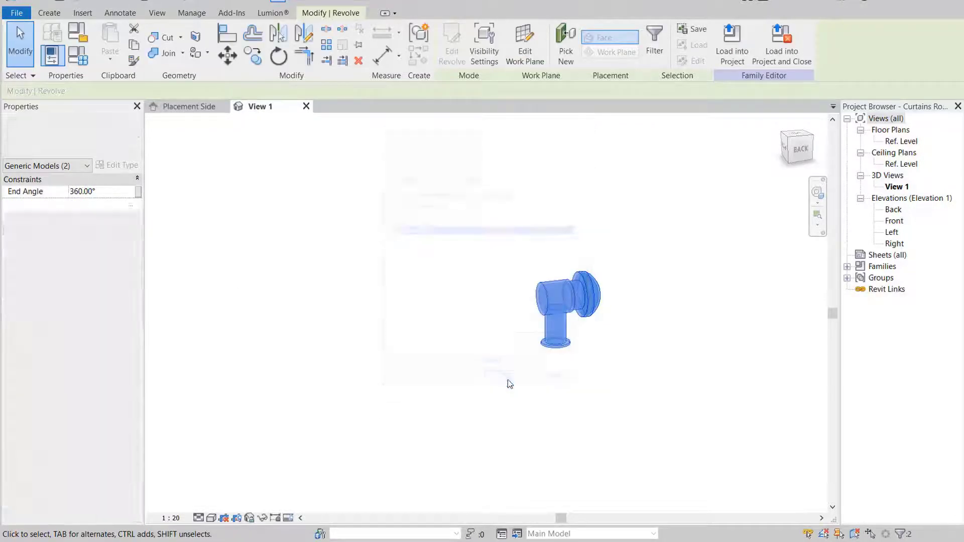
click(508, 383)
click(454, 54)
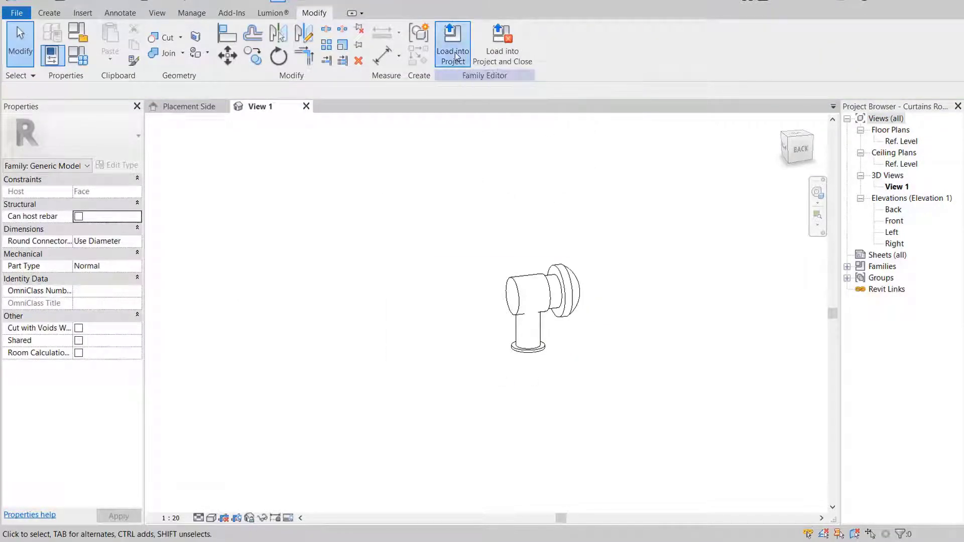
click(486, 240)
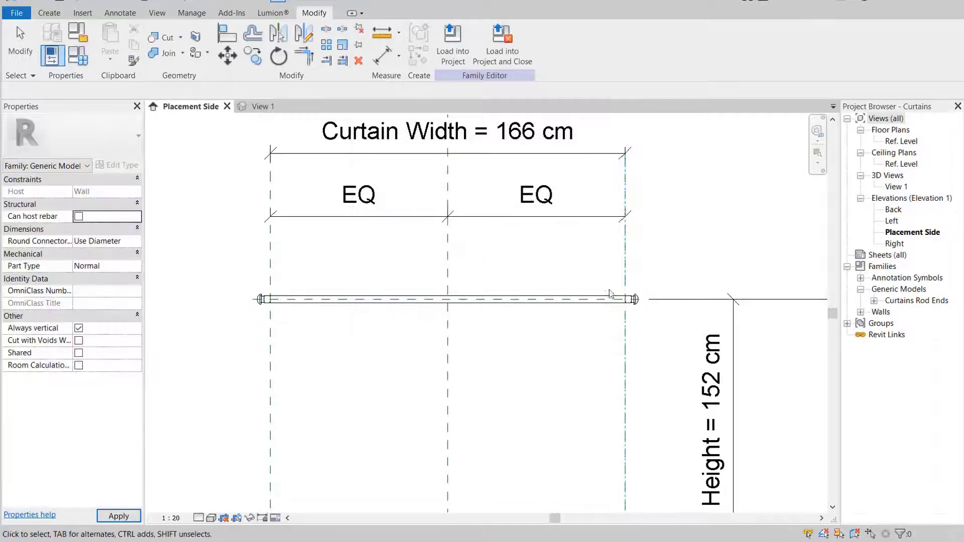
- Associate the Curtain Rod type parameter of the Curtains Rod Ends component with the Curtains family's Curtain Rod parameter
click(634, 300)
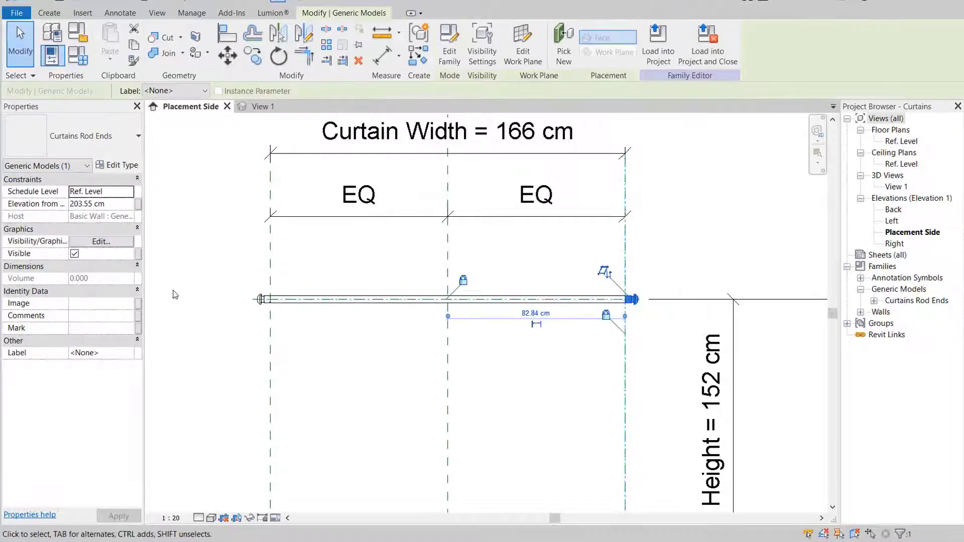
click(118, 166)
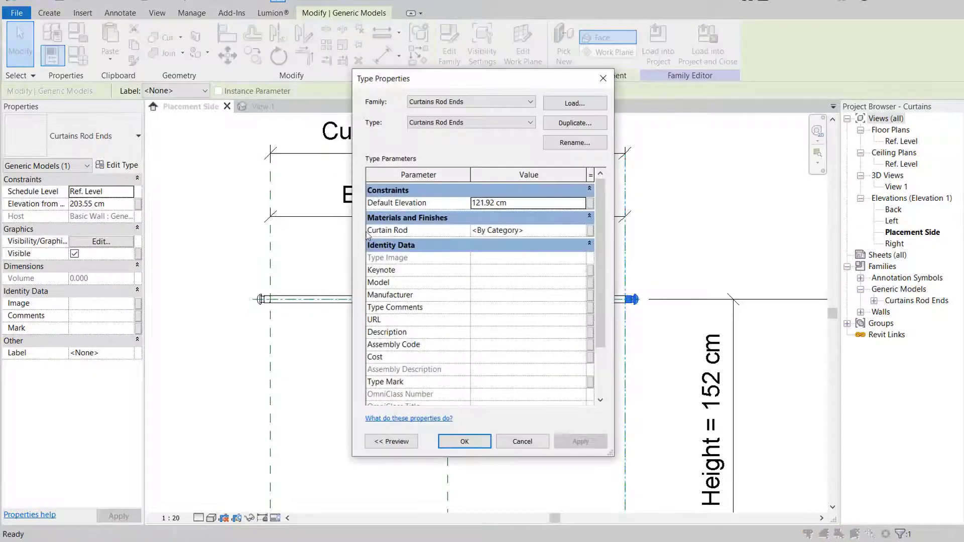
click(590, 231)
click(405, 231)
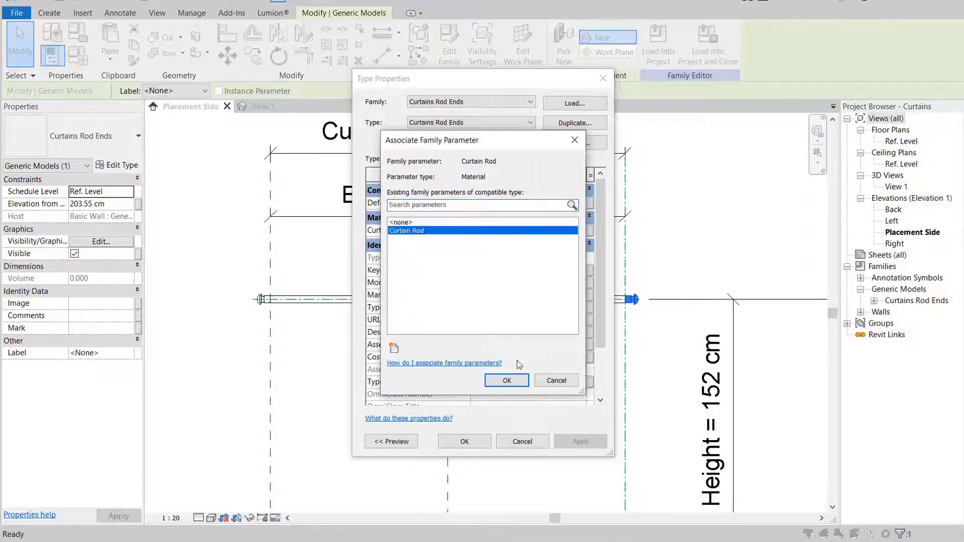
click(506, 381)
click(463, 442)
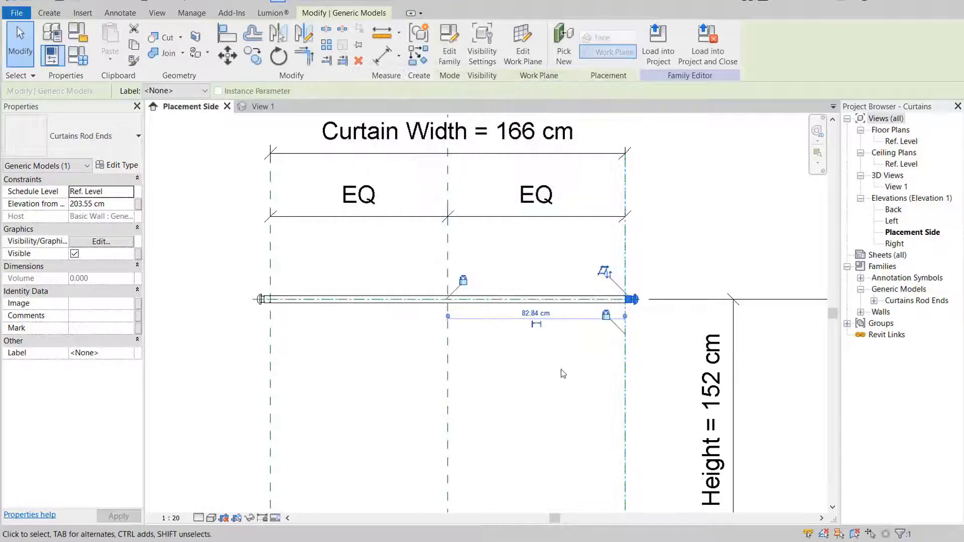
- Open the 3D view View 1 of the Curtains family and set its visual style to Realistic
click(622, 319)
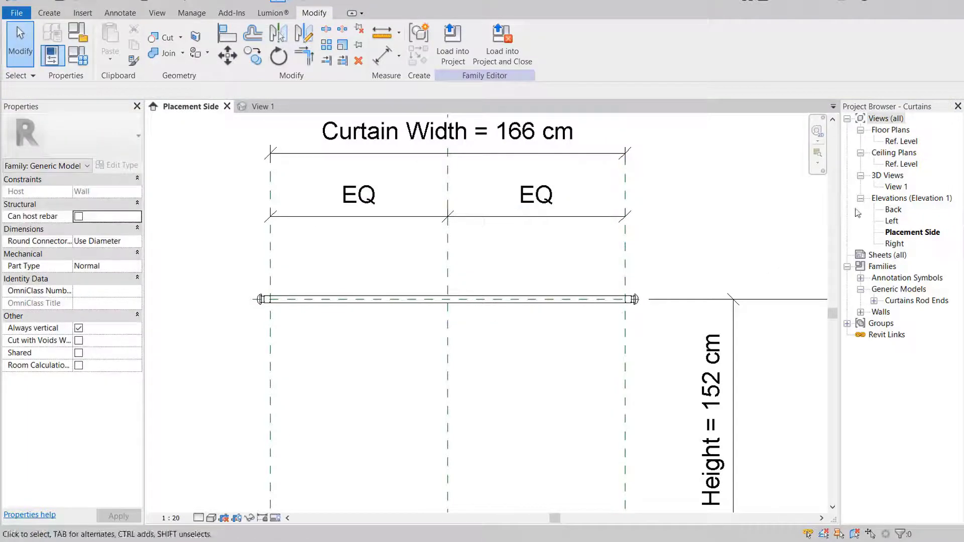
double_click(894, 187)
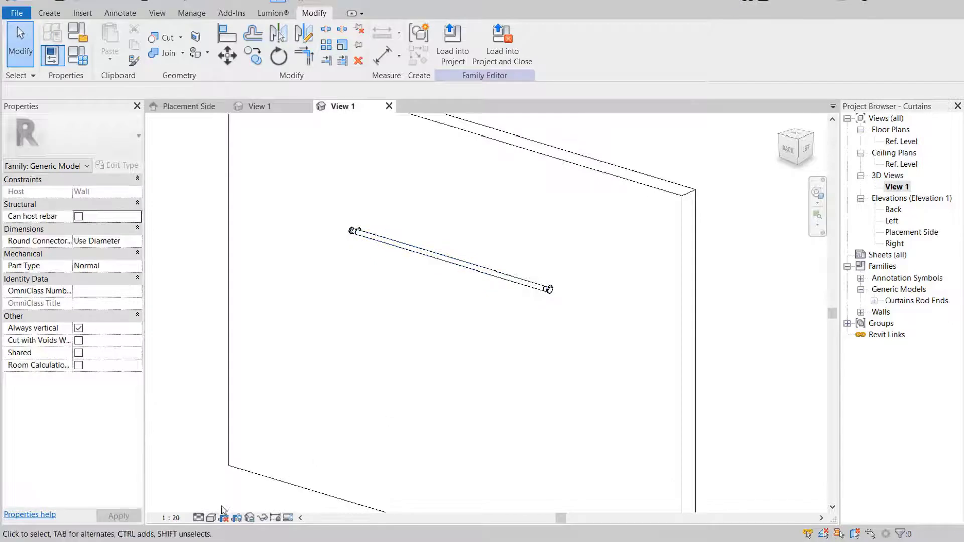
click(211, 517)
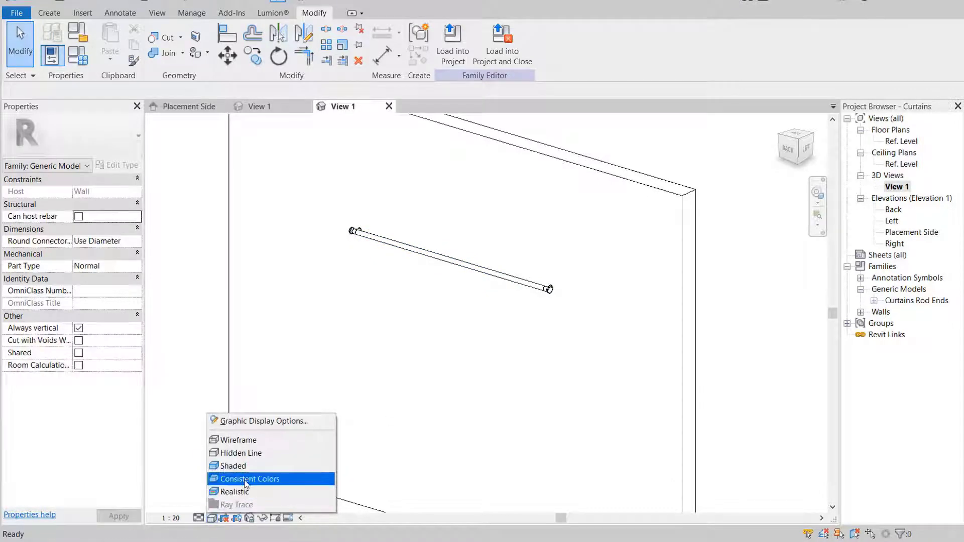
click(245, 481)
scroll(572, 301, up, 3)
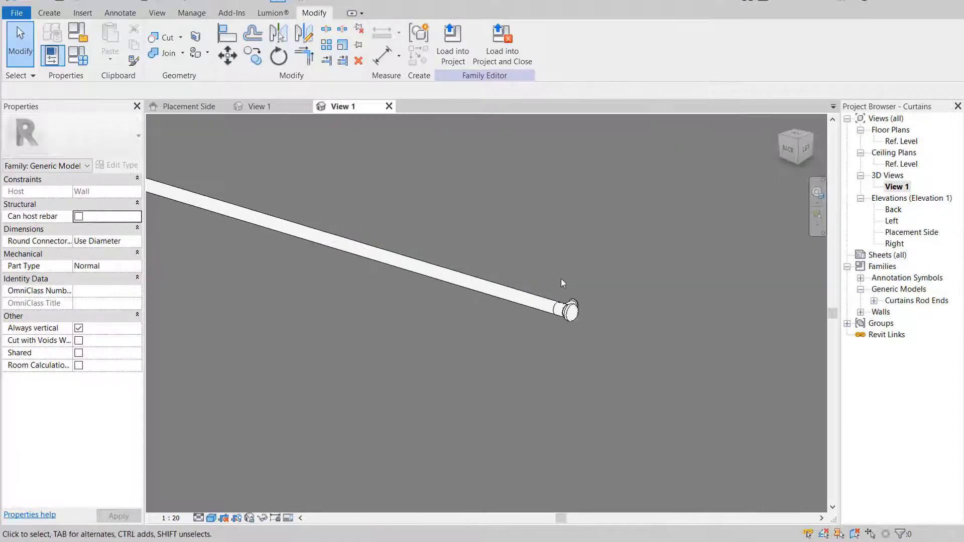
click(211, 518)
click(253, 494)
scroll(560, 321, down, 1)
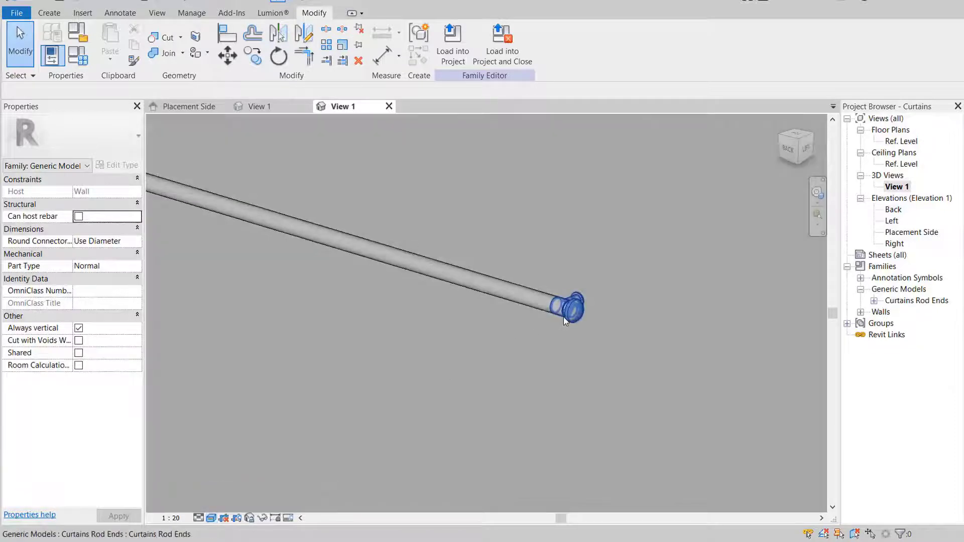
scroll(524, 317, down, 1)
scroll(525, 317, down, 2)
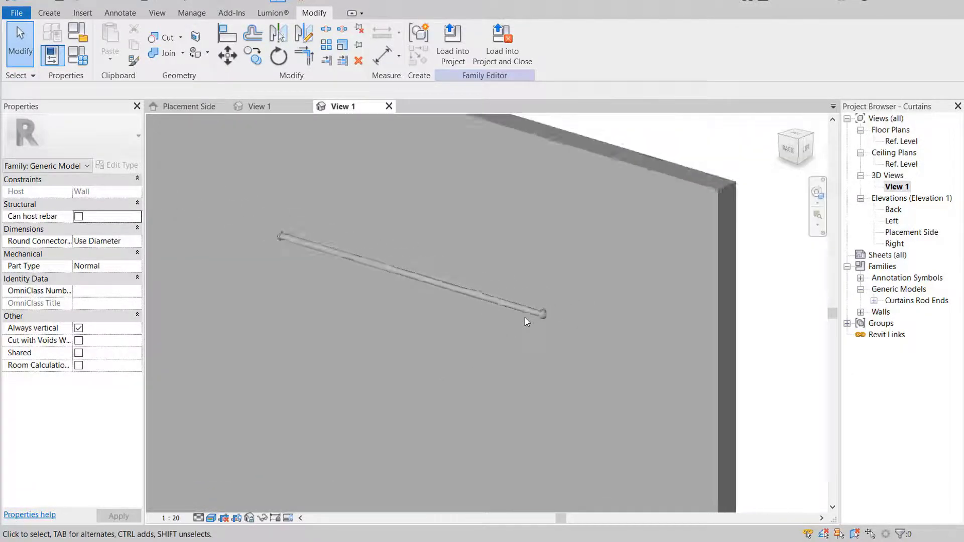
- Replace the appearance of the material assigned to the Curtain Rod parameter with the Anodized - Blue asset in the family types
click(83, 63)
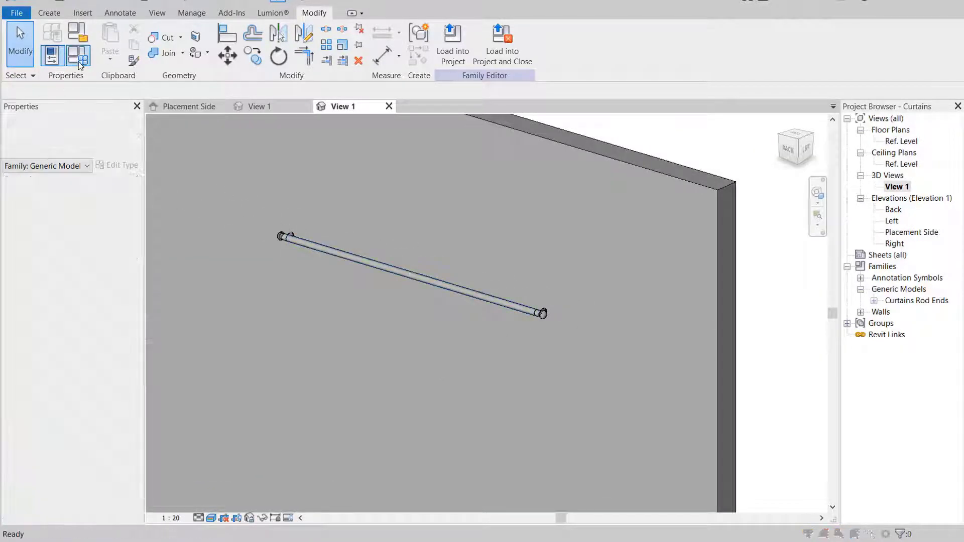
click(594, 218)
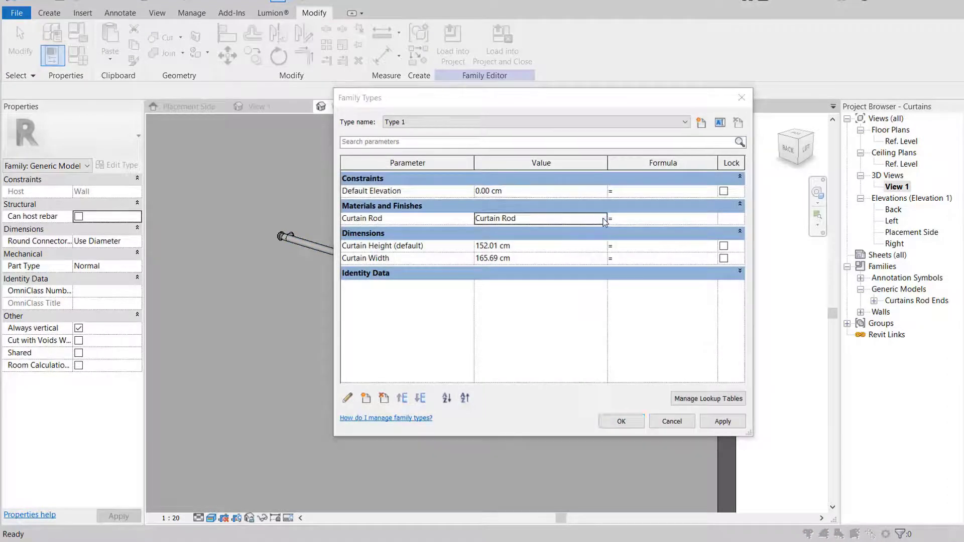
click(603, 218)
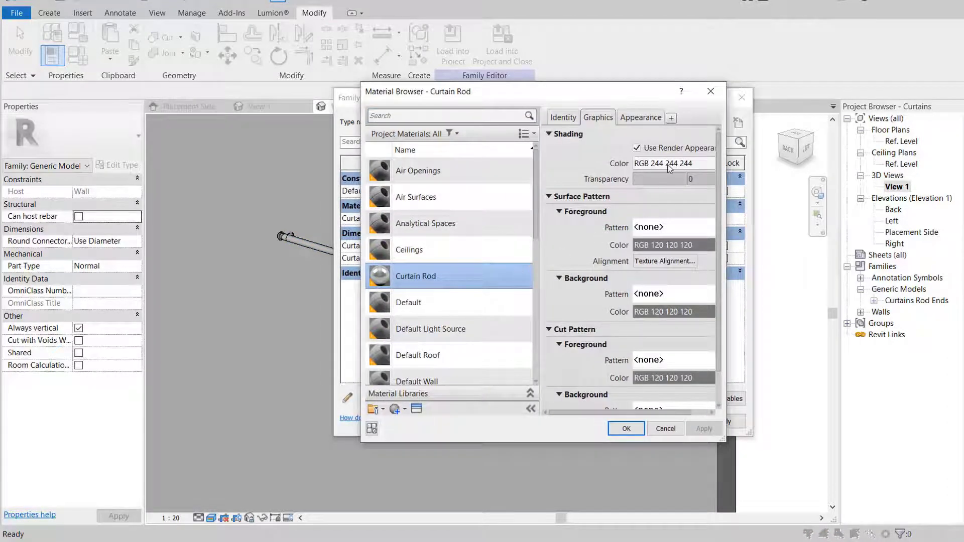
click(636, 118)
click(695, 135)
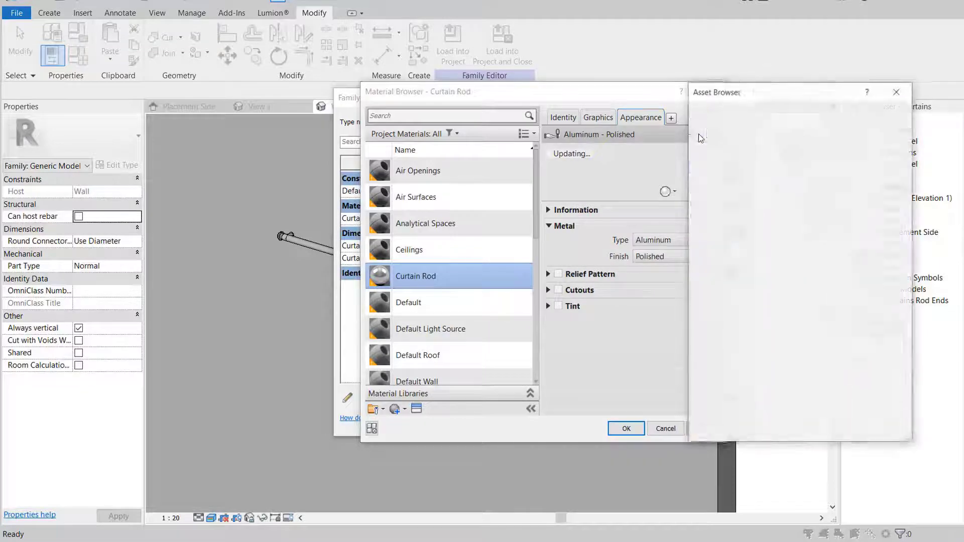
scroll(800, 262, down, 5)
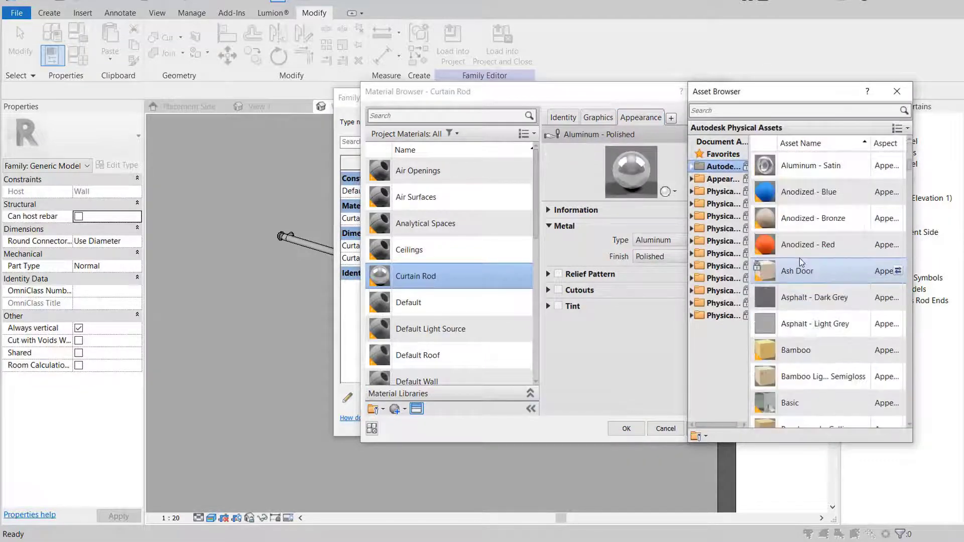
click(898, 193)
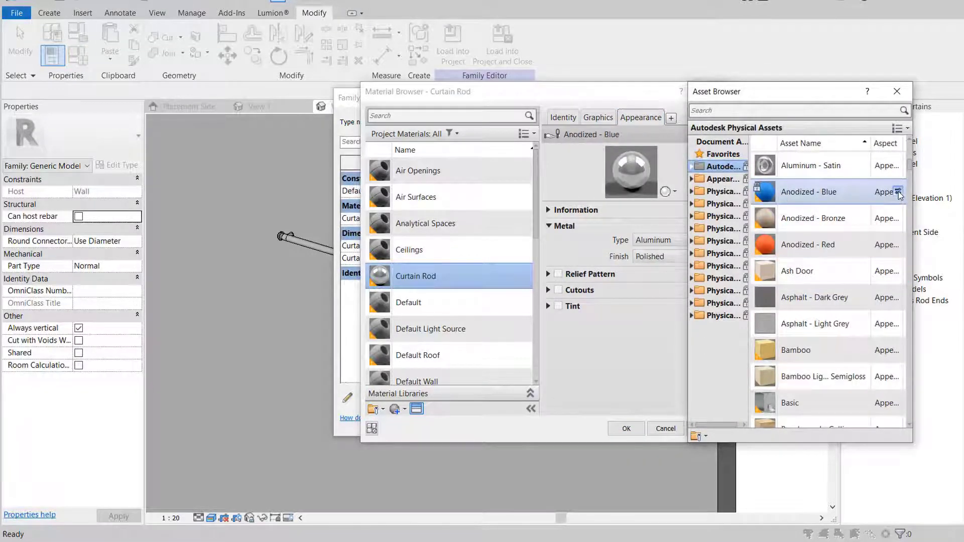
click(896, 92)
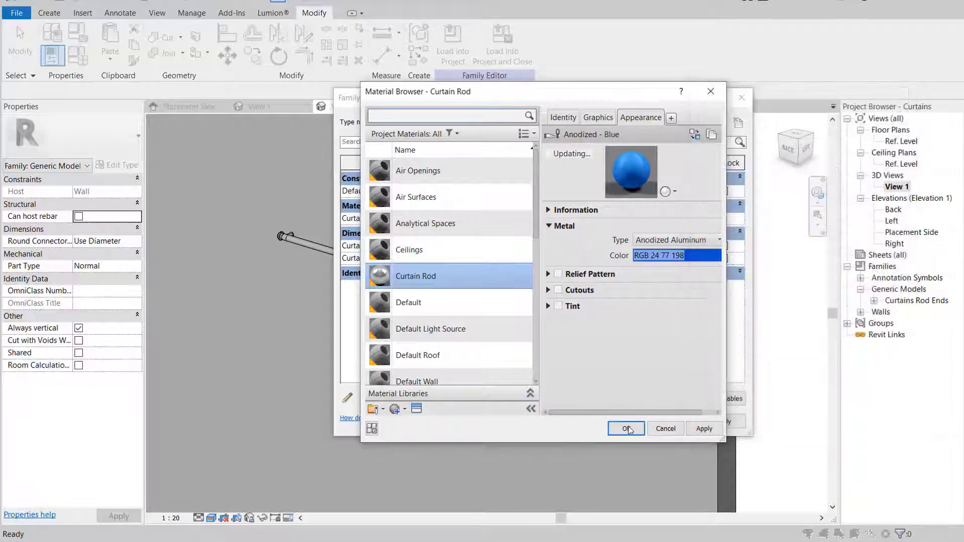
click(626, 428)
click(621, 424)
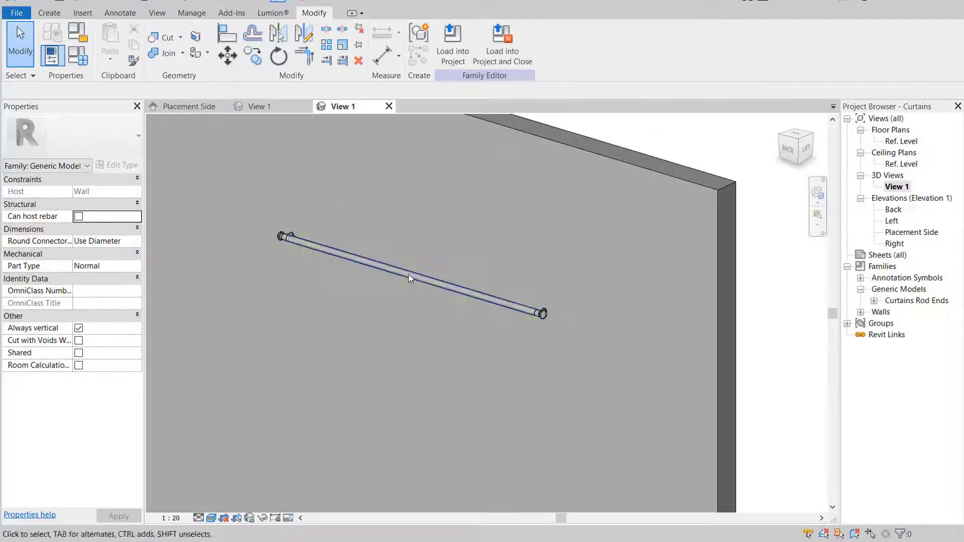
- Inspect the rod end beside the rod in 3D, then open the Front elevation of the Curtains Rod Ends family
middle_drag(416, 317, 462, 322)
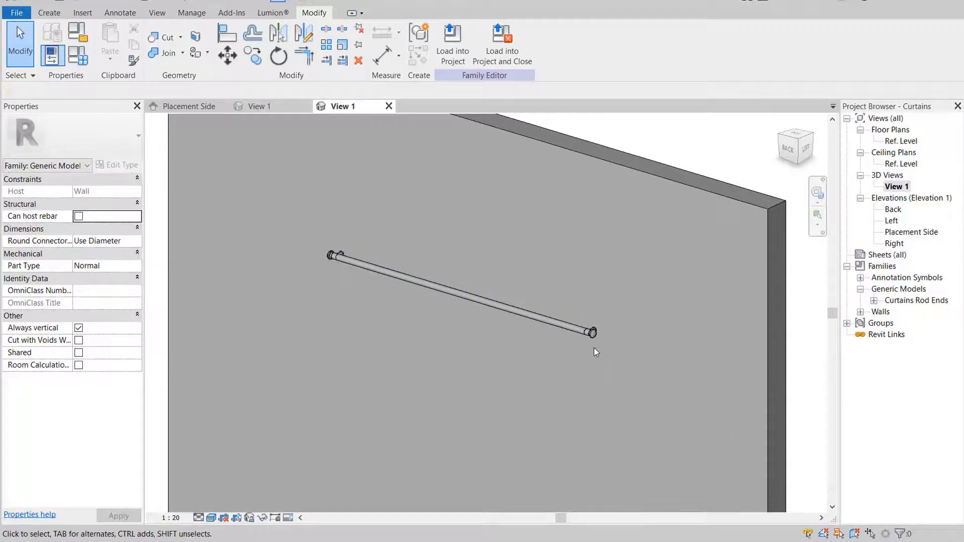
scroll(595, 348, up, 5)
scroll(581, 333, up, 2)
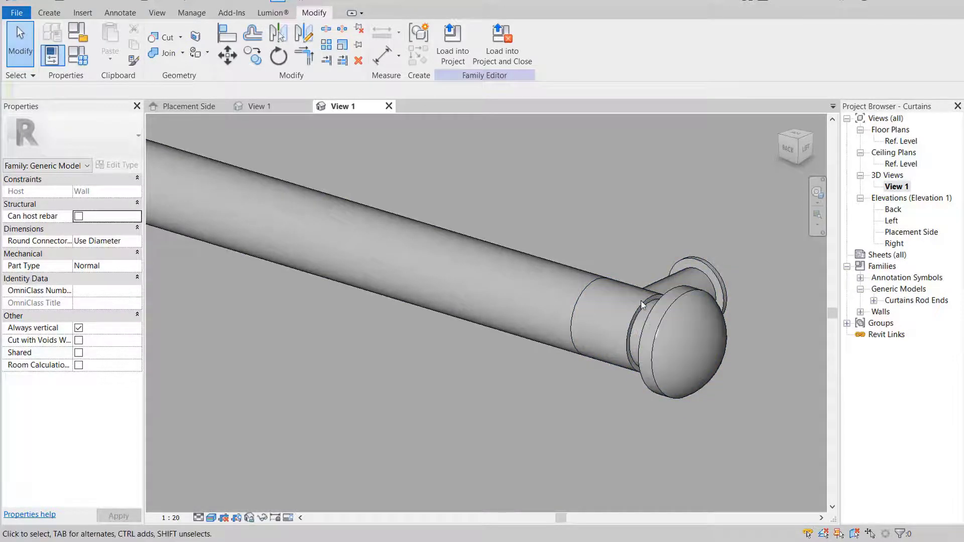
click(632, 327)
shift+middle_drag(631, 328, 661, 318)
click(450, 48)
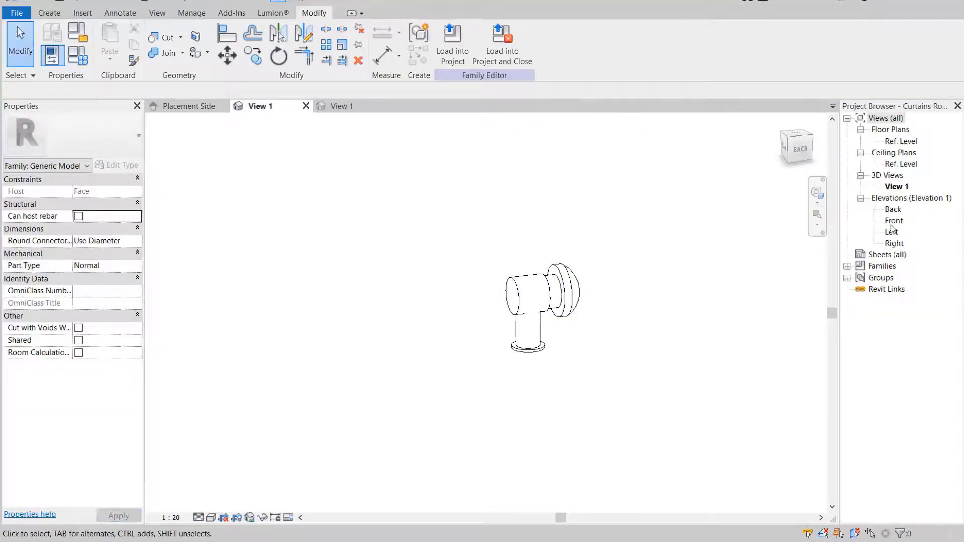
click(892, 224)
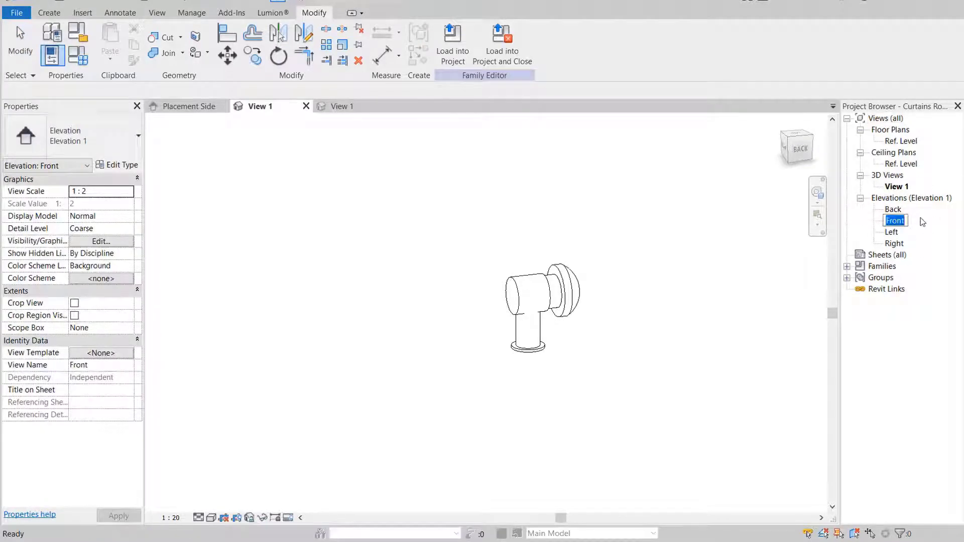
double_click(904, 225)
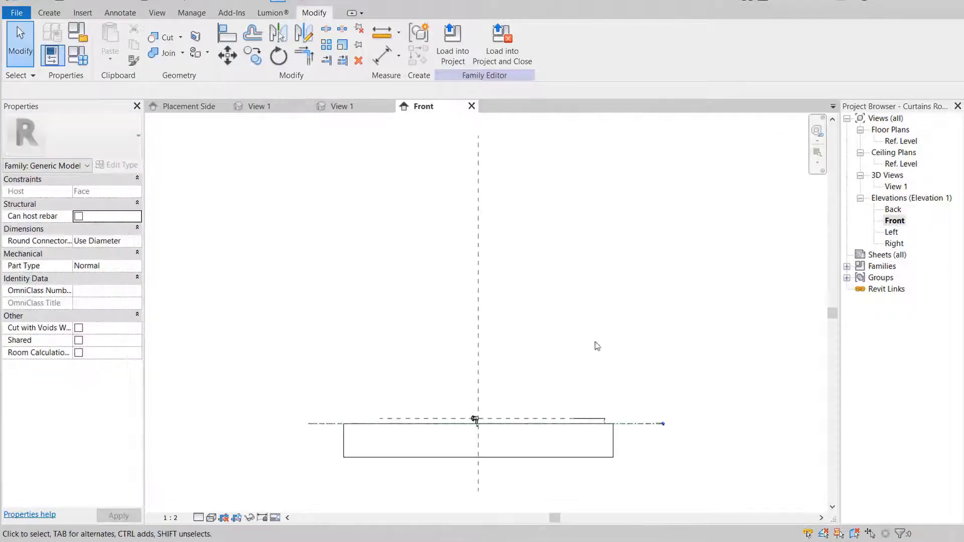
- Edit the rod end's revolve profile by moving the neck and sleeve lines outward from the axis by one wall thickness, and finish the sketch
scroll(507, 434, up, 5)
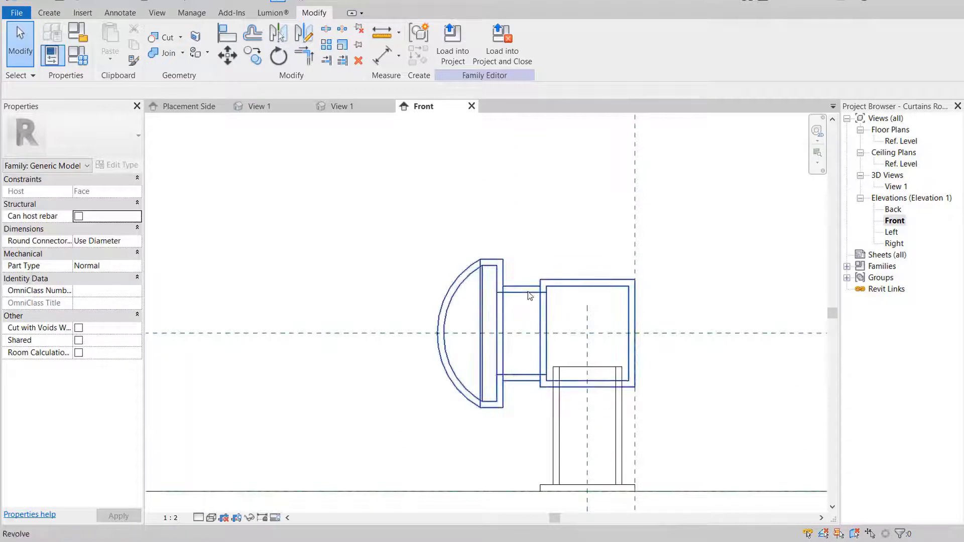
click(528, 295)
click(452, 50)
scroll(552, 291, up, 3)
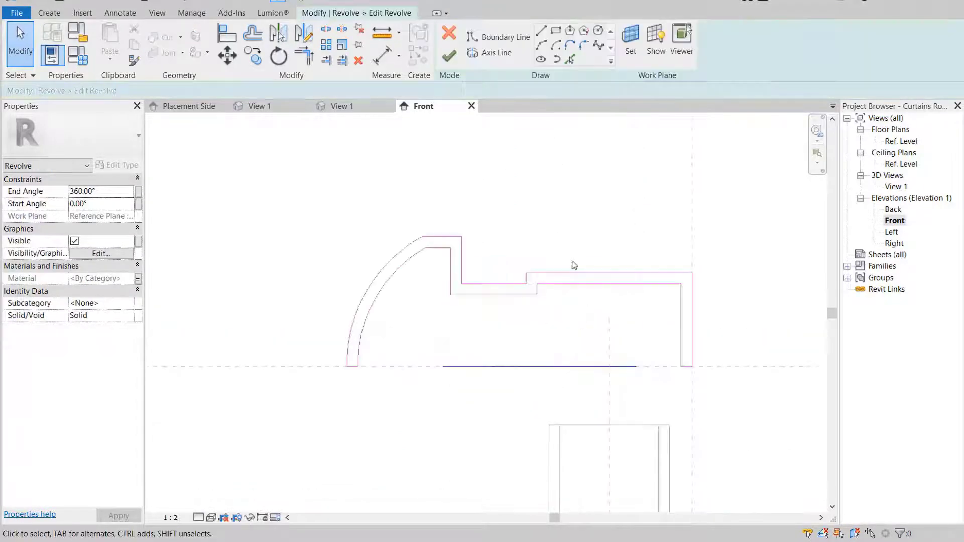
drag(512, 302, 512, 302)
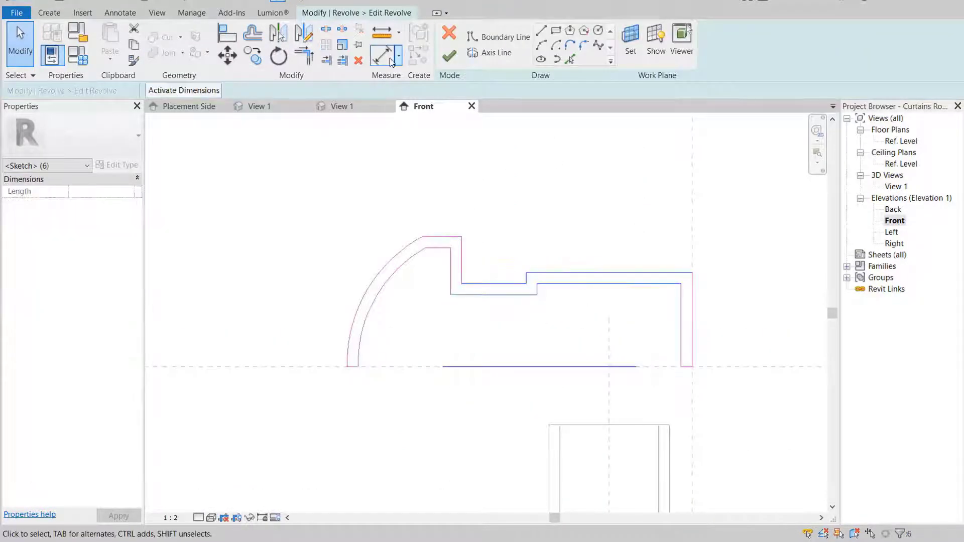
click(227, 55)
scroll(538, 283, up, 3)
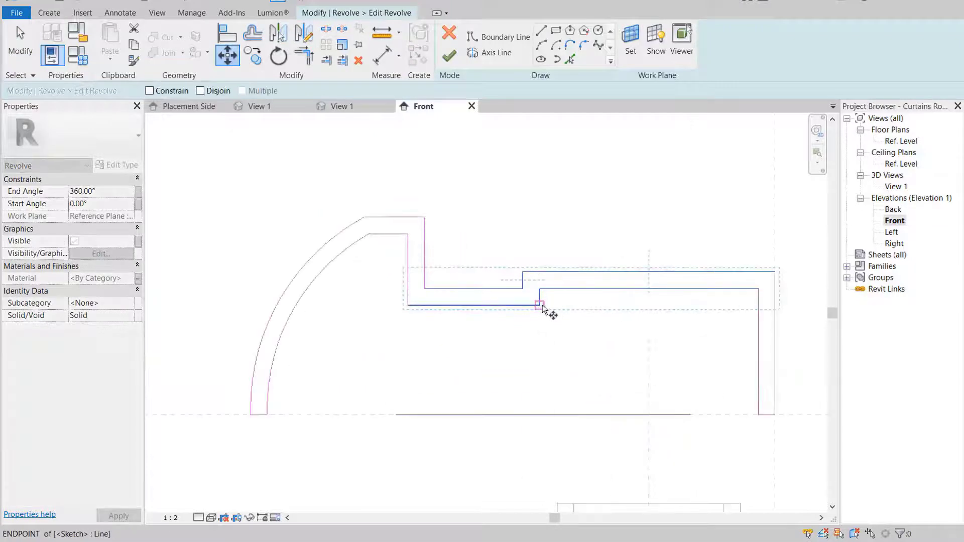
click(540, 305)
click(539, 288)
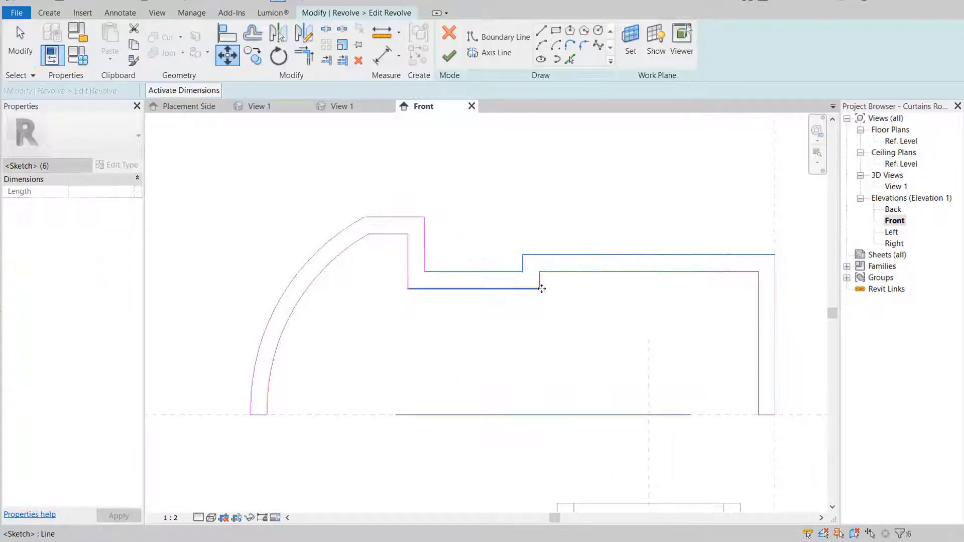
click(579, 202)
click(449, 55)
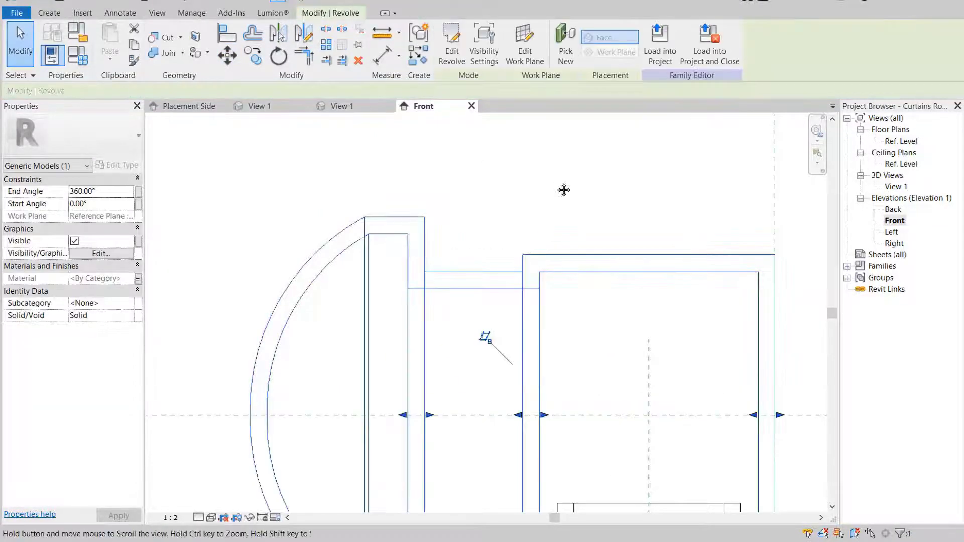
click(458, 191)
scroll(490, 189, down, 1)
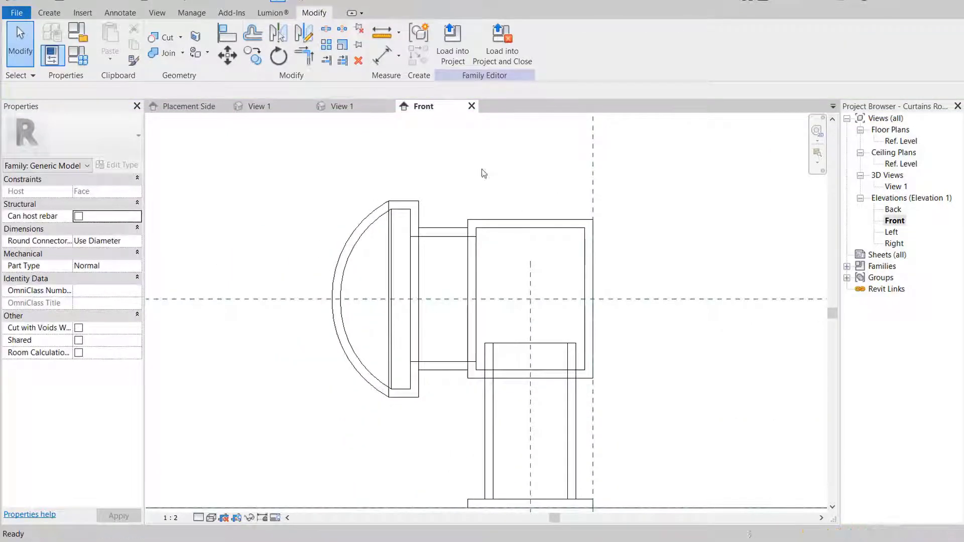
- Reload the Curtains Rod Ends family into the Curtains family, overwriting the existing version, and check the rod ends in 3D
click(453, 56)
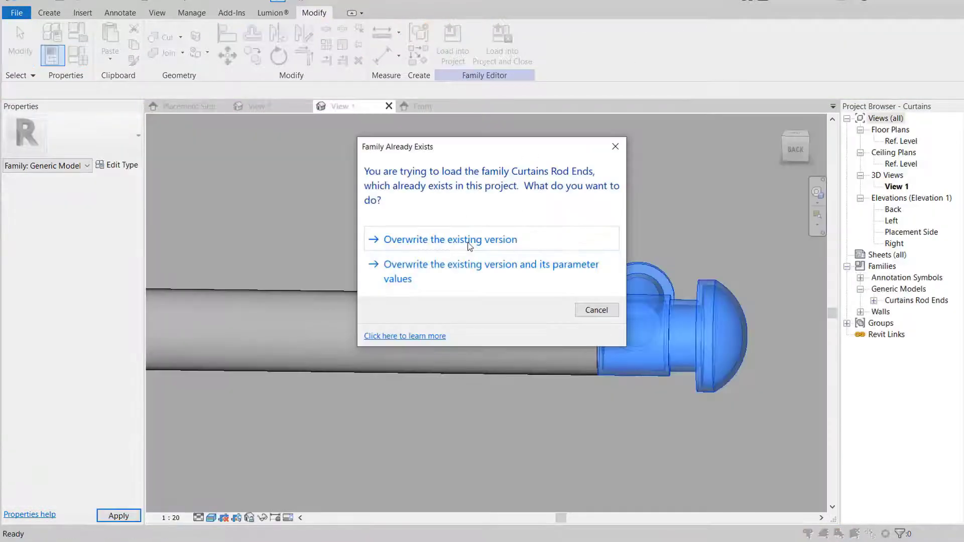
click(469, 245)
click(668, 336)
shift+middle_drag(667, 336, 680, 316)
click(704, 357)
scroll(635, 341, up, 1)
scroll(610, 397, down, 2)
scroll(645, 328, down, 1)
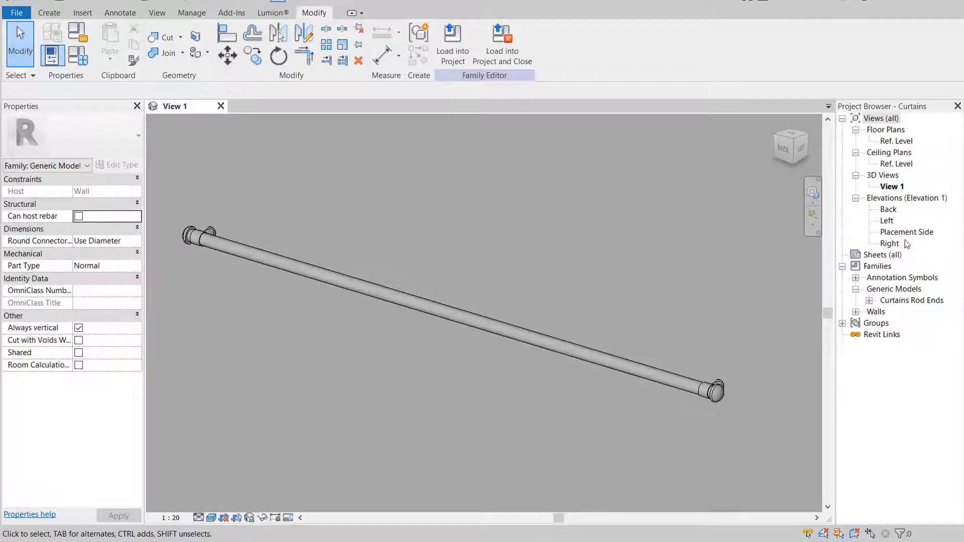
- Review the Curtains family in the Placement Side elevation and create a new family from the Metric Generic Model template
double_click(907, 234)
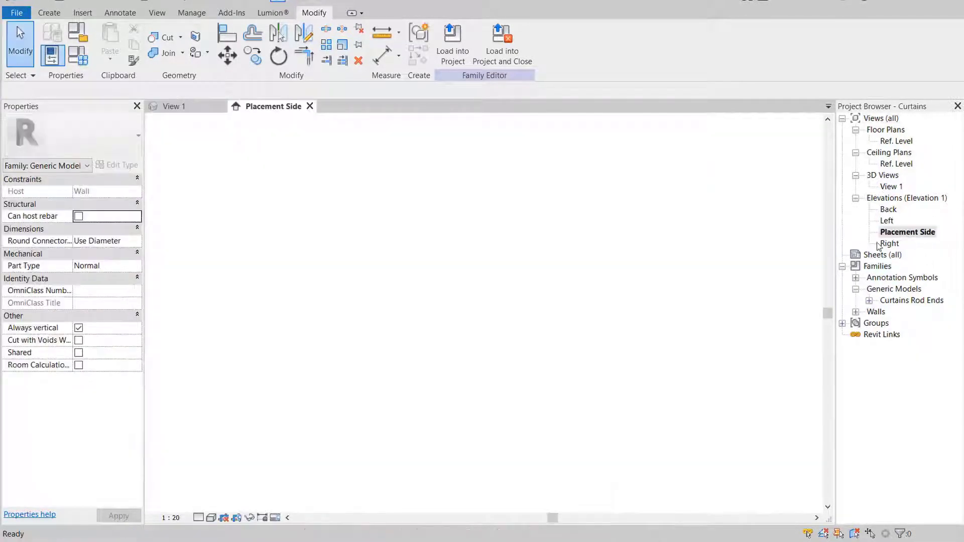
scroll(430, 337, up, 2)
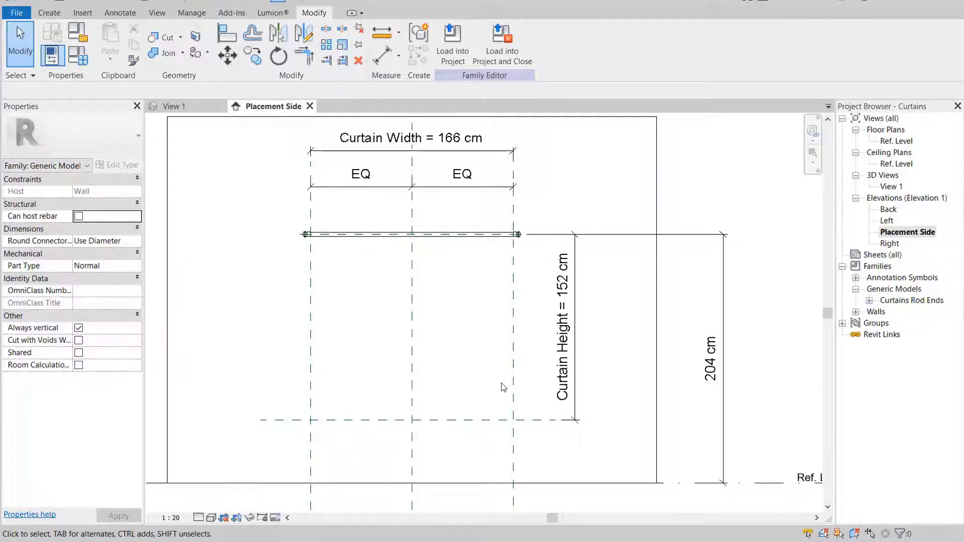
click(17, 13)
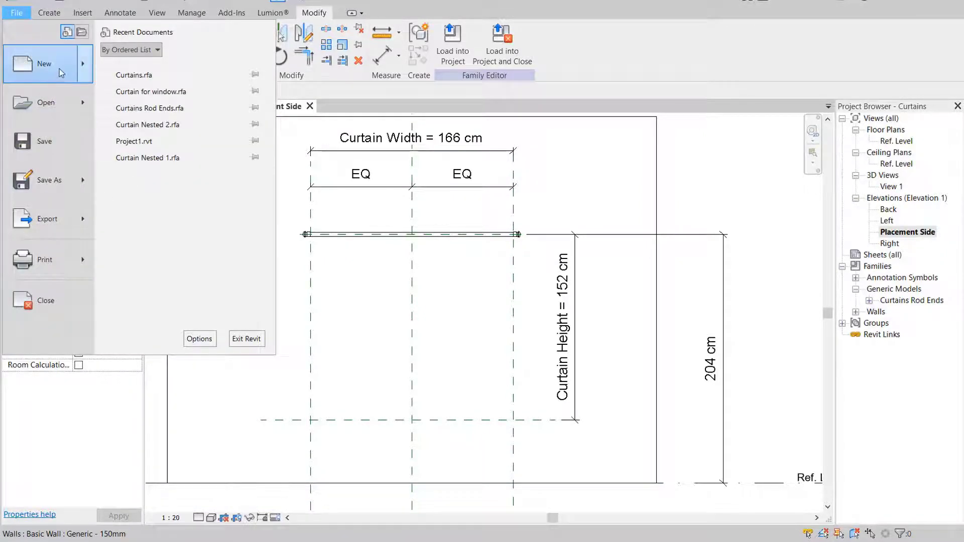
mouse_move(60, 73)
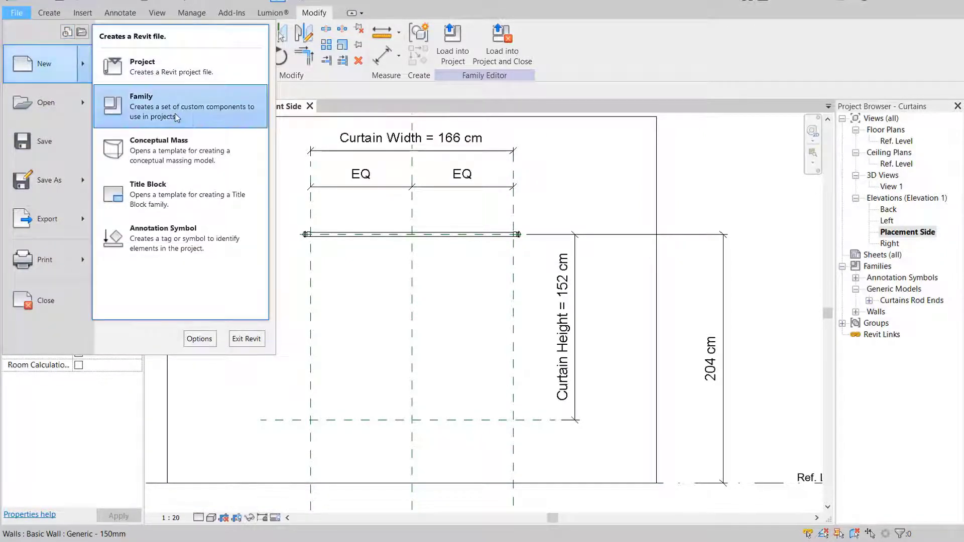
click(151, 107)
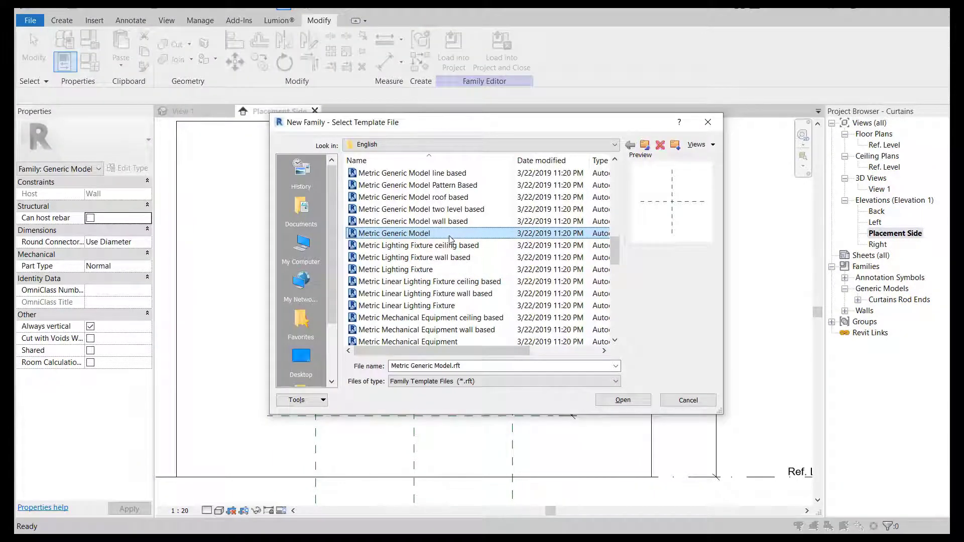
click(623, 401)
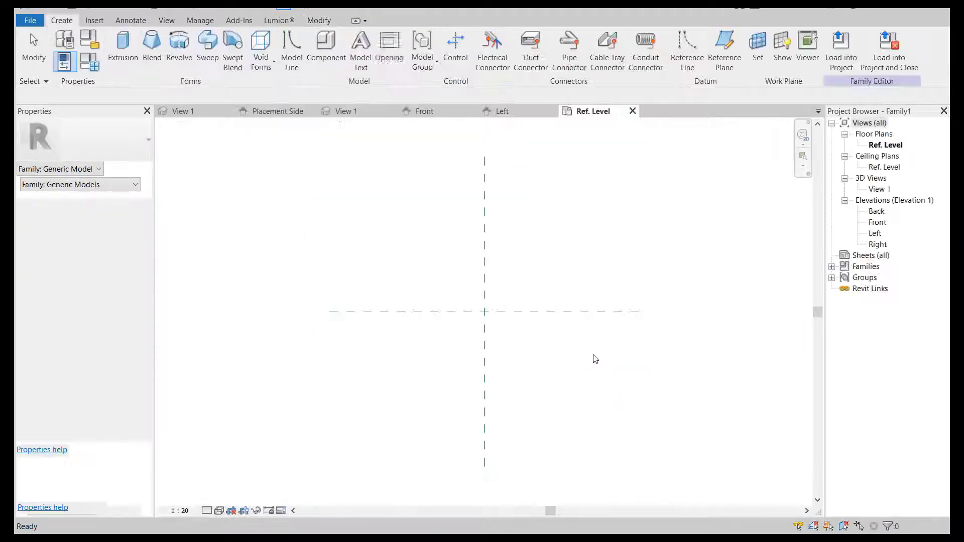
- Save the new generic model family as "Curtains nested 1" in the curtains family folder
click(30, 20)
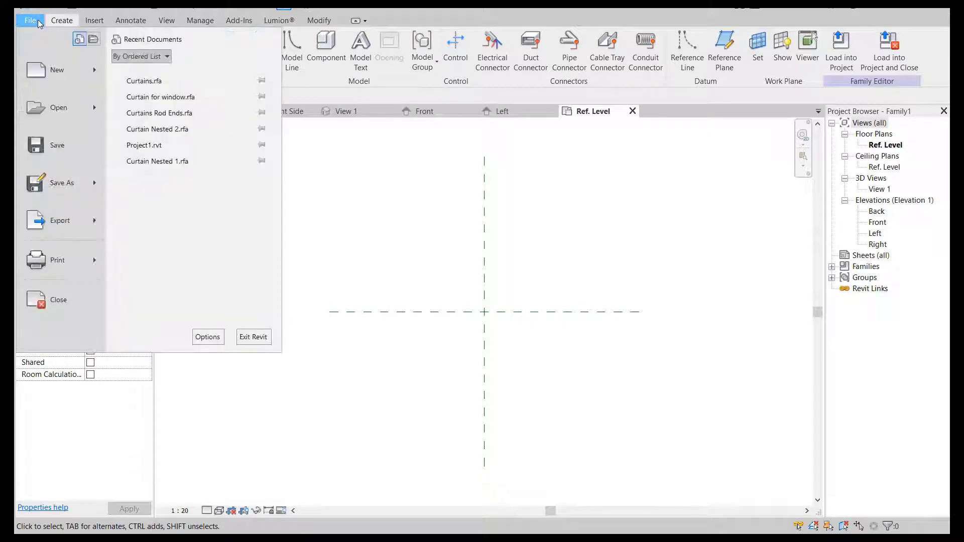
click(80, 183)
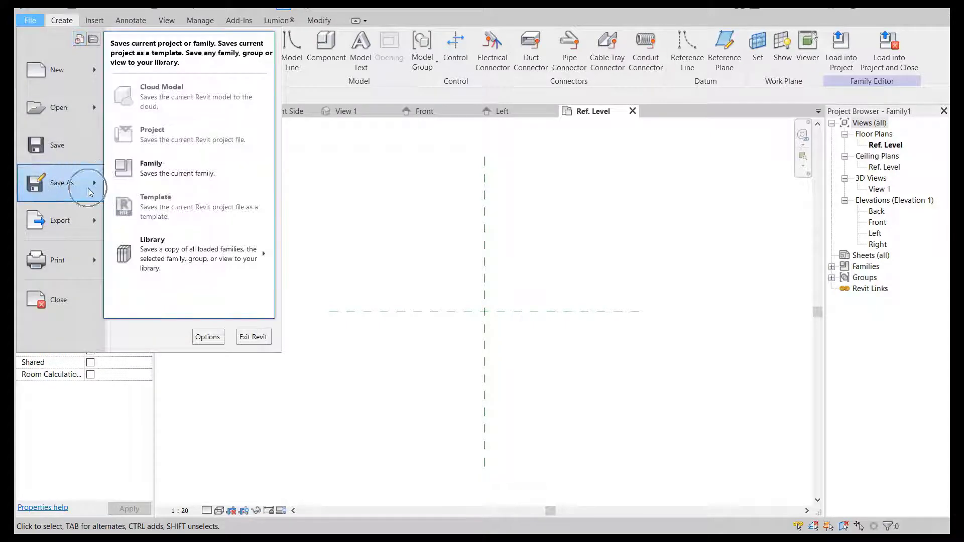
click(160, 167)
text(Curtains nested 1)
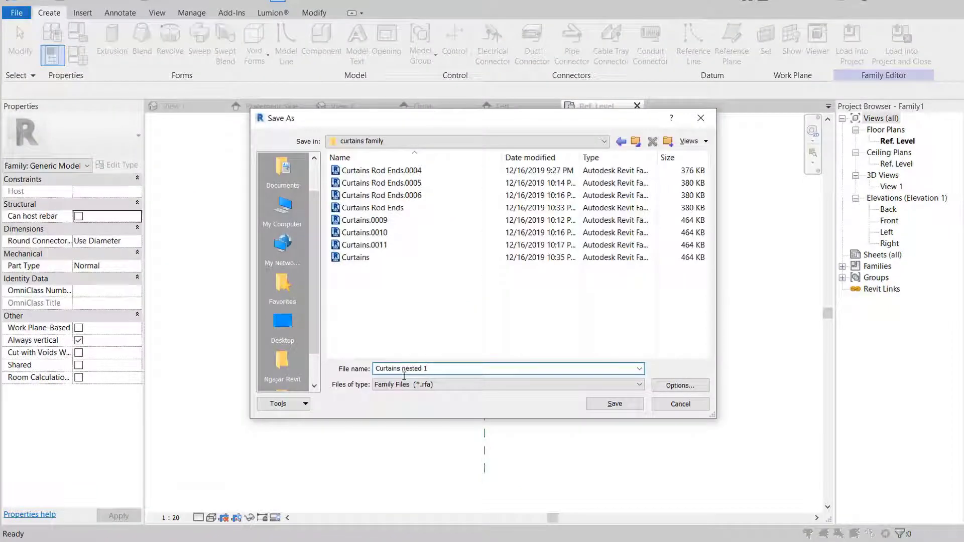
click(625, 407)
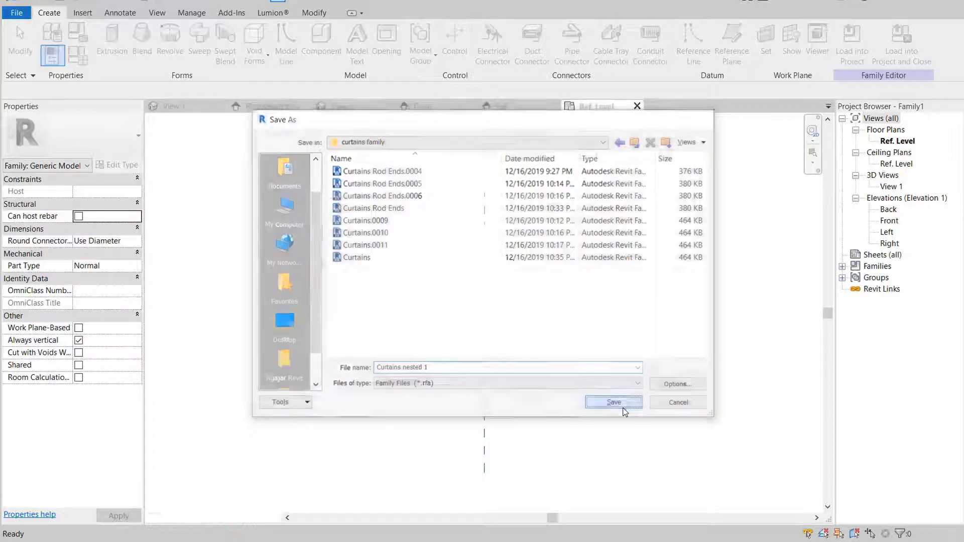
- Set the family's length units to centimeters with 1 decimal place and the cm unit symbol
click(195, 14)
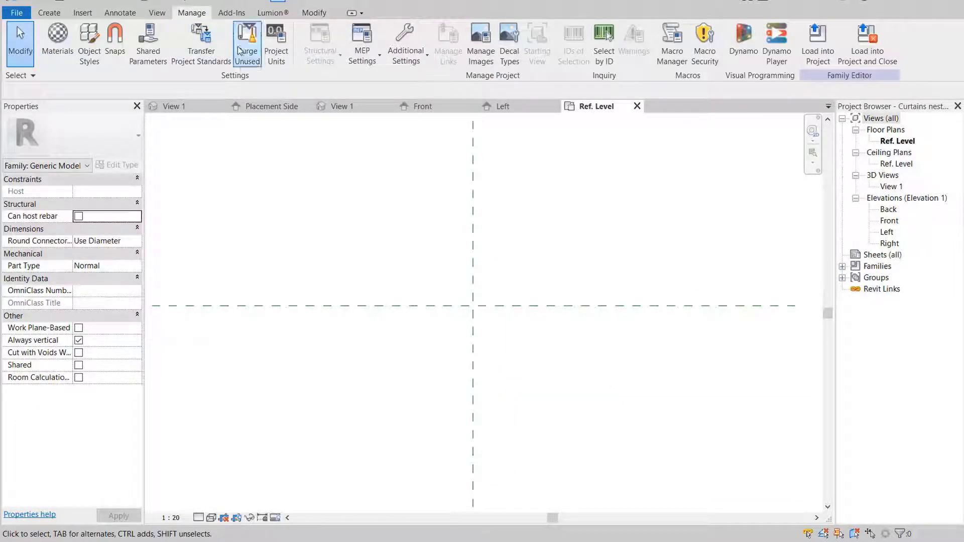
click(275, 55)
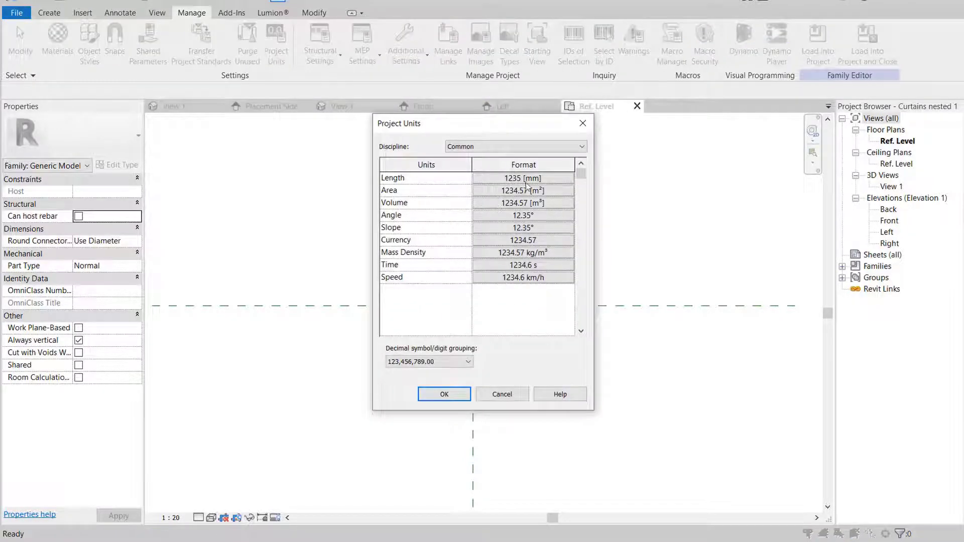
click(523, 179)
click(557, 198)
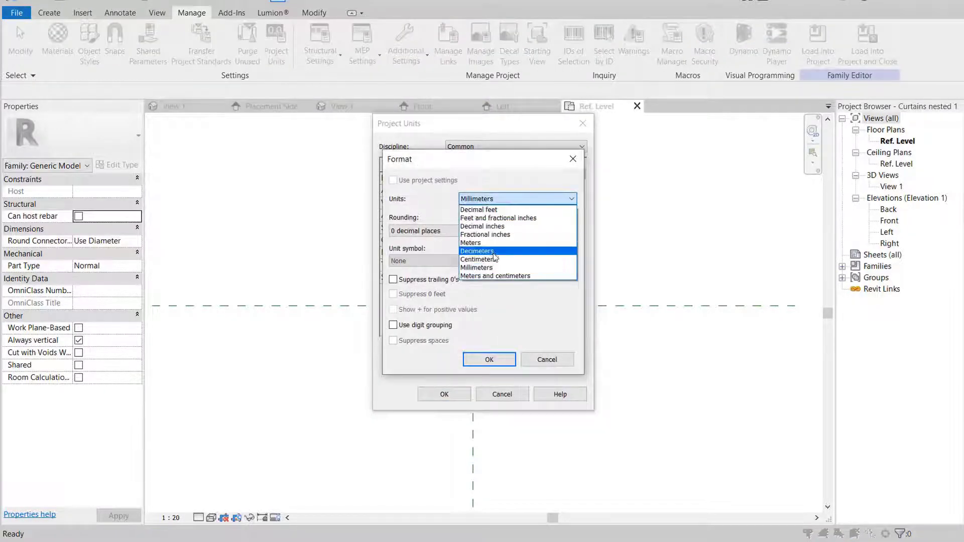
click(493, 259)
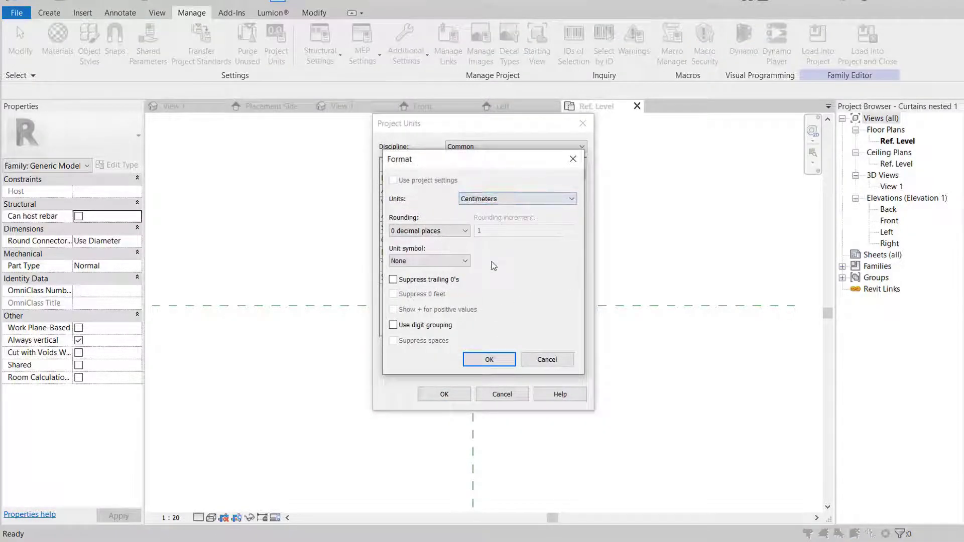
click(464, 260)
click(454, 277)
click(467, 233)
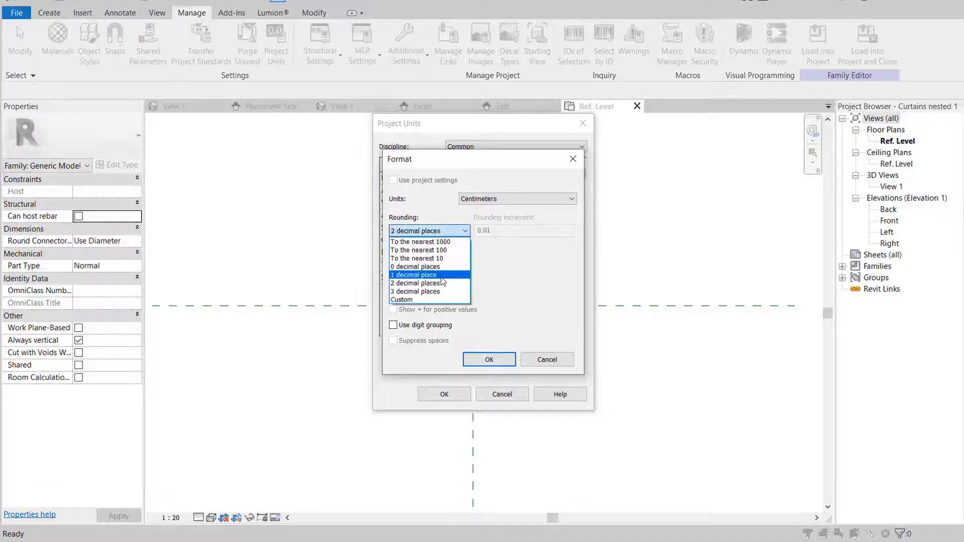
click(442, 275)
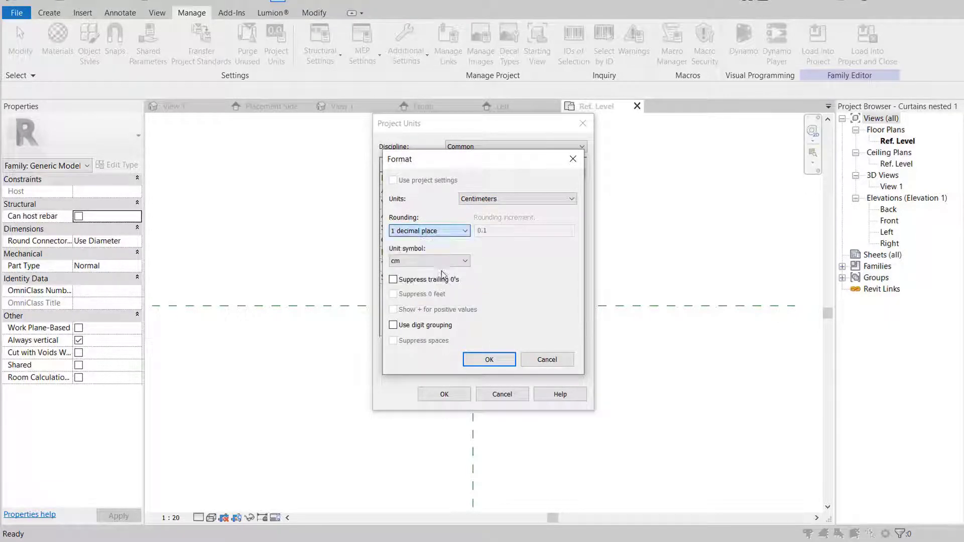
click(489, 359)
click(443, 394)
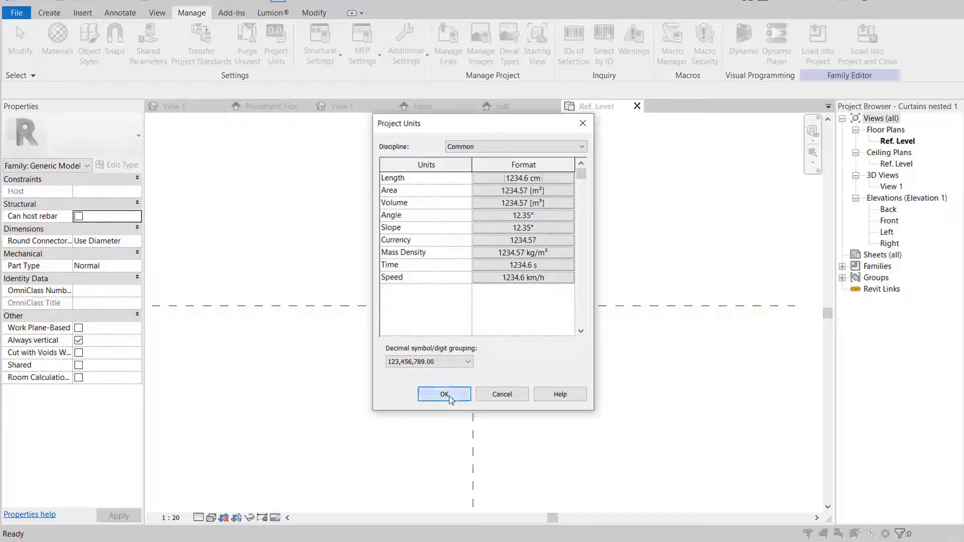
- Draw two horizontal reference planes, about 10 cm above and 12 cm below the horizontal center plane in the Ref. Level plan
click(49, 13)
click(731, 40)
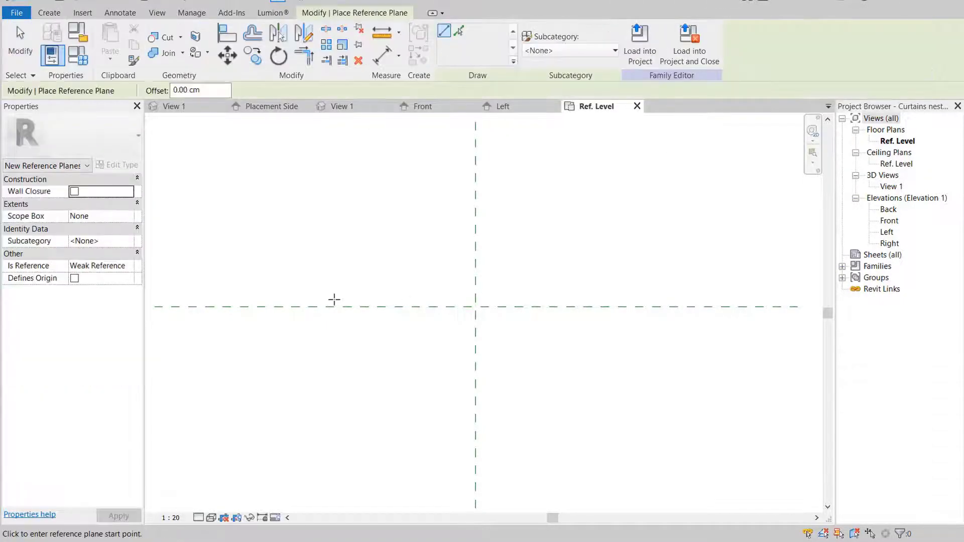
click(326, 290)
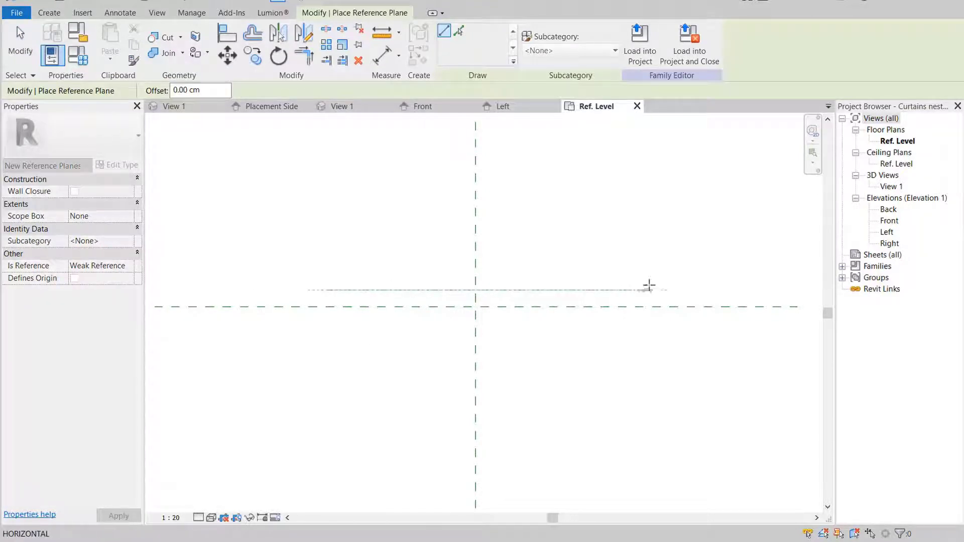
click(686, 286)
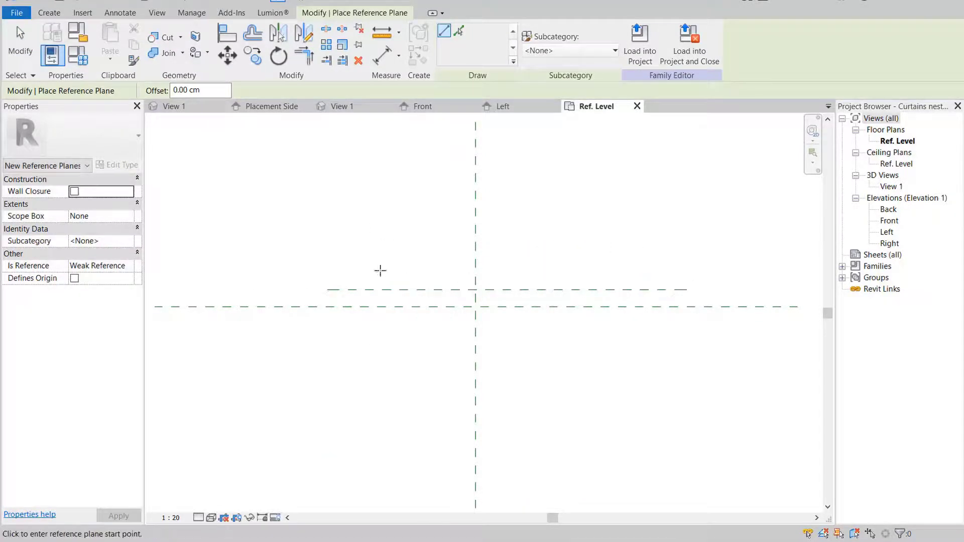
click(326, 326)
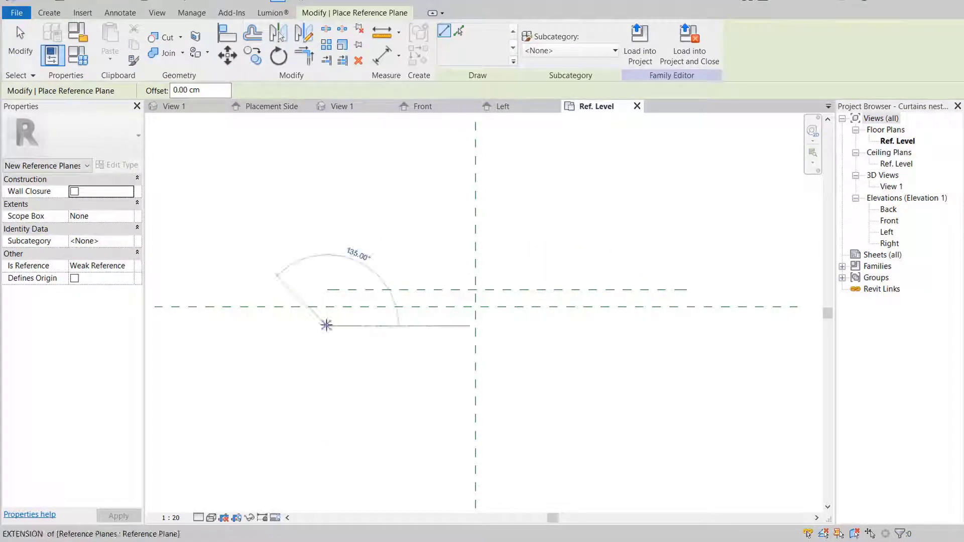
click(688, 327)
key(Escape)
key(Escape)
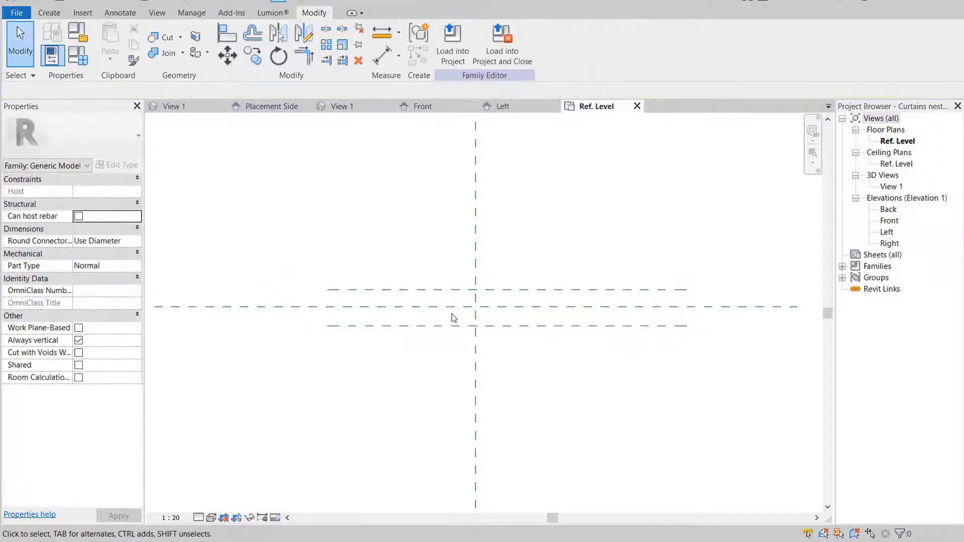
- Set the Ref. Level view scale to 1:5
click(171, 518)
click(174, 381)
scroll(401, 287, up, 1)
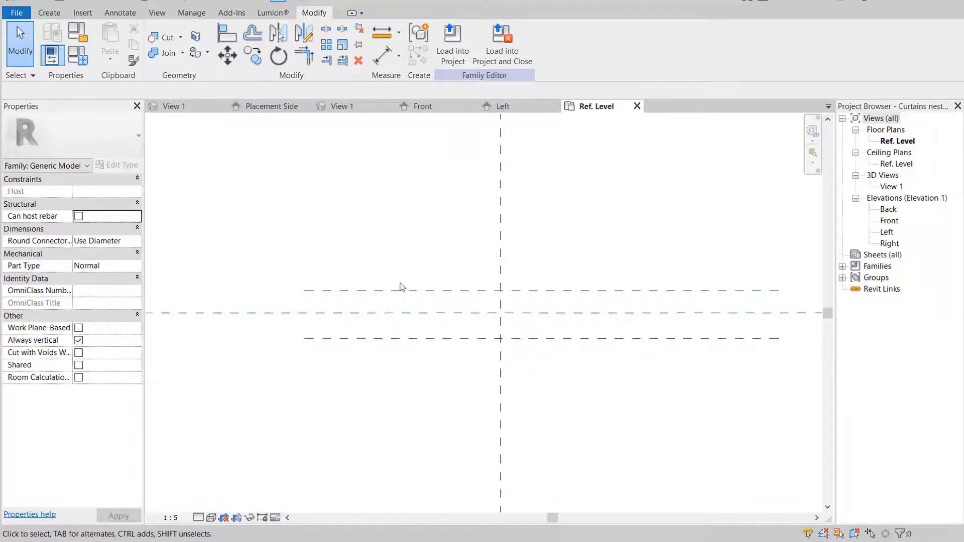
- Dimension the three horizontal reference planes in one aligned string and constrain the two segments to be equal
click(120, 13)
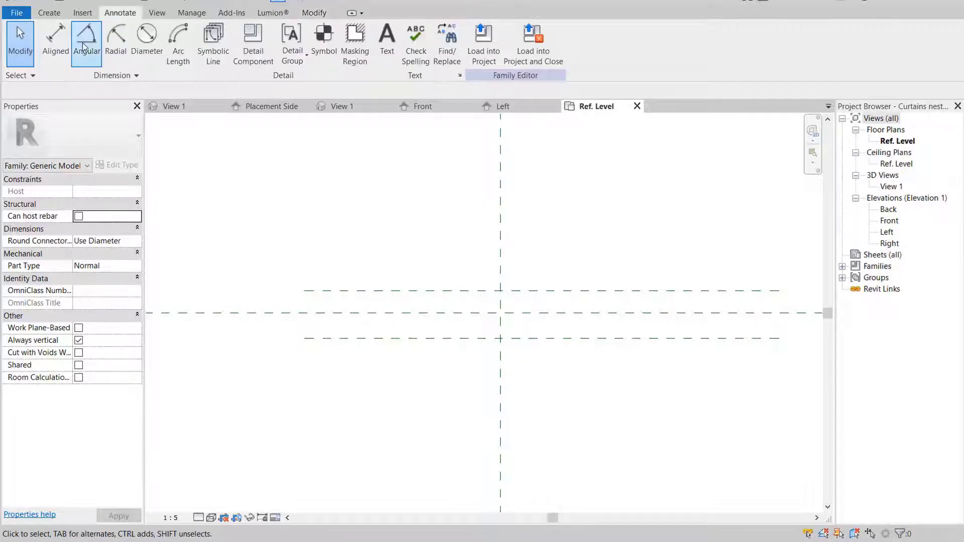
click(50, 42)
scroll(447, 290, up, 1)
click(369, 295)
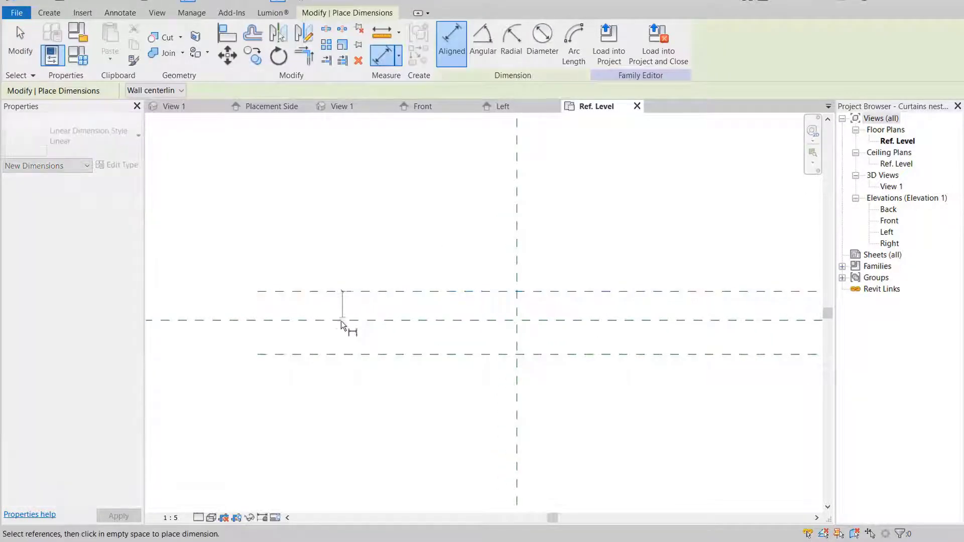
click(340, 325)
click(331, 356)
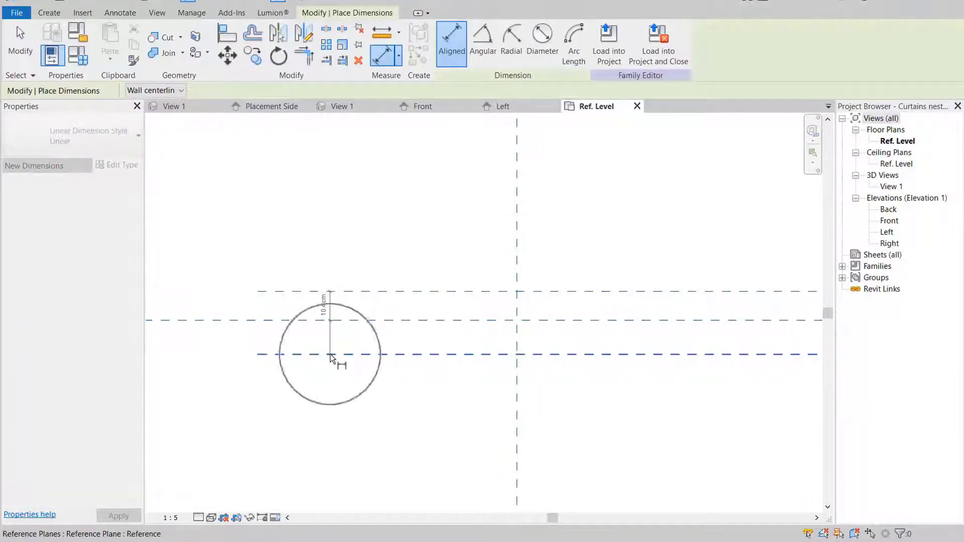
middle_drag(250, 414, 383, 393)
click(348, 401)
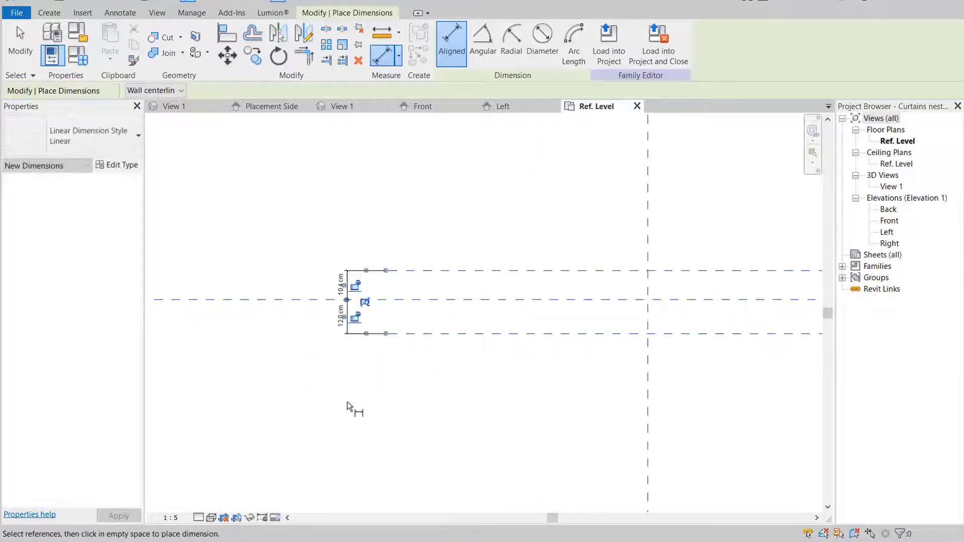
click(365, 301)
- Add an overall aligned dimension between the upper and lower horizontal reference planes
click(413, 266)
click(413, 333)
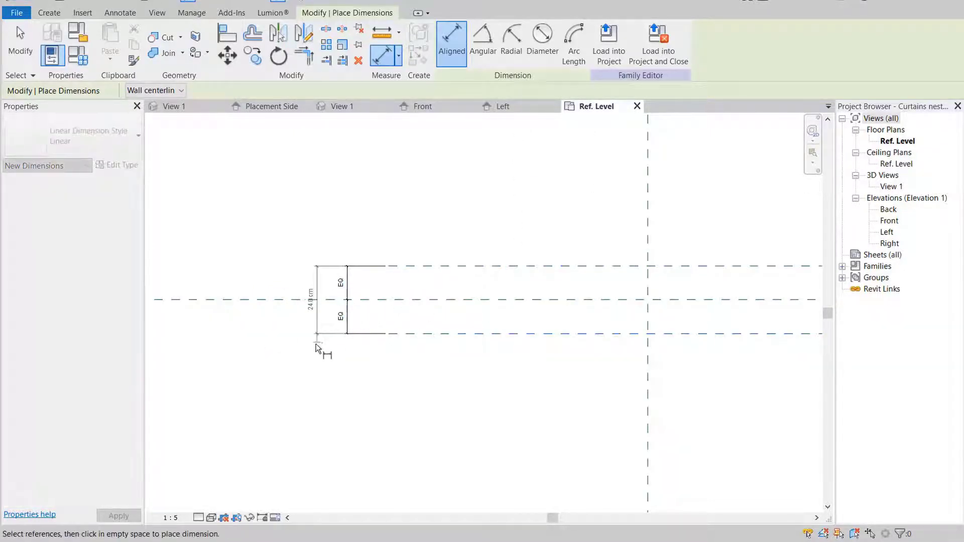
click(312, 293)
key(Escape)
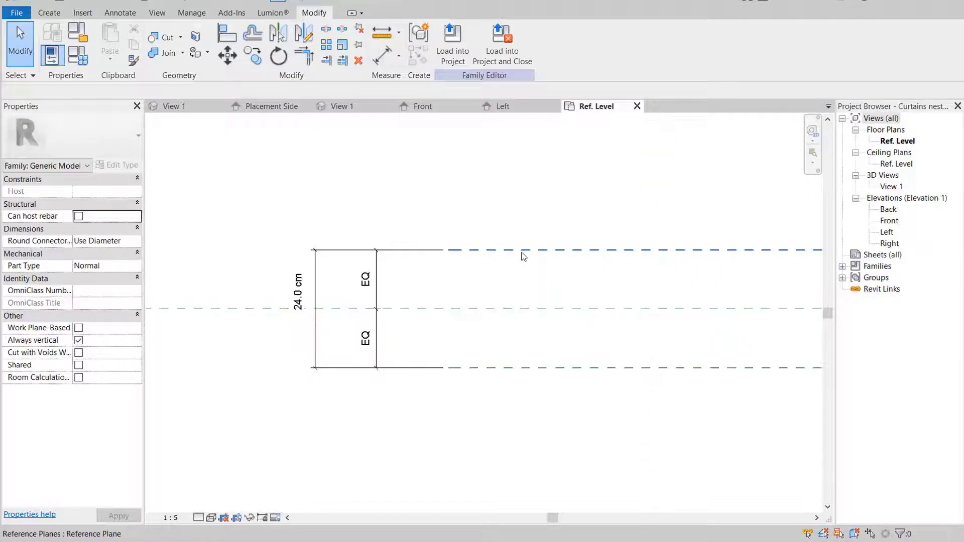
- Set the upper horizontal reference plane's distance from the center plane to 4 cm
click(522, 265)
scroll(521, 301, up, 2)
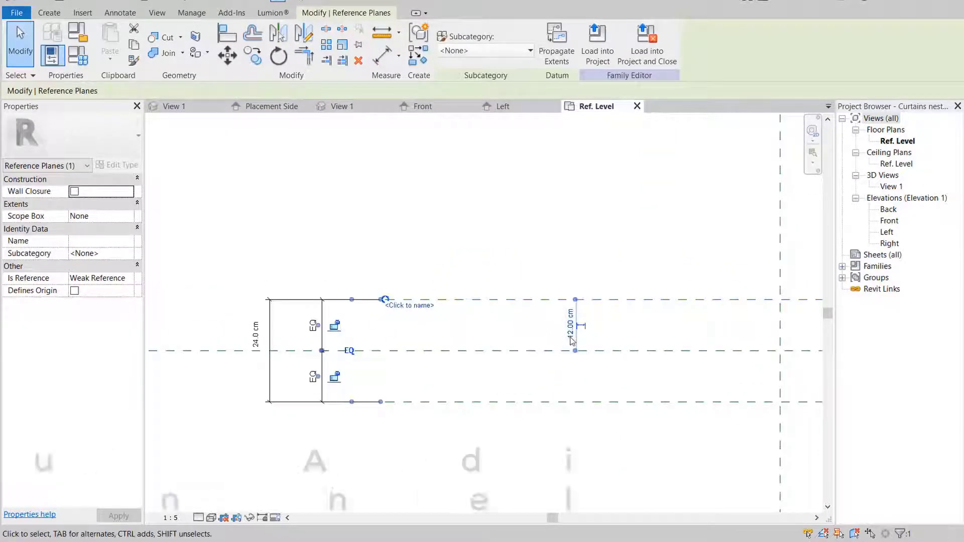
click(568, 334)
text(4)
key(Return)
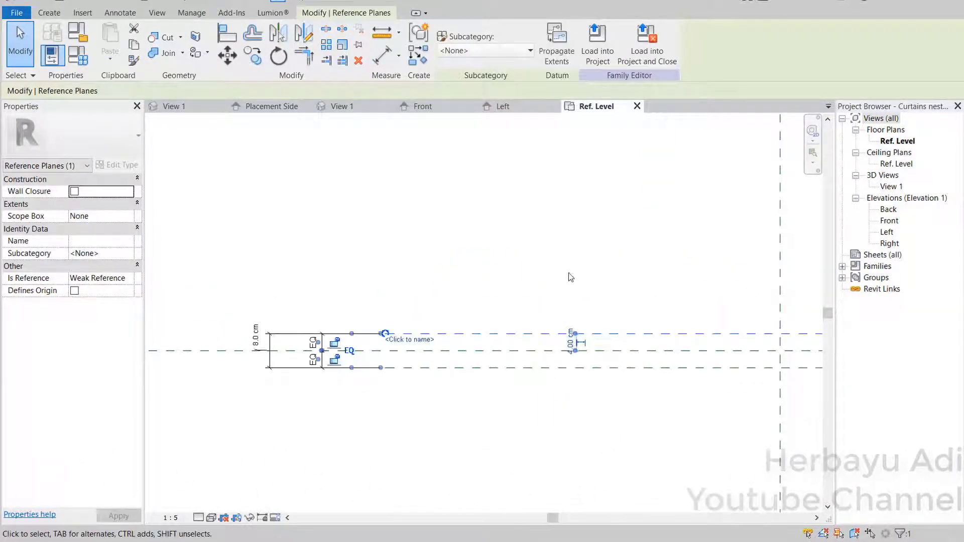
scroll(583, 271, down, 1)
middle_drag(584, 271, 415, 286)
click(556, 292)
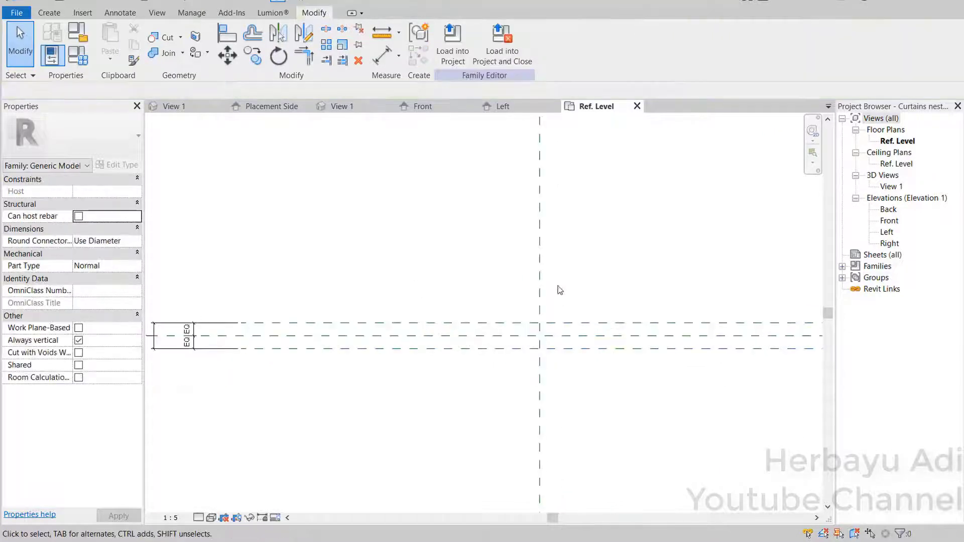
- Draw a vertical reference plane about 29 cm to the right of the vertical center plane, crossing the three horizontal planes
middle_drag(560, 290, 461, 307)
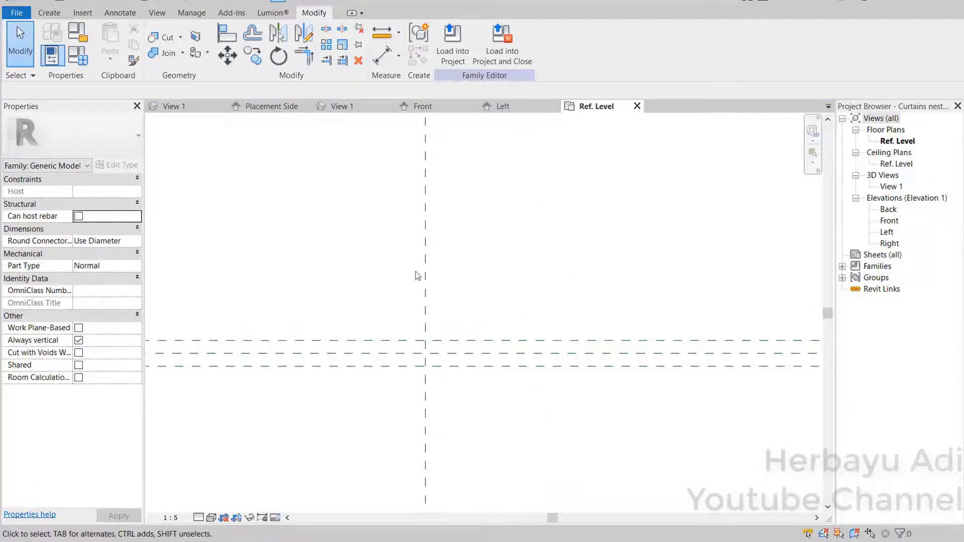
click(49, 12)
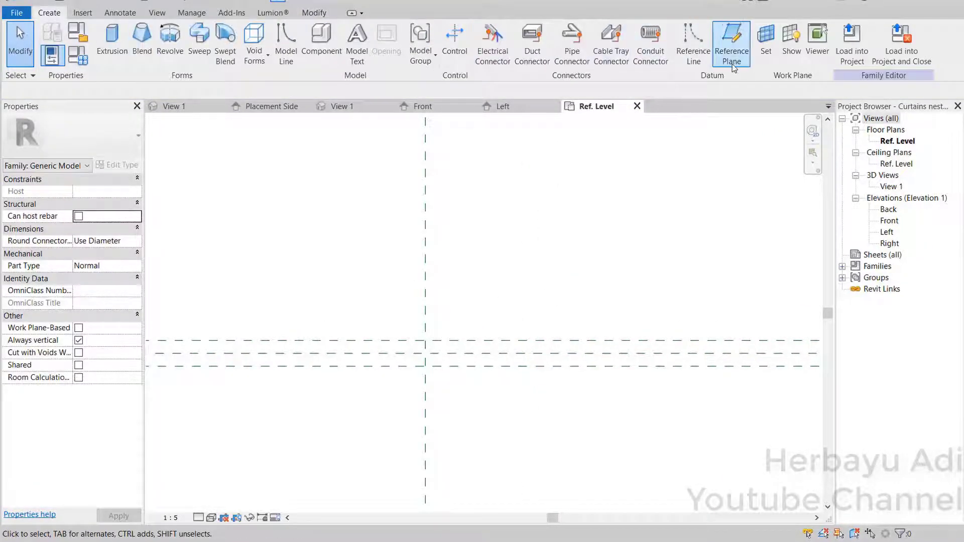
click(731, 50)
scroll(477, 354, up, 2)
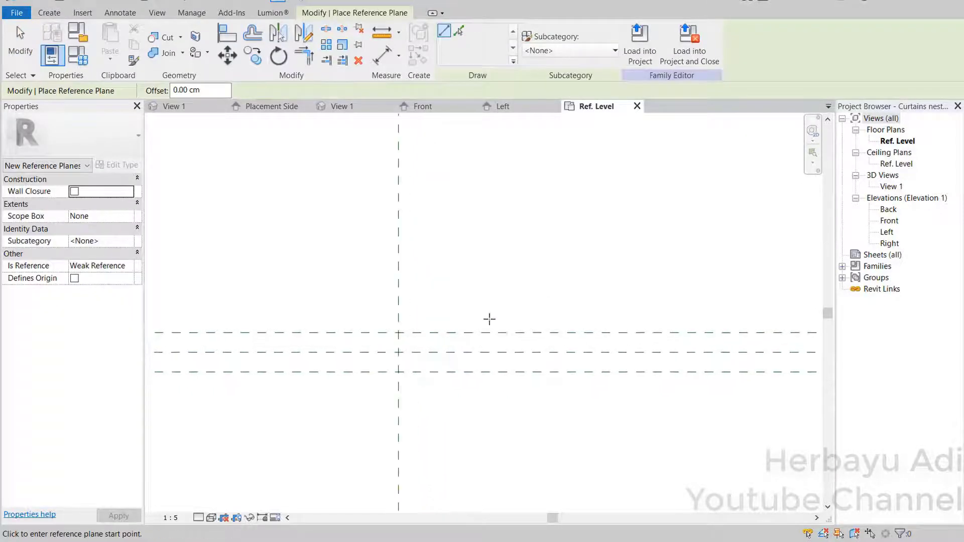
click(541, 287)
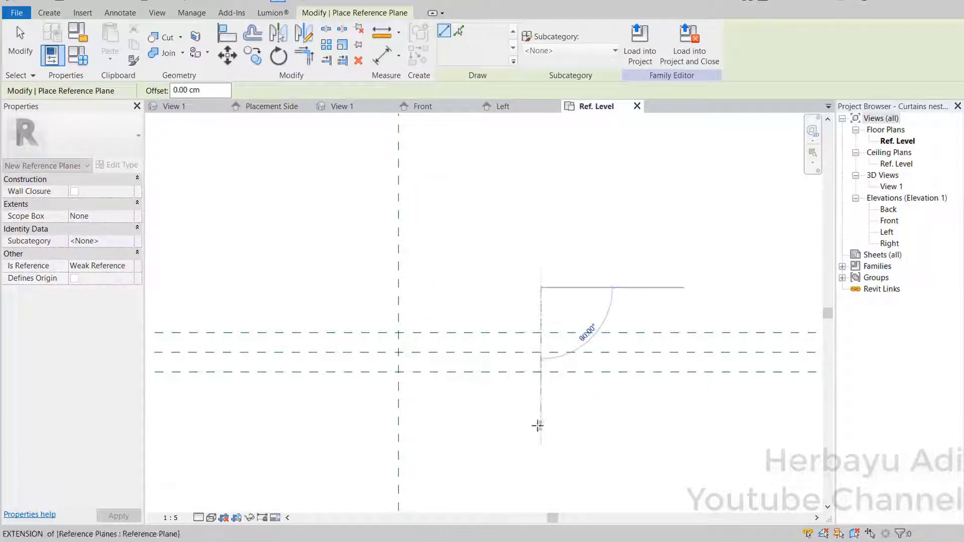
click(537, 425)
key(Escape)
key(Escape)
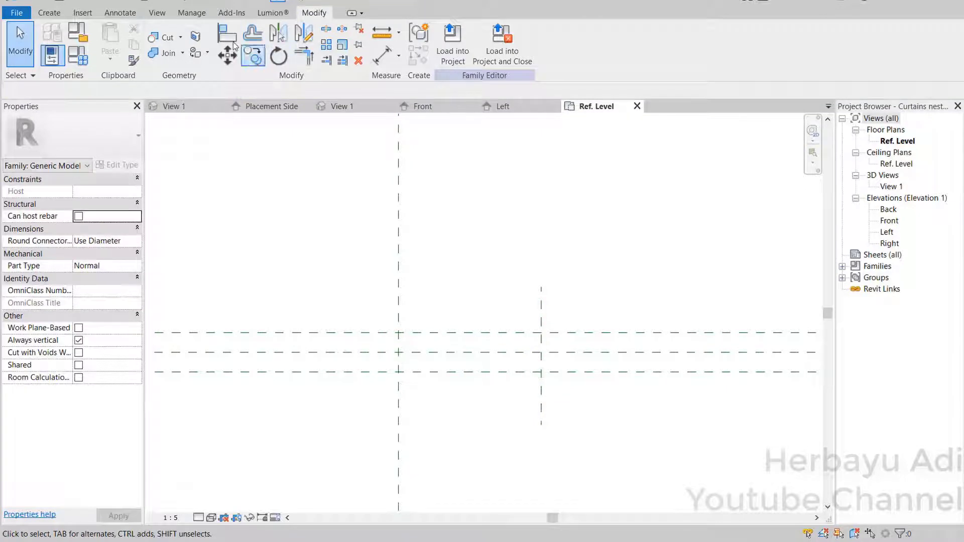
- Add an aligned dimension from the Center (Left/Right) plane to the vertical reference plane on its right
click(108, 15)
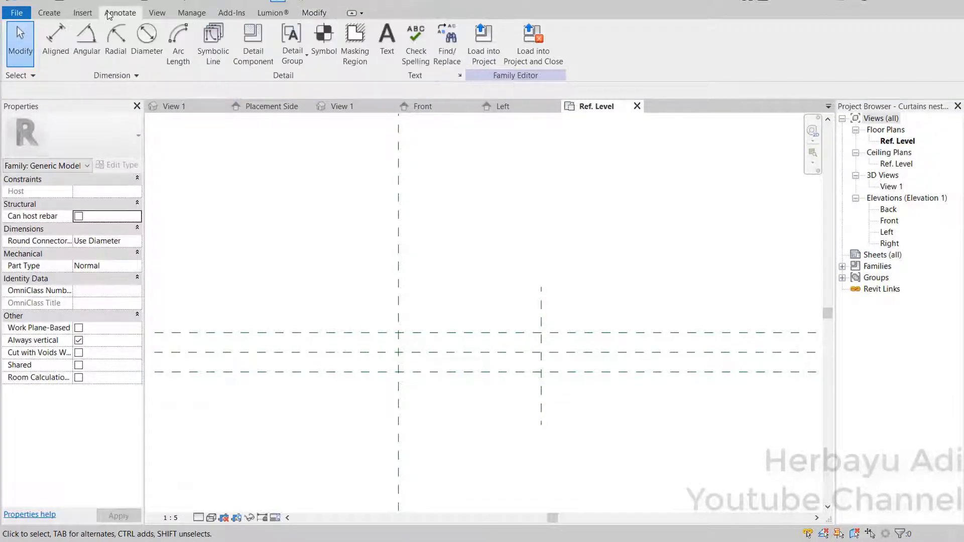
click(55, 40)
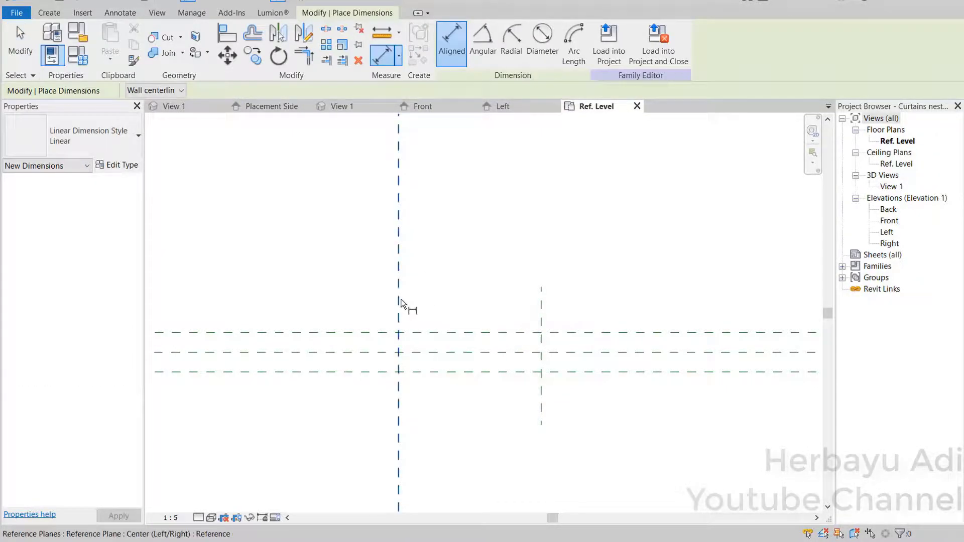
click(399, 312)
click(538, 315)
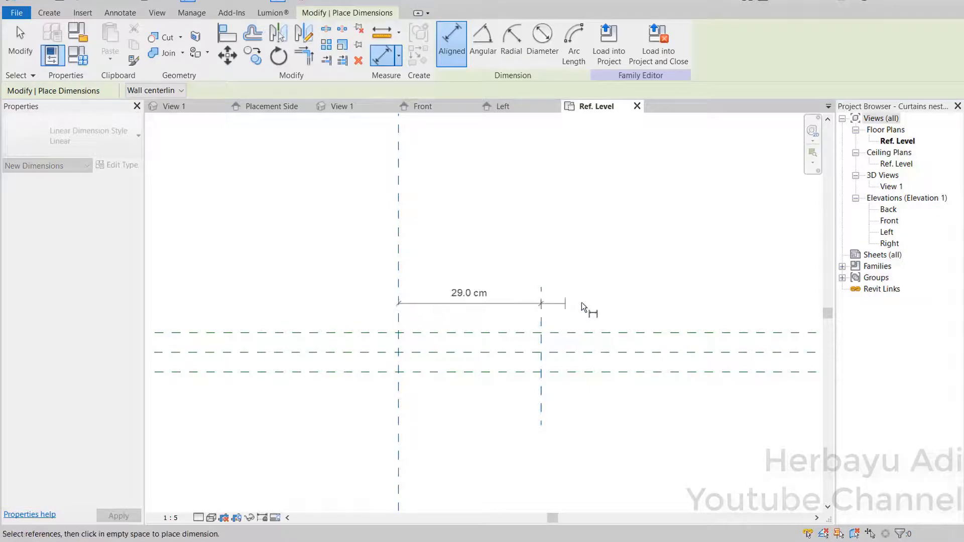
key(Escape)
key(Escape)
- Set the distance from the Center (Left/Right) plane to the vertical reference plane on its right to 15 cm
click(542, 393)
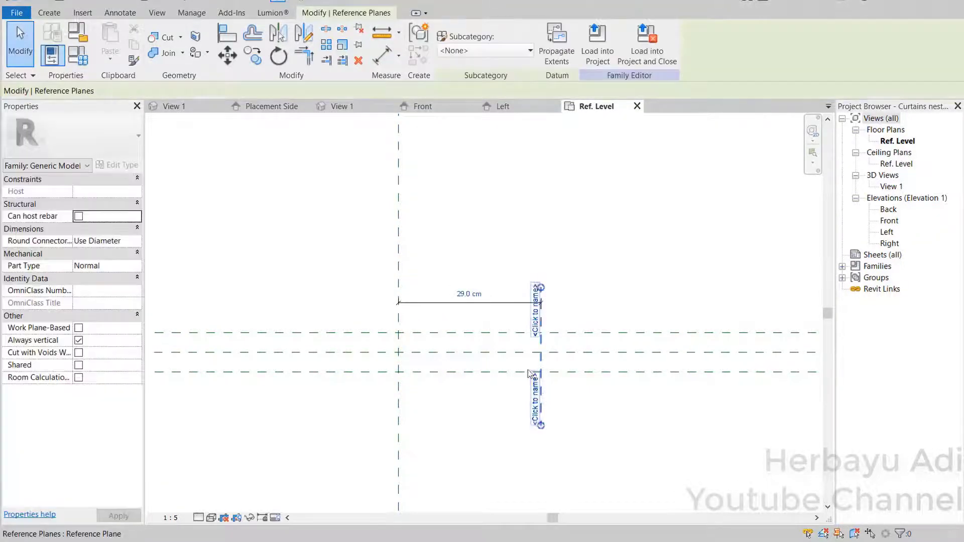
click(476, 297)
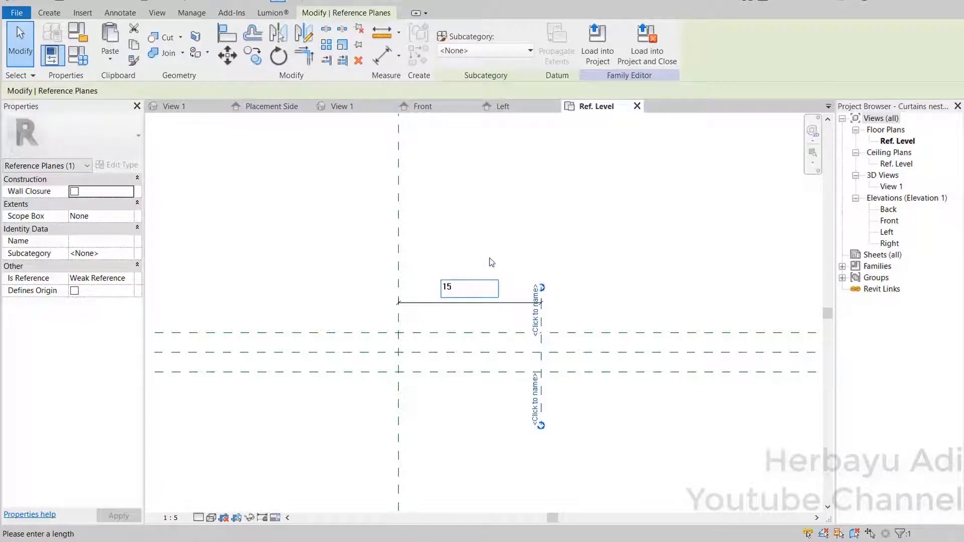
text(15)
key(Return)
scroll(430, 342, up, 3)
key(Escape)
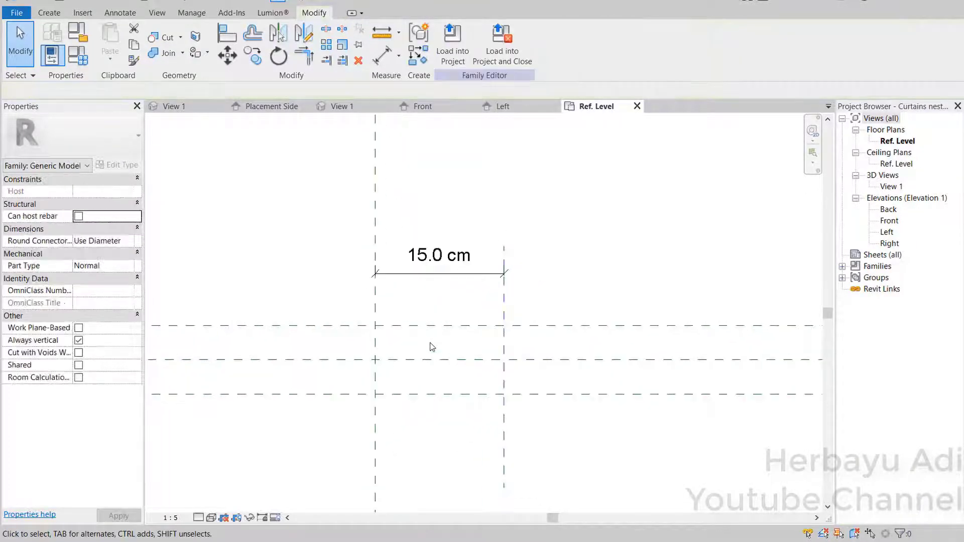
- Start an extrusion and sketch a spline from the lower-left reference plane intersection up to the upper plane and back down, forming the first curtain fold
middle_drag(413, 364, 433, 387)
scroll(426, 383, up, 2)
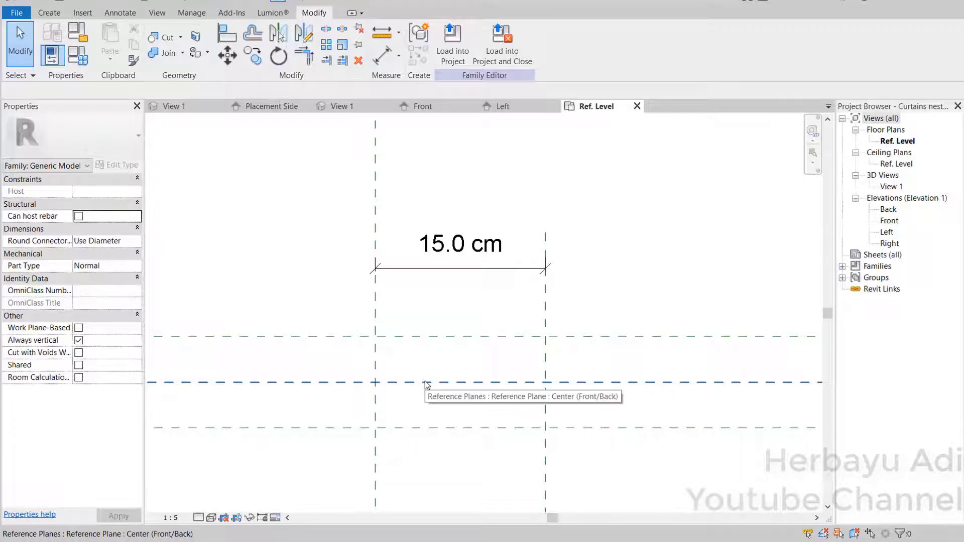
click(47, 15)
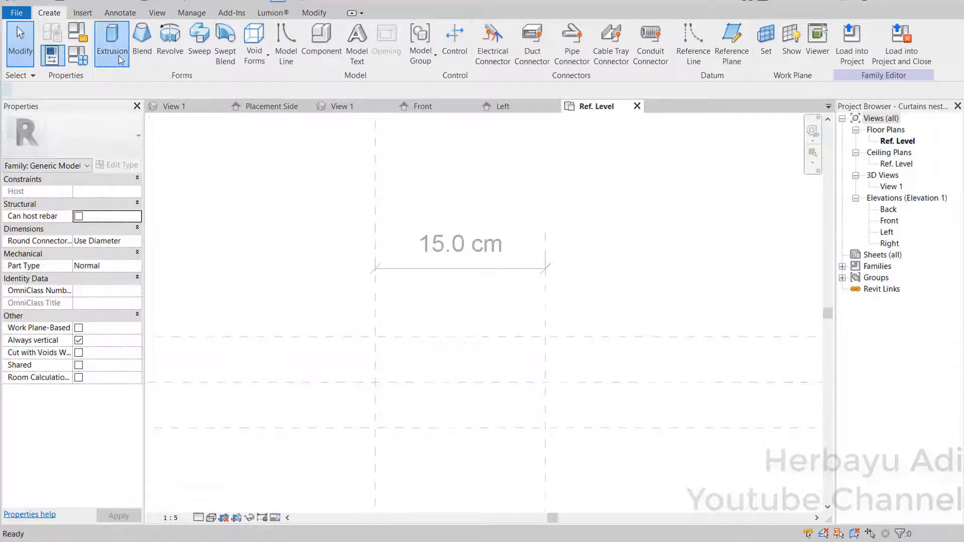
click(113, 48)
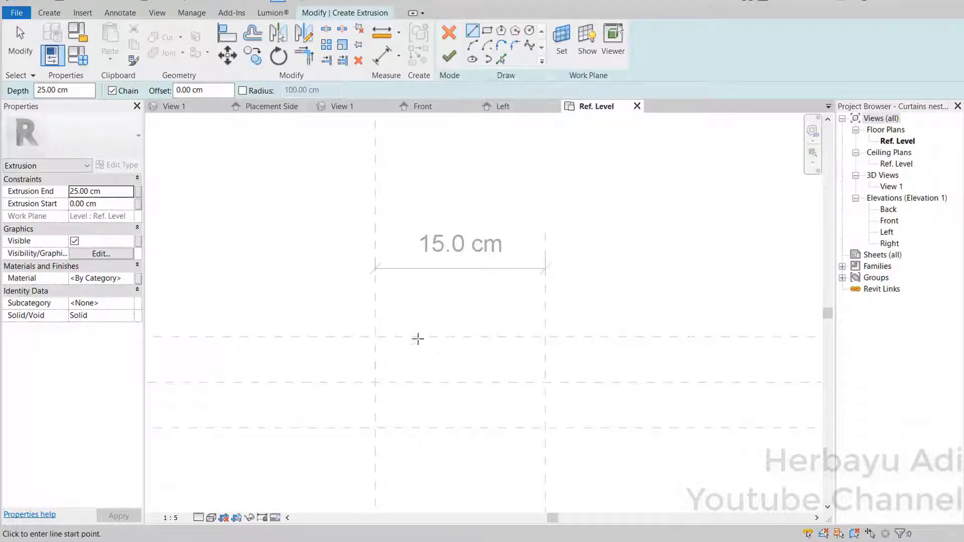
scroll(393, 419, up, 1)
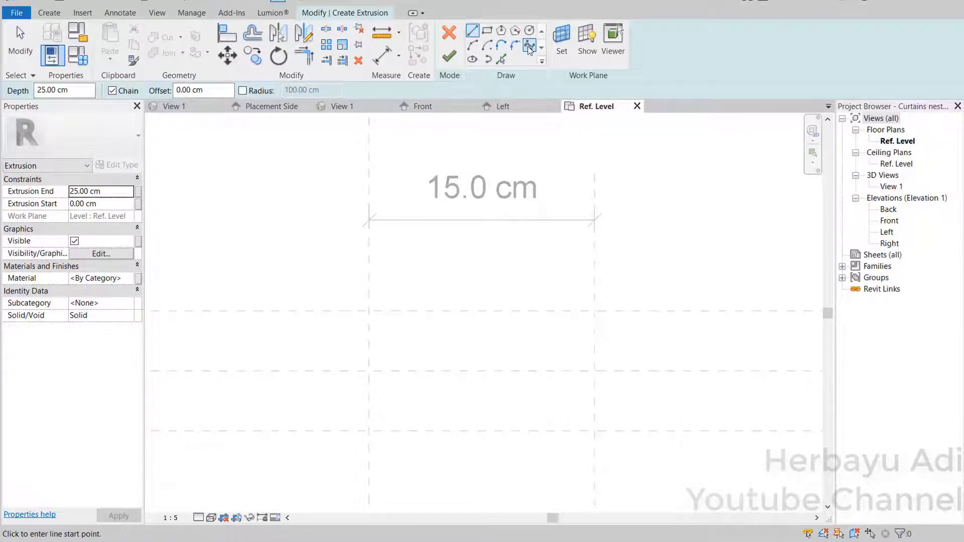
click(530, 46)
scroll(377, 416, up, 2)
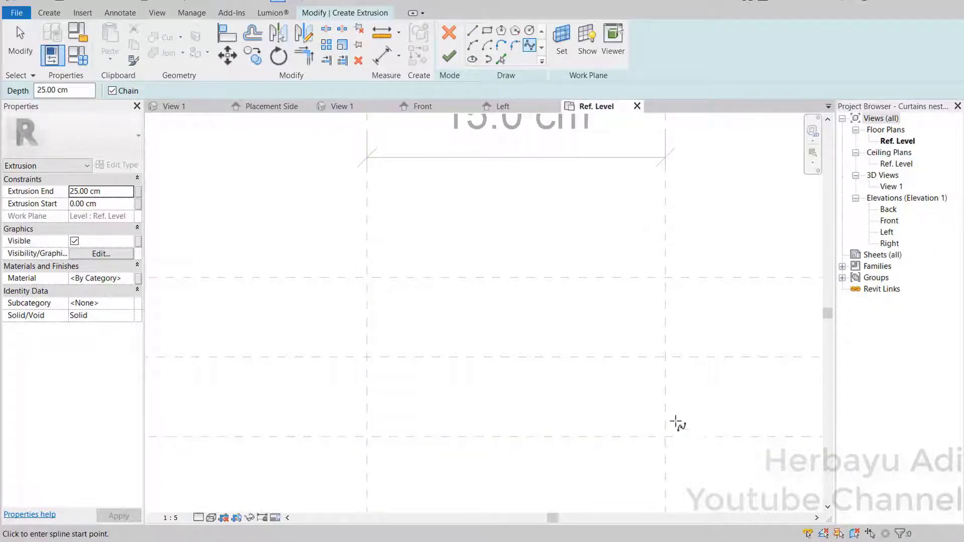
scroll(583, 390, down, 2)
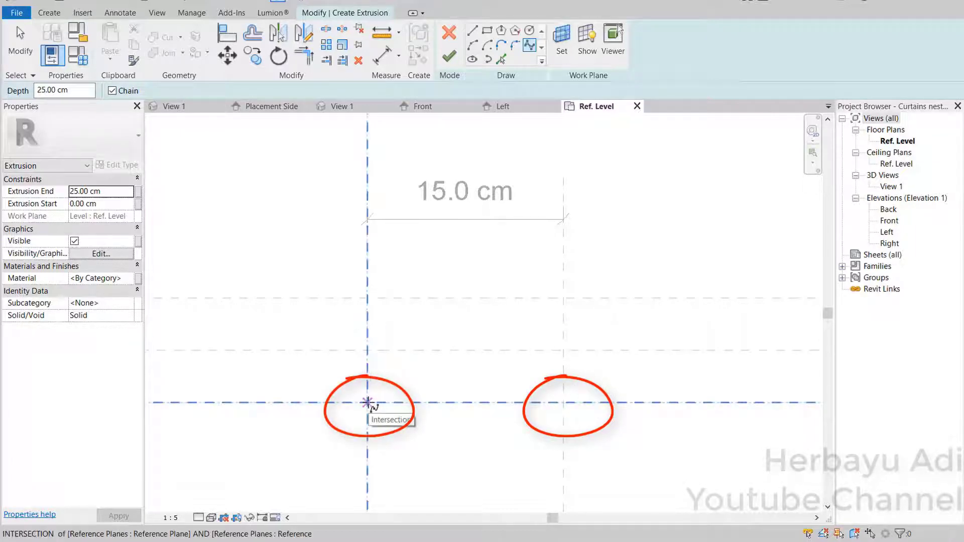
click(368, 402)
scroll(367, 402, up, 2)
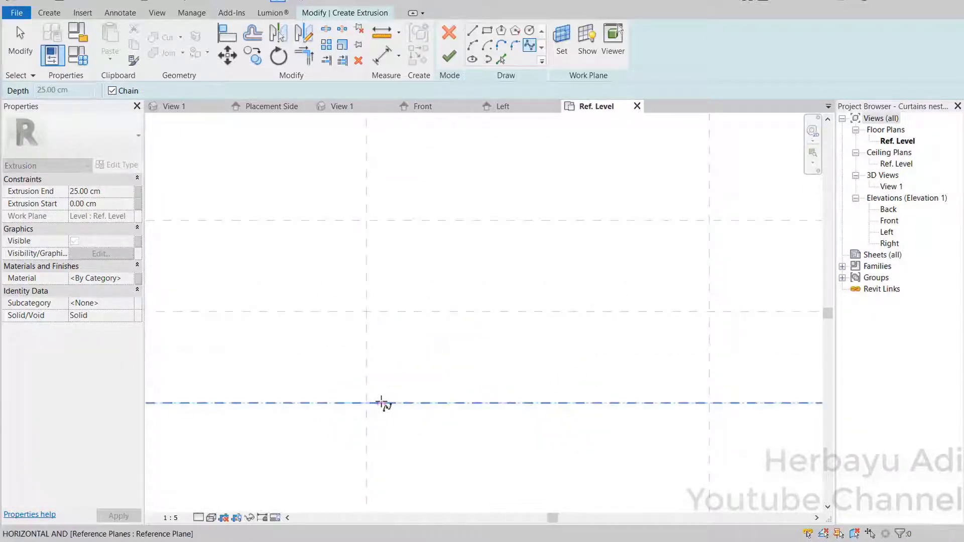
key(Escape)
click(408, 402)
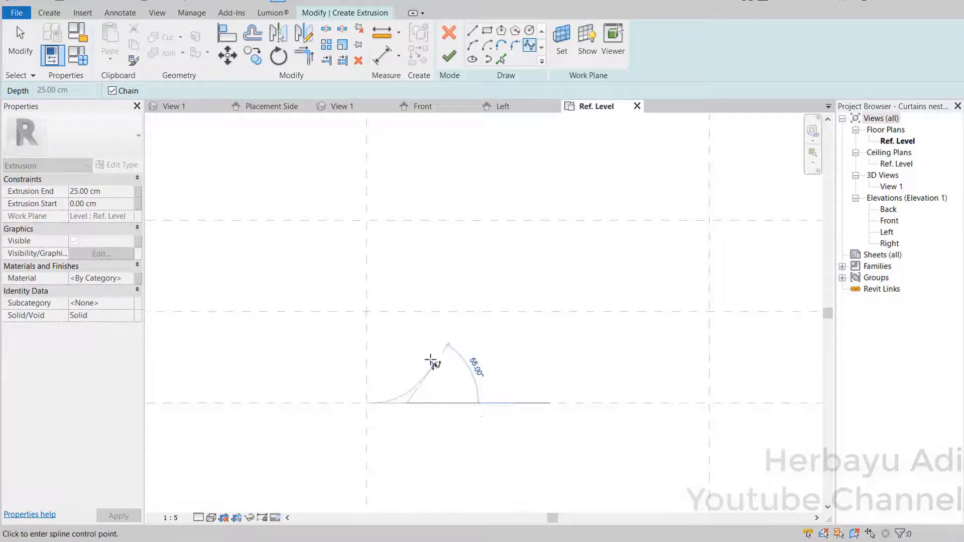
scroll(424, 361, down, 1)
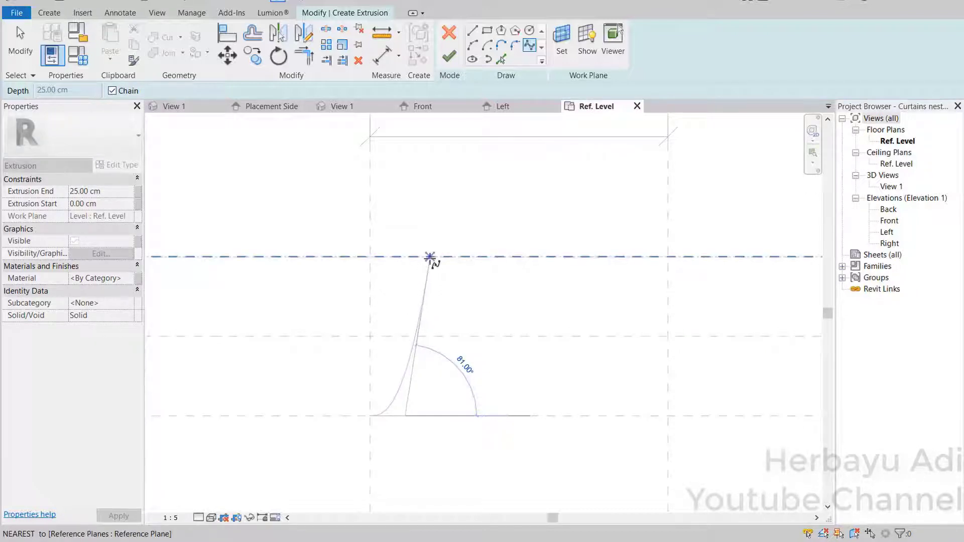
click(430, 257)
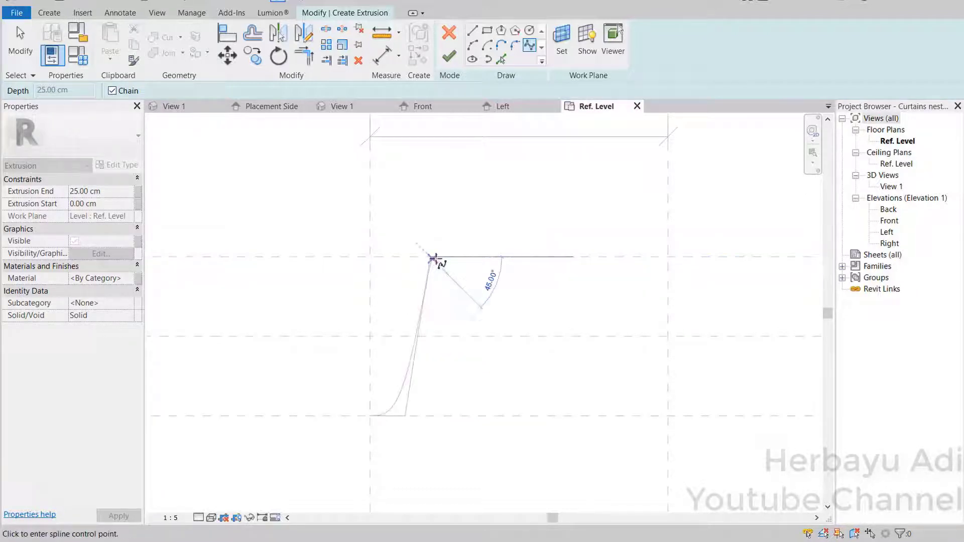
click(466, 258)
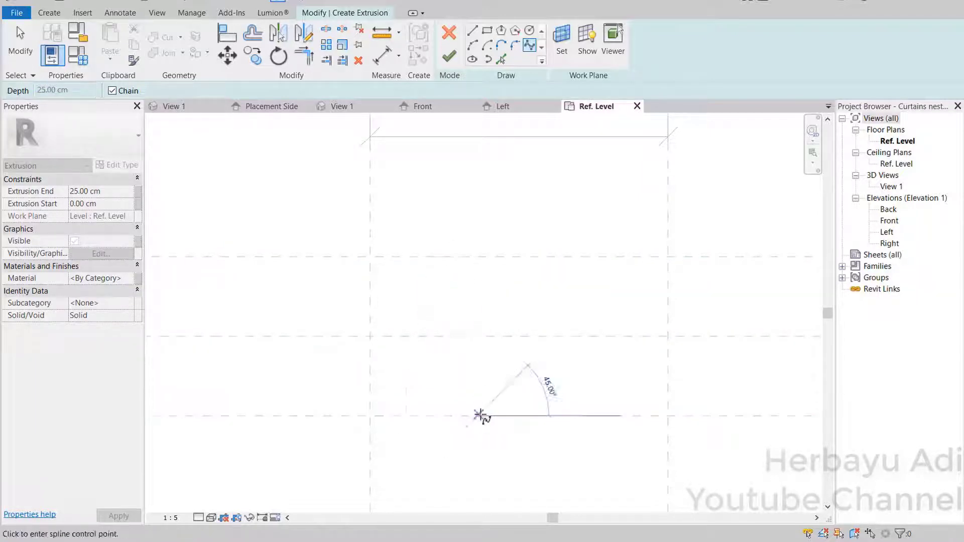
click(479, 415)
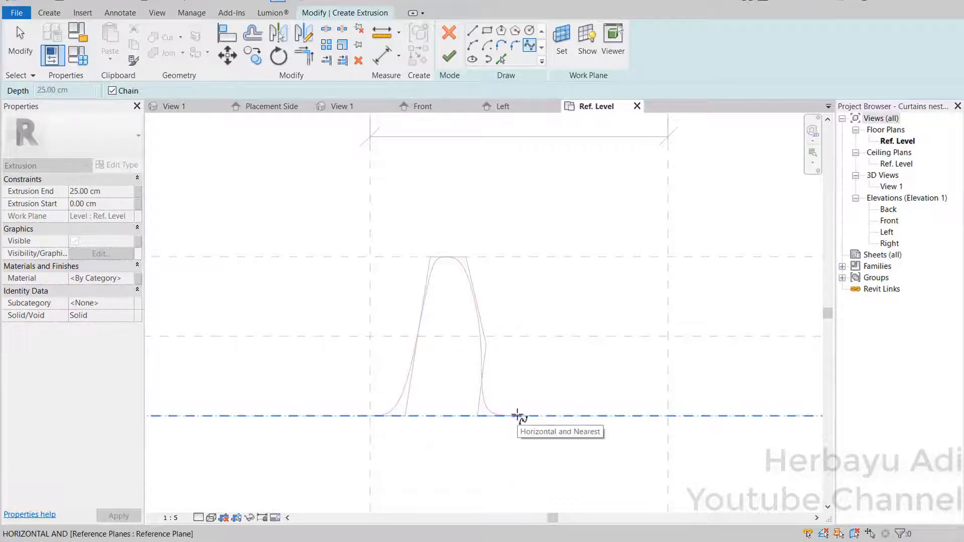
- Continue the spline through a second fold touching the upper plane and end it at the lower-right reference plane intersection
click(516, 415)
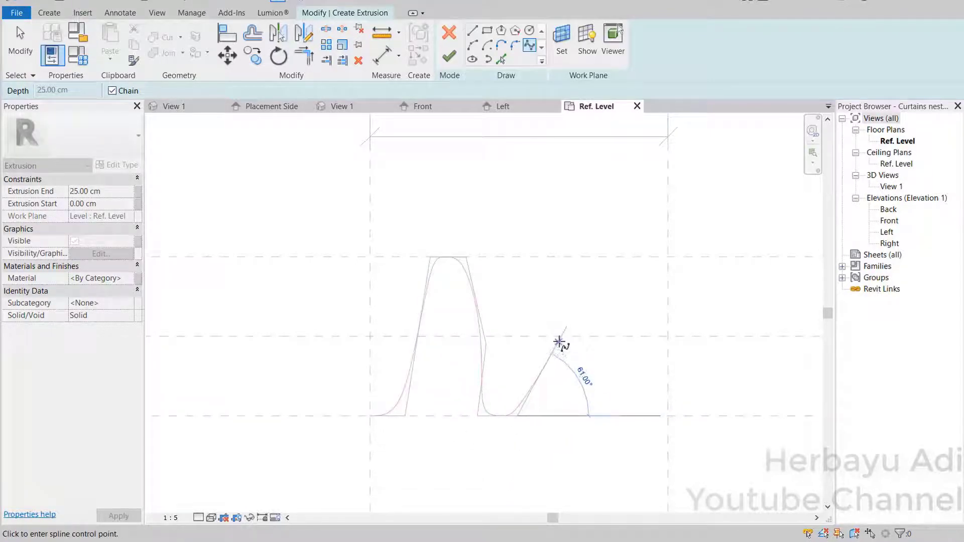
click(561, 361)
click(555, 283)
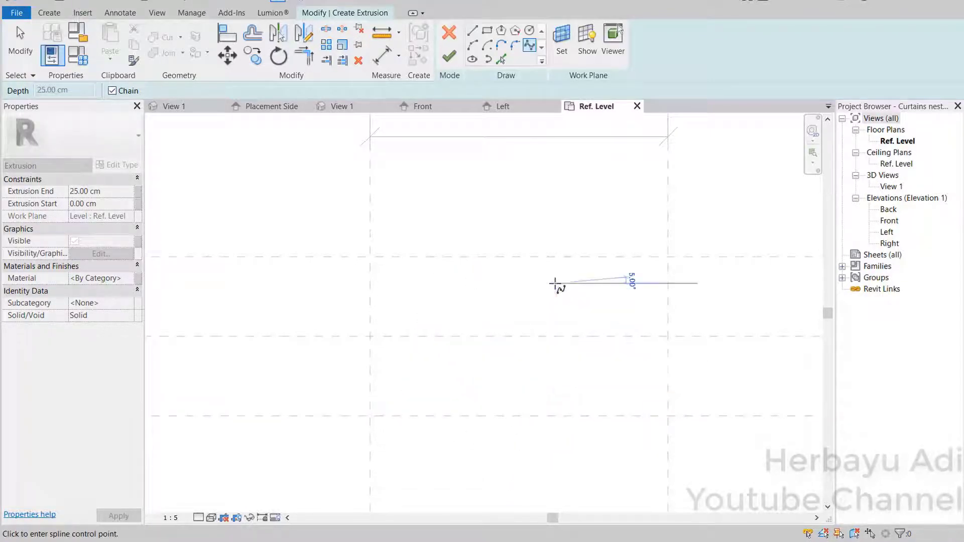
click(559, 258)
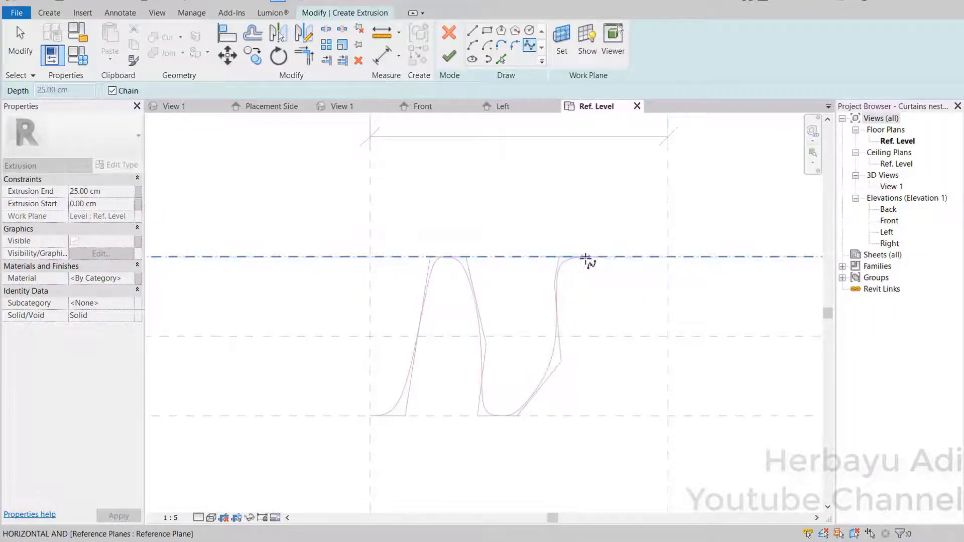
click(585, 258)
click(602, 258)
click(620, 311)
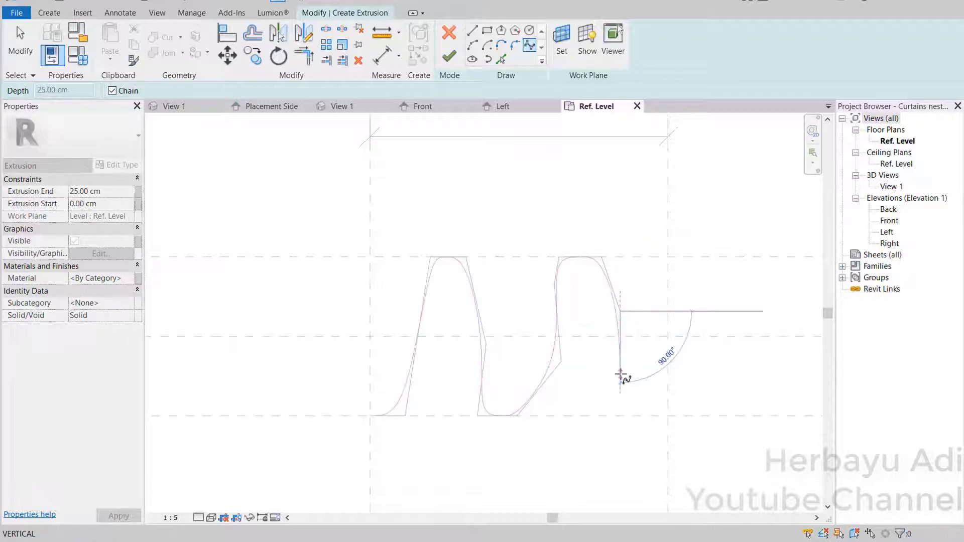
click(620, 374)
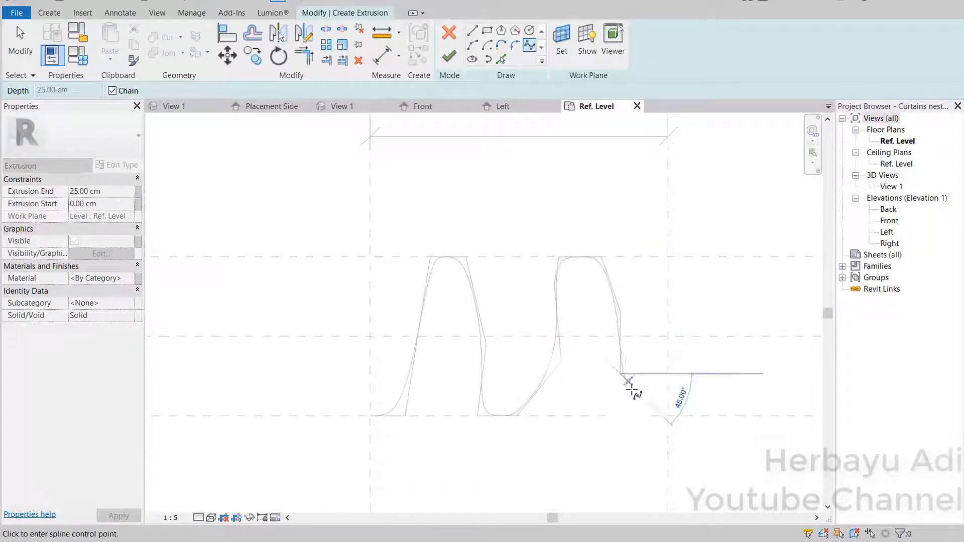
click(644, 415)
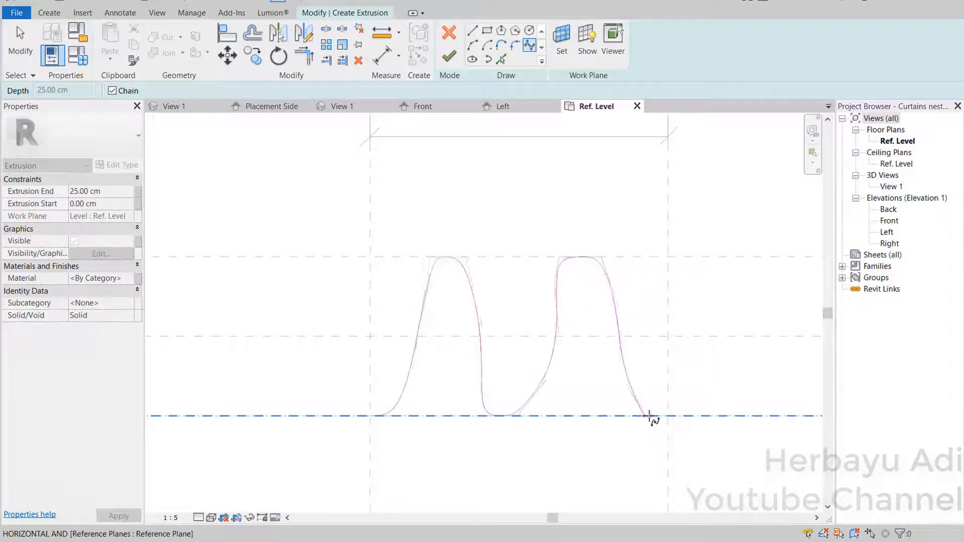
click(657, 415)
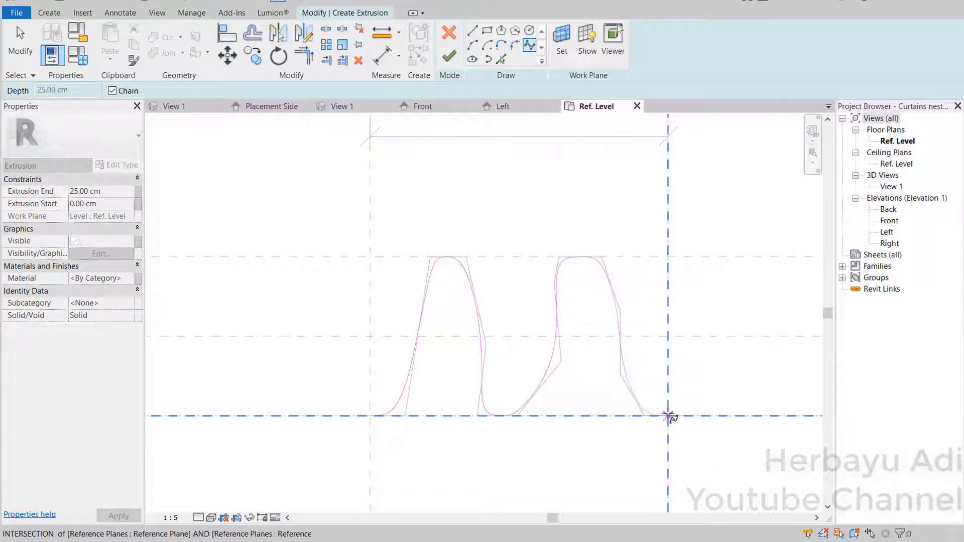
click(668, 416)
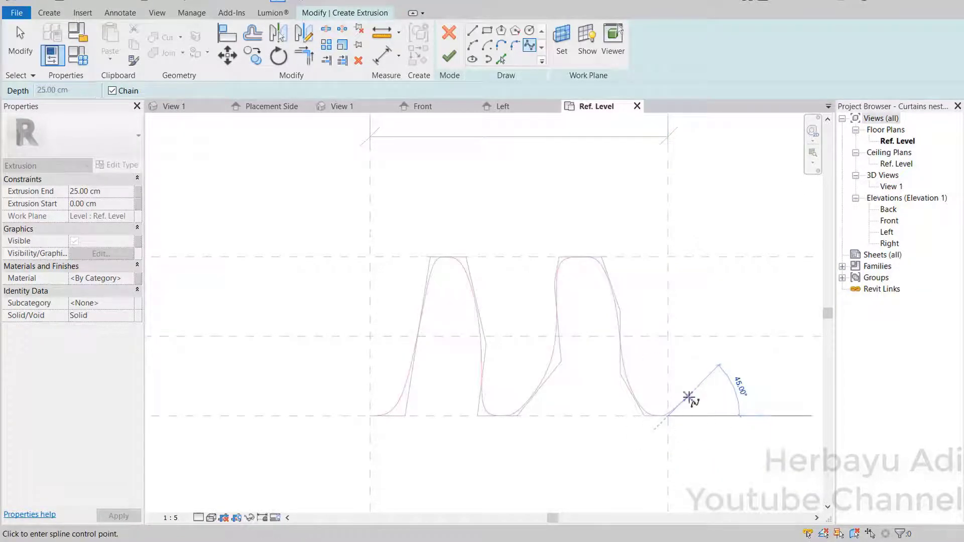
key(Escape)
key(Escape)
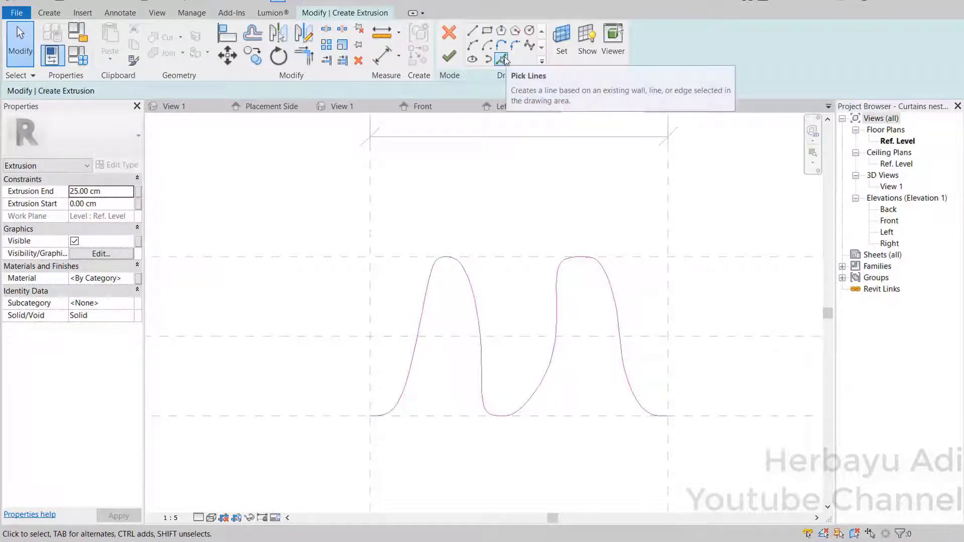
- Create a parallel copy of the curtain spline on its upper side with Pick Lines at a 0.20 cm offset
click(502, 59)
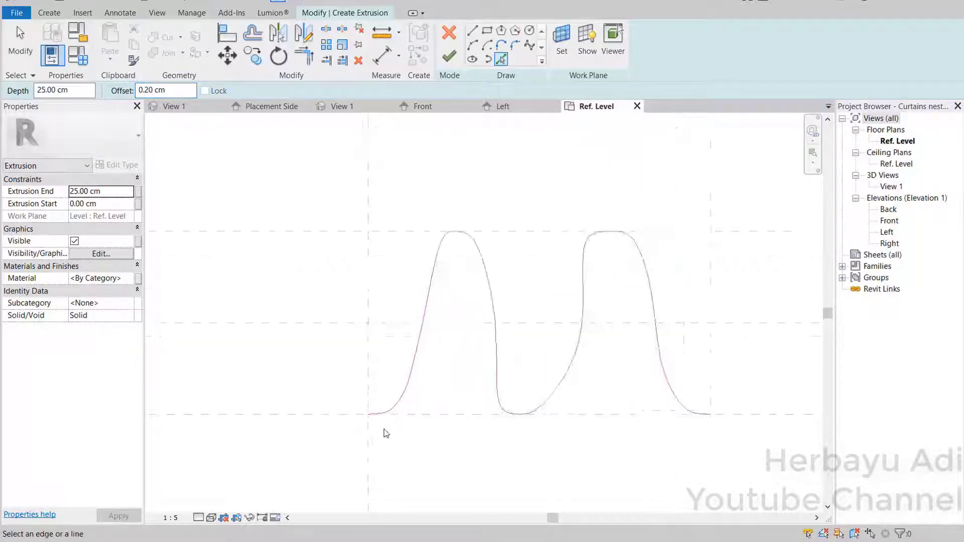
scroll(384, 428, up, 2)
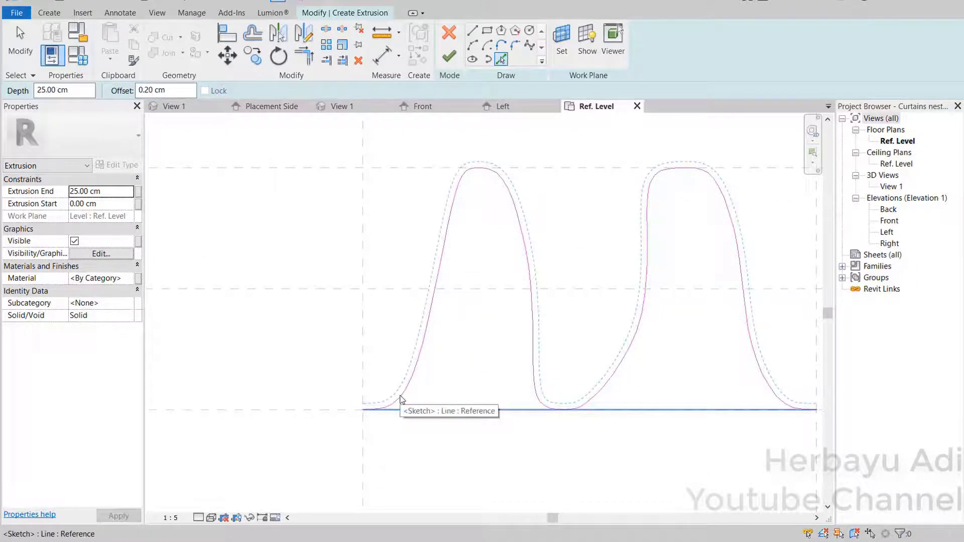
click(402, 399)
scroll(450, 355, down, 1)
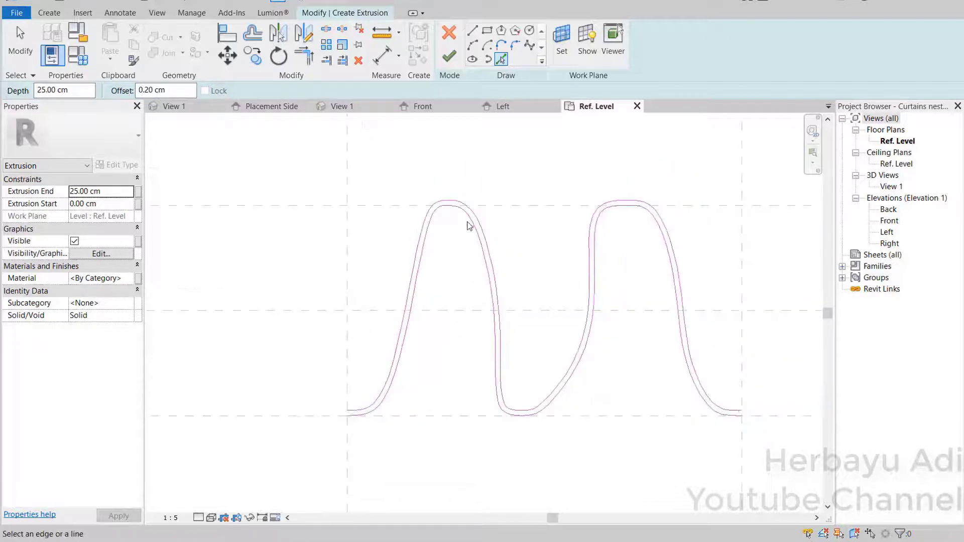
- Close both open ends of the curtain profile with short straight lines at 0 cm offset and finish the extrusion
click(471, 30)
scroll(341, 410, up, 5)
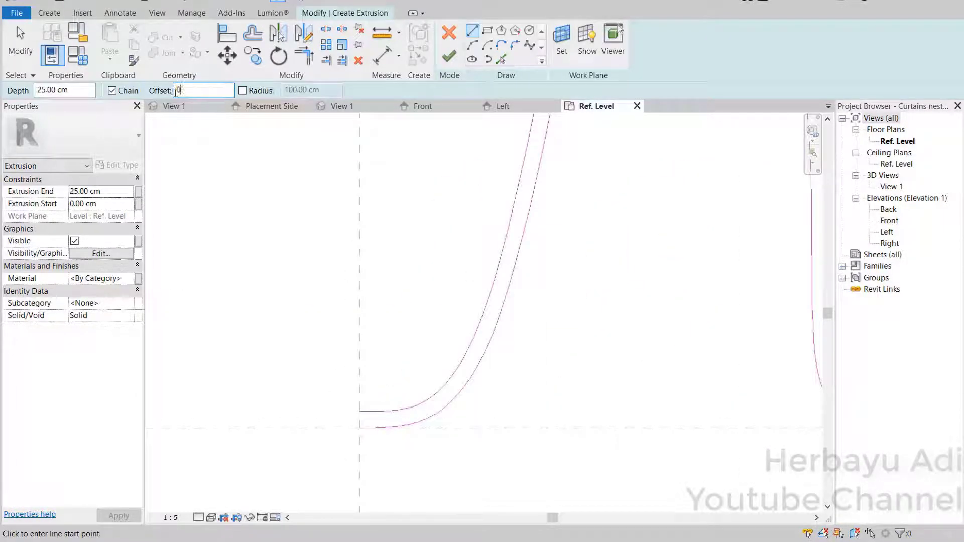
scroll(347, 426, up, 2)
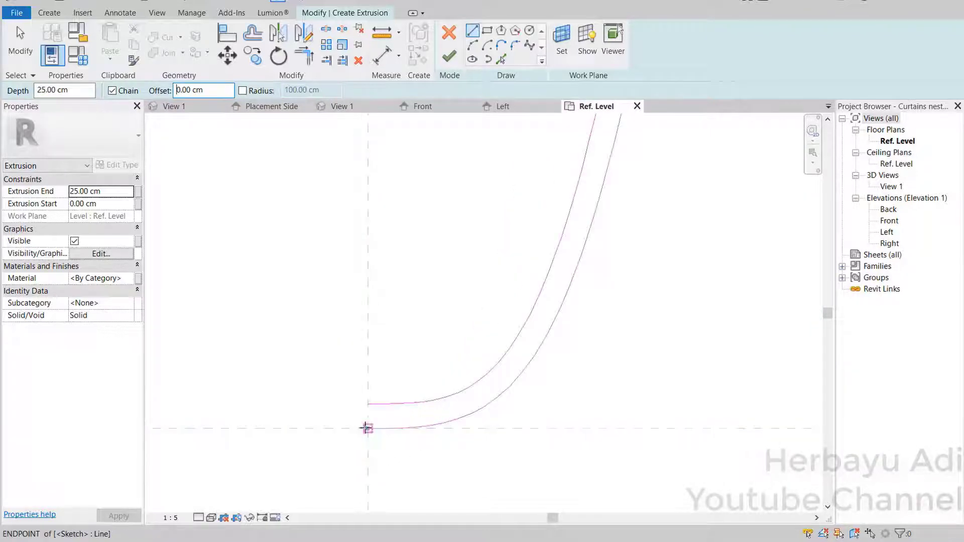
click(368, 428)
click(369, 405)
scroll(552, 353, down, 3)
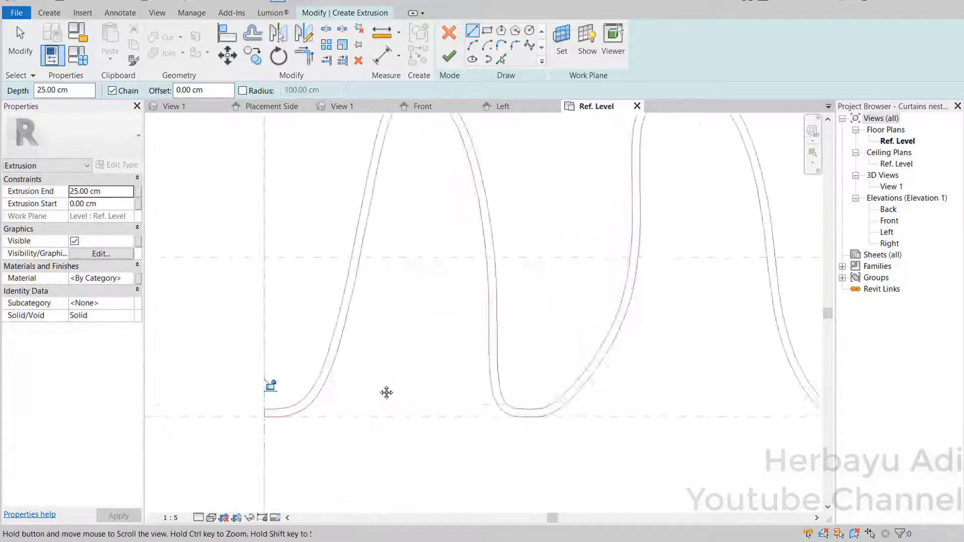
scroll(536, 372, up, 2)
scroll(638, 401, up, 2)
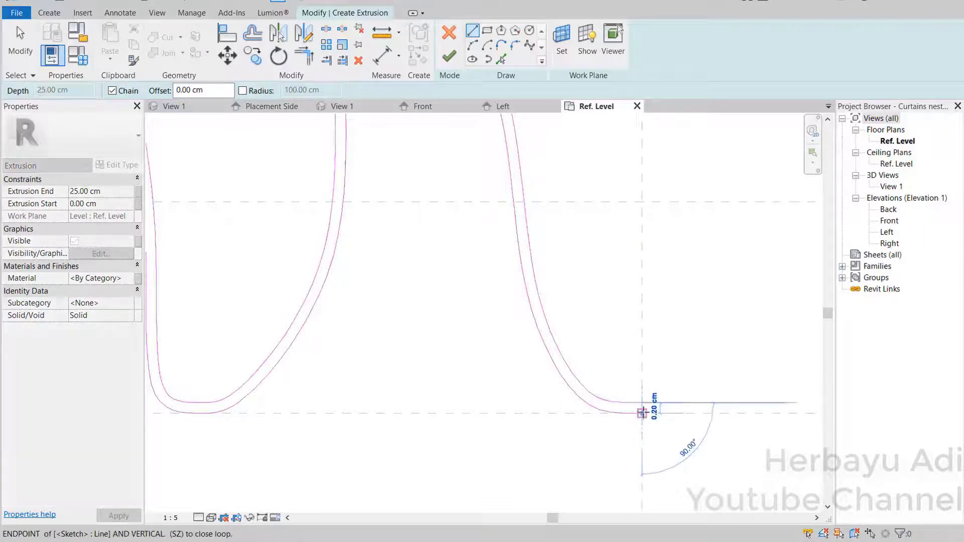
scroll(642, 407, down, 3)
scroll(637, 394, down, 3)
key(Escape)
click(449, 57)
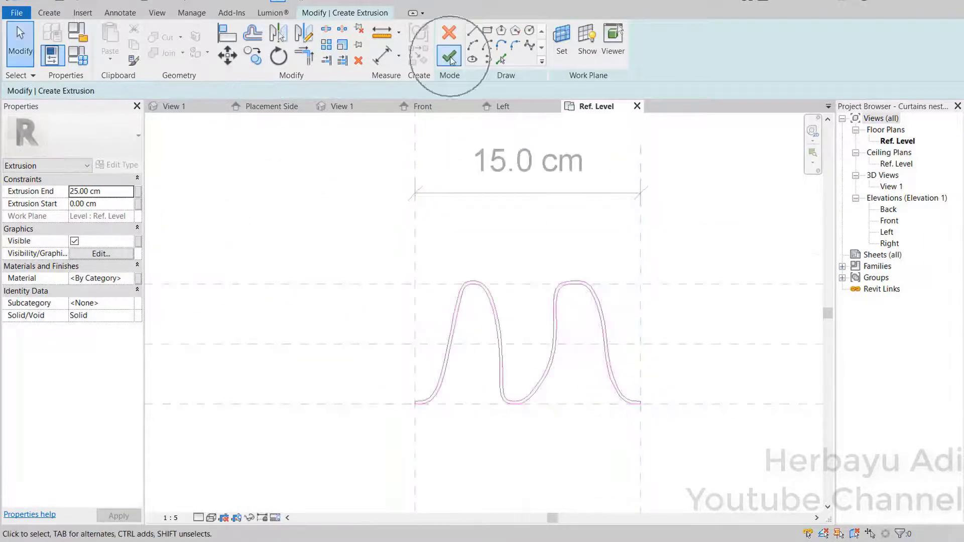
click(672, 331)
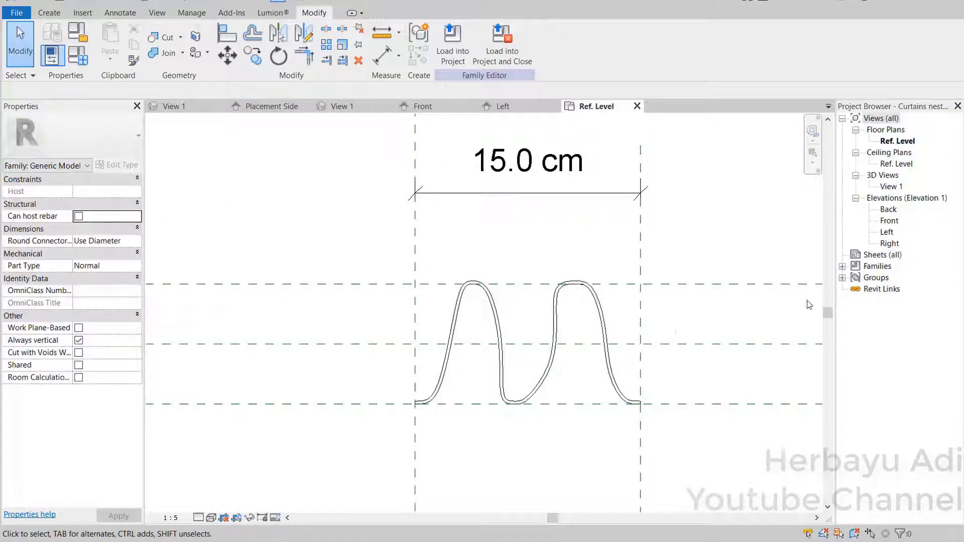
- Open the Front elevation view of the nested curtain family
middle_drag(688, 319, 693, 330)
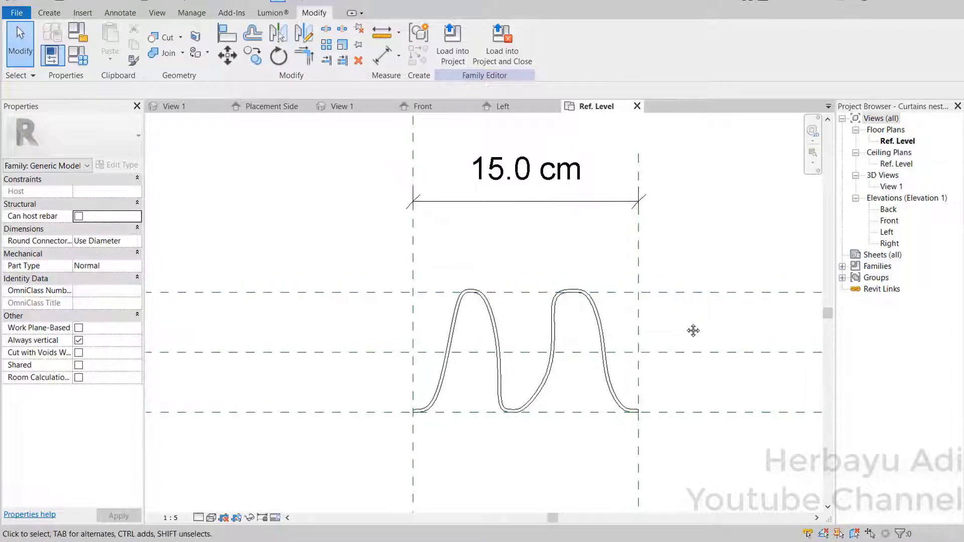
double_click(889, 221)
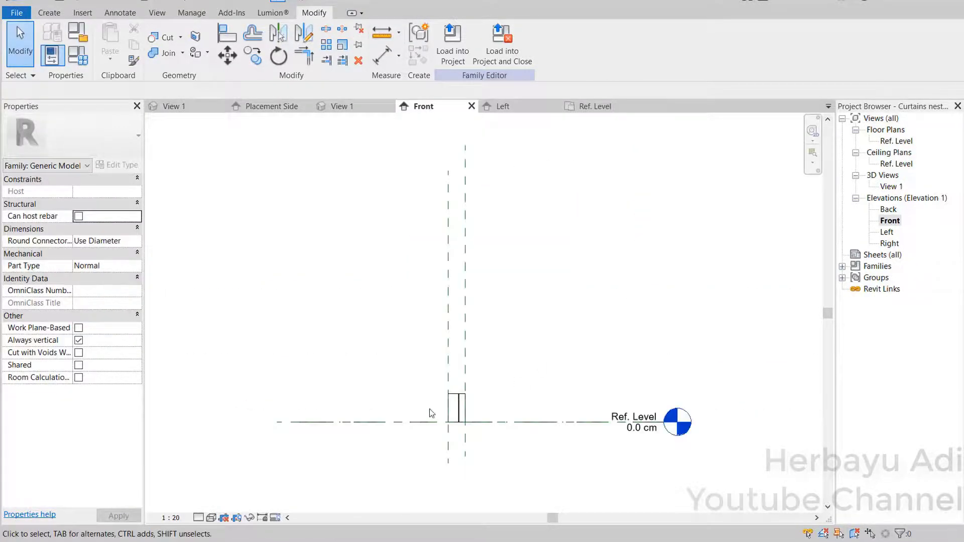
- Draw a horizontal reference plane about 44 cm below the Ref. Level, extending past both sides of the curtain
click(50, 13)
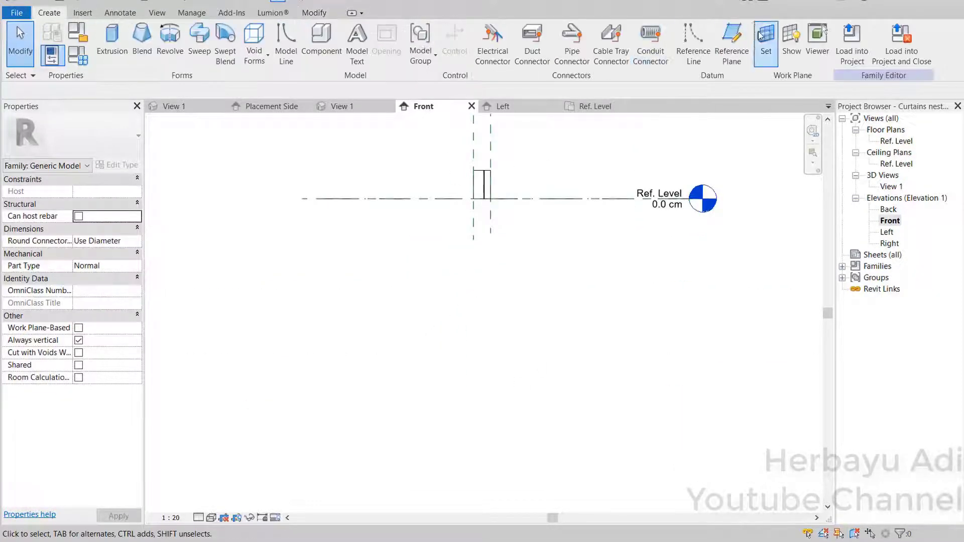
click(730, 36)
scroll(492, 247, up, 2)
click(398, 247)
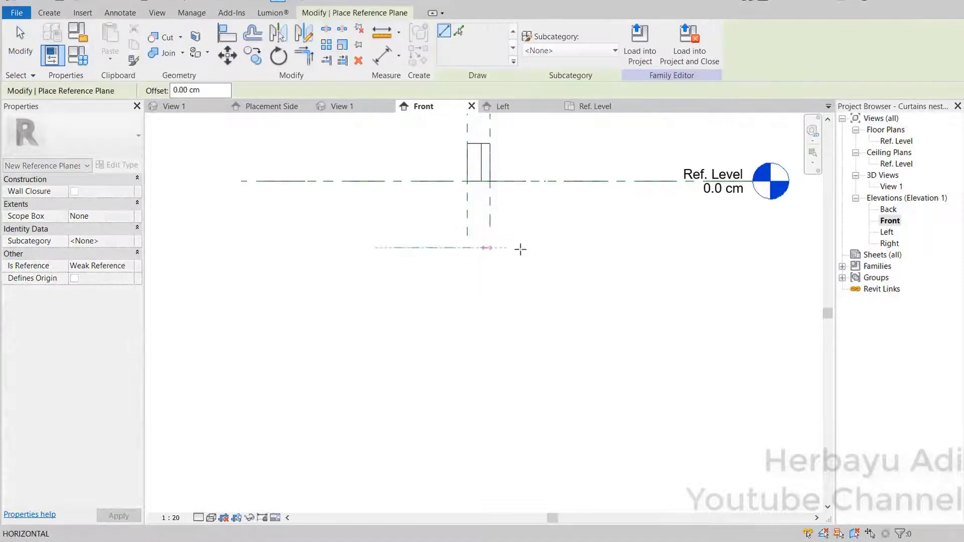
click(557, 241)
key(Escape)
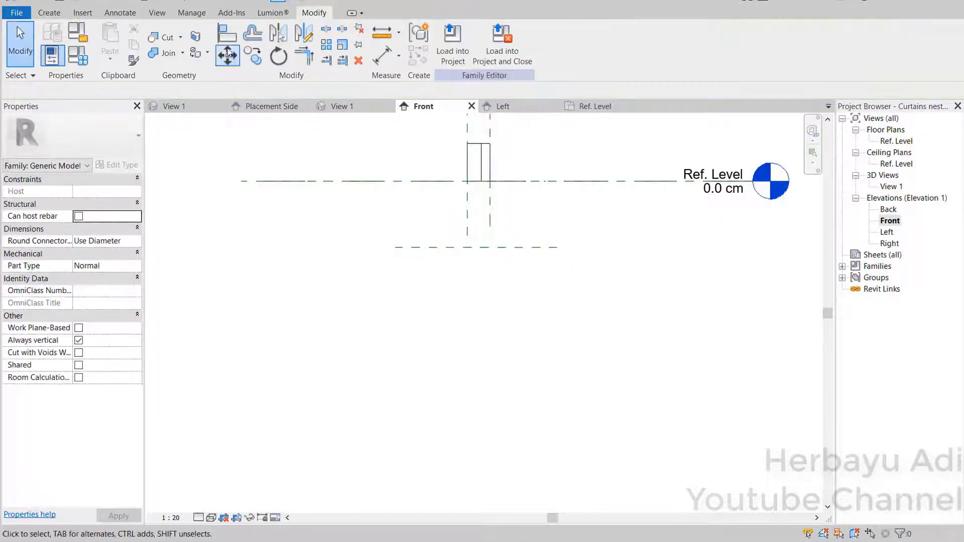
- Add an aligned dimension between the Ref. Level and the new reference plane below it
click(119, 12)
click(87, 43)
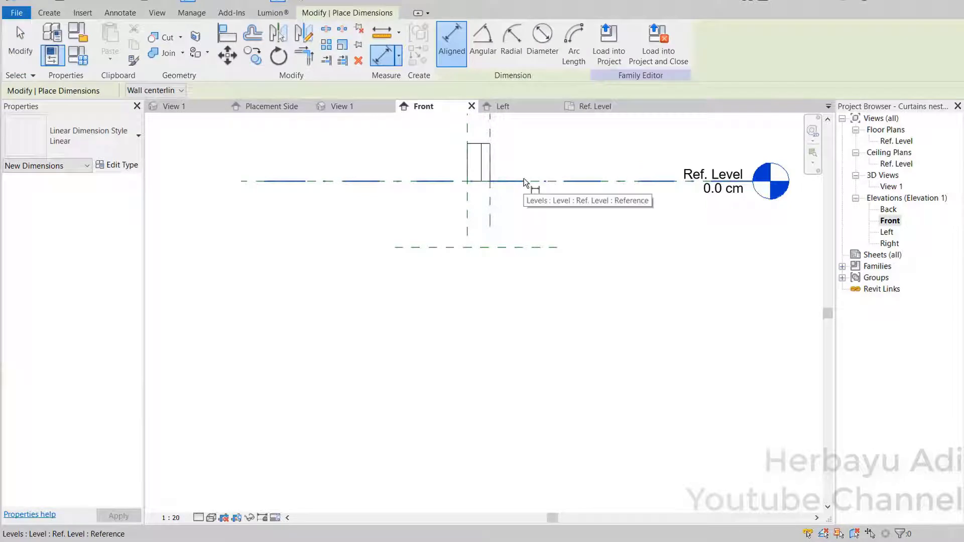
click(523, 180)
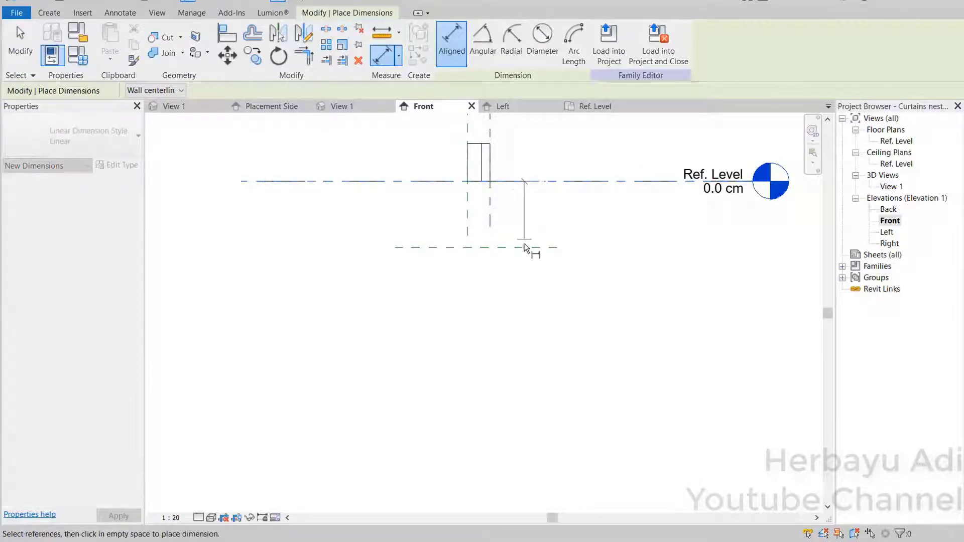
click(525, 257)
click(583, 333)
key(Escape)
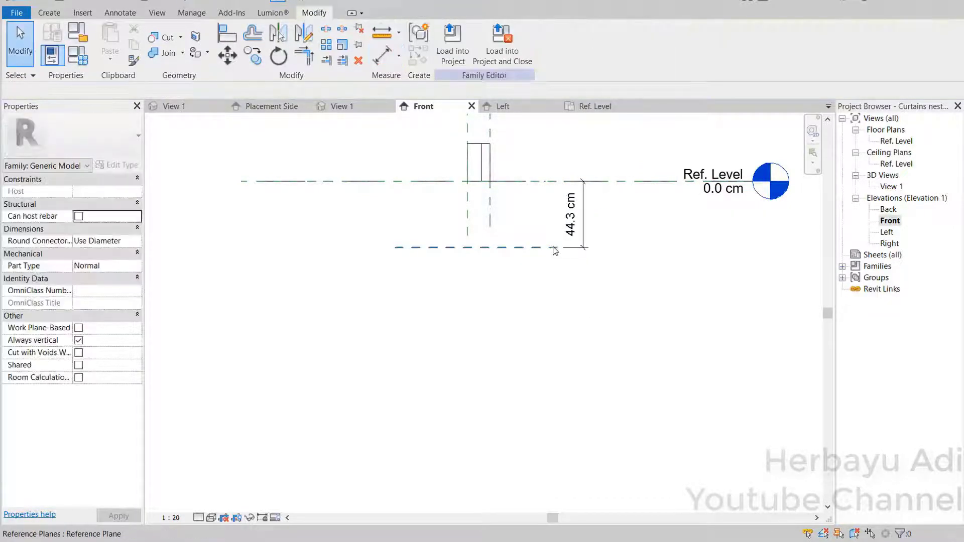
- Label the vertical dimension with a new family type parameter named Curtain Height, grouped under Dimensions
click(578, 235)
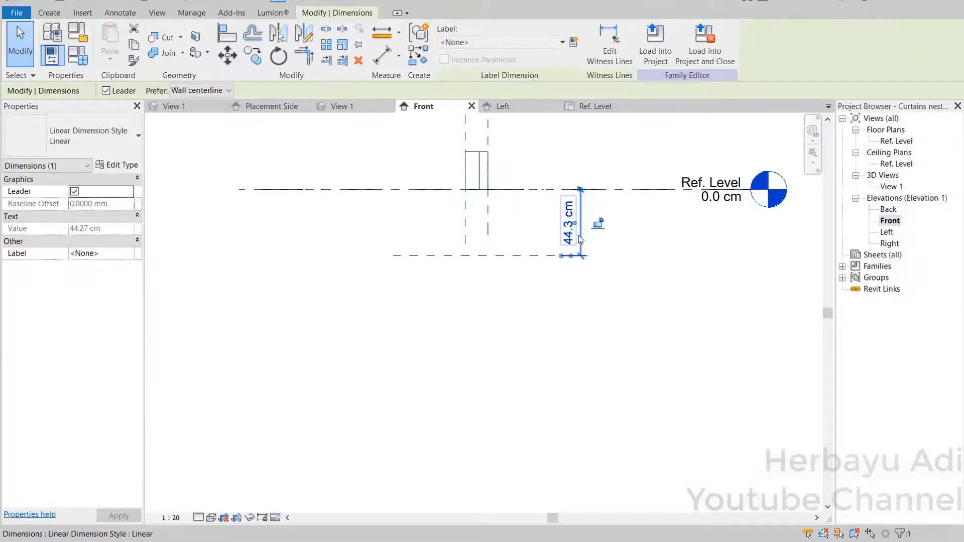
click(574, 42)
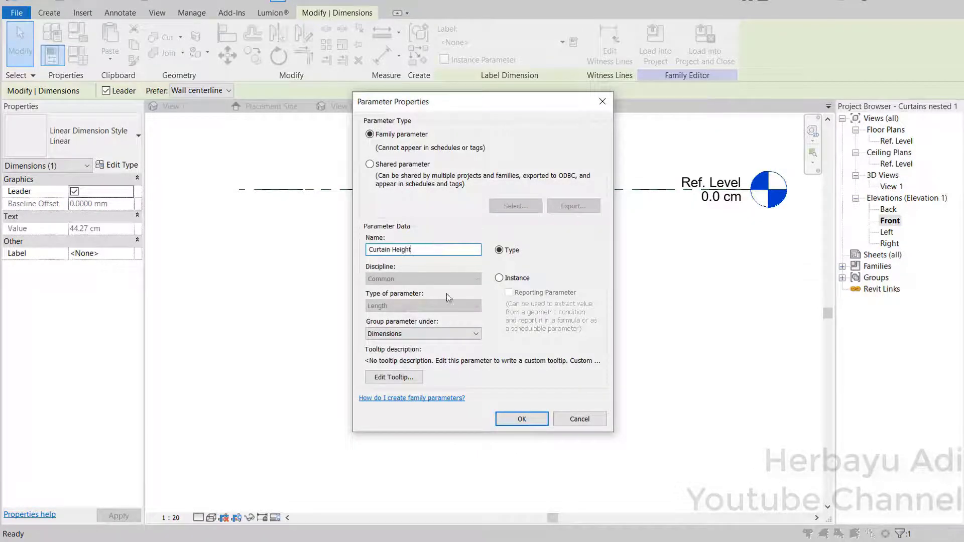
click(543, 421)
click(655, 358)
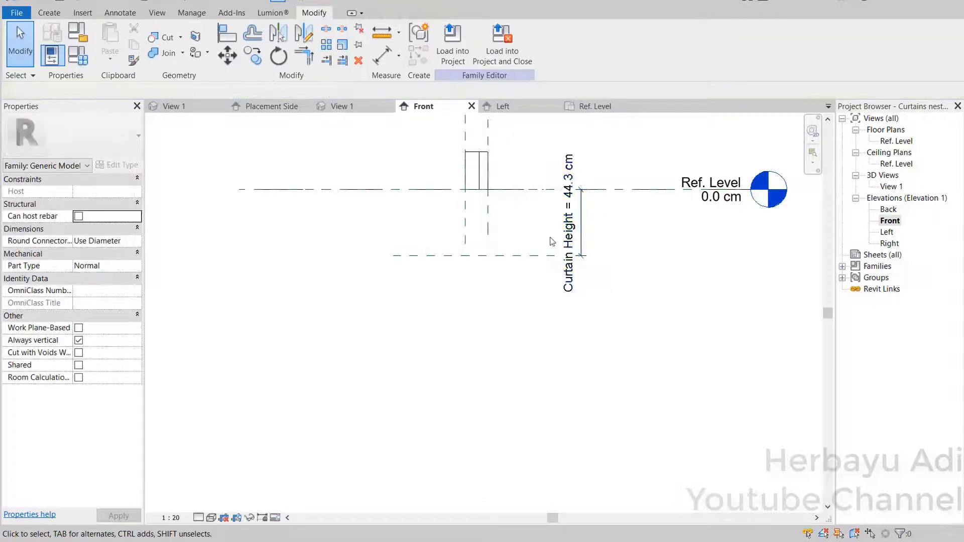
- Set the Curtain Height distance from the Ref. Level to the lower reference plane to 100 cm
scroll(567, 252, up, 2)
click(532, 273)
click(585, 211)
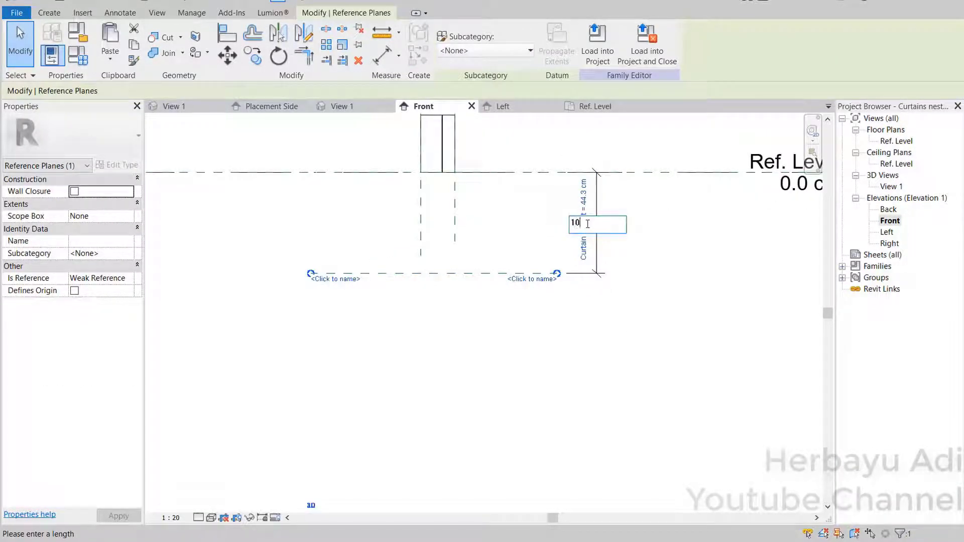
text(100)
key(Return)
click(678, 252)
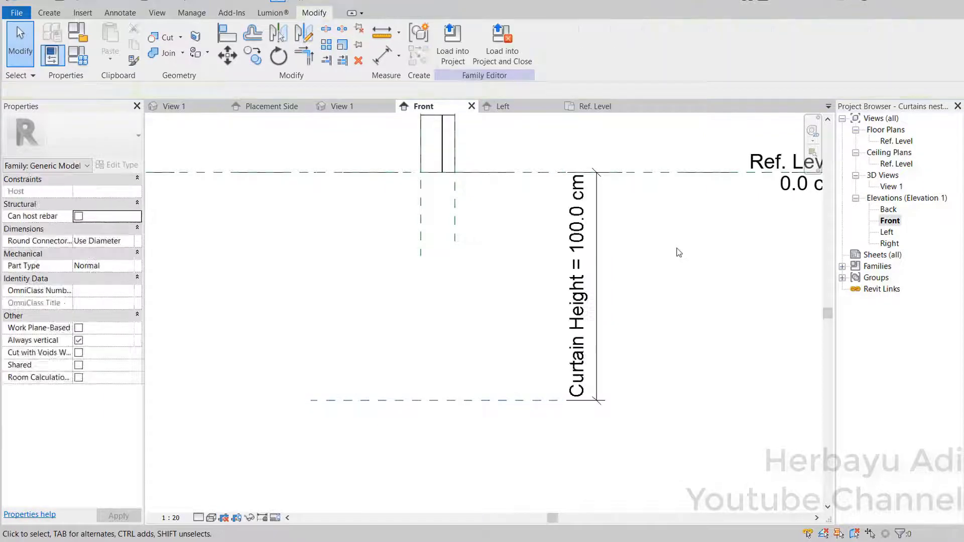
- Set the Front elevation's view scale to 1:10
middle_drag(496, 299, 541, 329)
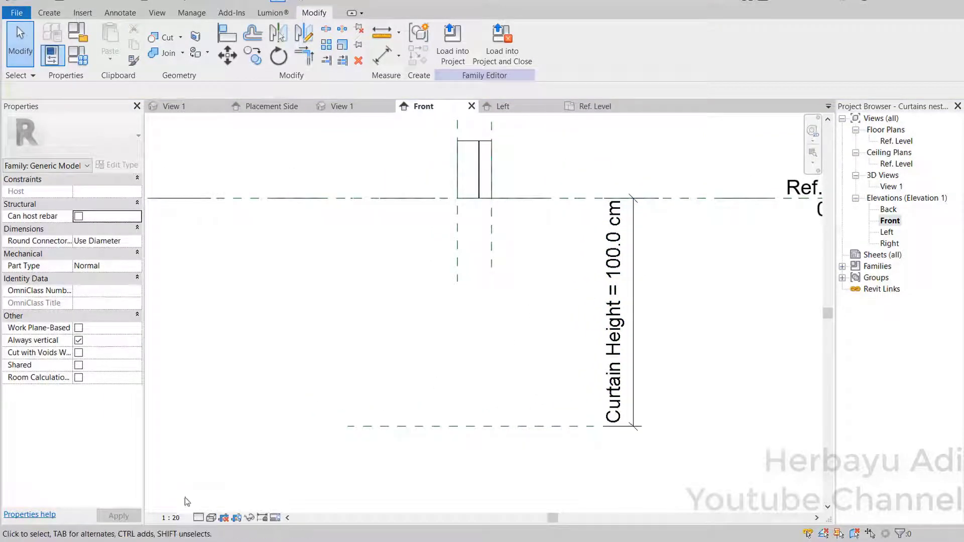
click(171, 519)
click(193, 393)
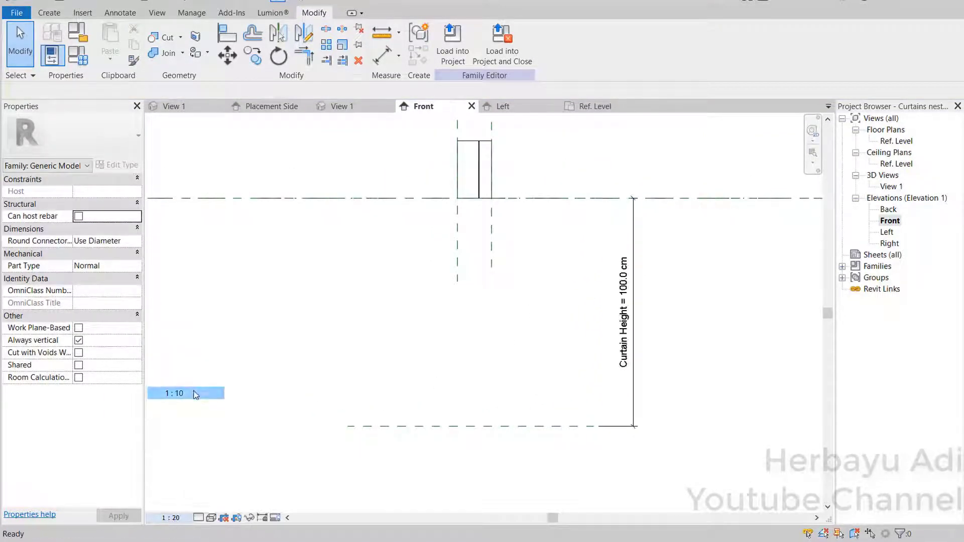
middle_drag(463, 309, 507, 310)
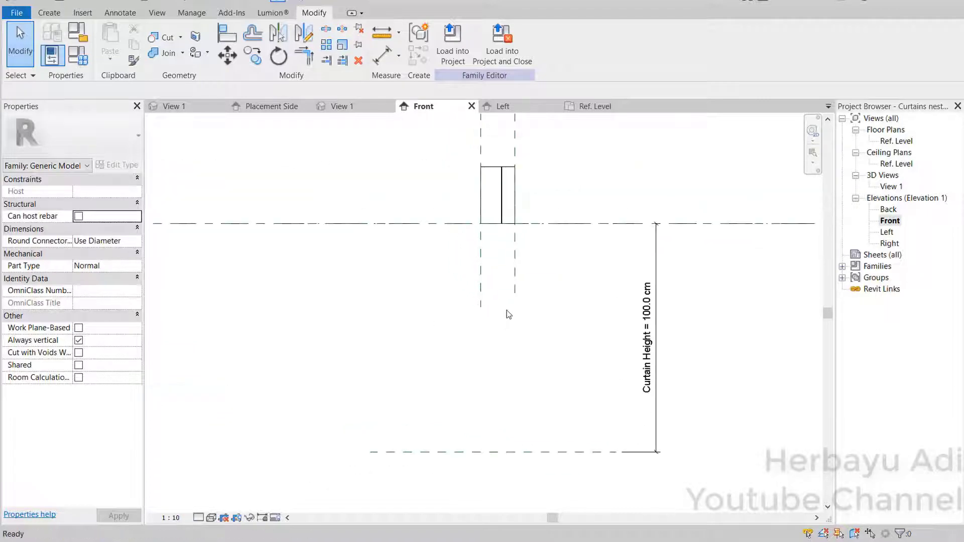
- Stretch the curtain extrusion downward and align its lower edge to the reference plane at the bottom of the Curtain Height dimension
click(504, 200)
drag(495, 228, 495, 435)
middle_drag(548, 408, 557, 374)
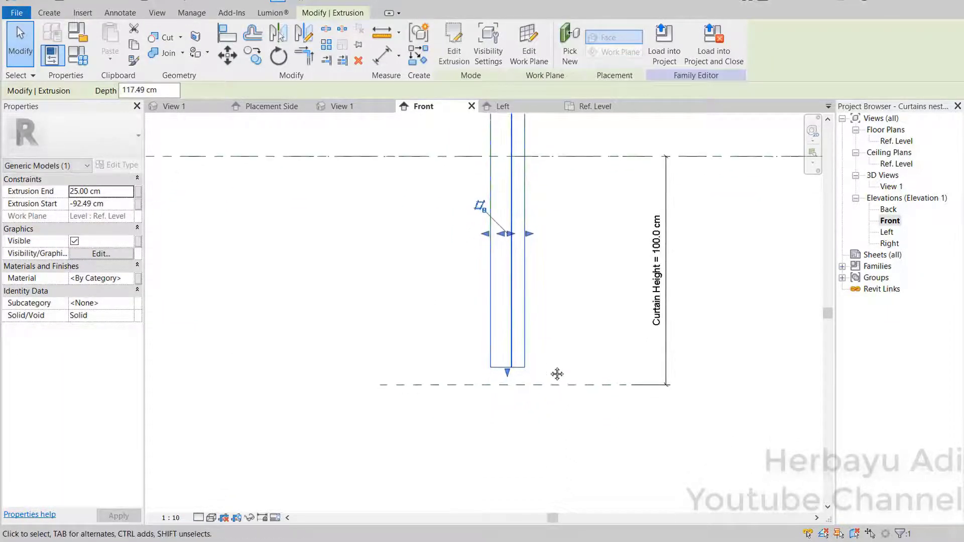
click(228, 34)
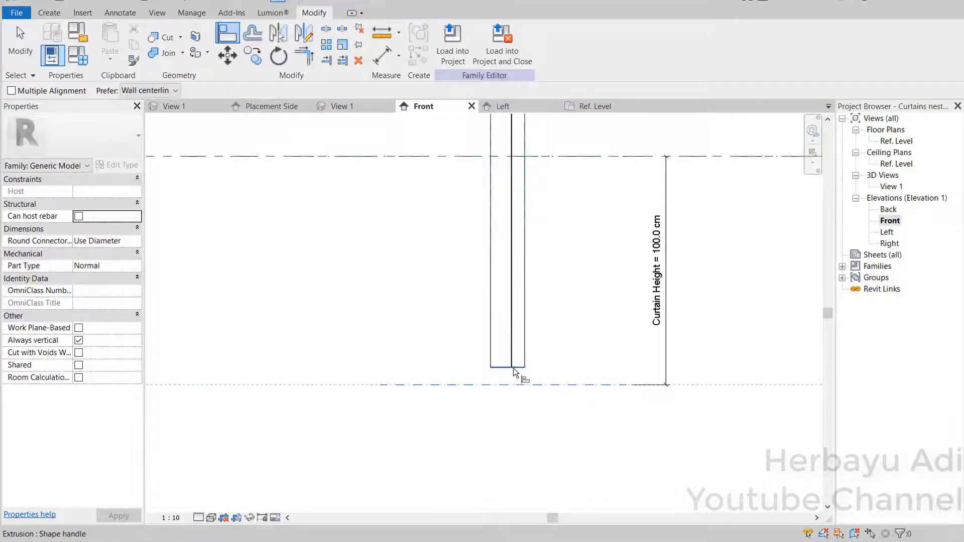
click(513, 367)
middle_drag(536, 288, 546, 352)
key(Escape)
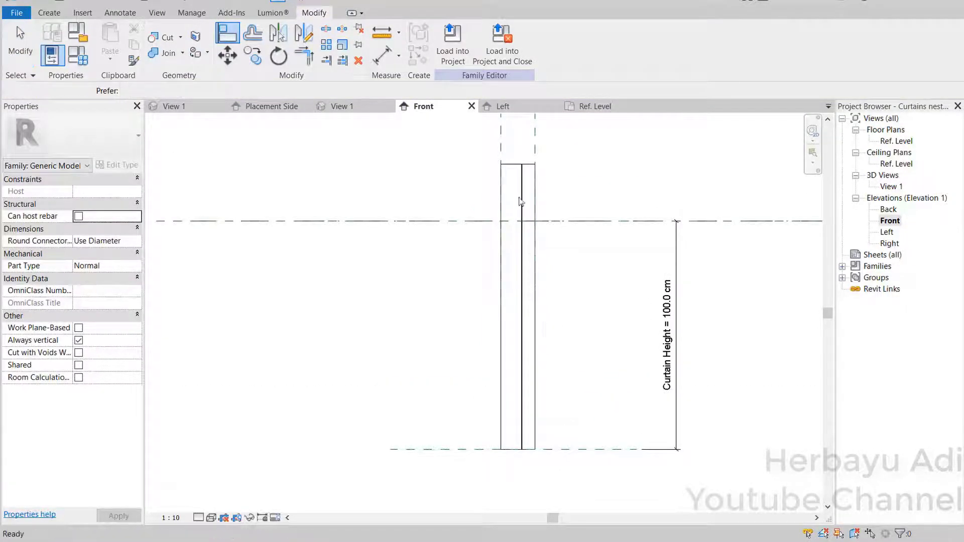
- Lower the curtain extrusion's upper end to about 10.7 cm above the Ref. Level
scroll(479, 216, up, 2)
click(479, 217)
click(470, 190)
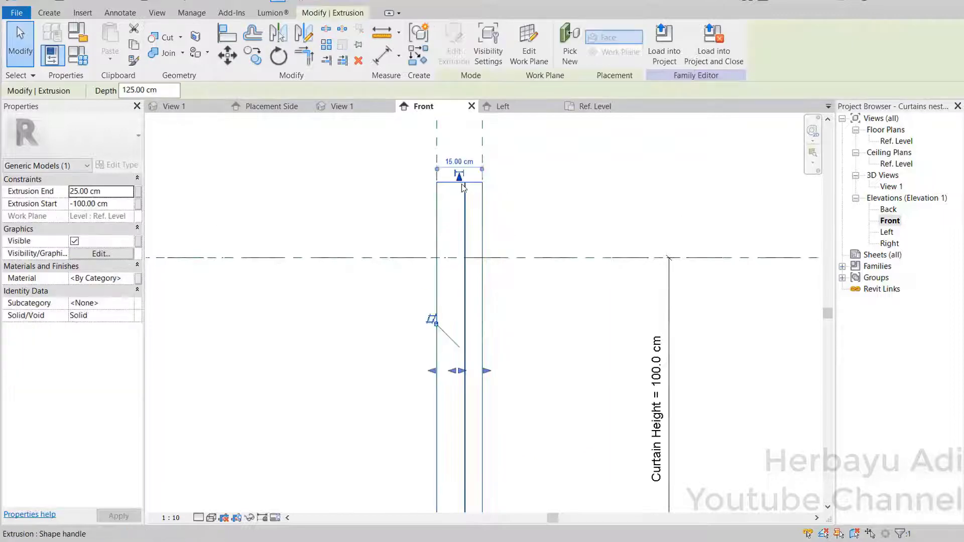
drag(459, 176, 460, 242)
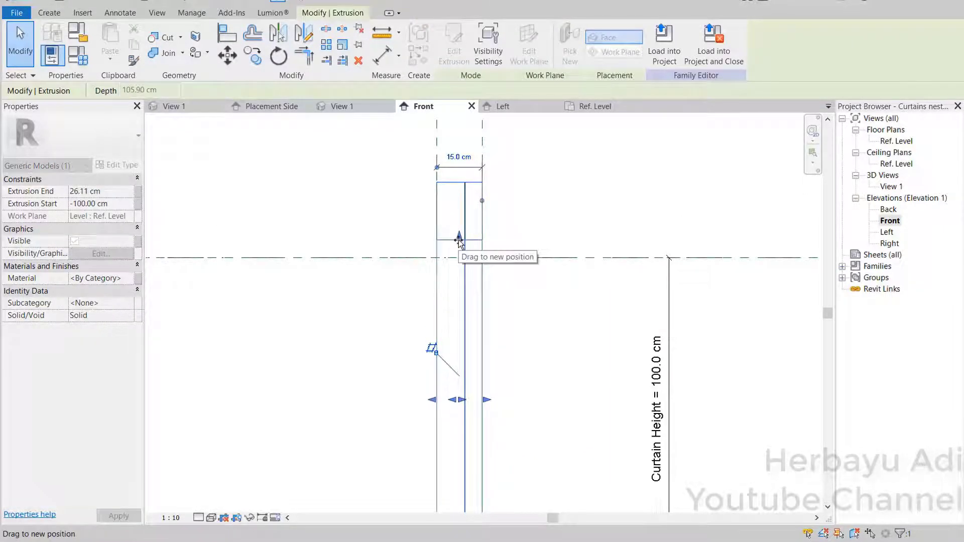
click(501, 215)
scroll(479, 232, up, 1)
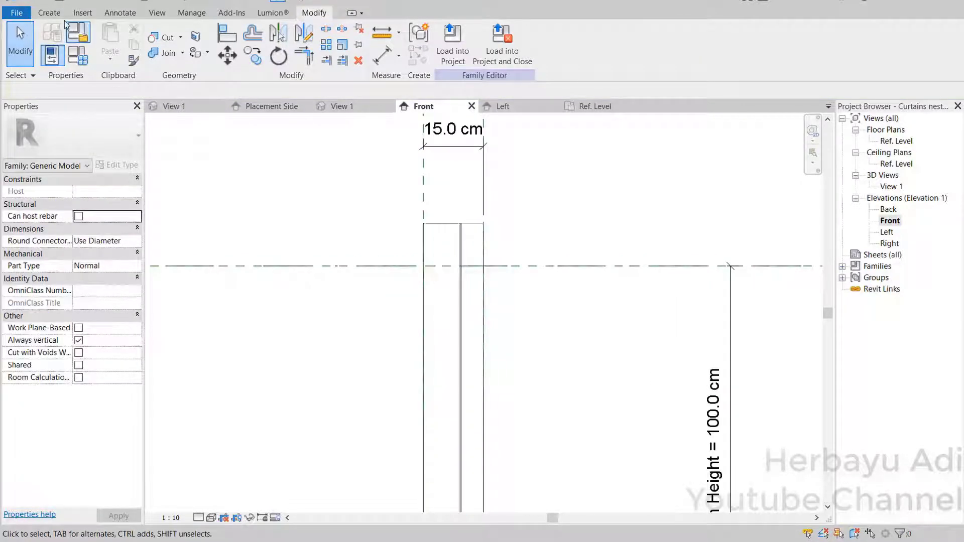
- Draw a horizontal reference plane across the curtain, between its upper edge and the Ref. Level
click(50, 13)
click(732, 42)
scroll(372, 236, up, 1)
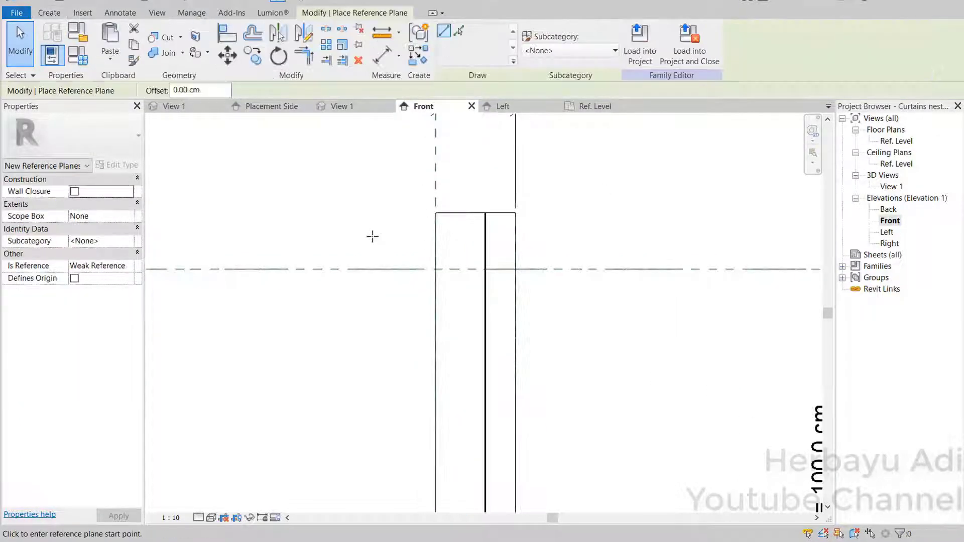
click(372, 239)
click(593, 239)
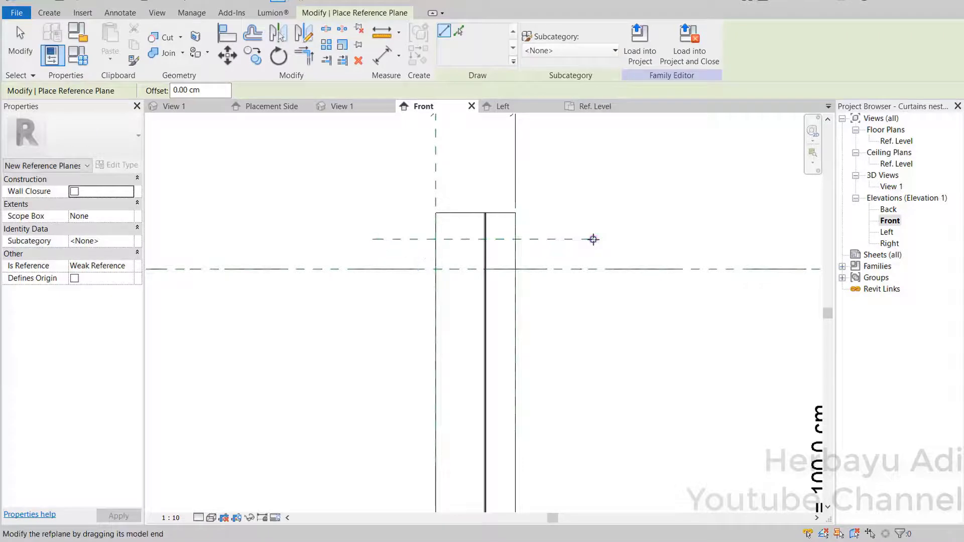
key(Escape)
key(Escape)
- Add an aligned dimension between the new horizontal reference plane and the Ref. Level
click(121, 12)
click(54, 41)
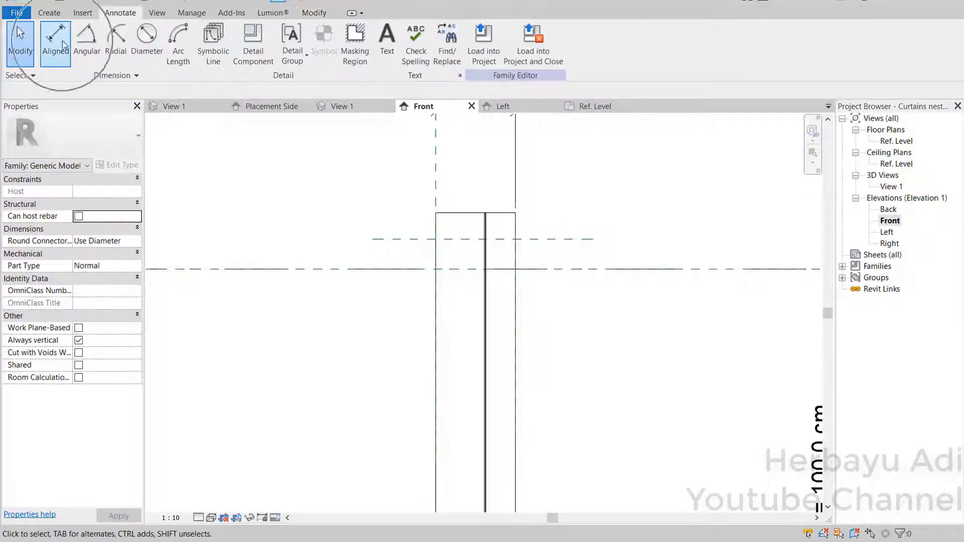
click(531, 239)
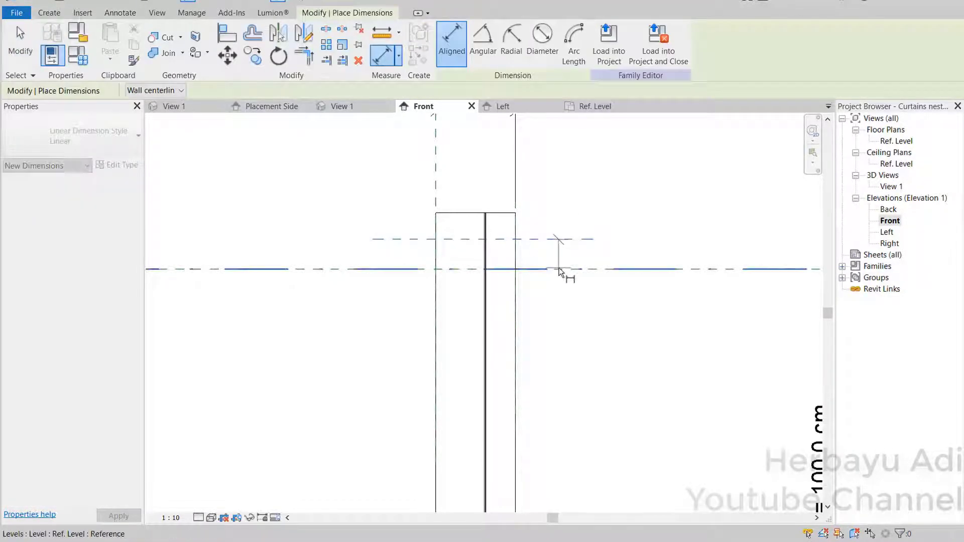
click(560, 269)
click(624, 321)
key(Escape)
key(Escape)
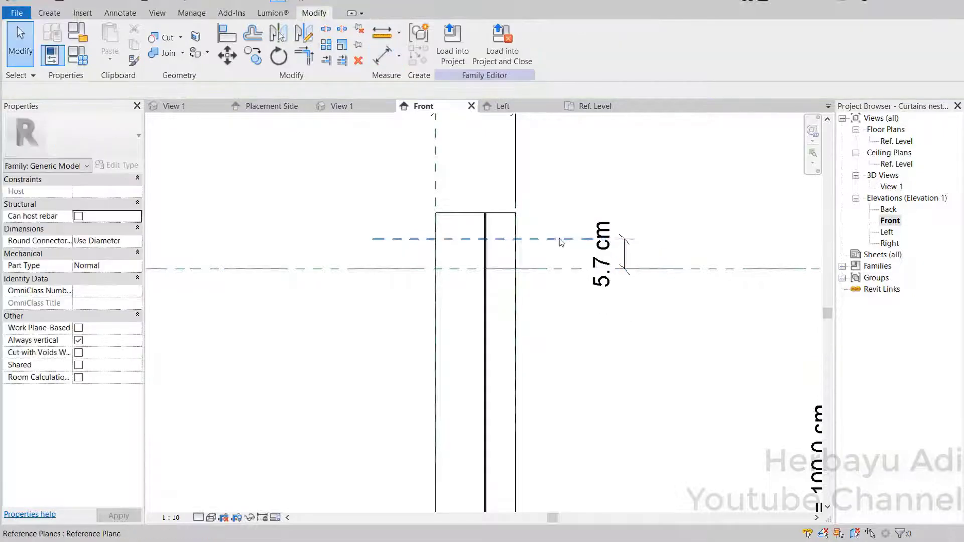
- Set the new reference plane's distance above the Ref. Level to 3.5 cm
click(564, 239)
click(610, 251)
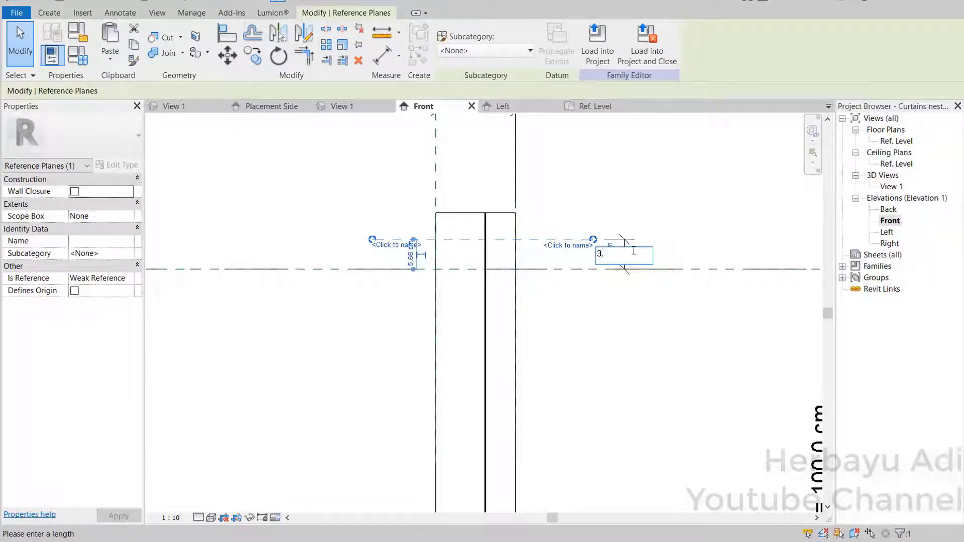
key(Return)
click(627, 207)
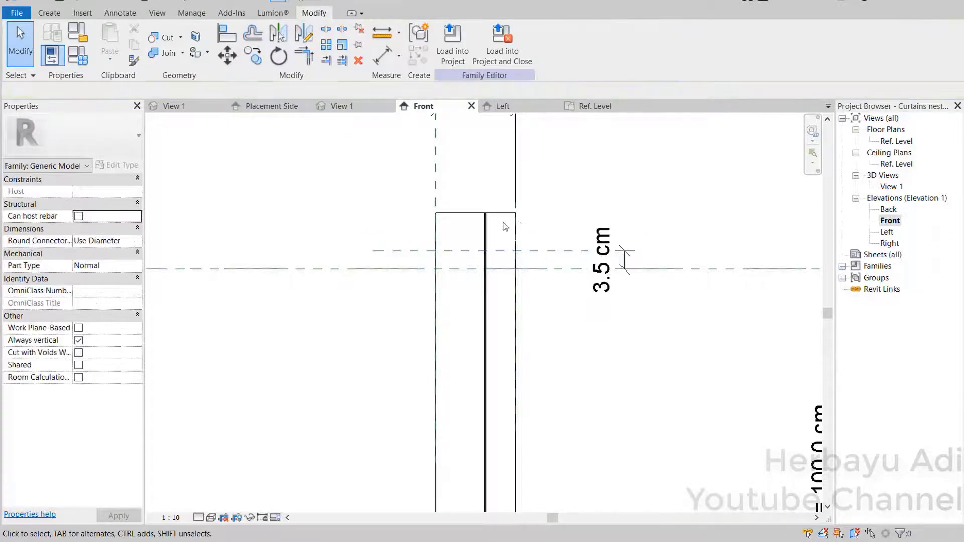
- Align the curtain extrusion's upper edge to the reference plane 3.5 cm above the Ref. Level
middle_drag(490, 270, 503, 232)
scroll(503, 233, down, 3)
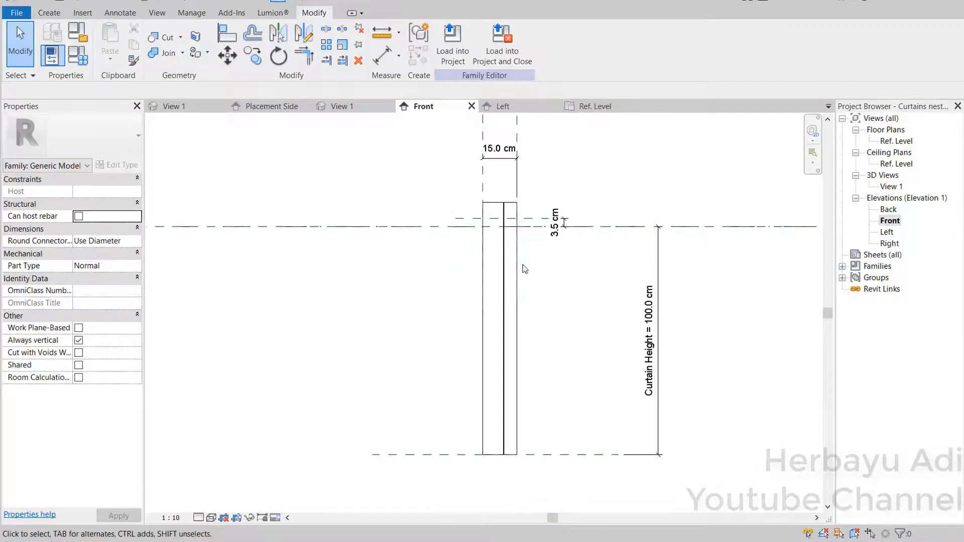
click(517, 276)
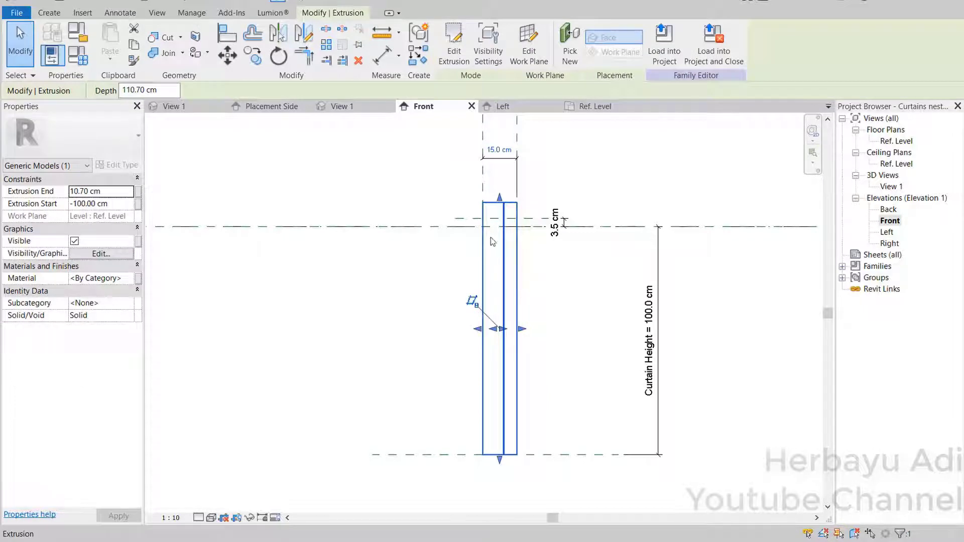
key(Escape)
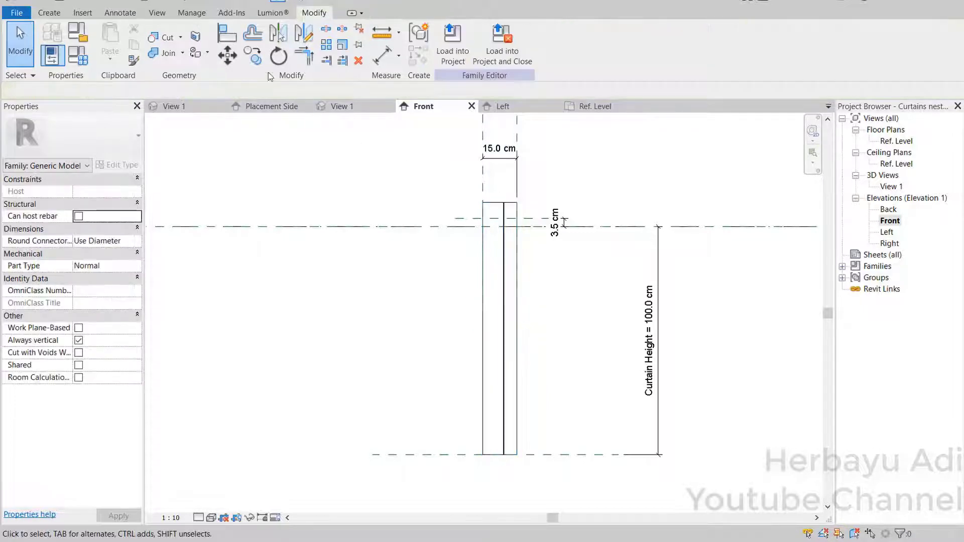
click(227, 34)
click(514, 202)
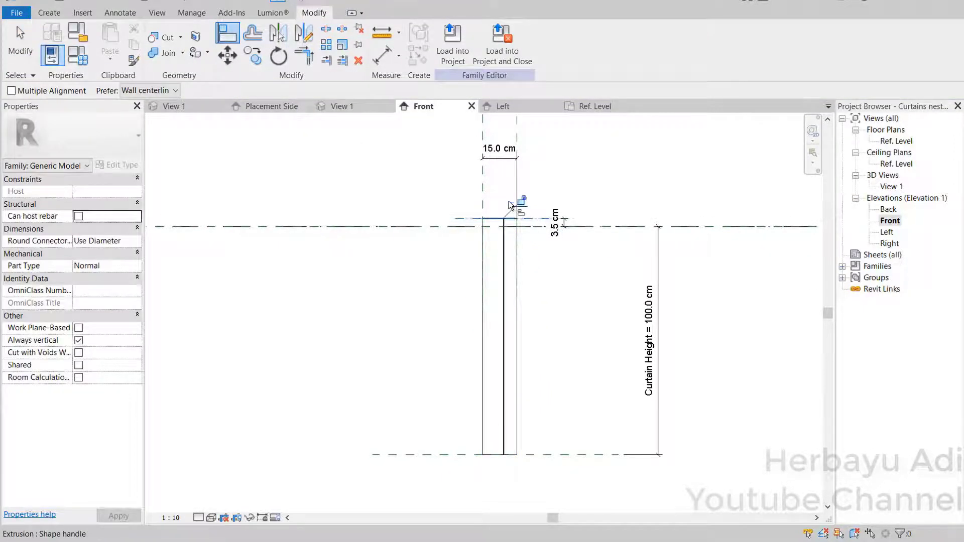
scroll(547, 217, up, 2)
key(Escape)
key(Escape)
click(562, 229)
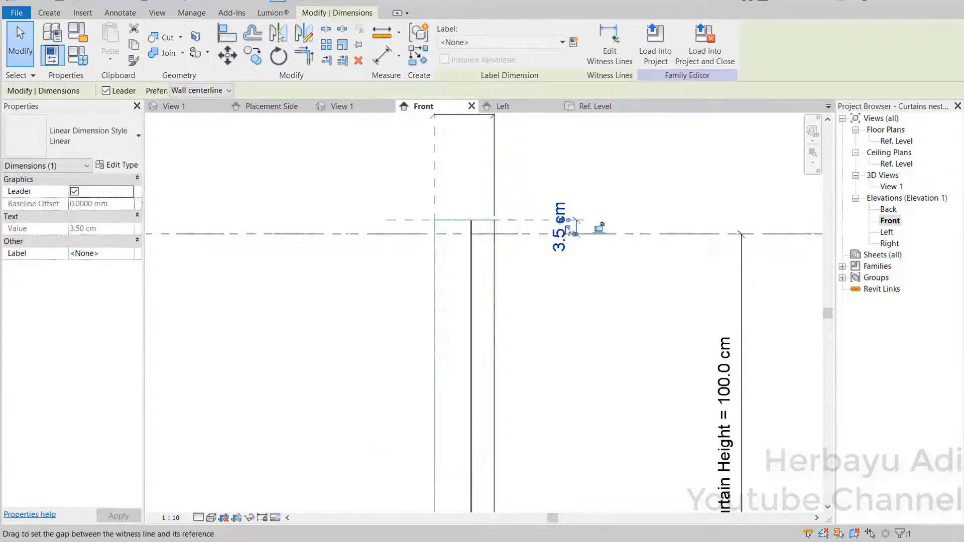
key(Escape)
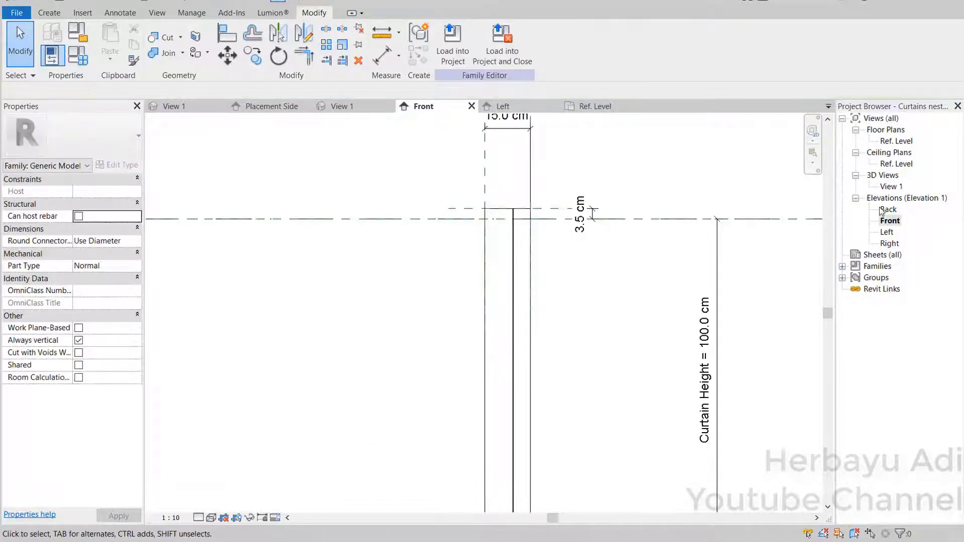
- Examine the curtain extrusion in the 3D view and bring up its upper end in the Left elevation
double_click(891, 187)
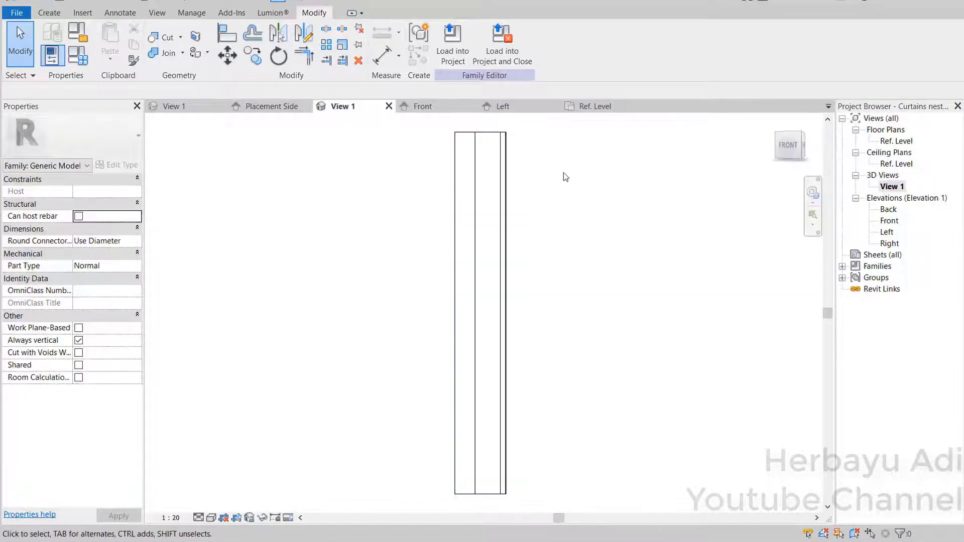
shift+middle_drag(565, 177, 552, 362)
double_click(887, 231)
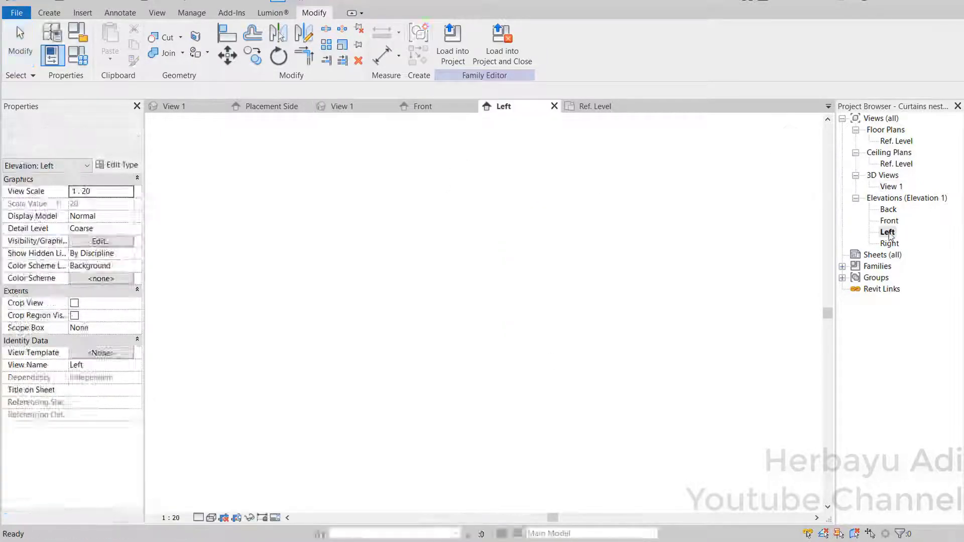
scroll(415, 427, up, 2)
middle_drag(415, 424, 447, 250)
scroll(476, 197, up, 2)
scroll(475, 197, up, 4)
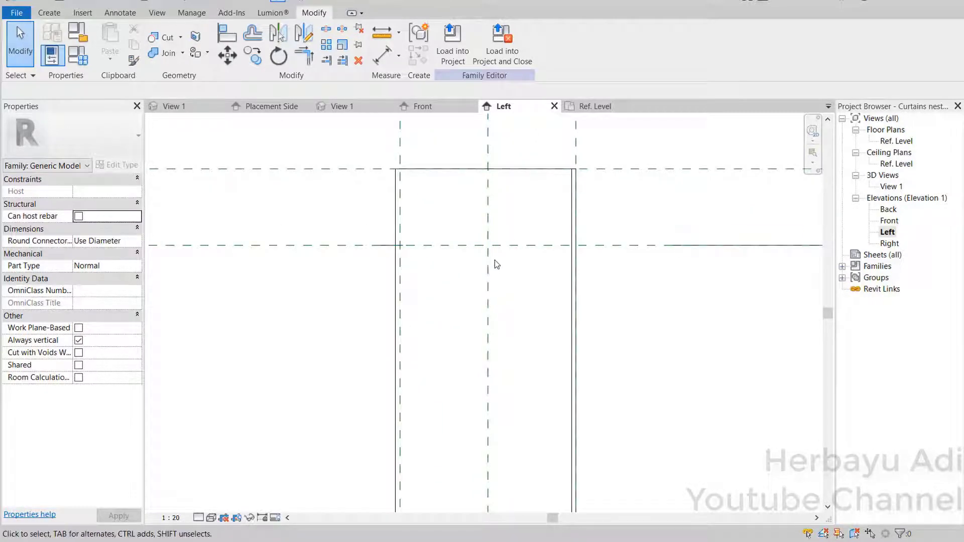
middle_drag(497, 264, 499, 287)
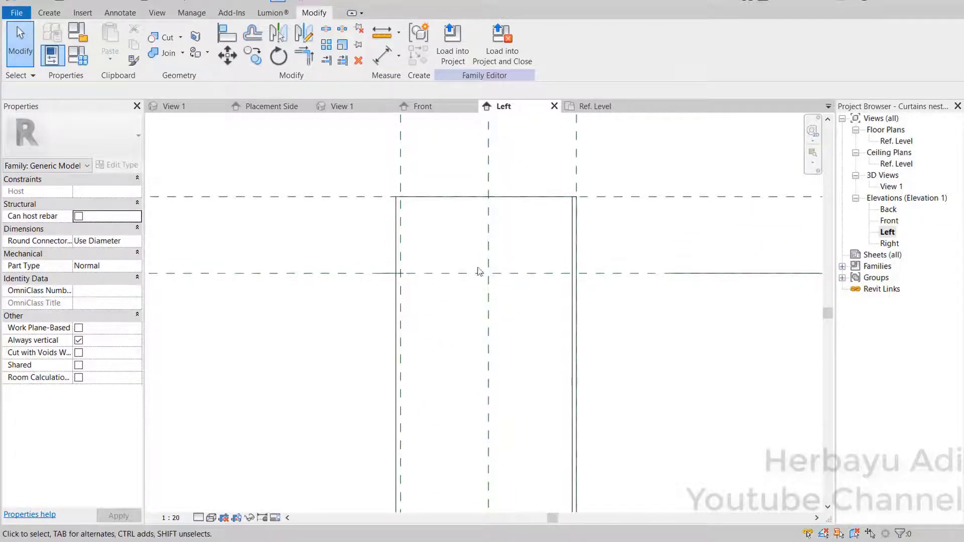
- Start a void extrusion and sketch a circle of 2 cm radius centred where the Center (Front/Back) plane meets the Ref. Level
click(59, 16)
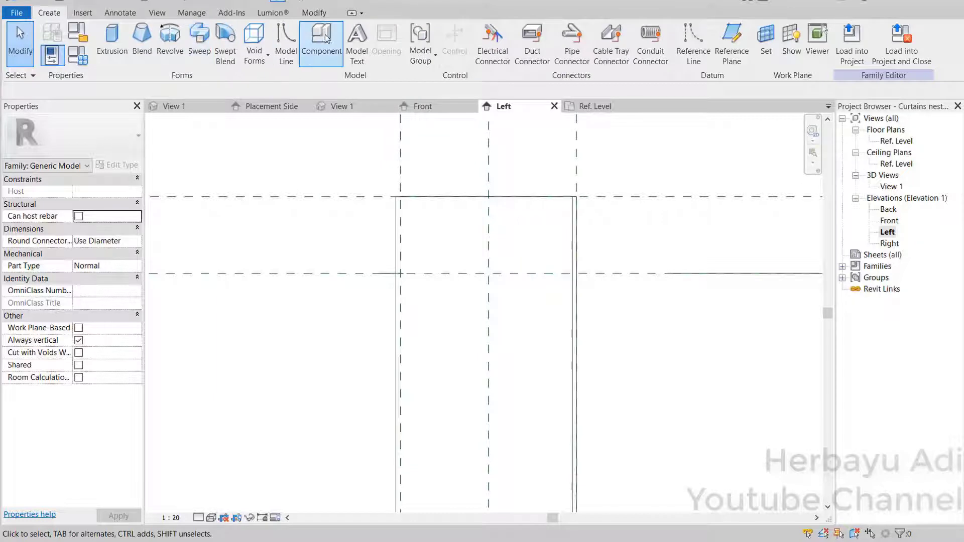
click(266, 58)
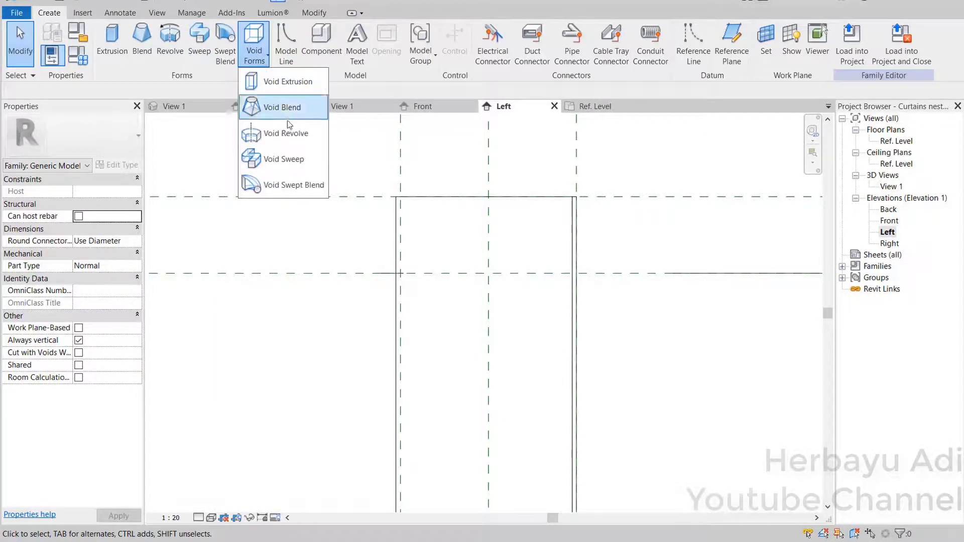
click(289, 85)
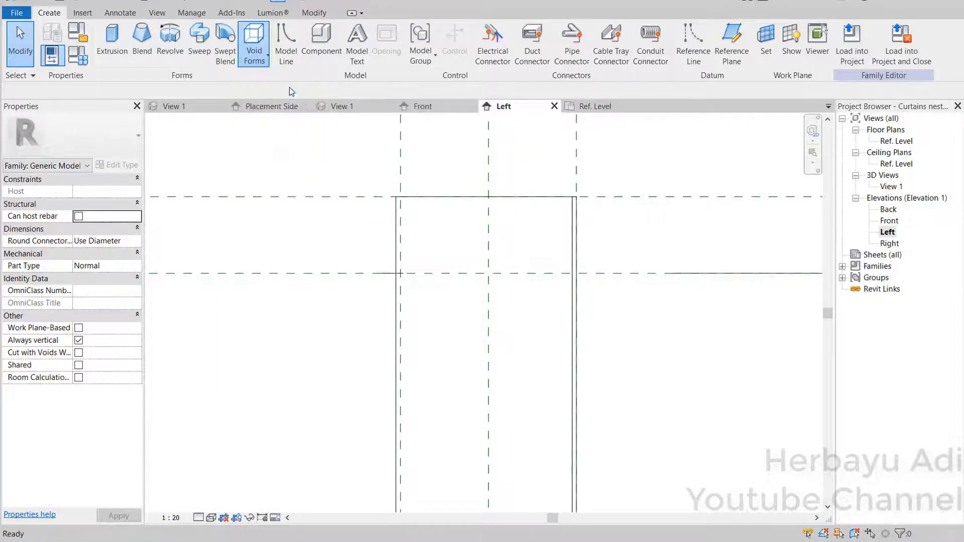
click(530, 32)
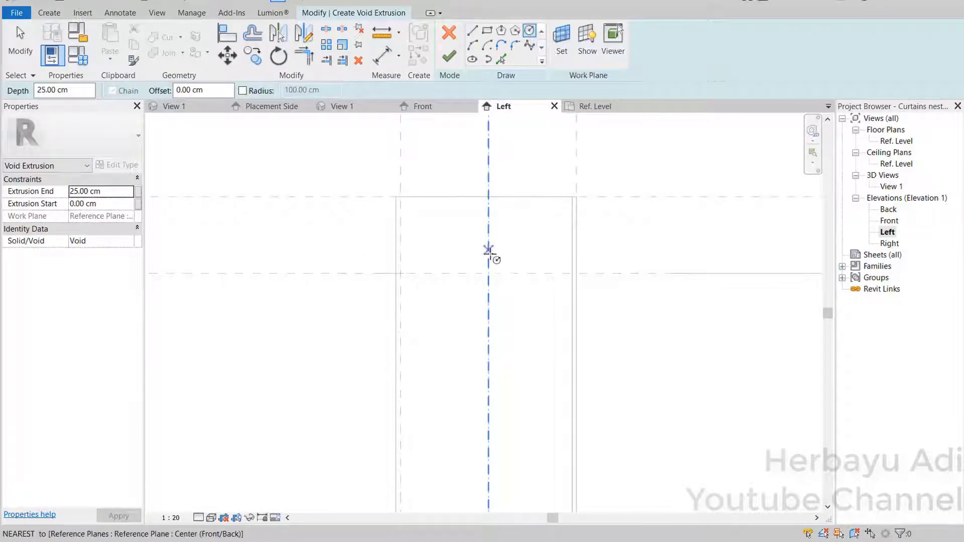
click(488, 274)
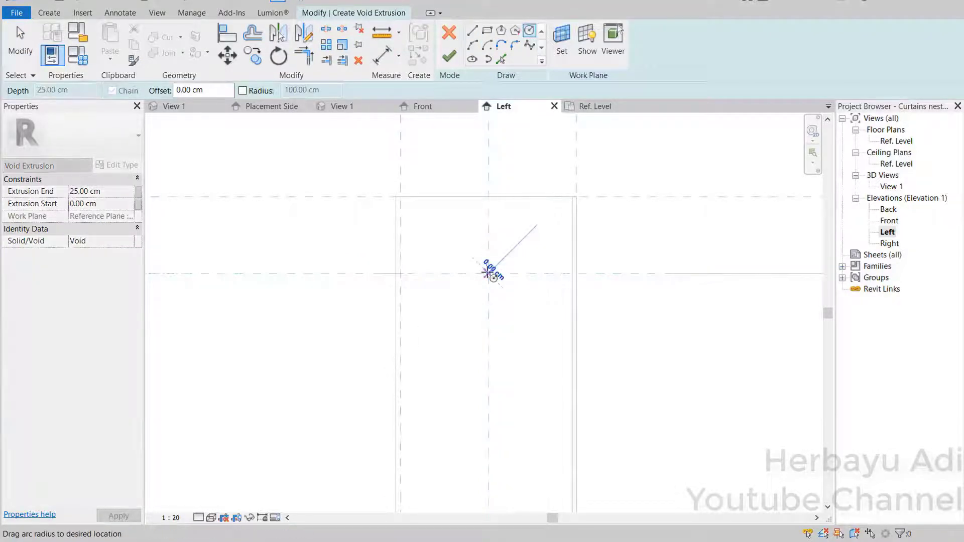
text(2)
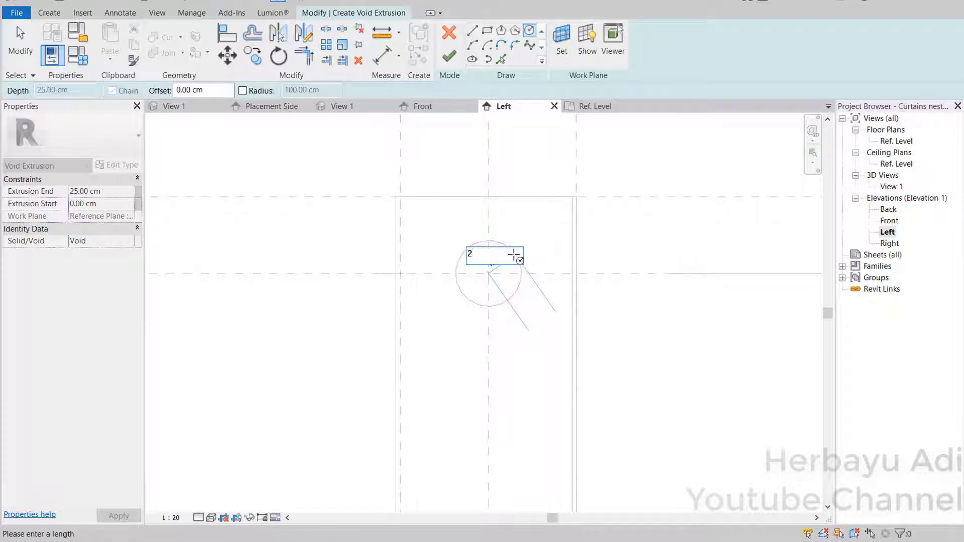
key(Return)
key(l)
key(i)
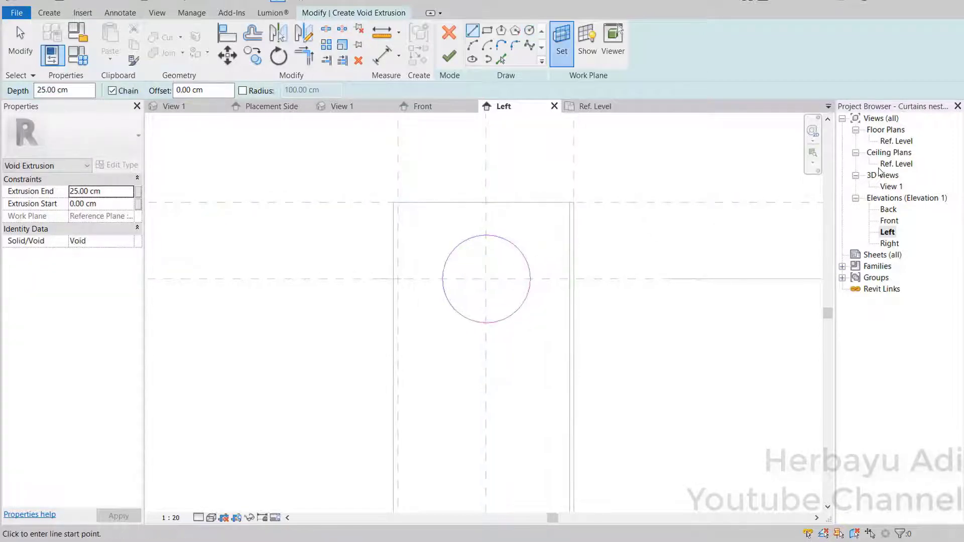
- Switch to the Ref. Level floor plan and finish the circular void extrusion with a depth of 25 cm
click(895, 141)
double_click(902, 141)
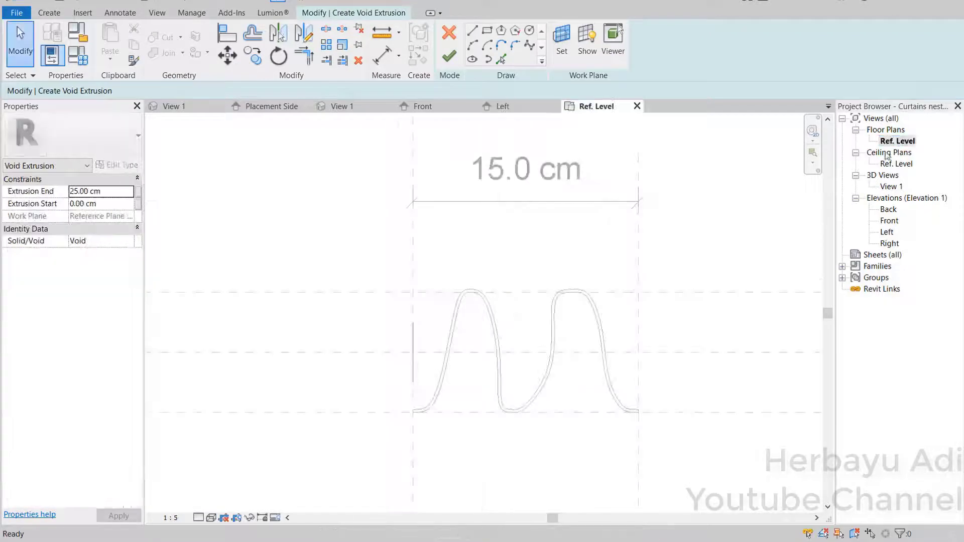
click(450, 56)
middle_drag(395, 360, 355, 348)
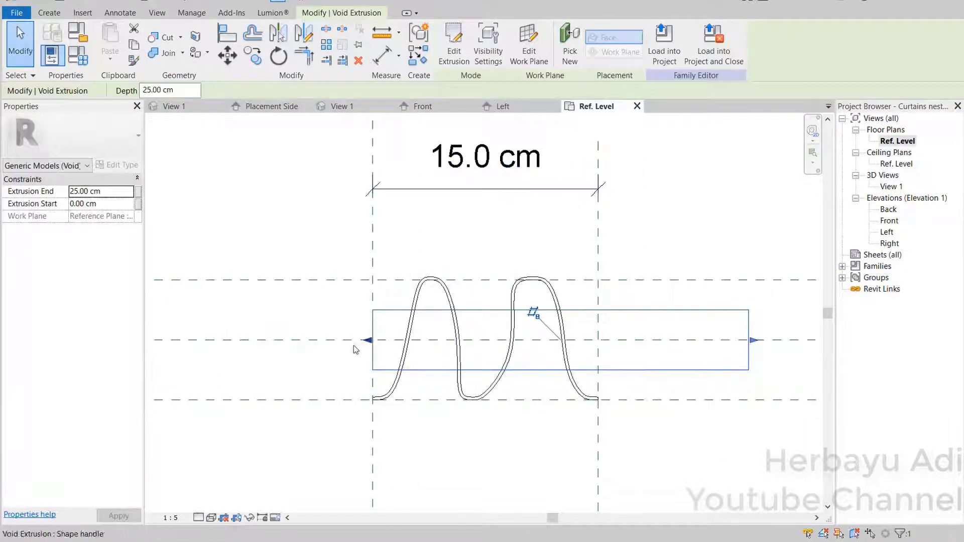
- Fit the void extrusion's two ends to the reference planes 15 cm apart and check the cut curtain in the 3D view
drag(376, 340, 373, 340)
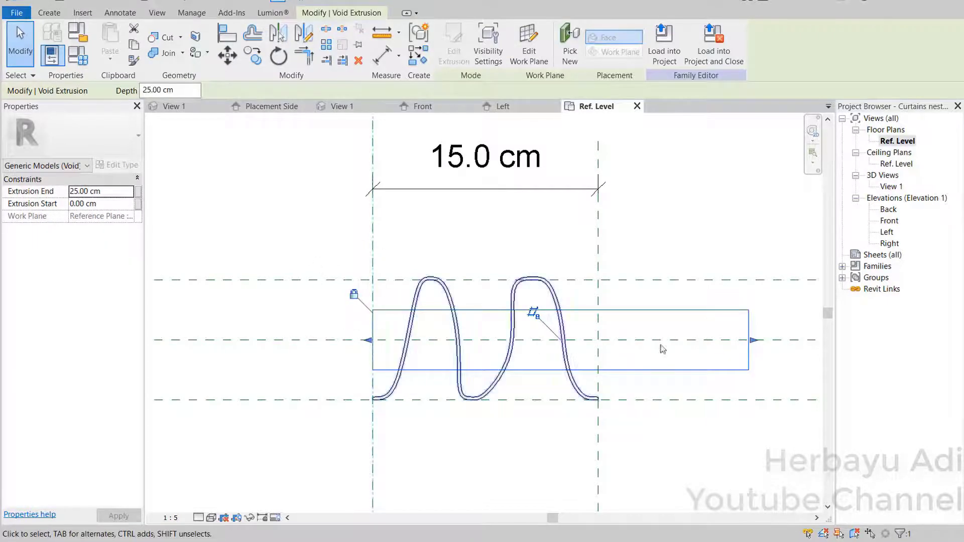
drag(753, 342, 605, 340)
key(Escape)
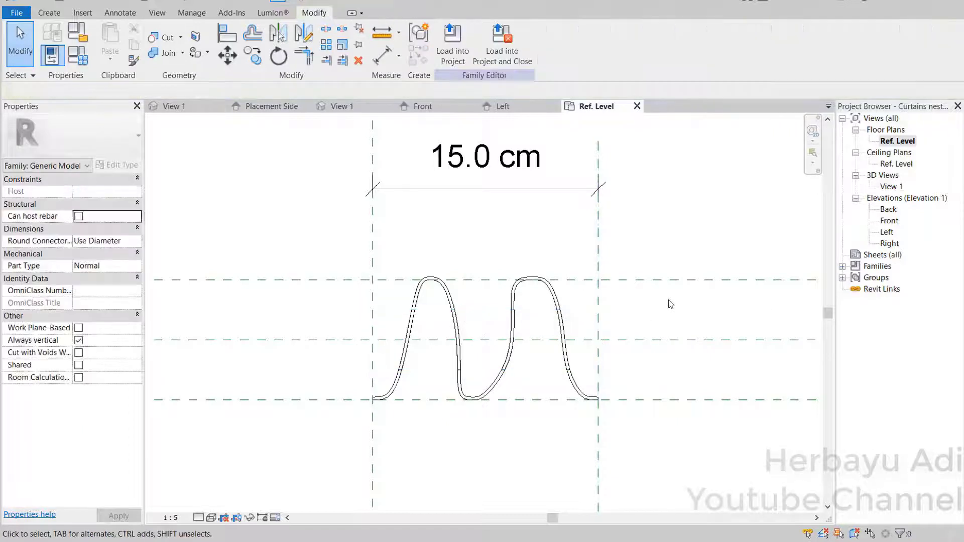
scroll(618, 354, down, 2)
double_click(891, 188)
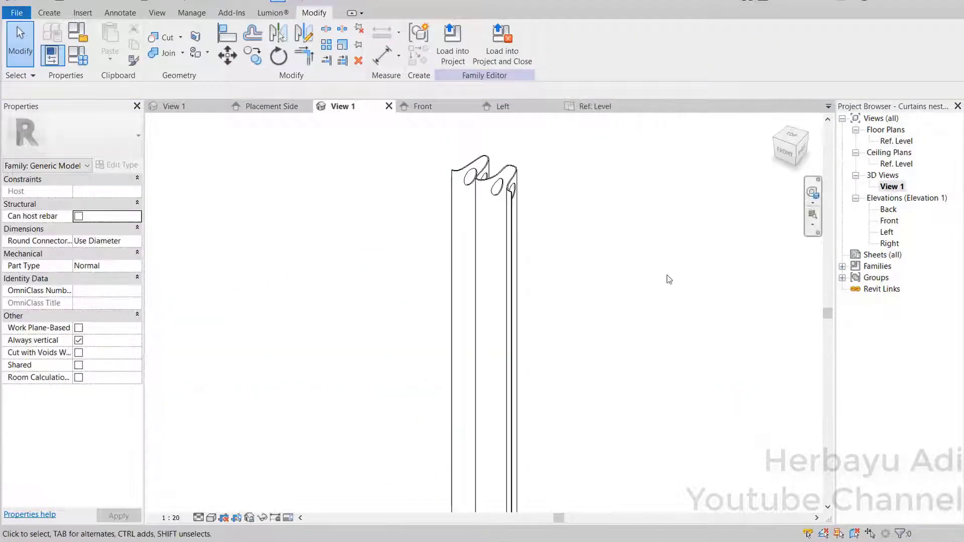
shift+middle_drag(590, 286, 592, 311)
scroll(587, 317, up, 3)
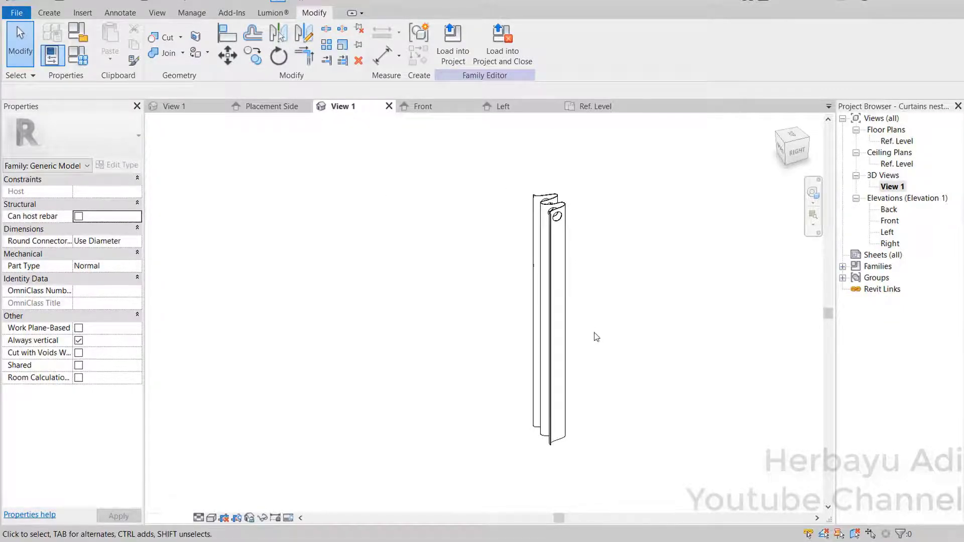
- Return to the Ref. Level floor plan and close the inactive views
double_click(894, 142)
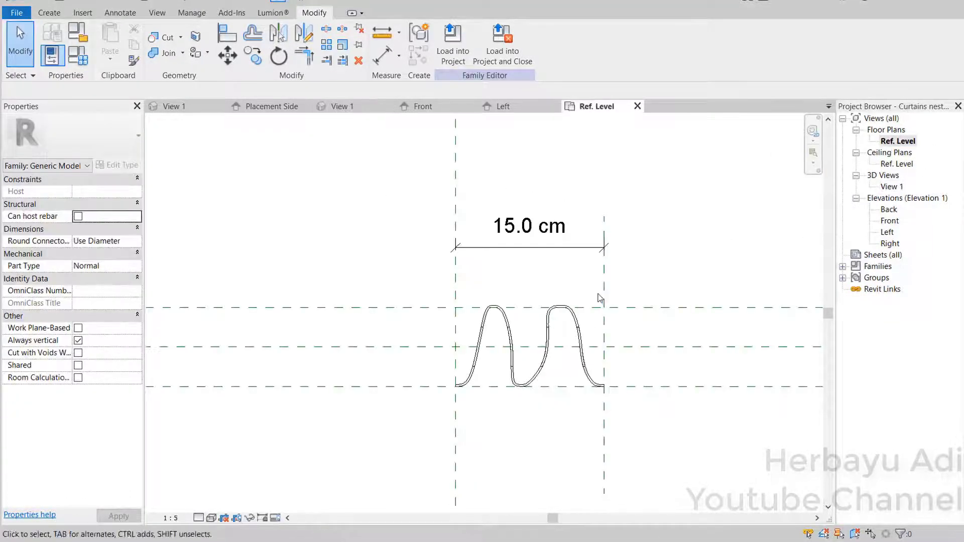
click(162, 14)
click(328, 43)
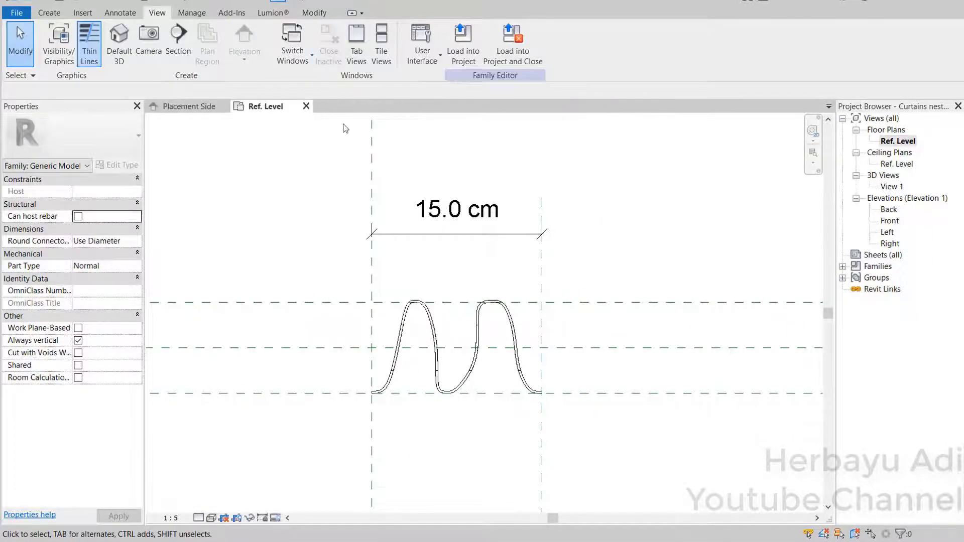
- Create a new family from the Metric Generic Model line based template
click(19, 16)
mouse_move(50, 63)
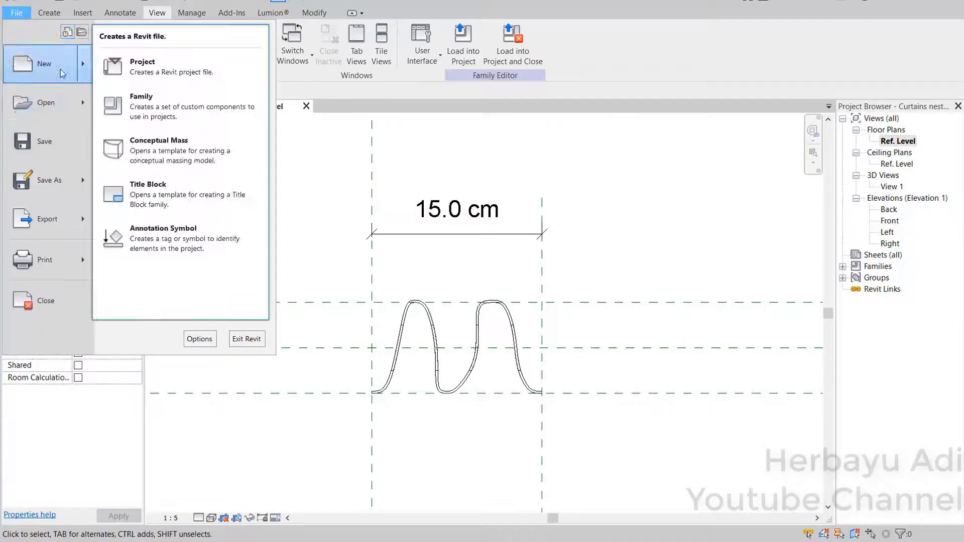
click(179, 109)
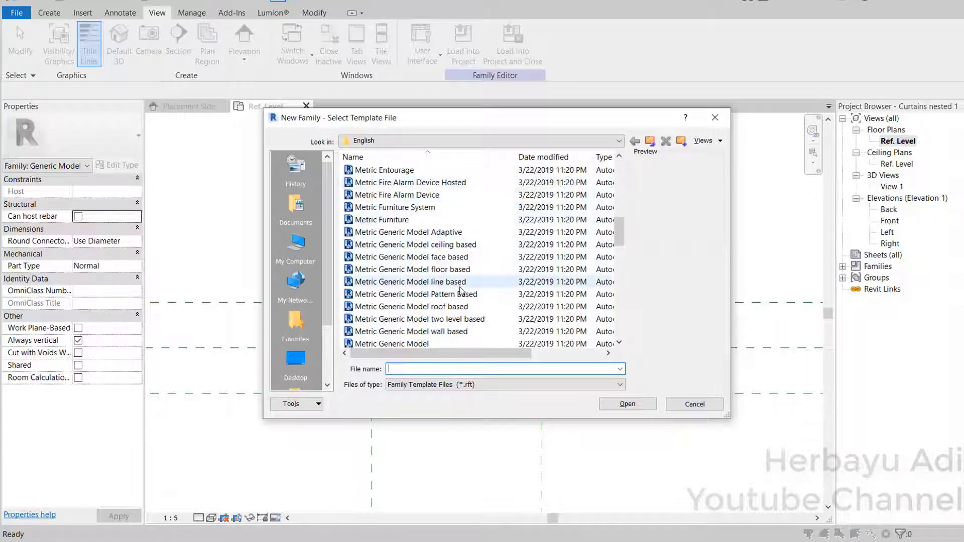
click(464, 284)
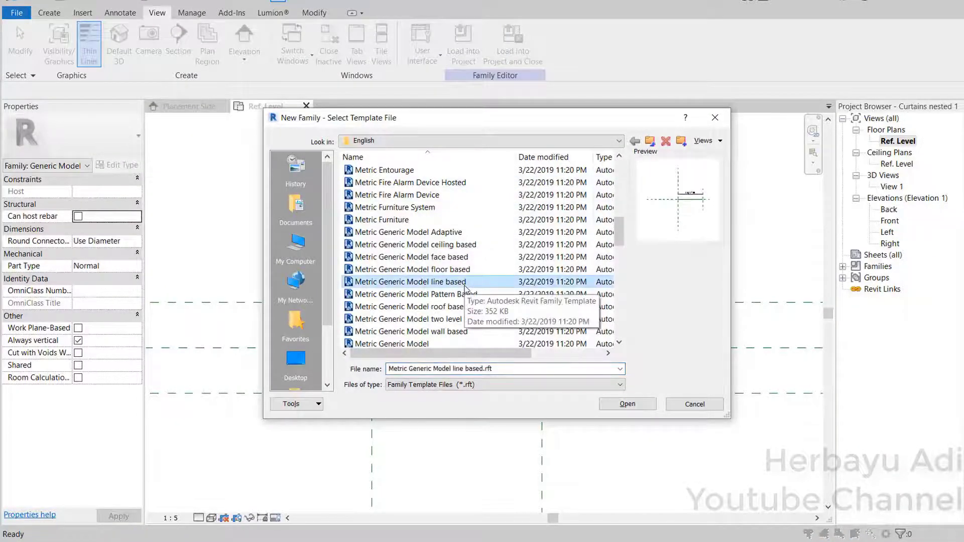
click(627, 404)
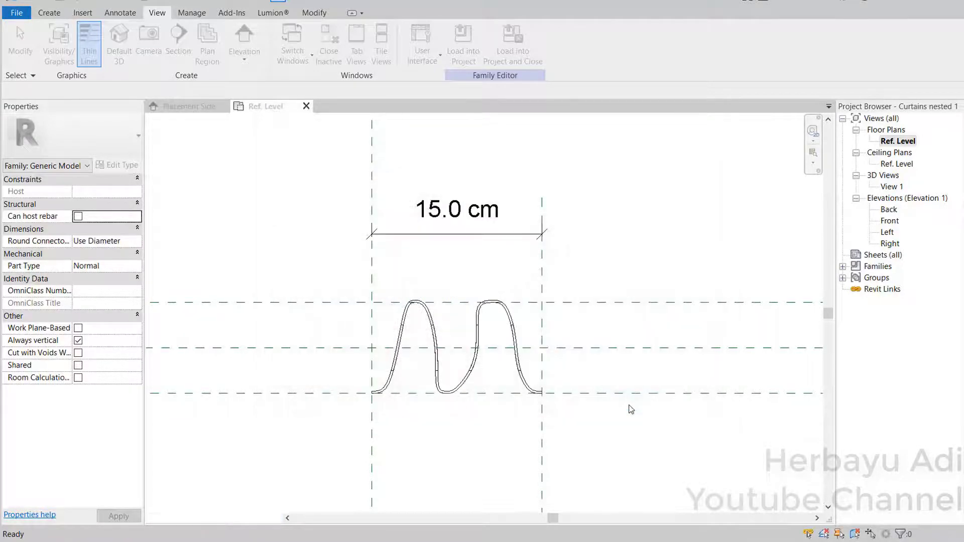
- Save the new line-based family as Curtains nested 2 in the curtains family folder
click(27, 17)
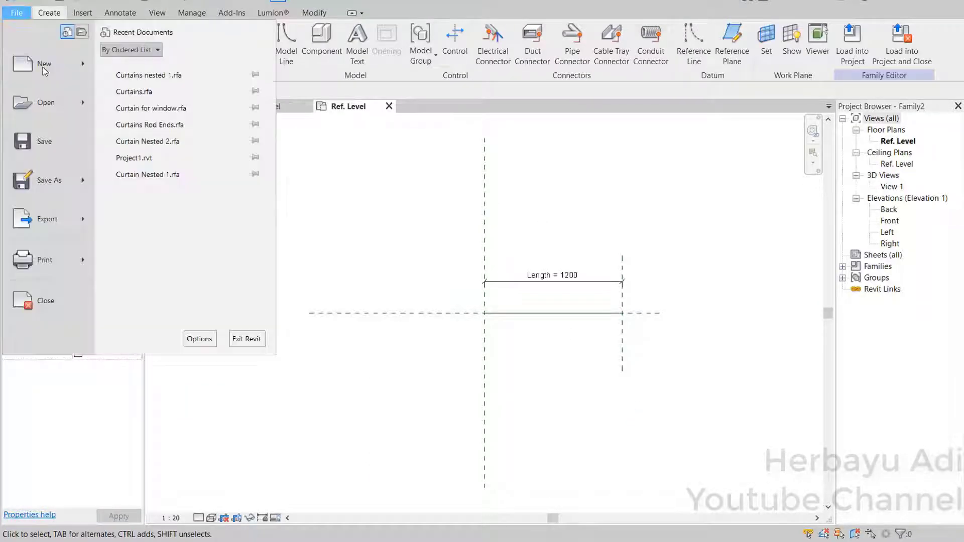
mouse_move(50, 180)
click(164, 164)
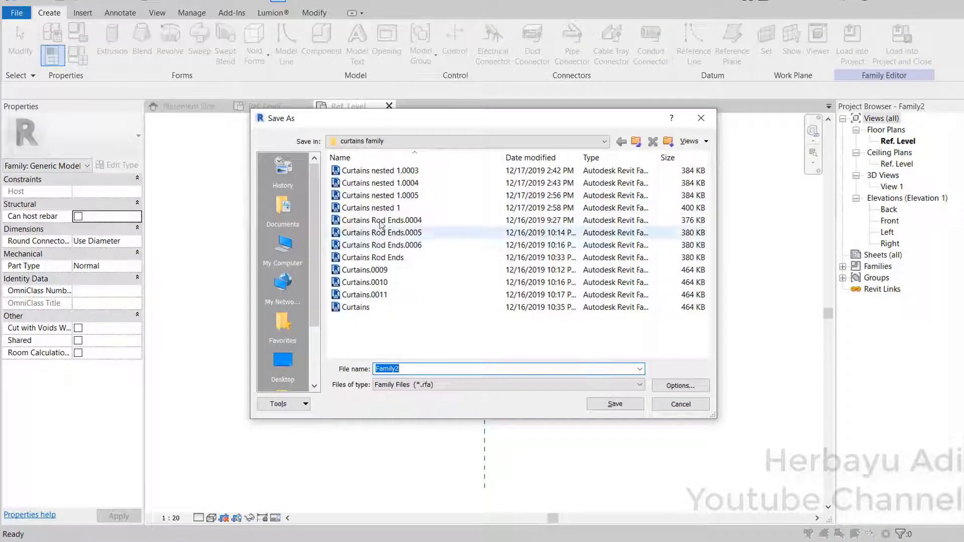
click(371, 207)
click(442, 372)
drag(442, 373, 424, 374)
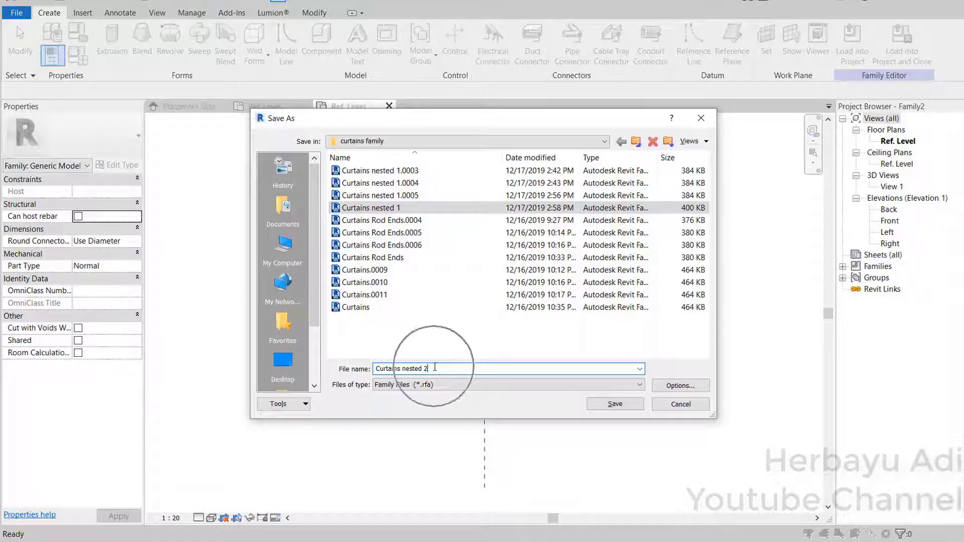
click(635, 405)
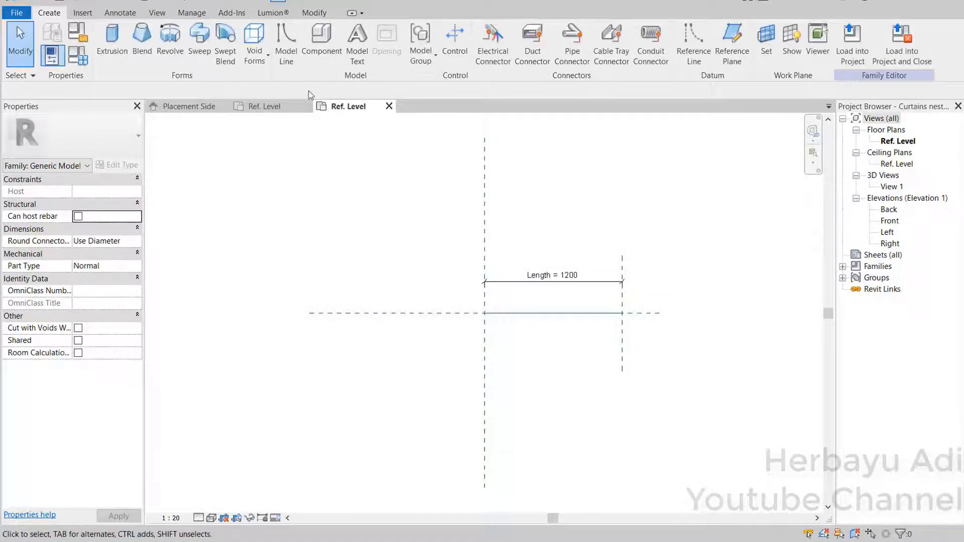
- Switch to the Curtains nested 1 family and load it into Curtains nested 2.rfa
click(159, 14)
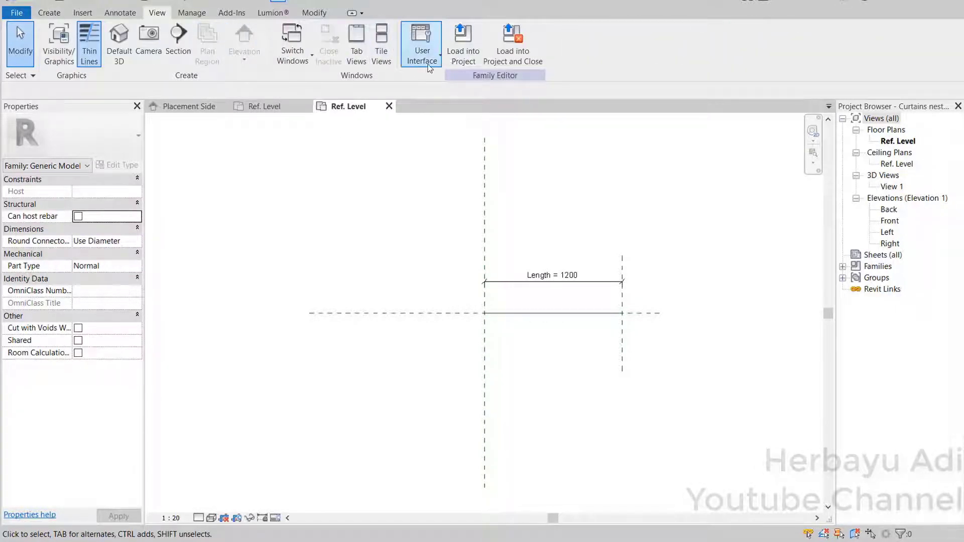
click(292, 52)
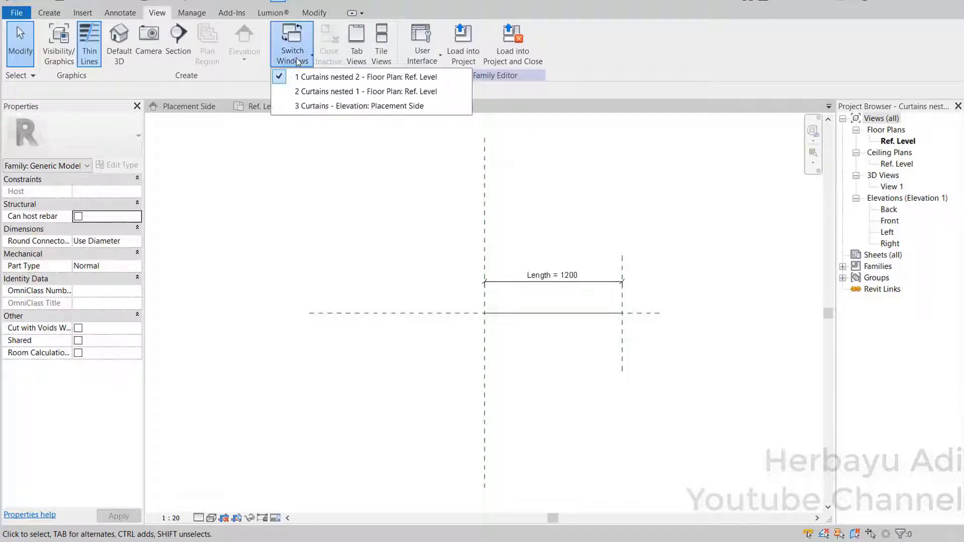
click(345, 92)
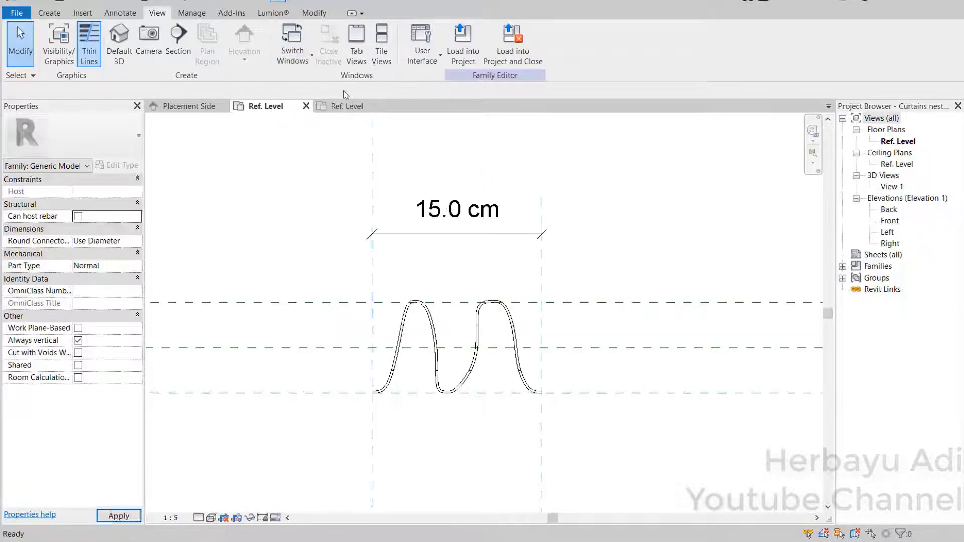
click(465, 50)
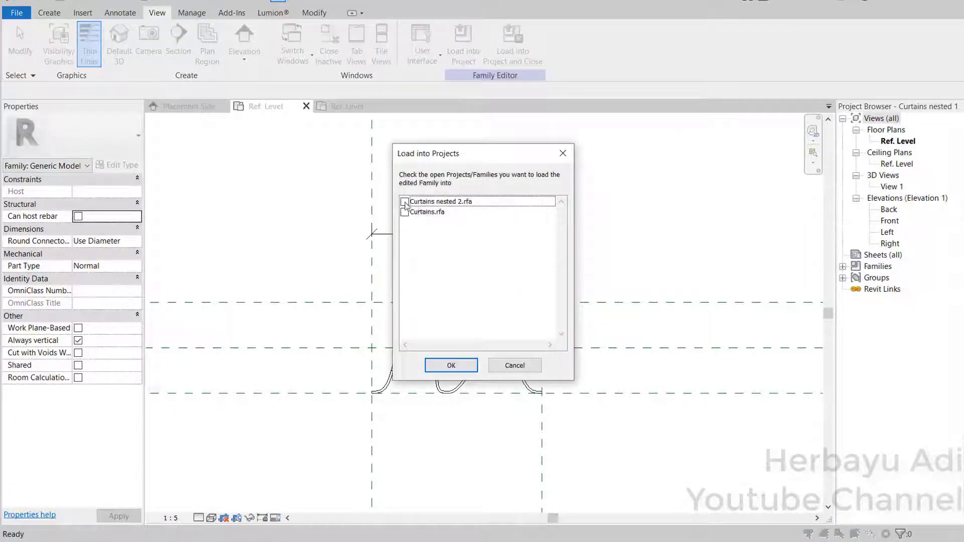
click(404, 201)
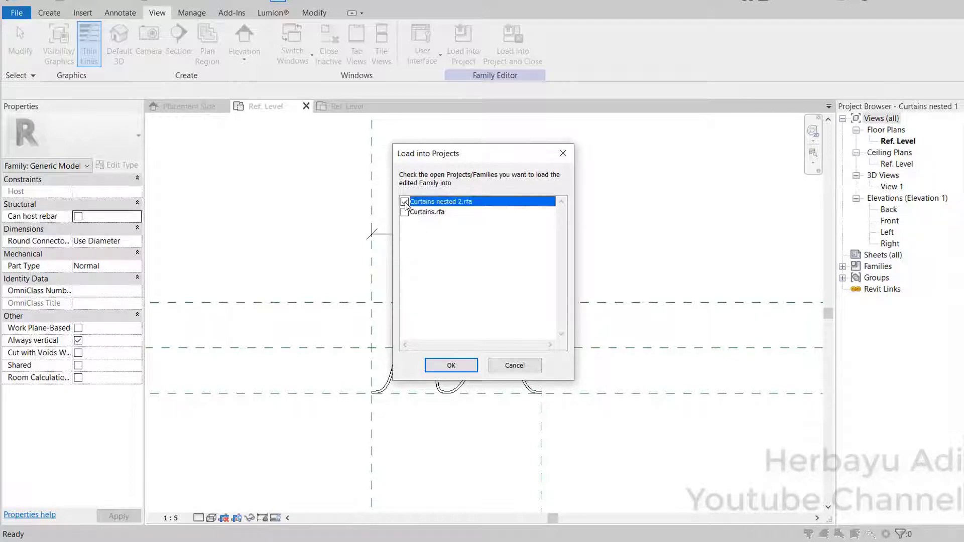
click(452, 364)
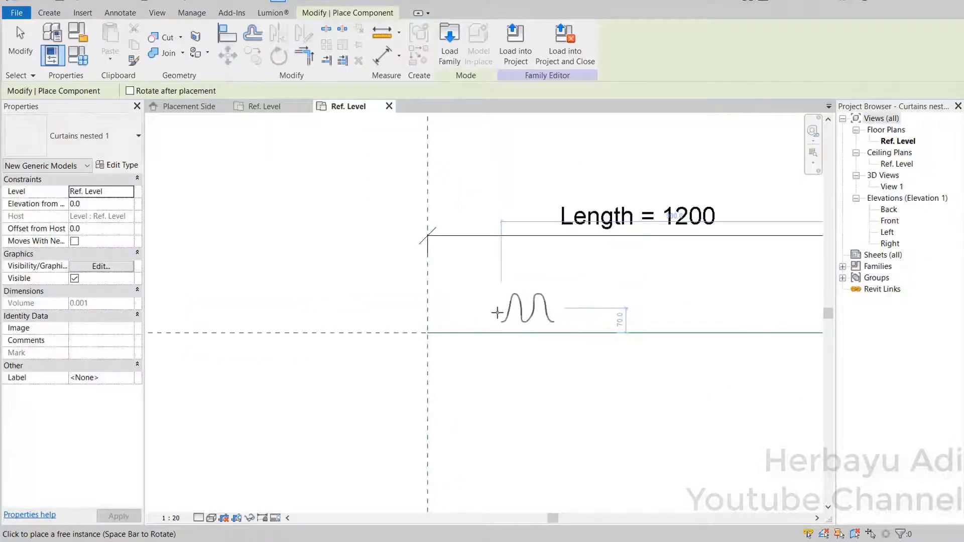
- Place one Curtains nested 1 instance on the Center (Front/Back) plane, just inside the start of the 1200 length
scroll(448, 331, down, 3)
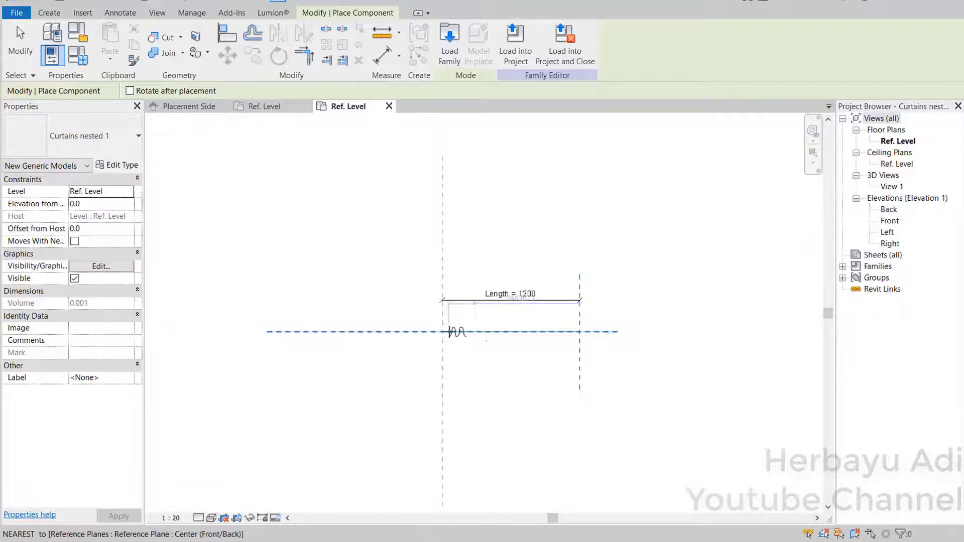
scroll(444, 336, up, 4)
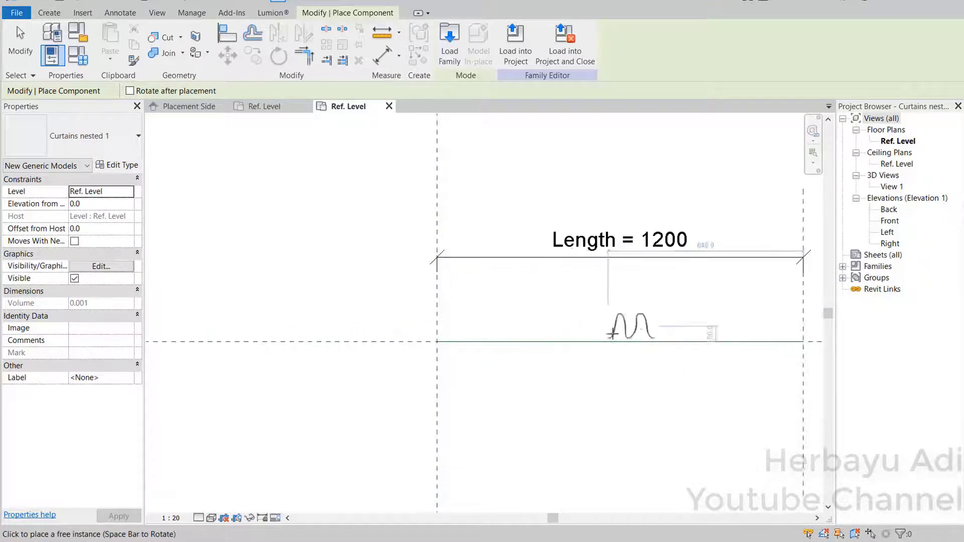
scroll(436, 341, up, 3)
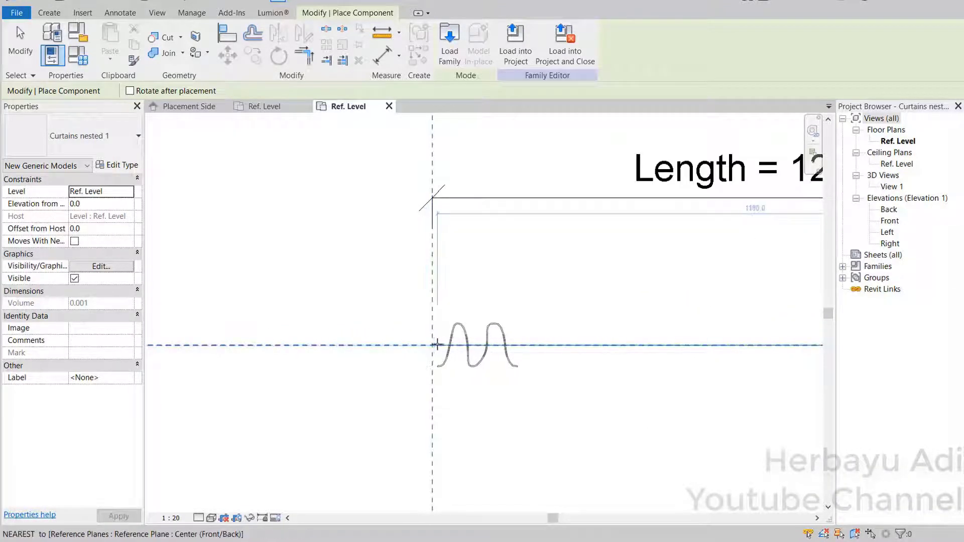
click(446, 344)
key(Escape)
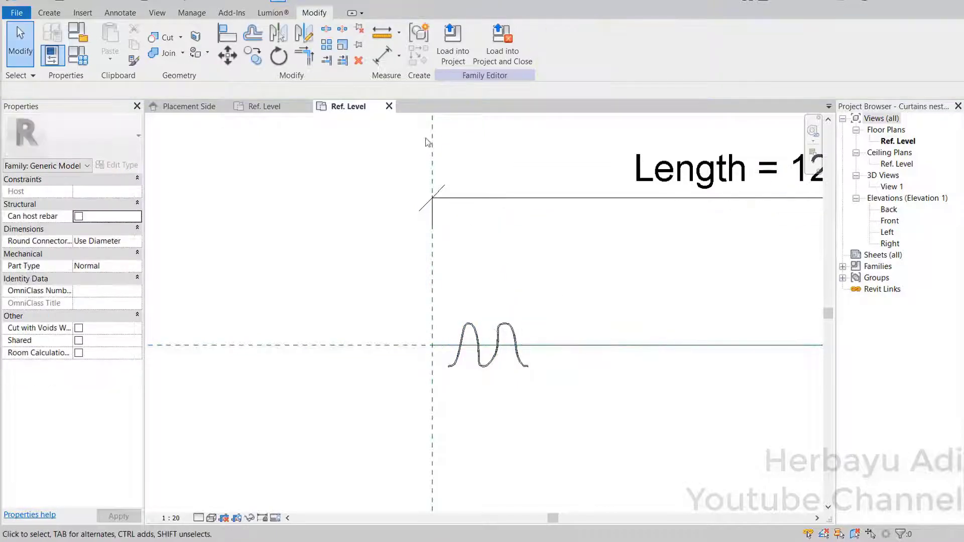
- Align the nested curtain's centre to the Center (Front/Back) reference plane and lock the alignment
click(229, 32)
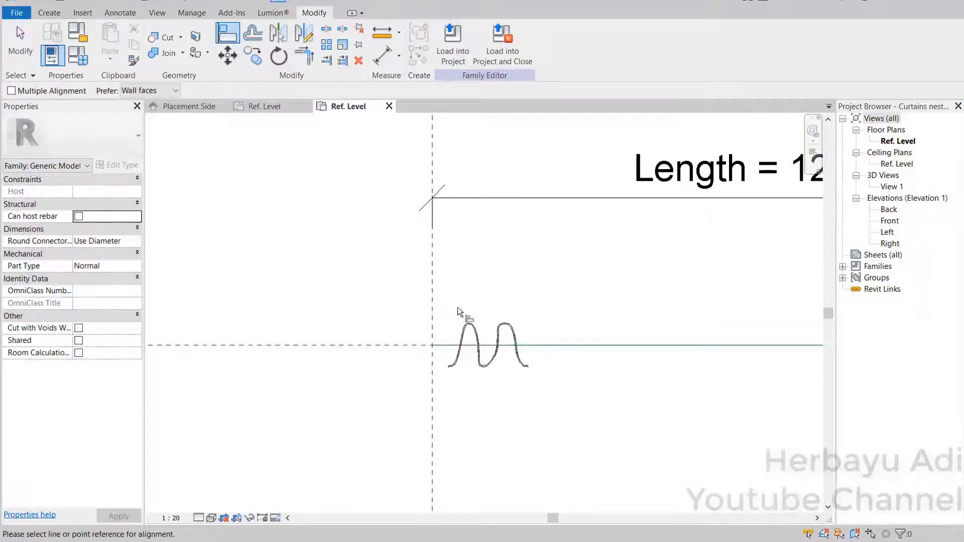
click(446, 347)
click(491, 351)
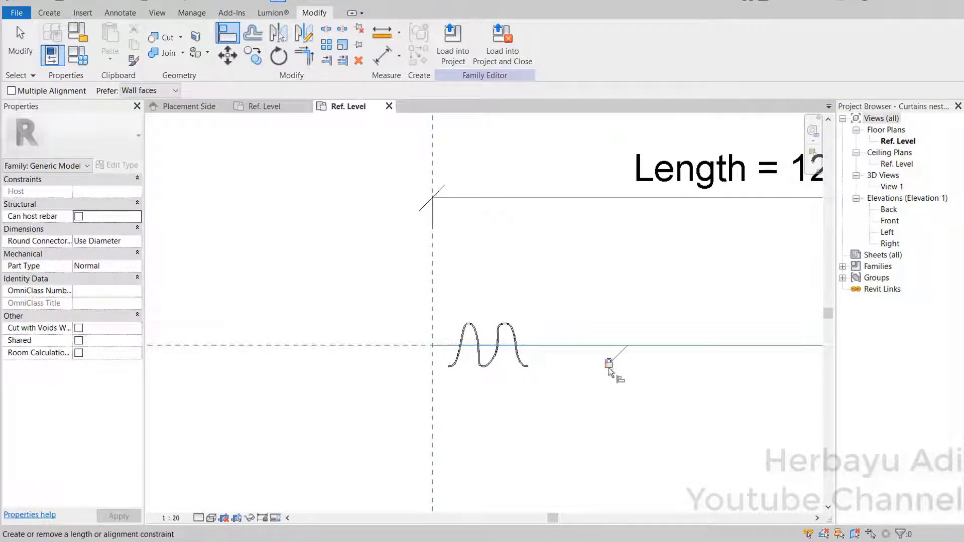
click(608, 364)
- Align the nested curtain's Center (Left/Right) reference to the vertical reference plane at the start of the line
click(431, 304)
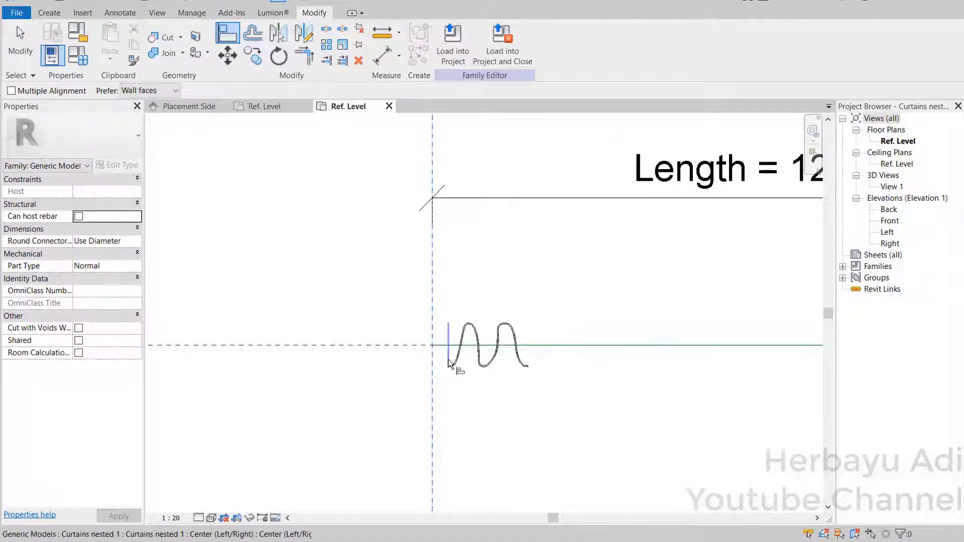
click(456, 364)
scroll(489, 364, up, 3)
key(Escape)
key(Escape)
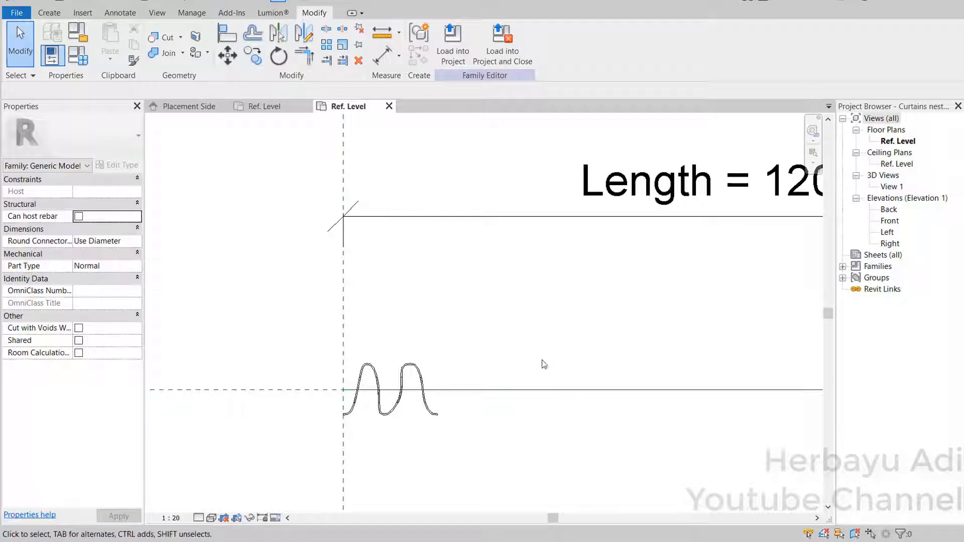
scroll(544, 364, down, 1)
middle_drag(544, 364, 431, 348)
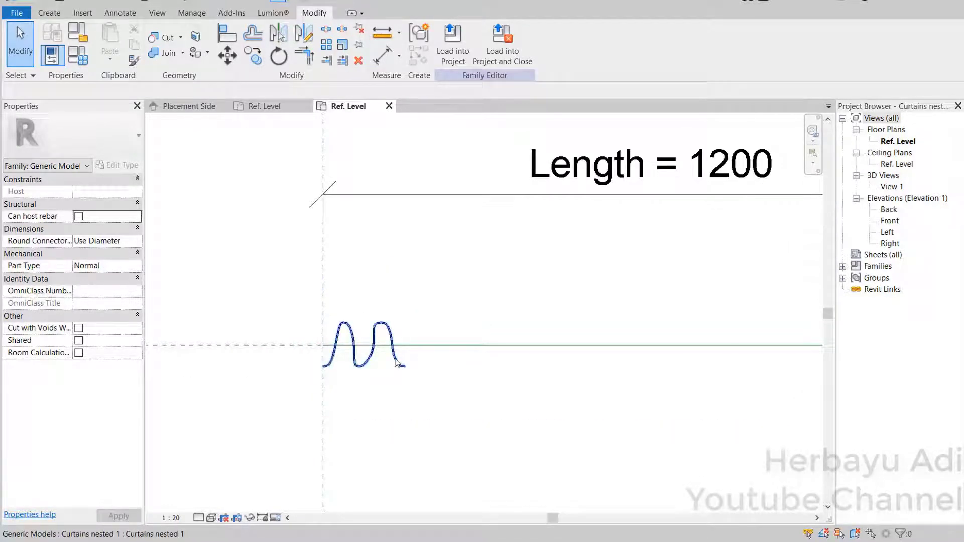
- Add a Length type parameter named Curtain Height, grouped under Dimensions, to the family
click(80, 58)
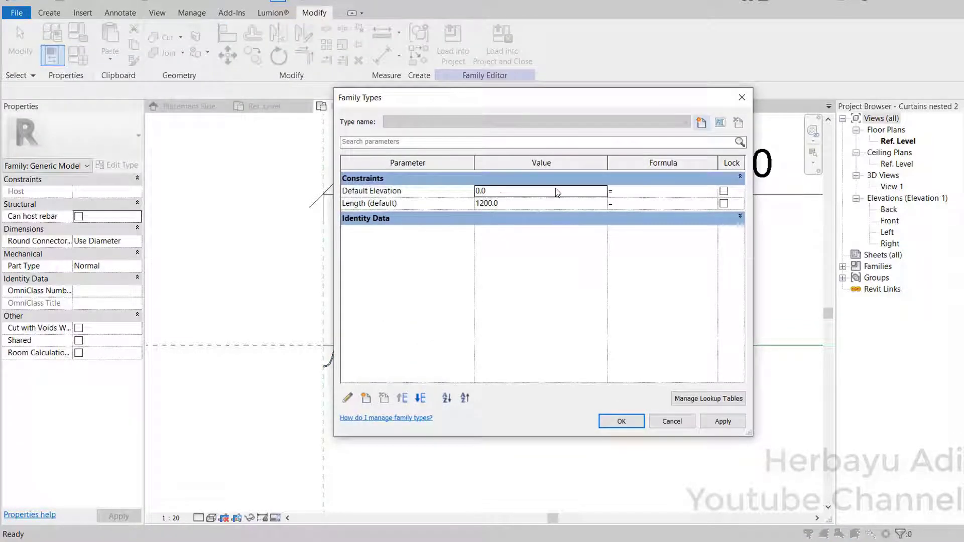
click(366, 399)
text(Curtain Height)
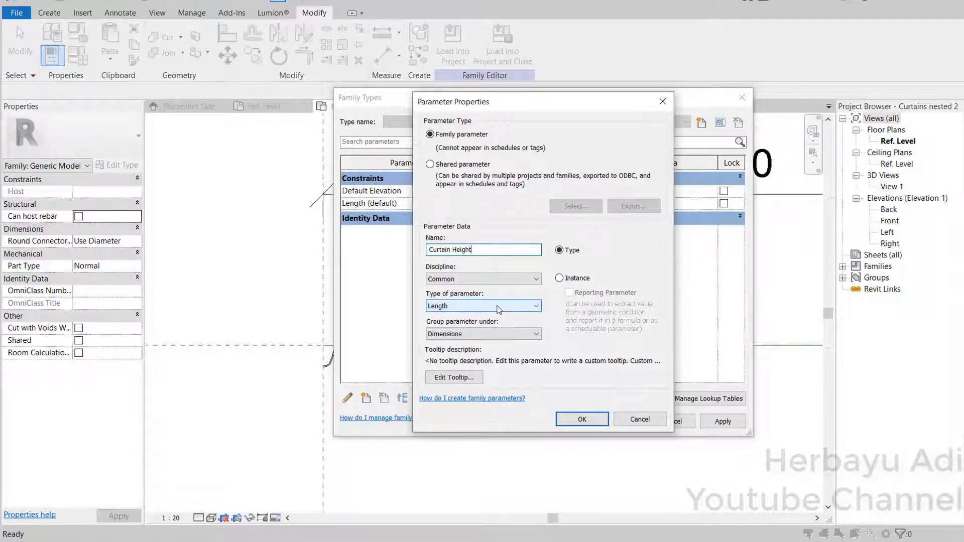
click(582, 419)
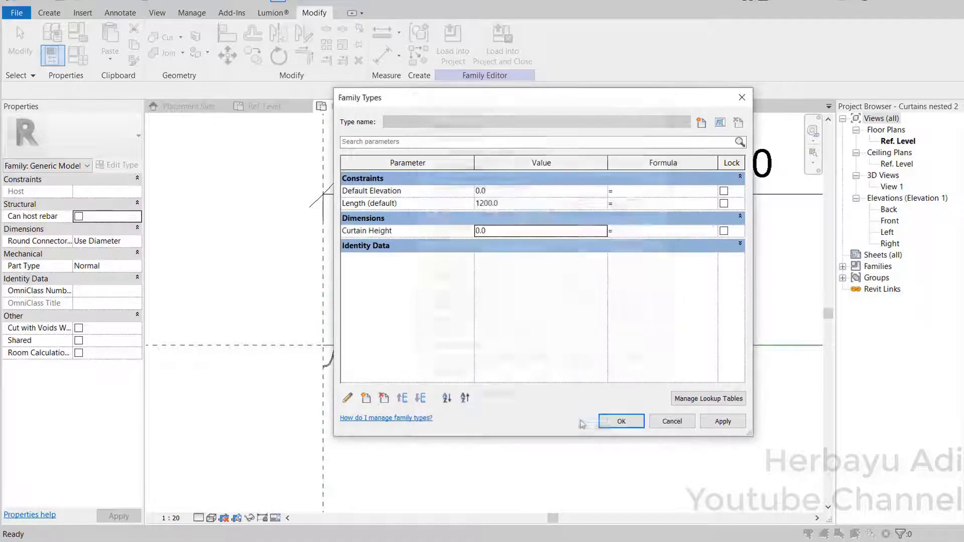
- Add a Length type parameter named Curtain One side Width under Dimensions and accept the family types
click(366, 398)
text(Curtain One side Width)
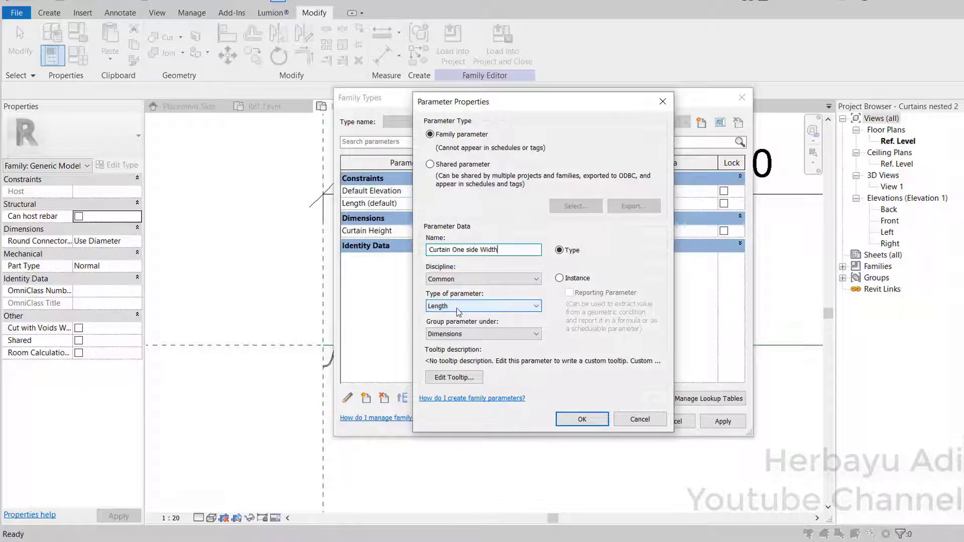
click(582, 419)
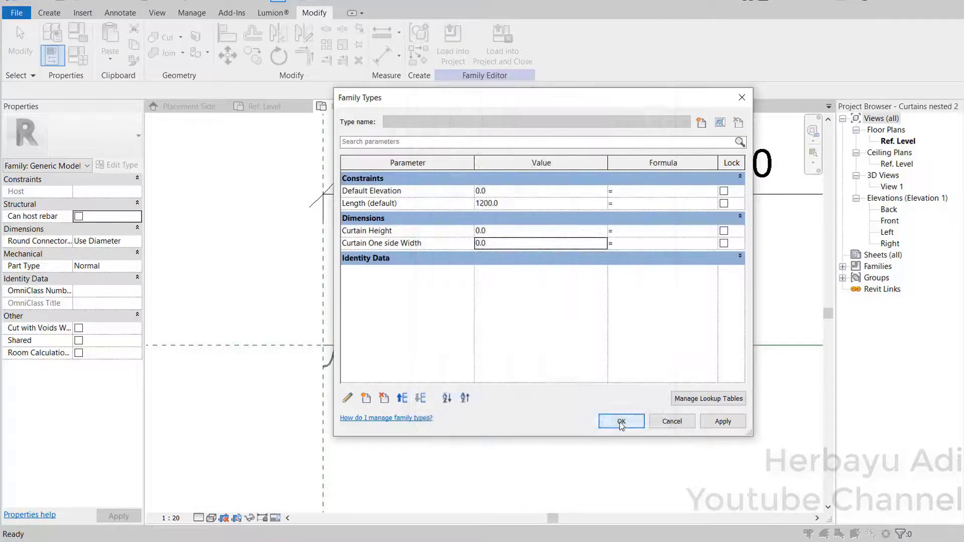
click(621, 422)
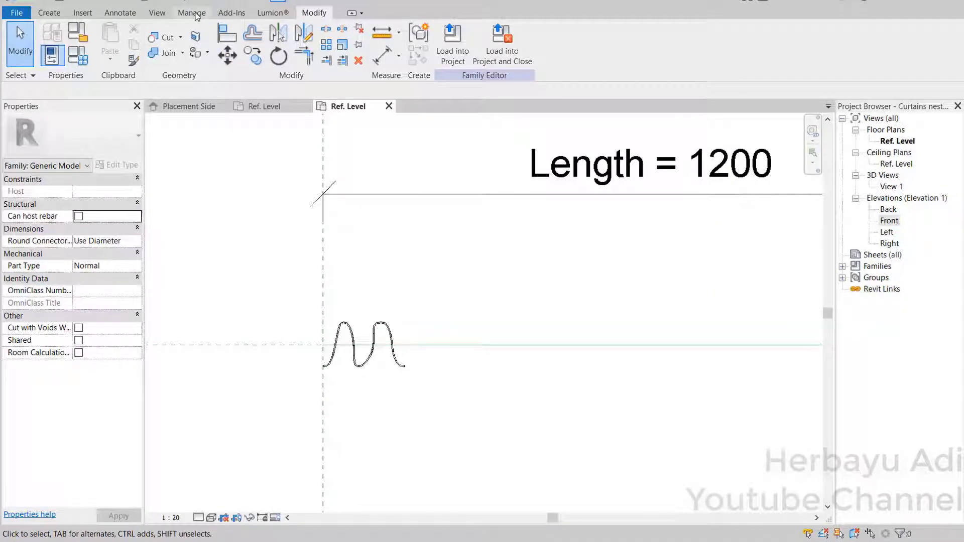
- Set the family's length units to centimeters with 0 decimal places and the cm unit symbol
click(194, 13)
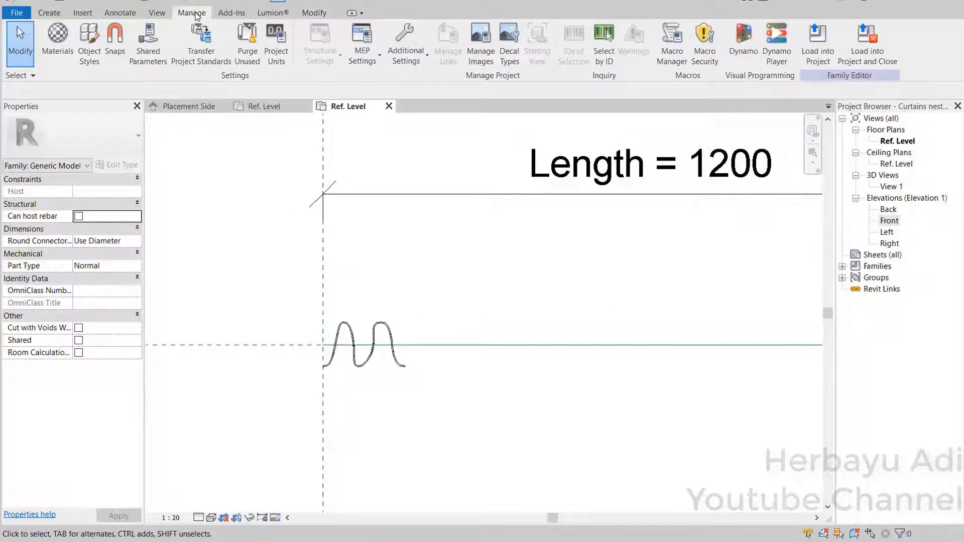
click(276, 42)
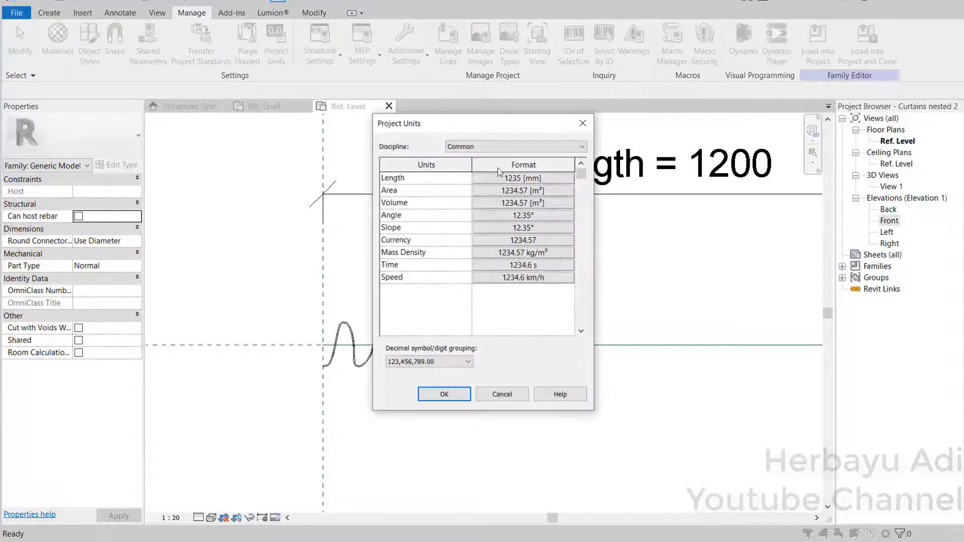
click(549, 180)
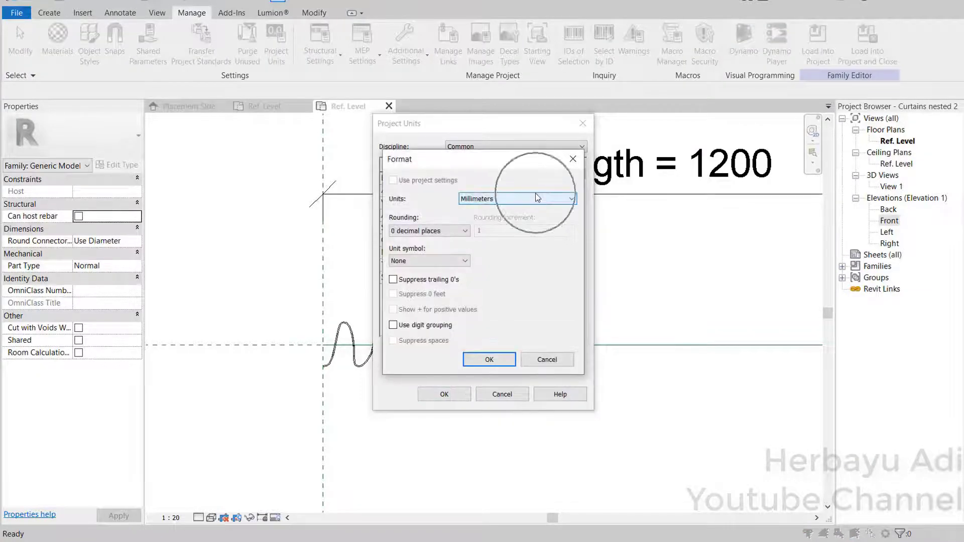
click(535, 196)
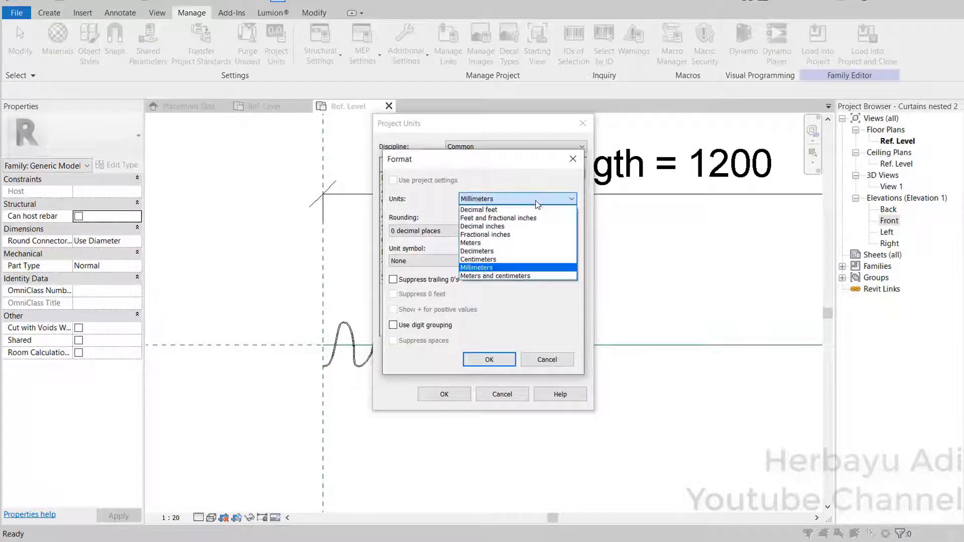
click(482, 259)
click(452, 260)
click(437, 279)
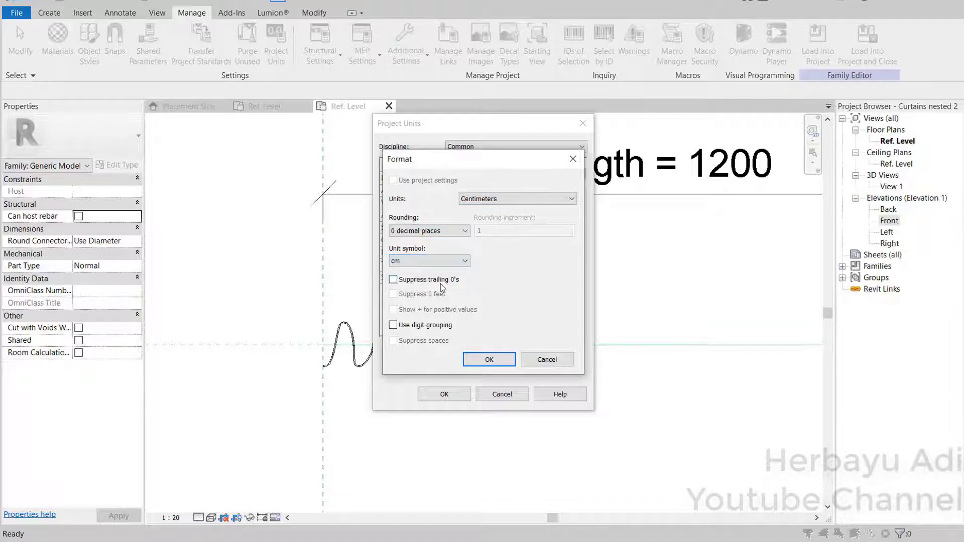
click(465, 230)
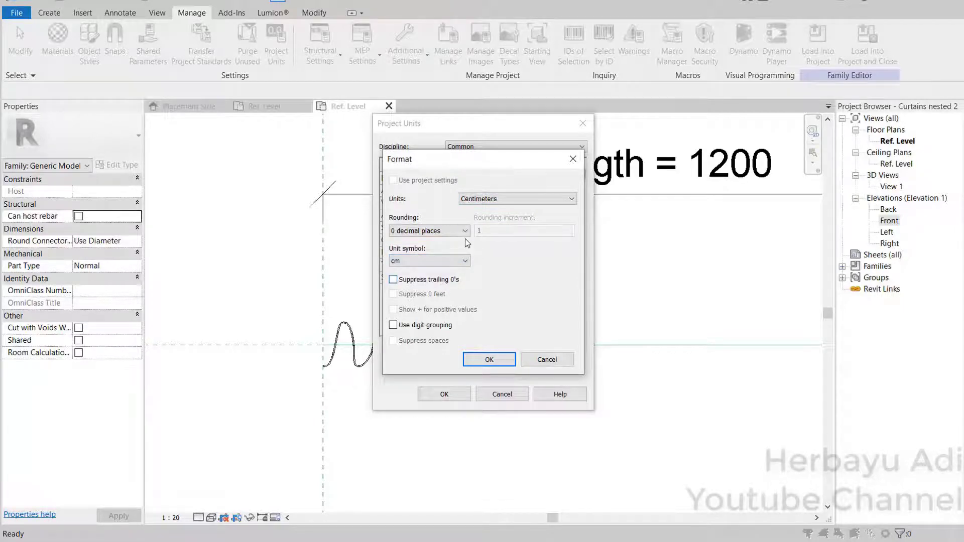
click(497, 360)
click(444, 394)
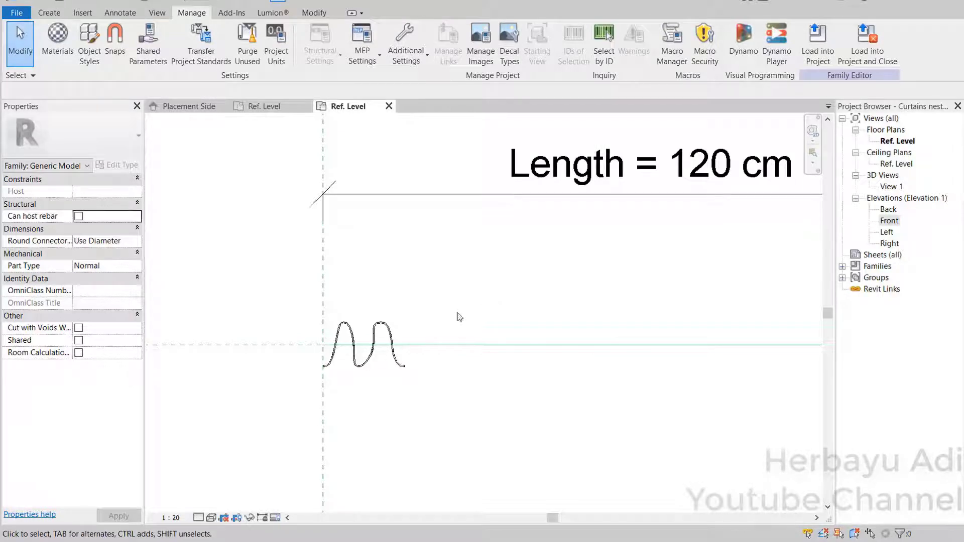
- In the Front elevation, draw a horizontal reference plane just below the nested curtain, about 109 cm below Ref. Level
click(889, 220)
double_click(889, 221)
scroll(482, 301, up, 3)
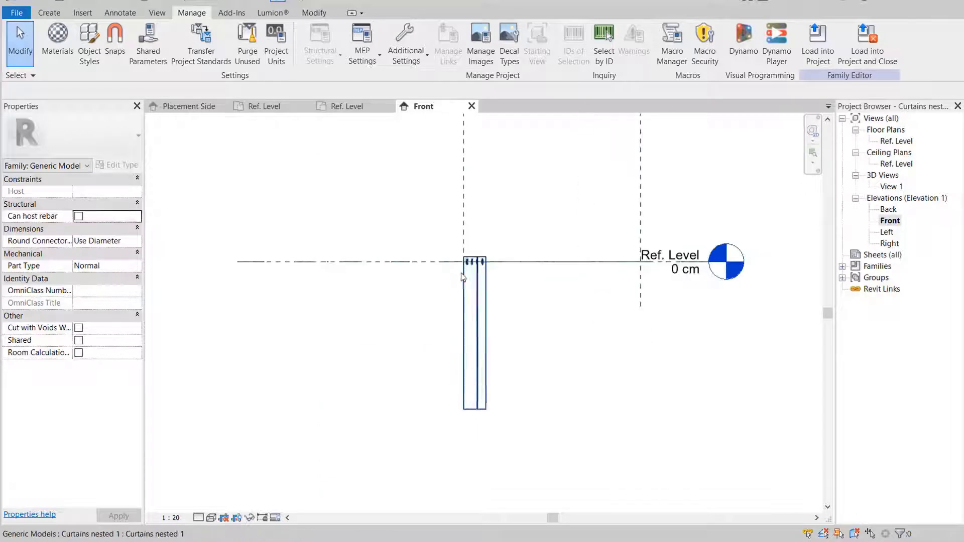
scroll(496, 328, up, 1)
middle_drag(496, 328, 499, 286)
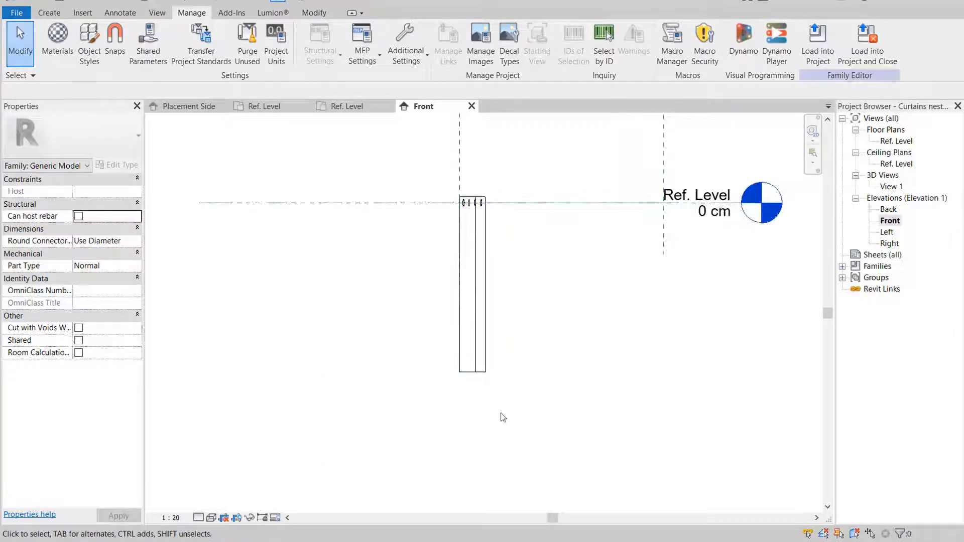
click(49, 12)
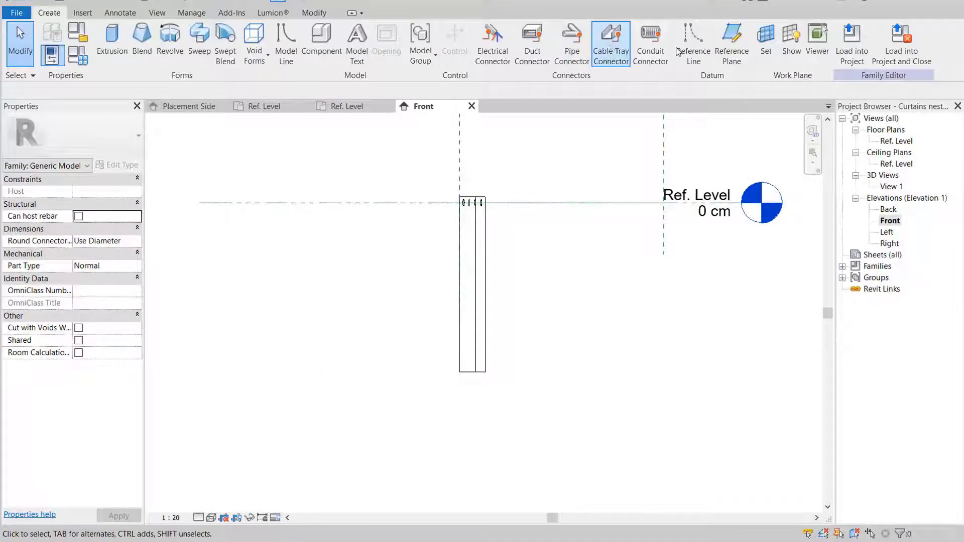
click(731, 45)
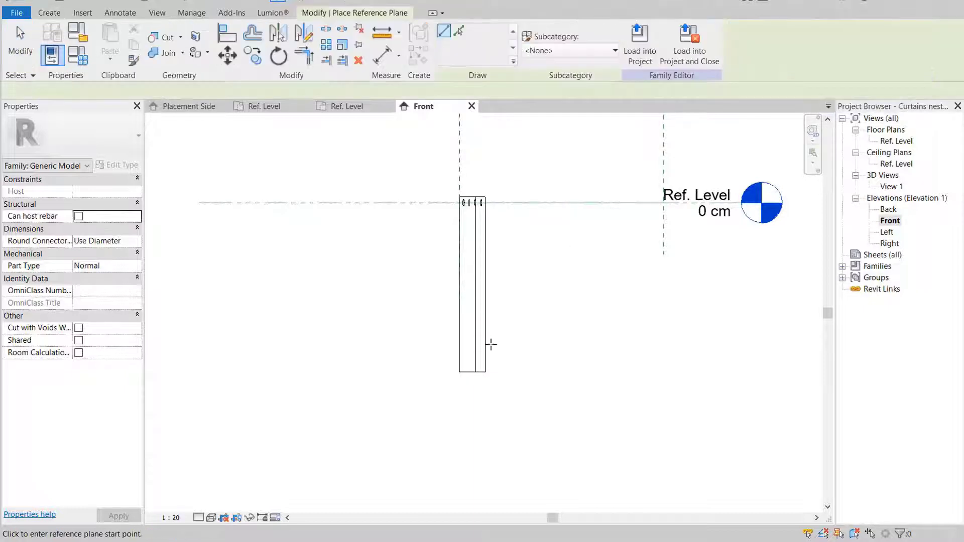
click(387, 387)
click(575, 388)
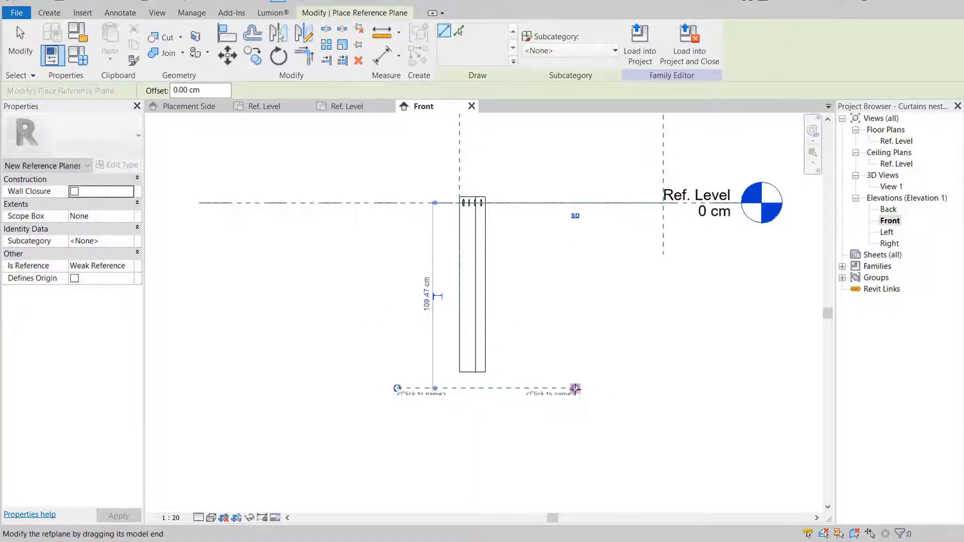
key(Escape)
key(Escape)
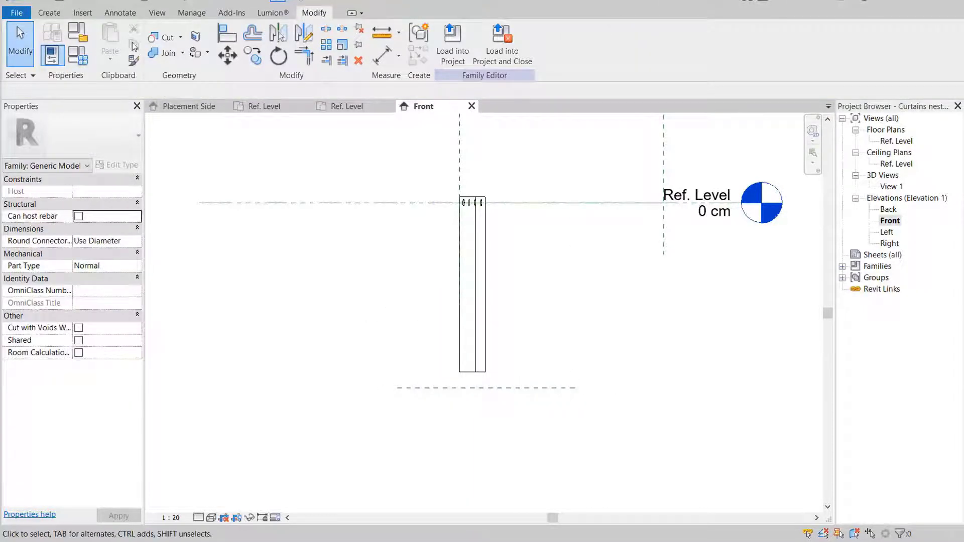
- Add an aligned dimension between Ref. Level and the horizontal reference plane below the curtain
click(119, 12)
click(56, 45)
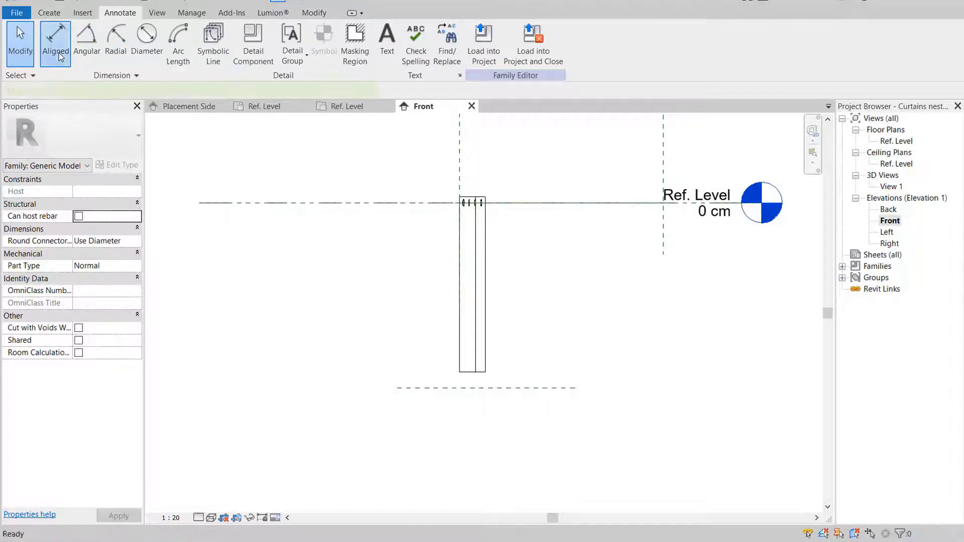
click(434, 203)
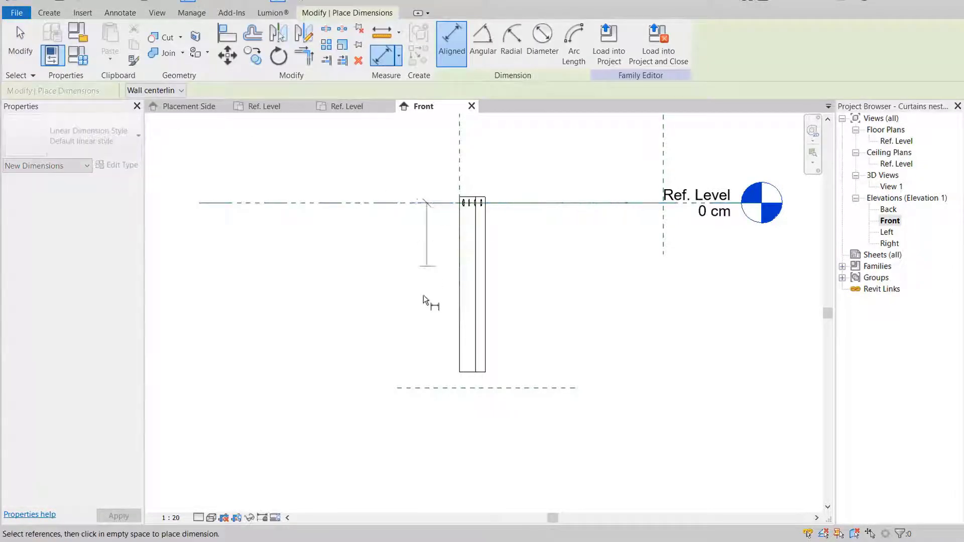
click(424, 389)
key(Escape)
key(Escape)
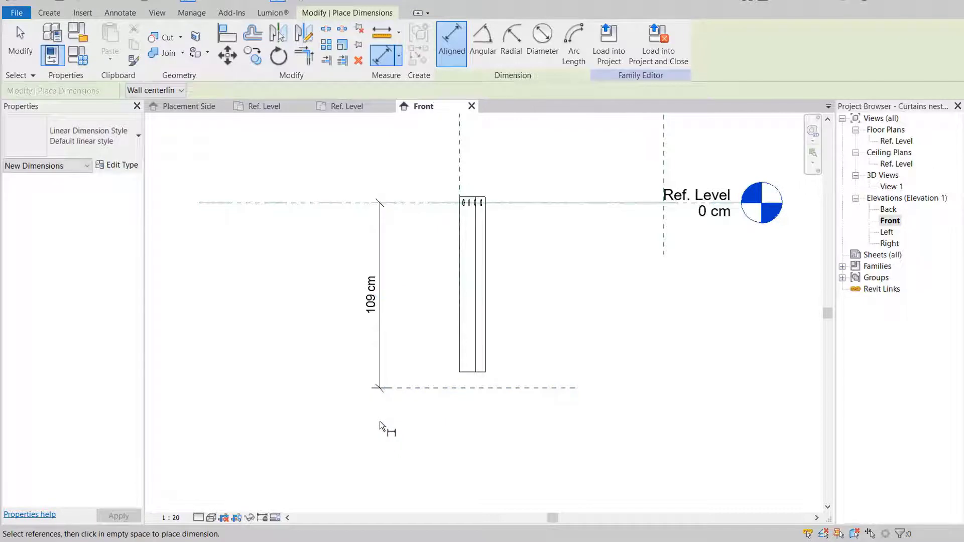
- Label the vertical dimension with the Curtain Height parameter
click(382, 305)
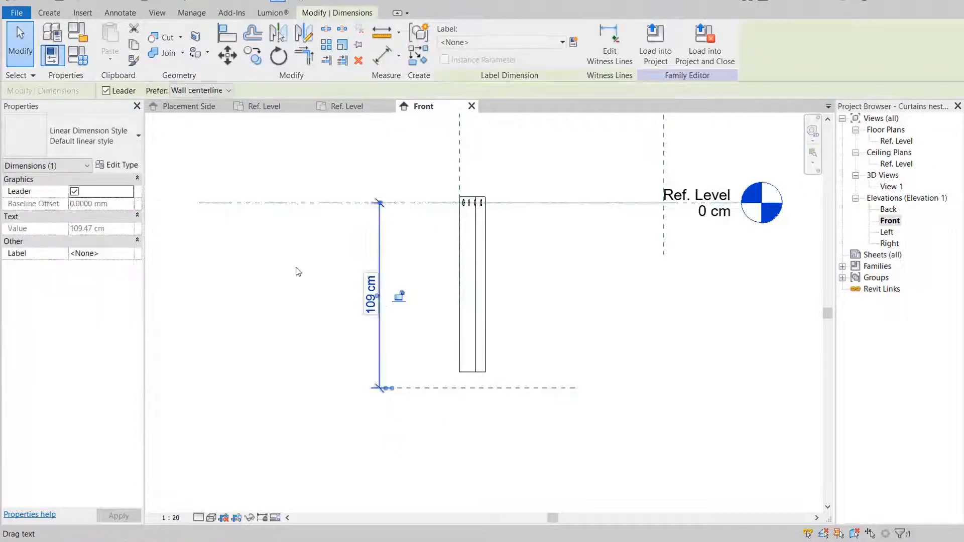
click(502, 42)
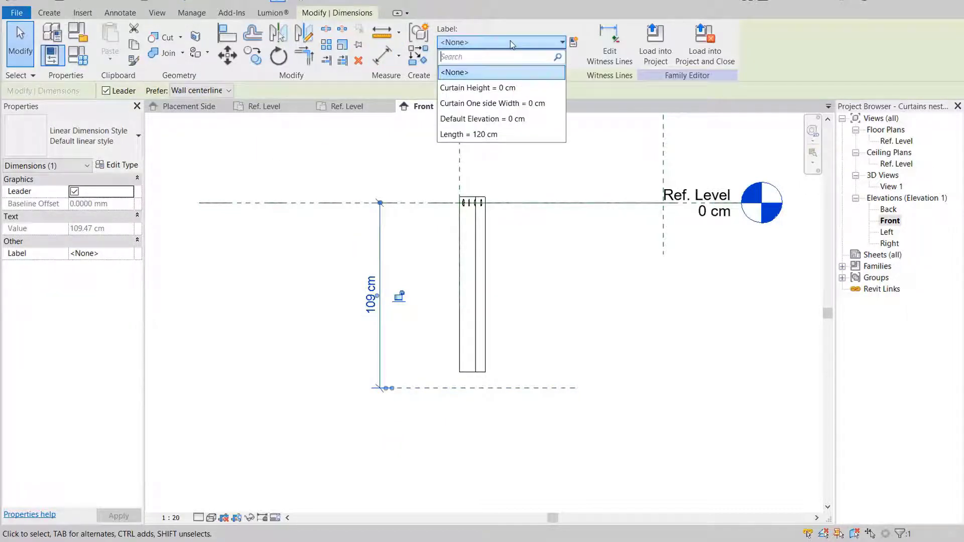
click(498, 88)
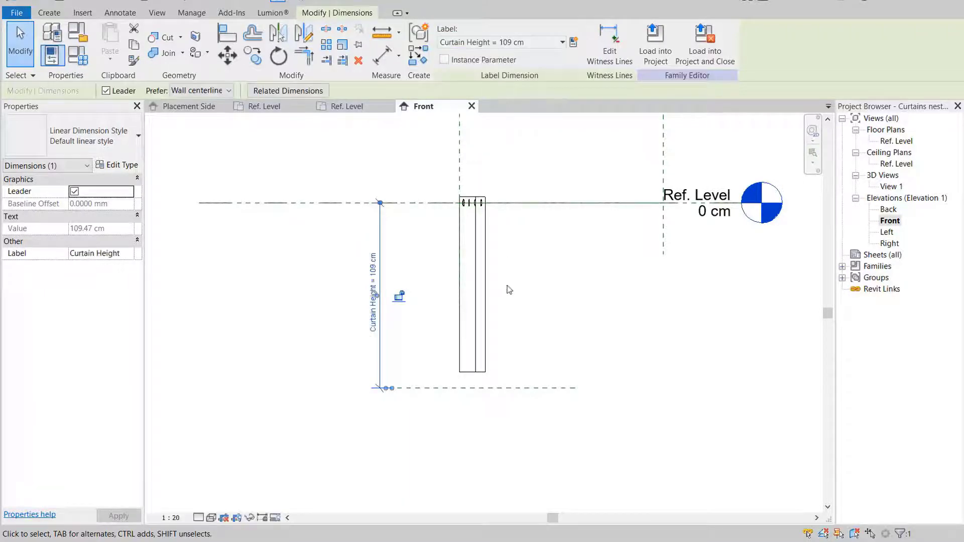
key(Escape)
- Set the Curtain Height dimension of the lower reference plane to 100 cm
scroll(445, 383, up, 1)
click(446, 389)
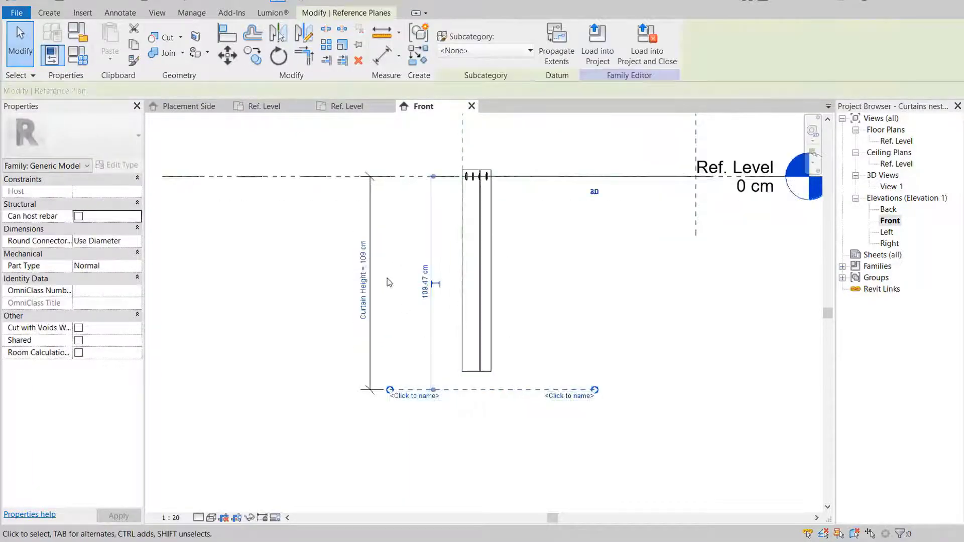
click(425, 283)
text(100)
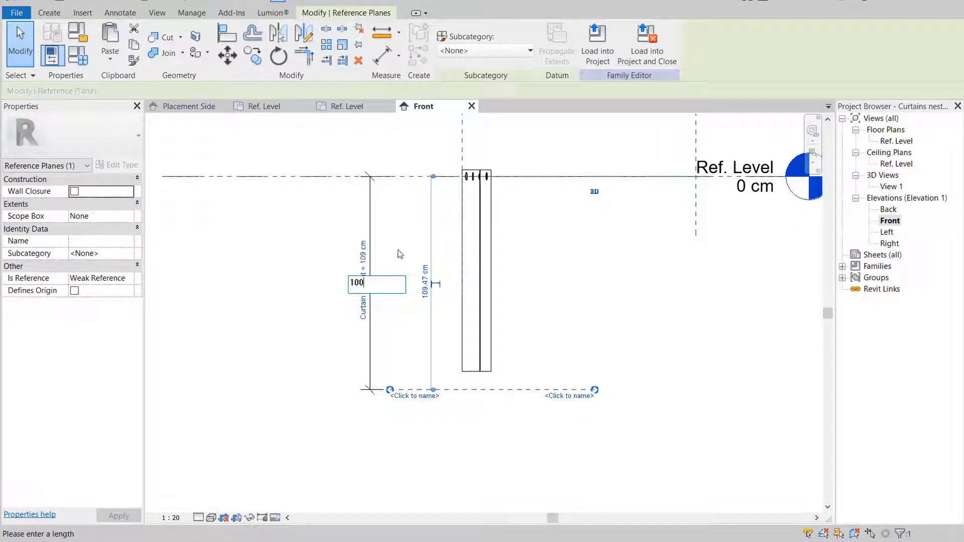
key(Return)
click(581, 288)
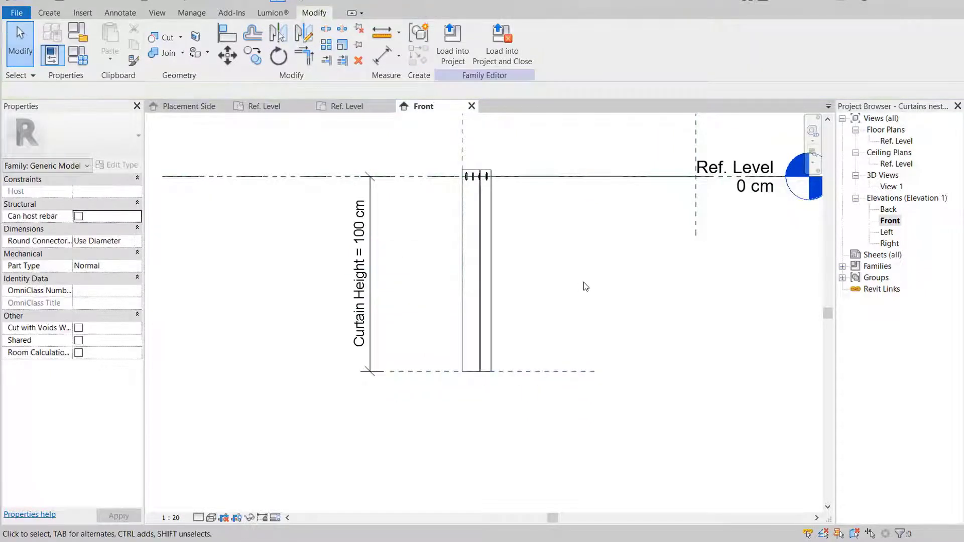
- Associate the nested curtain's Curtain Height type parameter with the host family's Curtain Height parameter
middle_drag(537, 302, 533, 327)
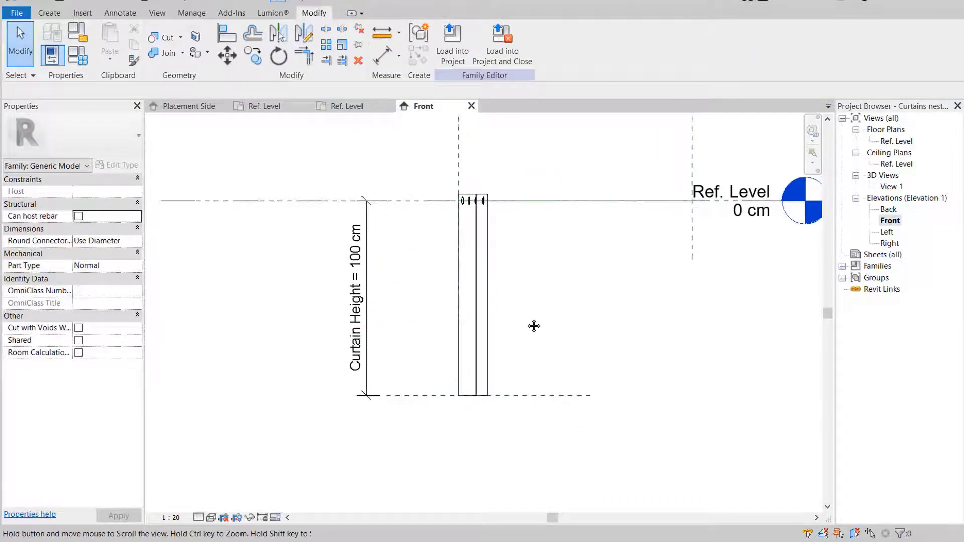
click(475, 296)
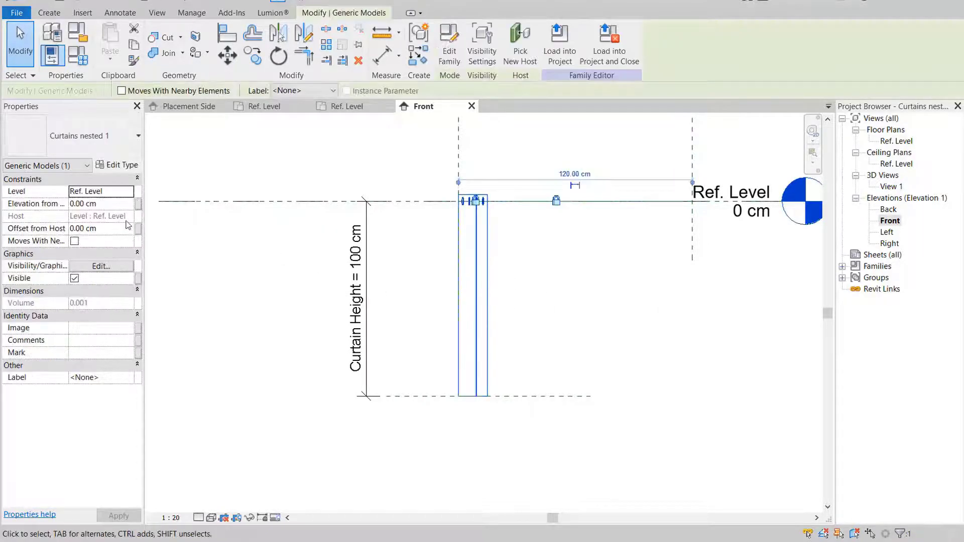
click(118, 167)
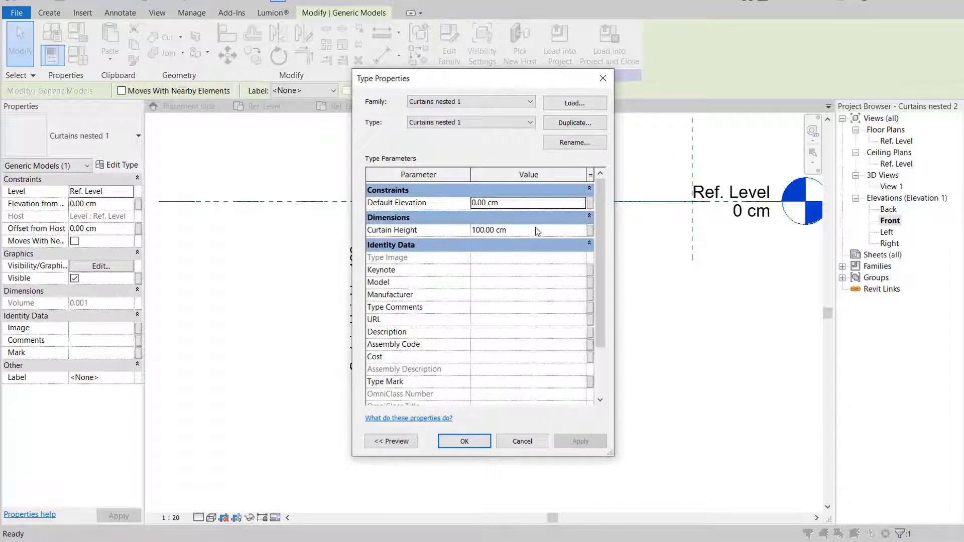
click(588, 231)
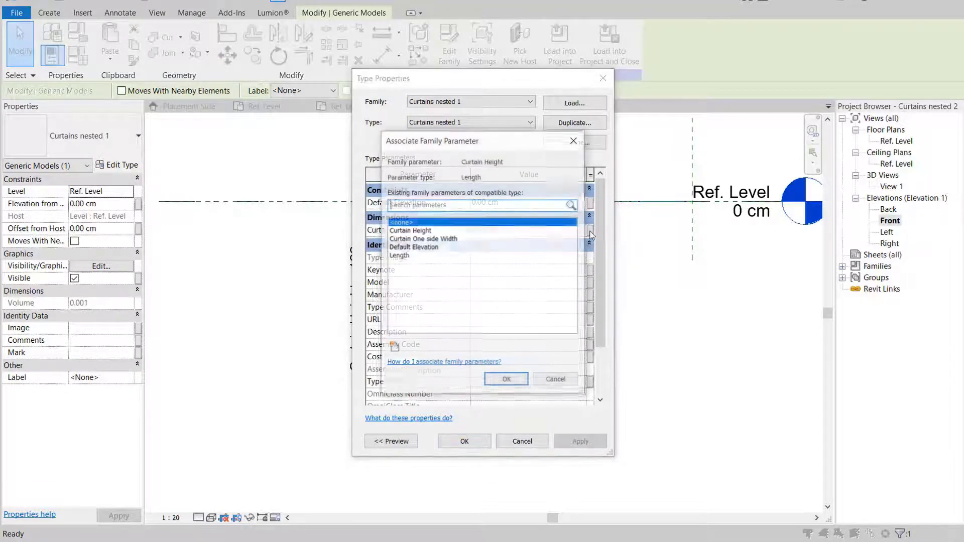
click(416, 230)
click(501, 379)
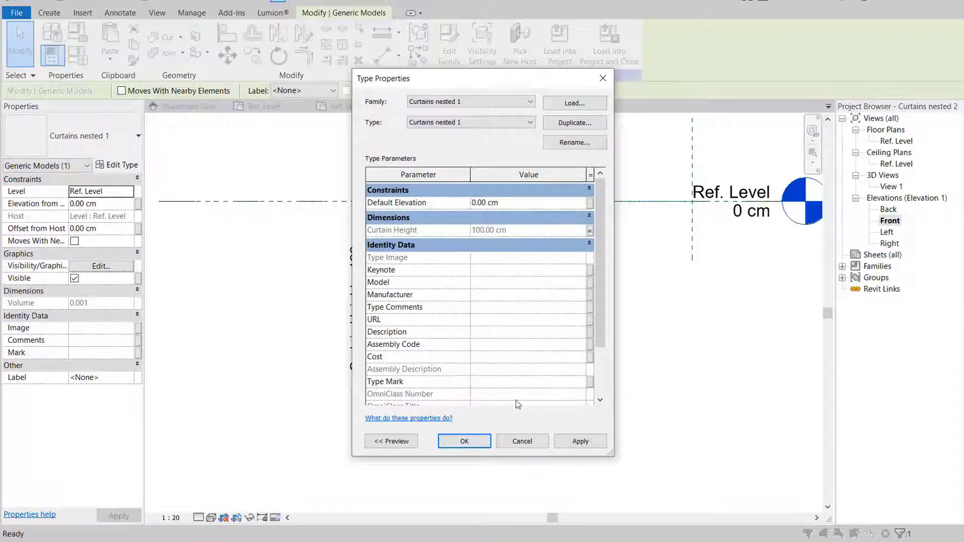
click(466, 441)
click(536, 299)
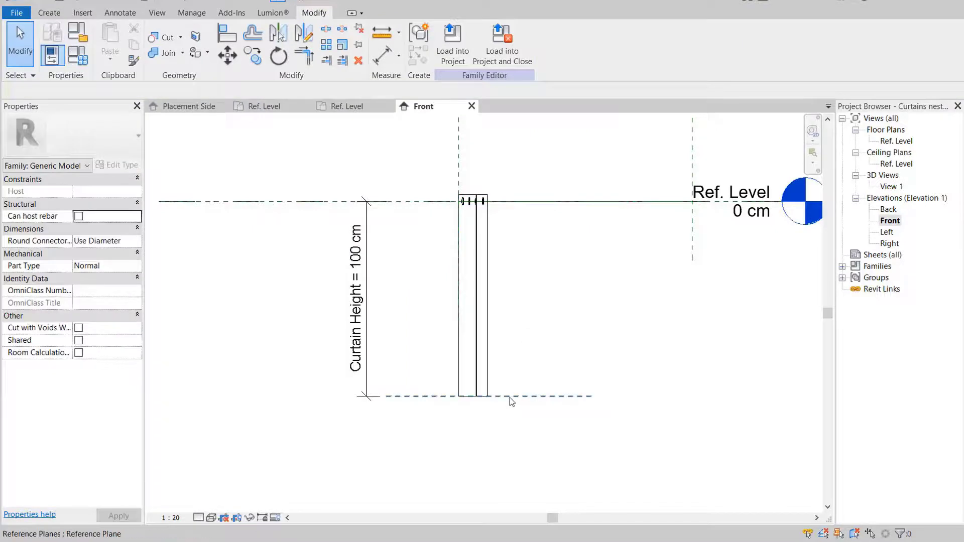
- Move the lower reference plane up to a Curtain Height of about 52 cm to flex the nested curtain
click(510, 396)
scroll(516, 301, up, 2)
scroll(510, 326, down, 3)
scroll(513, 333, up, 1)
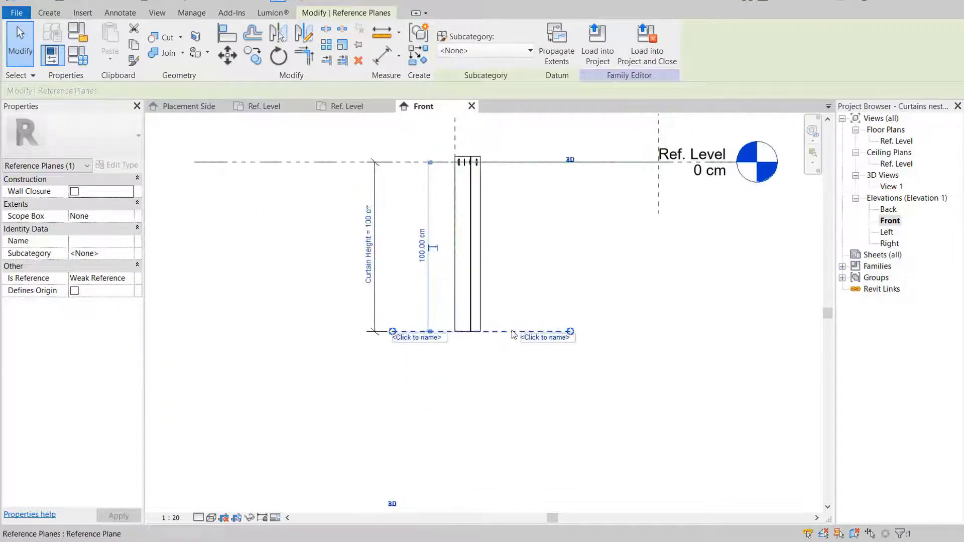
drag(512, 353, 511, 250)
click(510, 294)
scroll(491, 313, up, 2)
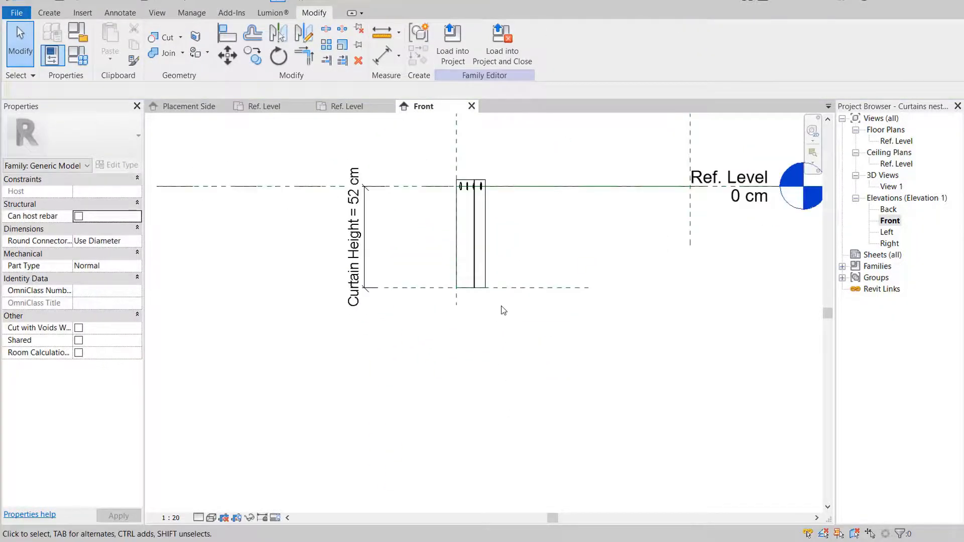
- Restore the Curtain Height dimension to 100 cm
click(436, 287)
click(358, 215)
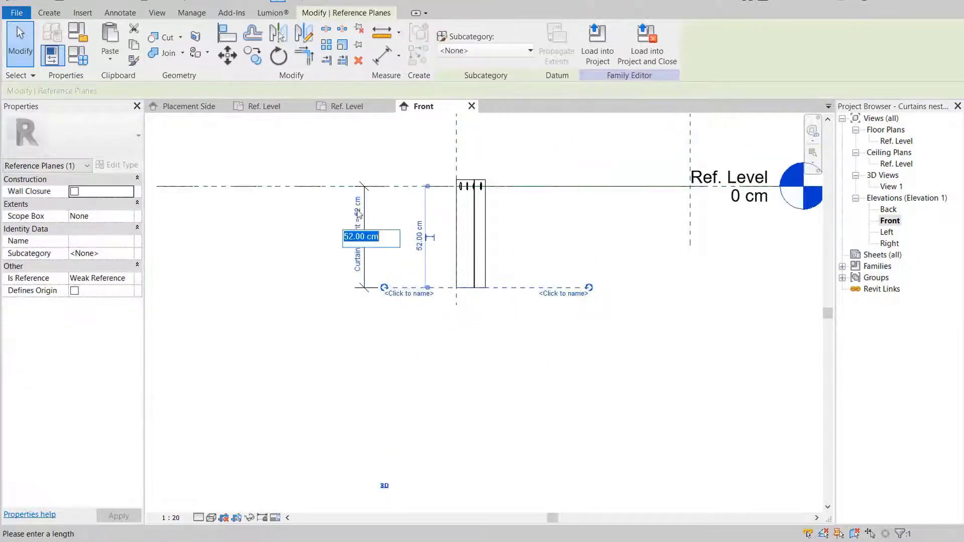
text(100)
key(Return)
click(545, 291)
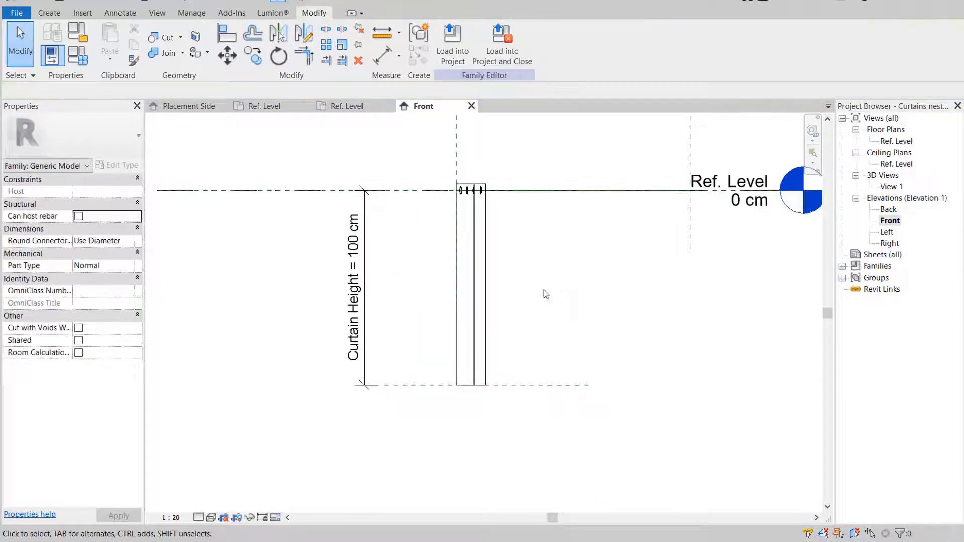
scroll(542, 305, up, 2)
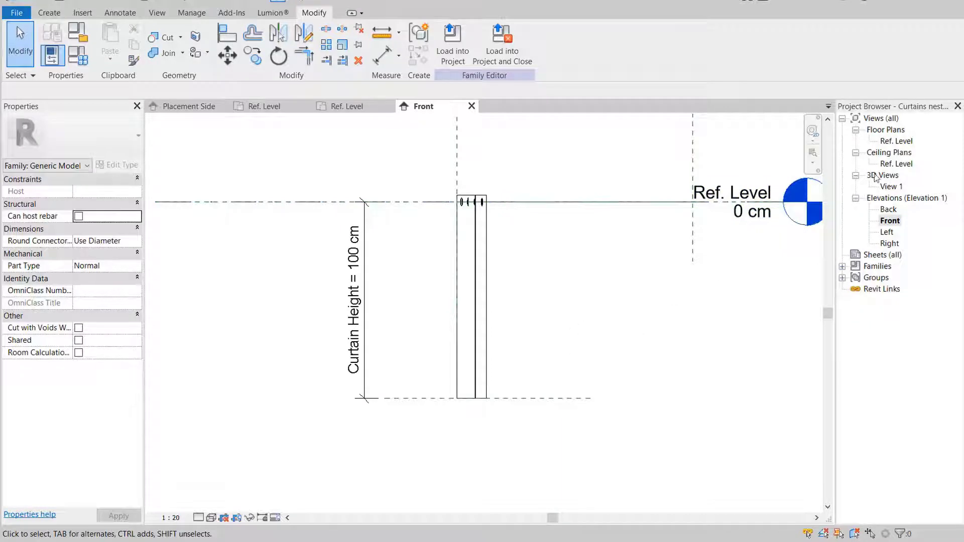
- Array the nested curtain horizontally in the Ref. Level floor plan as 2 grouped items, with the 2nd placed 15 cm away
double_click(896, 141)
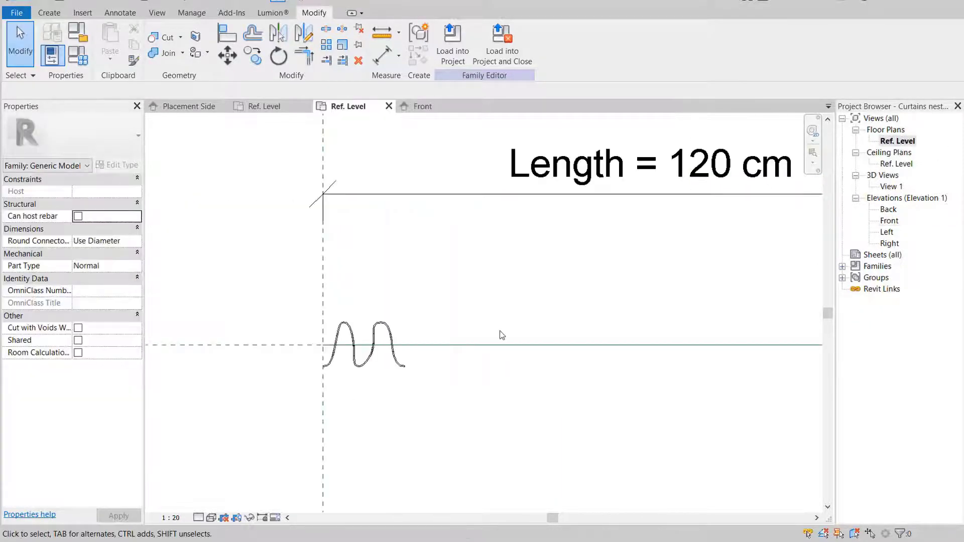
scroll(441, 314, up, 1)
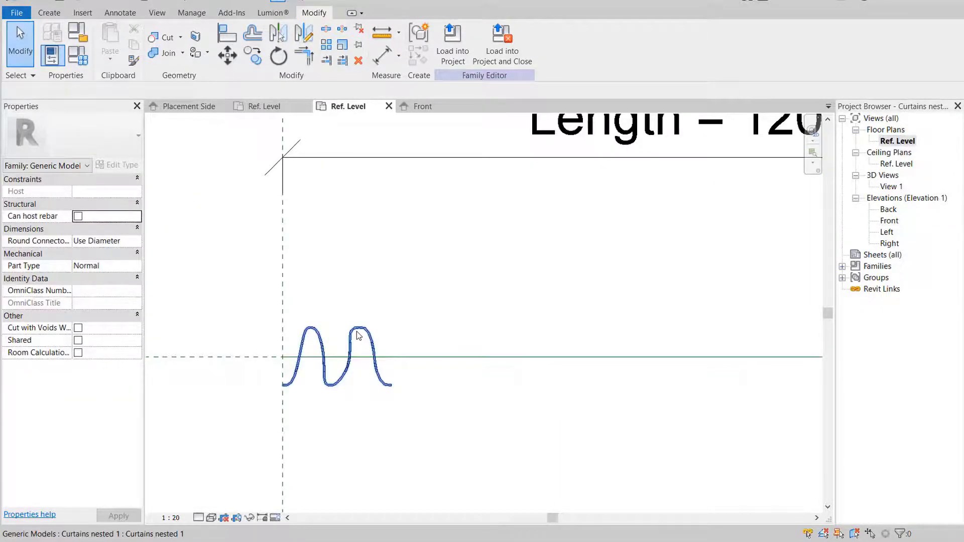
click(359, 335)
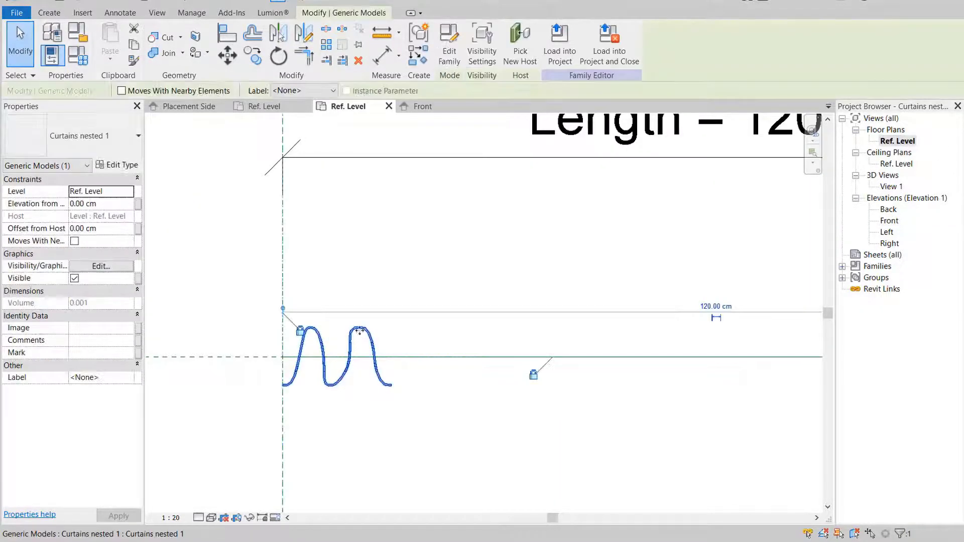
click(329, 47)
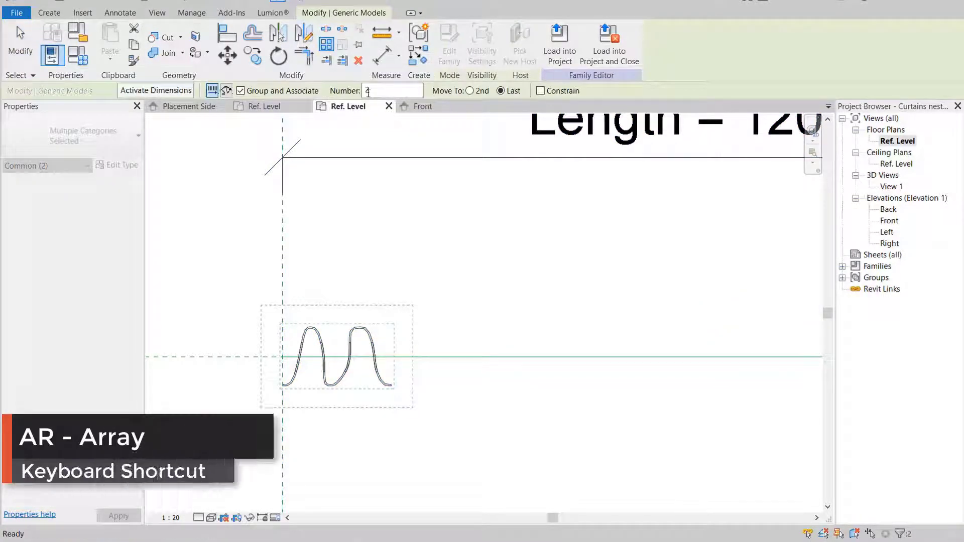
click(368, 90)
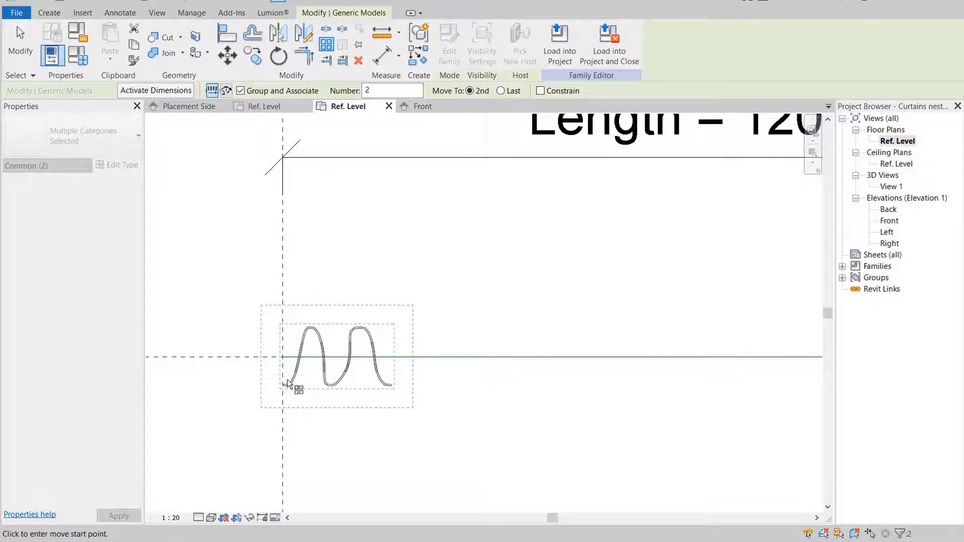
scroll(286, 384, up, 1)
click(295, 294)
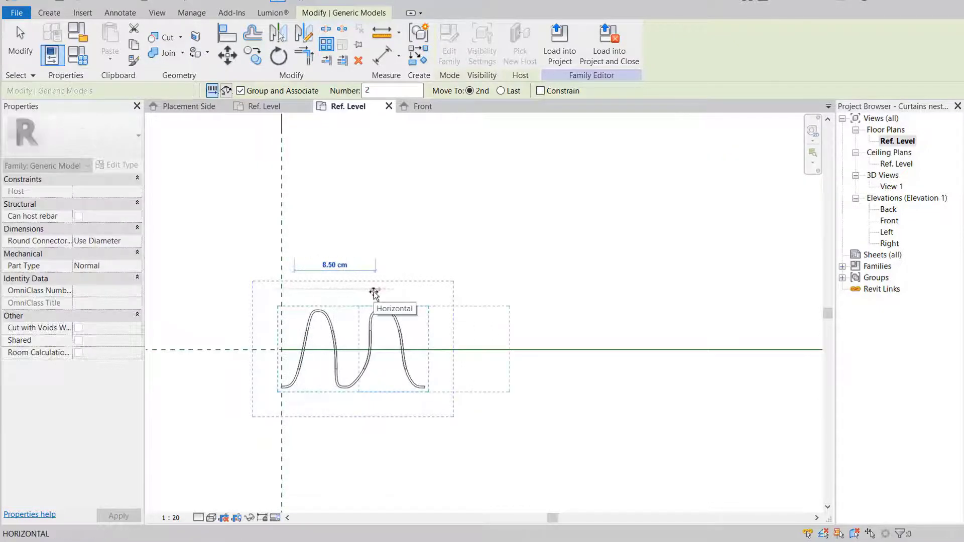
text(15)
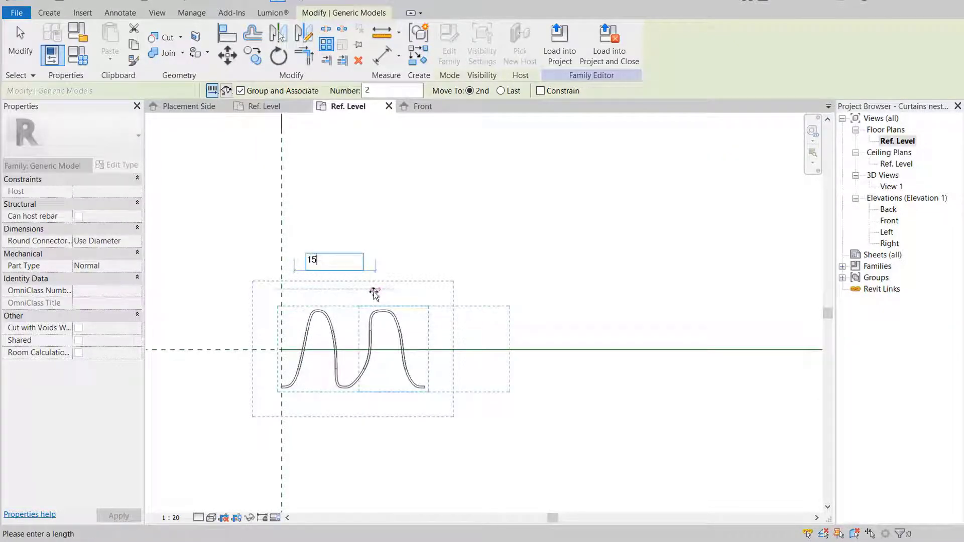
text(cm)
key(Return)
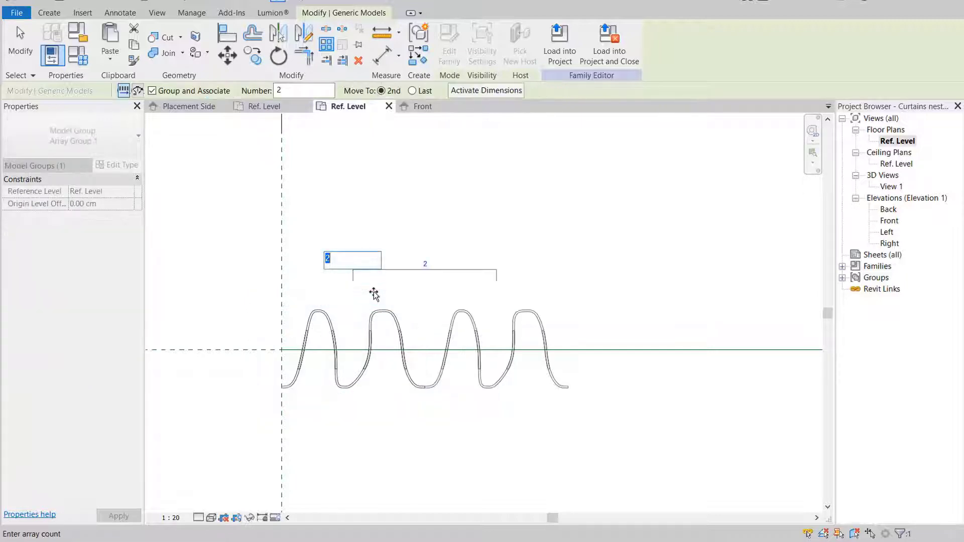
key(Return)
middle_drag(564, 287, 546, 321)
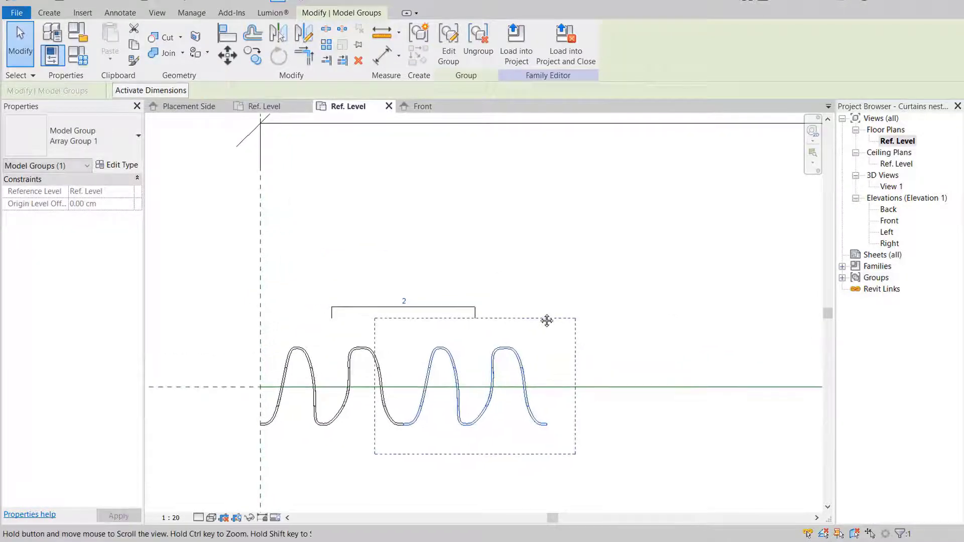
key(Escape)
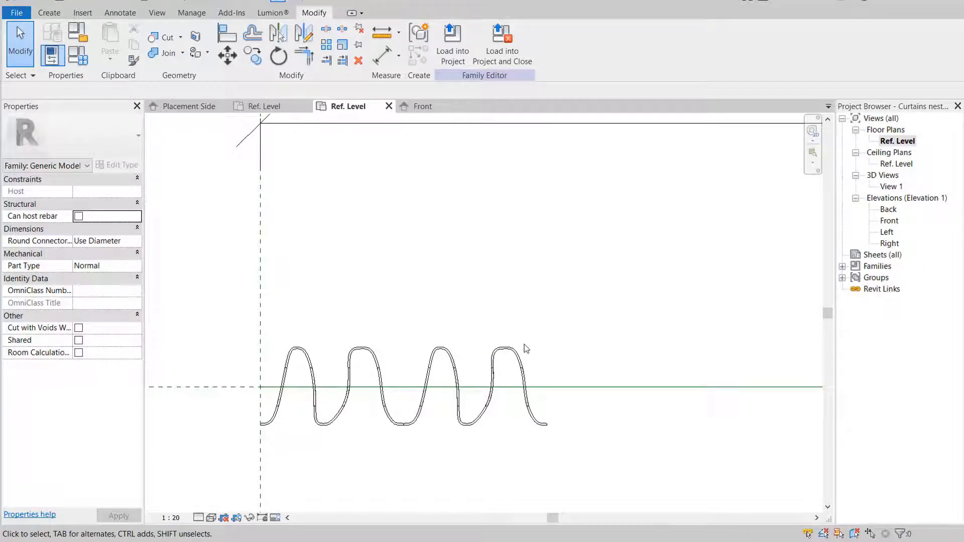
- Add an aligned dimension from the left reference plane to the start of the second curtain and lock it
click(120, 12)
click(47, 40)
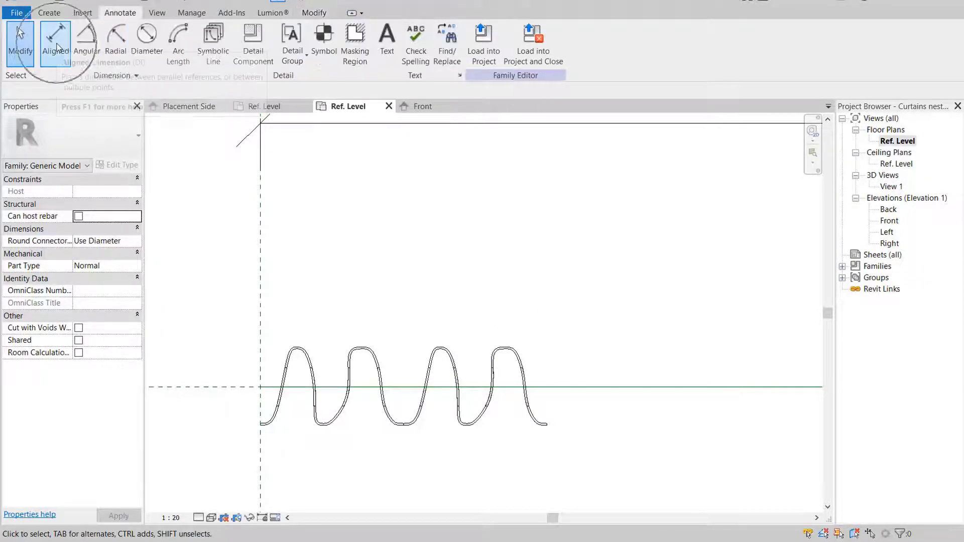
click(260, 387)
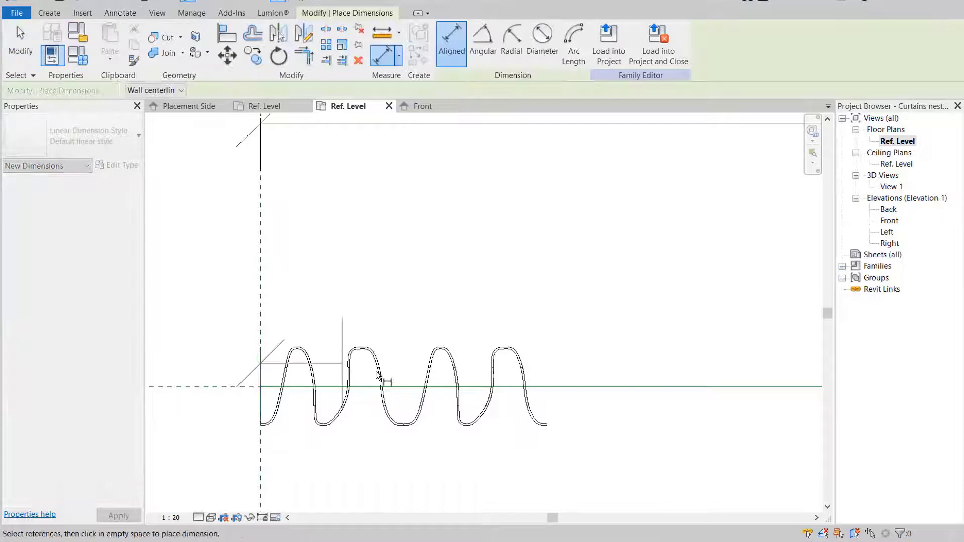
click(405, 405)
click(499, 297)
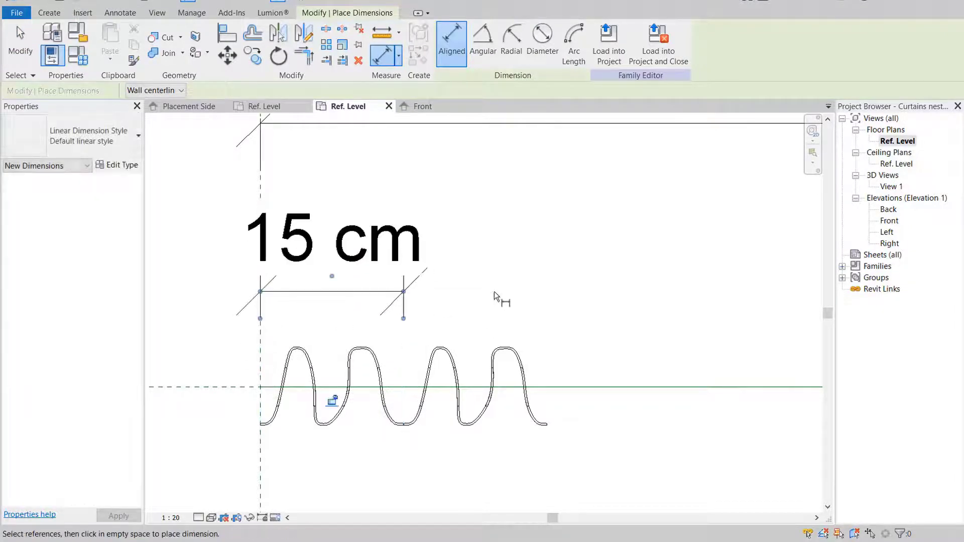
click(331, 400)
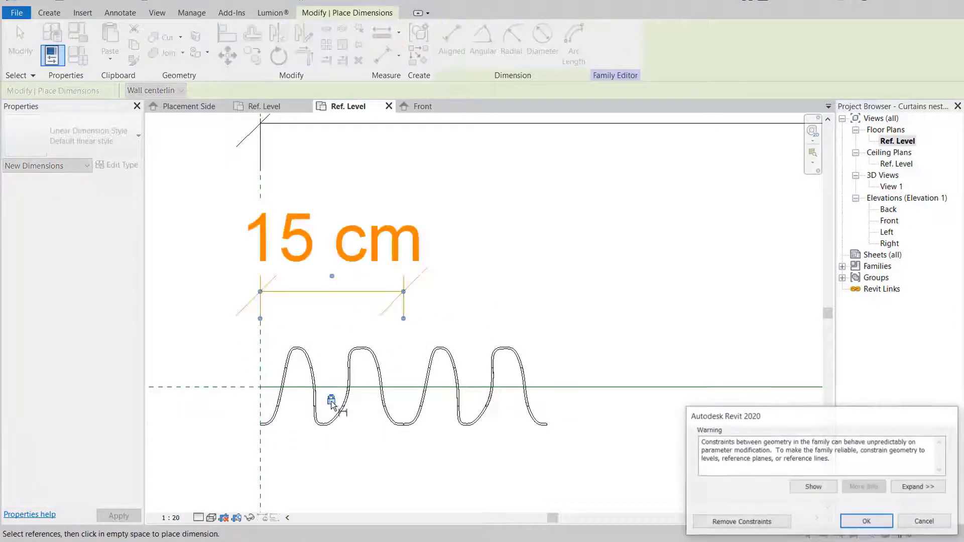
click(866, 522)
scroll(465, 264, up, 2)
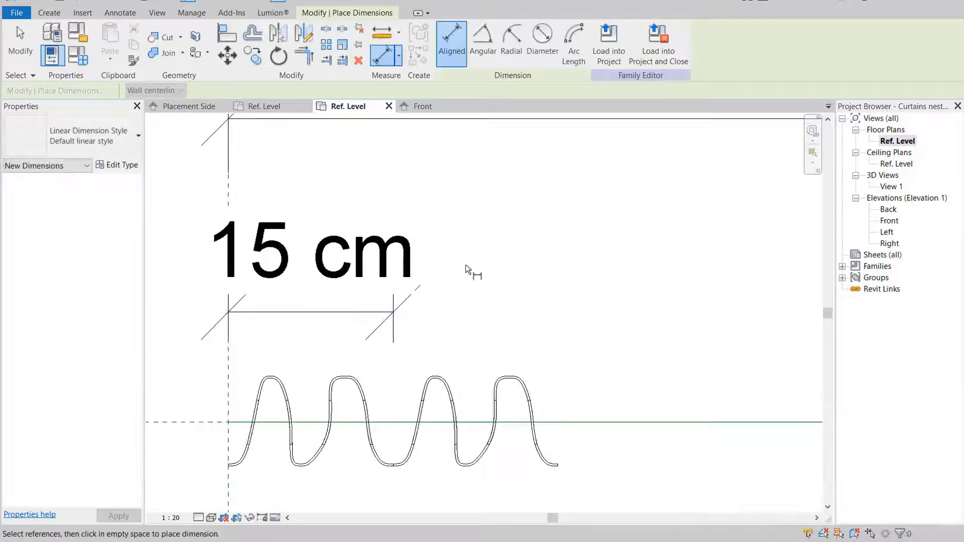
key(Escape)
- Set the Ref. Level plan's view scale to 1:5
middle_drag(487, 314, 481, 280)
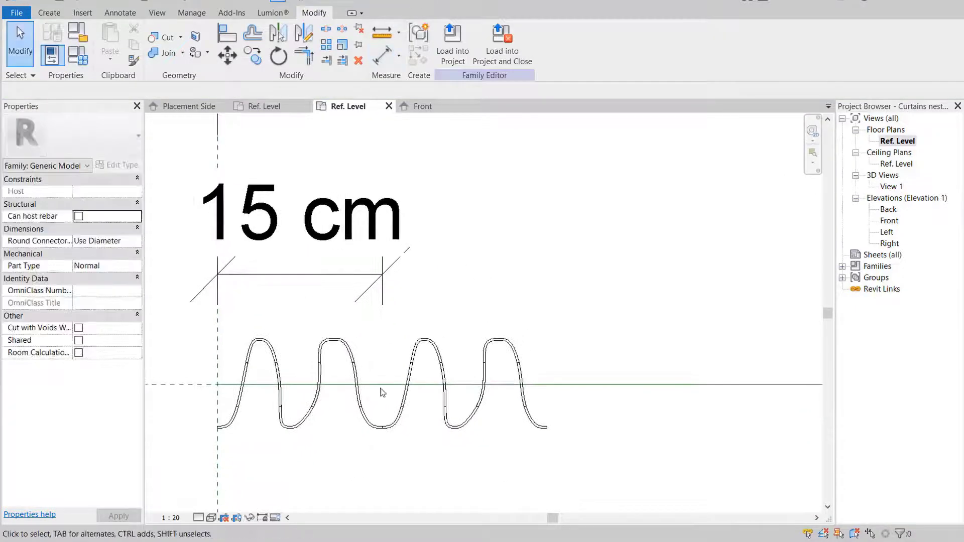
click(176, 517)
click(188, 381)
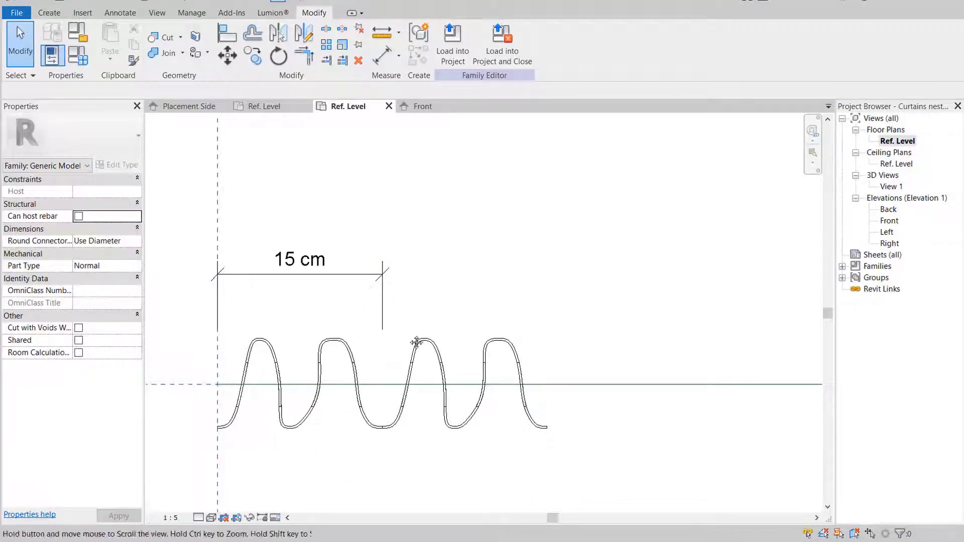
scroll(462, 318, down, 1)
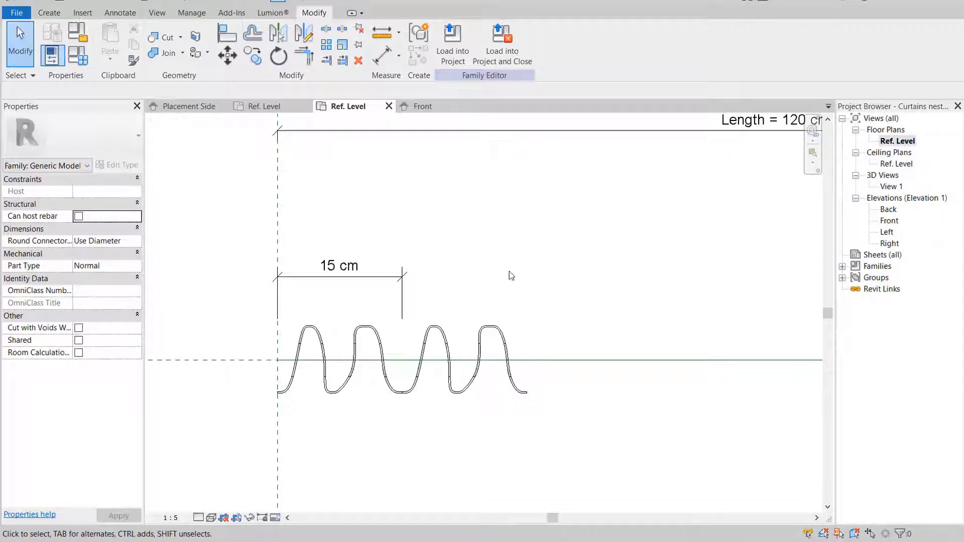
- Draw a vertical reference plane across the curtain line, about 53 cm to the right of the left reference plane
click(50, 13)
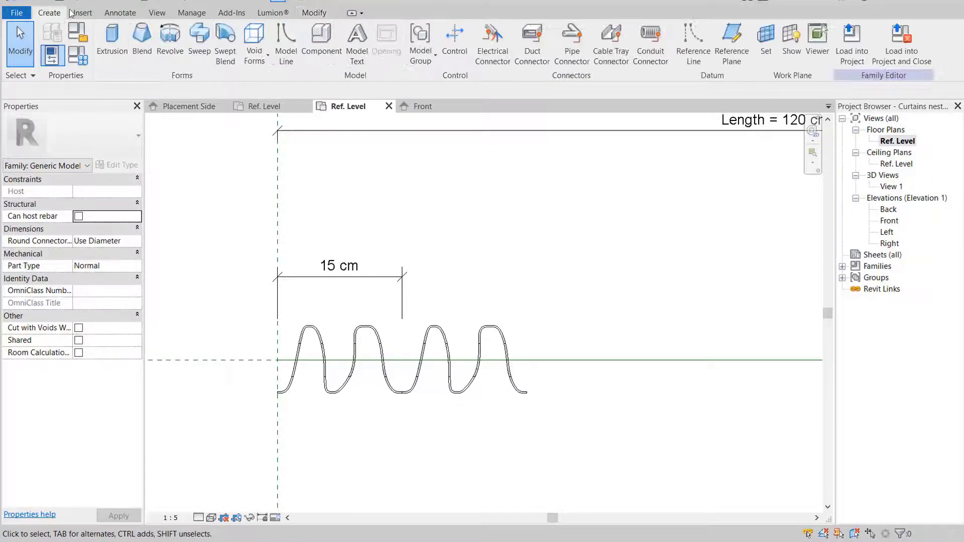
click(731, 48)
scroll(637, 271, down, 1)
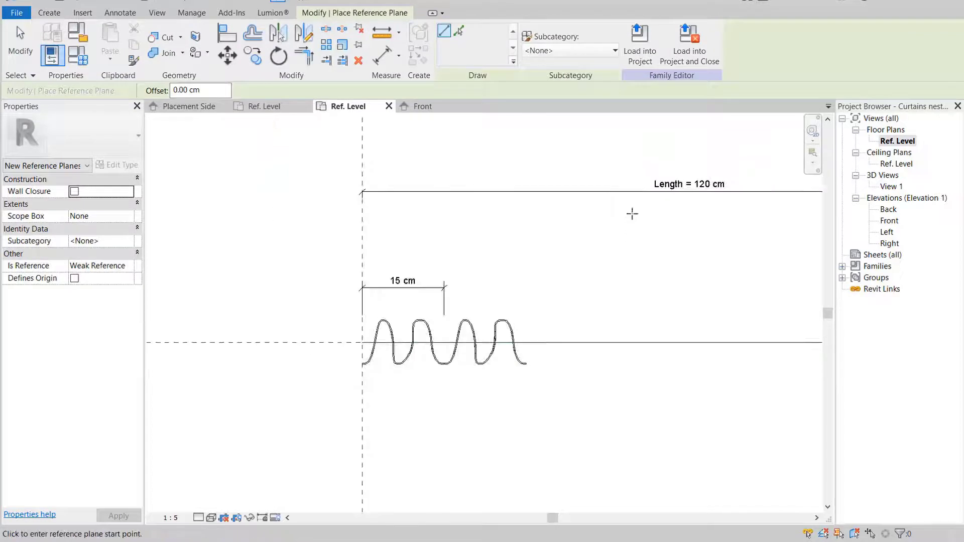
click(651, 209)
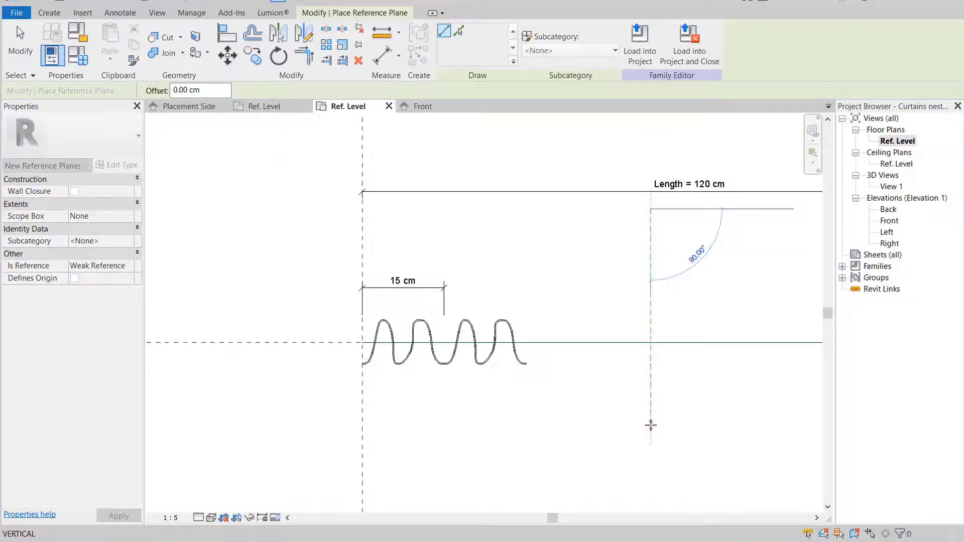
click(651, 425)
key(Escape)
key(Escape)
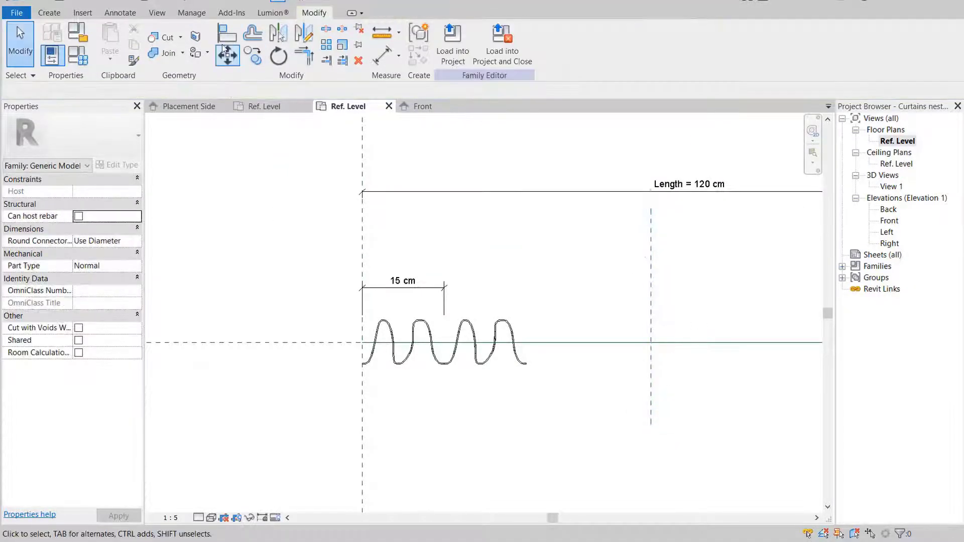
- Add an aligned dimension between the left reference plane and the new vertical reference plane
click(121, 13)
click(48, 39)
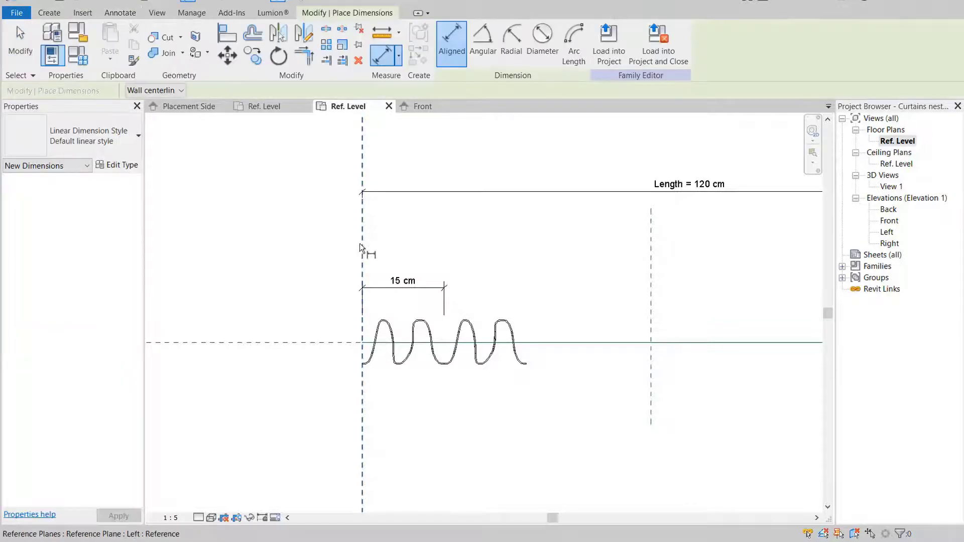
click(361, 246)
click(651, 284)
click(706, 254)
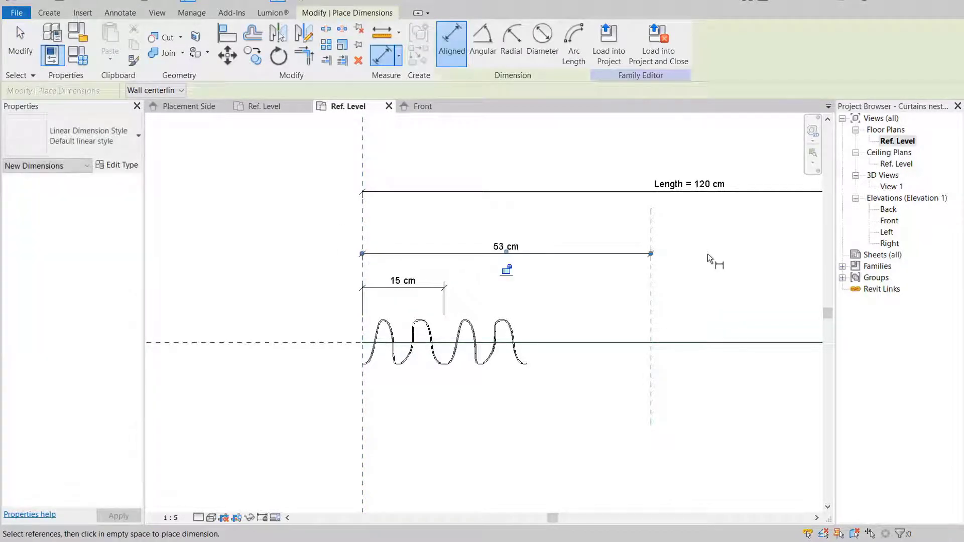
key(Escape)
- Label the dimension between the left and new reference planes with the Curtain One side Width parameter
click(536, 251)
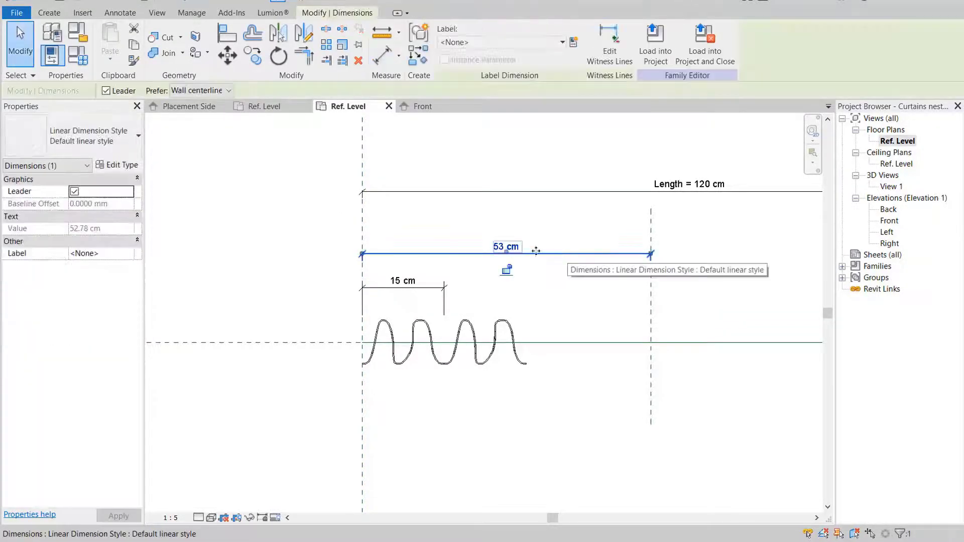
click(552, 42)
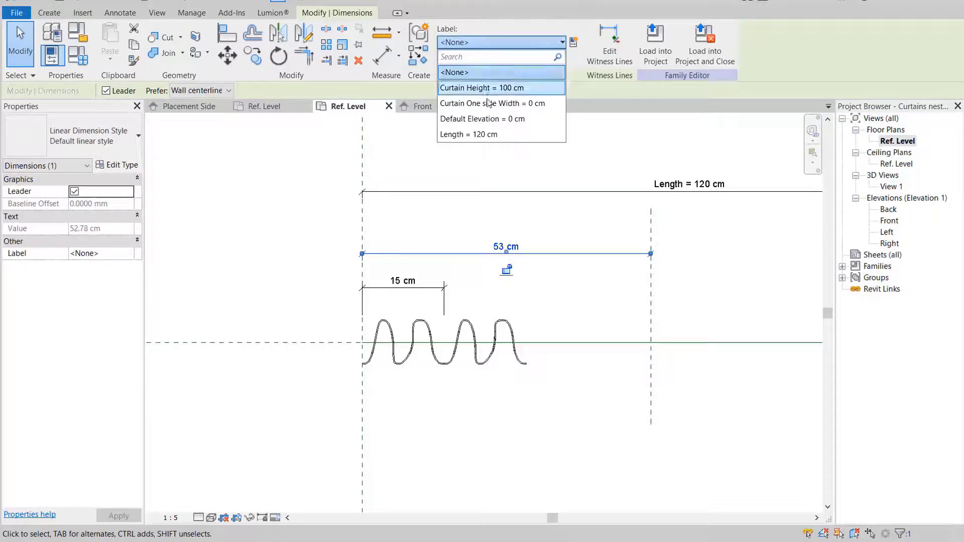
click(488, 103)
click(685, 275)
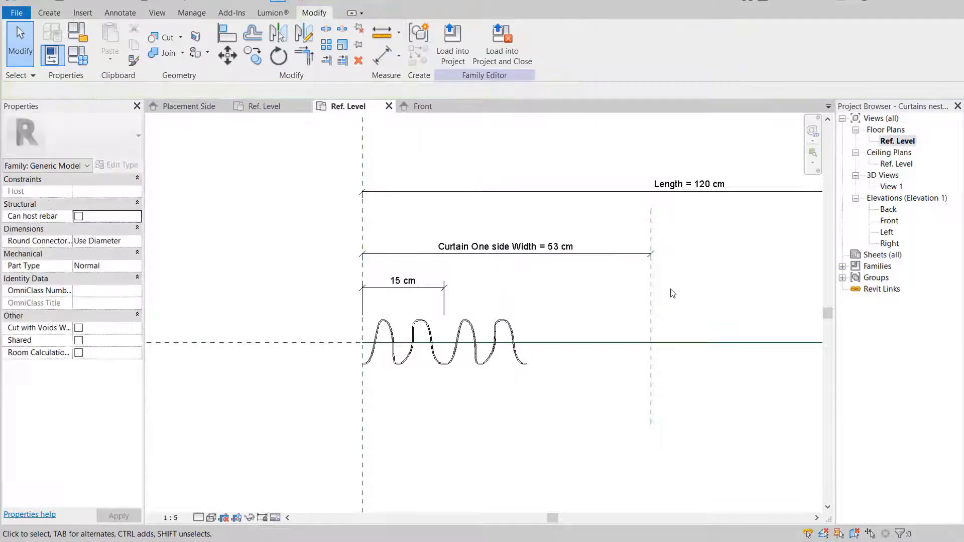
- Label the curtain array's count with a new family type parameter named Curtain Amount, grouped under Other
scroll(550, 338, up, 1)
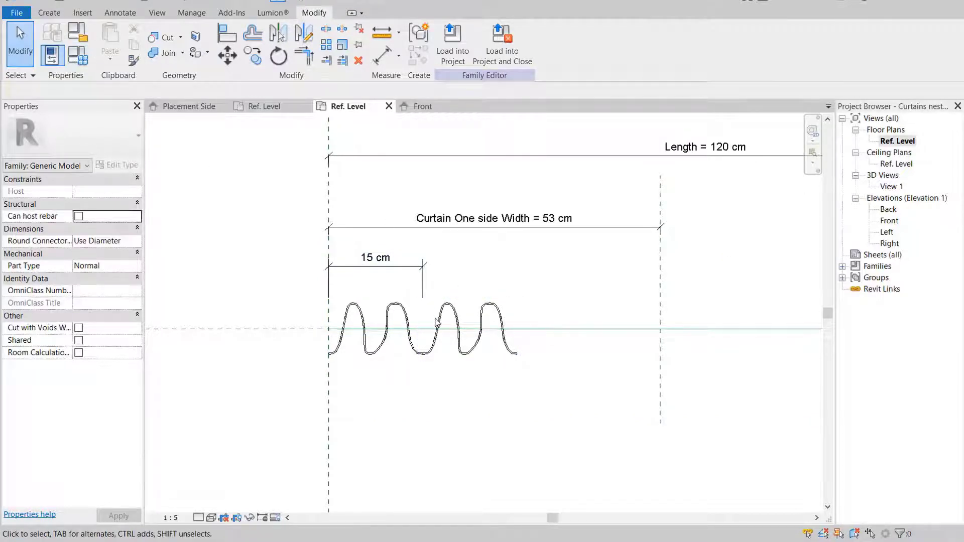
click(460, 340)
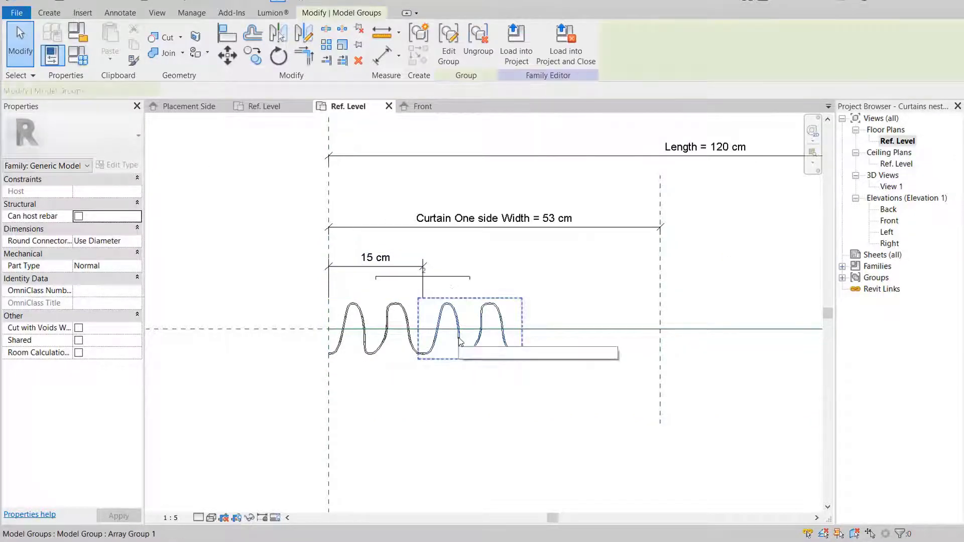
scroll(441, 279, up, 2)
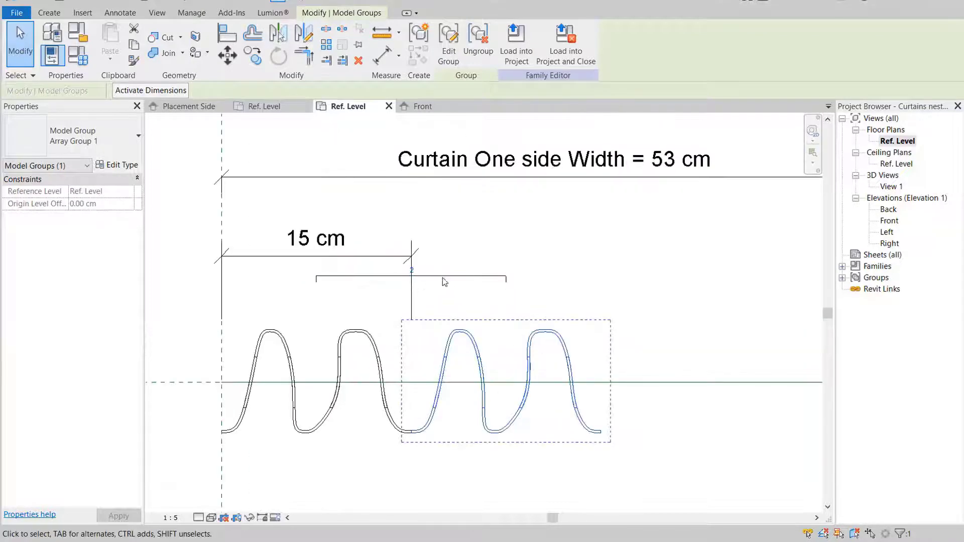
click(427, 277)
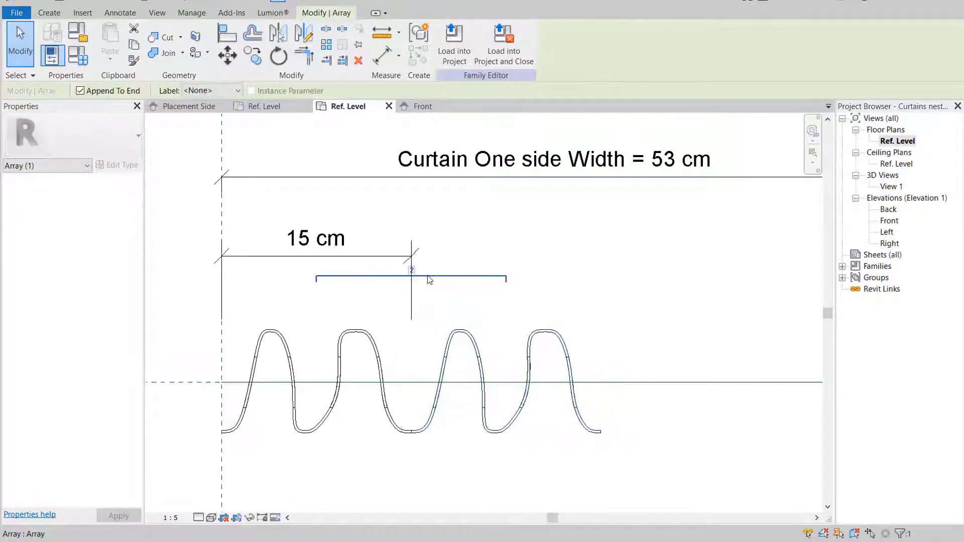
click(238, 91)
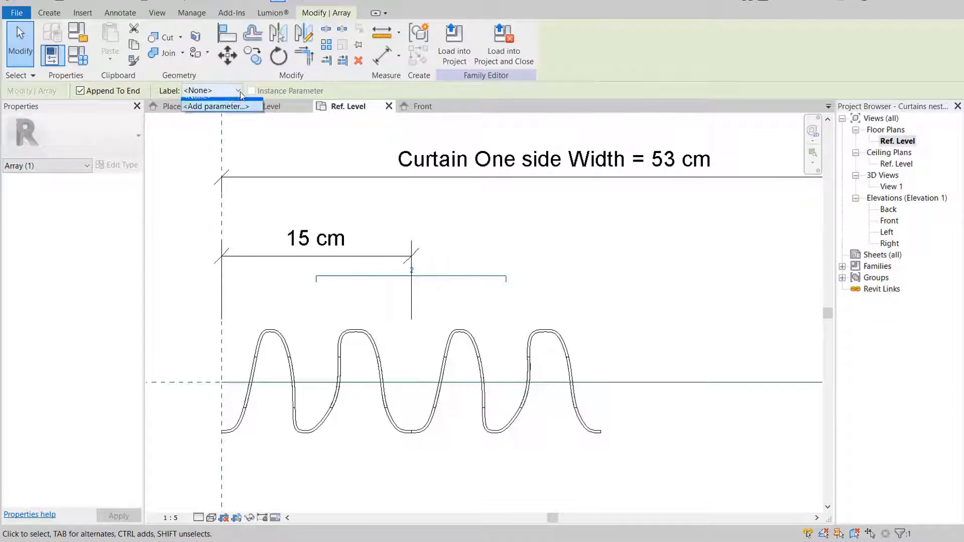
click(221, 114)
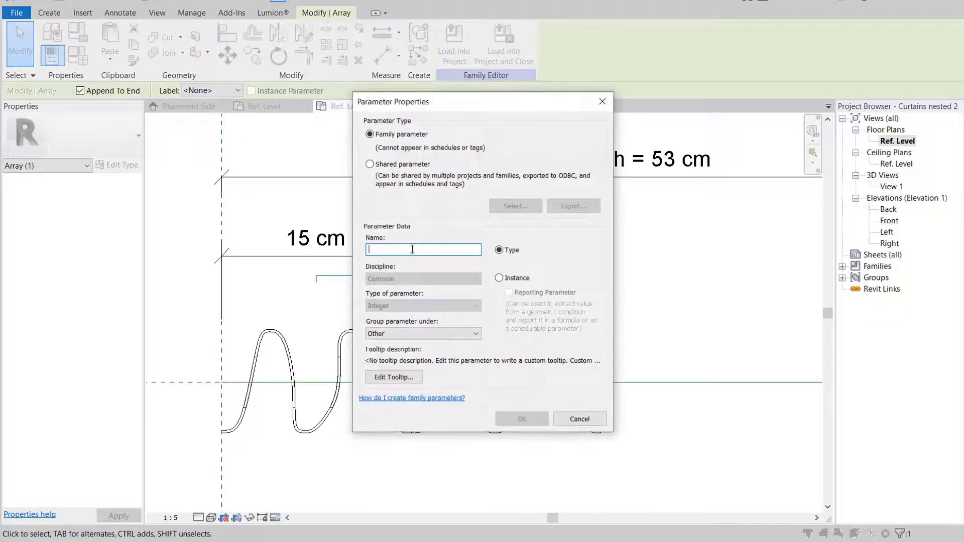
text(Curtain Amount)
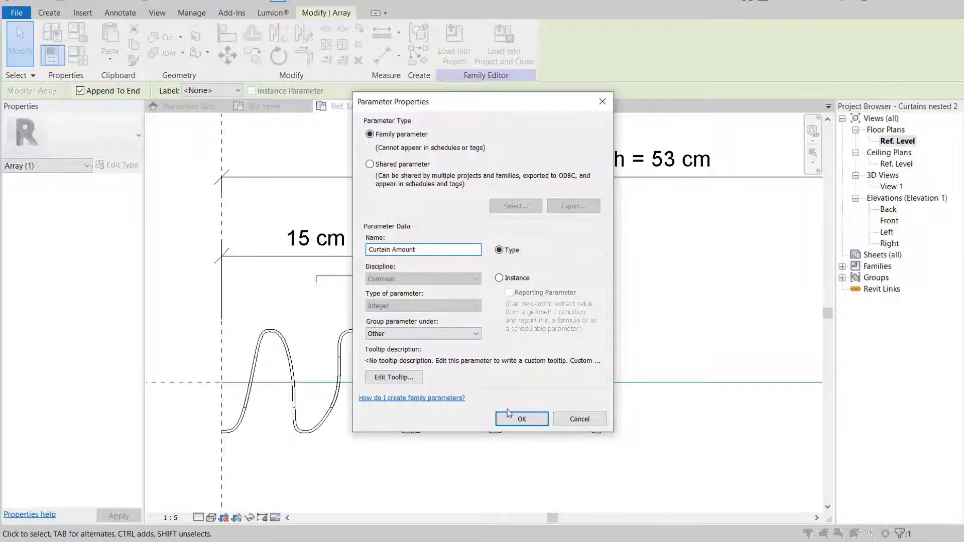
click(521, 418)
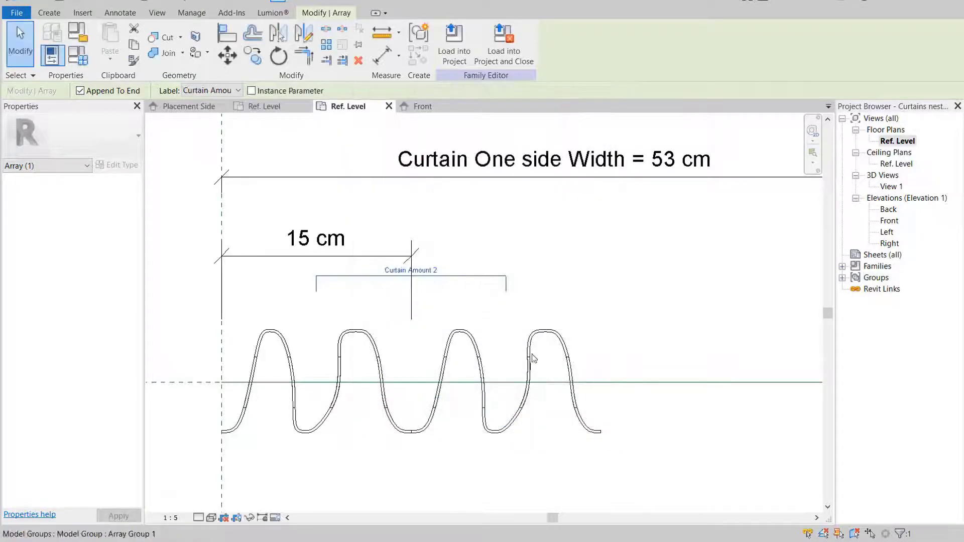
- Set the Curtain Amount parameter's formula to Curtain One side Width / 15 cm in the family types and apply it
click(542, 267)
click(78, 56)
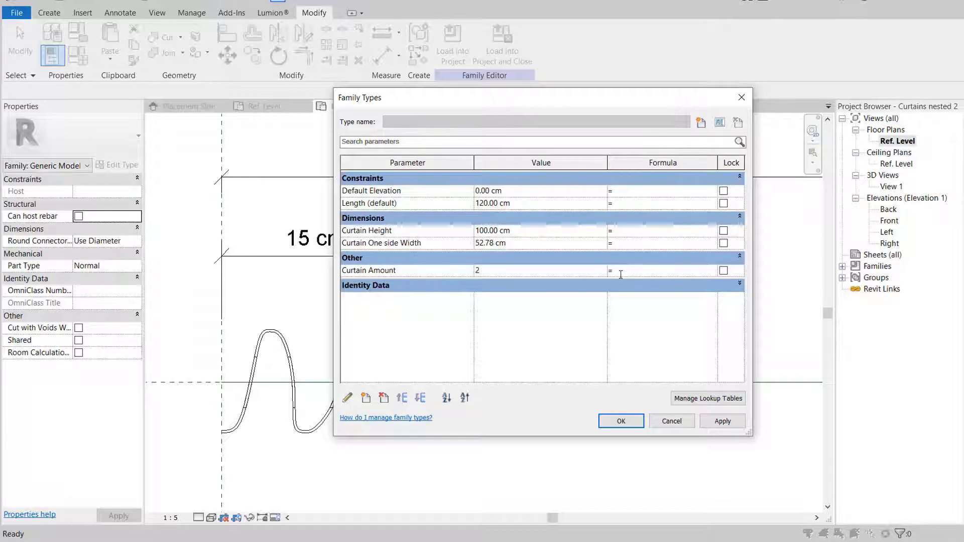
click(643, 266)
text(Curtain One )
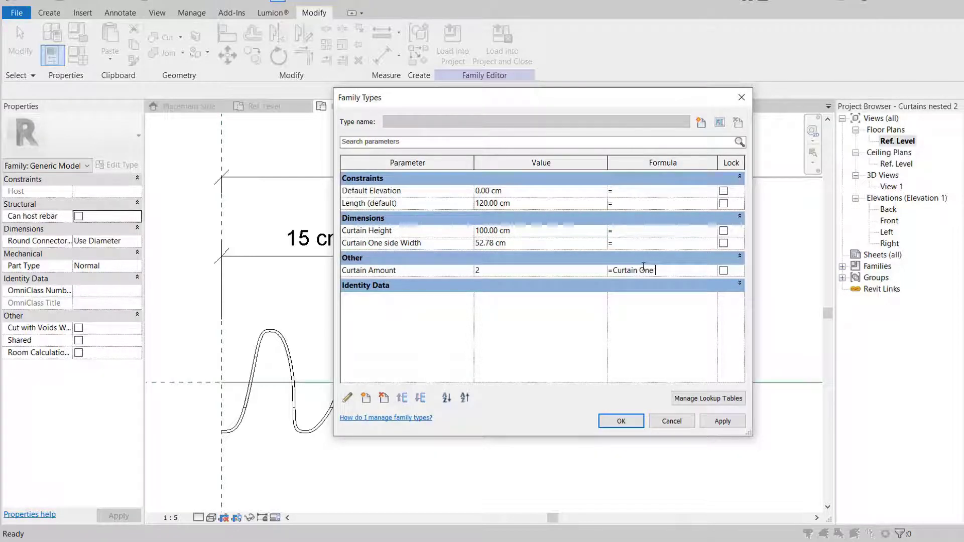
text(side Width /15cm)
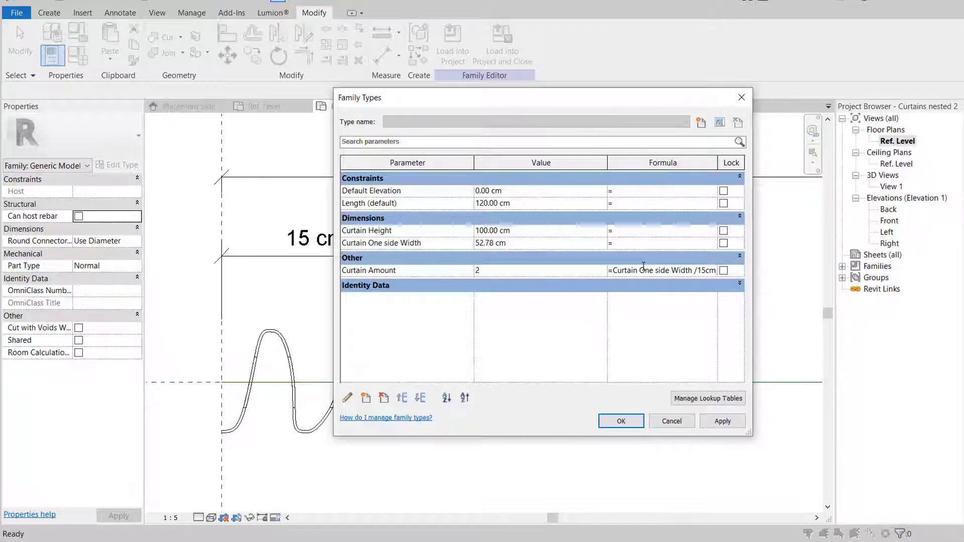
click(671, 311)
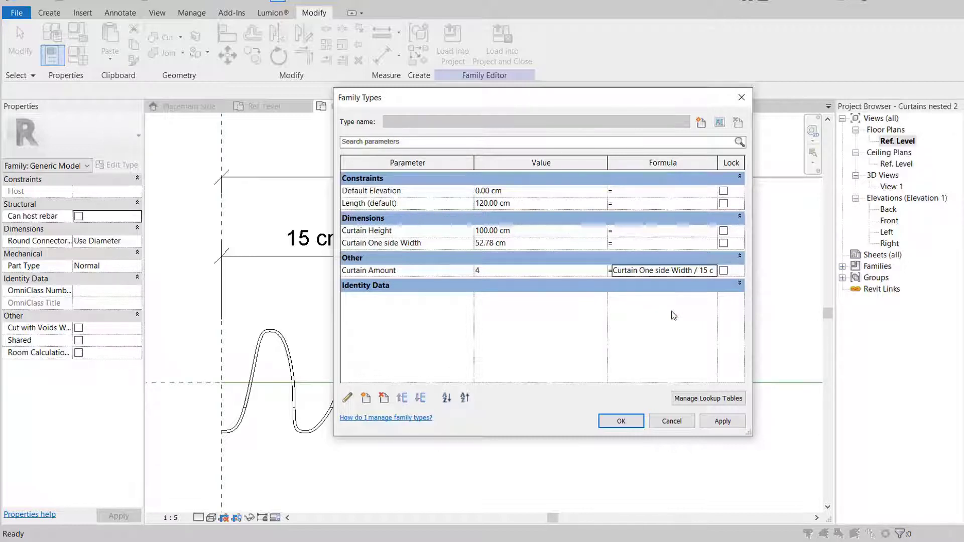
click(621, 421)
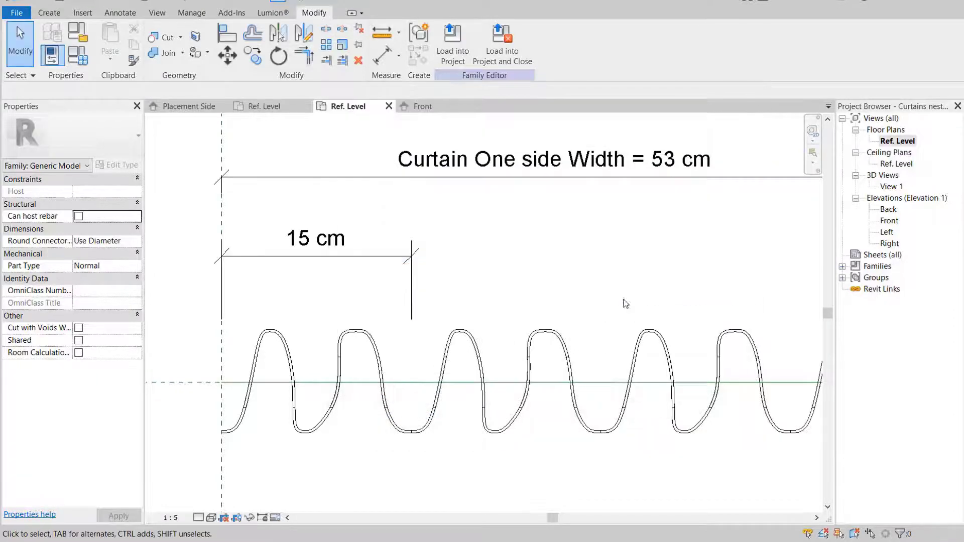
- Flex the curtain array by moving the Curtain One side Width reference plane along the line, leaving the width at about 52 cm
scroll(373, 280, down, 2)
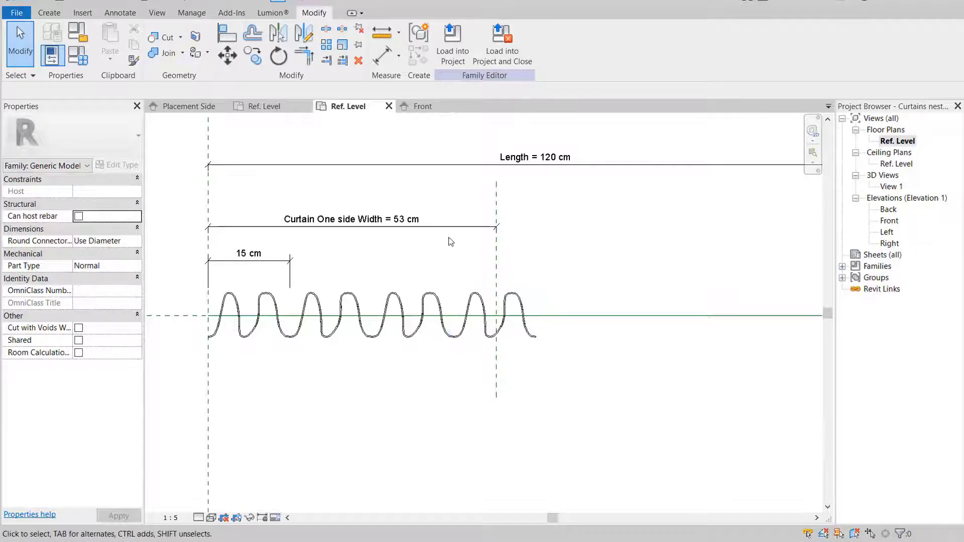
click(497, 265)
drag(497, 266, 652, 273)
scroll(574, 287, down, 1)
scroll(574, 287, down, 1)
drag(577, 287, 606, 291)
drag(466, 297, 467, 296)
click(511, 293)
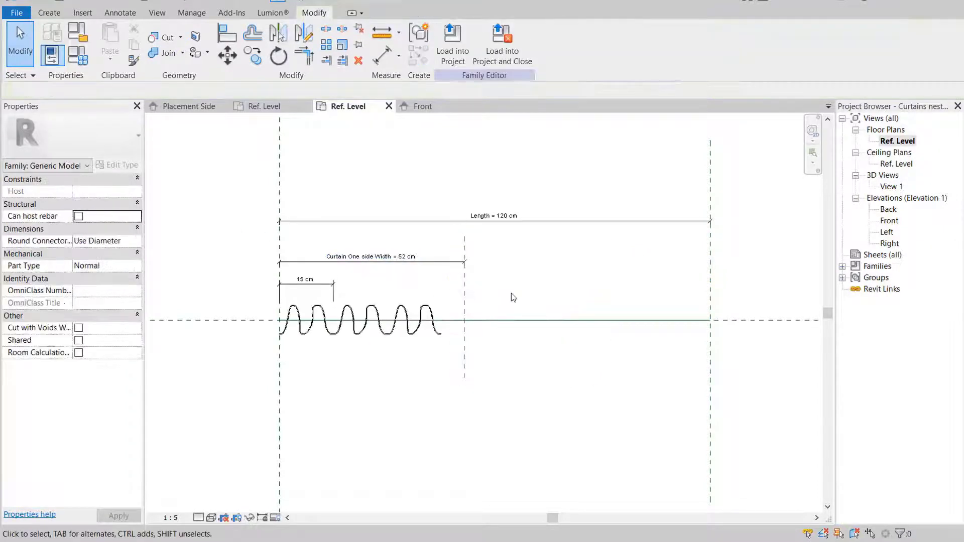
middle_drag(511, 293, 563, 323)
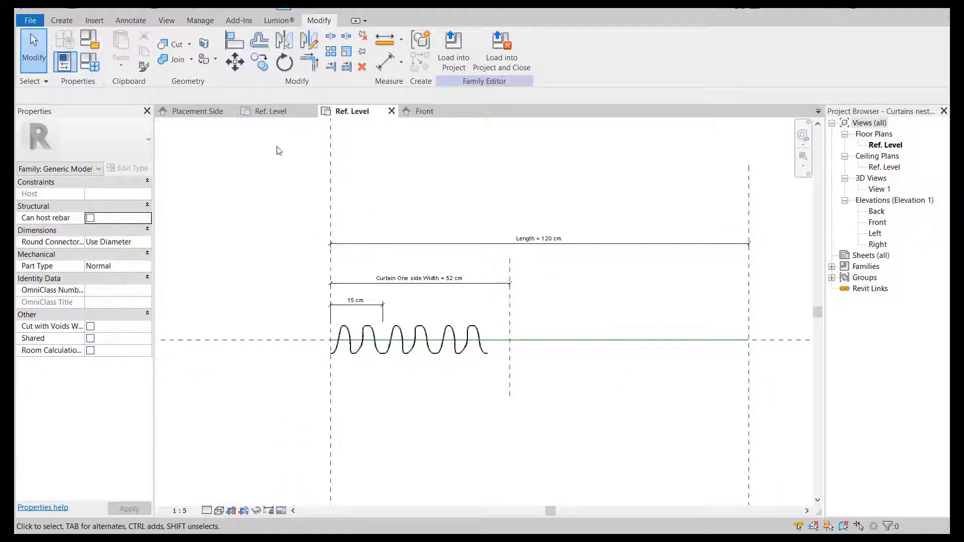
- Close the inactive views and load the nested curtain family into Curtains.rfa
click(166, 20)
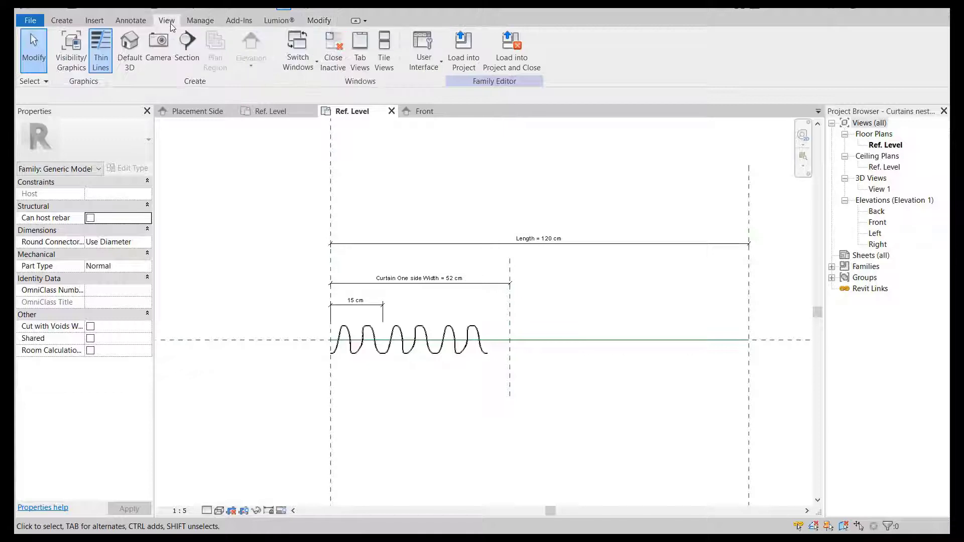
click(338, 65)
scroll(500, 263, up, 2)
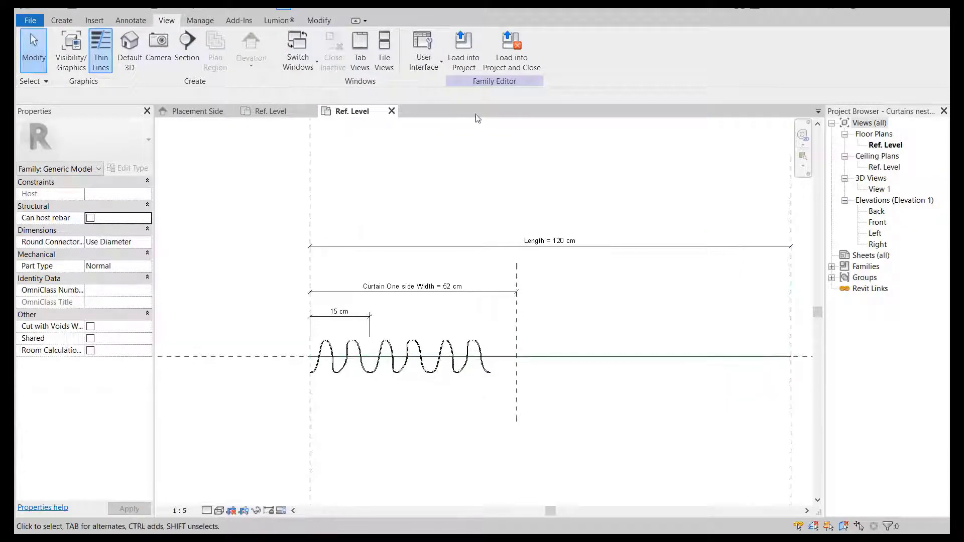
click(465, 55)
click(407, 215)
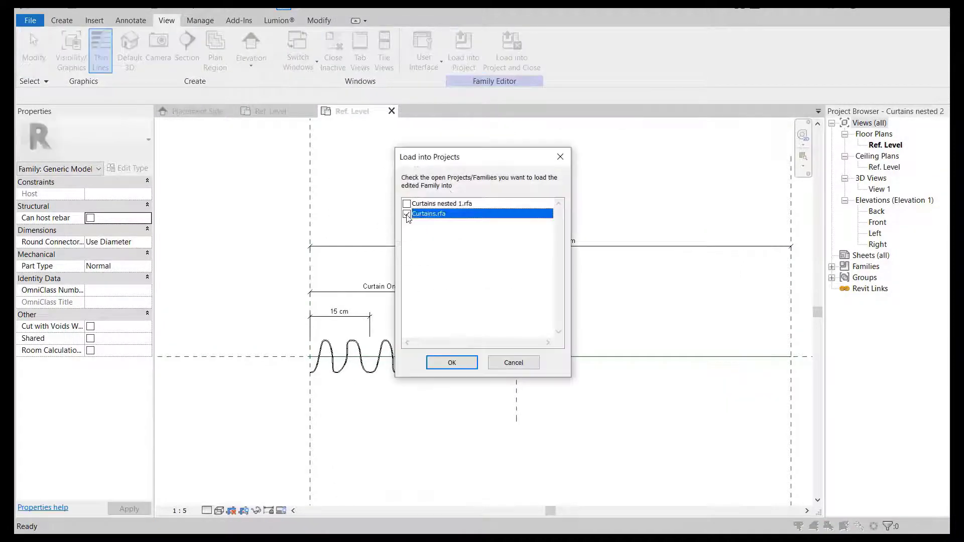
click(451, 362)
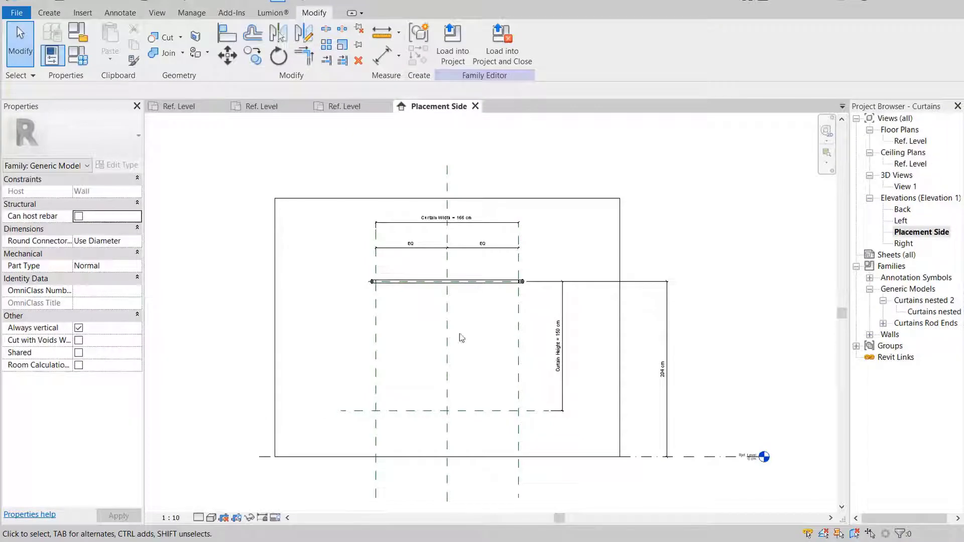
- Name the horizontal reference plane through the curtain rod Curtain Top in the Placement Side elevation
scroll(467, 281, up, 4)
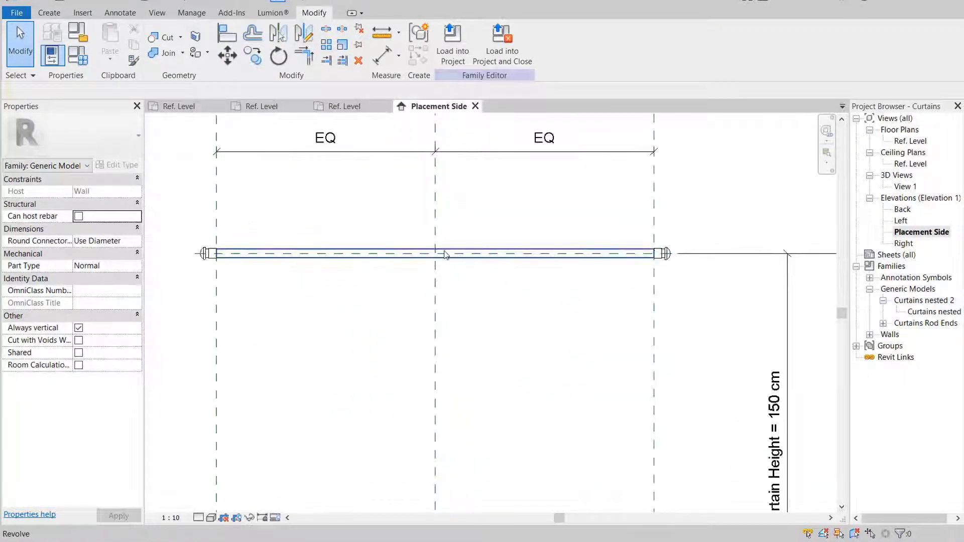
click(493, 257)
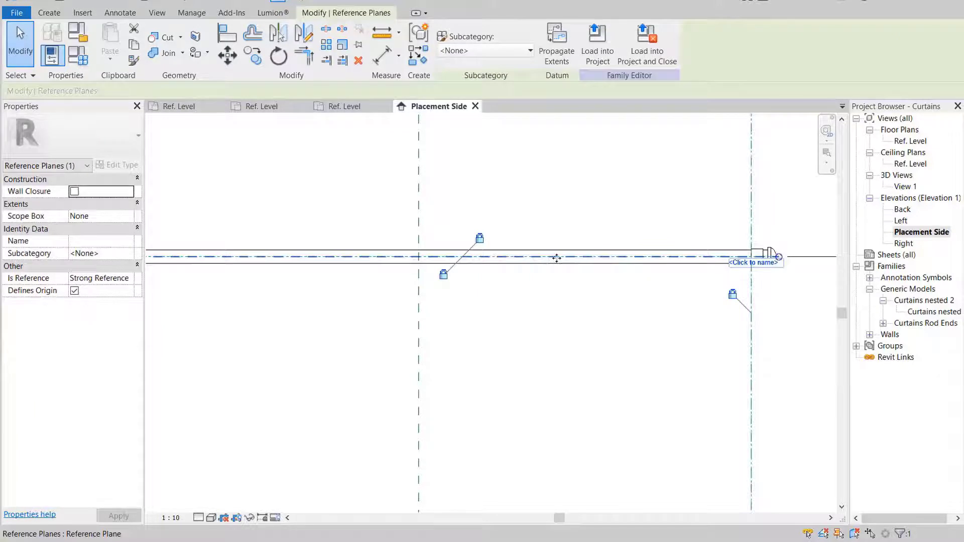
scroll(556, 304, down, 1)
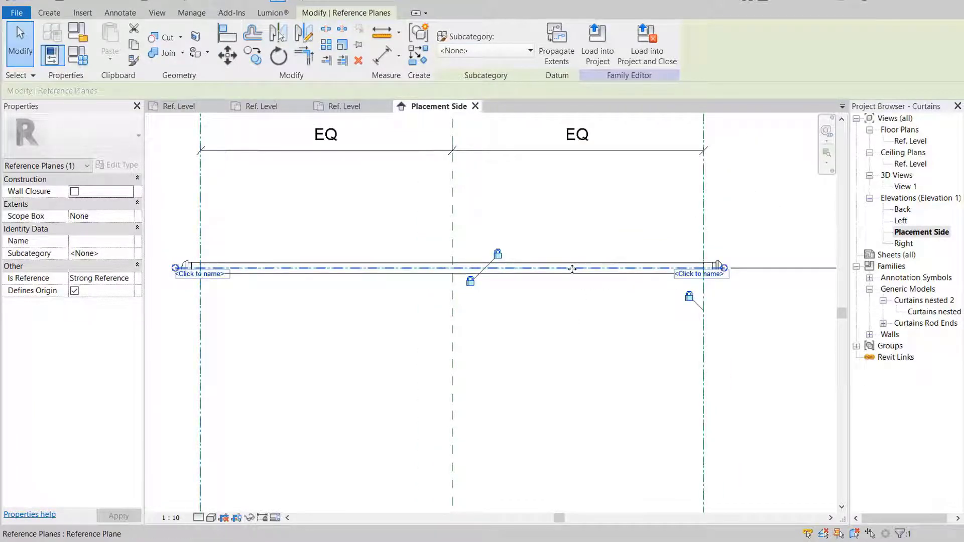
click(82, 241)
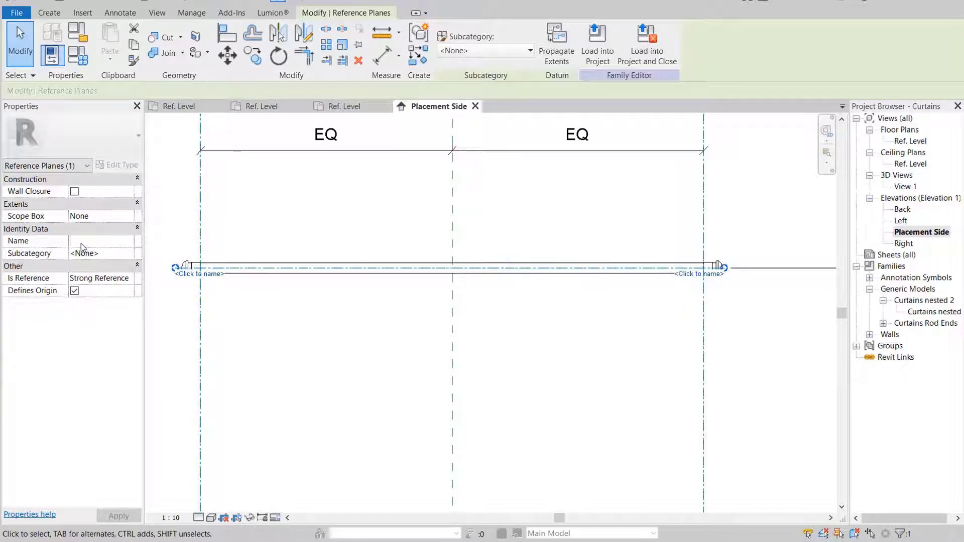
text(Curtain Top)
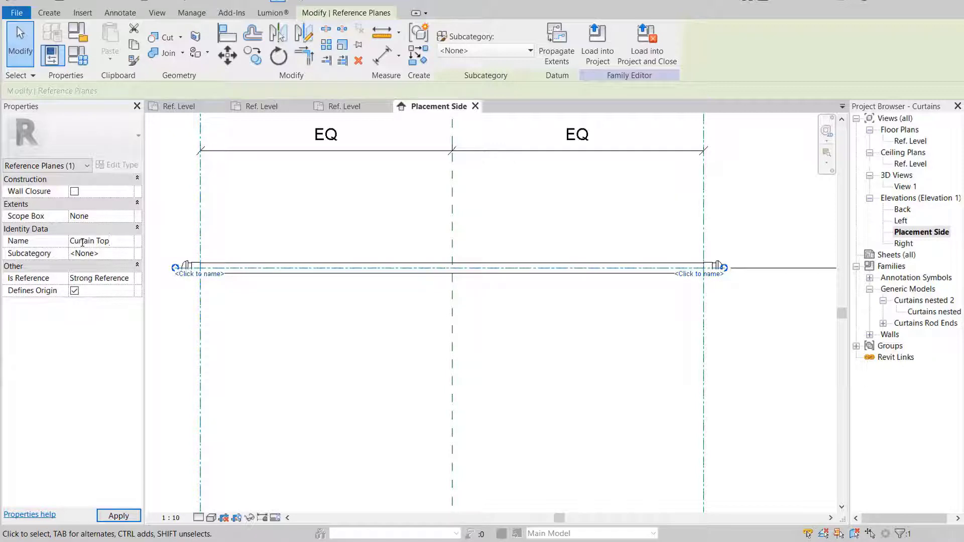
click(238, 306)
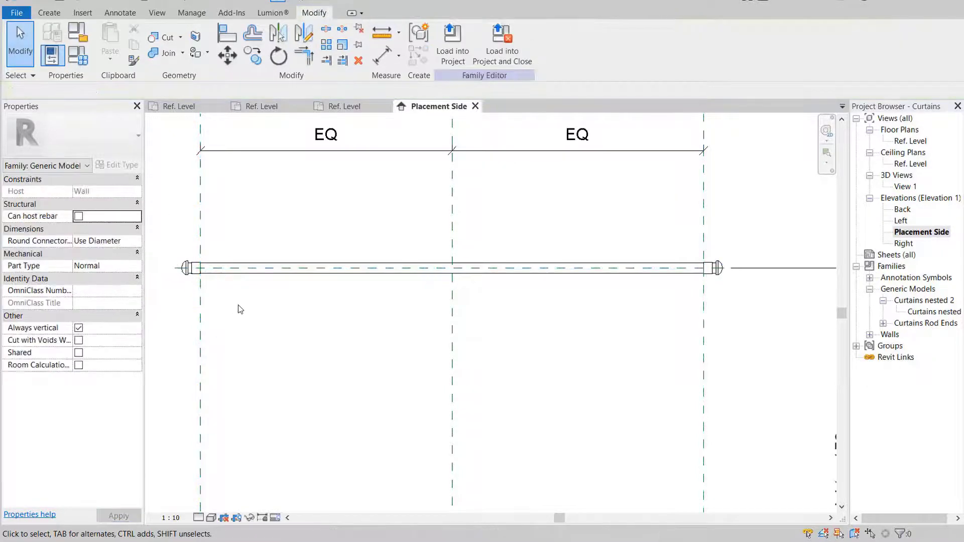
- In the Ref. Level plan, place Curtains nested 2 rightward from the left rod end, about 36 cm along the Curtain reference plane, and lock it
scroll(332, 243, down, 2)
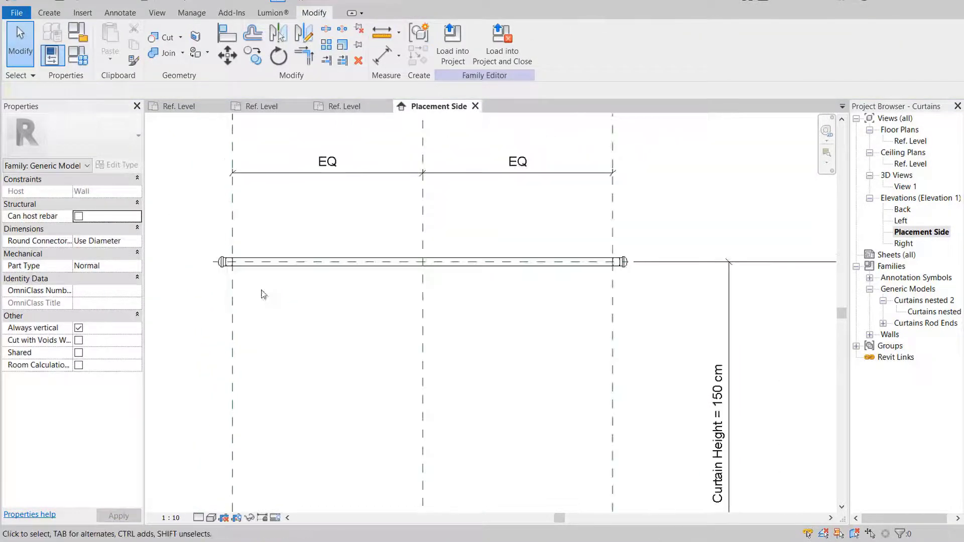
double_click(910, 141)
middle_drag(398, 325, 322, 310)
click(926, 311)
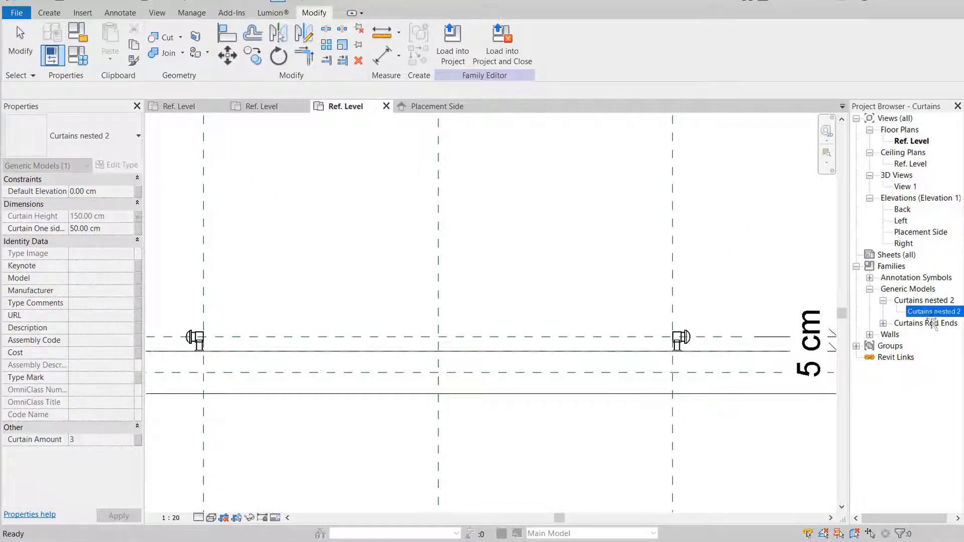
drag(270, 334, 230, 331)
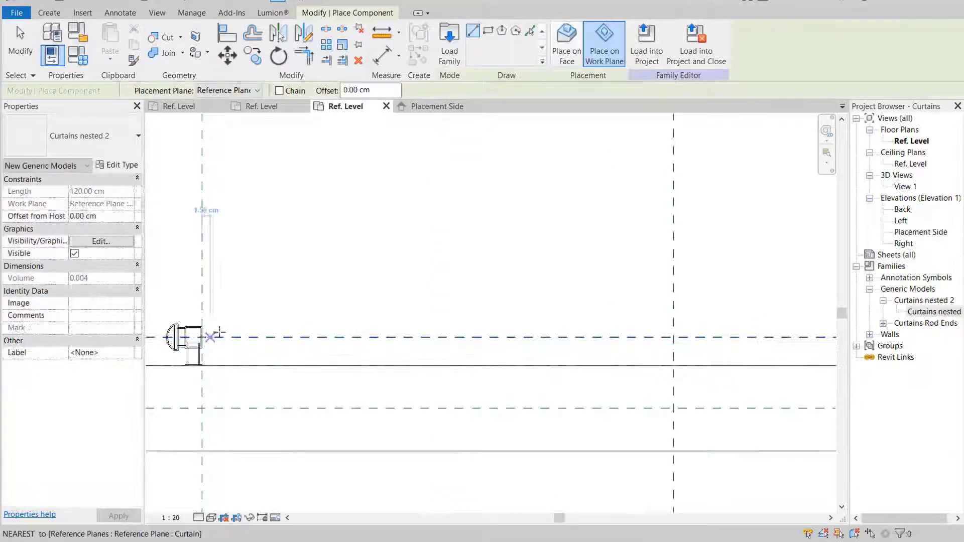
click(205, 341)
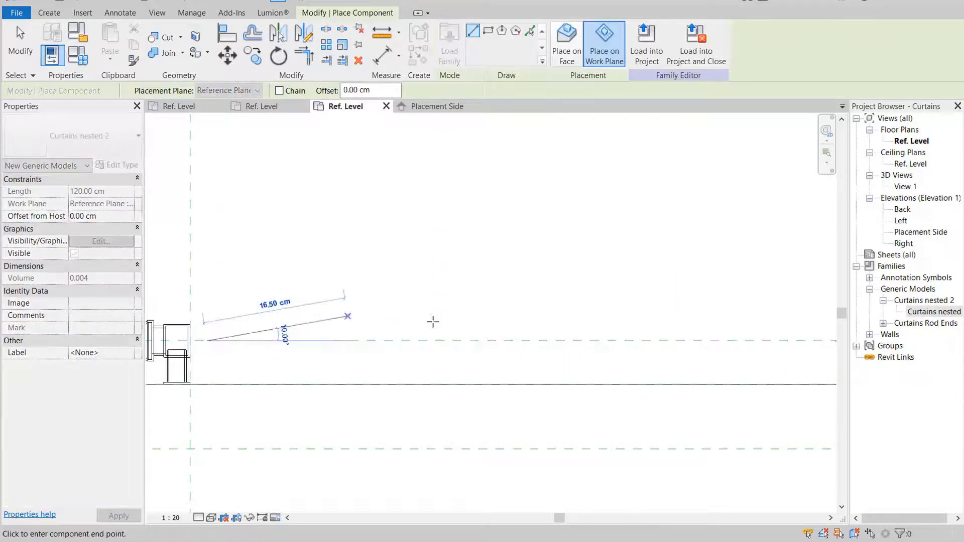
middle_drag(432, 323, 511, 311)
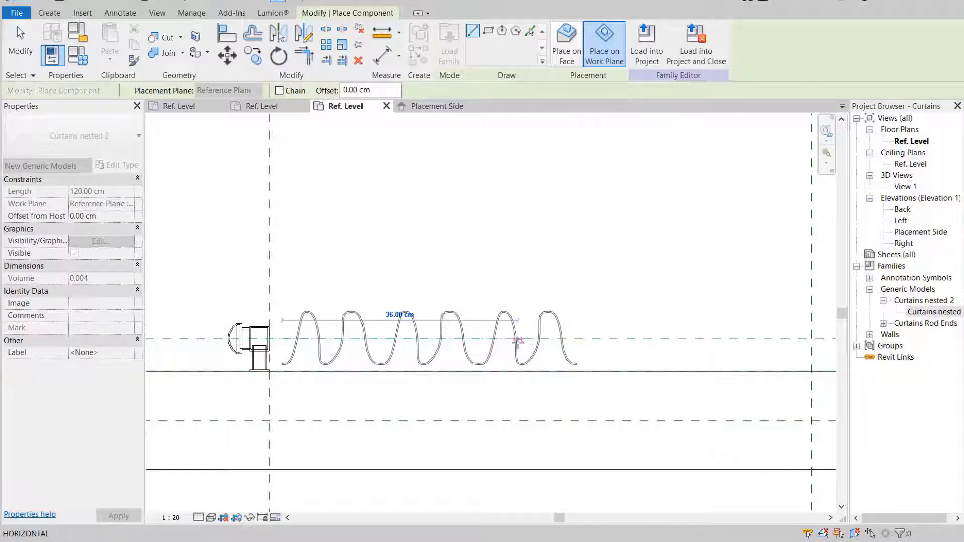
click(518, 340)
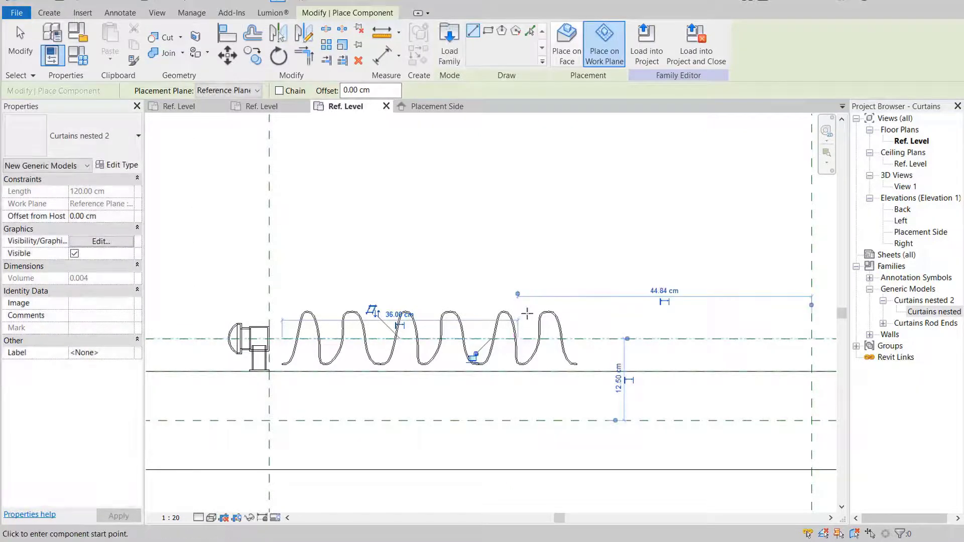
click(473, 355)
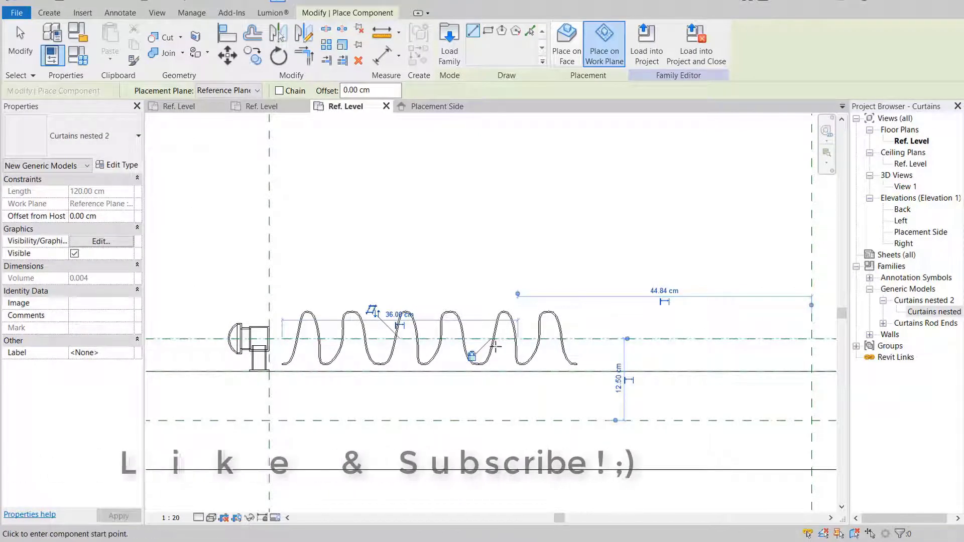
key(Escape)
key(Escape)
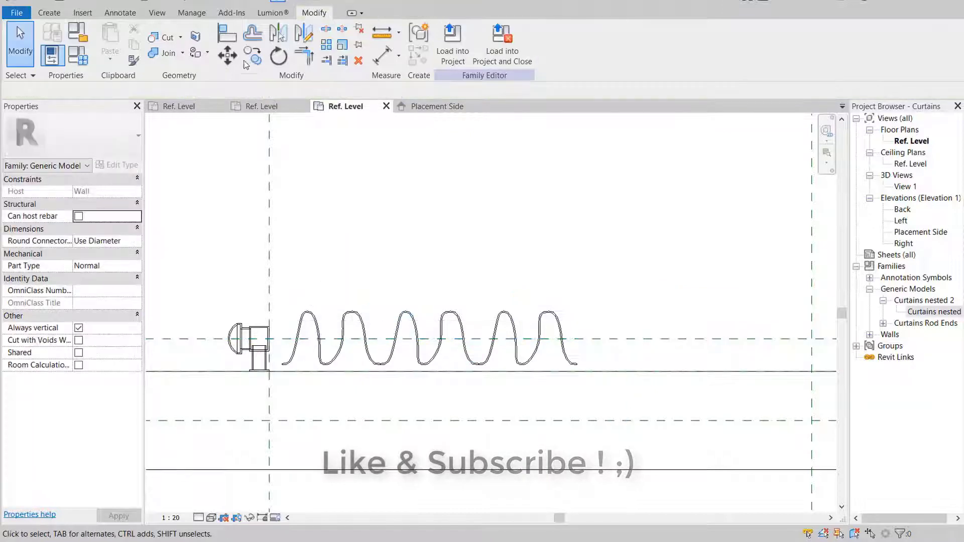
- Align the placed curtain with the horizontal Curtain reference plane and its left end with the left reference plane
click(227, 34)
click(353, 339)
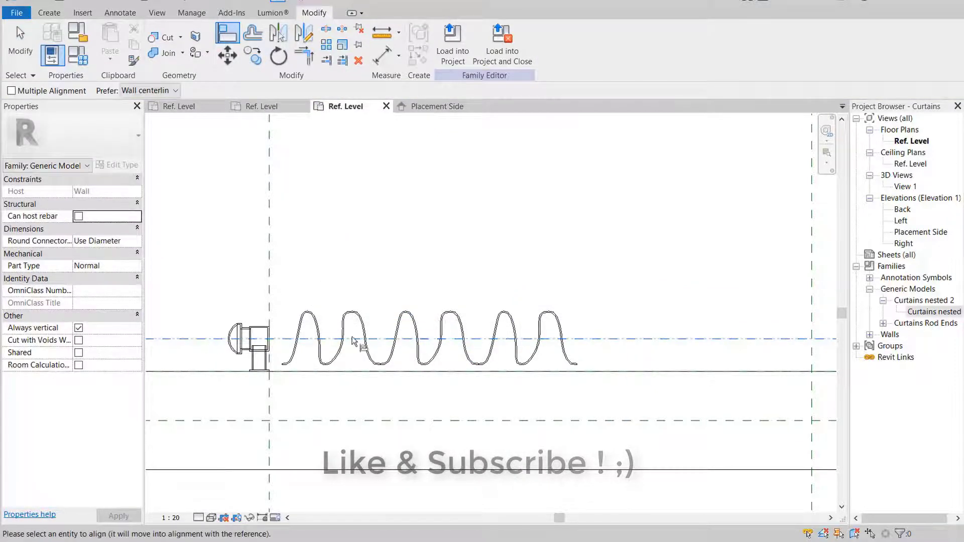
click(496, 347)
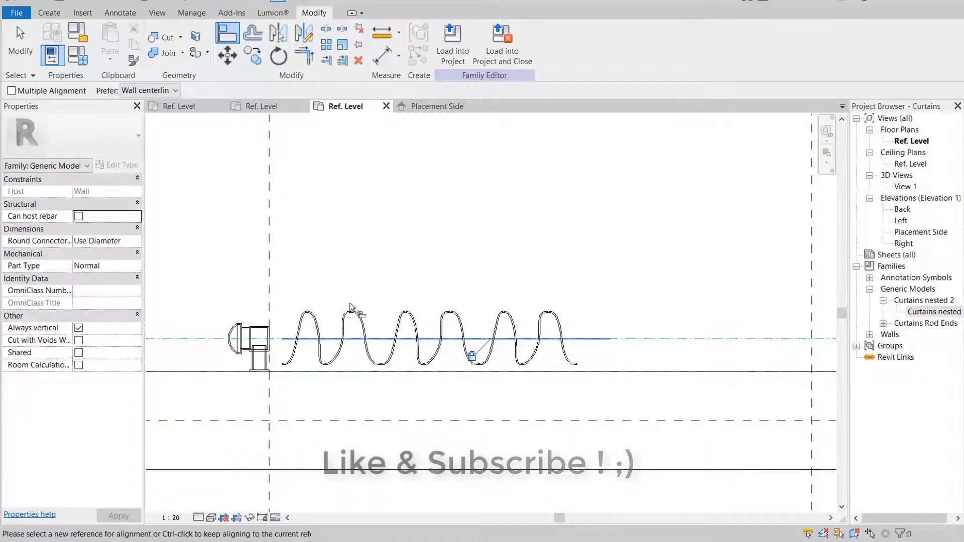
click(270, 261)
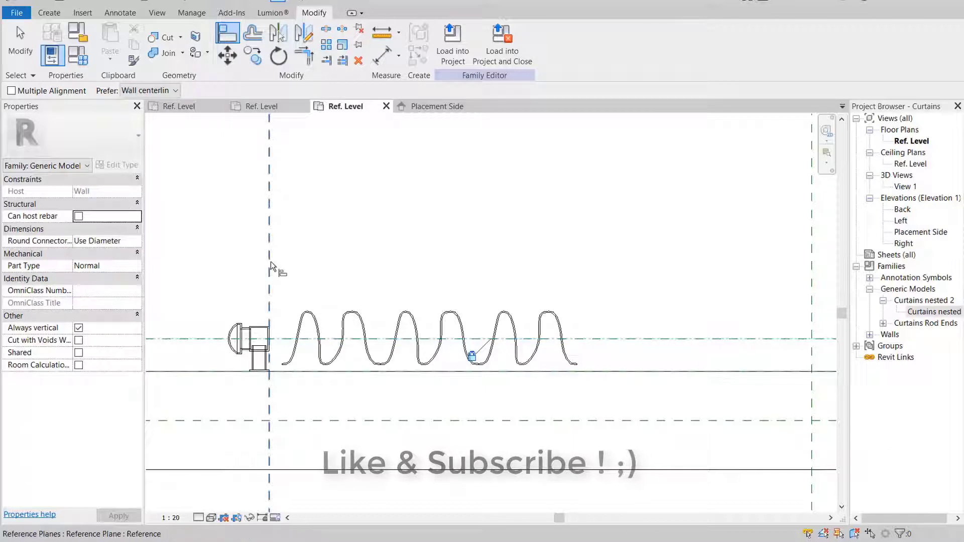
click(286, 347)
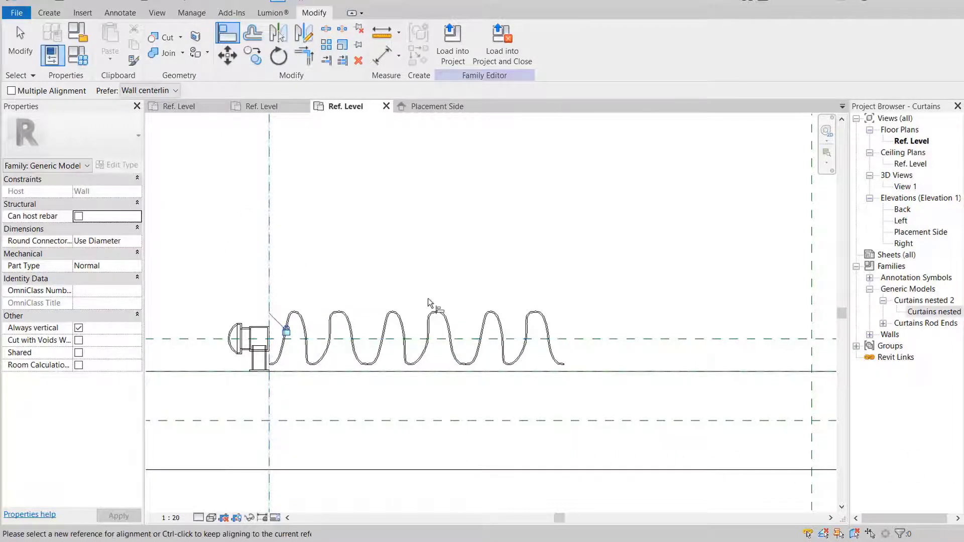
scroll(306, 310, down, 4)
key(Escape)
- Place a second Curtains nested 2 leftward from near the right rod end, about 35.5 cm along the Curtain reference plane
middle_drag(678, 357, 671, 374)
click(916, 313)
drag(924, 317, 663, 352)
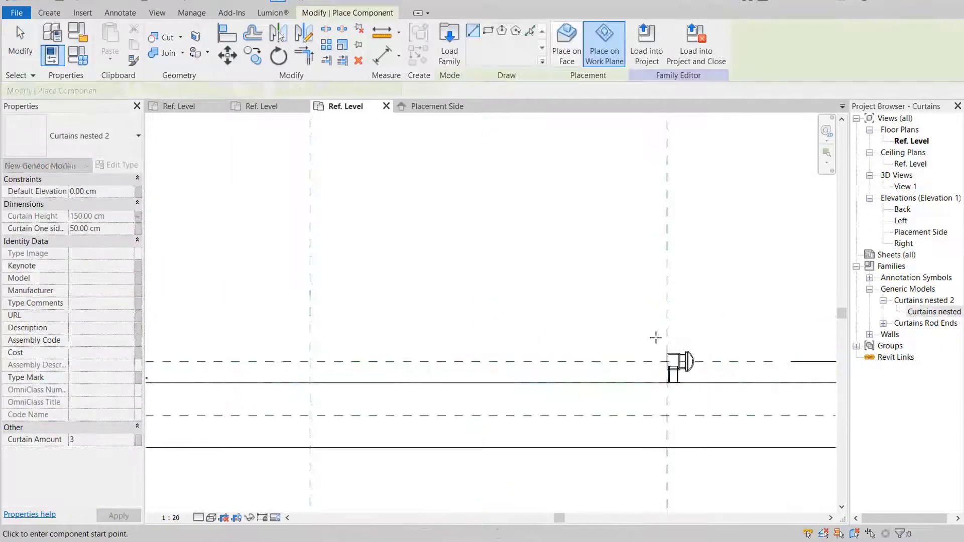
click(637, 376)
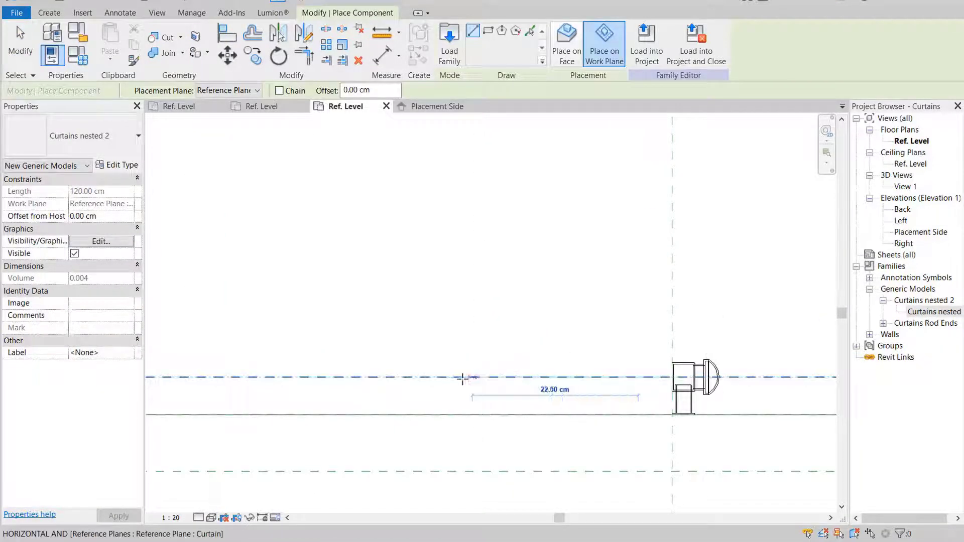
click(381, 379)
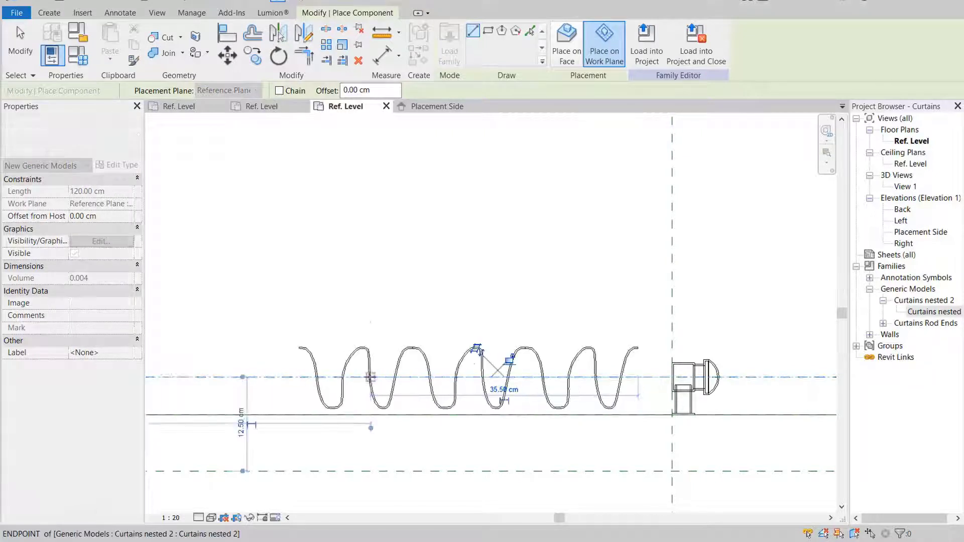
scroll(472, 361, down, 3)
key(Escape)
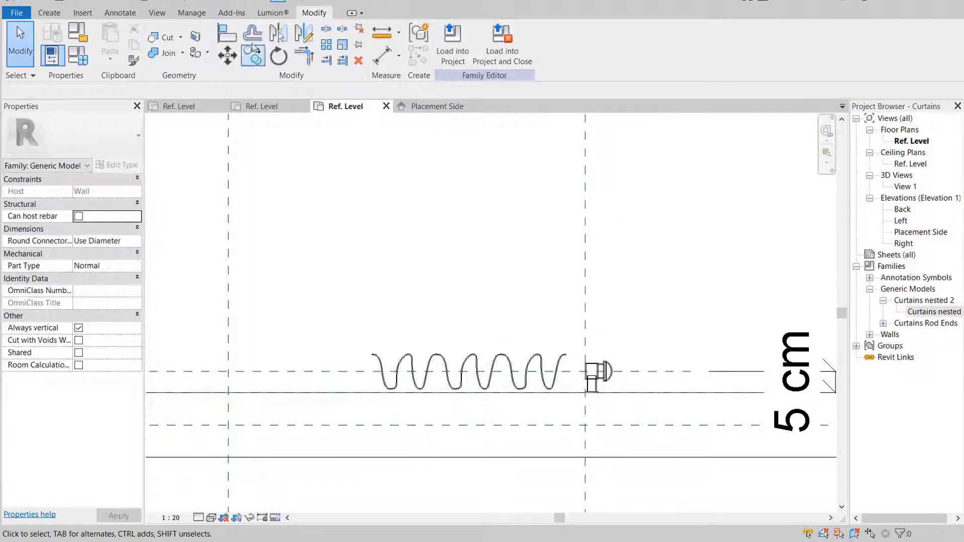
- Align and lock the second curtain to the horizontal Curtain reference plane and its outer end to the right reference plane
click(227, 32)
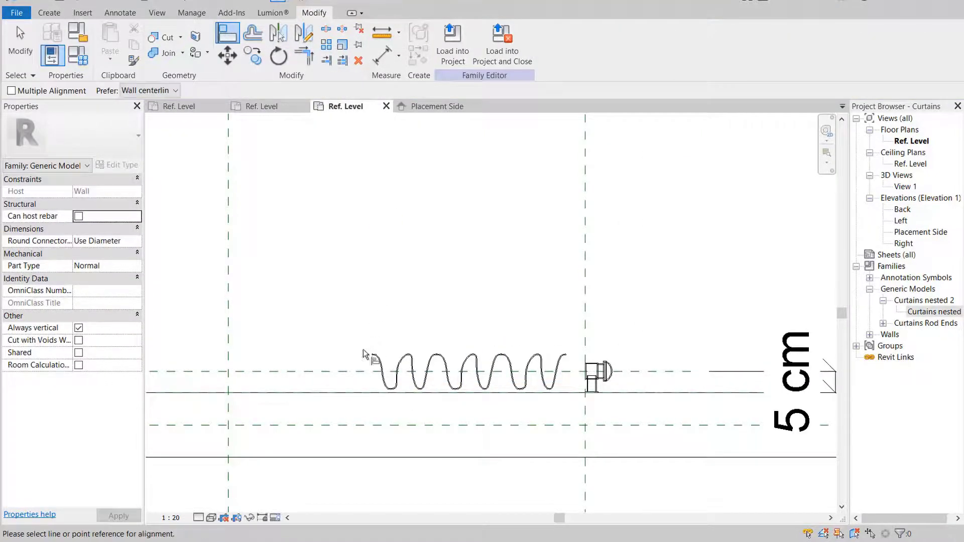
click(428, 372)
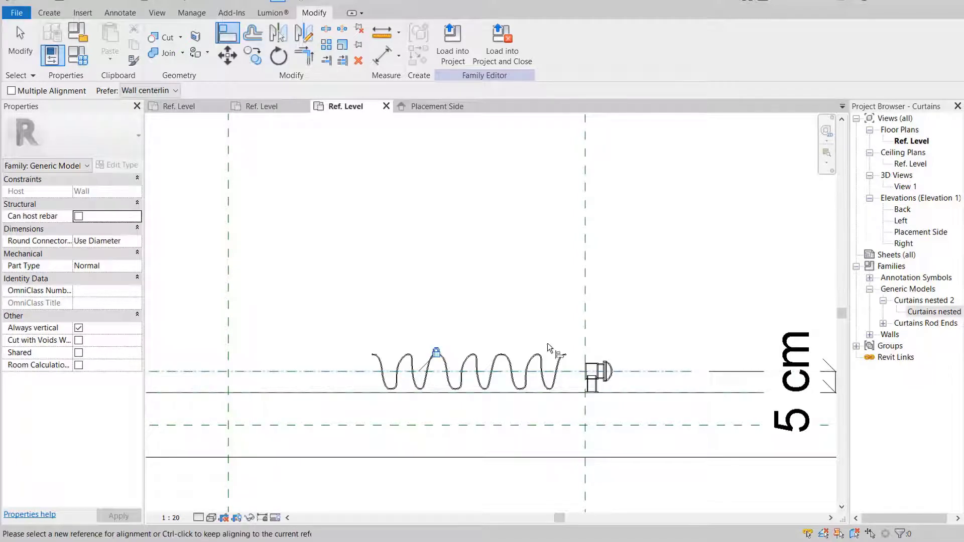
click(585, 346)
click(575, 372)
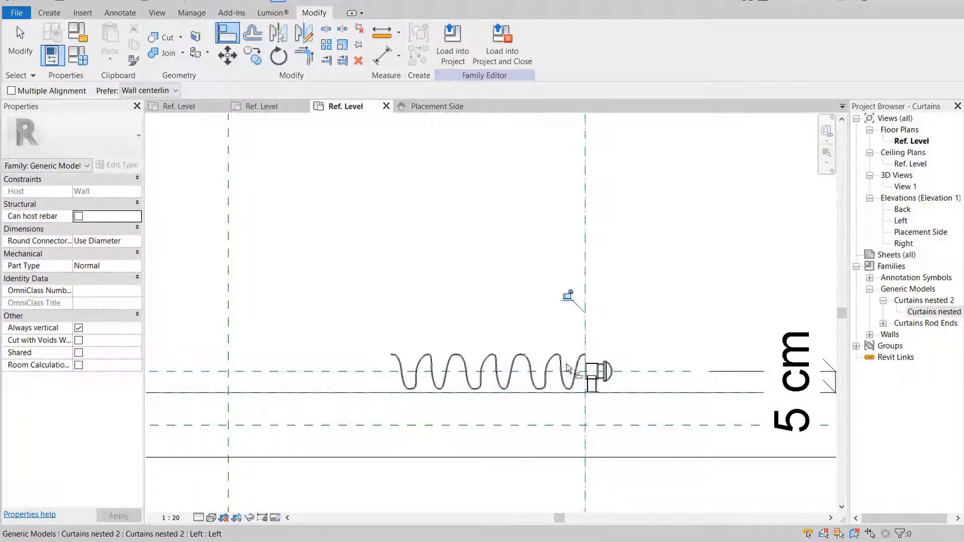
scroll(563, 317, down, 2)
key(Escape)
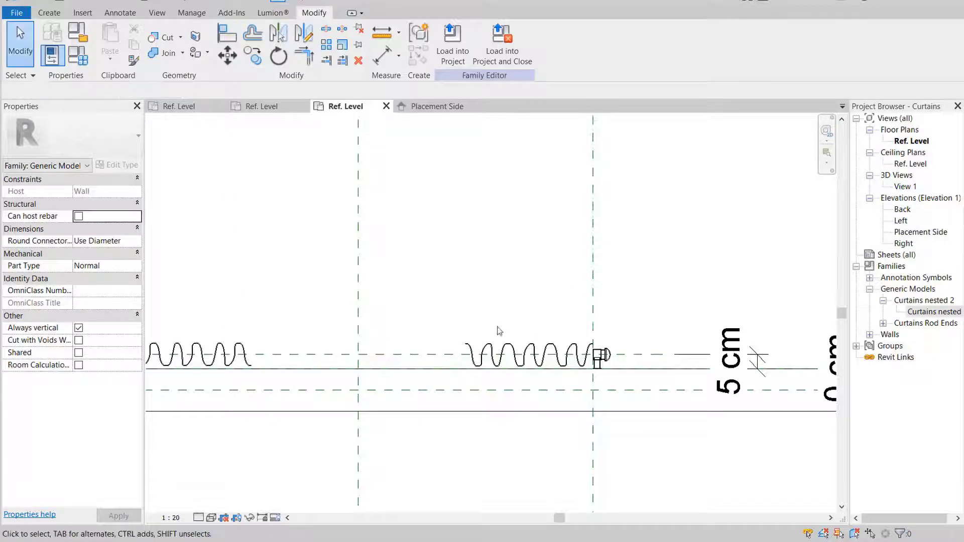
middle_drag(501, 334, 536, 336)
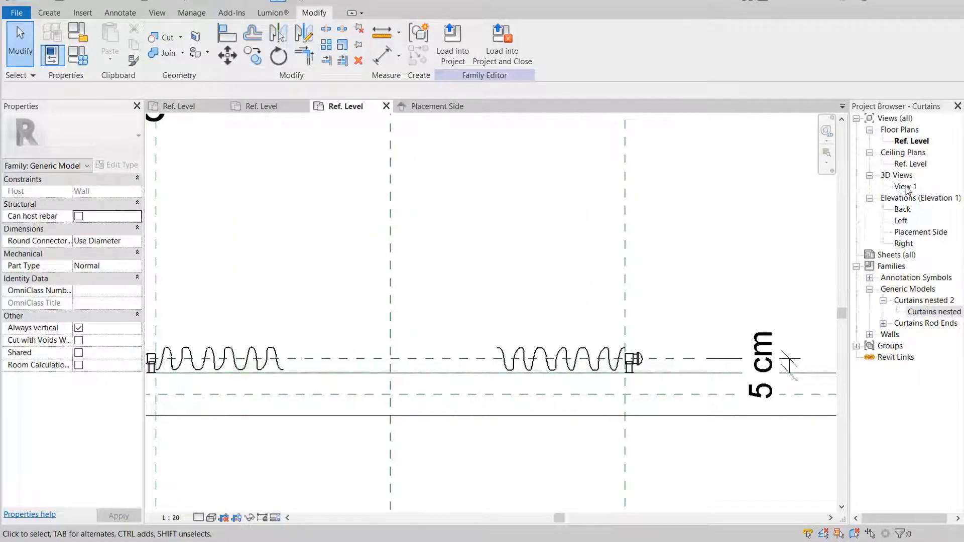
- Set the work plane of both Curtains nested 2 instances to Reference Plane : Curtain Top
click(504, 359)
ctrl+click(232, 365)
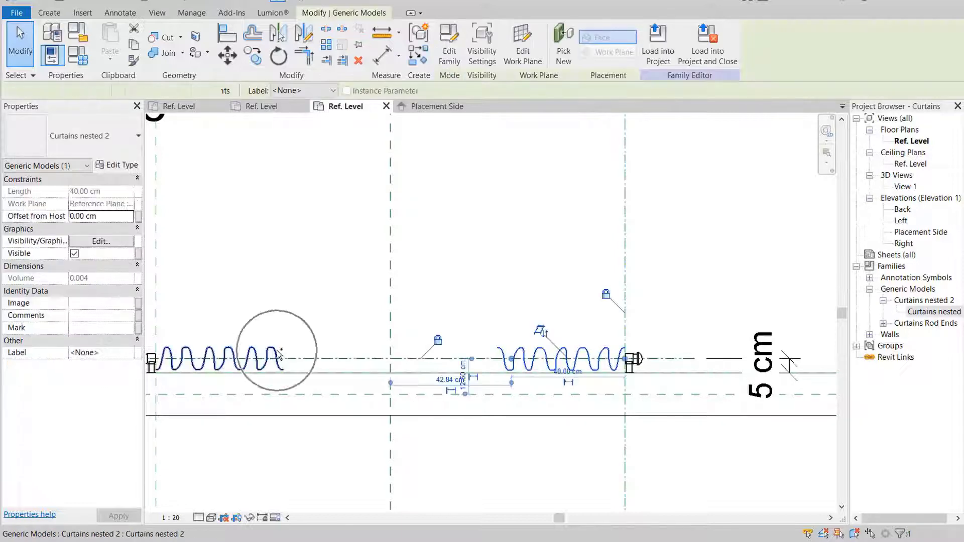
click(522, 48)
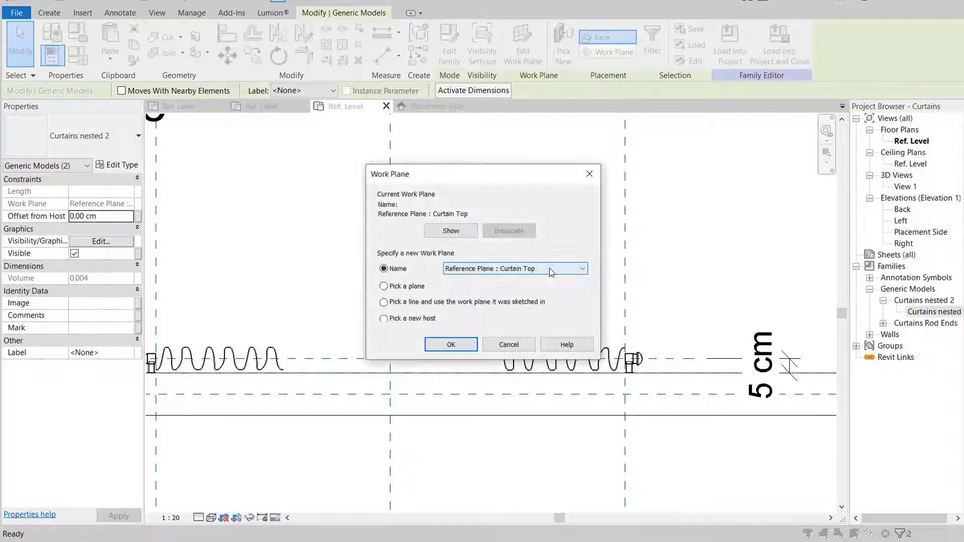
click(549, 269)
click(536, 287)
click(451, 344)
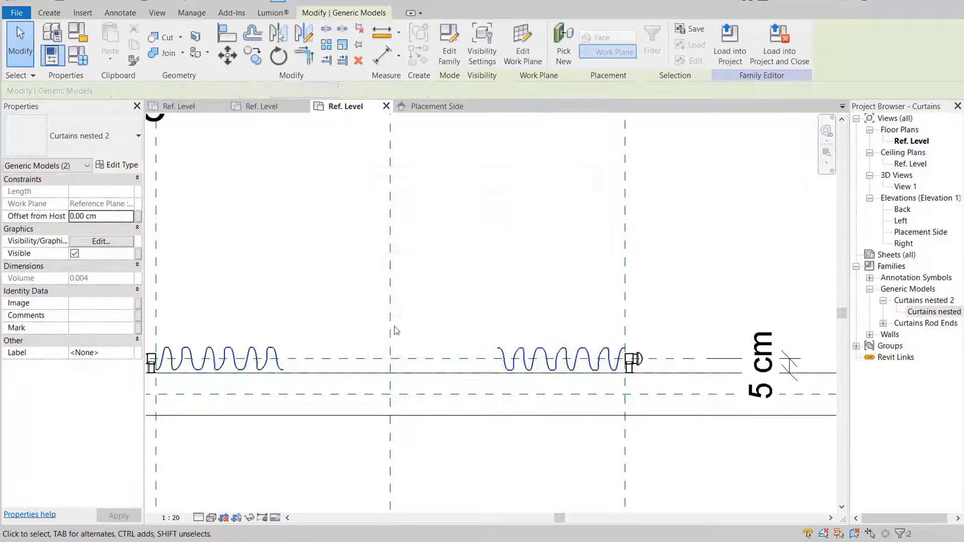
key(Escape)
scroll(437, 254, down, 2)
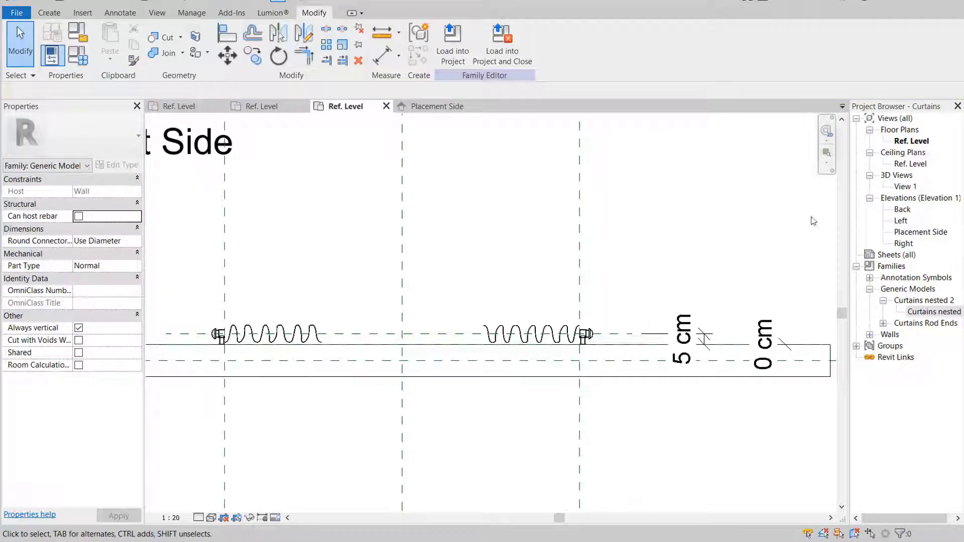
- Inspect both curtain panels and their fit on the rod in the 3D view
double_click(905, 187)
scroll(537, 285, up, 5)
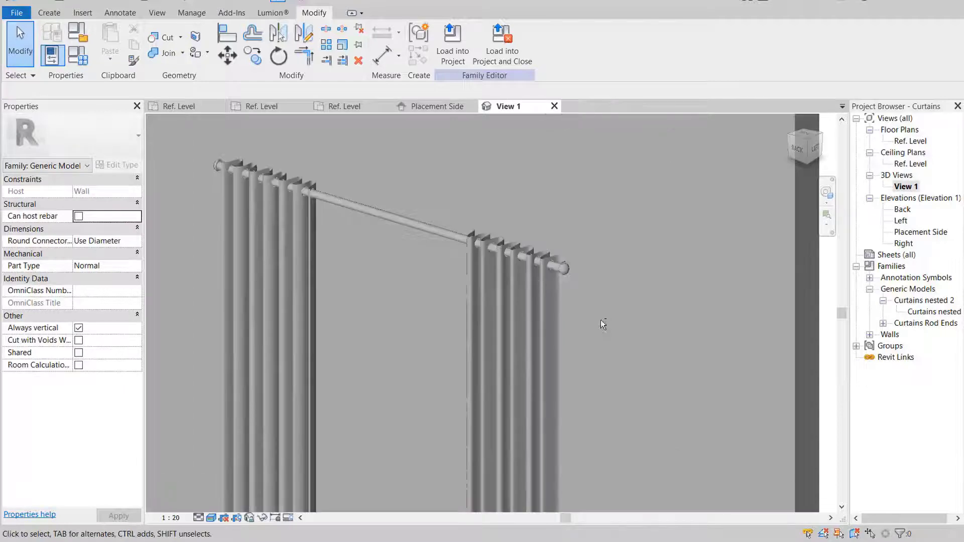
shift+middle_drag(601, 320, 611, 390)
scroll(543, 310, up, 5)
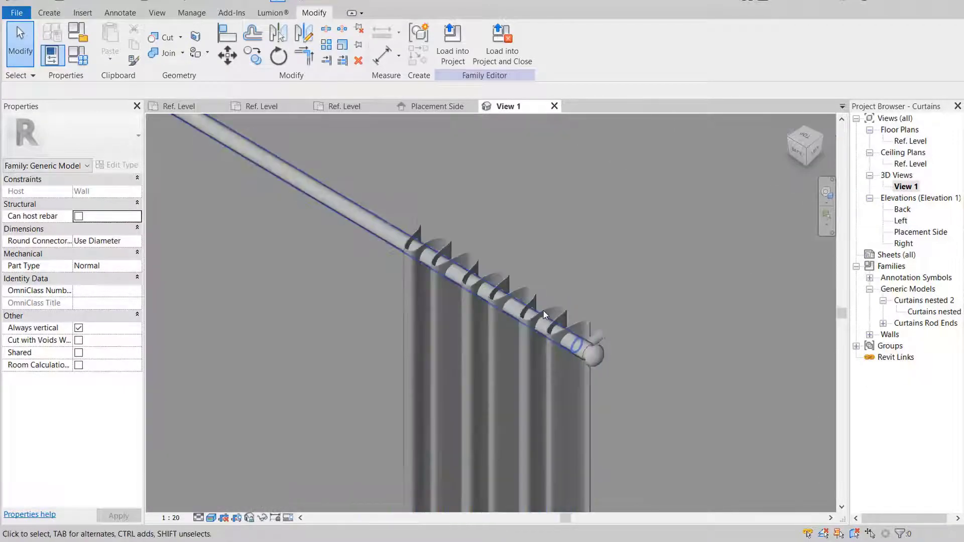
mouse_move(543, 311)
shift+middle_down()
mouse_move(507, 362)
mouse_move(536, 319)
shift+middle_up()
scroll(508, 361, down, 8)
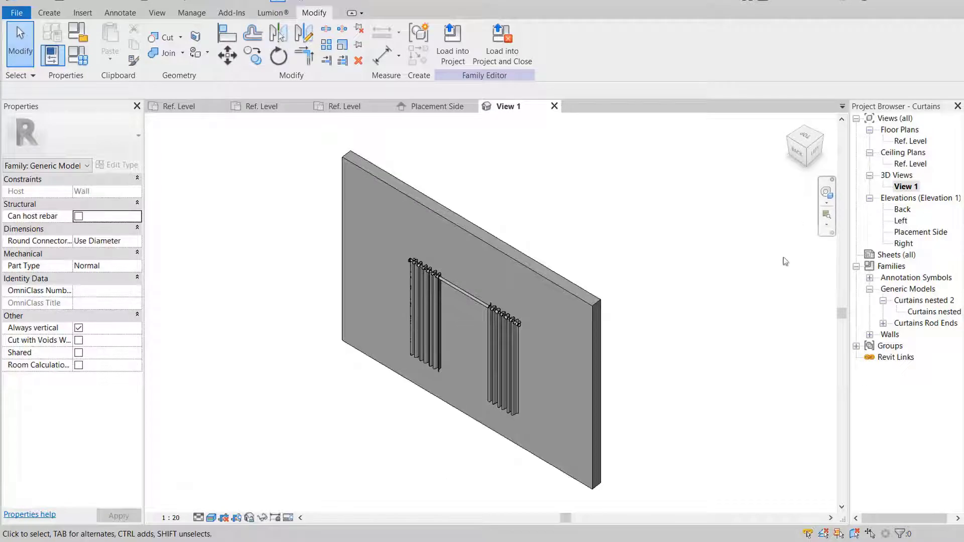
- In the Placement Side elevation, draw two vertical reference planes through the curtains, each about 37 cm inward from its rod-end plane
double_click(921, 232)
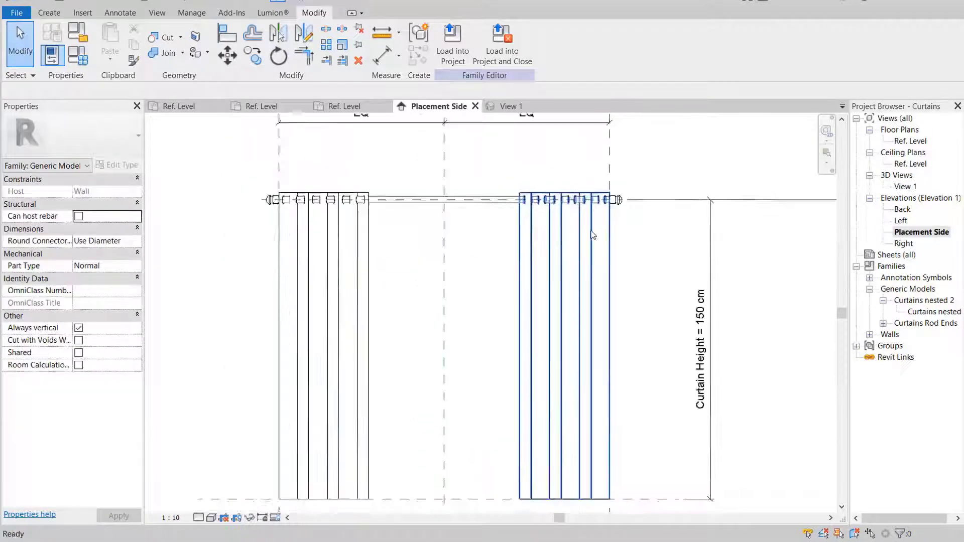
scroll(592, 236, down, 3)
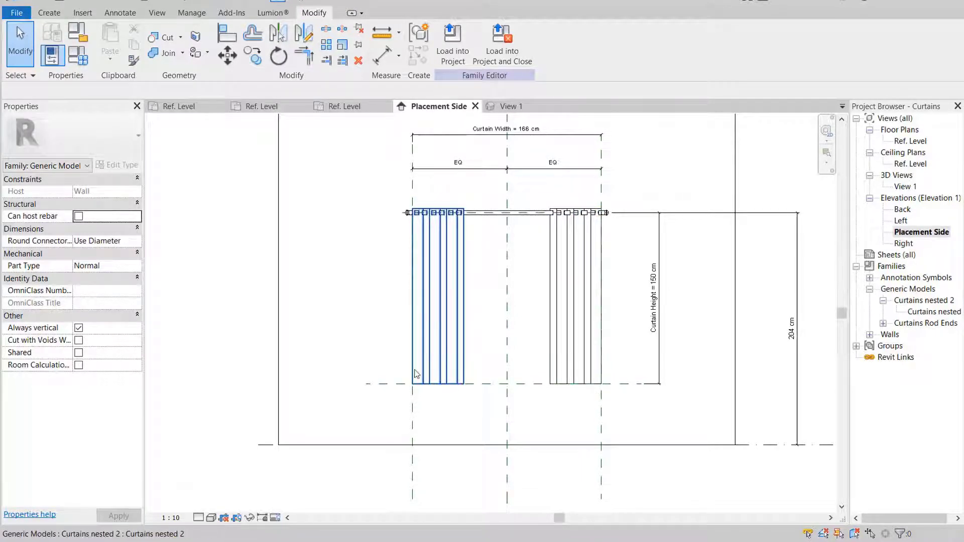
click(50, 13)
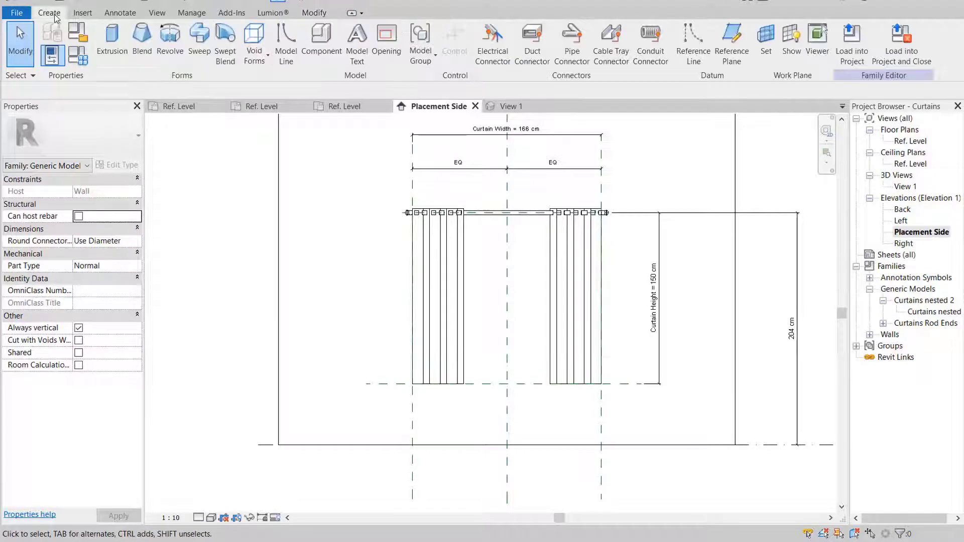
click(740, 43)
click(455, 184)
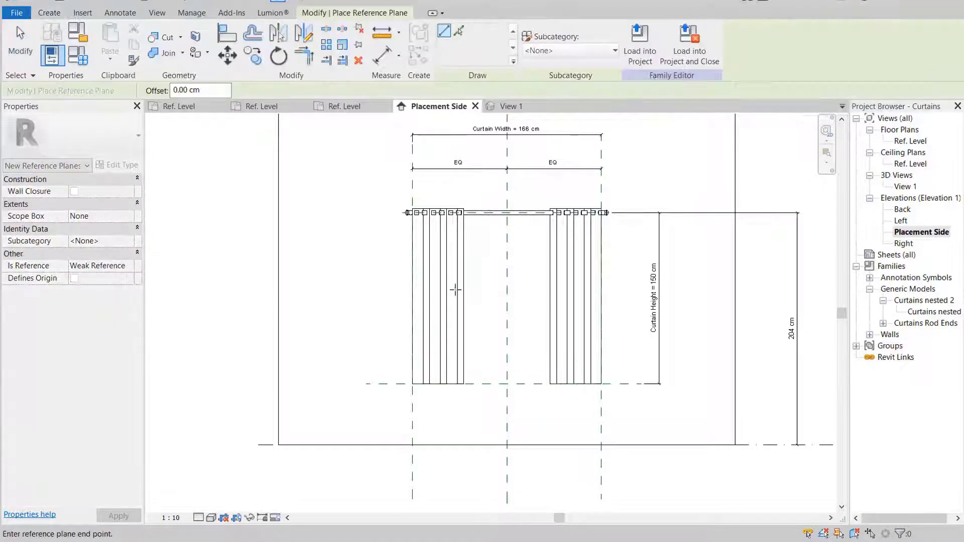
click(455, 418)
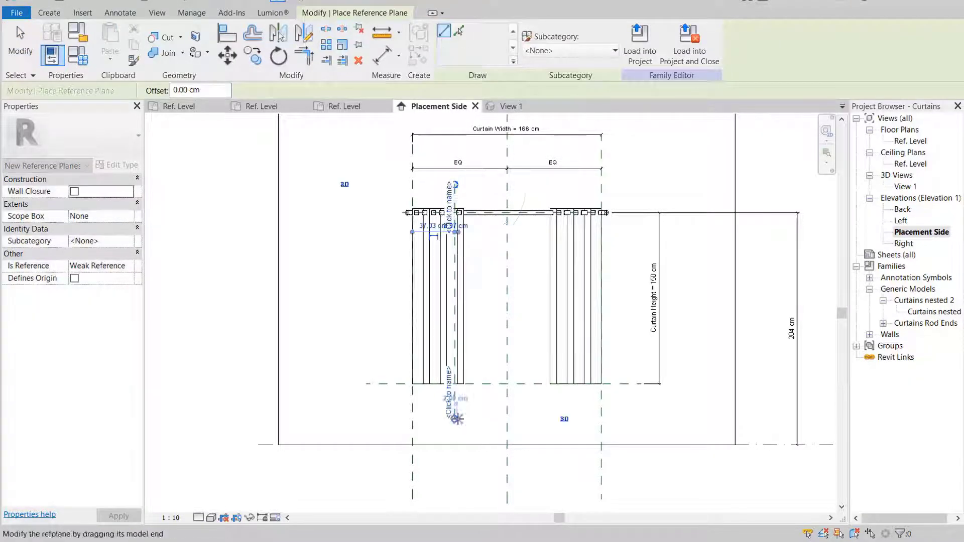
click(559, 188)
click(558, 418)
key(Escape)
key(Escape)
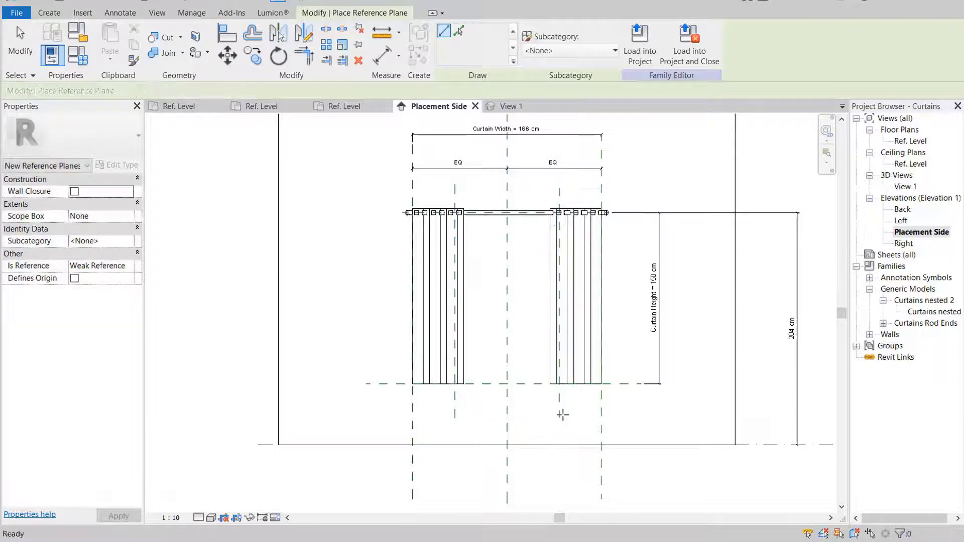
- Dimension each inner reference plane to its neighbouring end plane, and move the left inner plane to about 50 cm from its end
click(121, 12)
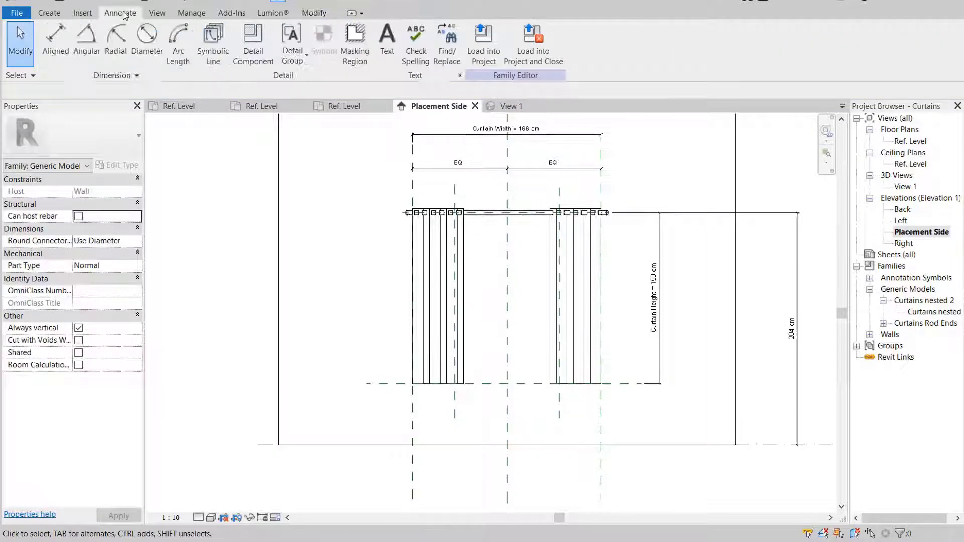
click(56, 40)
click(585, 424)
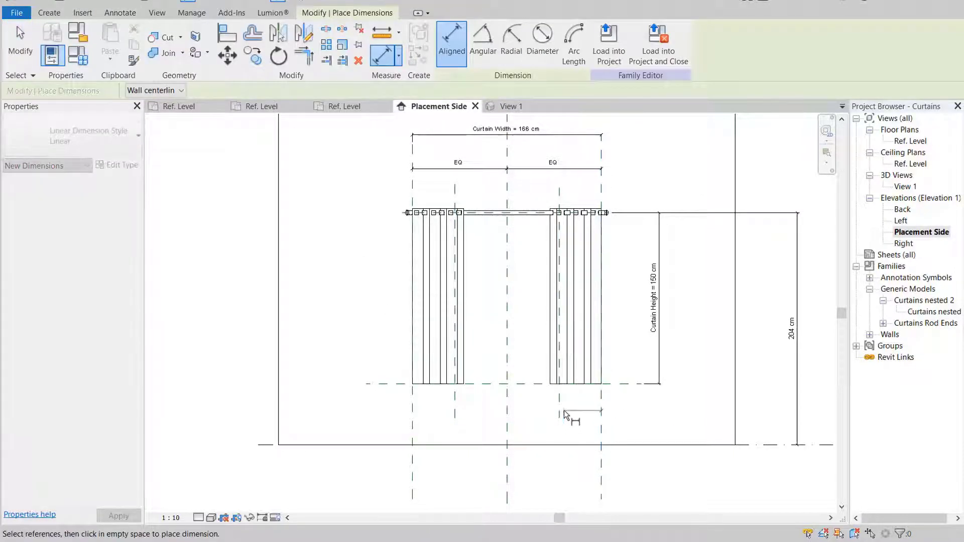
middle_drag(548, 479, 577, 398)
click(577, 398)
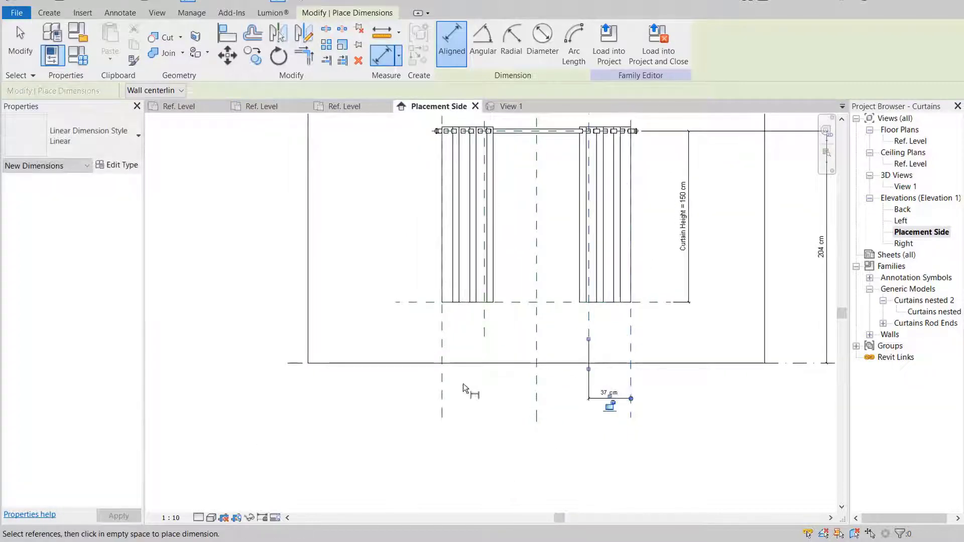
click(442, 381)
click(484, 326)
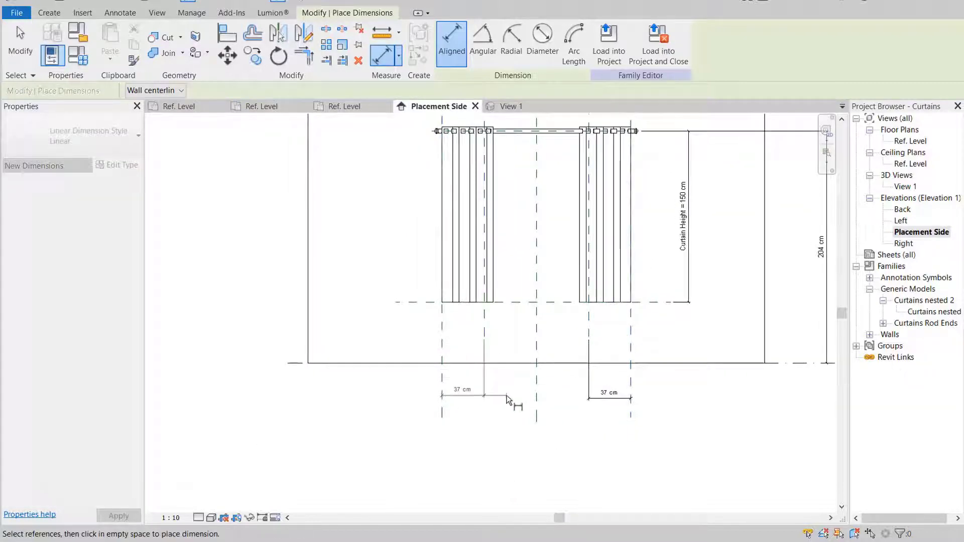
click(508, 399)
key(Escape)
key(Escape)
scroll(508, 397, up, 3)
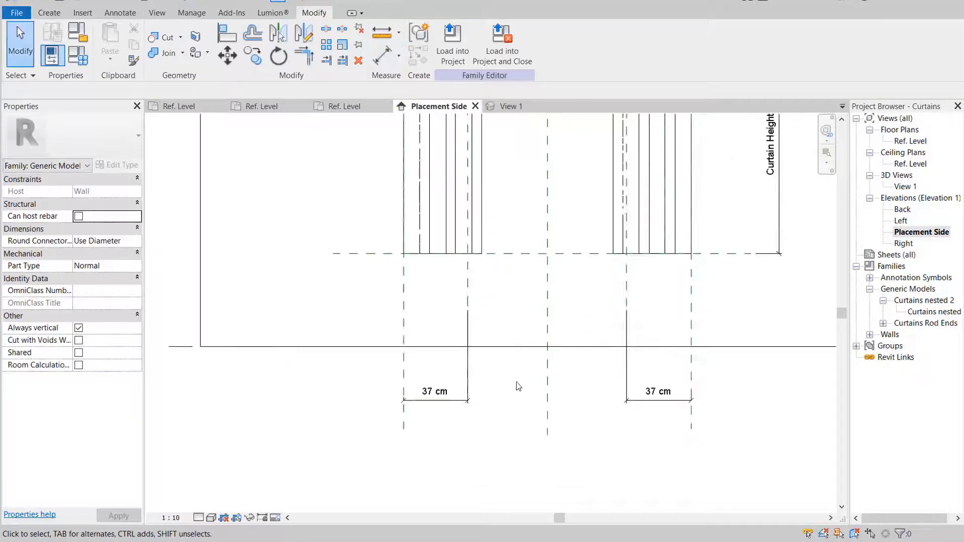
drag(477, 234, 490, 234)
- Label both curtain-side dimensions with a new type parameter named Curtain One Side Width, grouped under Dimensions
click(657, 397)
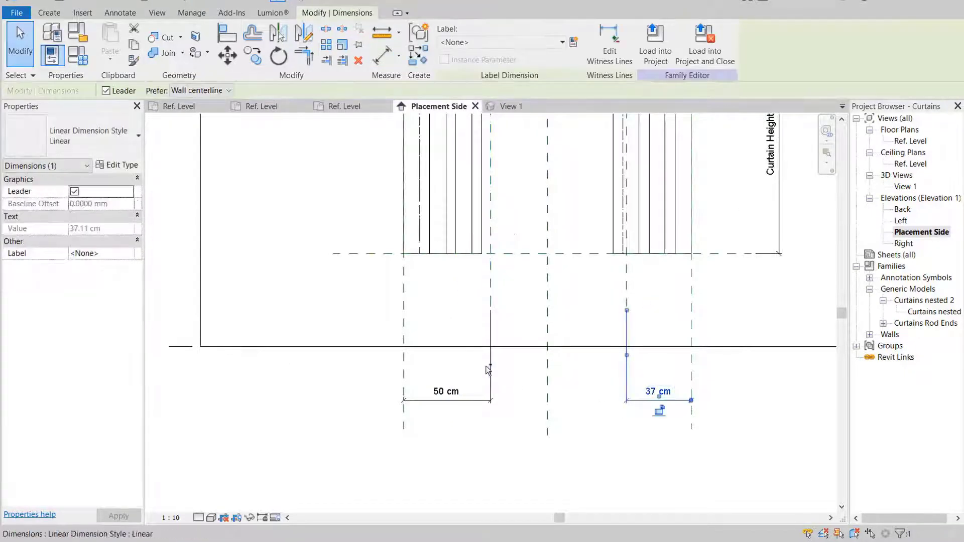
ctrl+click(492, 374)
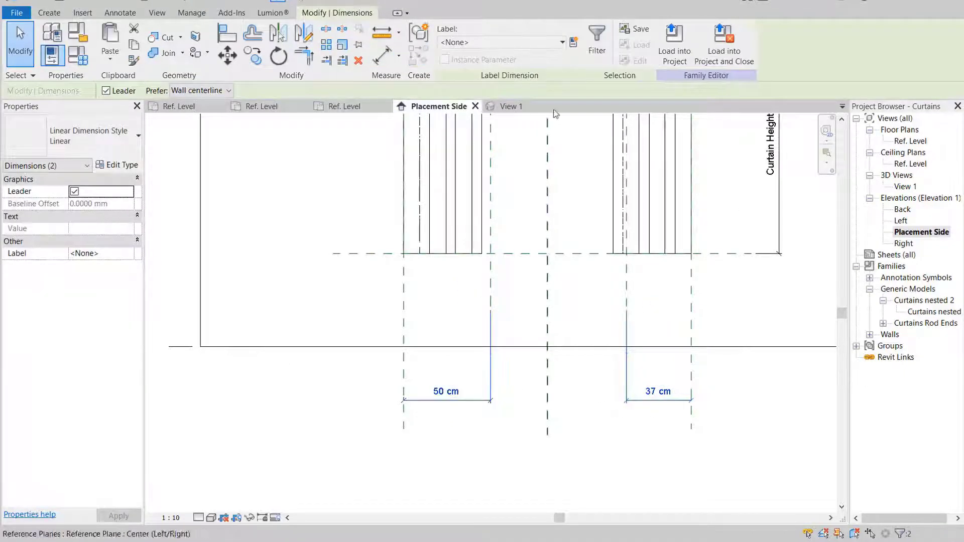
click(573, 43)
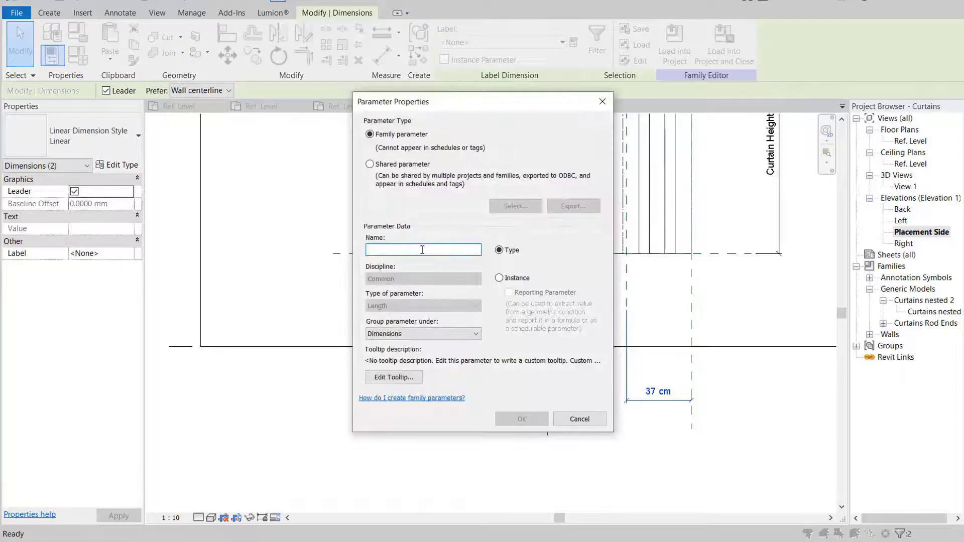
text(Curtain One Side Width)
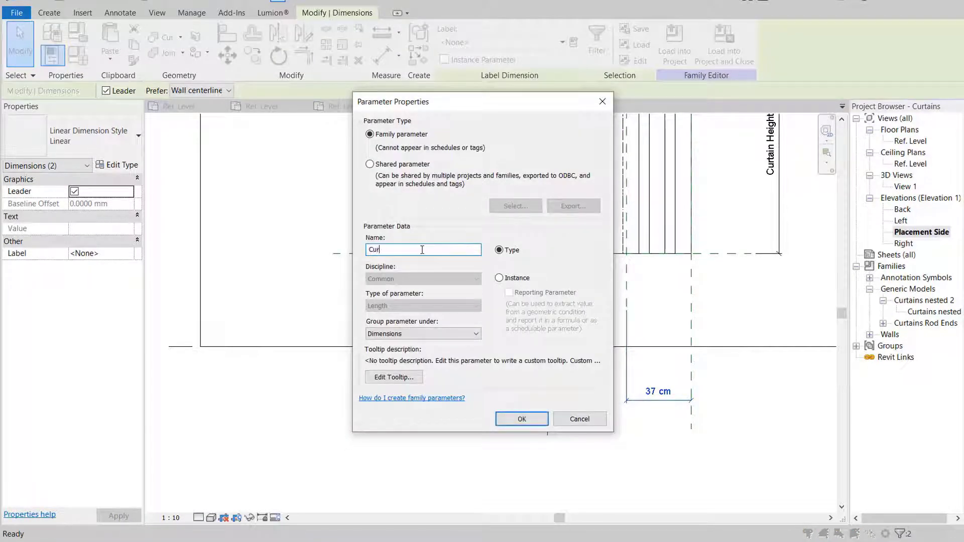
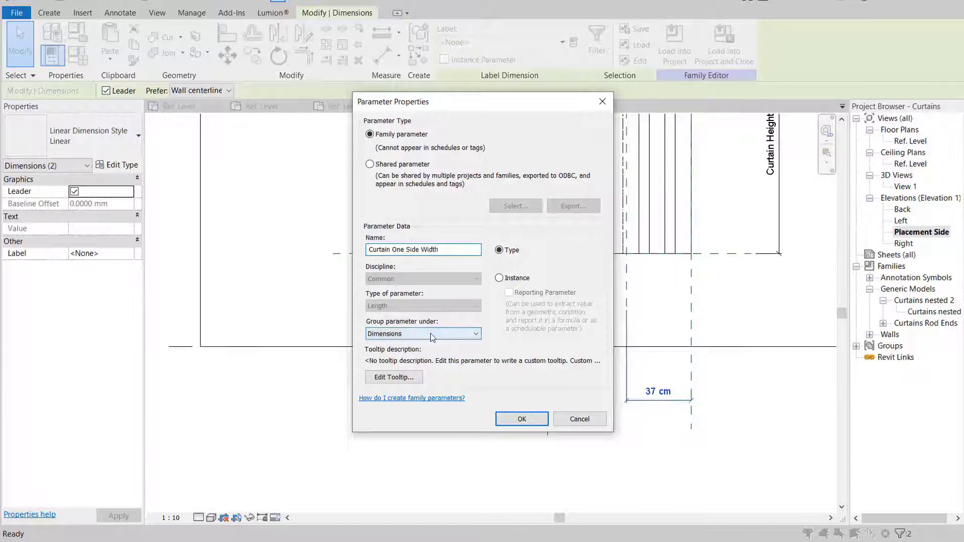
click(521, 419)
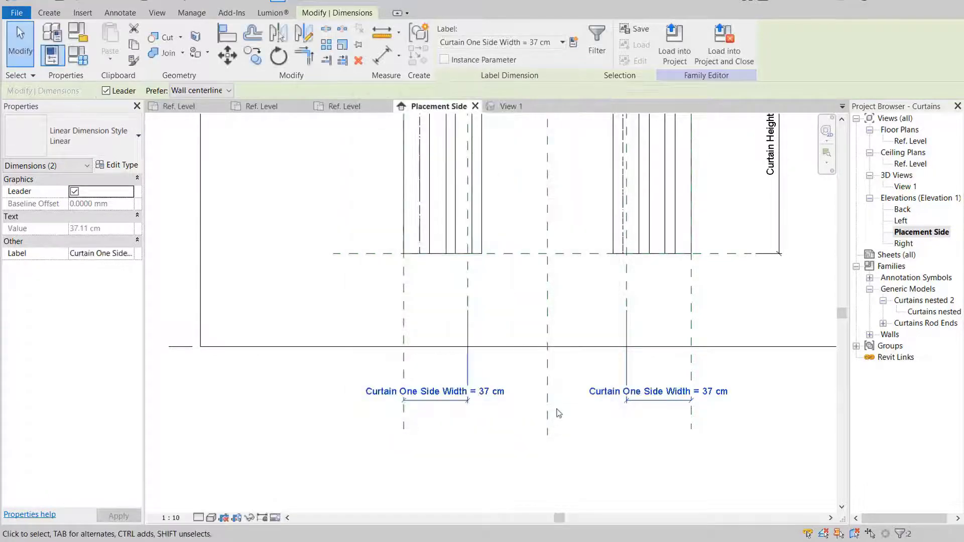
click(615, 450)
- Associate the nested right curtain's Curtain One side Width type parameter with the family parameter Curtain One Side Width
scroll(527, 383, down, 2)
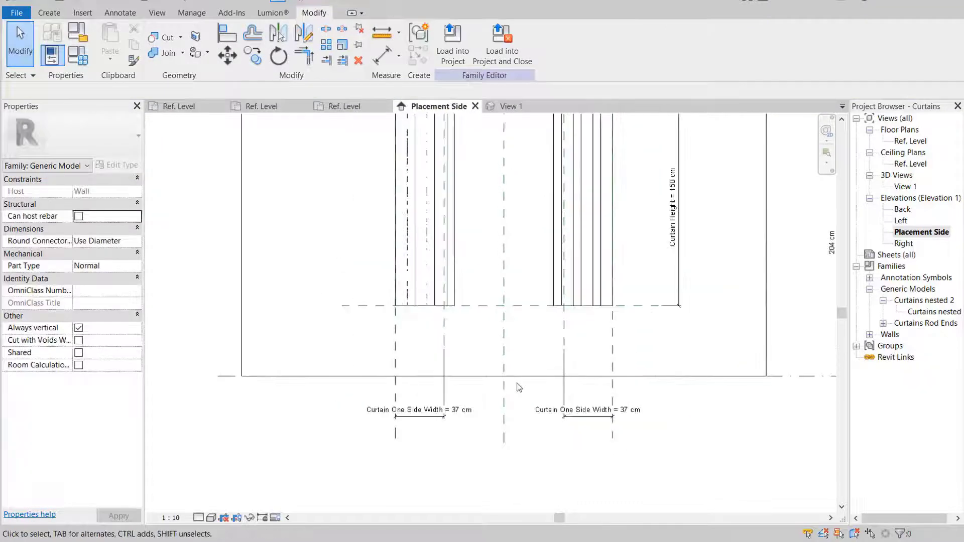
middle_drag(507, 370, 511, 402)
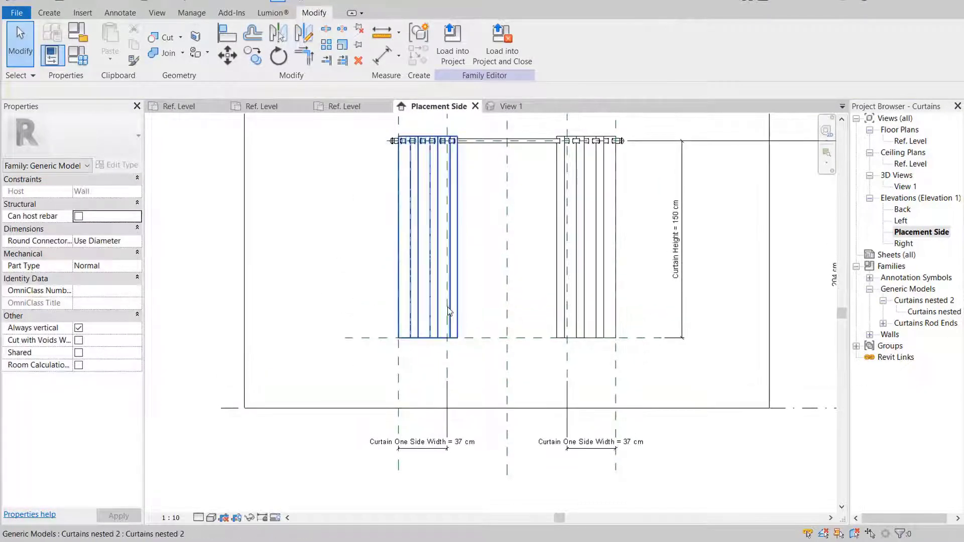
click(581, 315)
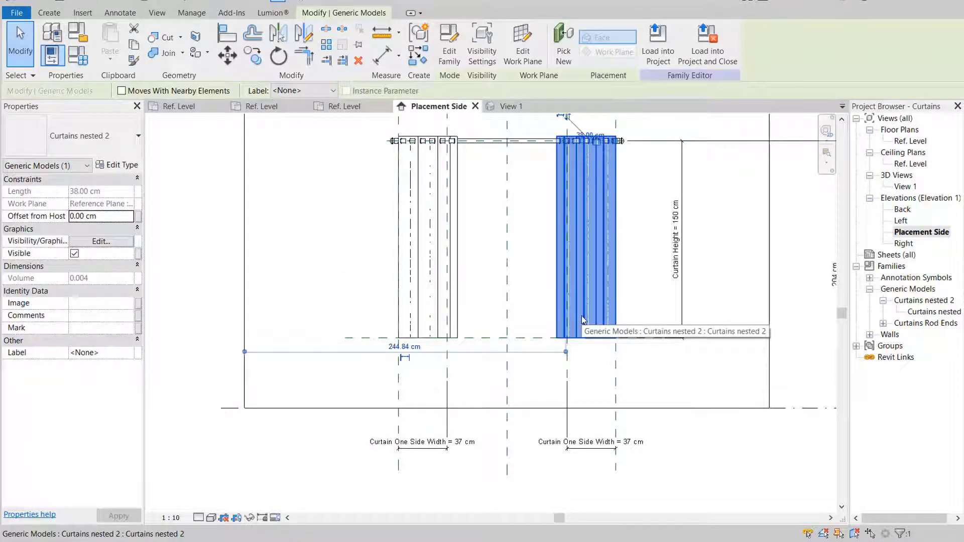
click(120, 165)
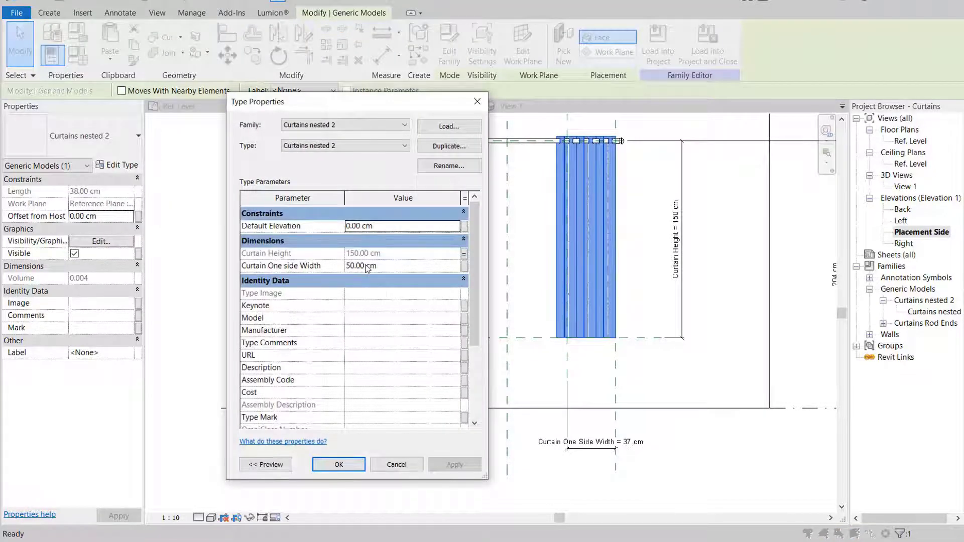
click(465, 267)
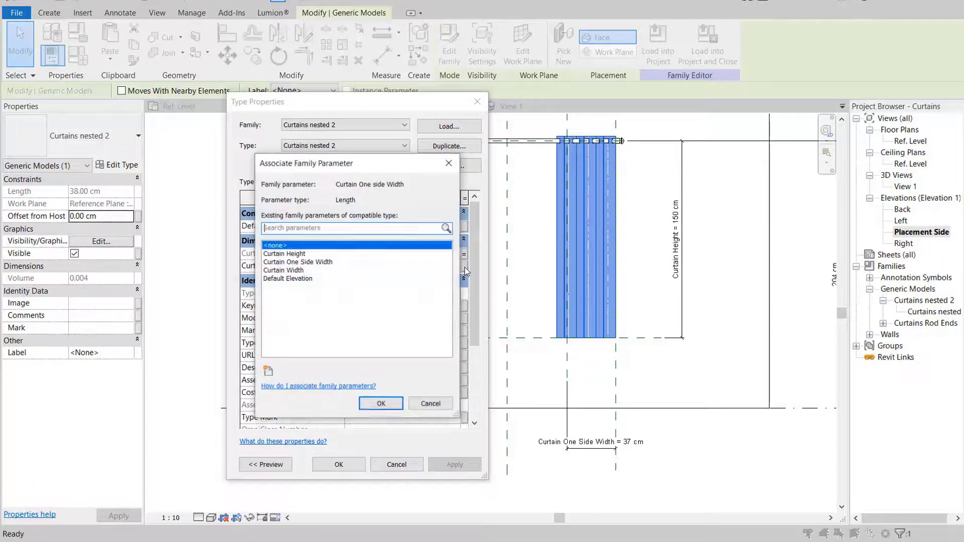
click(298, 262)
click(380, 404)
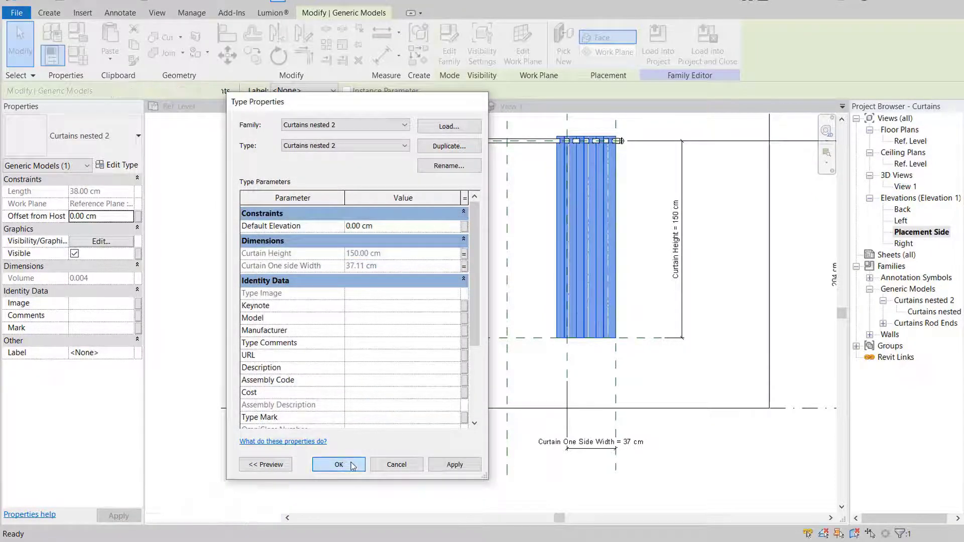
click(339, 464)
- Test the Curtain One Side Width dimension at 50 cm and finish with it set to 40 cm
click(649, 364)
middle_drag(649, 365, 637, 394)
double_click(617, 468)
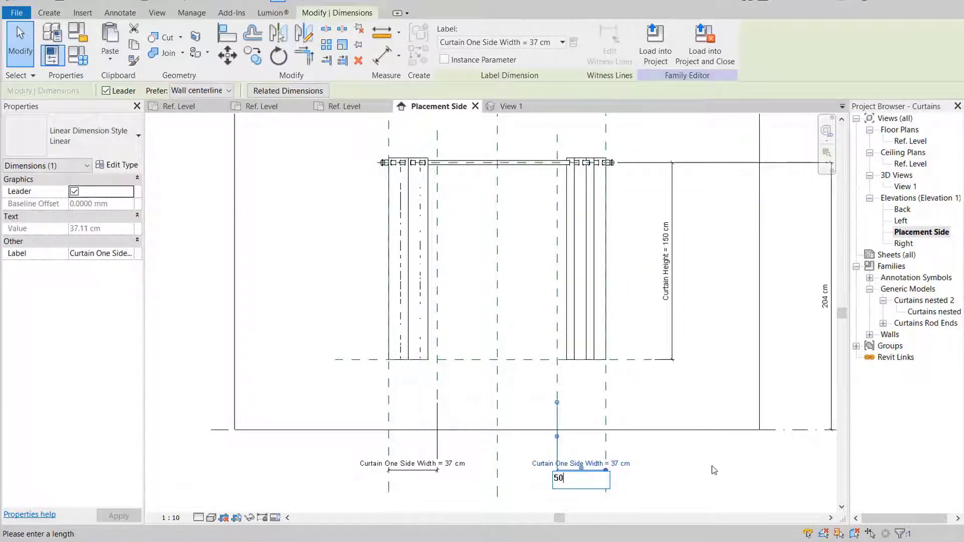
key(Return)
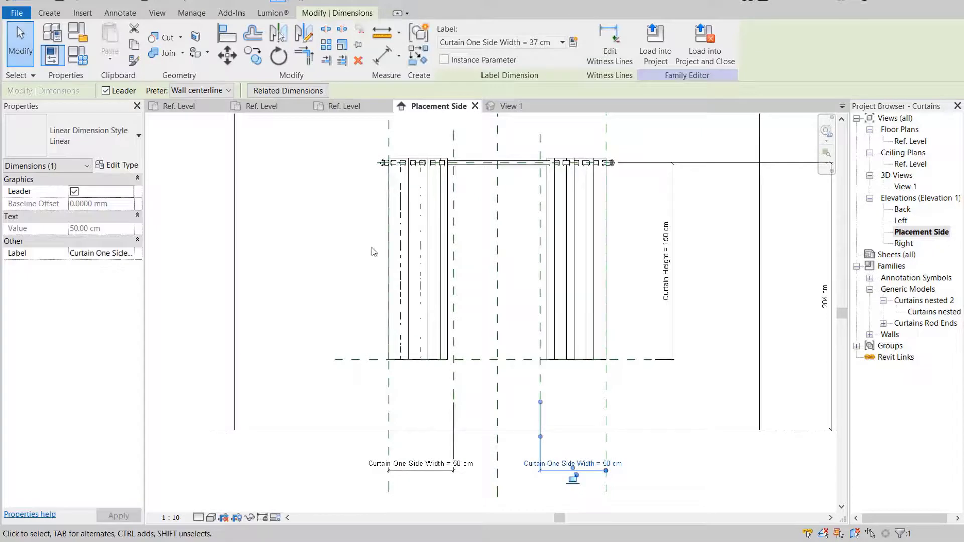
click(614, 465)
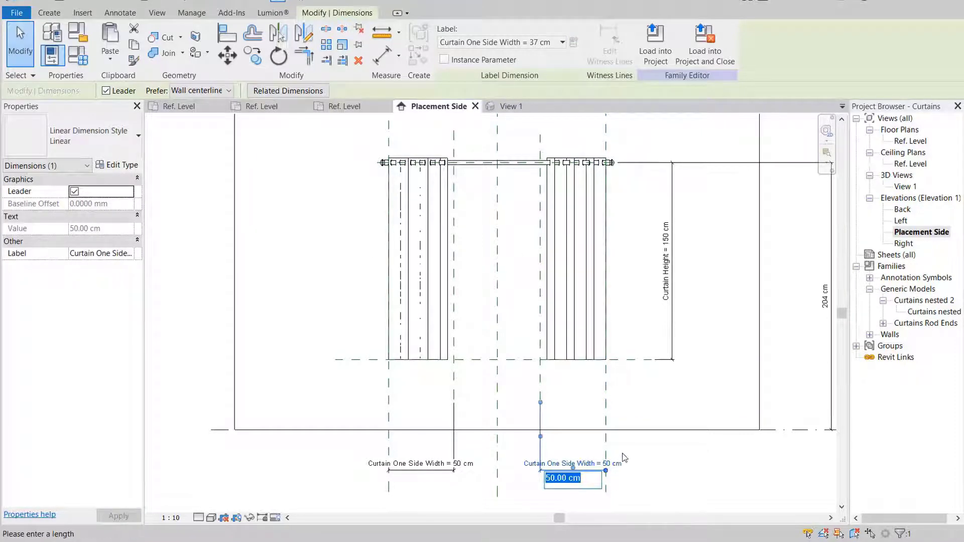
text(40)
key(Return)
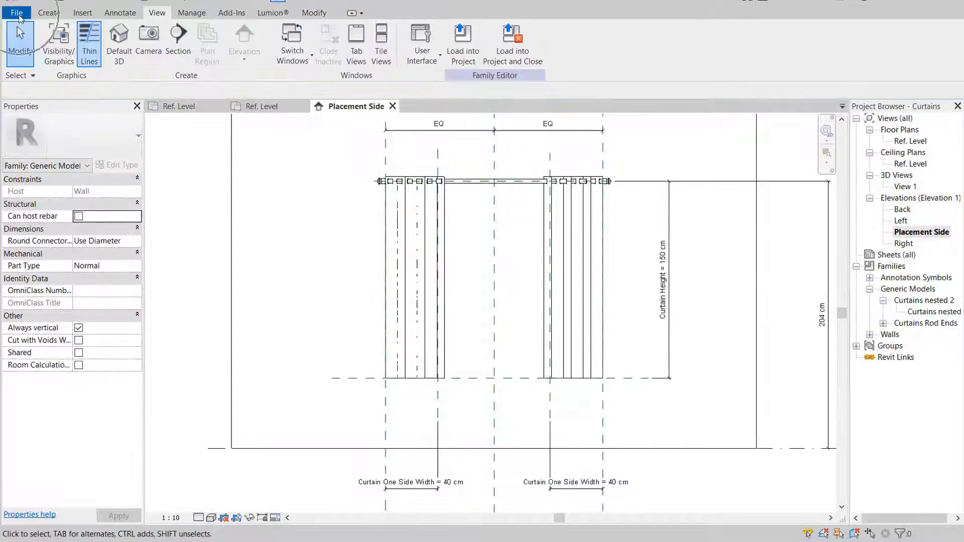
- Create a new project from the Construction Template
click(18, 17)
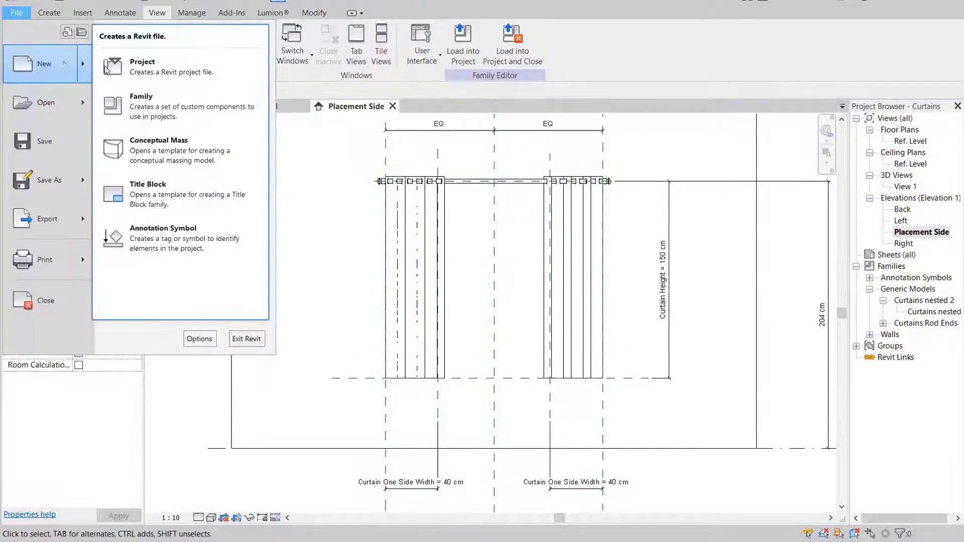
click(191, 73)
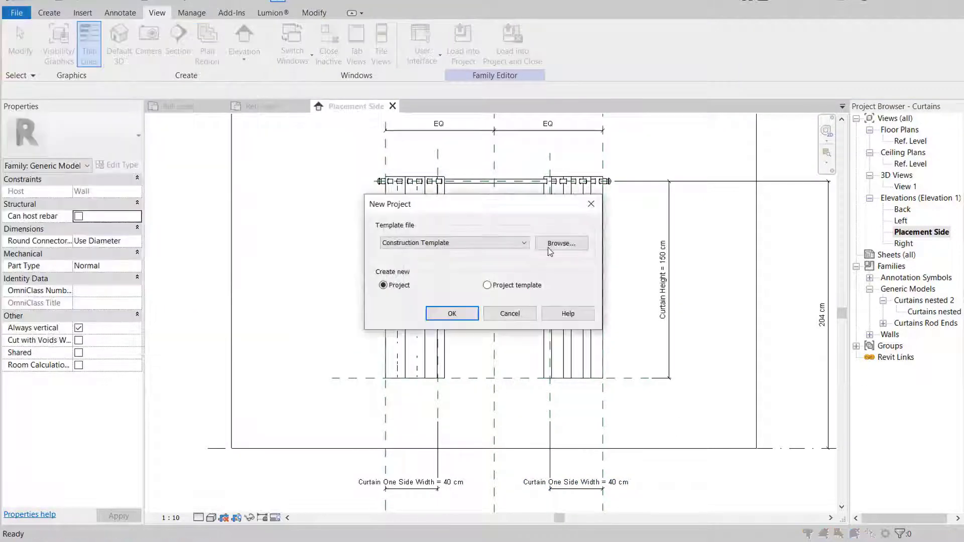
click(454, 314)
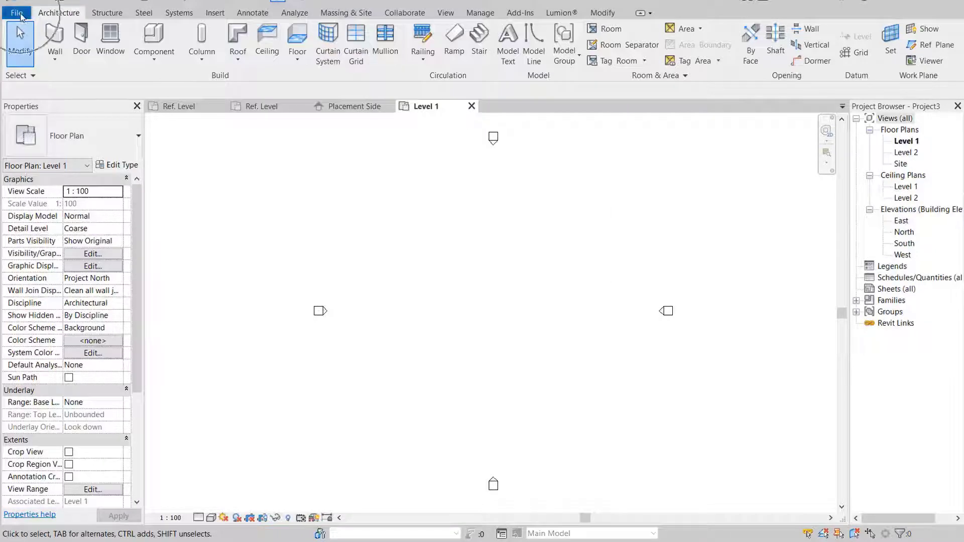
- Save the new project as Project 1 in the curtains family folder
click(18, 14)
mouse_move(73, 183)
click(135, 126)
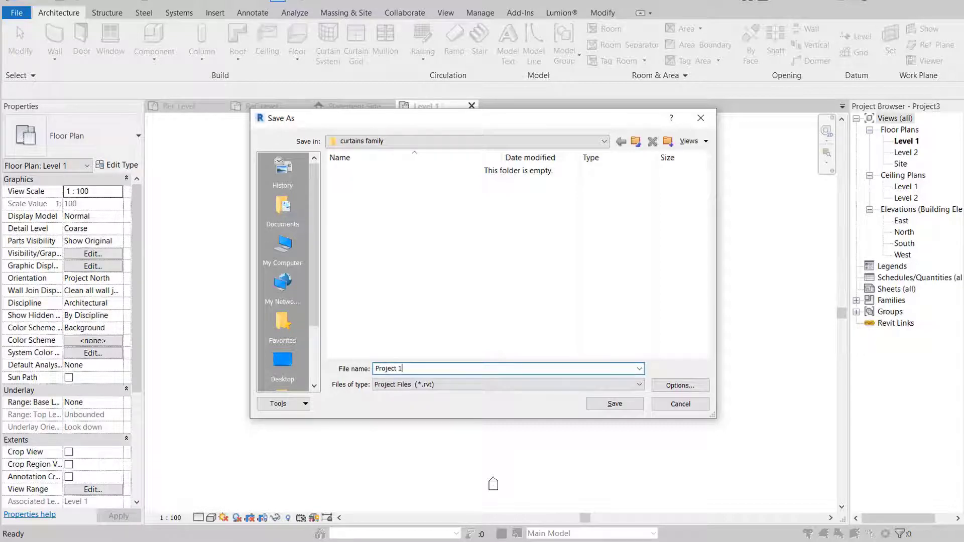
text(Project 1)
click(617, 404)
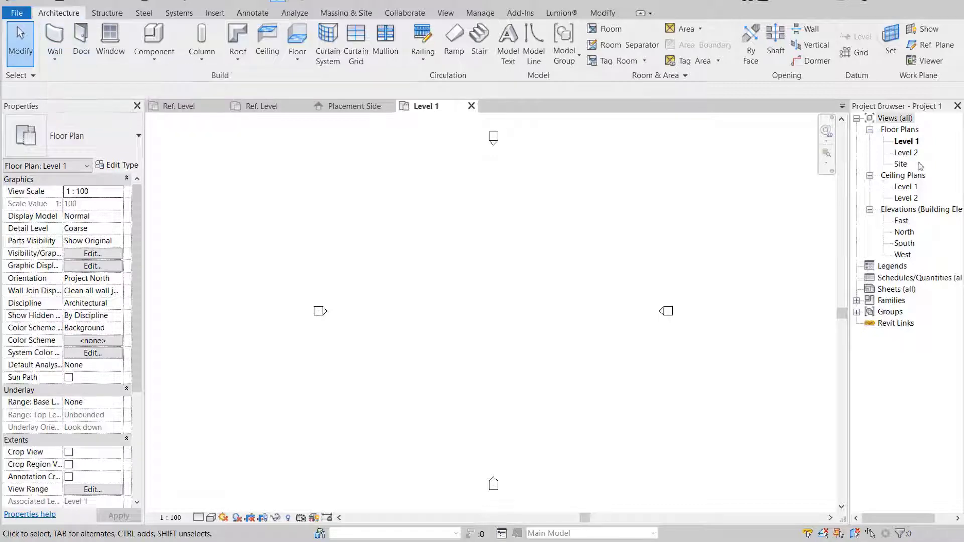
- Draw a straight horizontal Generic - 200mm wall about 8900 mm long in the middle of the Level 1 plan
click(57, 58)
click(96, 79)
click(451, 315)
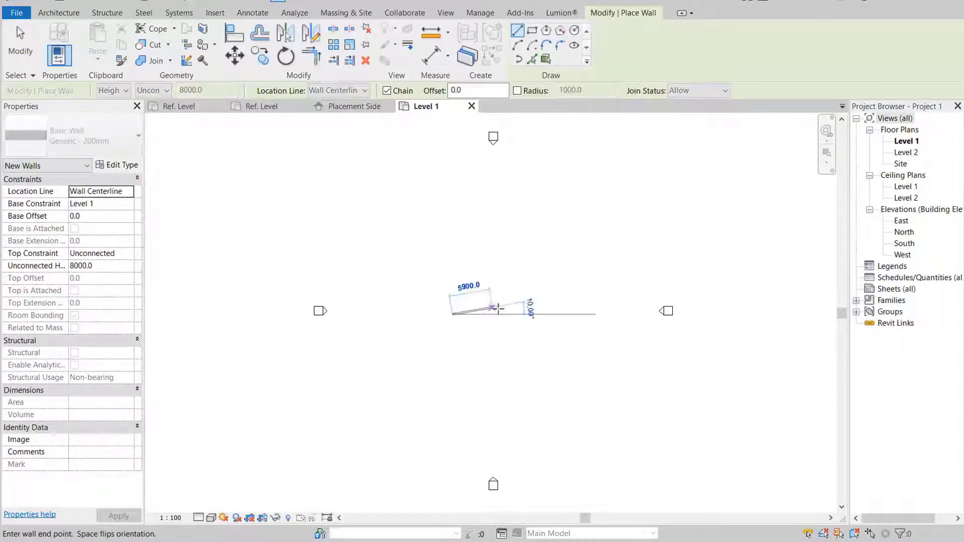
click(513, 315)
key(Escape)
key(Escape)
scroll(508, 315, up, 3)
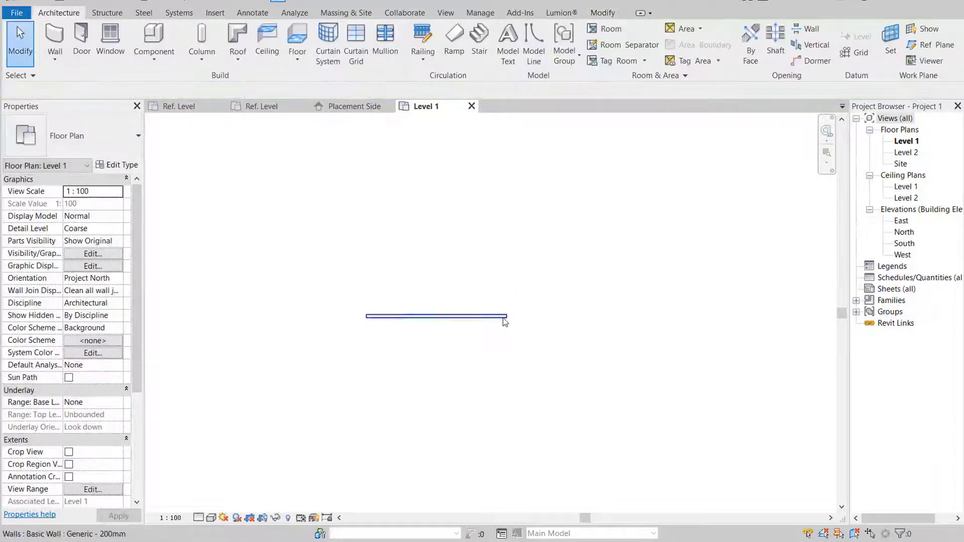
- Place an M_Fixed 0406 x 0610mm window near the middle of the wall
click(109, 49)
scroll(424, 318, up, 3)
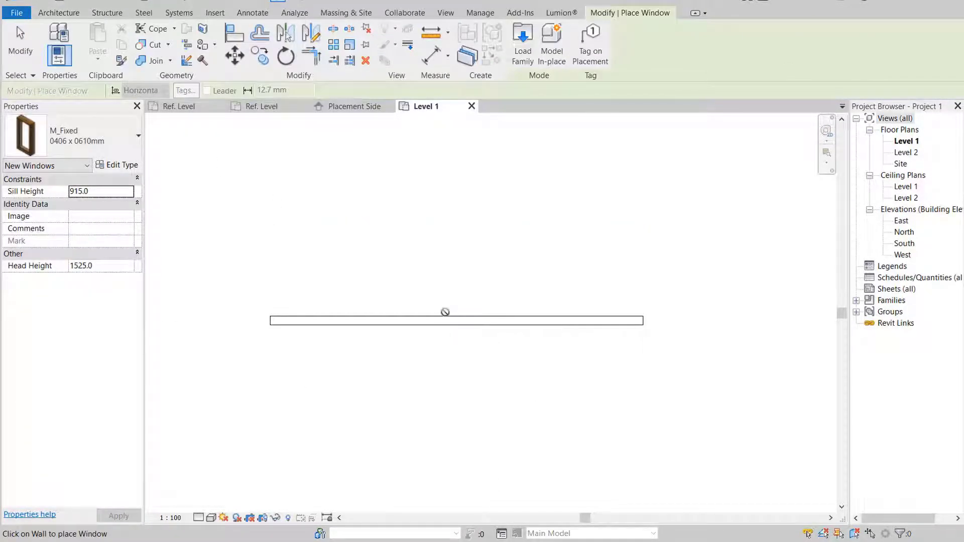
scroll(445, 318, up, 2)
click(445, 321)
key(Escape)
key(Escape)
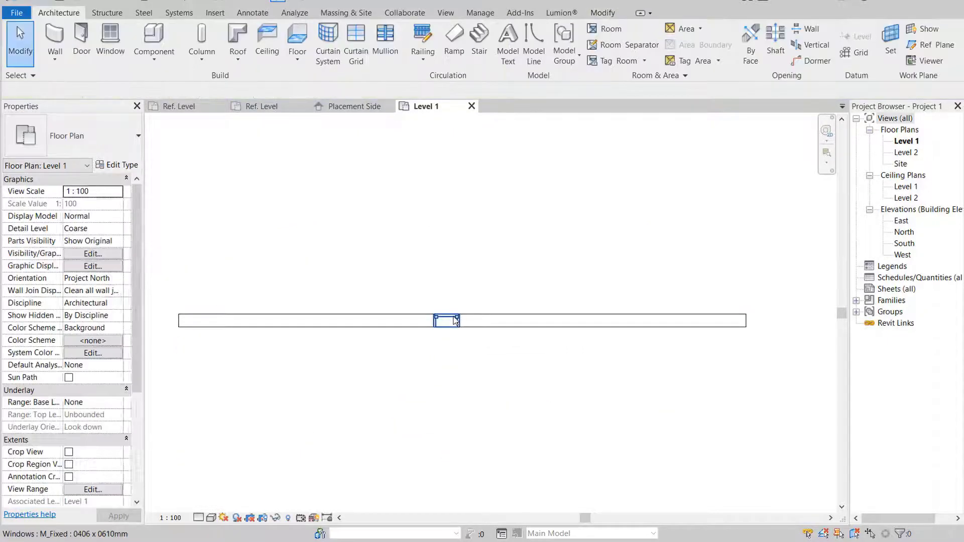
- Change the placed window's type to M_Fixed 0915 x 1830mm
click(456, 320)
click(115, 136)
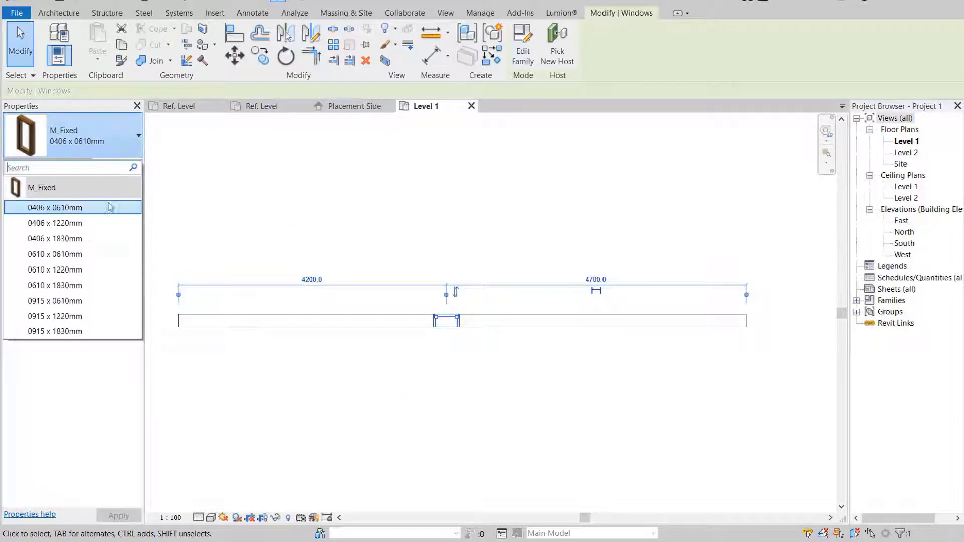
click(107, 330)
click(544, 397)
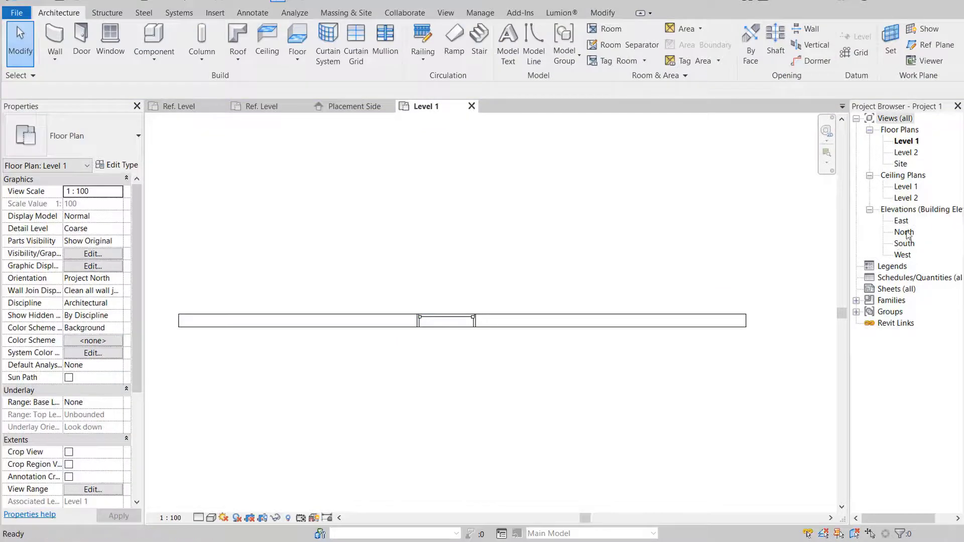
scroll(440, 358, up, 1)
- Set the project's length units to meters with 2 decimal places and the unit symbol m
click(480, 13)
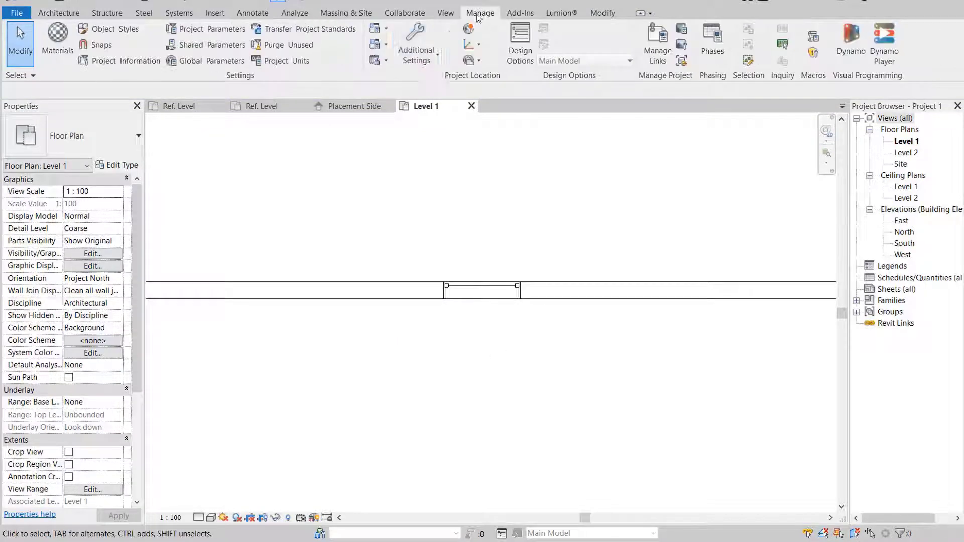
click(291, 63)
click(548, 181)
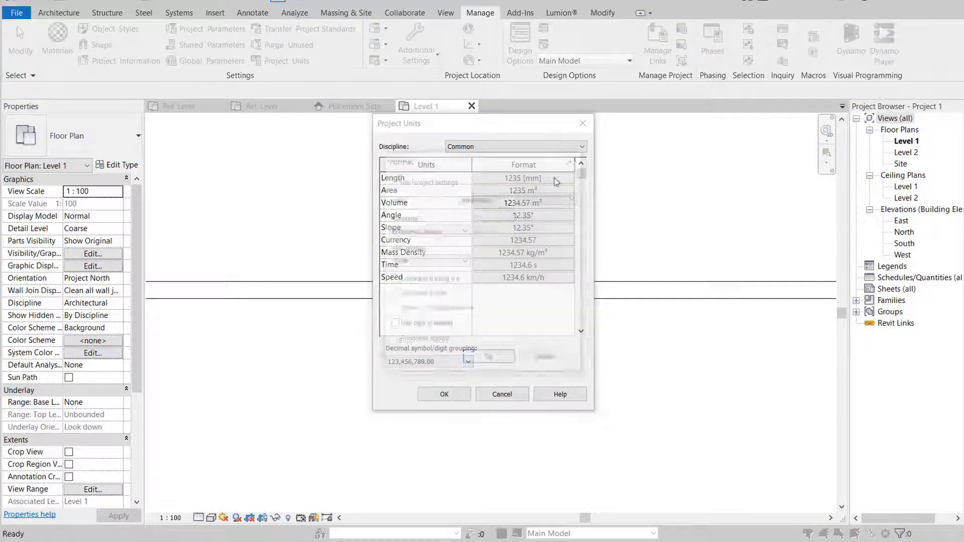
click(543, 199)
click(481, 243)
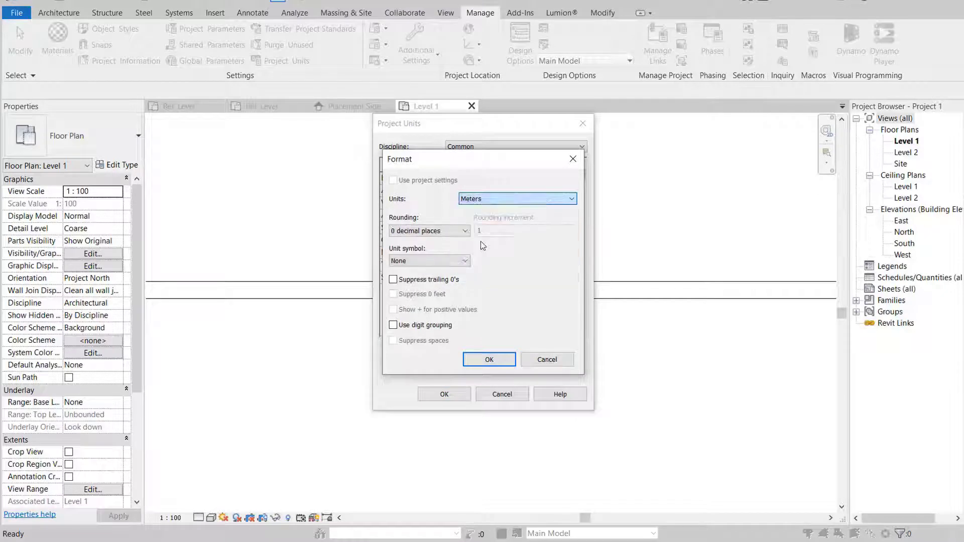
click(465, 234)
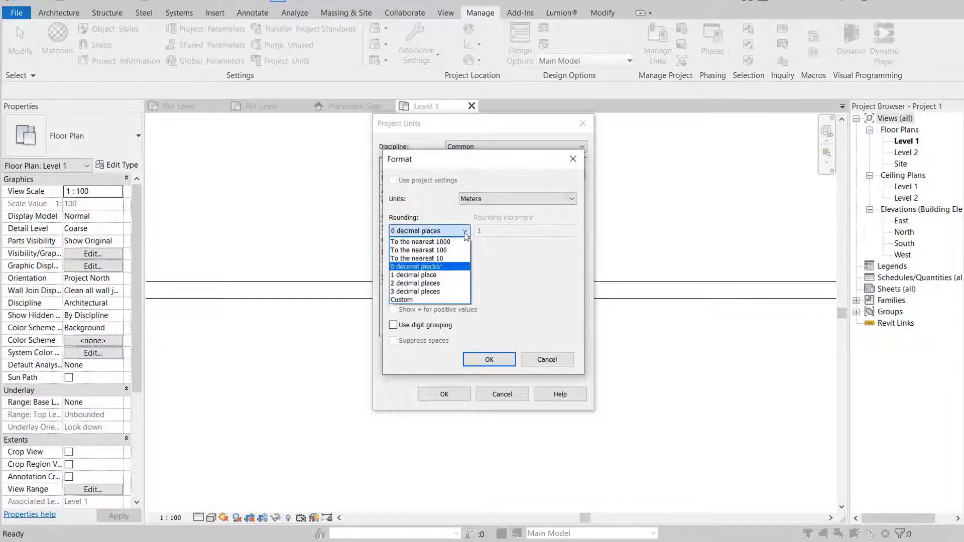
click(436, 283)
click(430, 260)
click(412, 279)
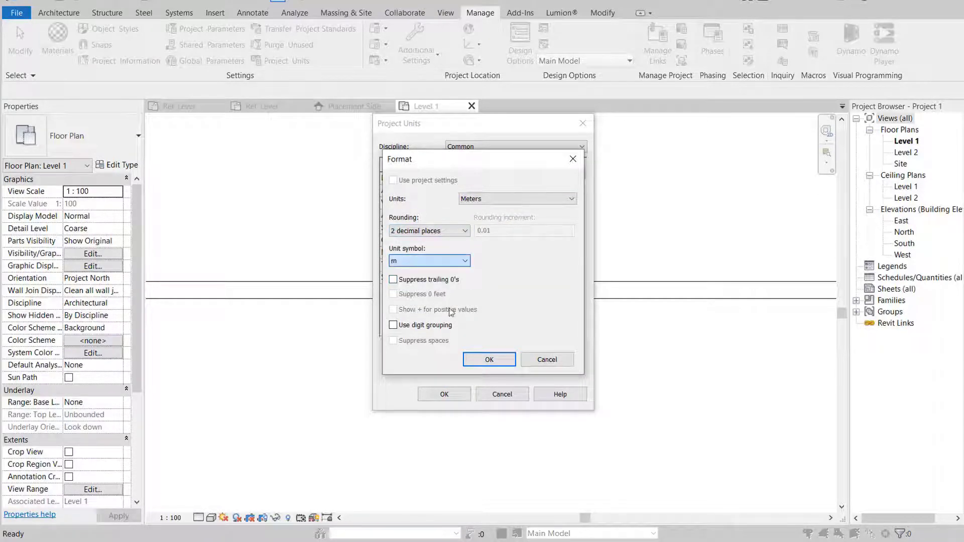
click(489, 360)
click(442, 393)
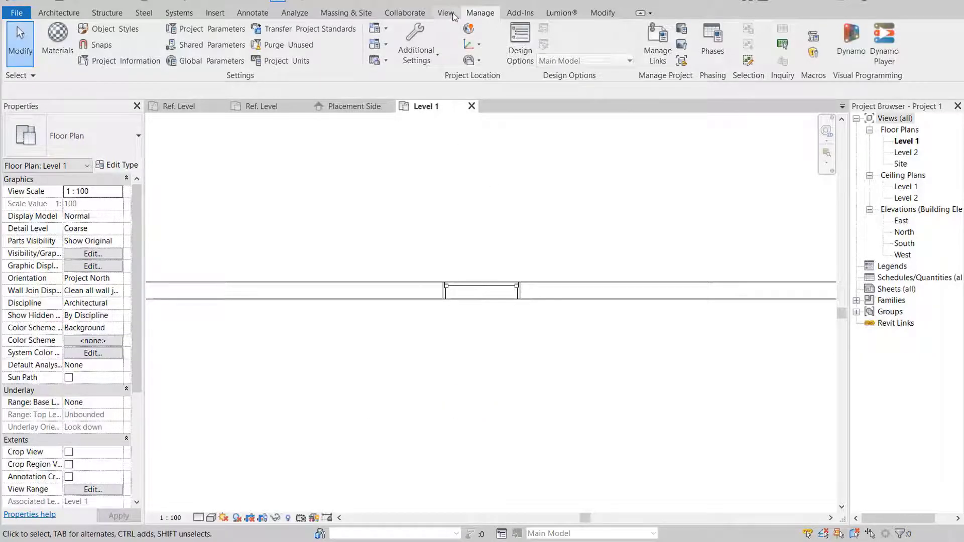
- Switch to the Curtains family's Placement Side elevation and load the family into Project 1
click(446, 13)
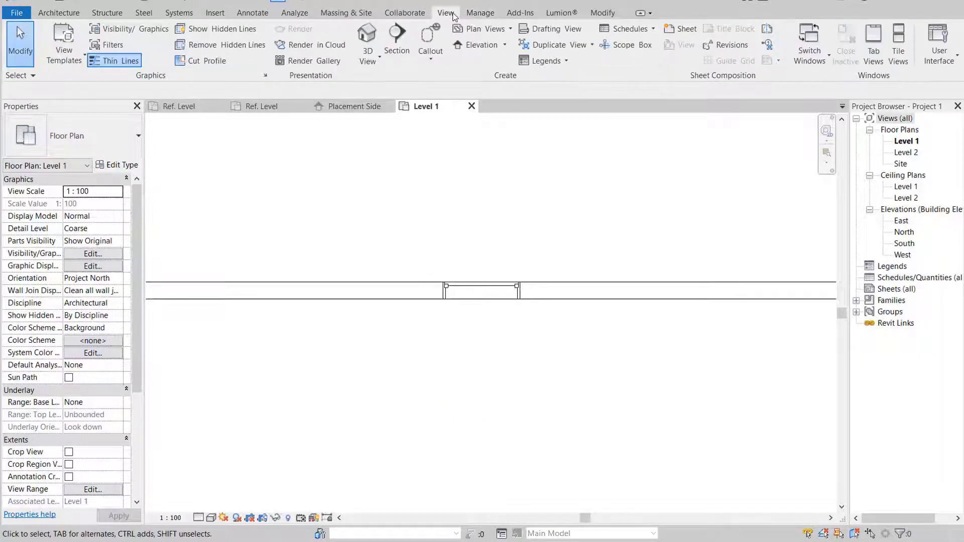
click(809, 43)
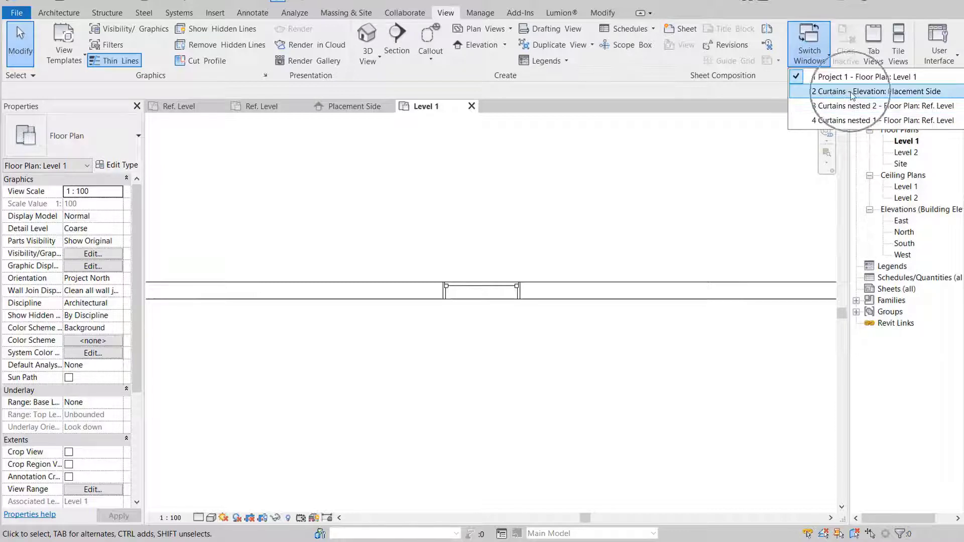
click(853, 91)
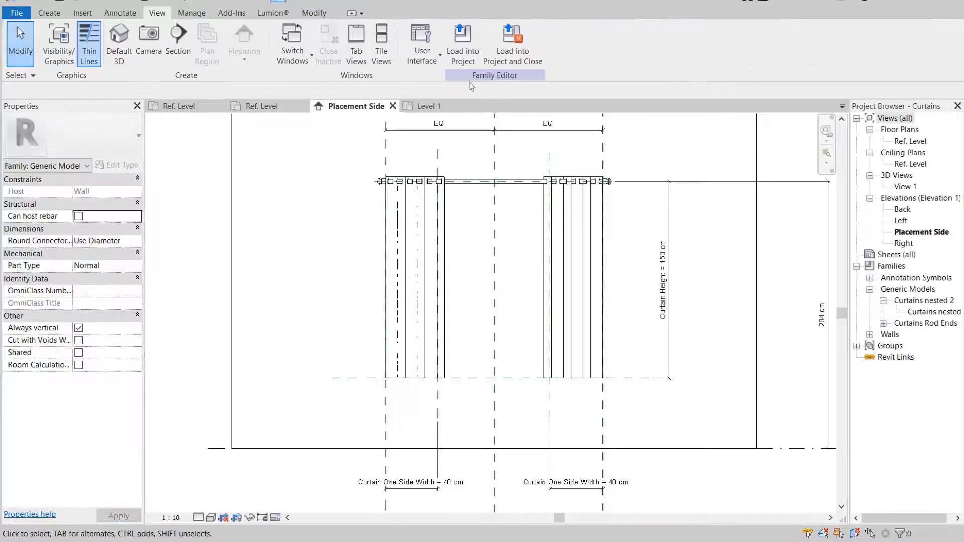
click(463, 51)
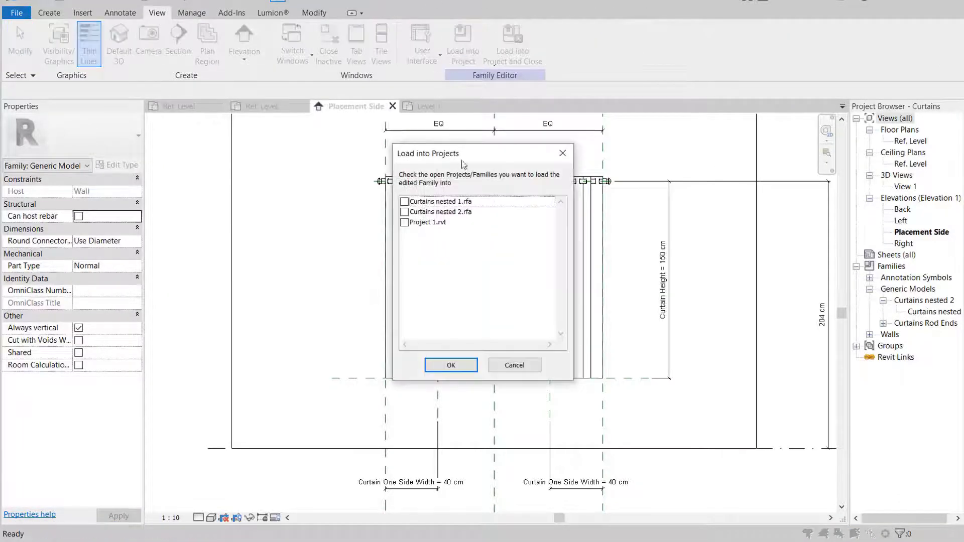
click(404, 223)
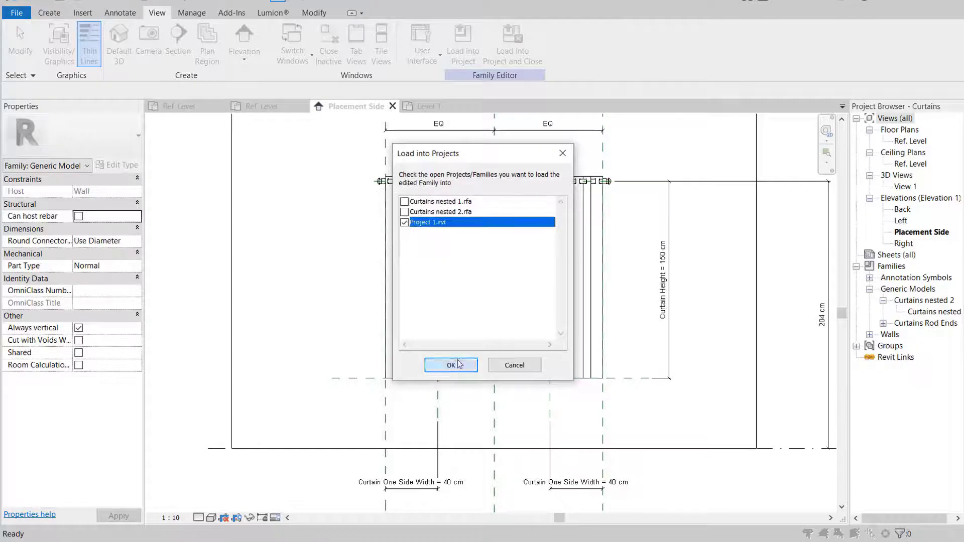
click(458, 363)
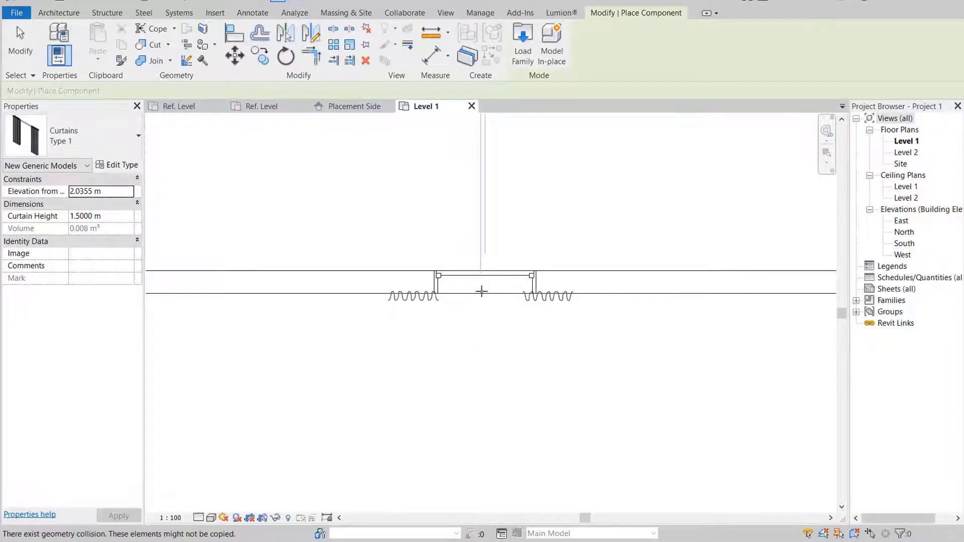
- Place a Curtains Type 1 instance on the wall's lower face in plan, roughly centred on the window
click(481, 291)
key(Escape)
key(Escape)
scroll(466, 308, up, 3)
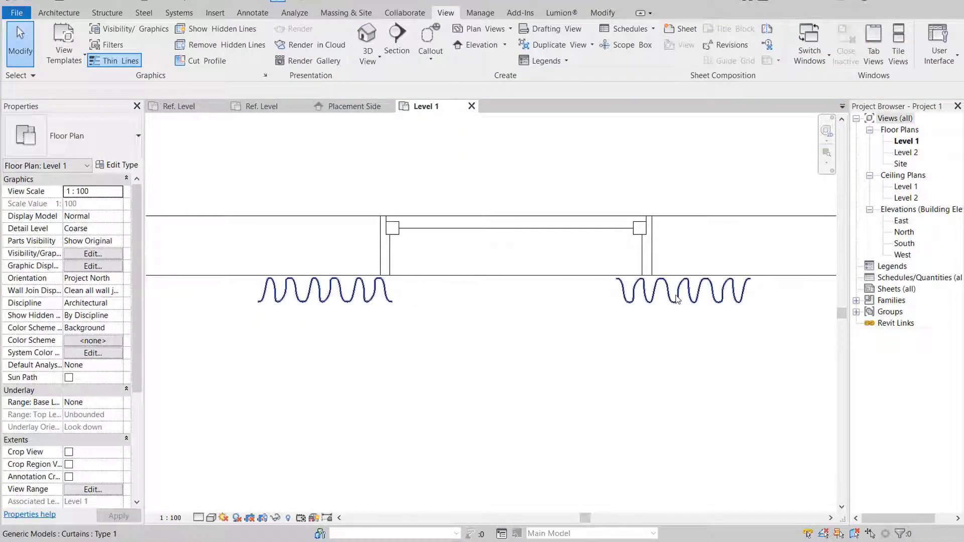
- Select the placed curtain in plan and open the default 3D view of the project
click(468, 308)
scroll(670, 301, down, 2)
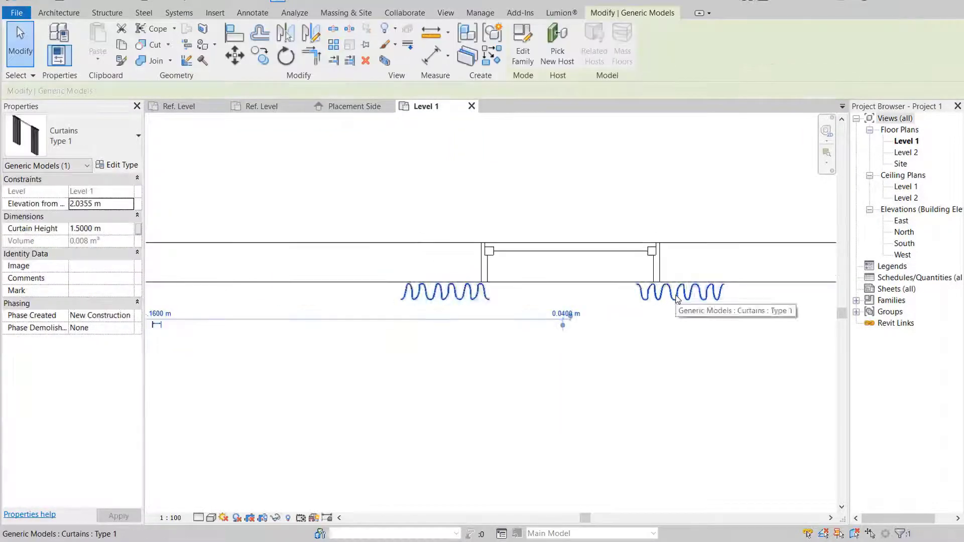
click(445, 13)
click(367, 56)
click(401, 80)
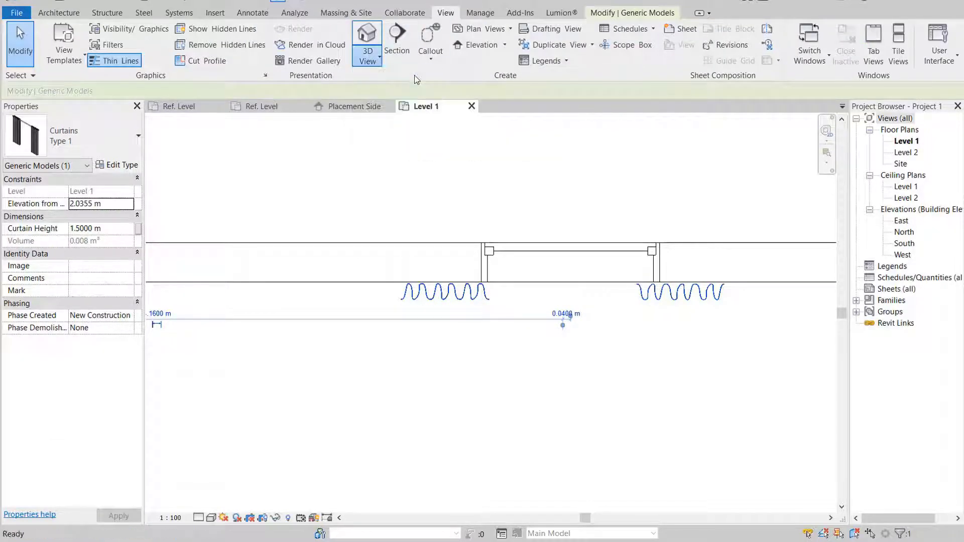
click(494, 340)
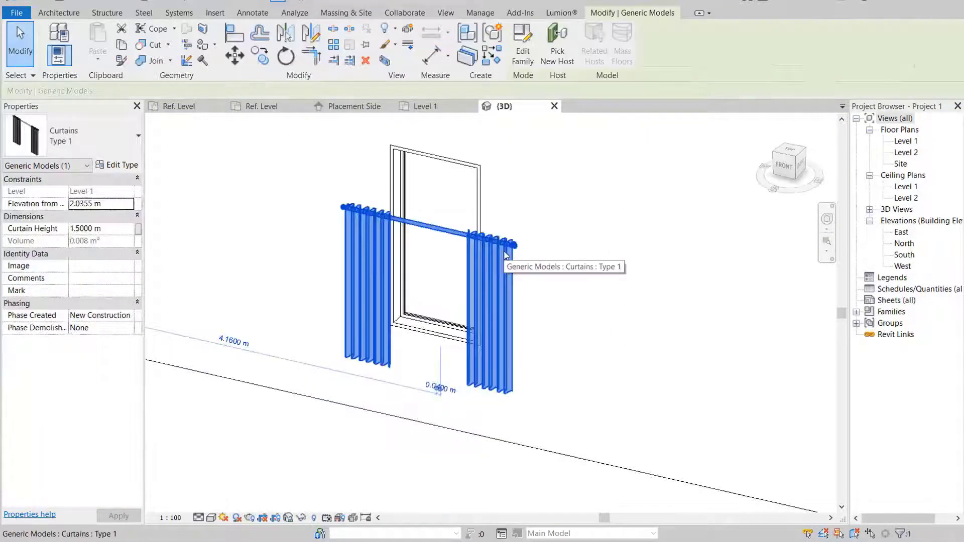
- Set the window's head height to 2.1 m
shift+middle_drag(454, 261, 477, 202)
click(476, 202)
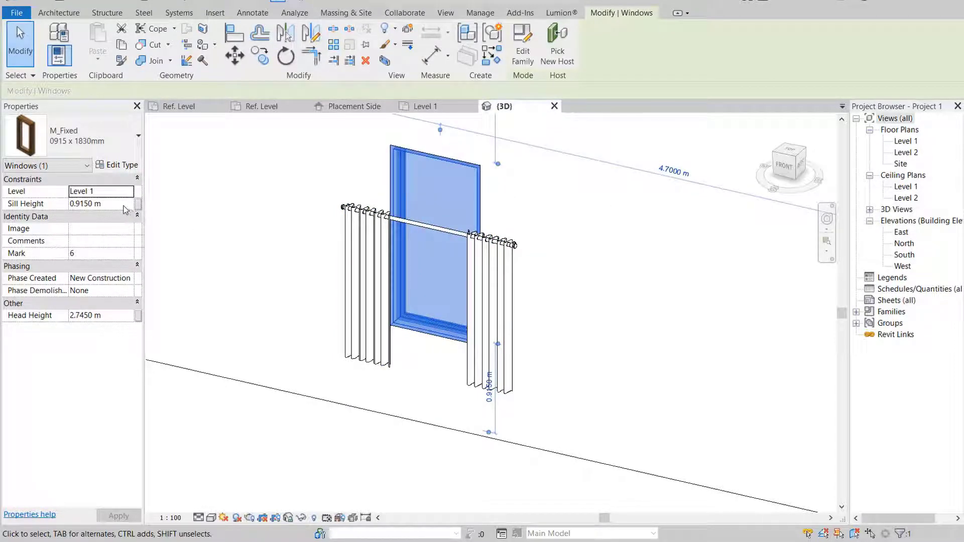
click(102, 315)
drag(102, 315, 70, 317)
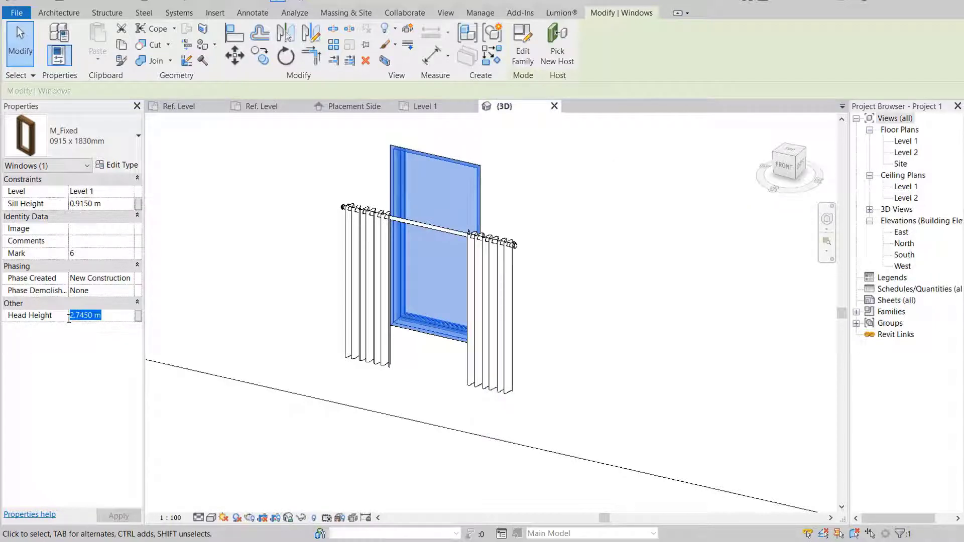
text(2)
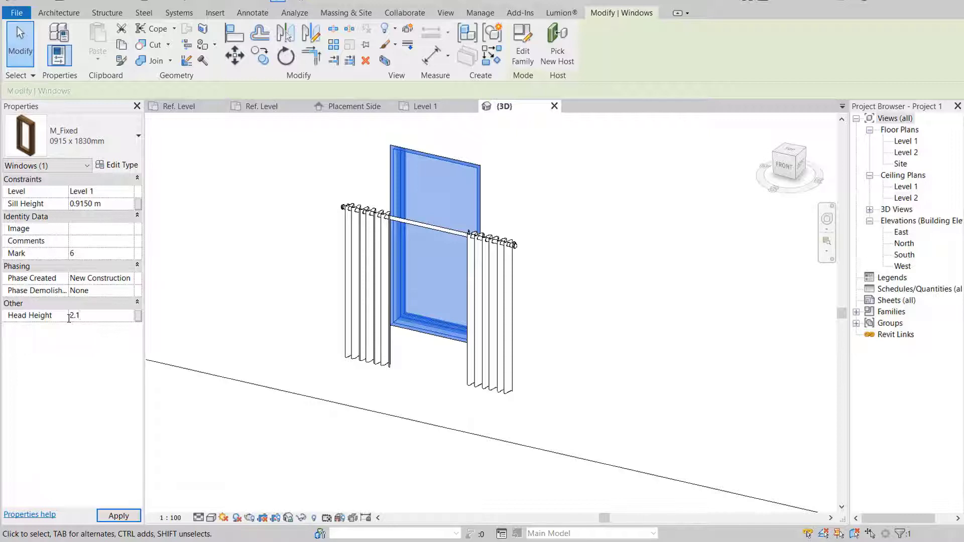
text(.1)
key(Return)
scroll(492, 249, up, 2)
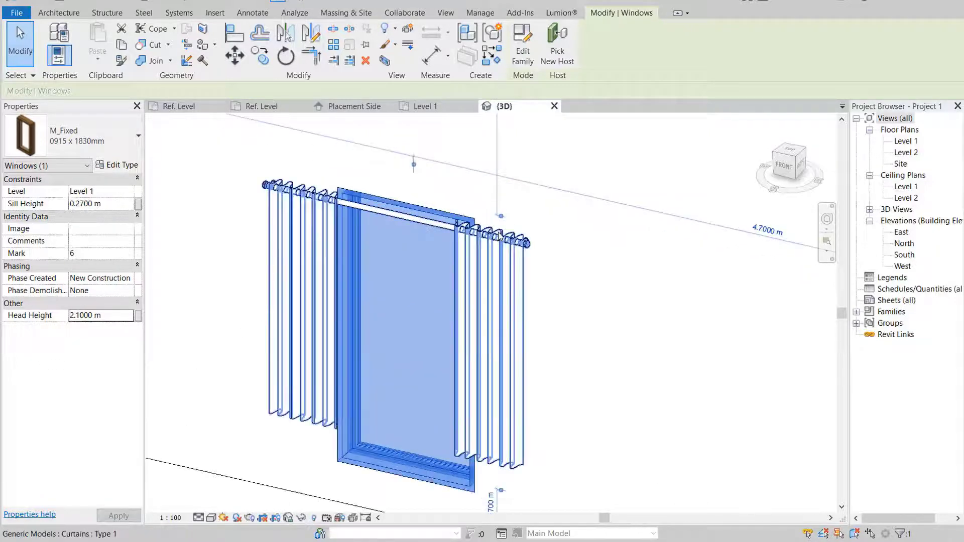
- Raise the curtain instance to an elevation of 2.2 m from its level
click(499, 235)
click(108, 204)
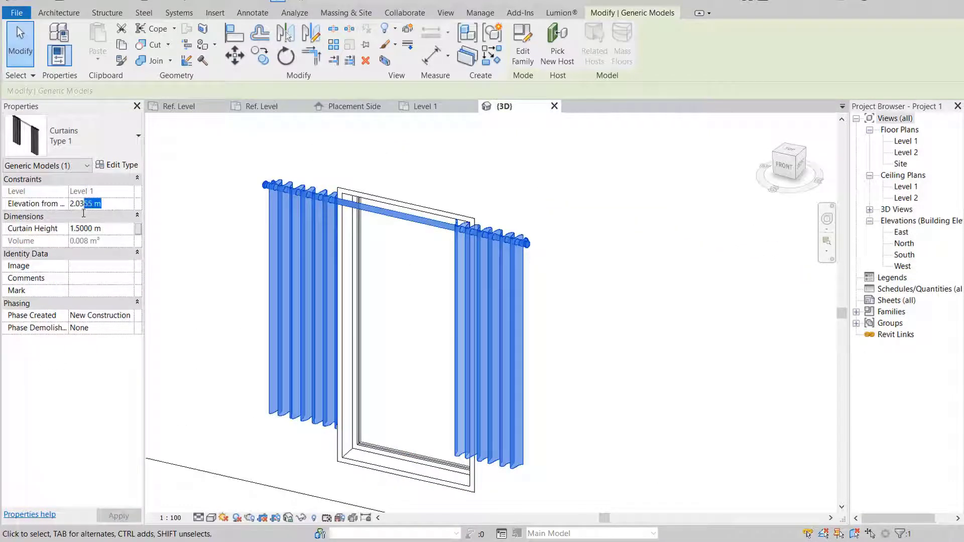
text(2.2)
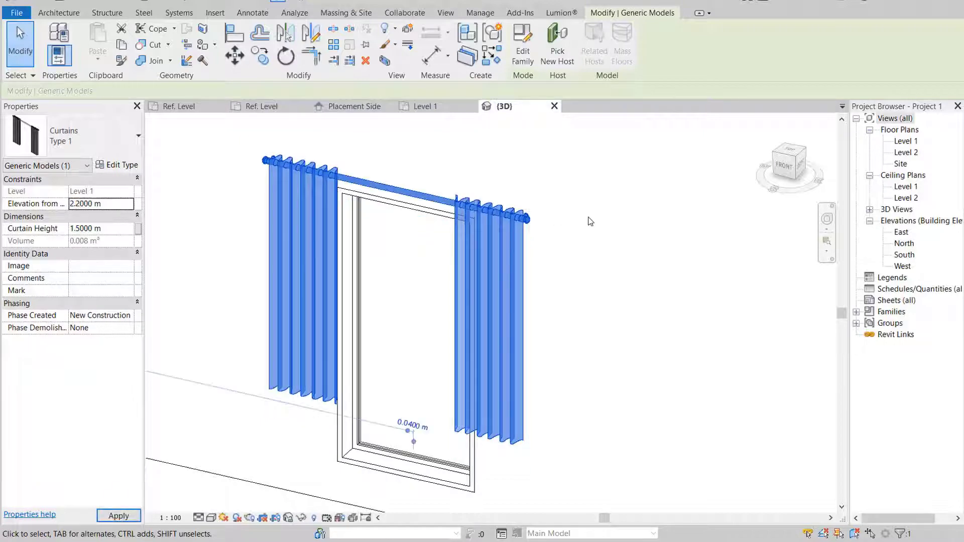
click(564, 258)
scroll(564, 258, down, 2)
shift+middle_drag(577, 267, 323, 466)
click(510, 251)
scroll(510, 252, up, 2)
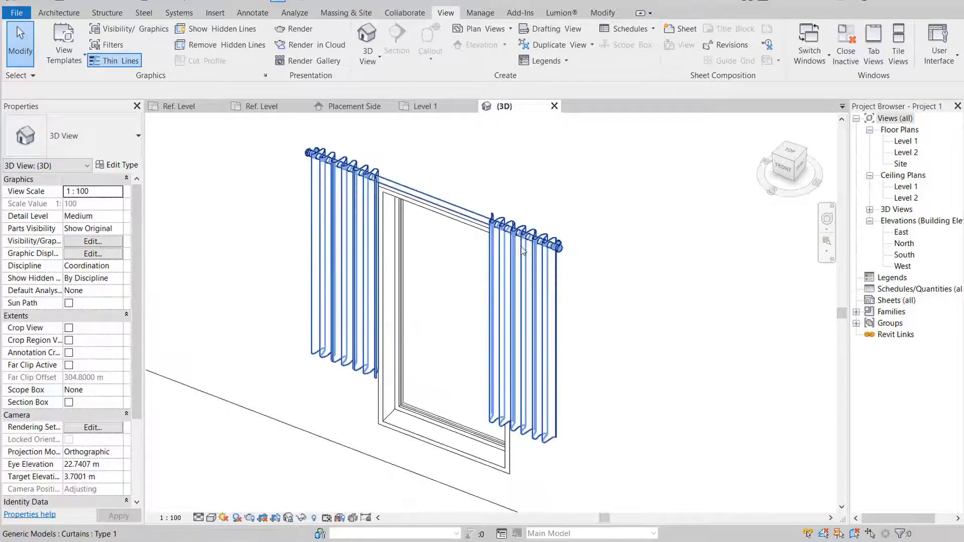
- Open the South elevation and stretch the curtain's lower edge to just below the window frame, a height of about 1.97 m
click(522, 251)
shift+middle_drag(522, 251, 651, 341)
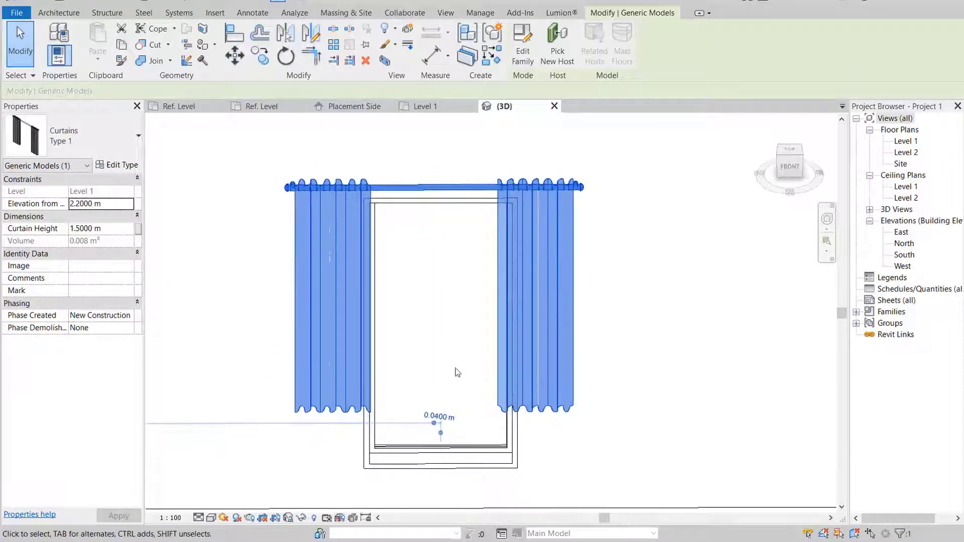
double_click(907, 257)
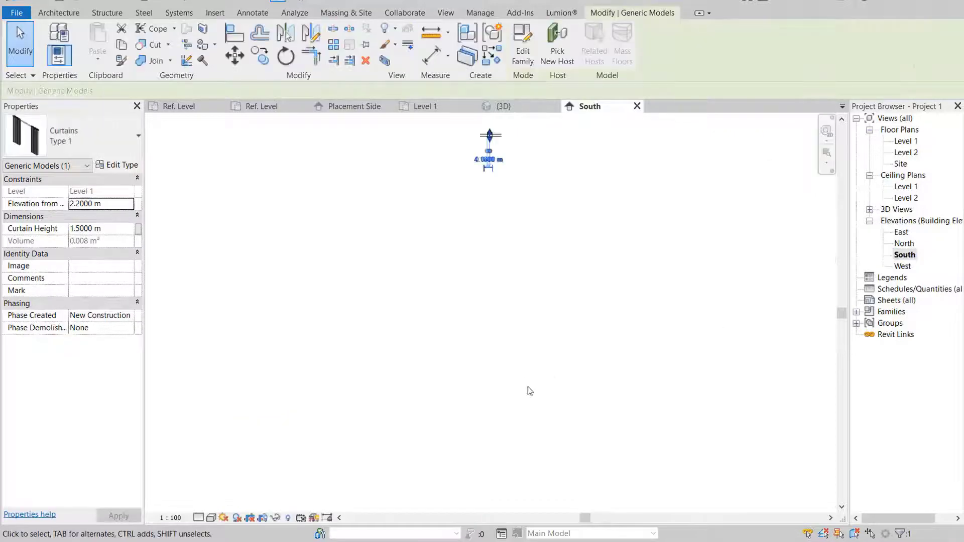
scroll(319, 330, up, 5)
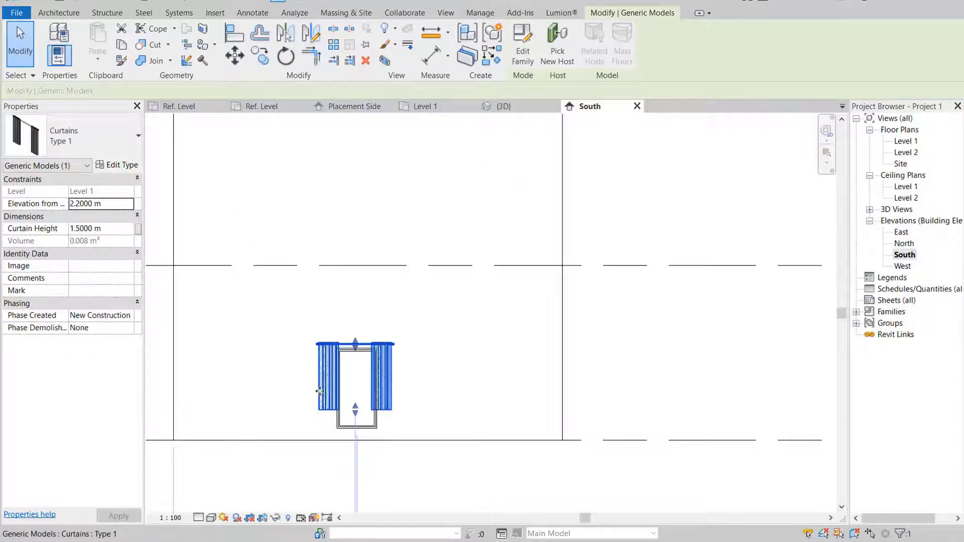
middle_drag(467, 382, 419, 319)
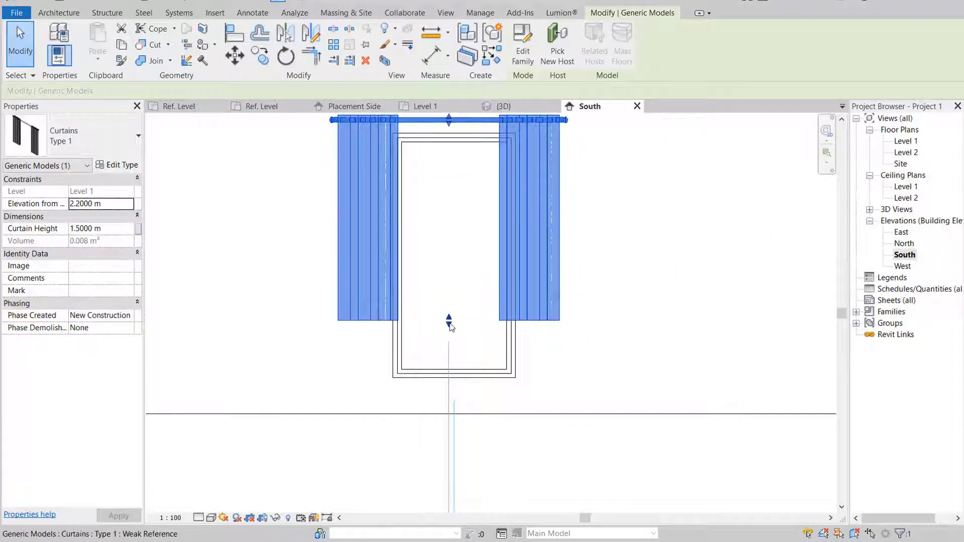
drag(455, 367, 449, 384)
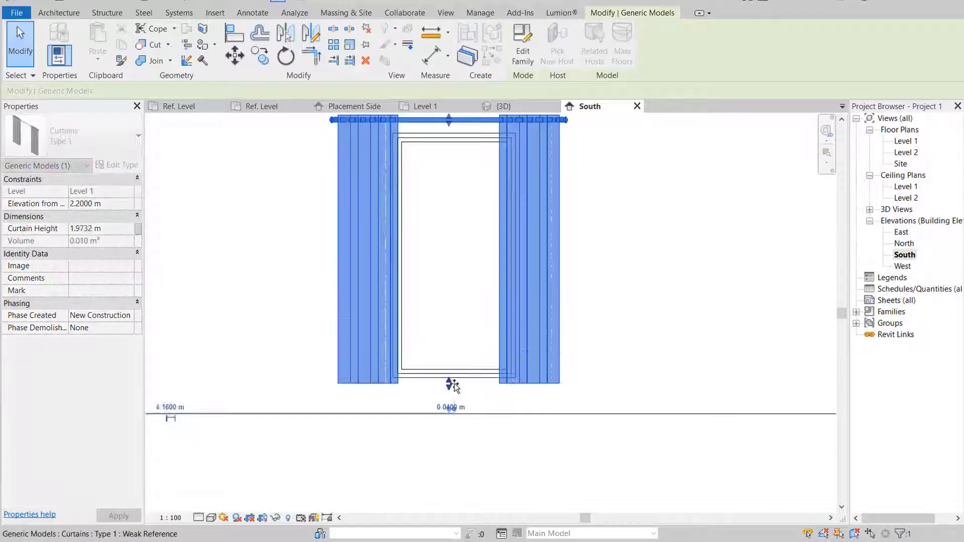
middle_drag(588, 307, 591, 330)
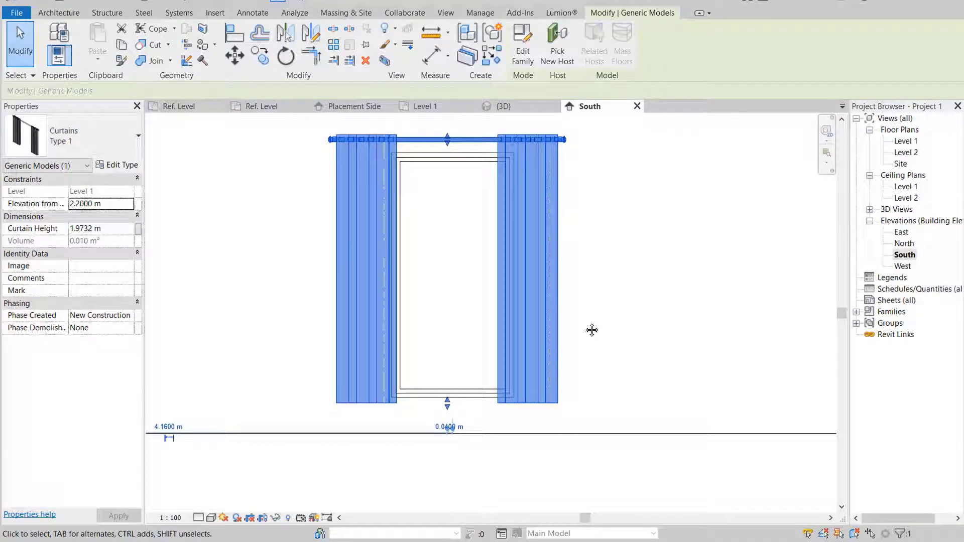
- Edit the Curtains type so Curtain One Side Width is 0.3 m and Curtain Width is 1.2 m
click(118, 164)
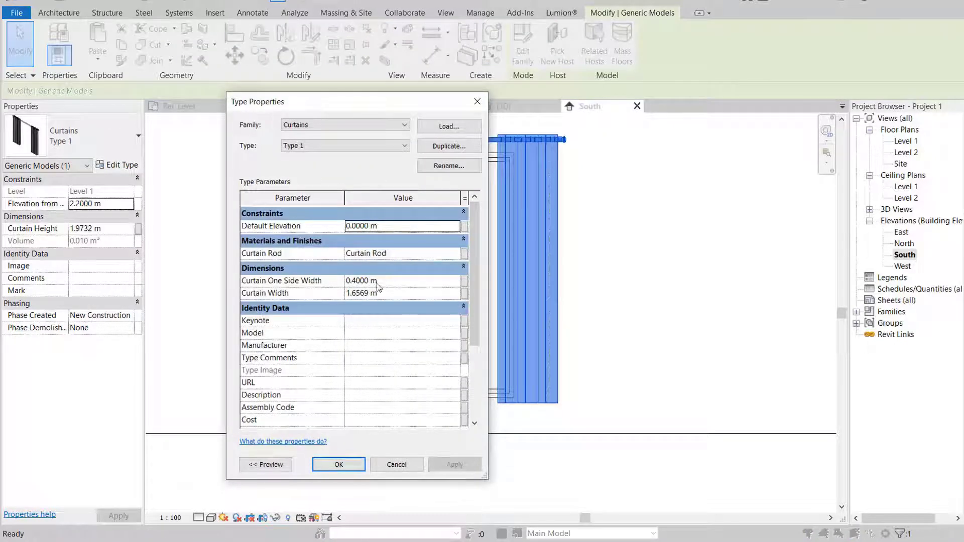
click(372, 282)
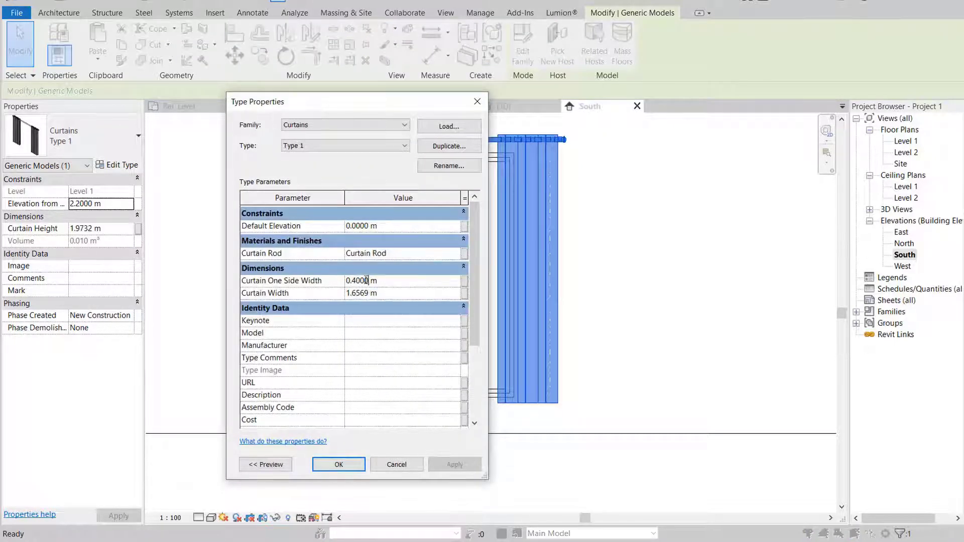
text(3)
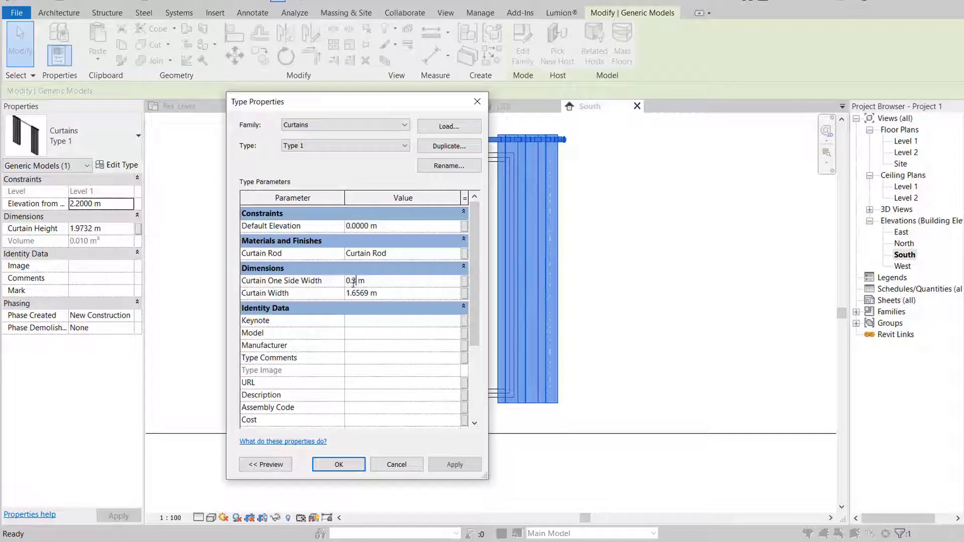
key(Tab)
text(1.2)
click(340, 466)
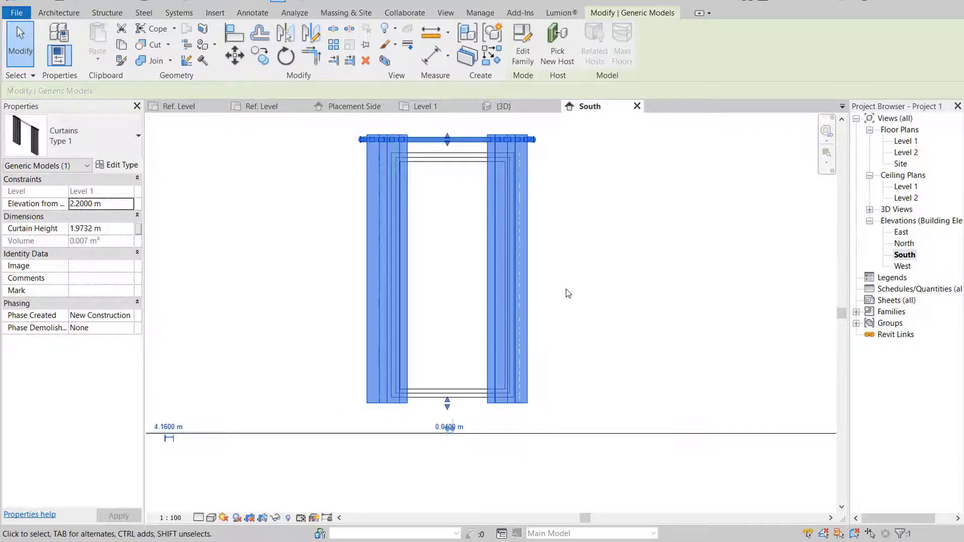
click(565, 288)
middle_click(565, 293)
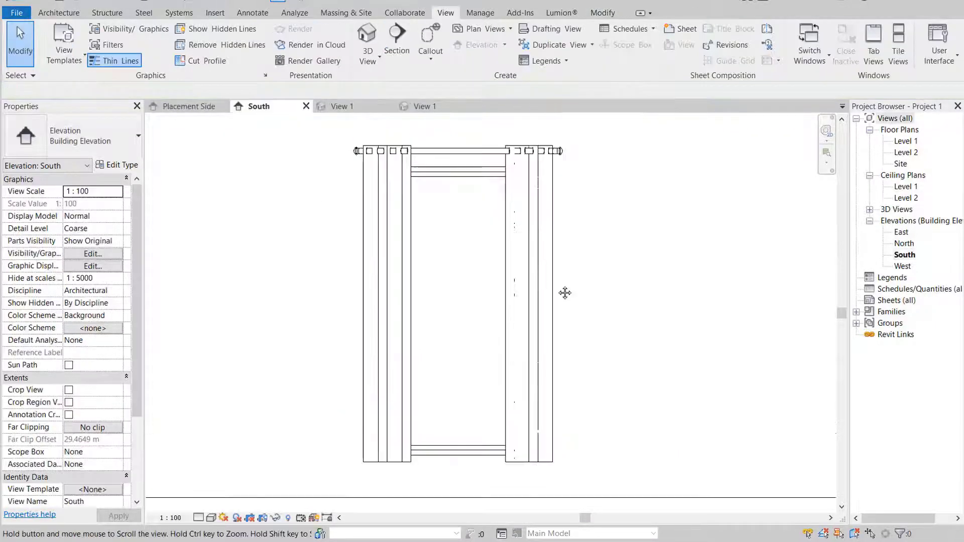
click(537, 225)
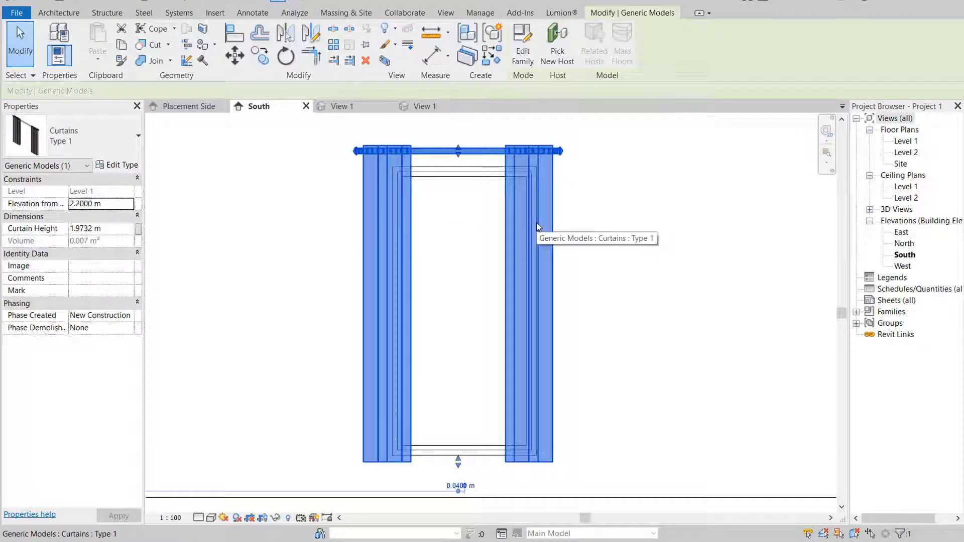
key(Escape)
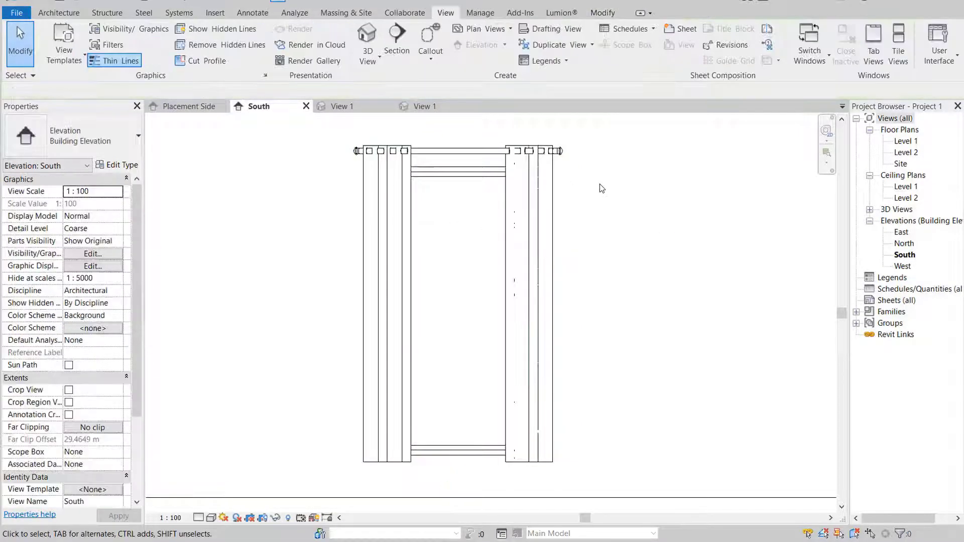
- Switch to the Curtains nested 1 family's 3D view and associate the pleat extrusion's material with a new type parameter named Curtain Fabric
click(829, 61)
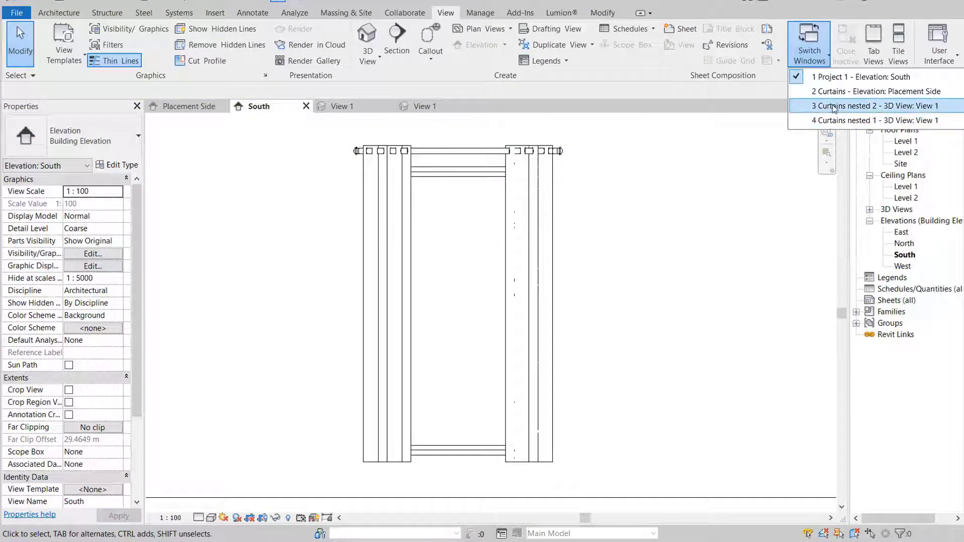
click(824, 122)
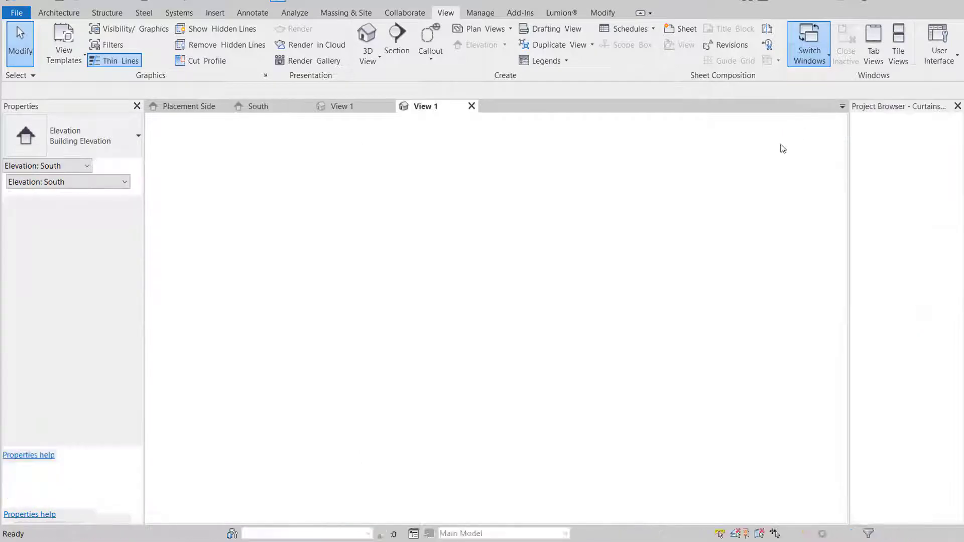
mouse_move(497, 188)
middle_down()
mouse_move(491, 220)
mouse_move(514, 370)
mouse_move(537, 182)
middle_up()
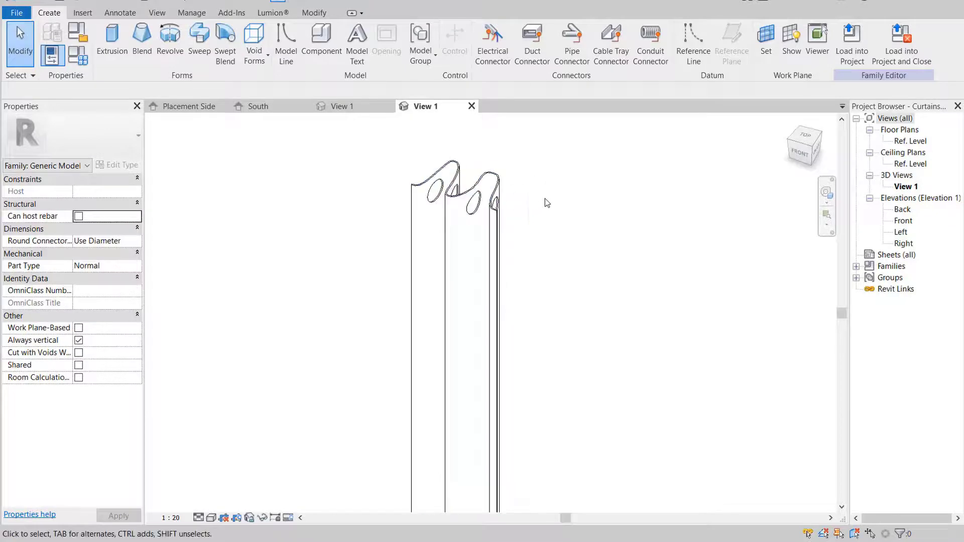
click(498, 186)
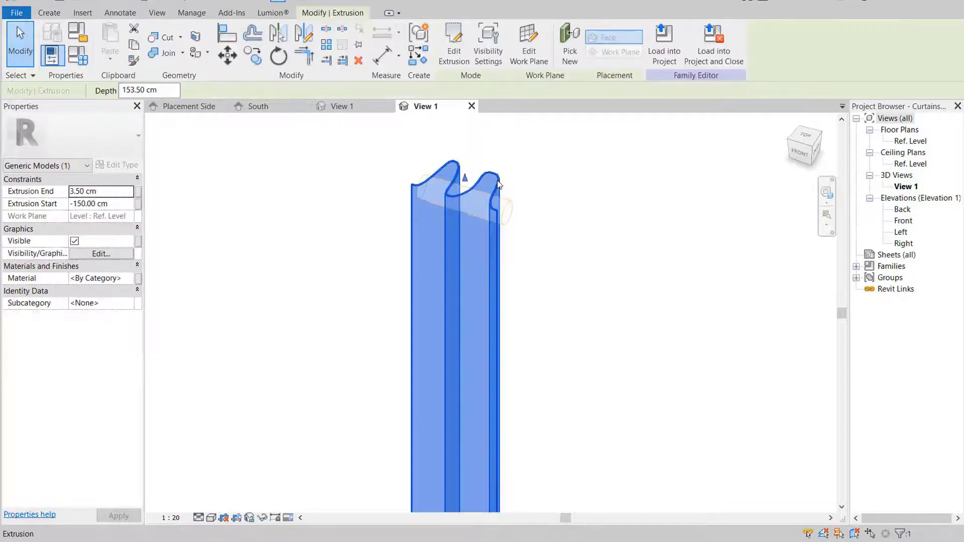
click(137, 280)
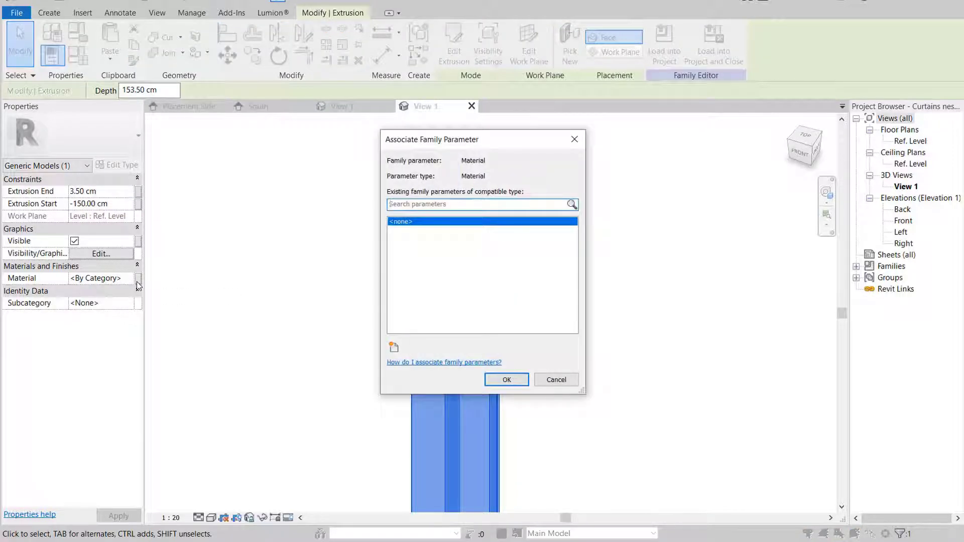
click(393, 348)
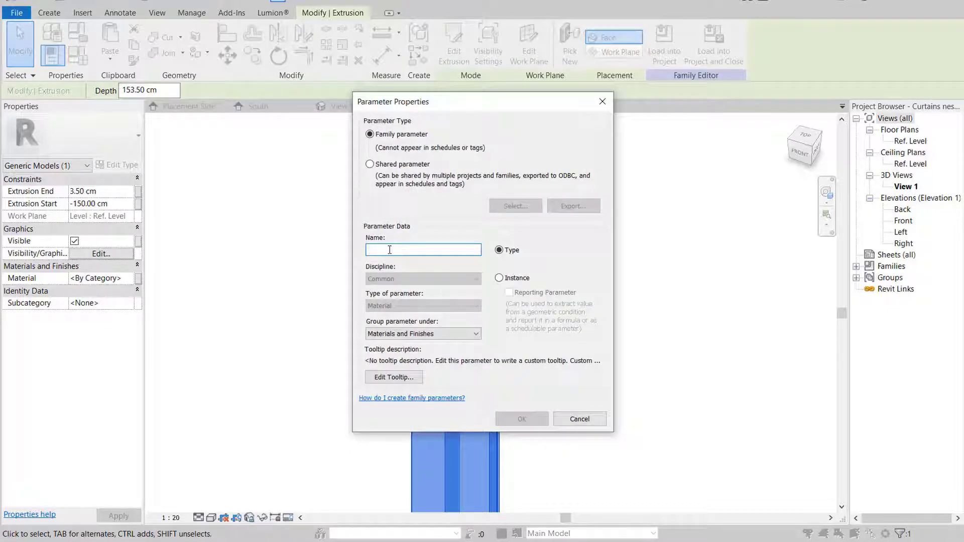
text(Curtain Fabric)
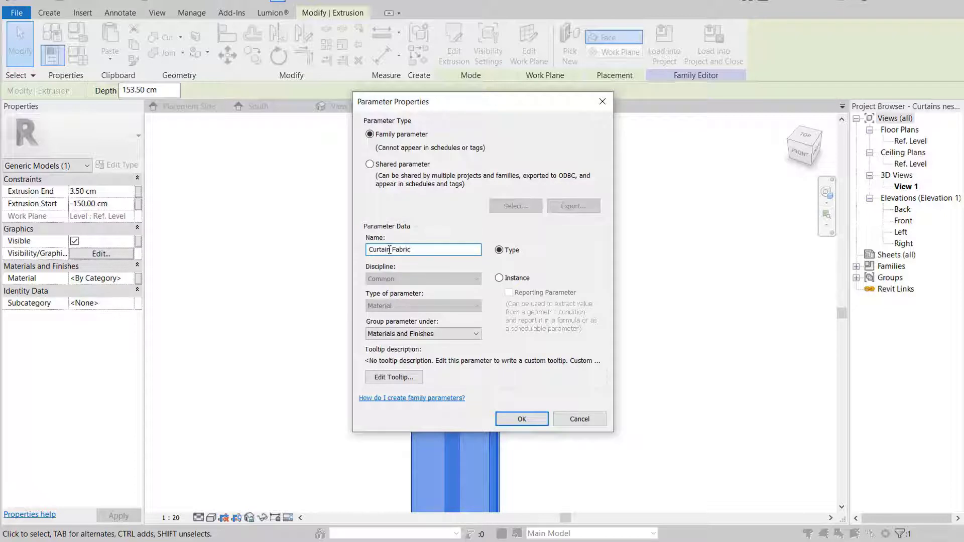
click(522, 419)
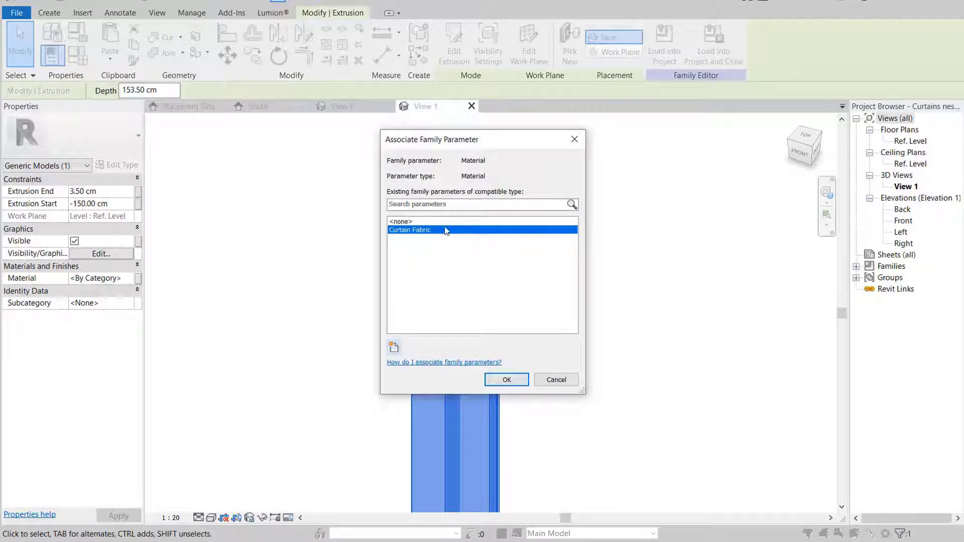
click(507, 380)
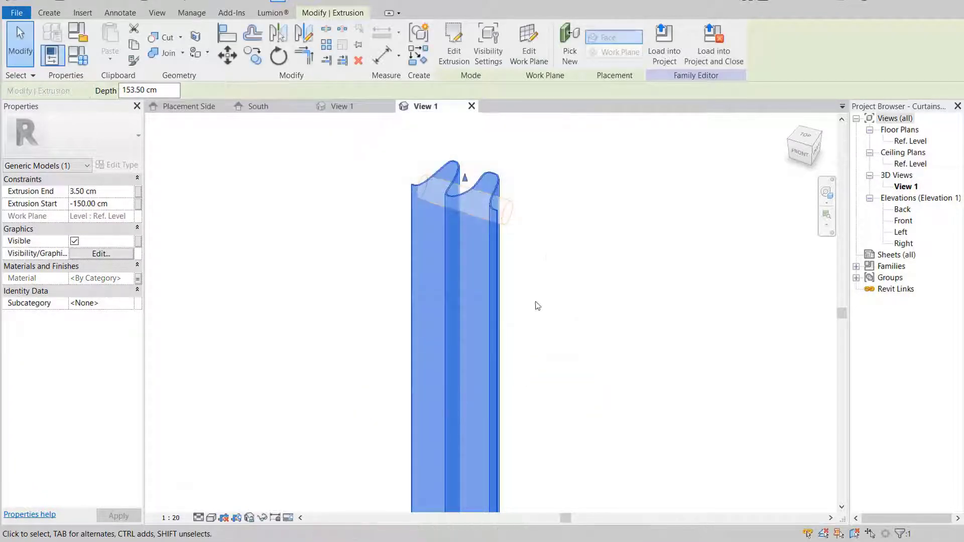
key(Escape)
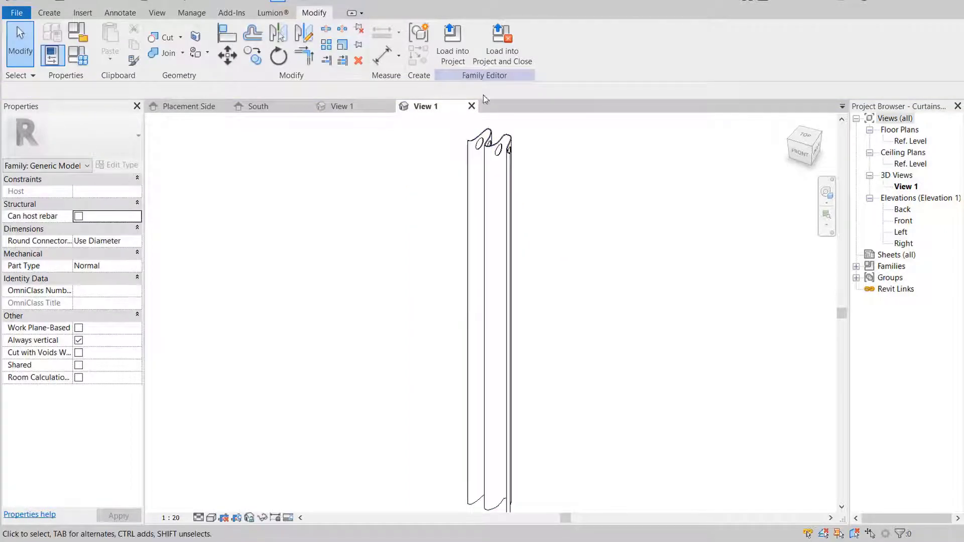
- Load the edited Curtains nested 1 family into Curtains nested 2.rfa only, overwriting the existing version
click(453, 40)
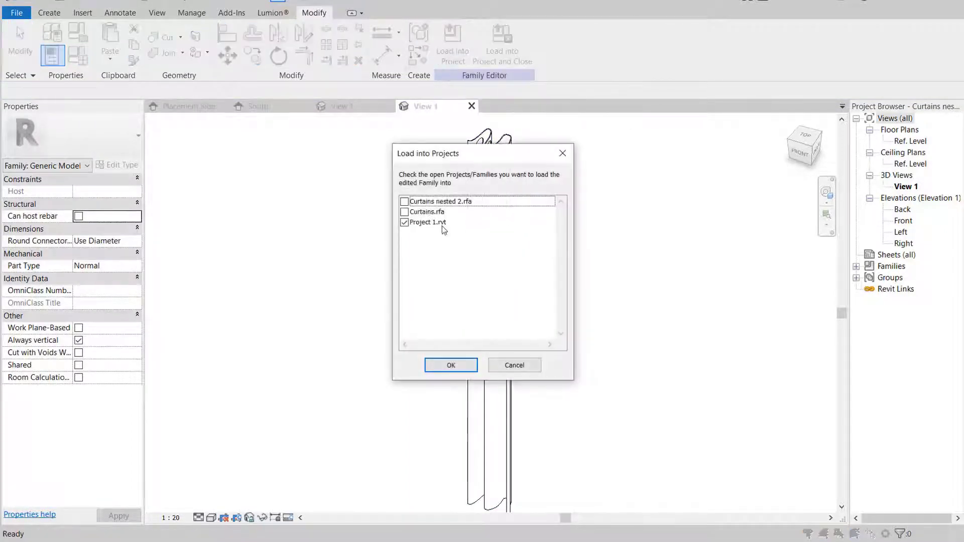
click(404, 201)
click(405, 223)
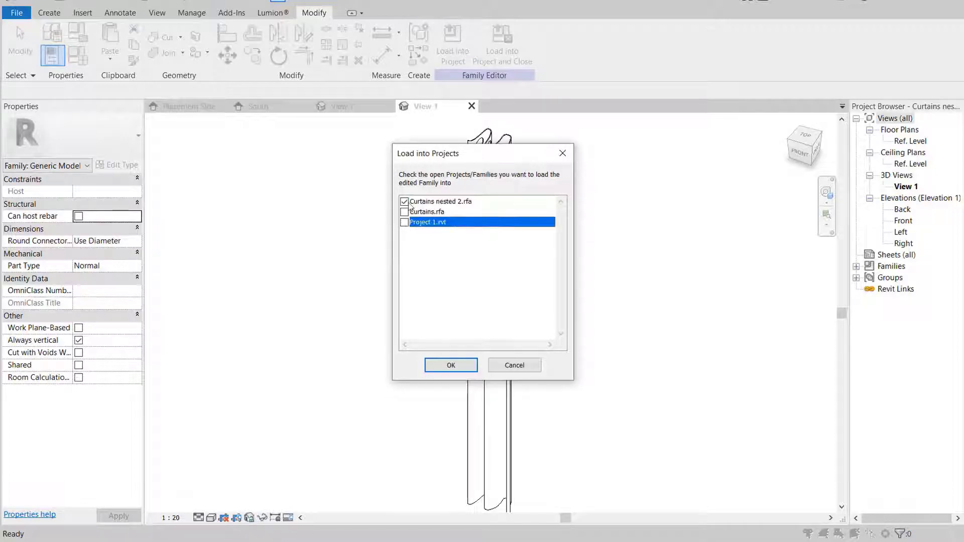
click(451, 365)
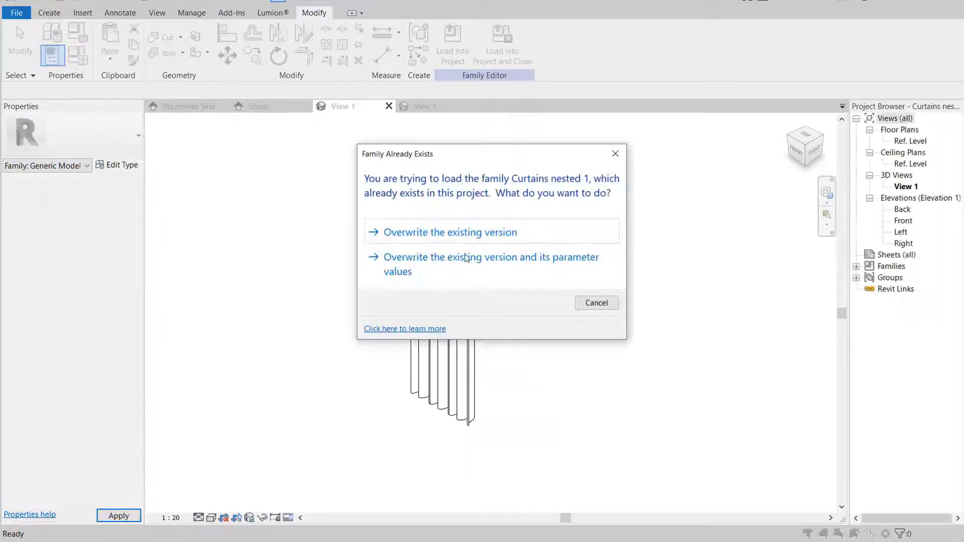
click(479, 226)
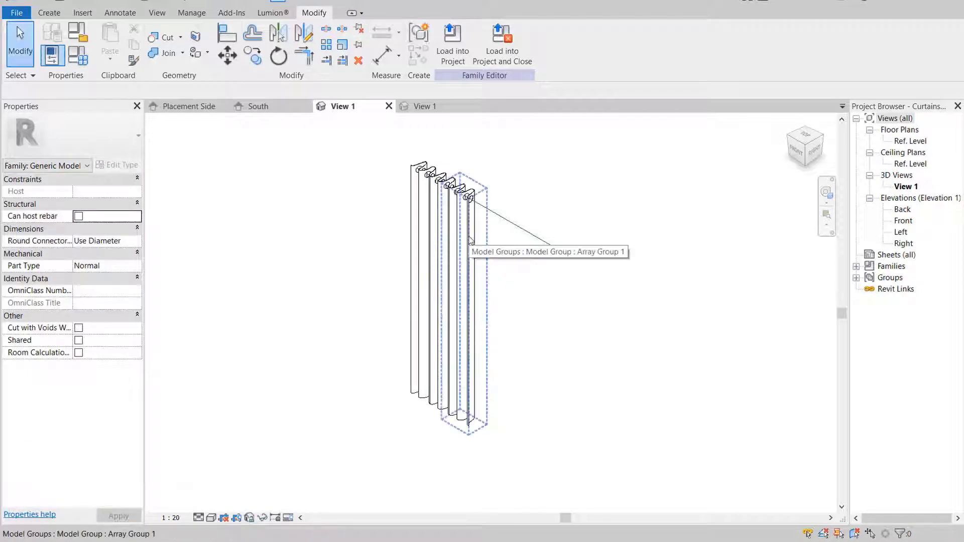
- Associate the Curtain Fabric material of the Curtains nested 1 element inside the array with a new type parameter named Curtain Fabric
key(Tab)
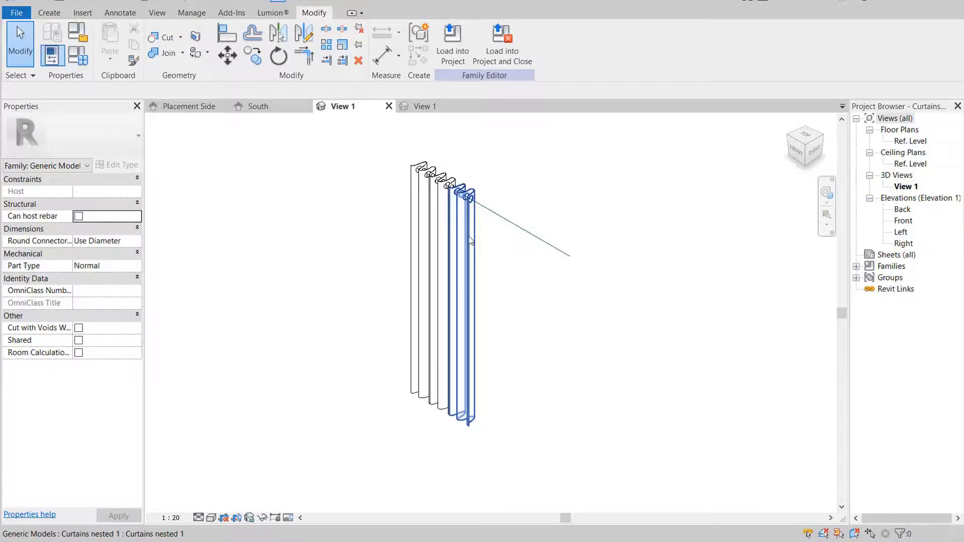
click(470, 239)
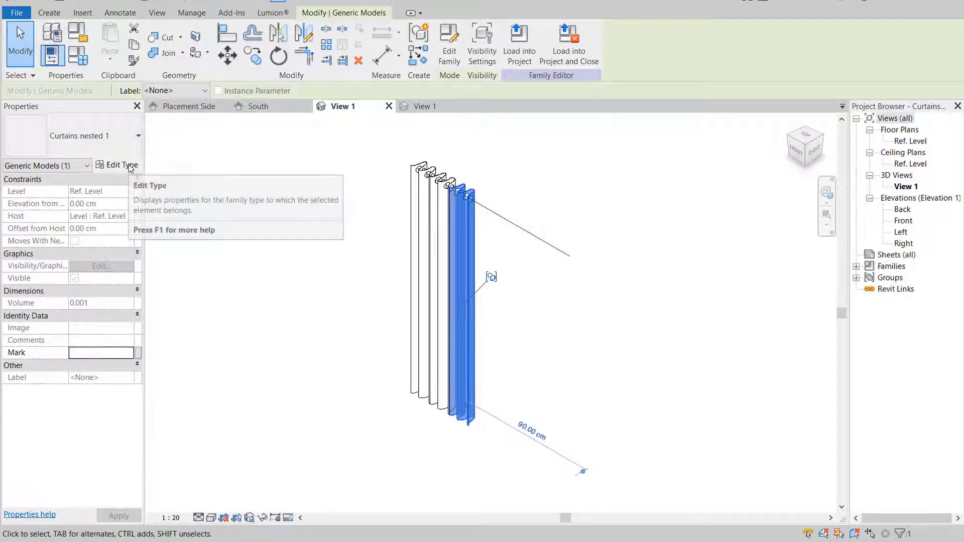
click(128, 167)
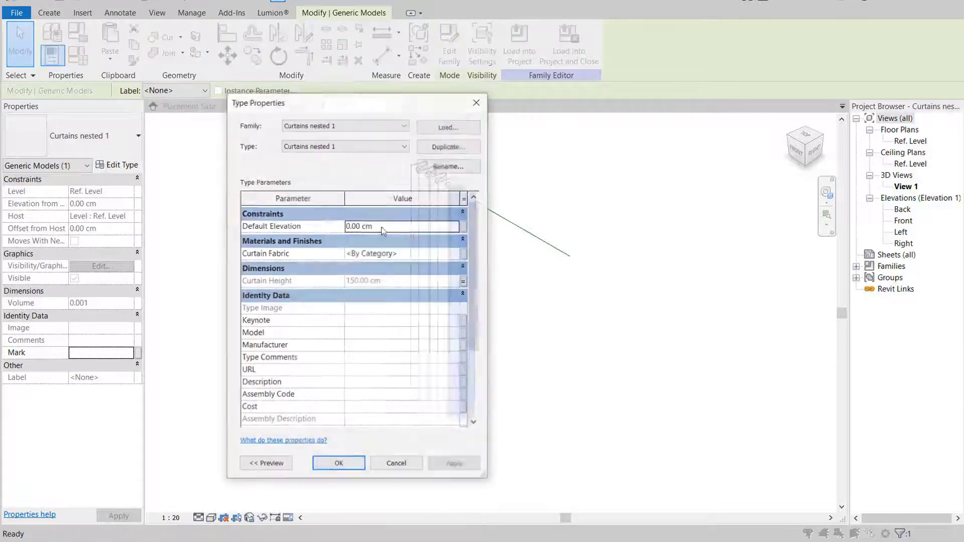
click(465, 254)
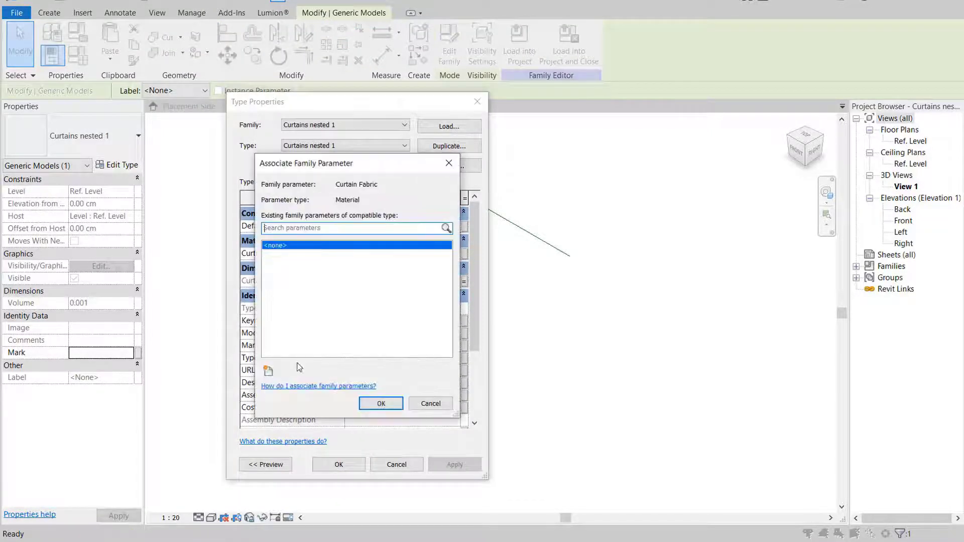
click(267, 370)
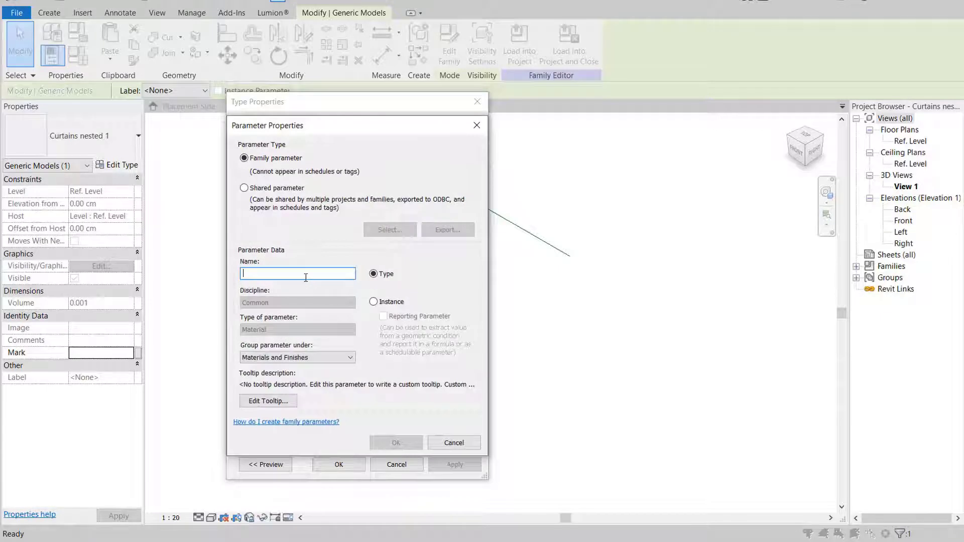
text(Curtain Fabric)
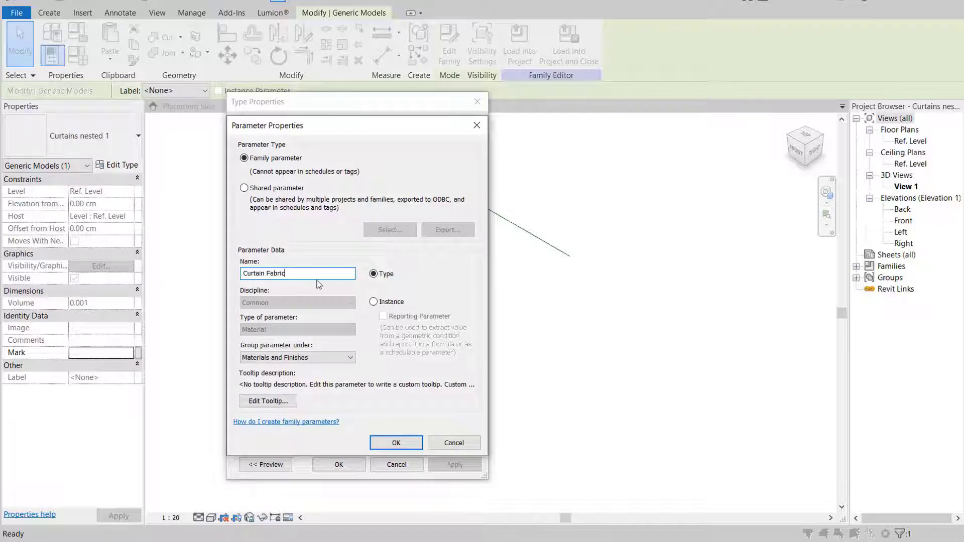
click(396, 442)
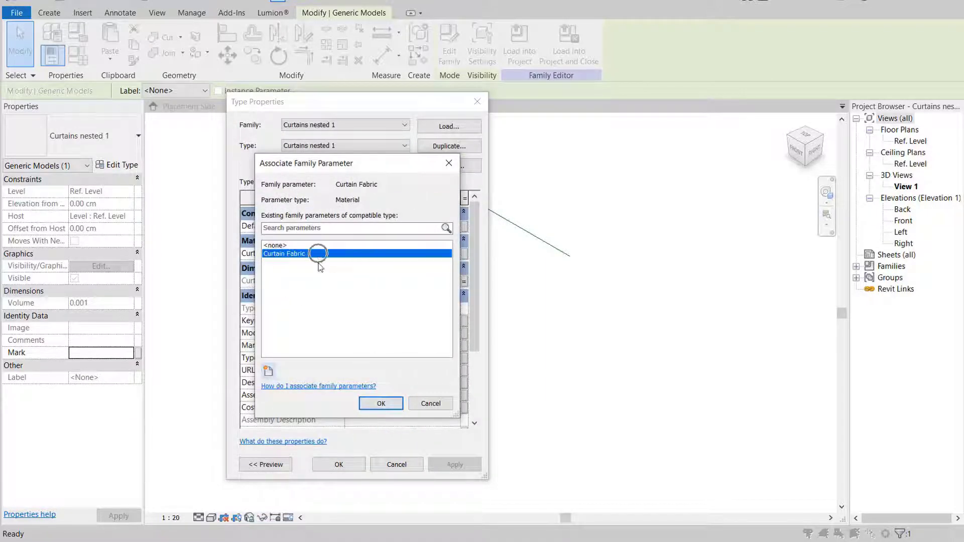
click(381, 403)
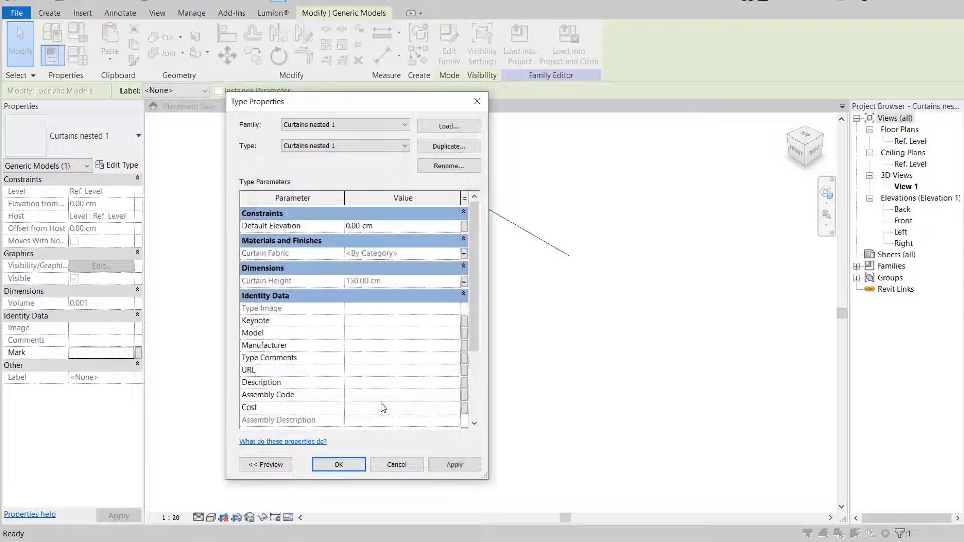
click(344, 464)
click(588, 318)
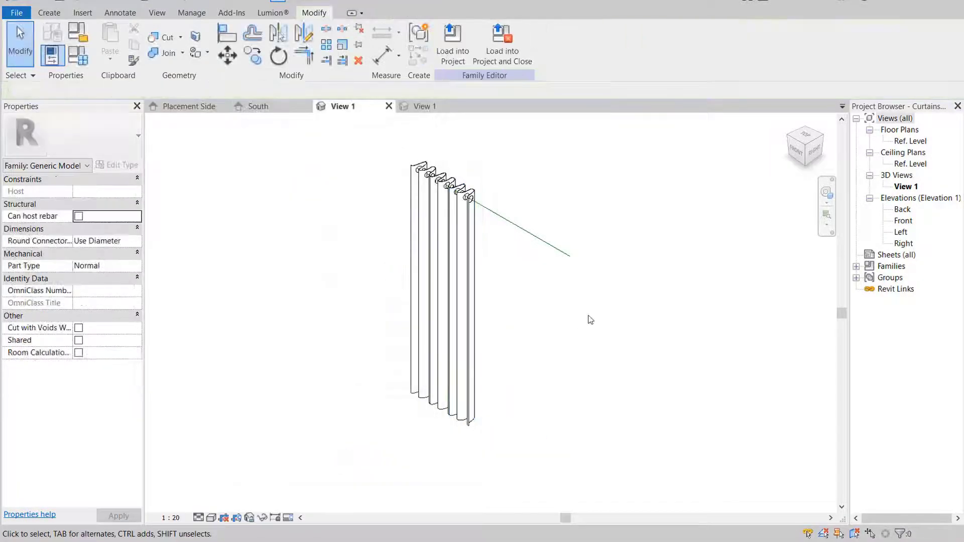
- Load the Curtains nested 2 family into Curtains.rfa, overwriting the version already there
click(451, 55)
click(404, 212)
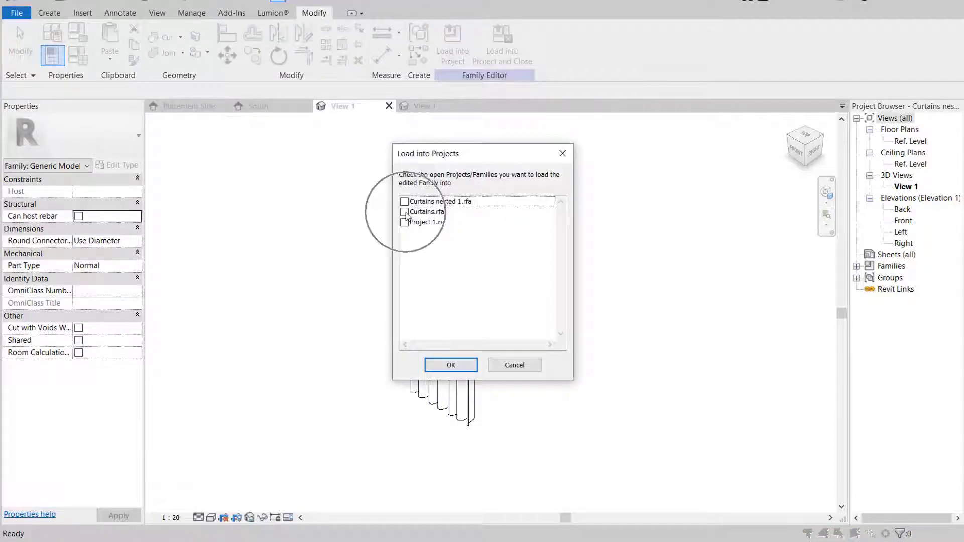
click(454, 365)
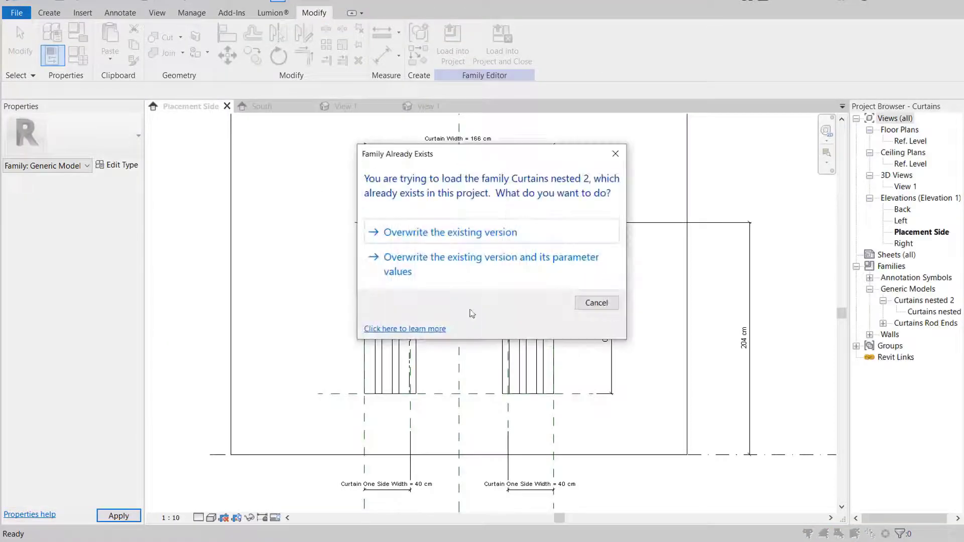
click(502, 290)
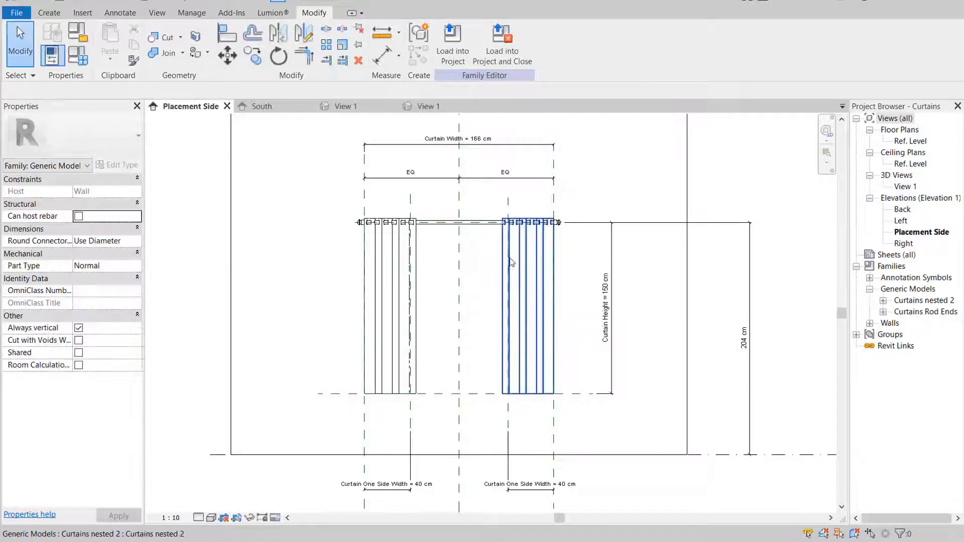
- Associate the Curtain Fabric material of the Curtains nested 2 panel with a new type parameter named Curtain Fabric in the Curtains family
click(504, 253)
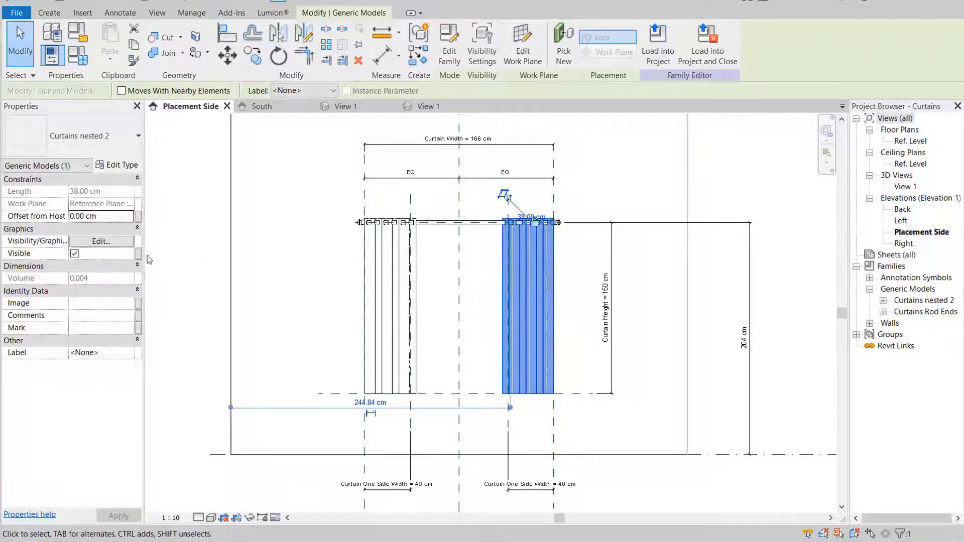
click(118, 165)
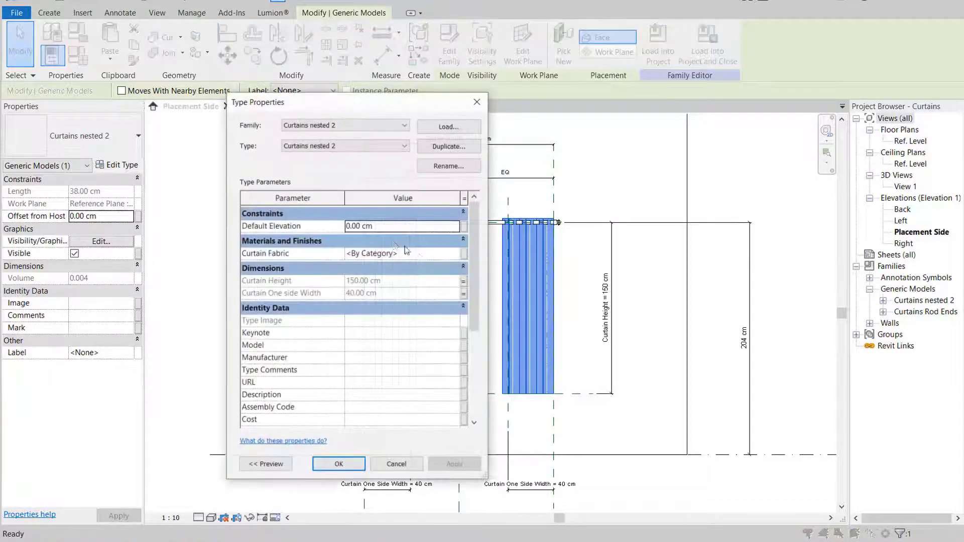
click(465, 253)
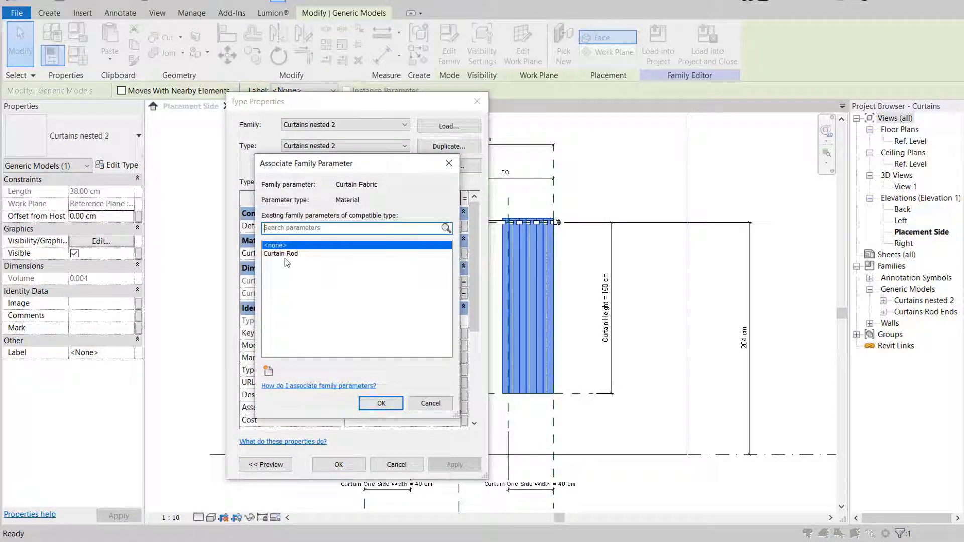
click(268, 371)
text(Curtain Fabric)
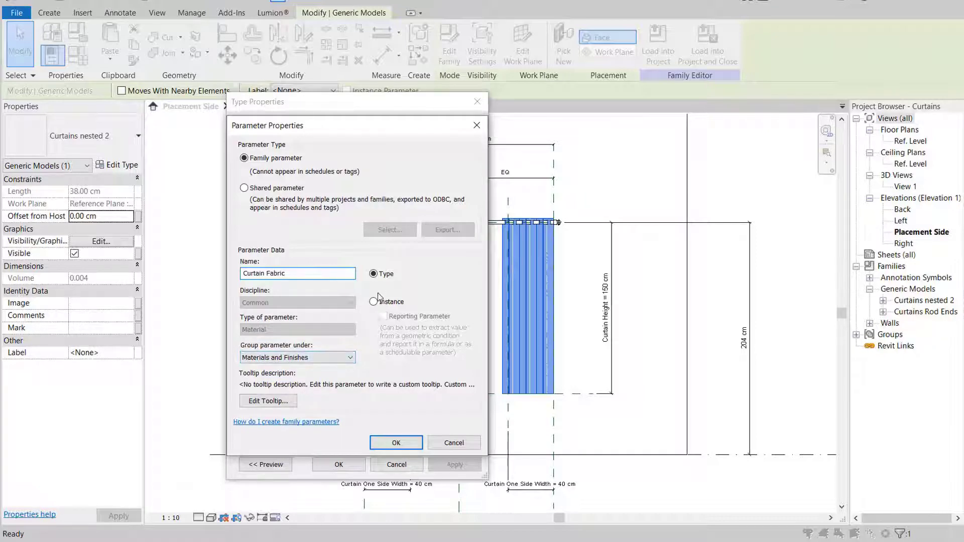
click(396, 442)
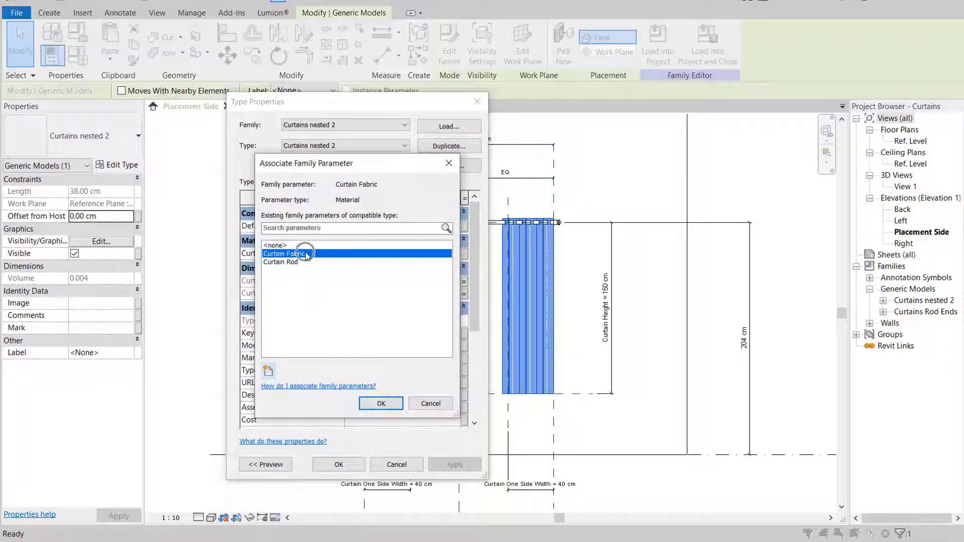
click(381, 403)
click(339, 464)
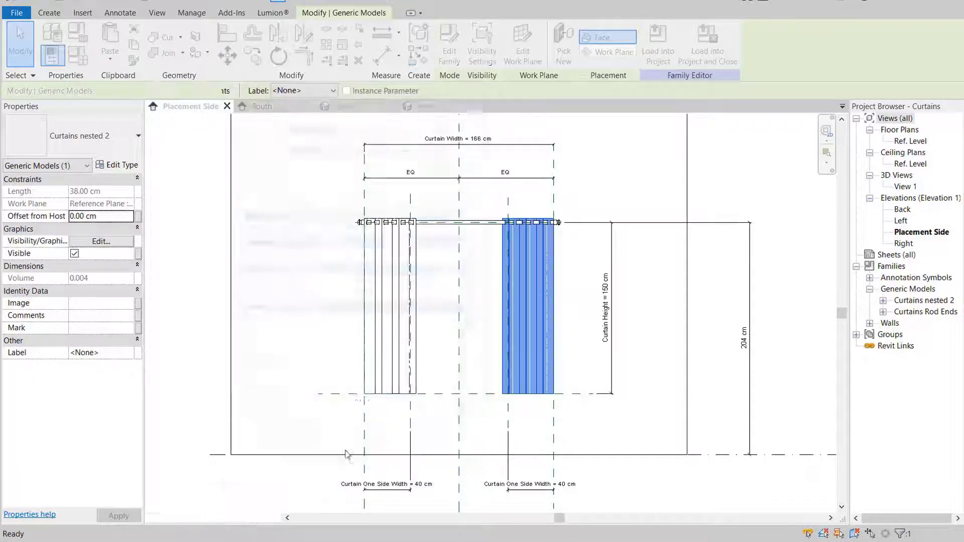
key(Escape)
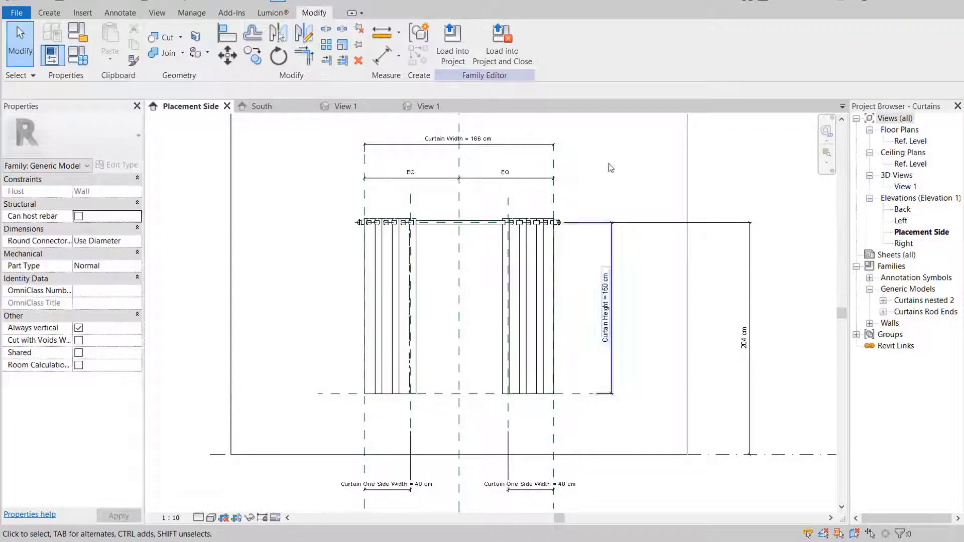
- Open the material choice for the Curtain Fabric parameter in Family Types and delete every project material except Curtain Rod
click(75, 62)
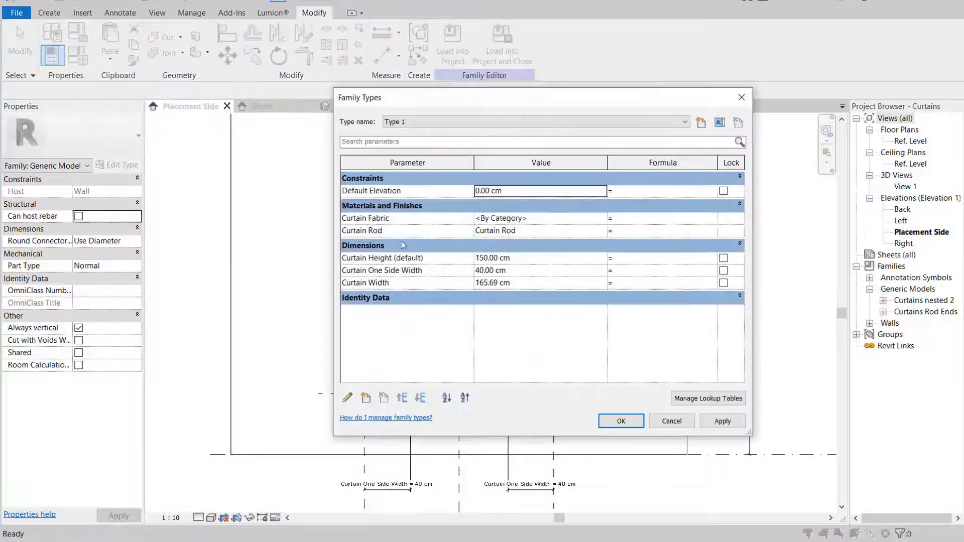
click(604, 220)
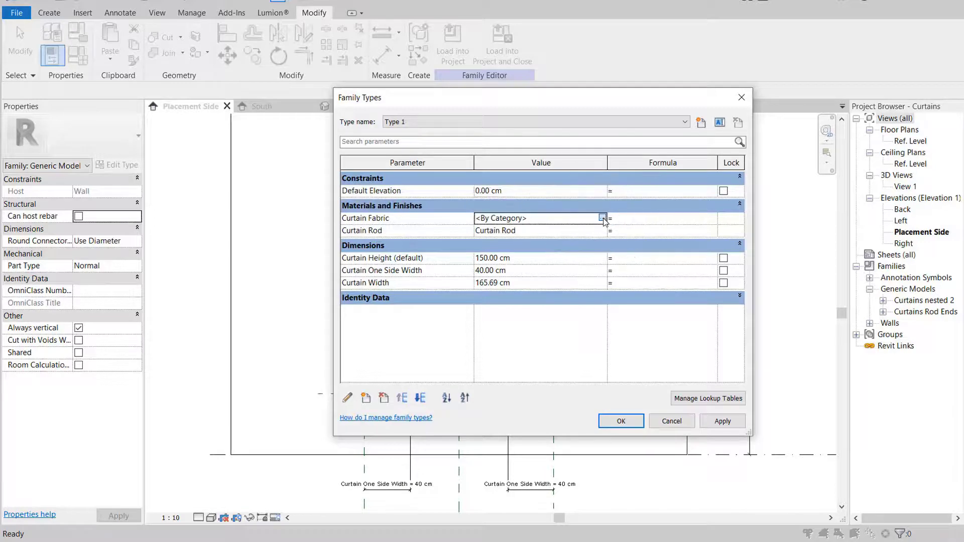
click(602, 218)
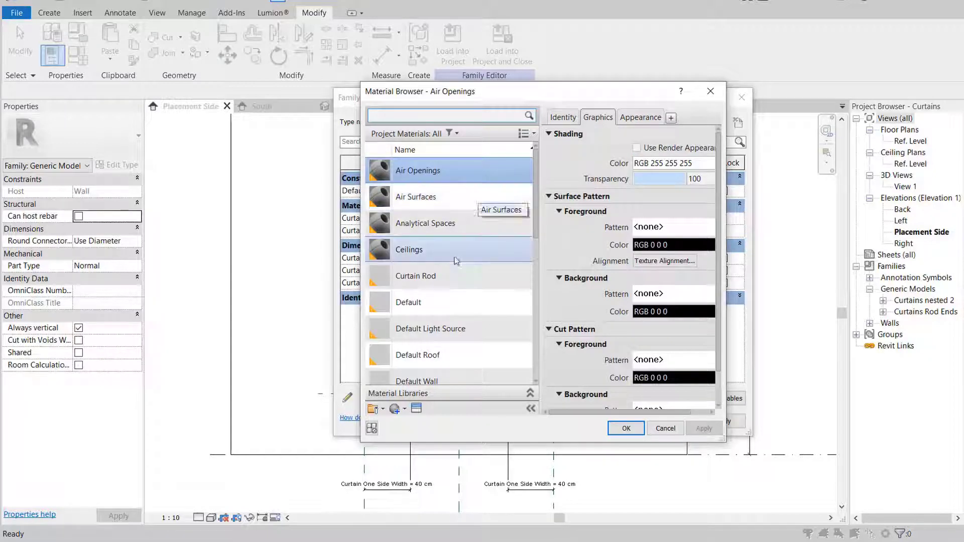
click(423, 173)
key(Down)
key(Down)
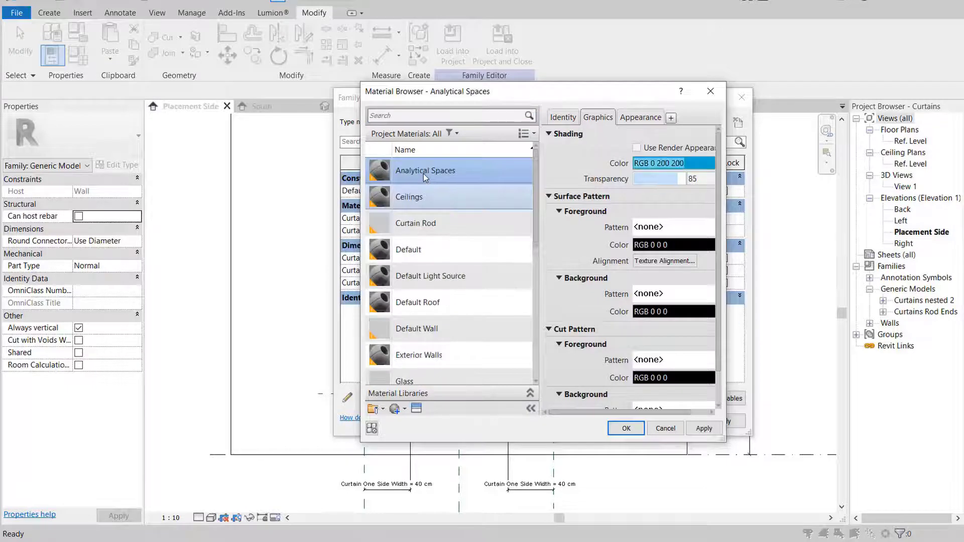
key(Down)
key(Down)
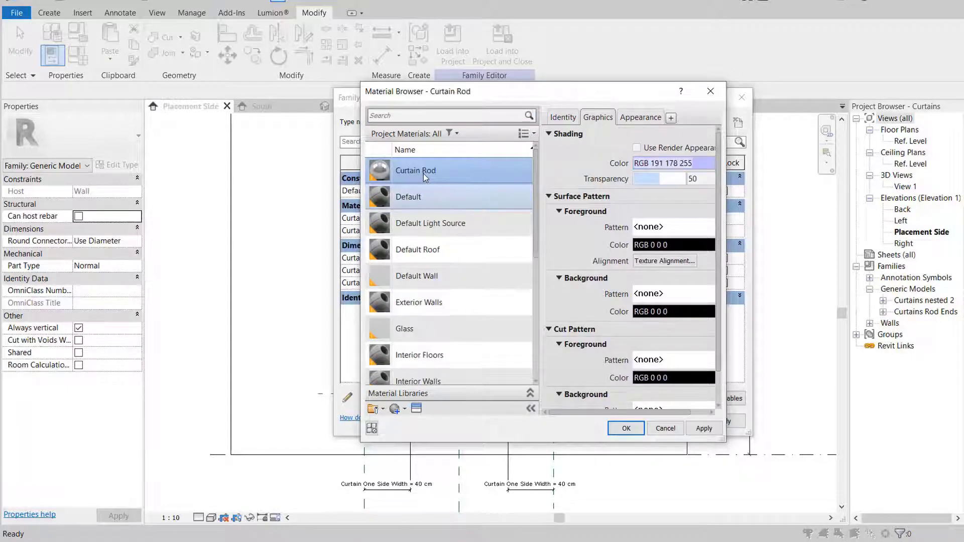
click(431, 201)
key(Down)
key(Down)
key(Down)
key(Down)
key(Down)
key(Down)
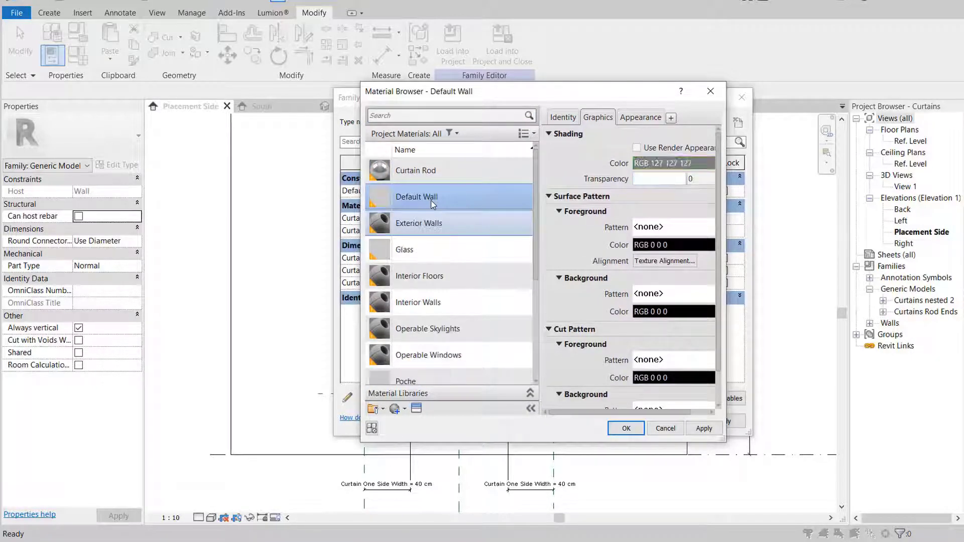
key(Down)
key(Down)
key(Down)
key(Down)
key(Down)
key(Down)
key(Down)
key(Down)
key(Down)
key(Down)
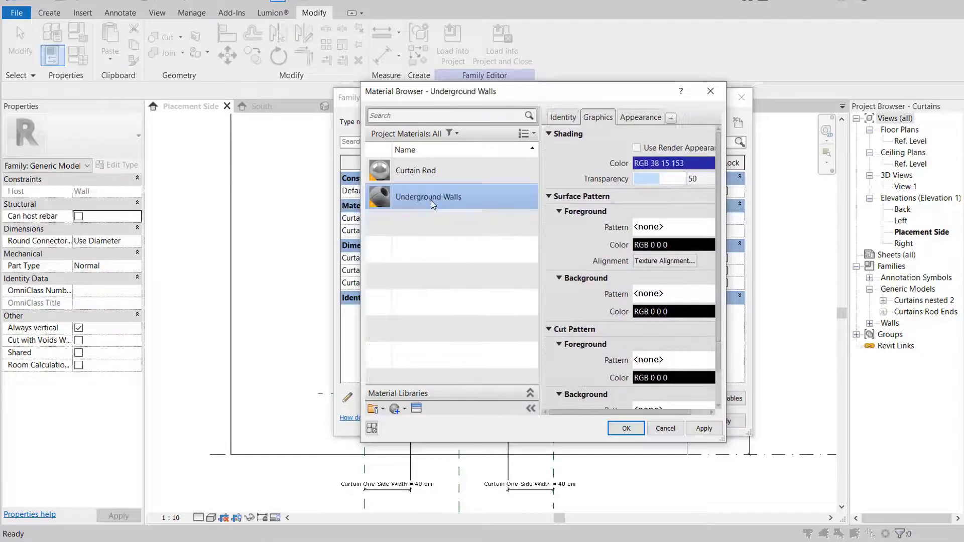
- Create a new material named Curtain Fabric and widen the Material Browser to show its full graphics settings
click(405, 409)
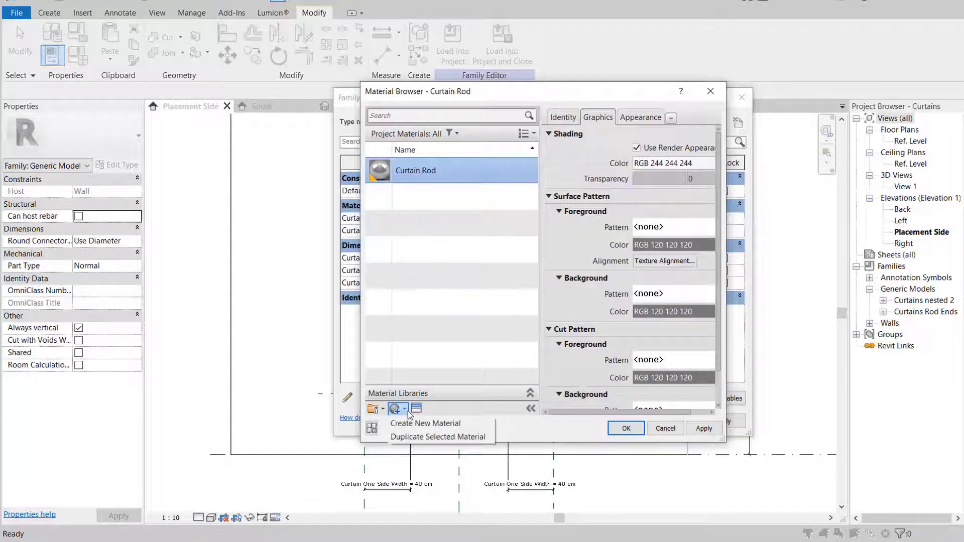
click(407, 424)
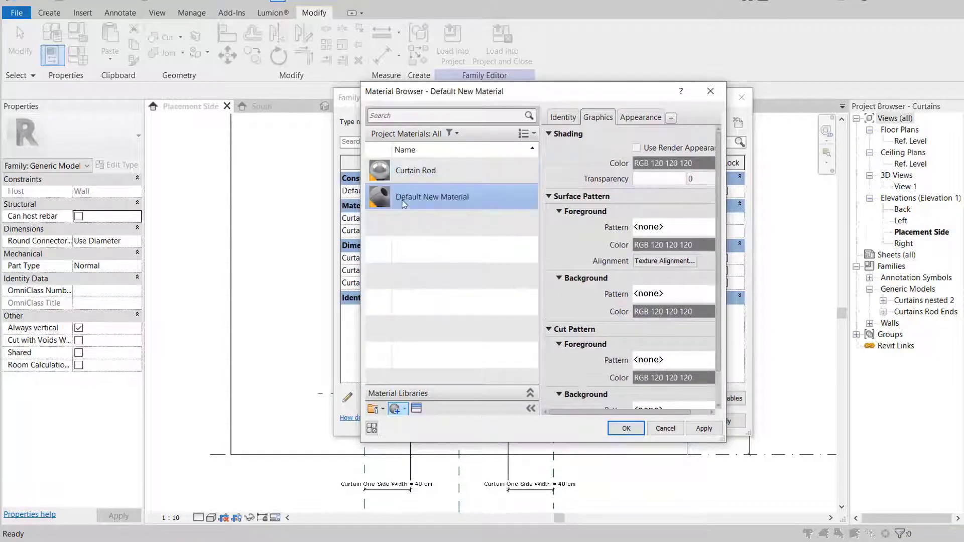
right_click(403, 199)
click(436, 229)
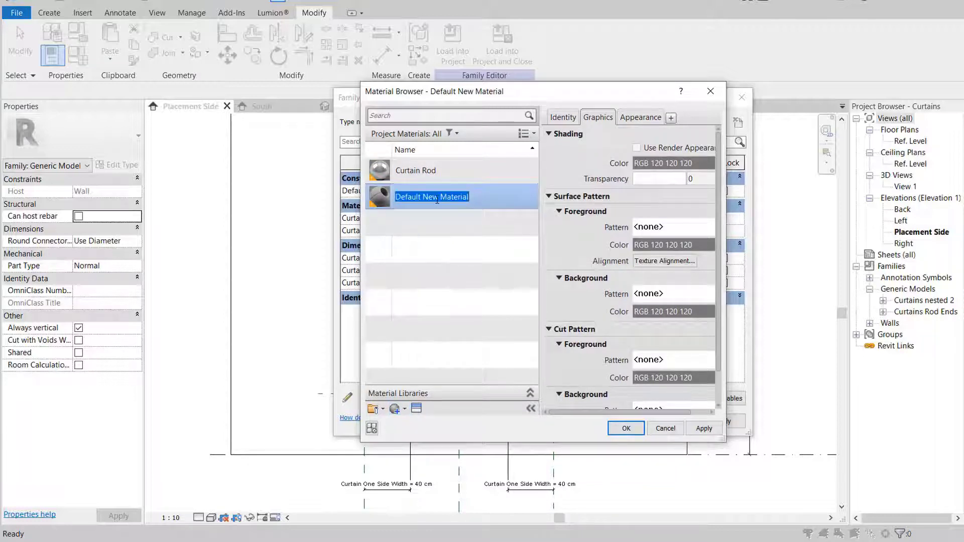
text(Curtain Fabric)
key(Return)
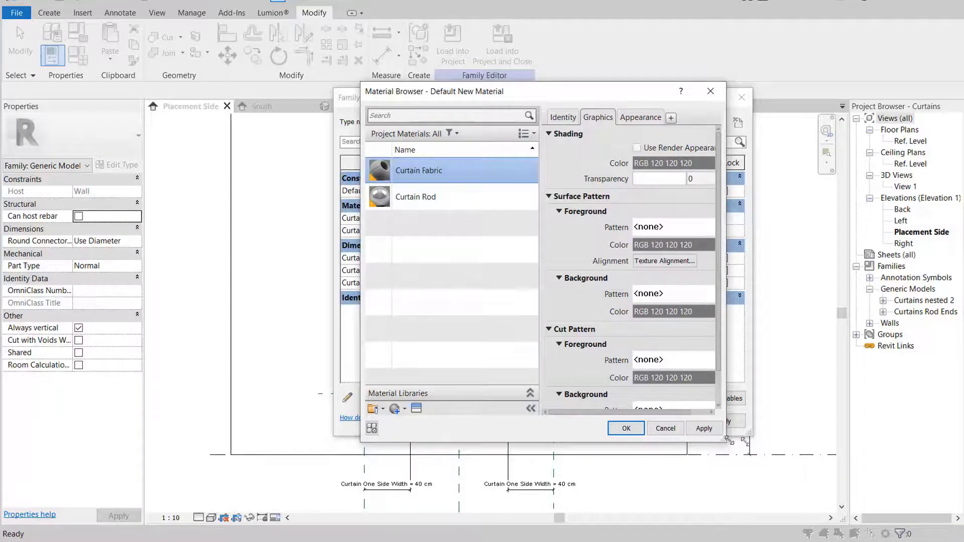
drag(724, 441, 788, 446)
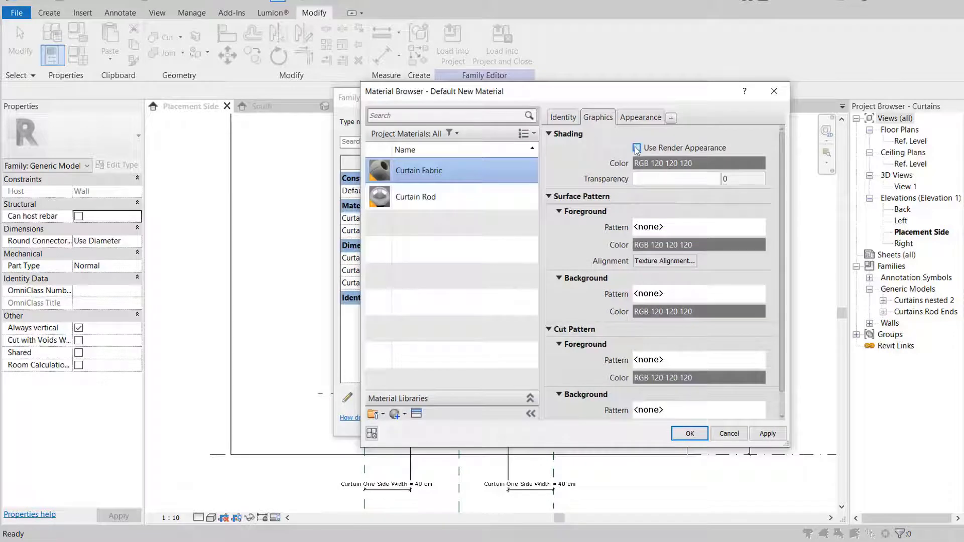
- Make the Curtain Fabric material use its render appearance for shading and duplicate its generic appearance asset
click(636, 148)
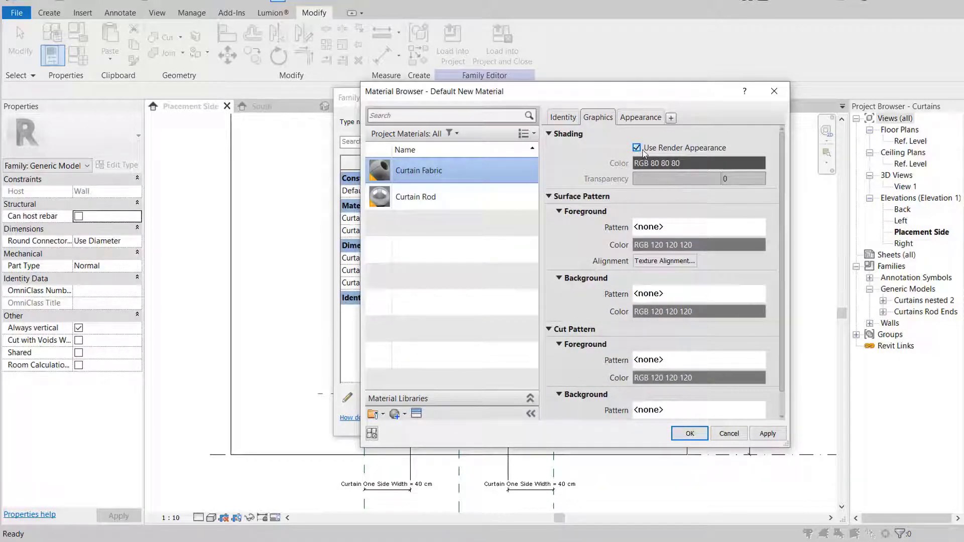
click(636, 118)
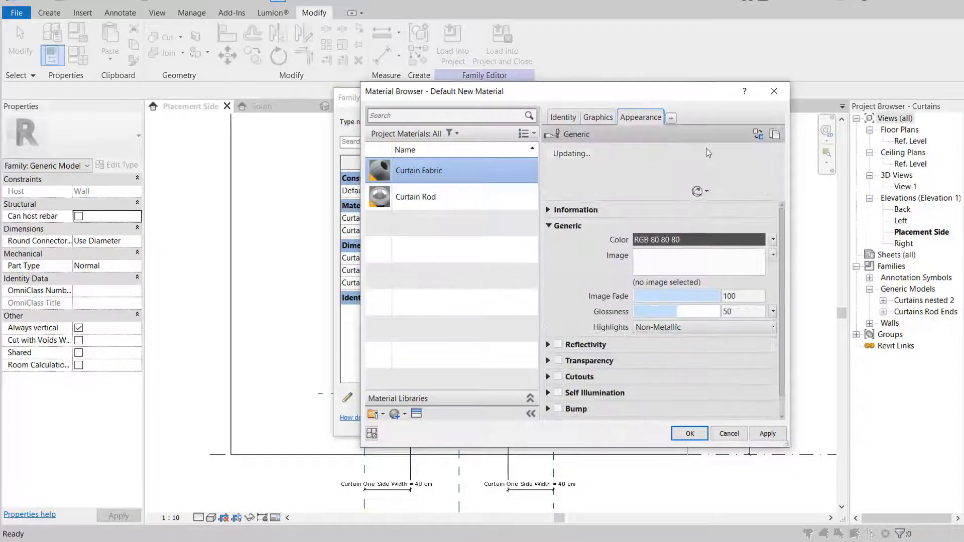
click(774, 136)
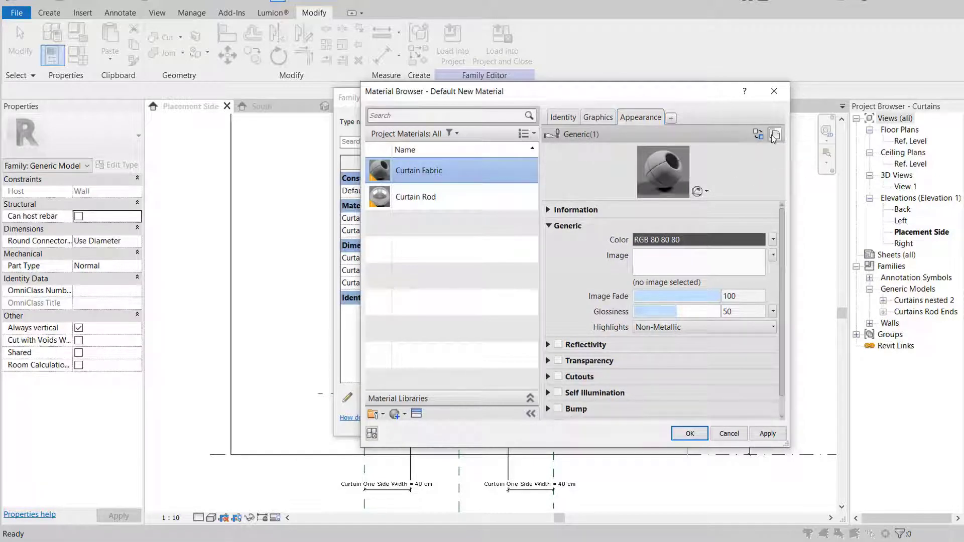
- Replace the Curtain Fabric material's appearance asset with Fabric (White) and apply the material to the family type
click(758, 135)
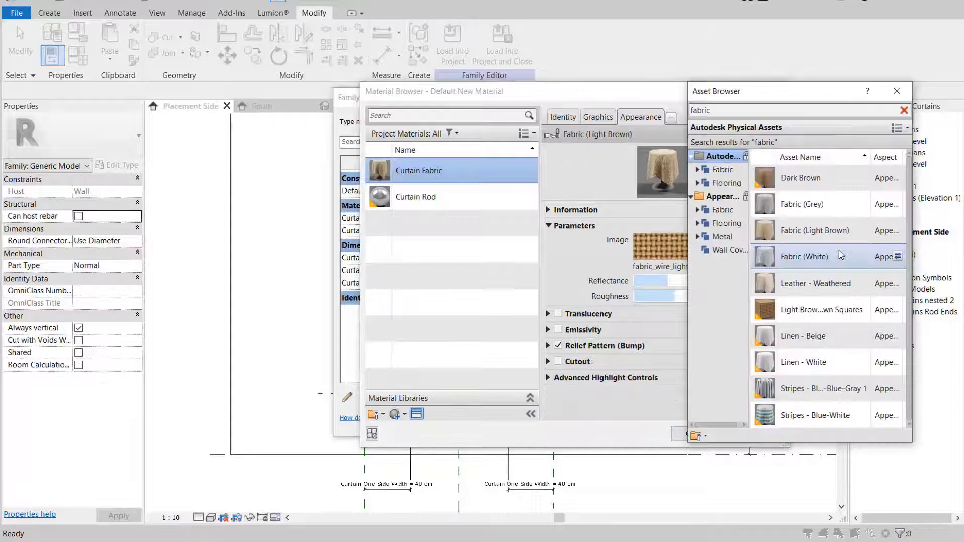
click(841, 255)
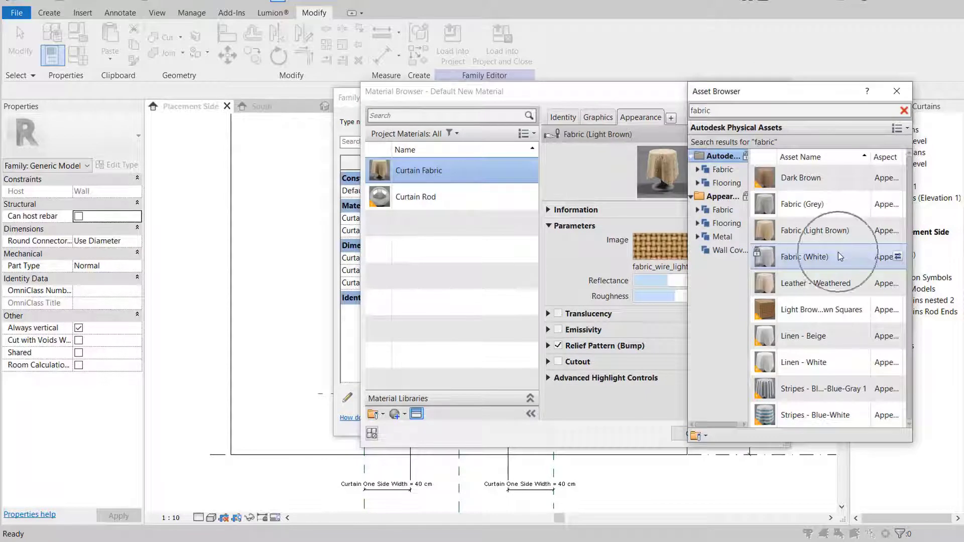
click(898, 257)
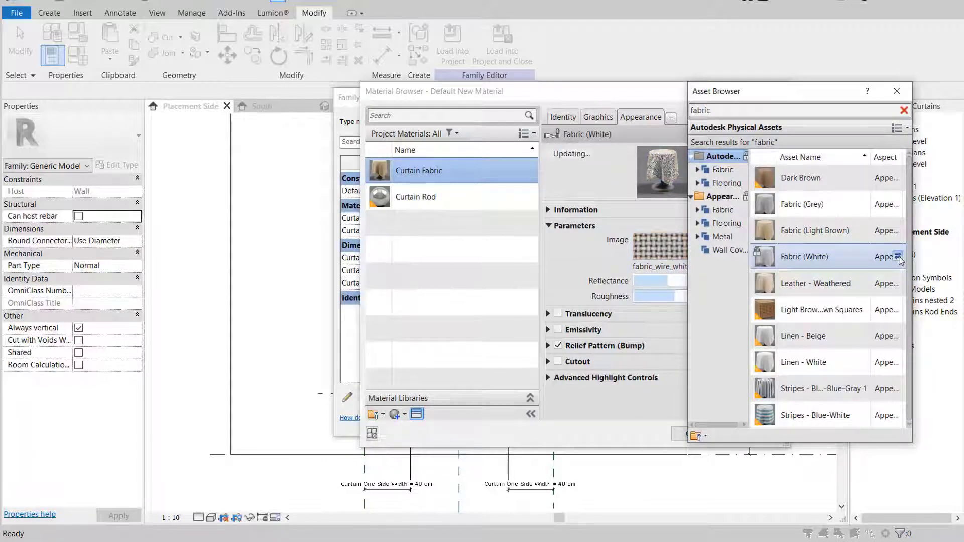
click(896, 91)
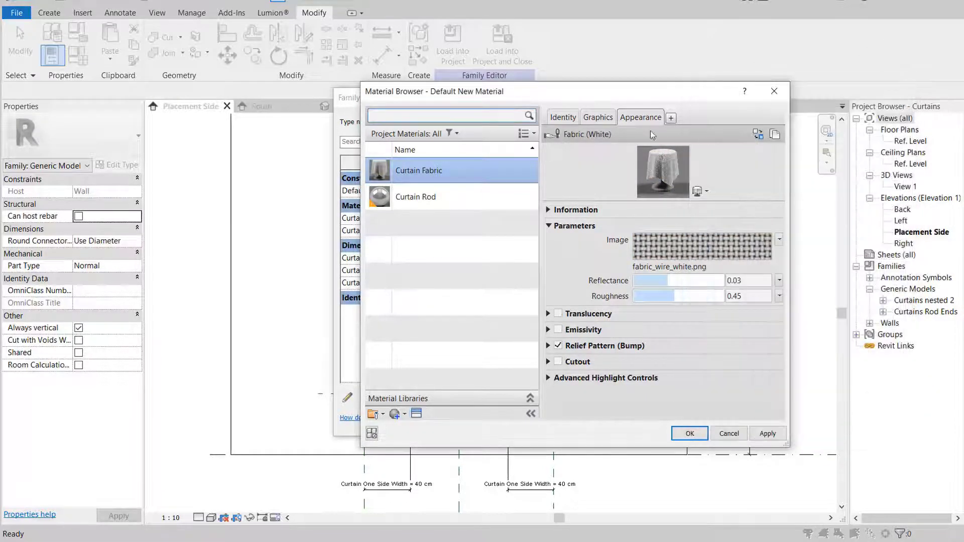
click(689, 434)
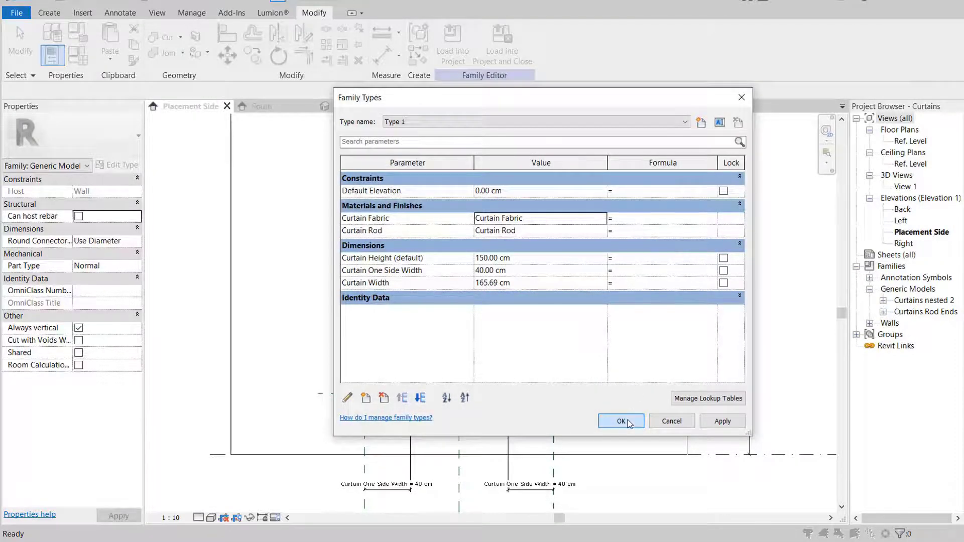
click(628, 423)
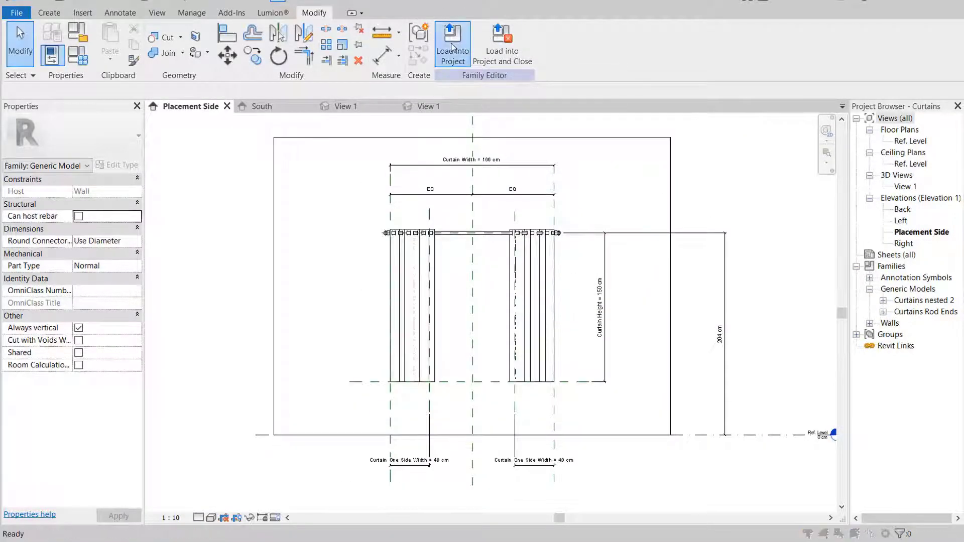
- Load the Curtains family into Project 1.rvt, overwriting the version already there
click(452, 48)
click(404, 222)
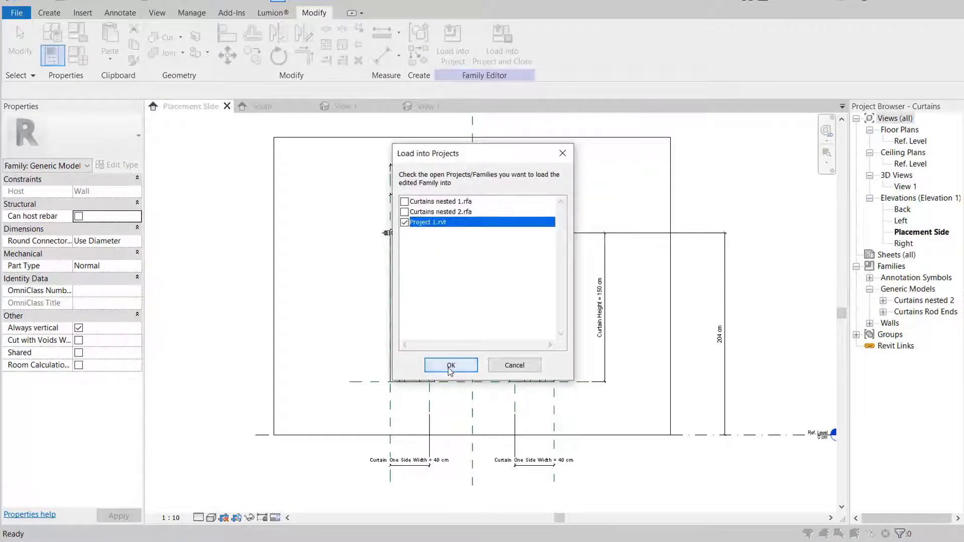
click(450, 364)
click(504, 233)
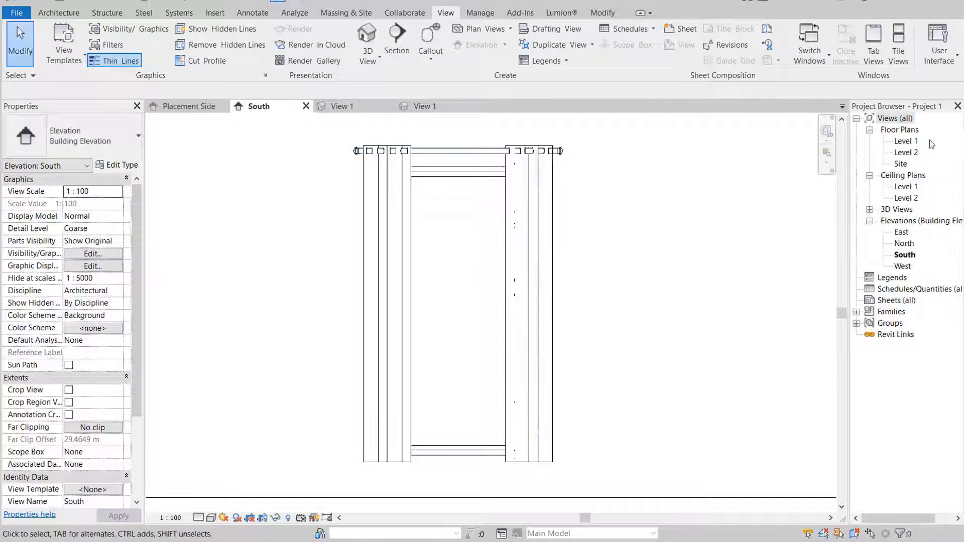
- Open the project's {3D} view, orbit to an angled view of the curtain and switch to the realistic visual style
click(870, 209)
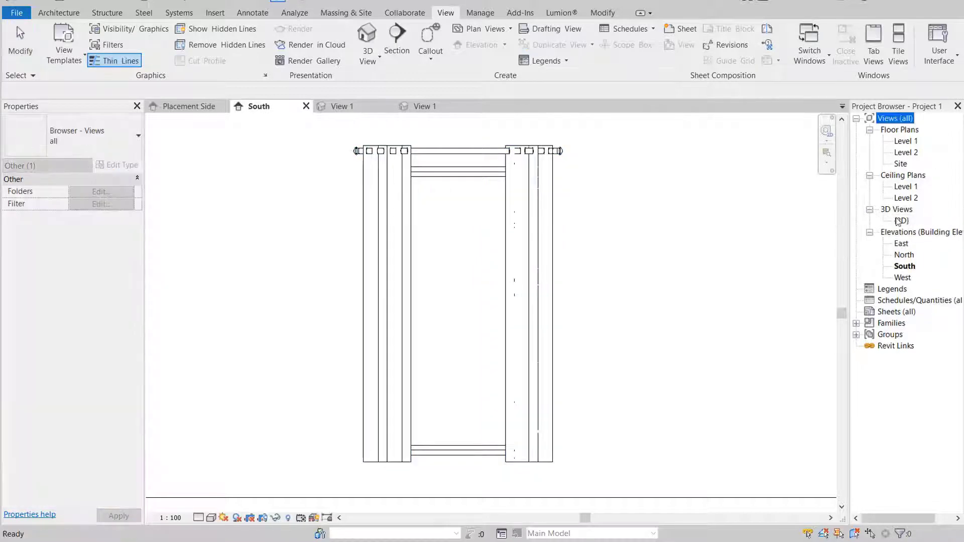
double_click(902, 220)
scroll(460, 378, up, 5)
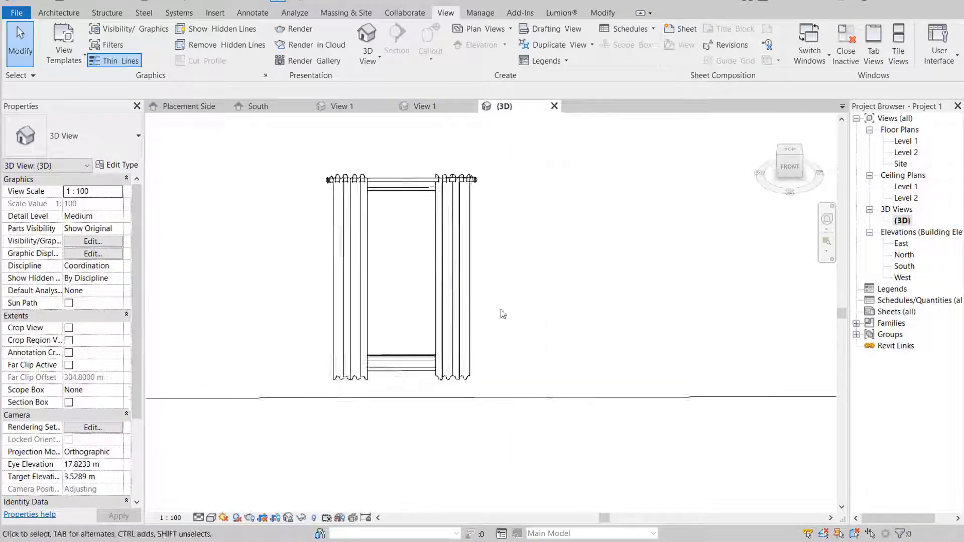
shift+middle_drag(502, 316, 283, 460)
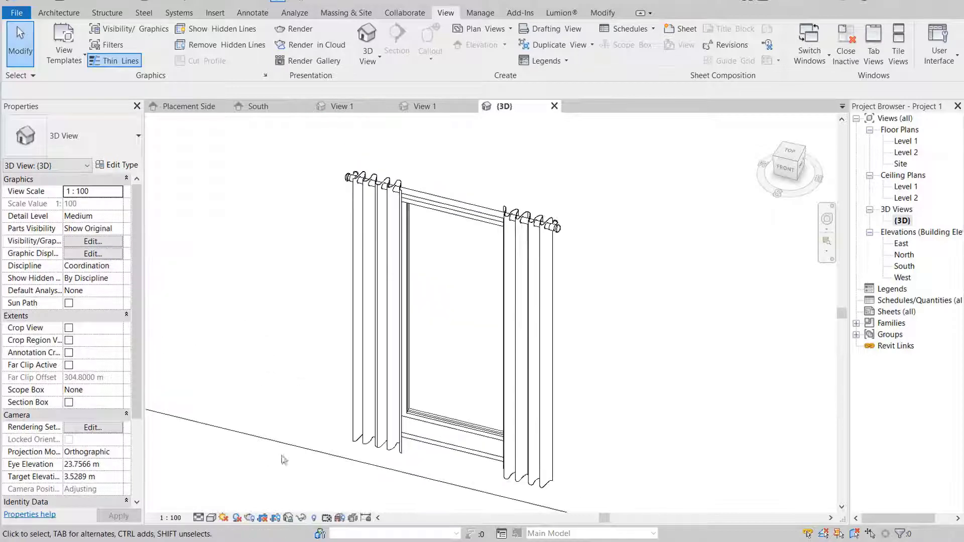
click(210, 517)
click(229, 501)
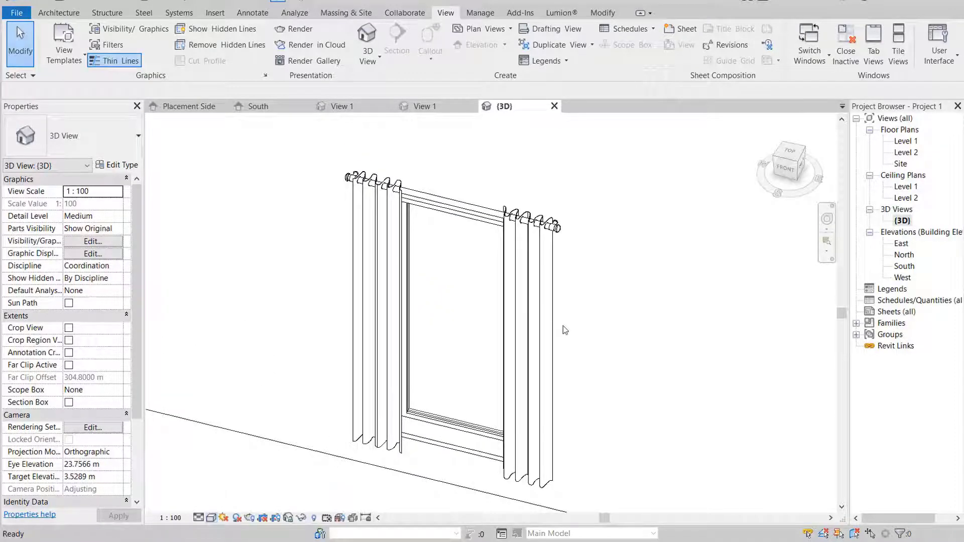
scroll(565, 333, up, 5)
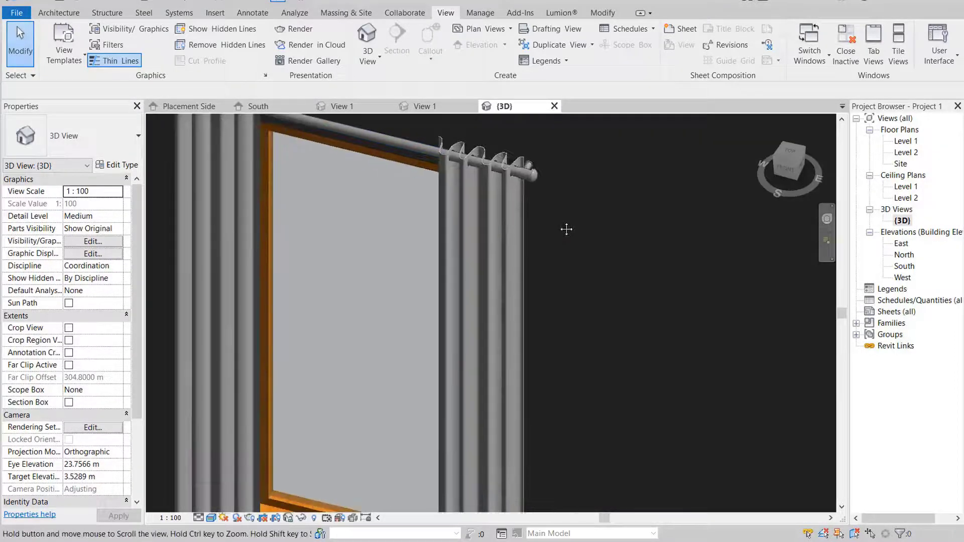
scroll(566, 229, down, 6)
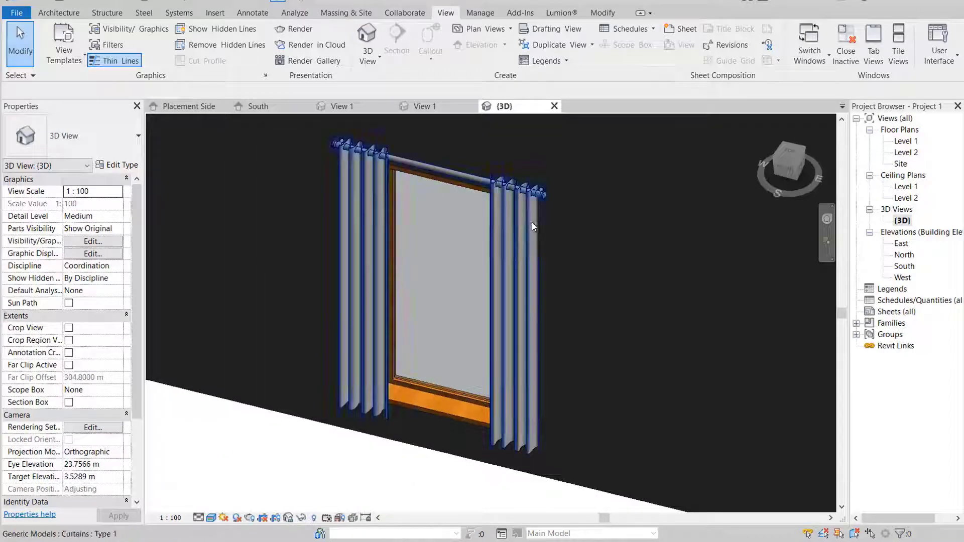
- Open the appearance settings of the Curtain Fabric material from the placed curtain's type properties
click(523, 219)
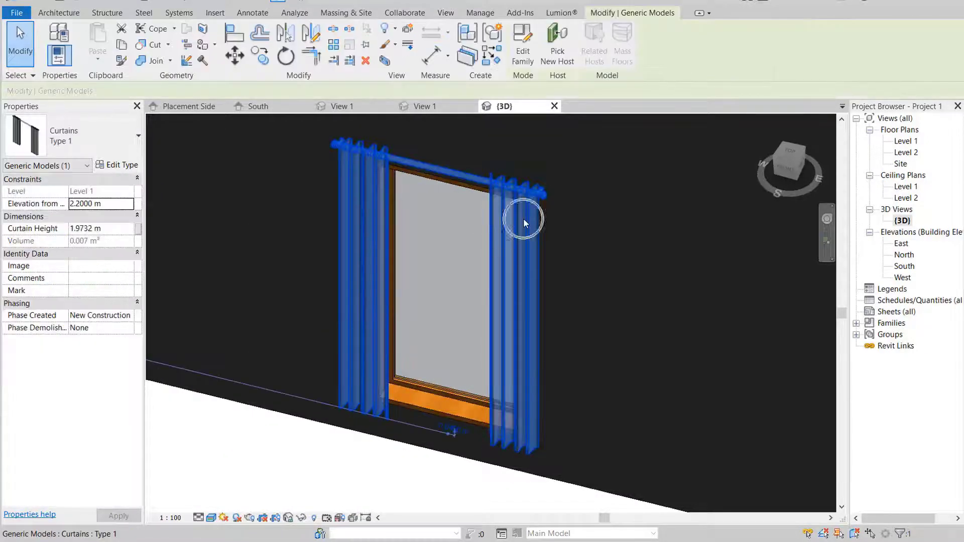
click(114, 164)
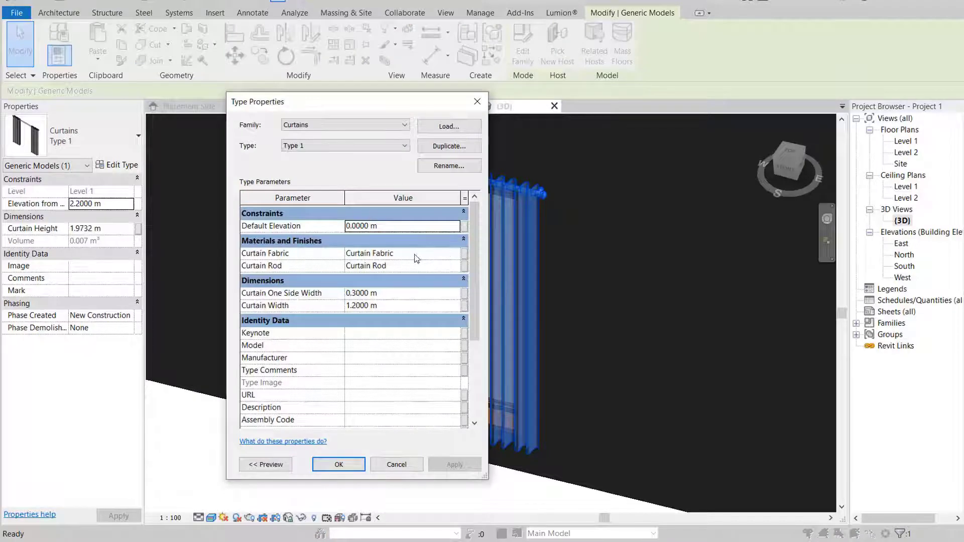
click(457, 258)
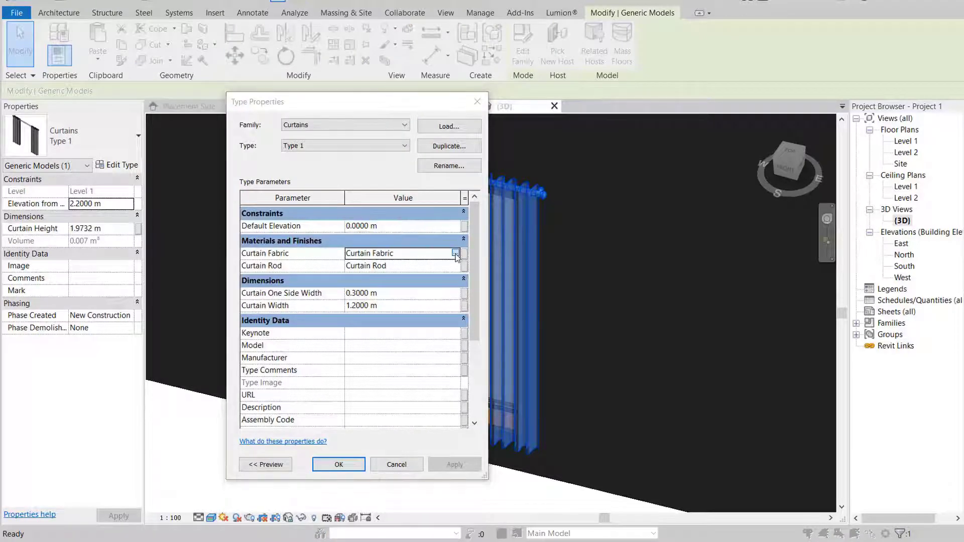
click(457, 254)
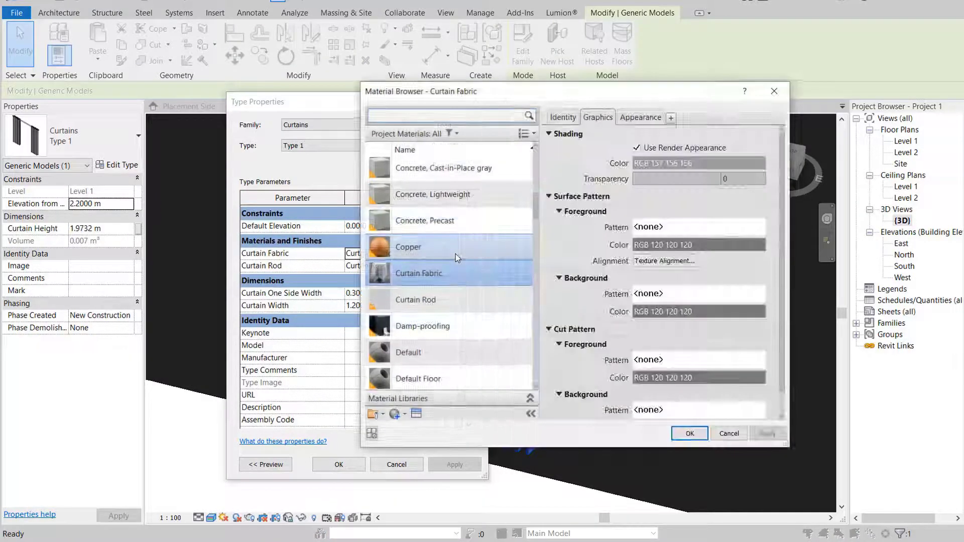
click(640, 117)
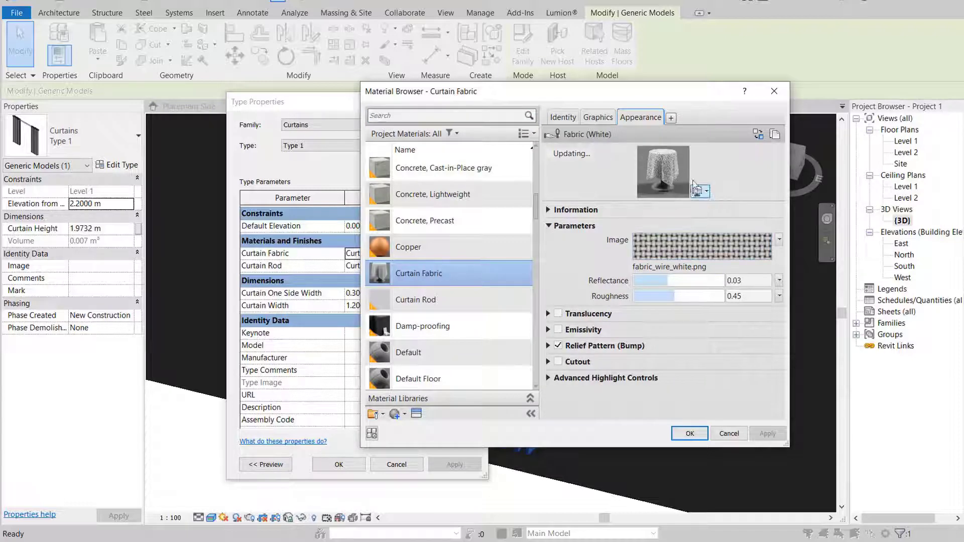
- Search the appearance assets for "fabric", replace the Curtain Fabric appearance with Dark Brown, and check the curtain in 3D
click(758, 134)
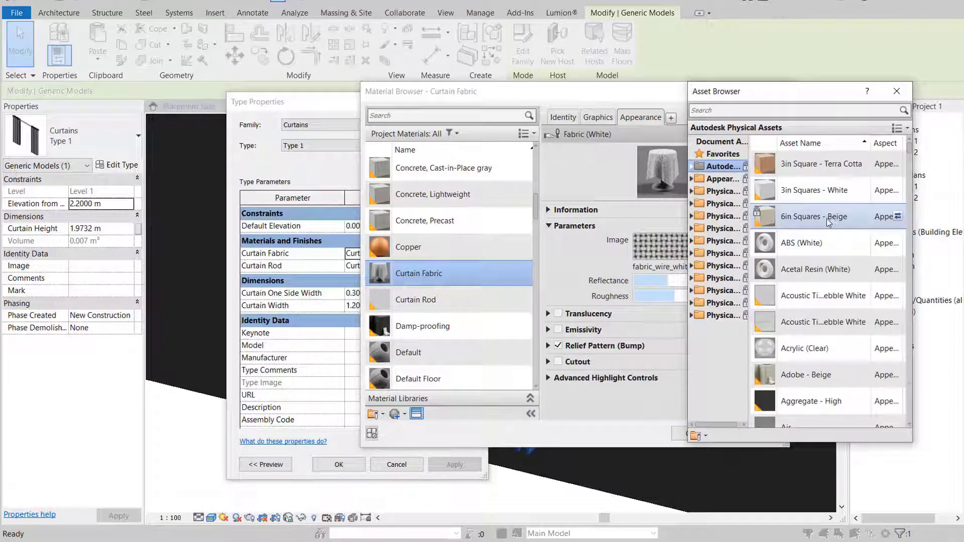
scroll(825, 221, down, 6)
scroll(825, 221, up, 3)
click(800, 110)
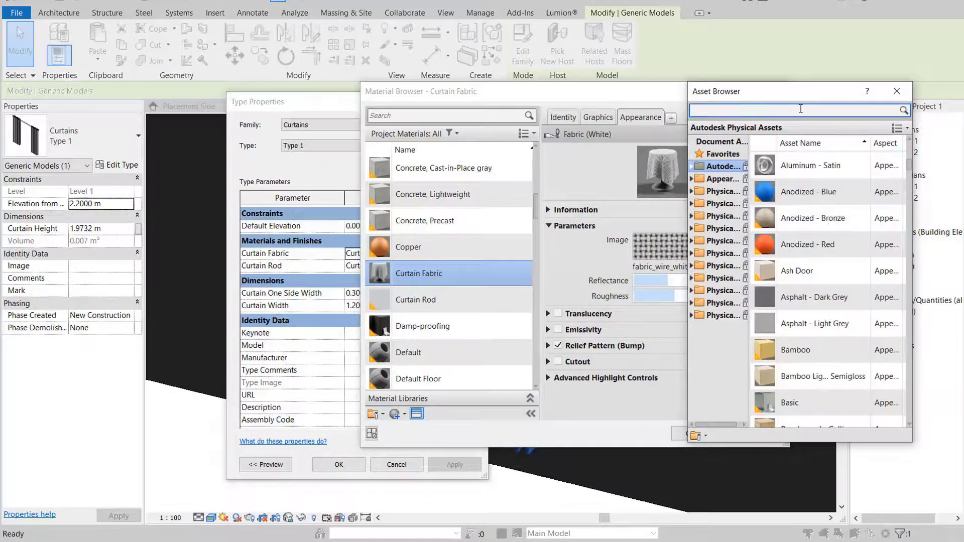
text(fabric)
key(Return)
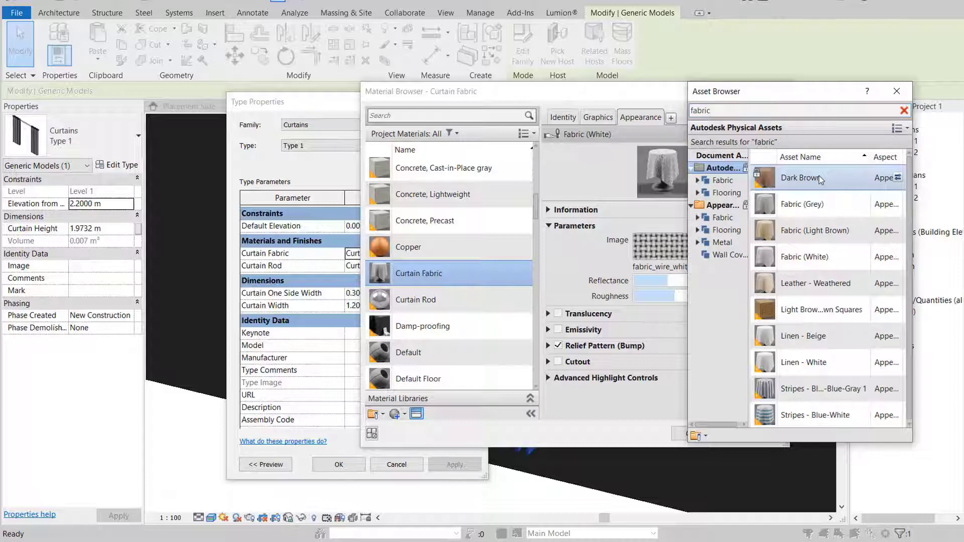
click(898, 177)
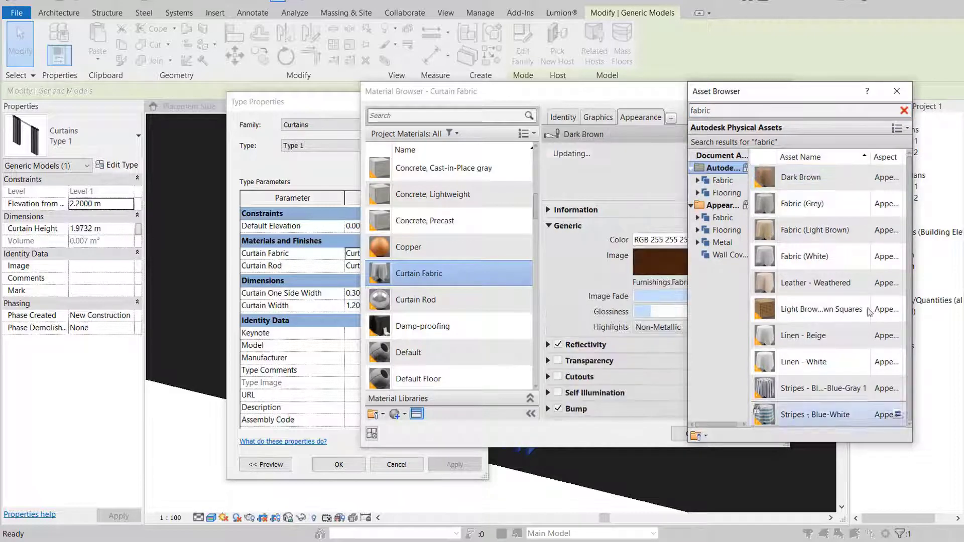
click(897, 91)
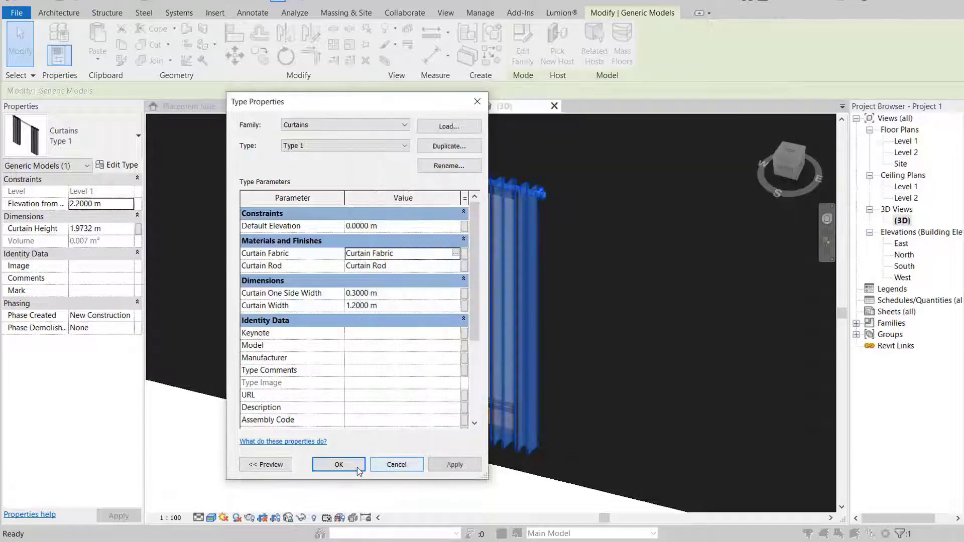
click(357, 466)
key(Escape)
scroll(549, 226, up, 3)
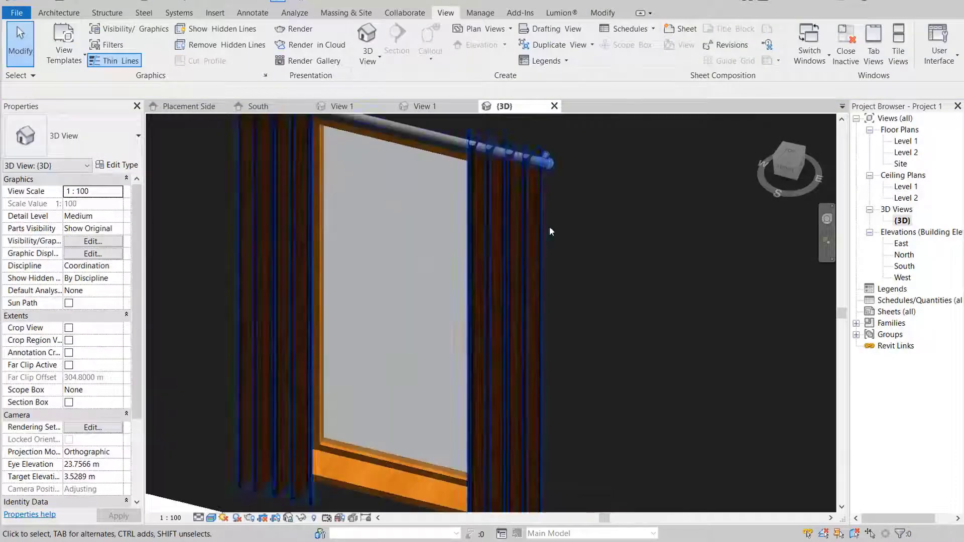
scroll(693, 299, down, 4)
scroll(557, 291, up, 2)
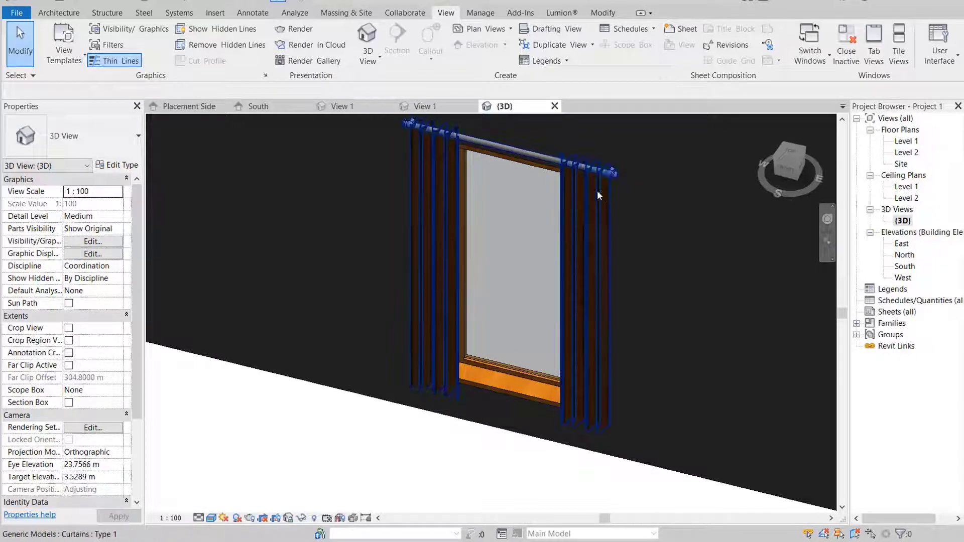
- Return to the South elevation, closing inactive views, and open the placed curtain's family for editing
double_click(903, 266)
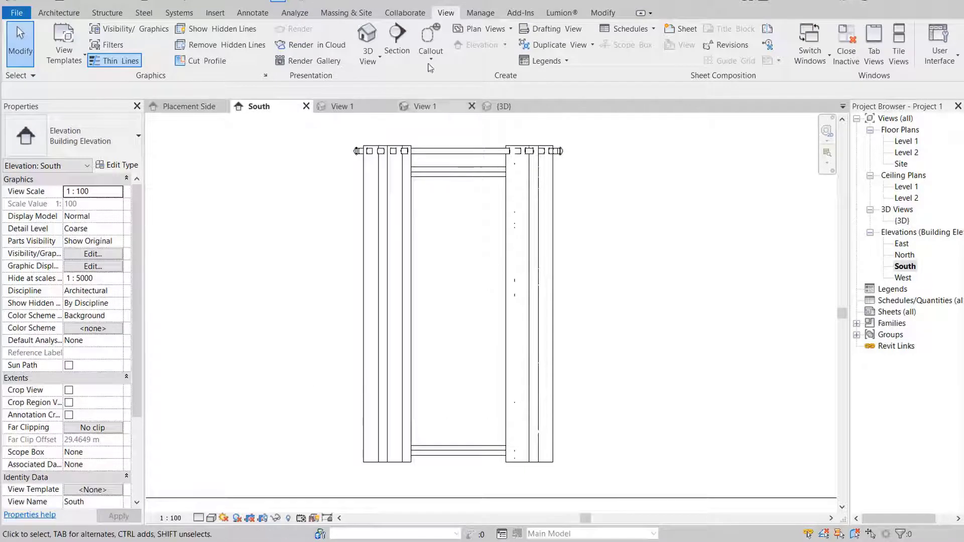
click(846, 44)
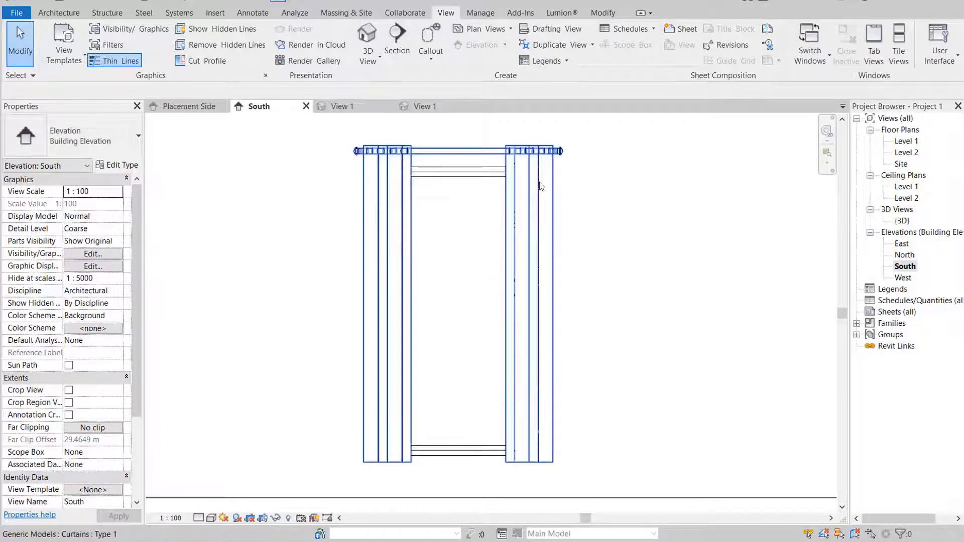
click(540, 184)
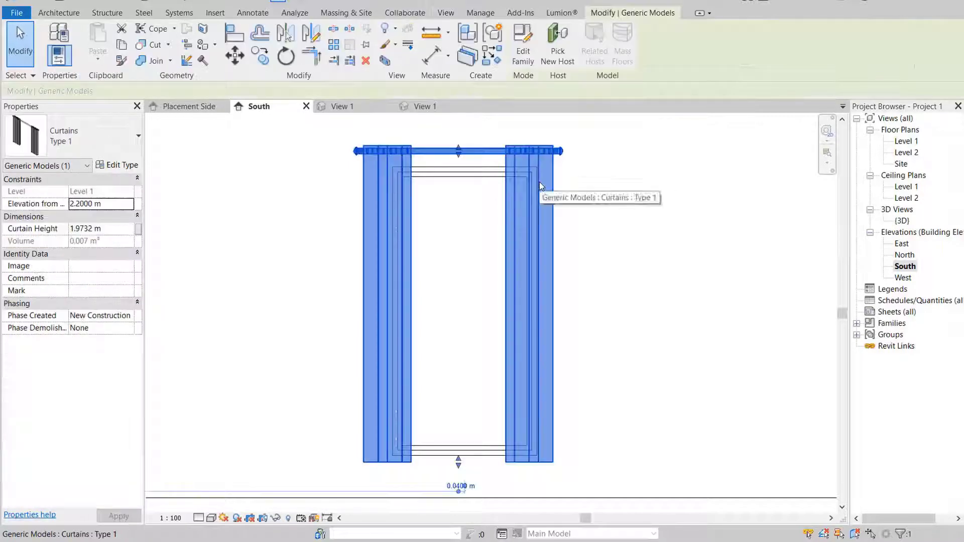
click(523, 50)
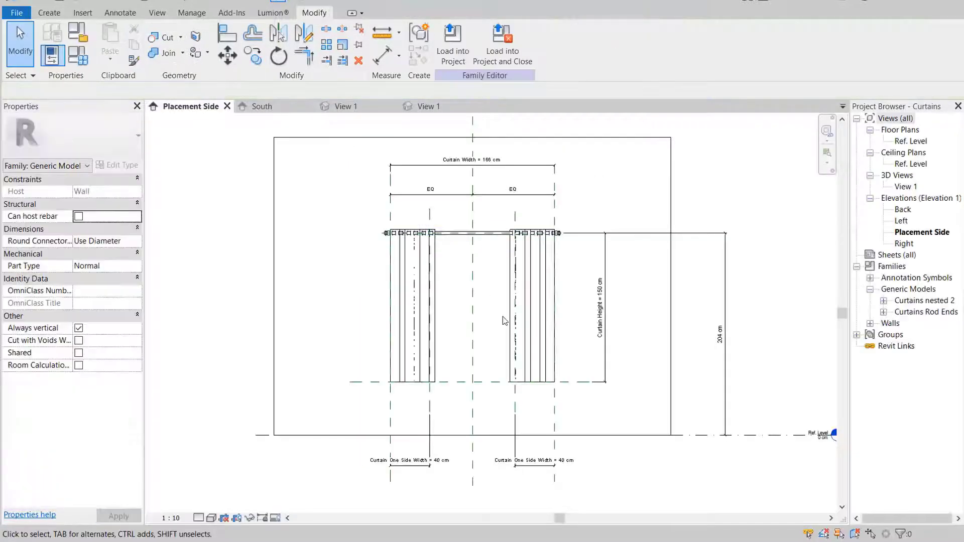
- Link the left curtain panel's Visible property to a new type parameter named Curtain Left, grouped under Visibility
click(423, 379)
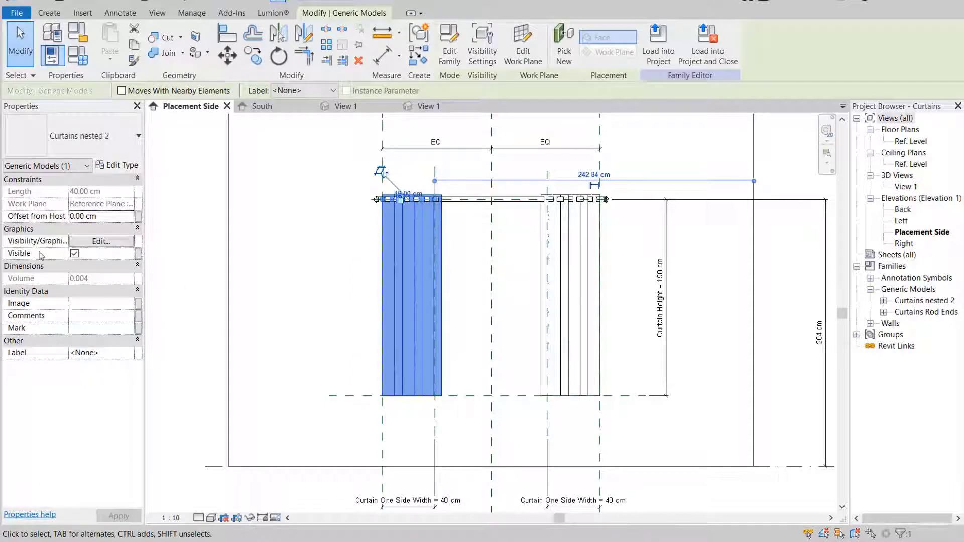
click(138, 253)
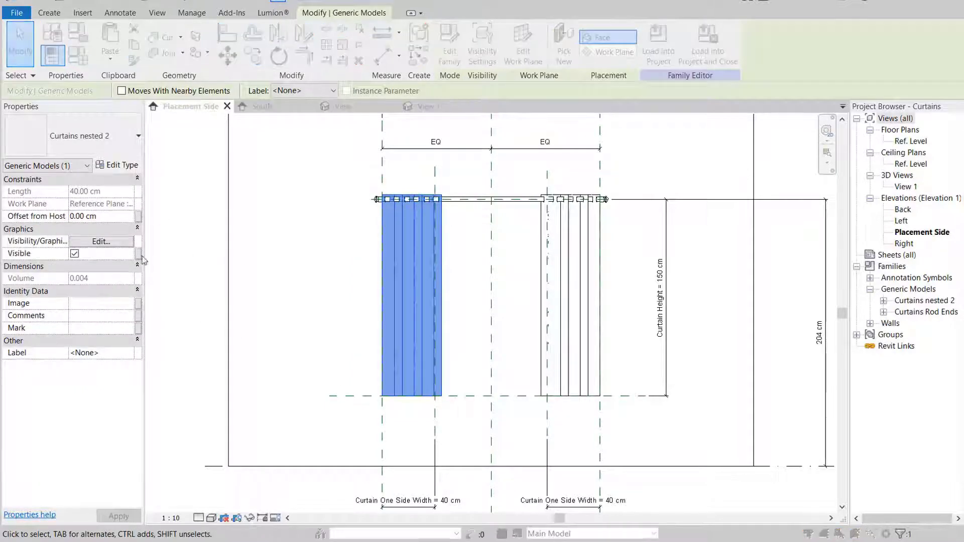
click(393, 348)
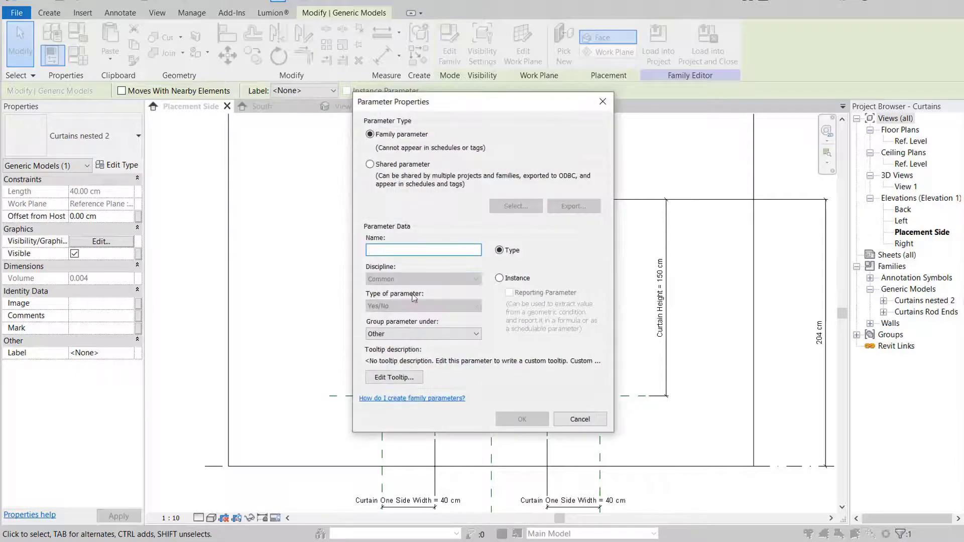
text(c)
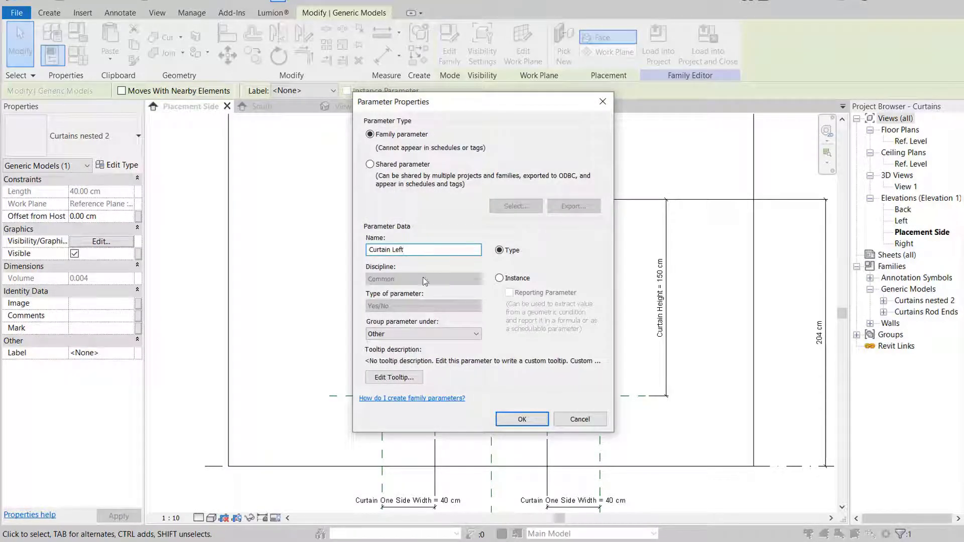
click(429, 334)
click(401, 324)
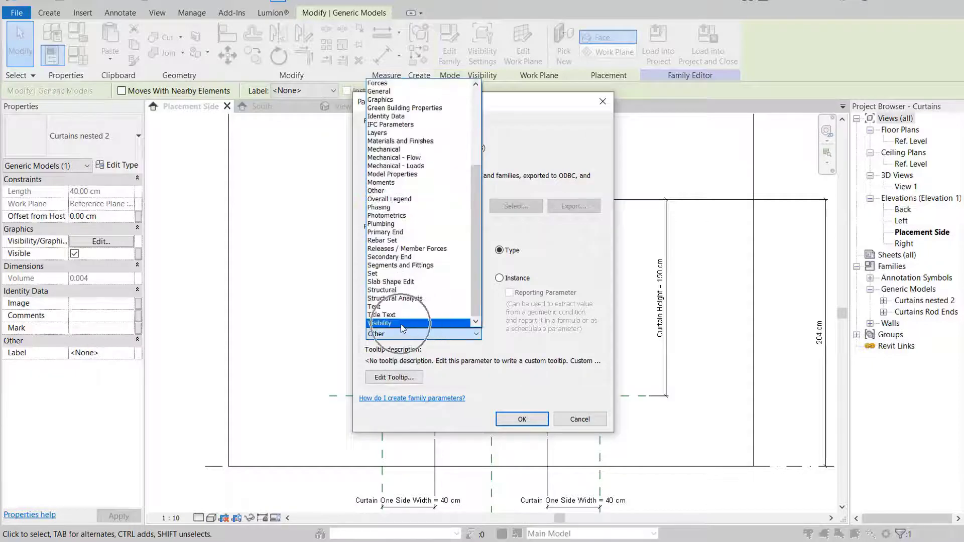
click(523, 420)
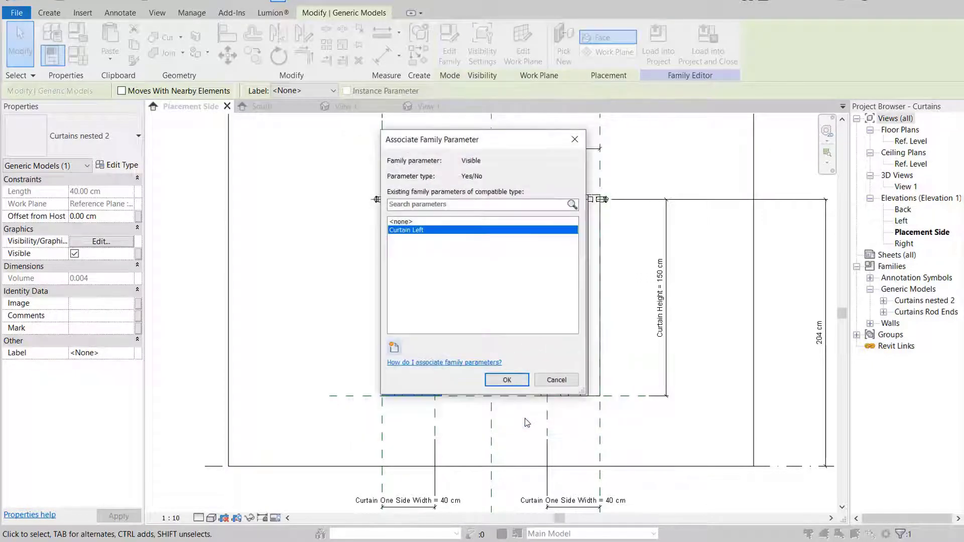
click(507, 379)
- Link the right curtain panel's Visible property to a new type parameter named Curtain Right, grouped under Visibility
click(570, 301)
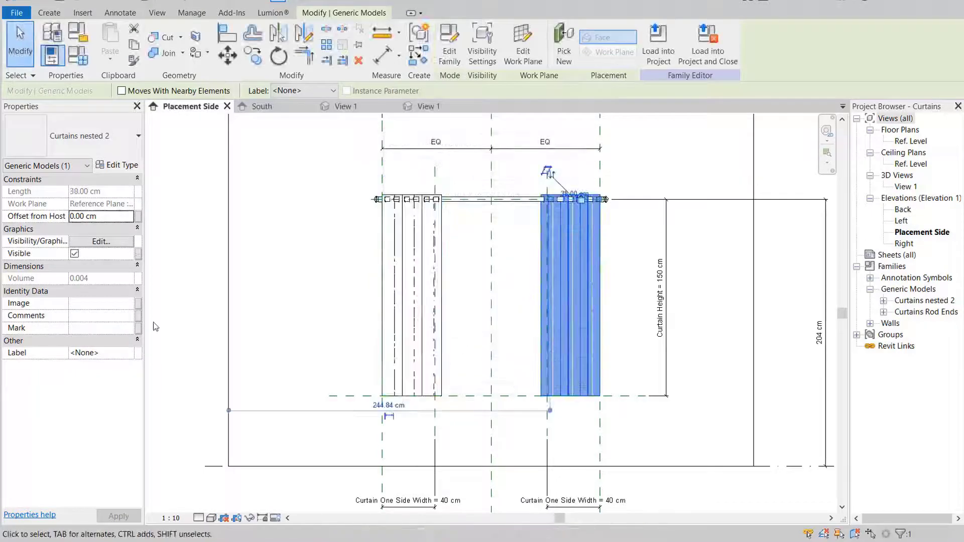
click(140, 254)
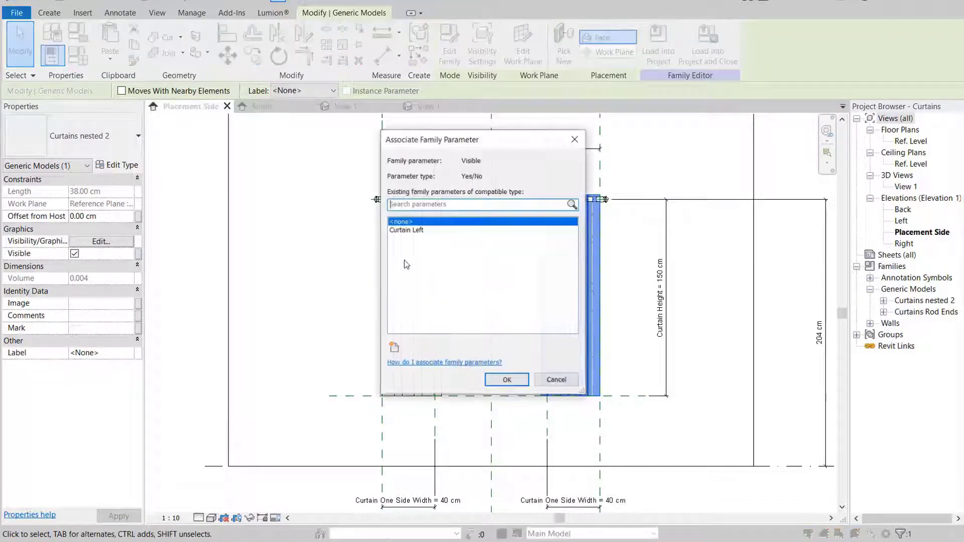
click(393, 348)
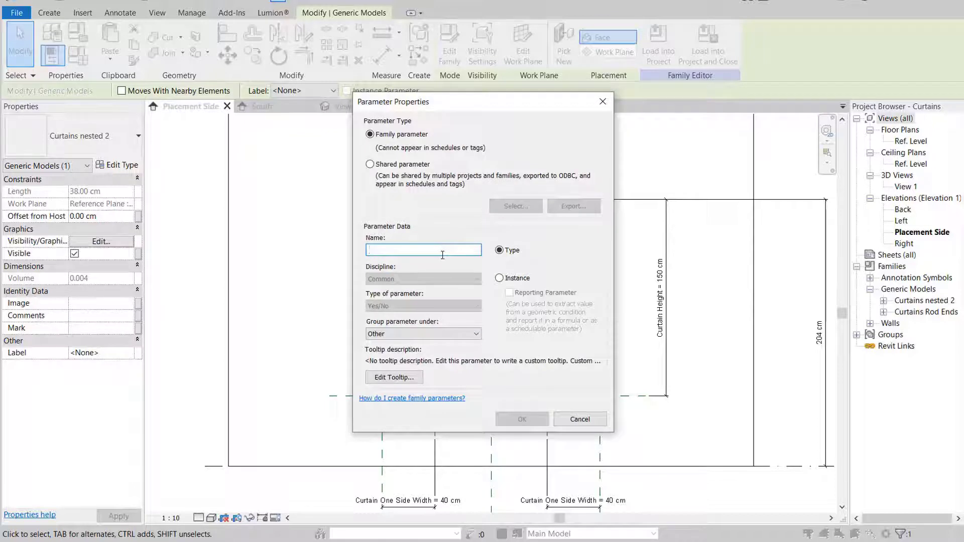
text(Curtain Right)
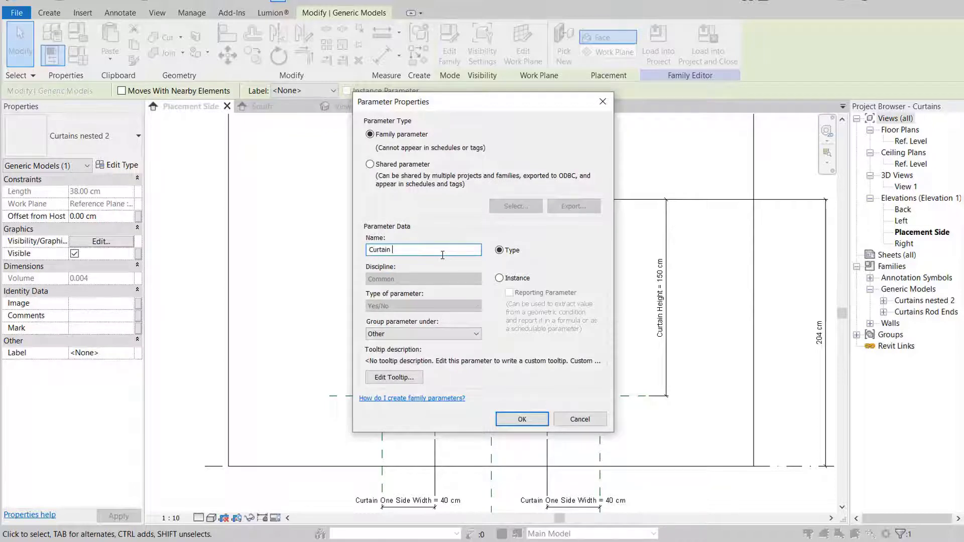
click(477, 334)
click(445, 324)
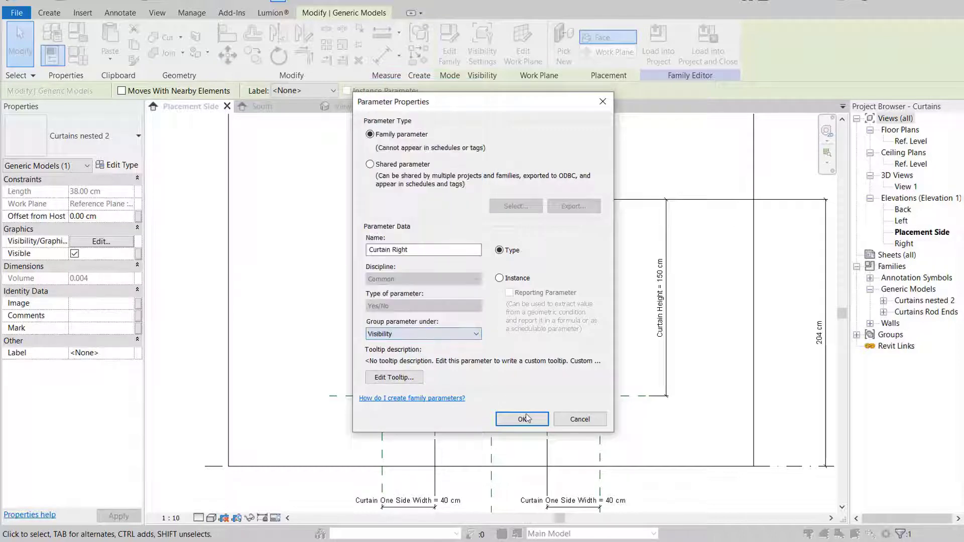
click(526, 420)
click(507, 379)
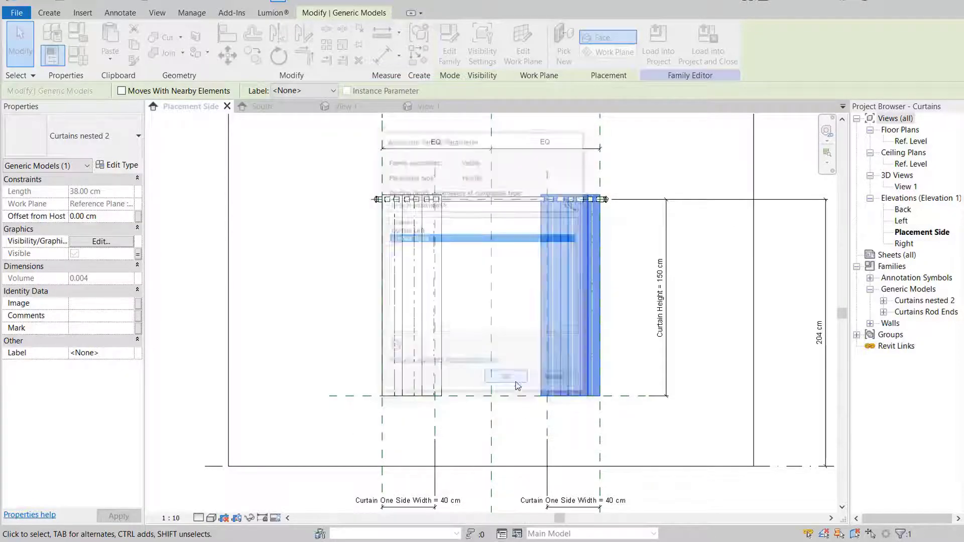
click(658, 424)
- Rename the family type Type 1 as Curtain Both Side
scroll(426, 355, down, 2)
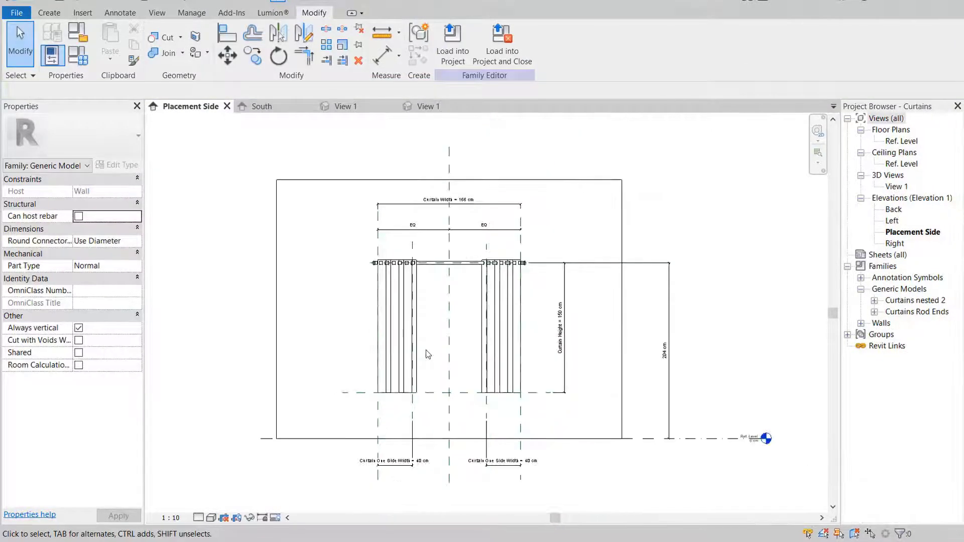
click(82, 59)
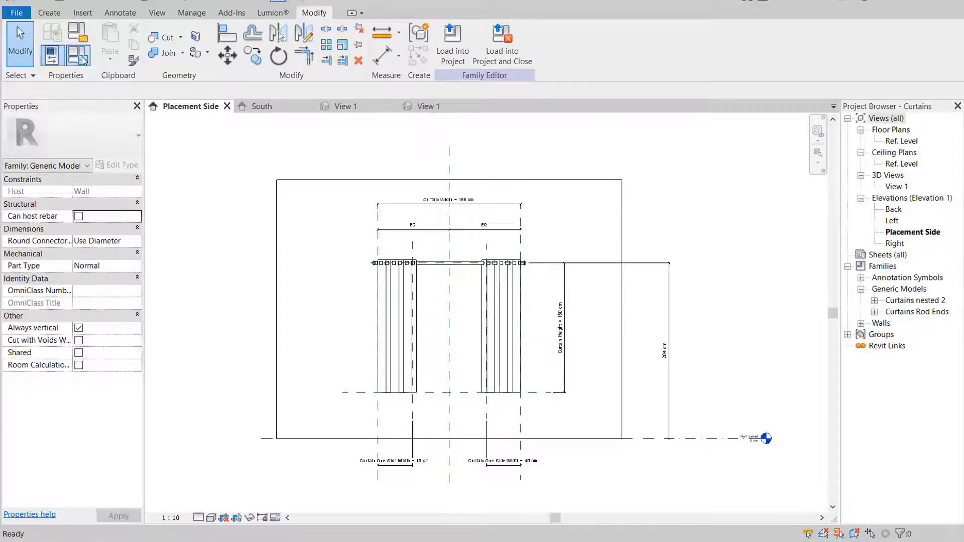
click(720, 124)
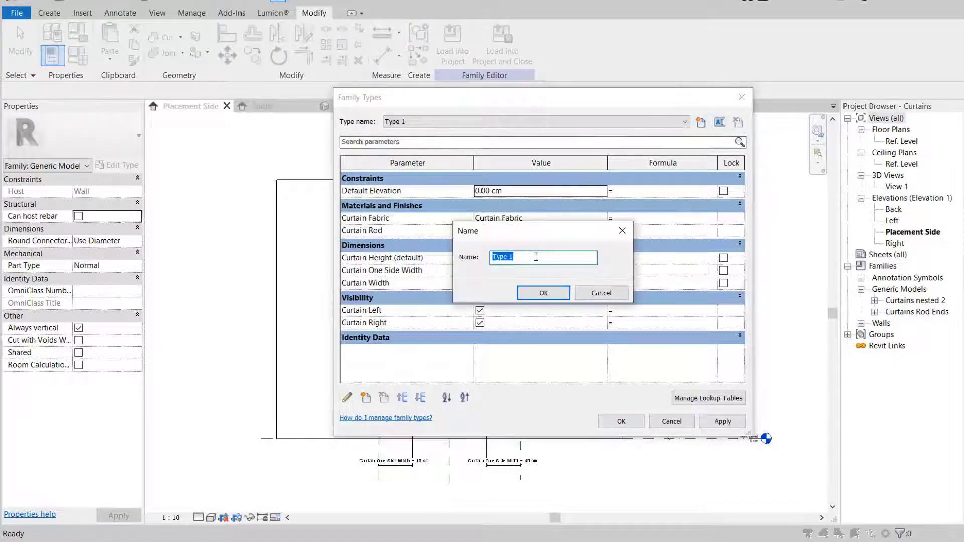
text(Curtain Both Side)
click(560, 294)
- Create two more family types named Curtain Left side and Curtain Right side
click(701, 122)
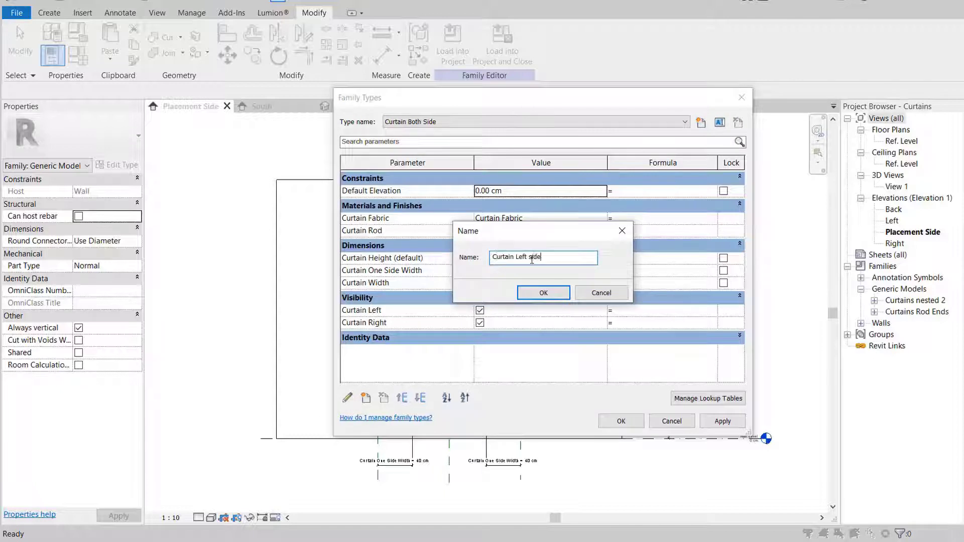
click(544, 293)
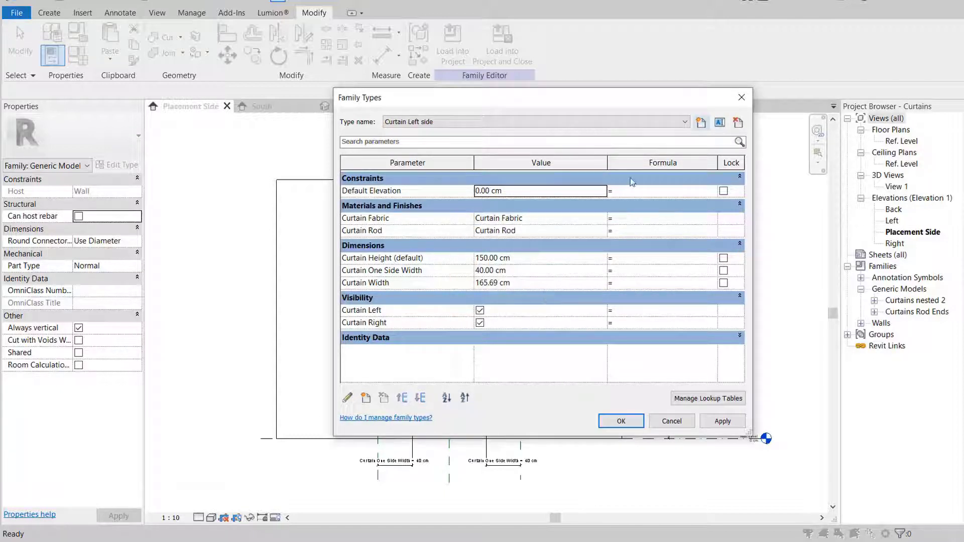
click(701, 122)
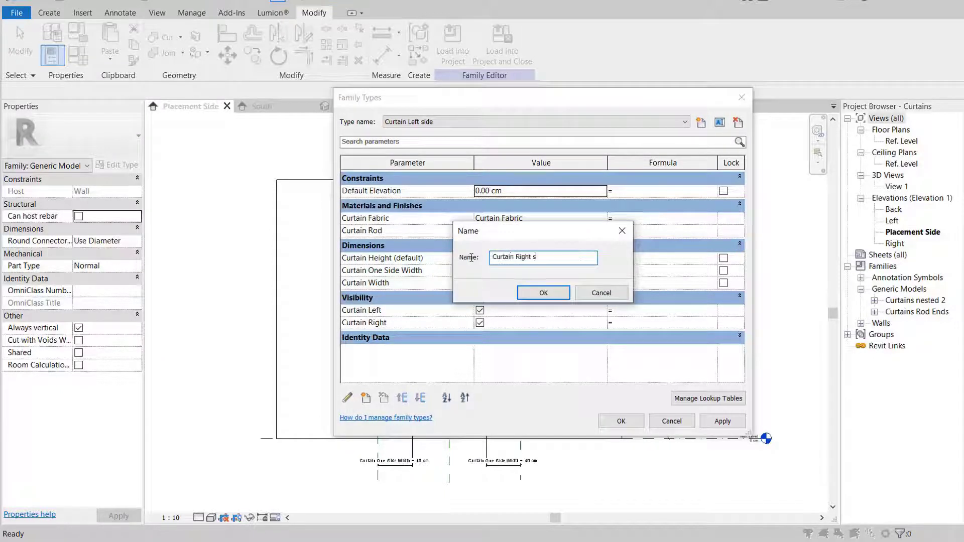
click(549, 295)
- Turn off Curtain Right visibility for the Curtain Left side family type
click(682, 123)
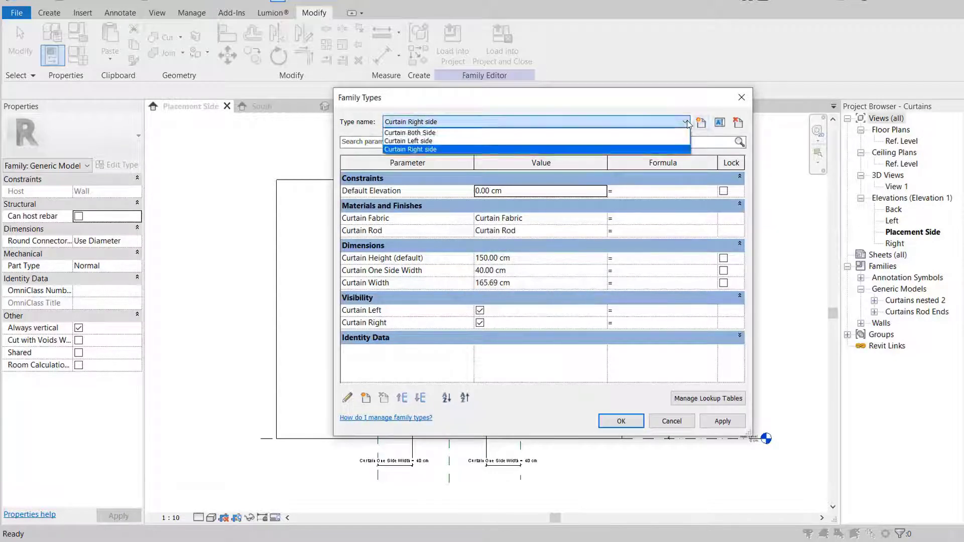
click(638, 134)
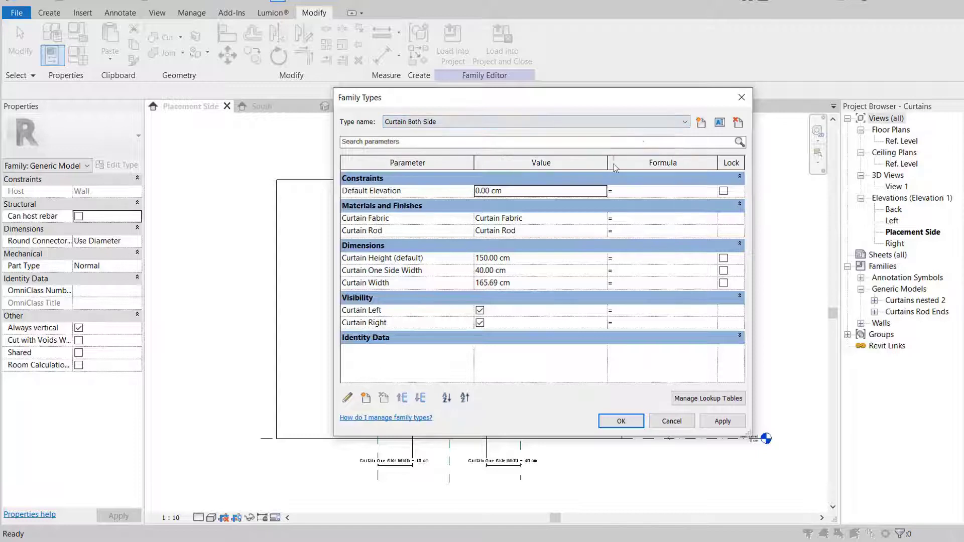
click(481, 323)
click(630, 122)
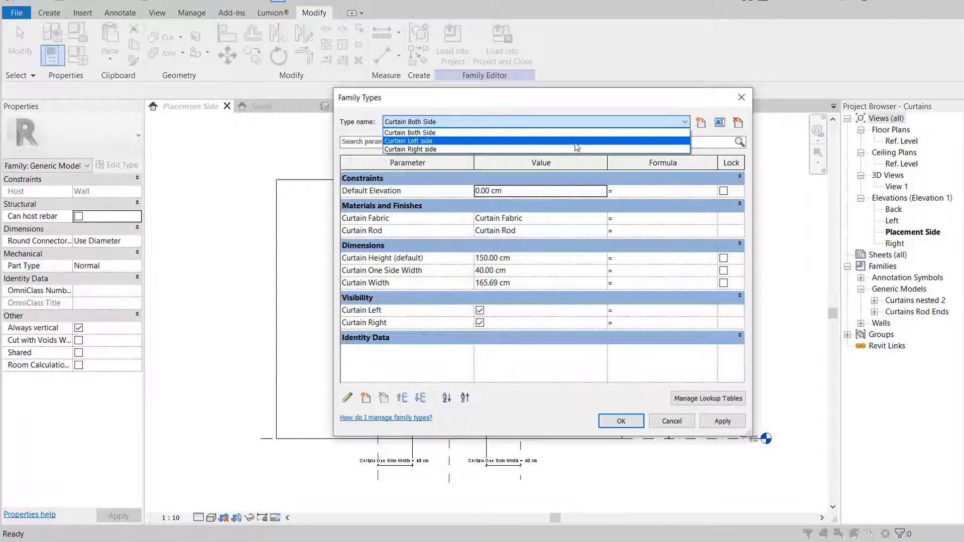
click(432, 142)
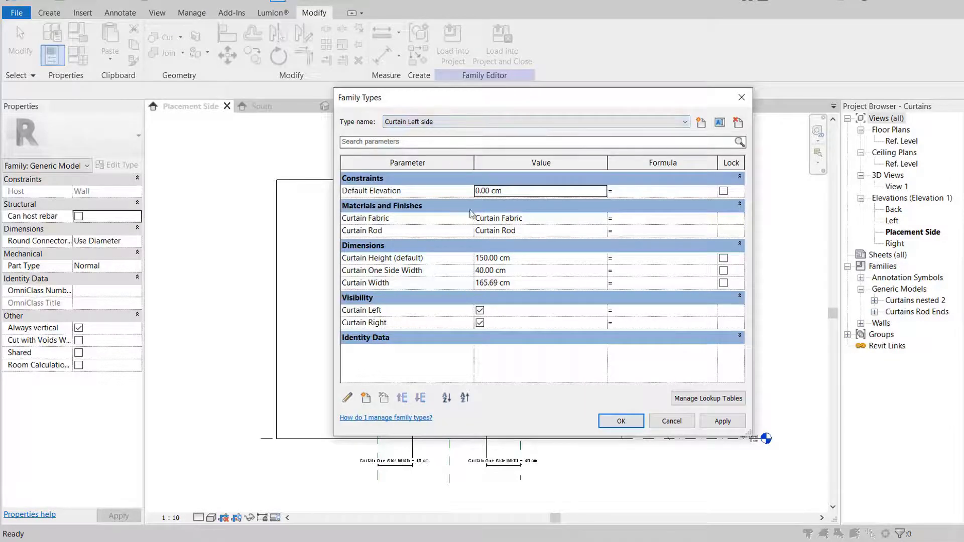
click(480, 323)
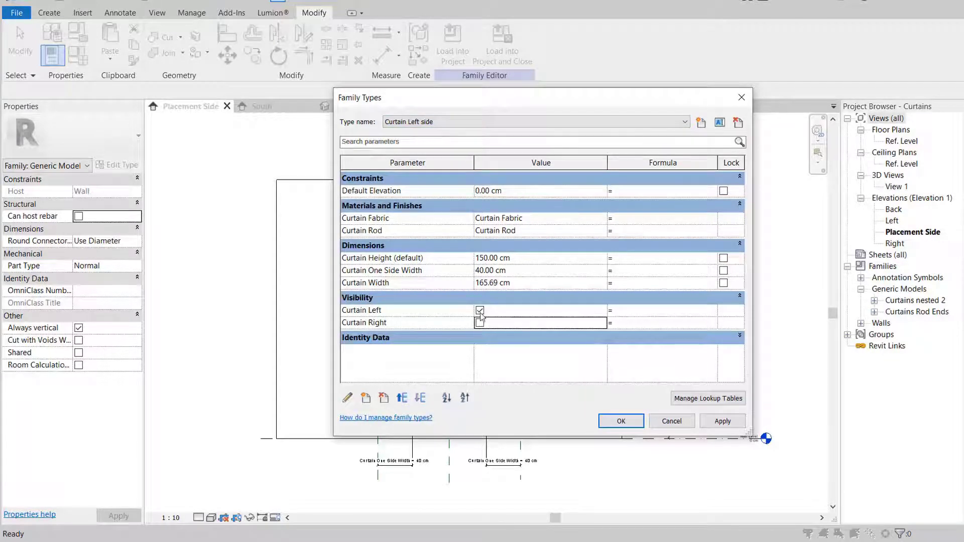
- Turn off Curtain Left visibility for the Curtain Right side family type and accept the family type changes
click(686, 122)
click(434, 152)
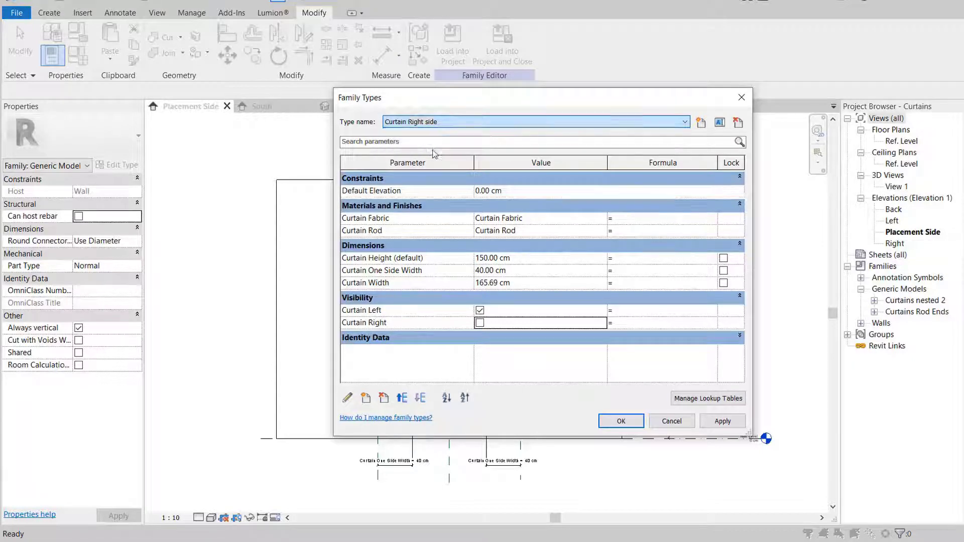
click(479, 311)
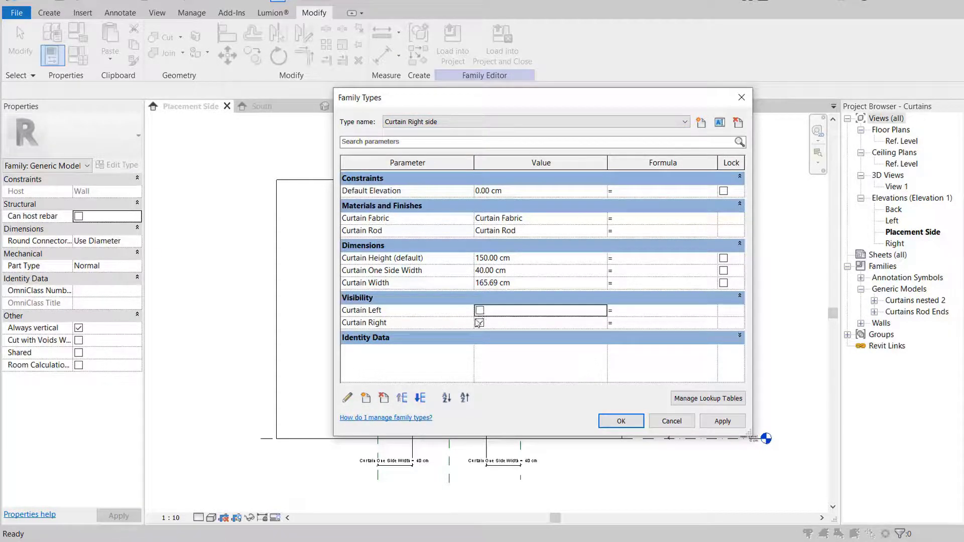
click(620, 422)
- Load the updated Curtains family into Project 1.rvt only, overwriting the existing version
click(458, 52)
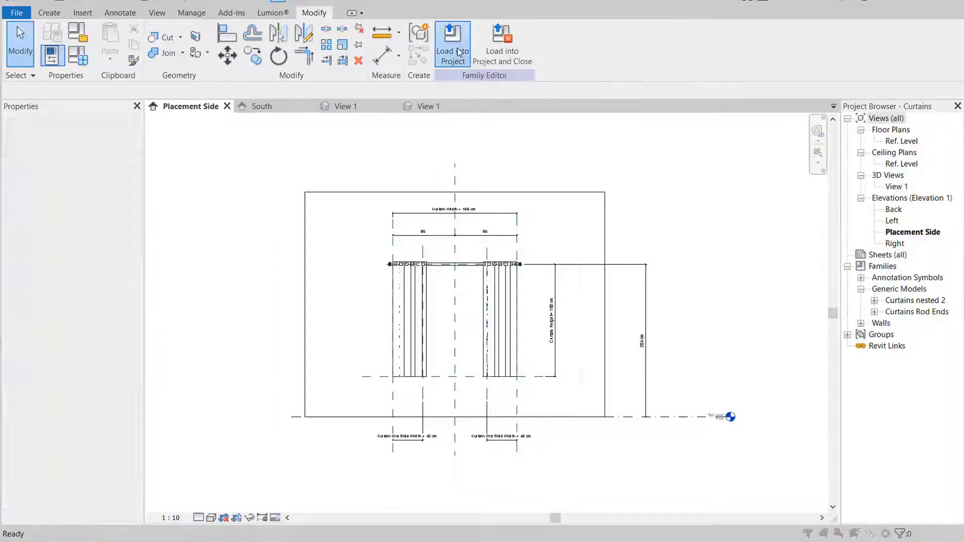
click(404, 213)
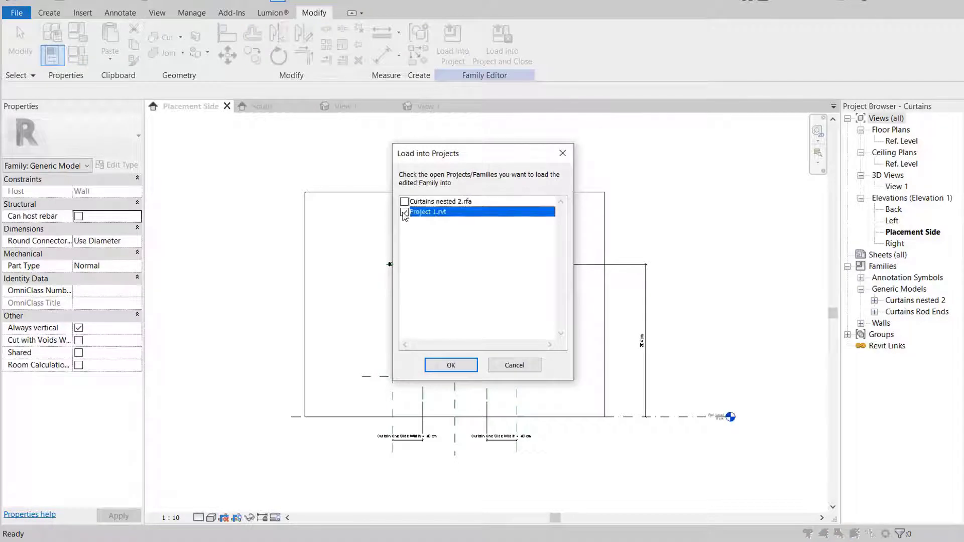
click(451, 364)
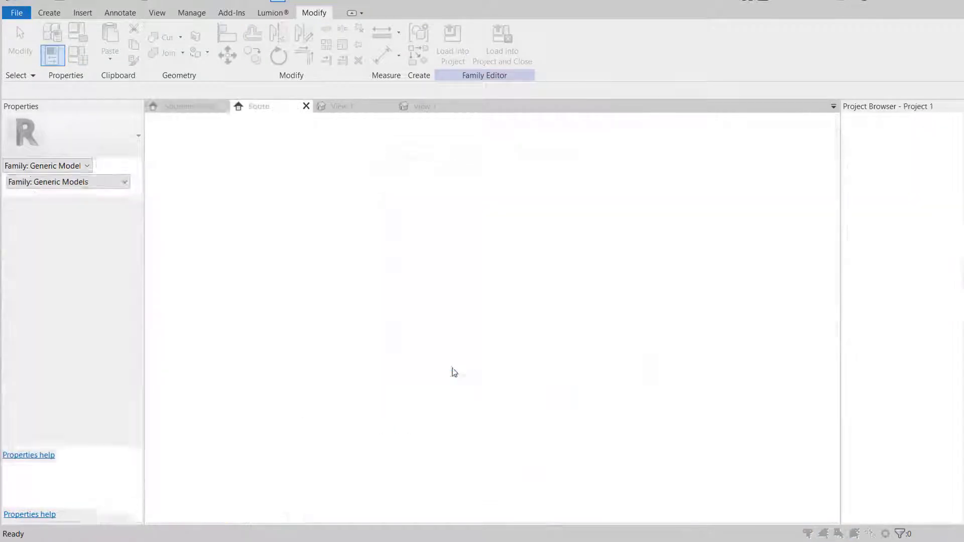
click(490, 234)
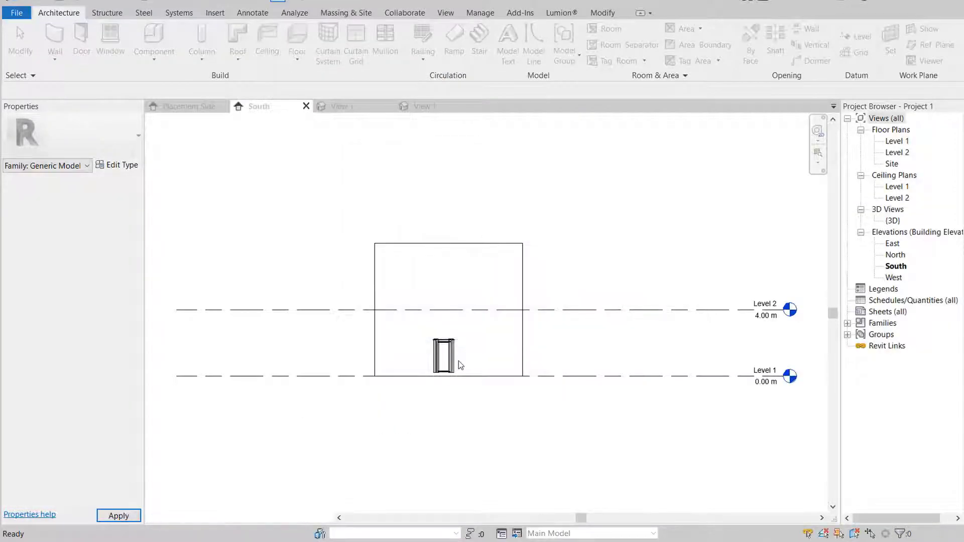
- Switch the placed curtain at the window through the Curtain Both Side and Curtain Left side types, ending on Curtain Right side
scroll(433, 370, up, 5)
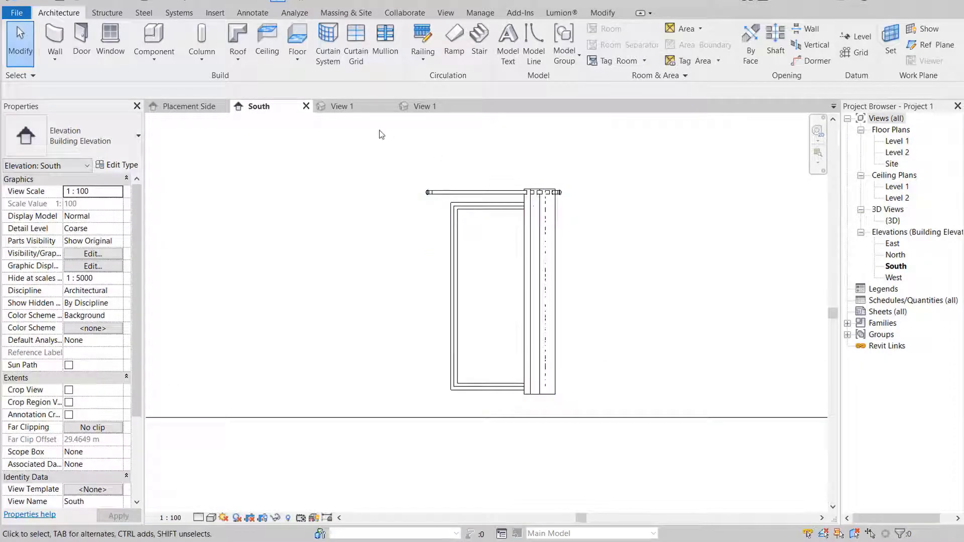
click(501, 193)
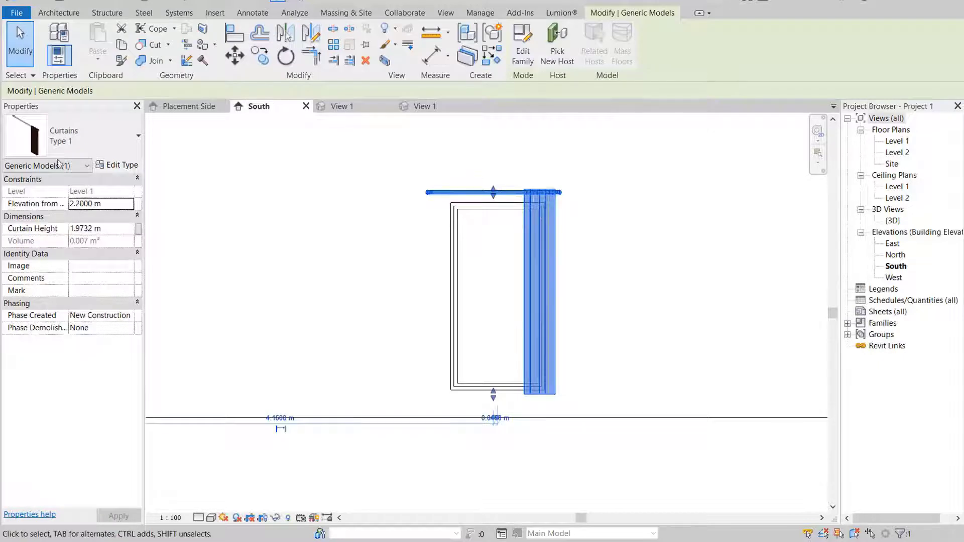
click(113, 137)
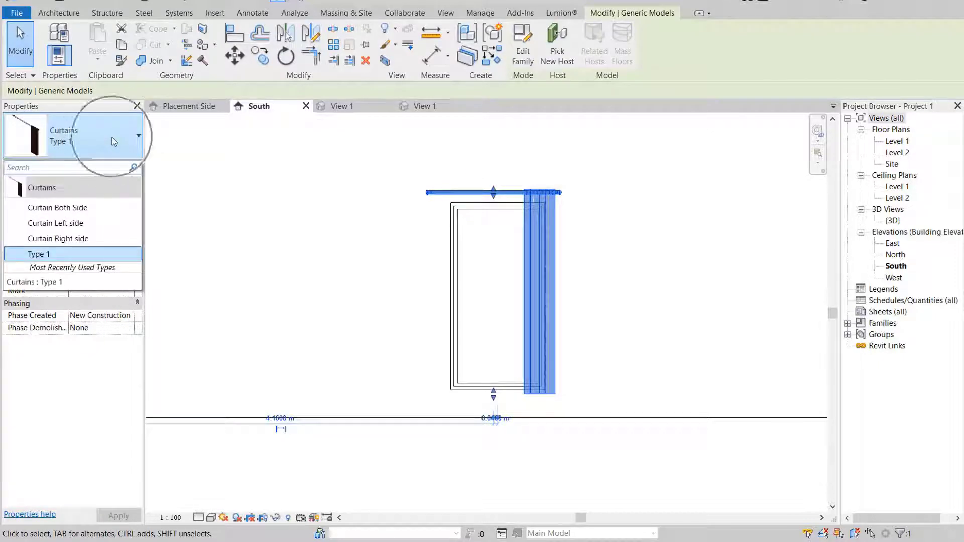
click(80, 208)
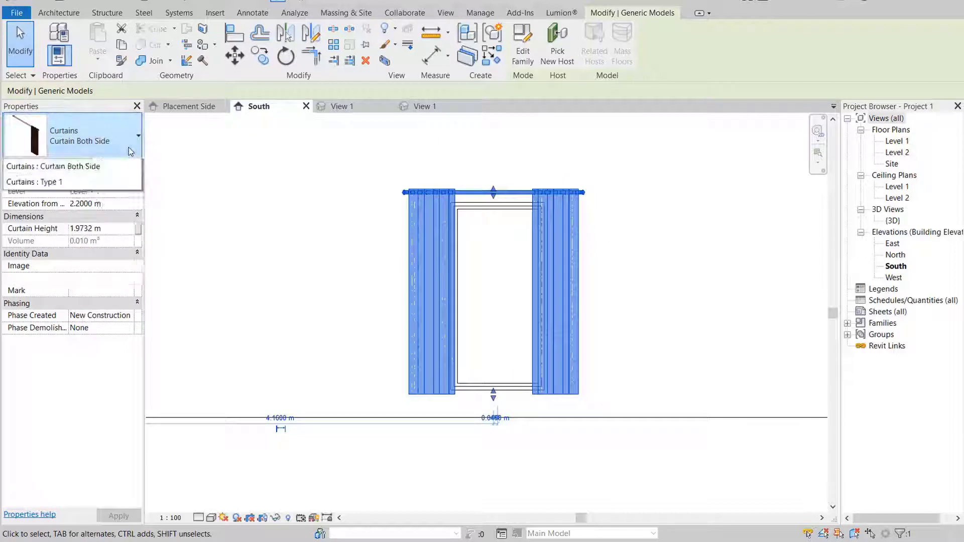
click(90, 136)
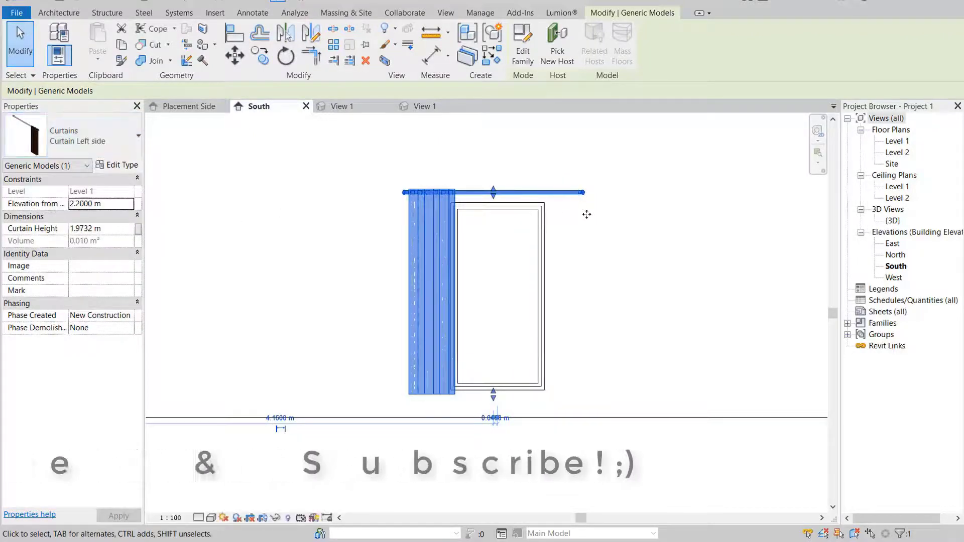
click(113, 129)
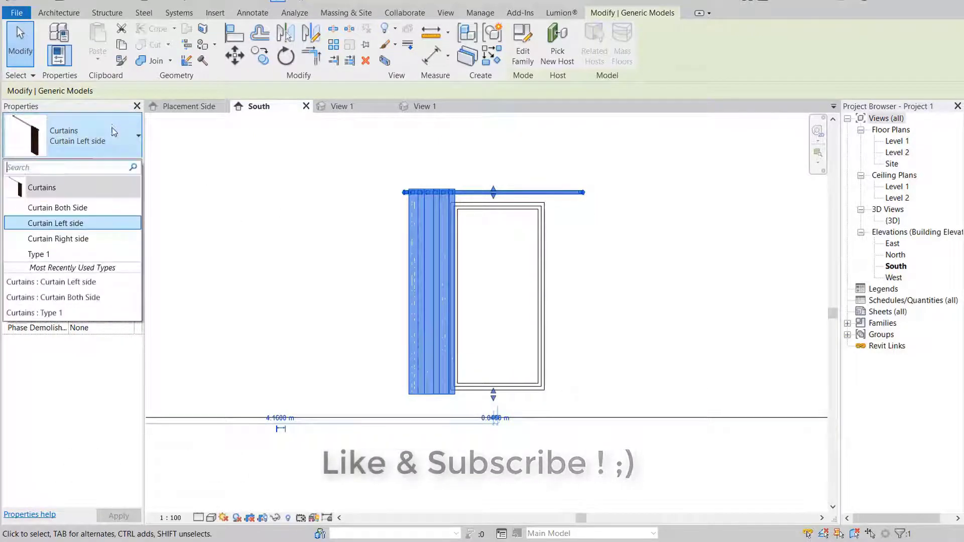
click(74, 239)
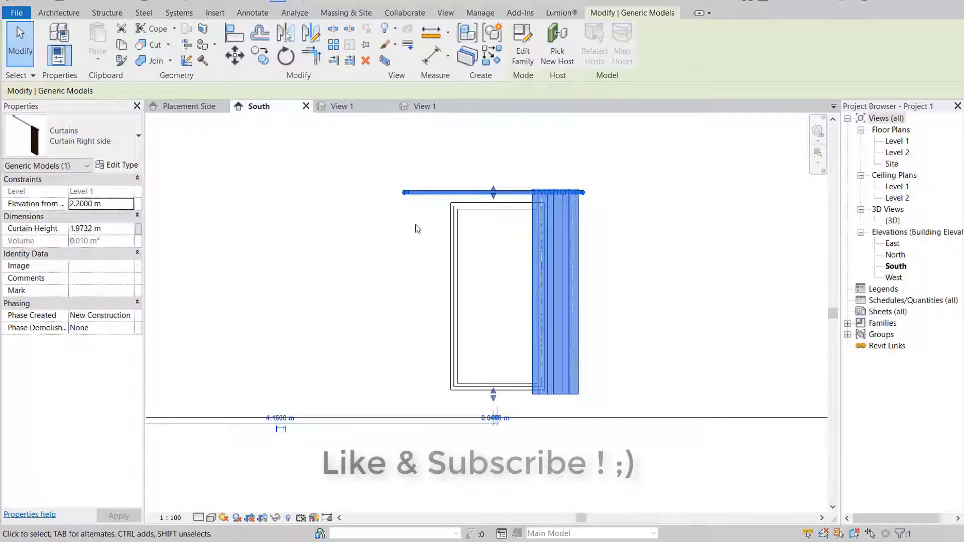
- Set the Curtain Width type parameter of the Curtain Right side type to 1.0000 m and deselect the curtain
click(125, 166)
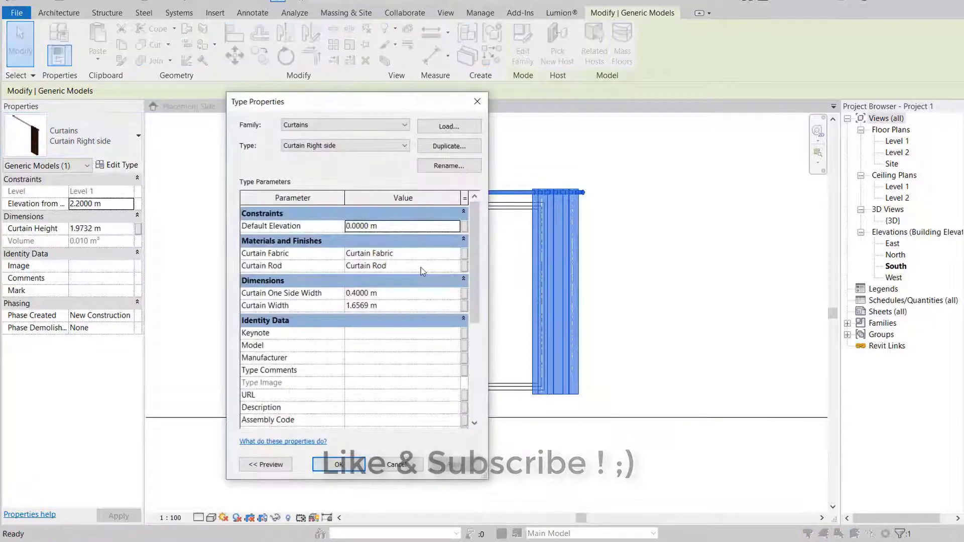
click(379, 306)
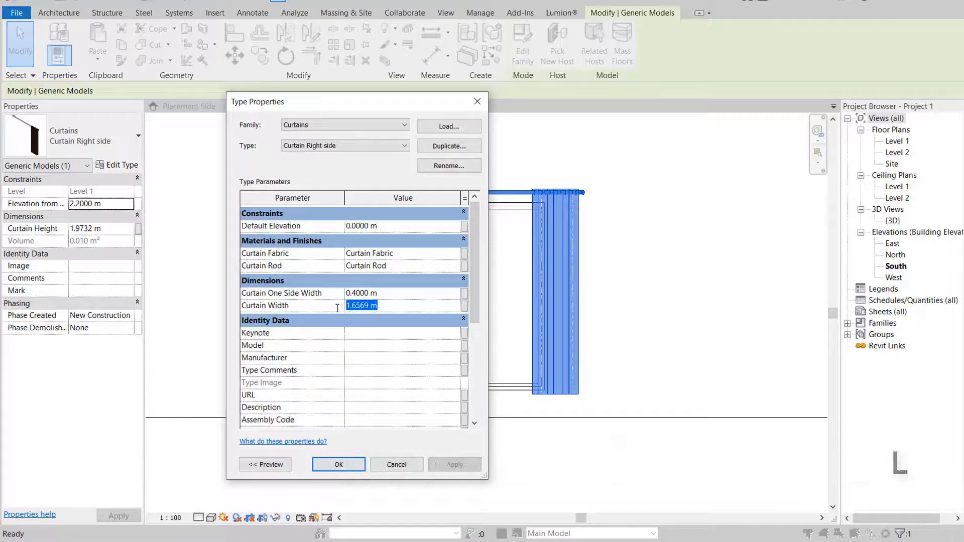
click(356, 318)
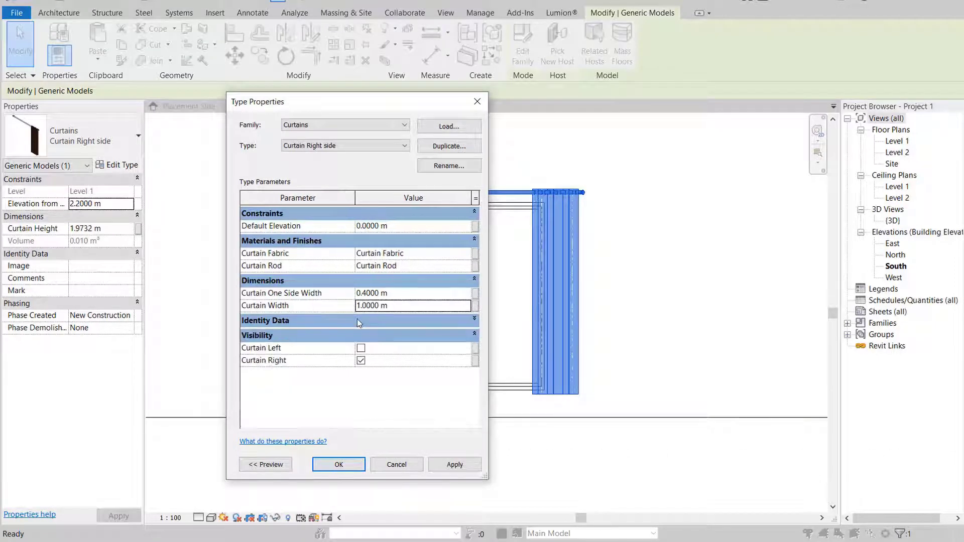
click(339, 464)
click(597, 222)
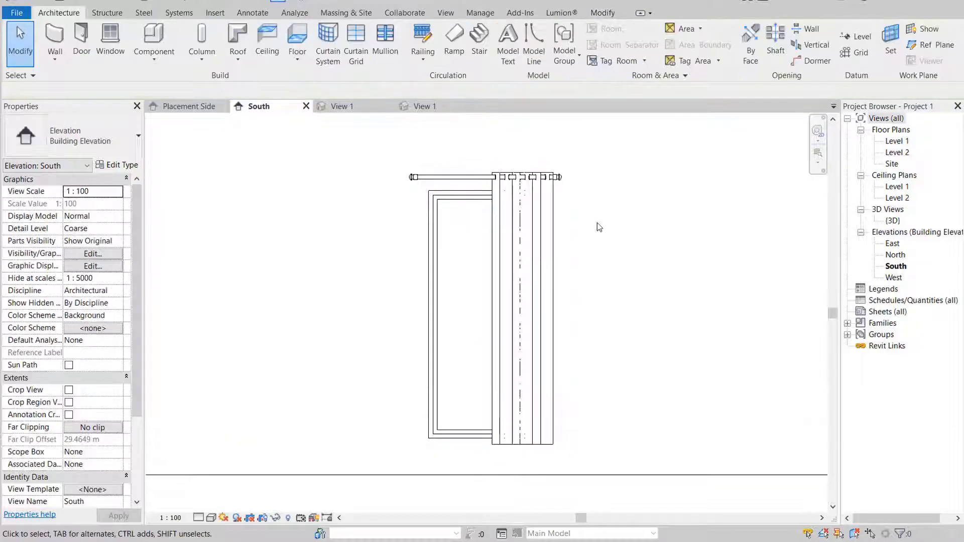
- Open the default 3D view and examine the curtain's rod, rings and fabric panel at the window up close
double_click(893, 220)
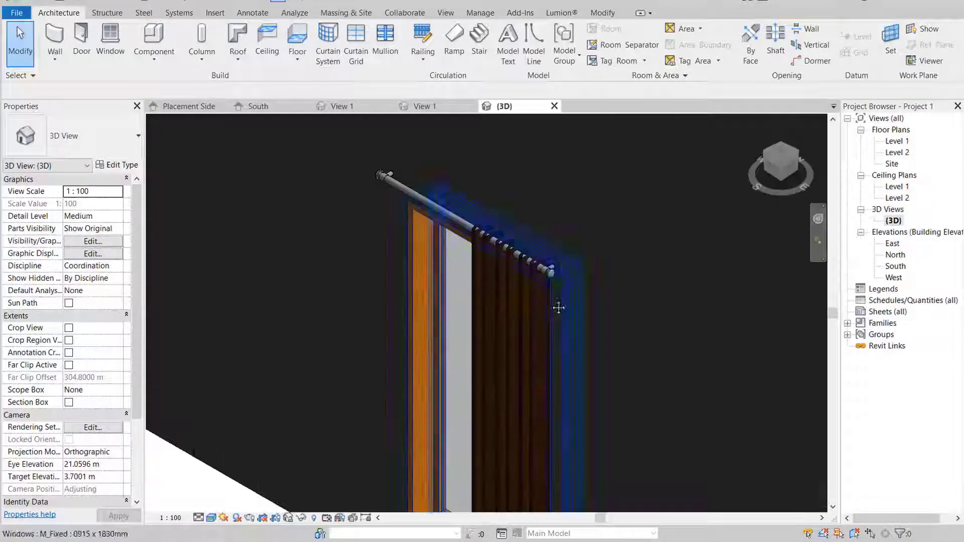
shift+middle_drag(559, 308, 559, 388)
scroll(632, 363, up, 5)
shift+middle_drag(569, 345, 538, 378)
scroll(538, 378, down, 5)
scroll(390, 199, up, 2)
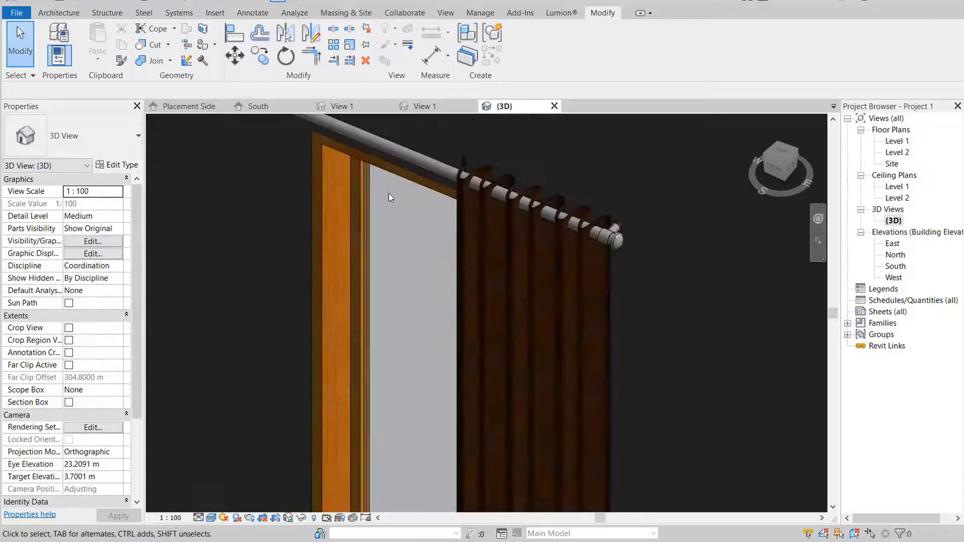
scroll(388, 194, down, 4)
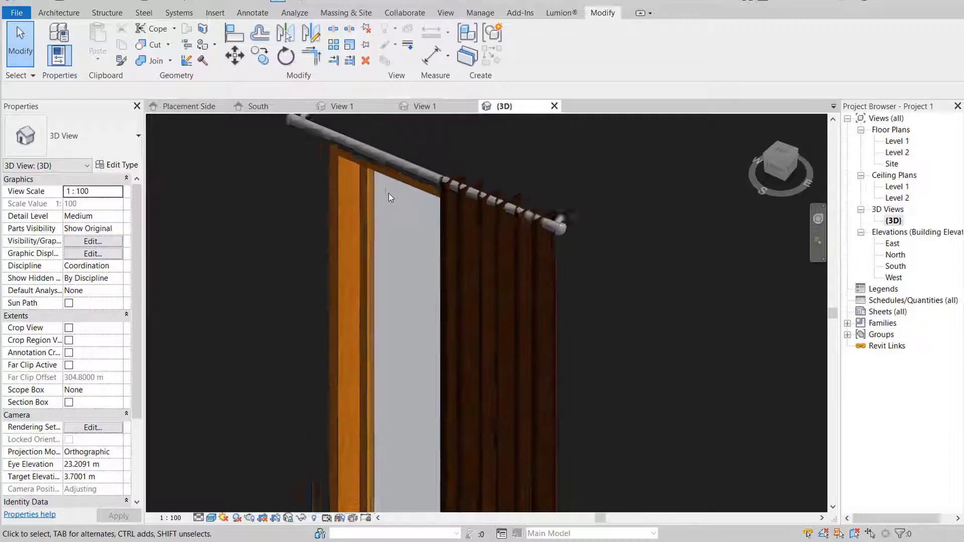